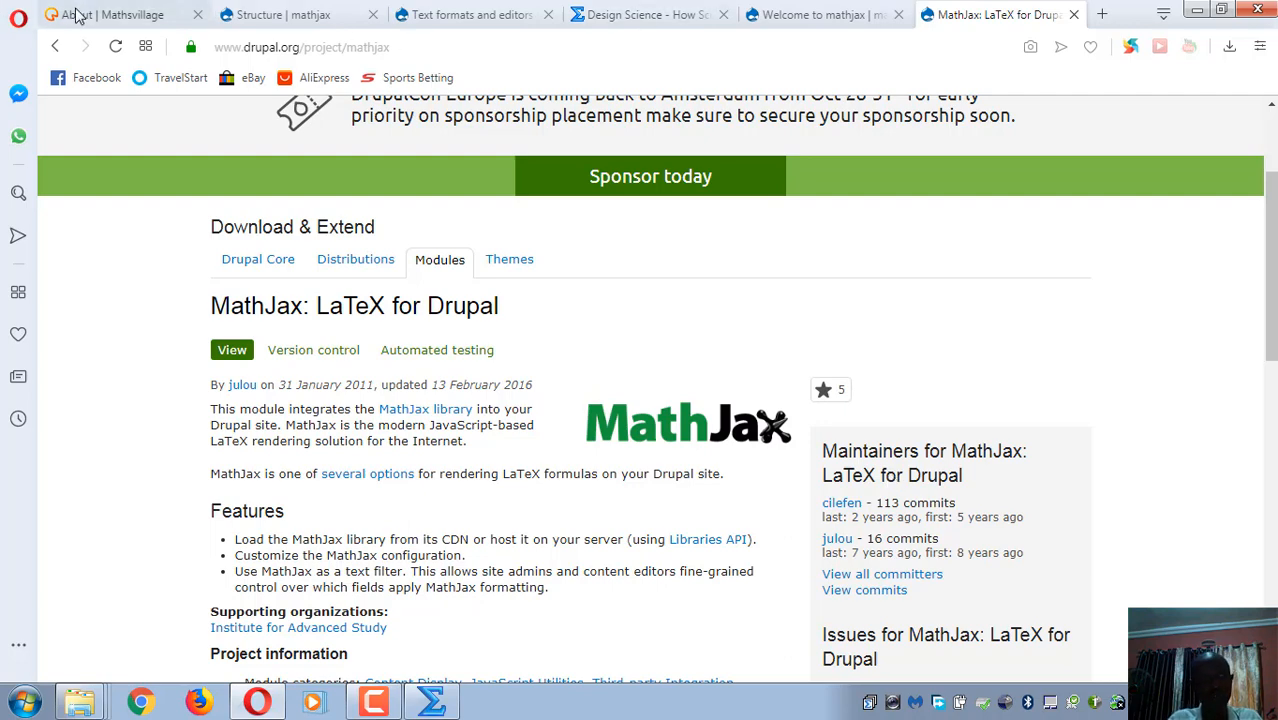
- Open the WAEC MAY/JUNE 2019 question list on the Mathsvillage site and look at its equations
click(150, 14)
scroll(262, 250, down, 3)
scroll(262, 250, up, 3)
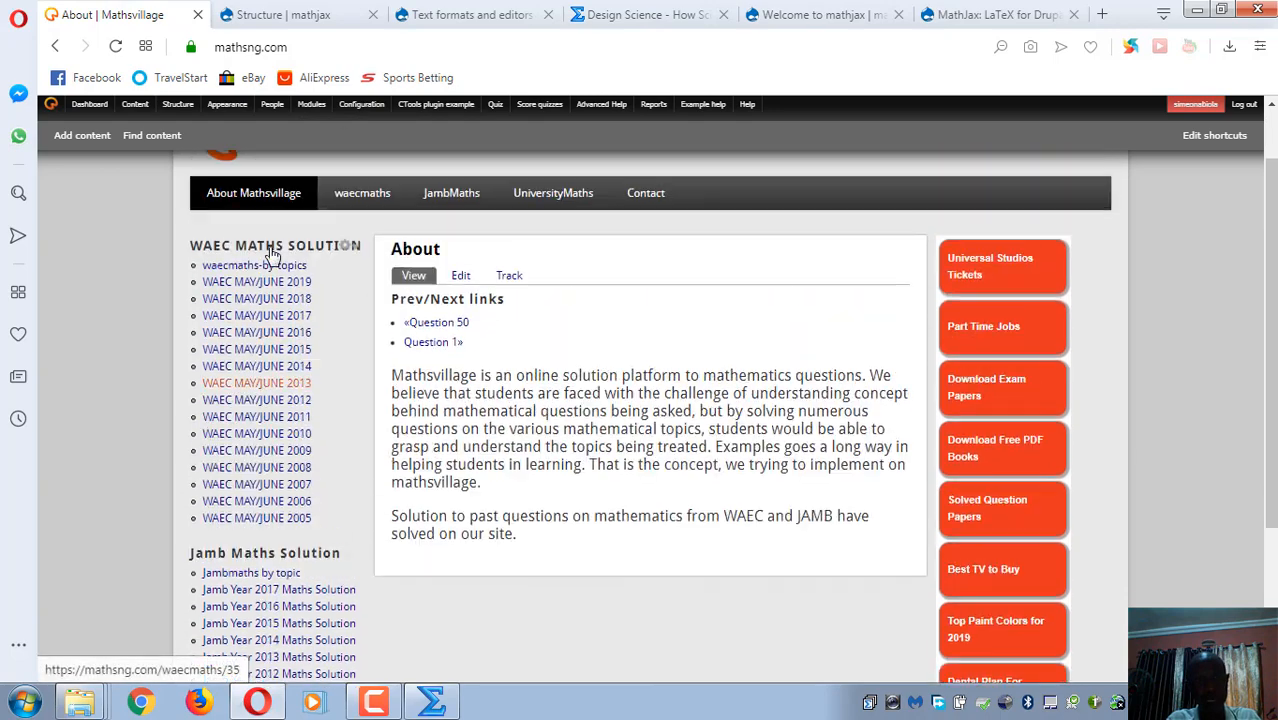
click(285, 362)
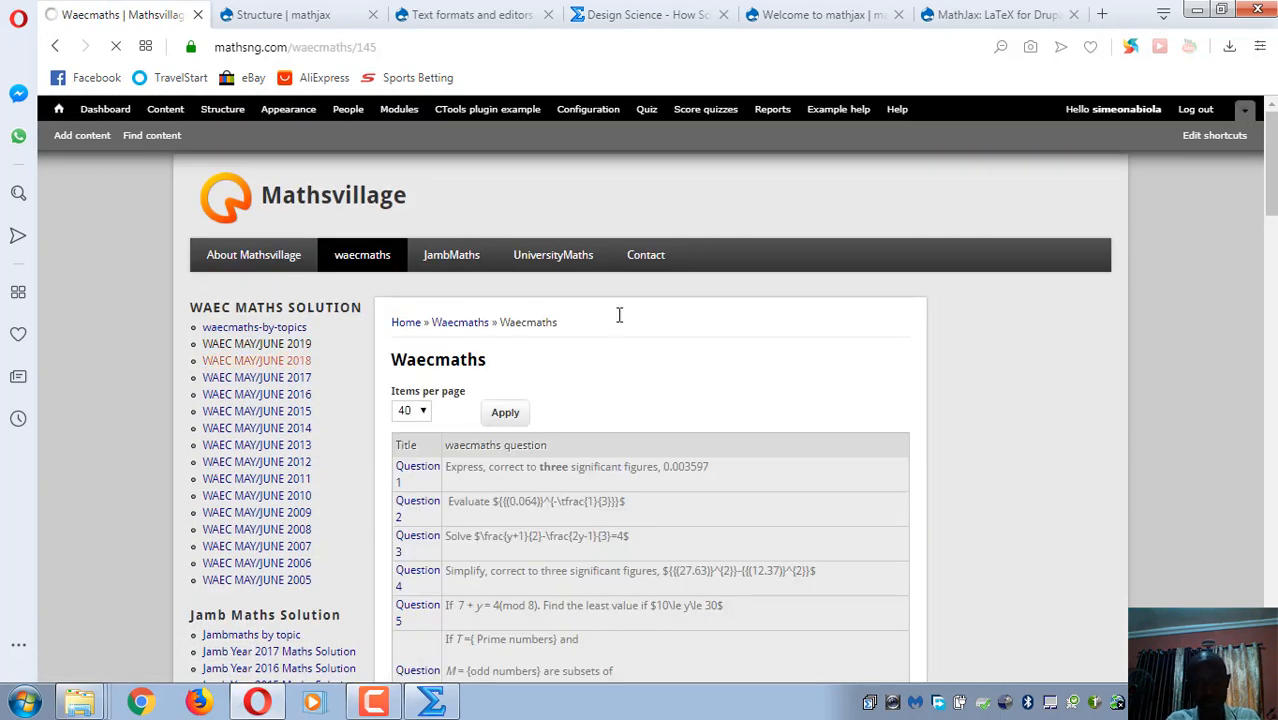
scroll(420, 420, down, 3)
scroll(290, 322, up, 1)
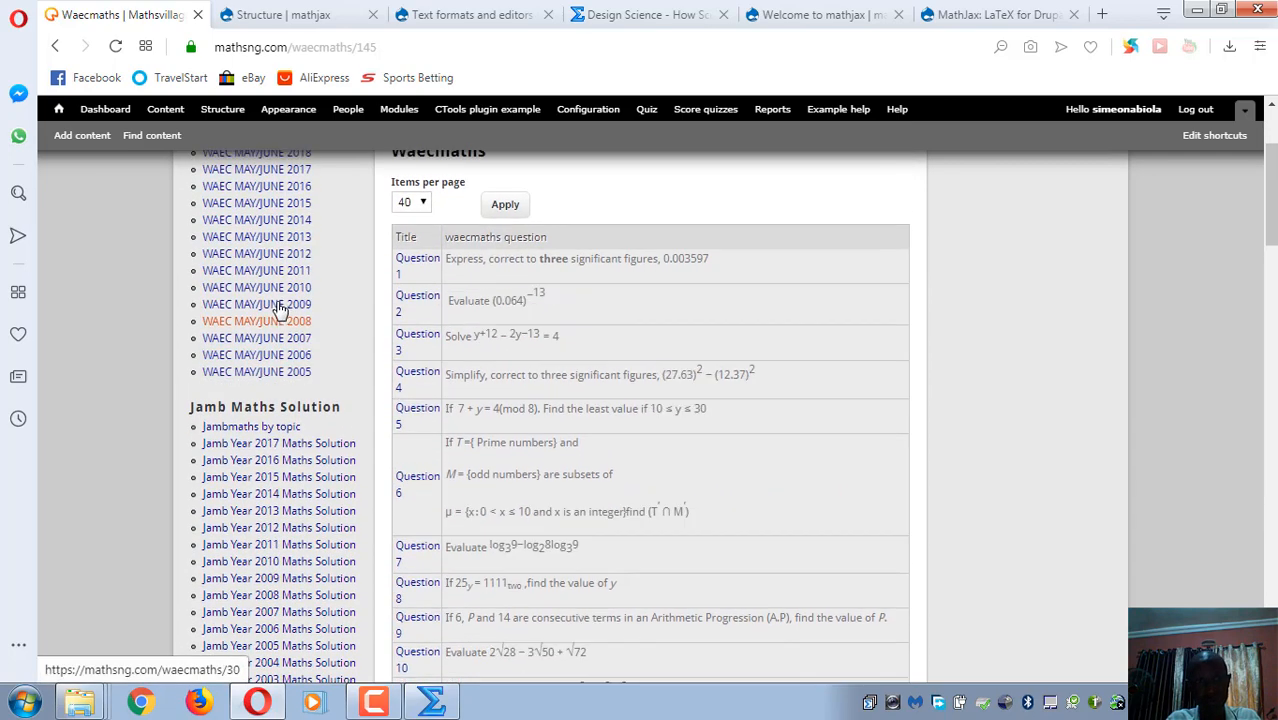
- Open the WAEC MAY/JUNE 2010 question list and look at how its equations are displayed
click(266, 290)
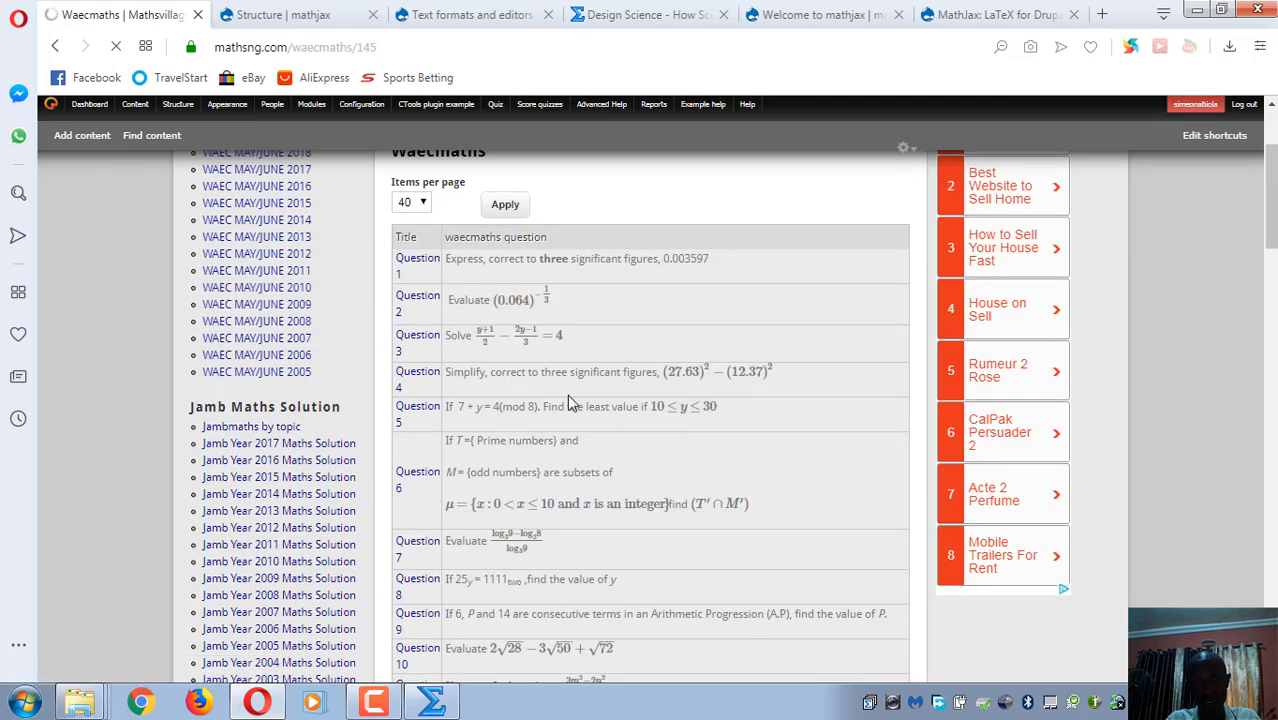
scroll(549, 495, down, 3)
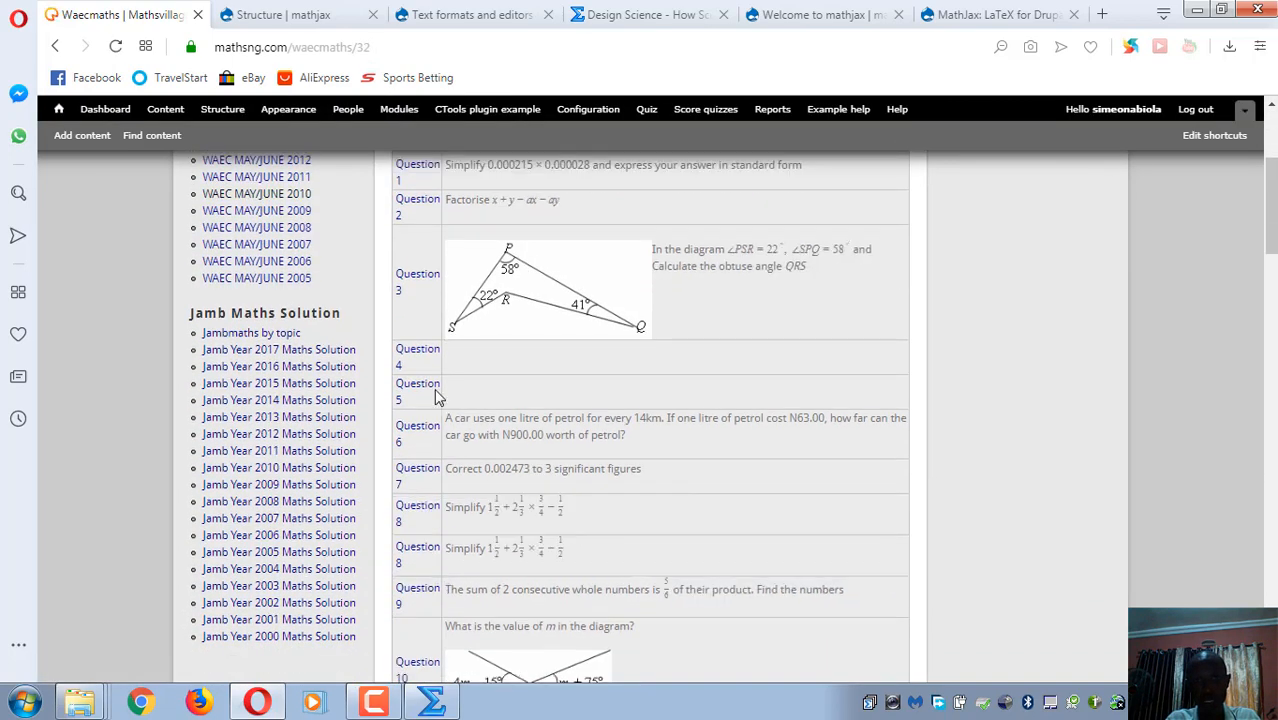
scroll(435, 478, up, 1)
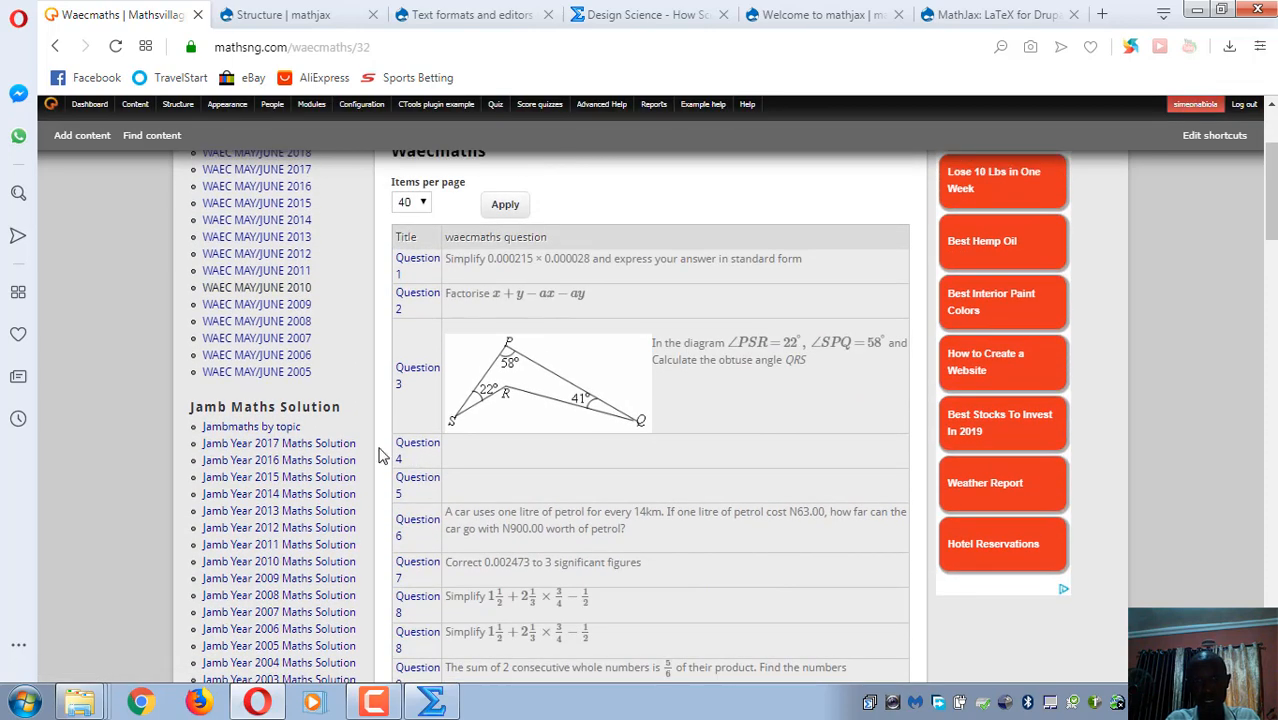
- Open Question 3 of the 2010 list in a new tab and examine its diagram, options and worked solution
right_click(407, 374)
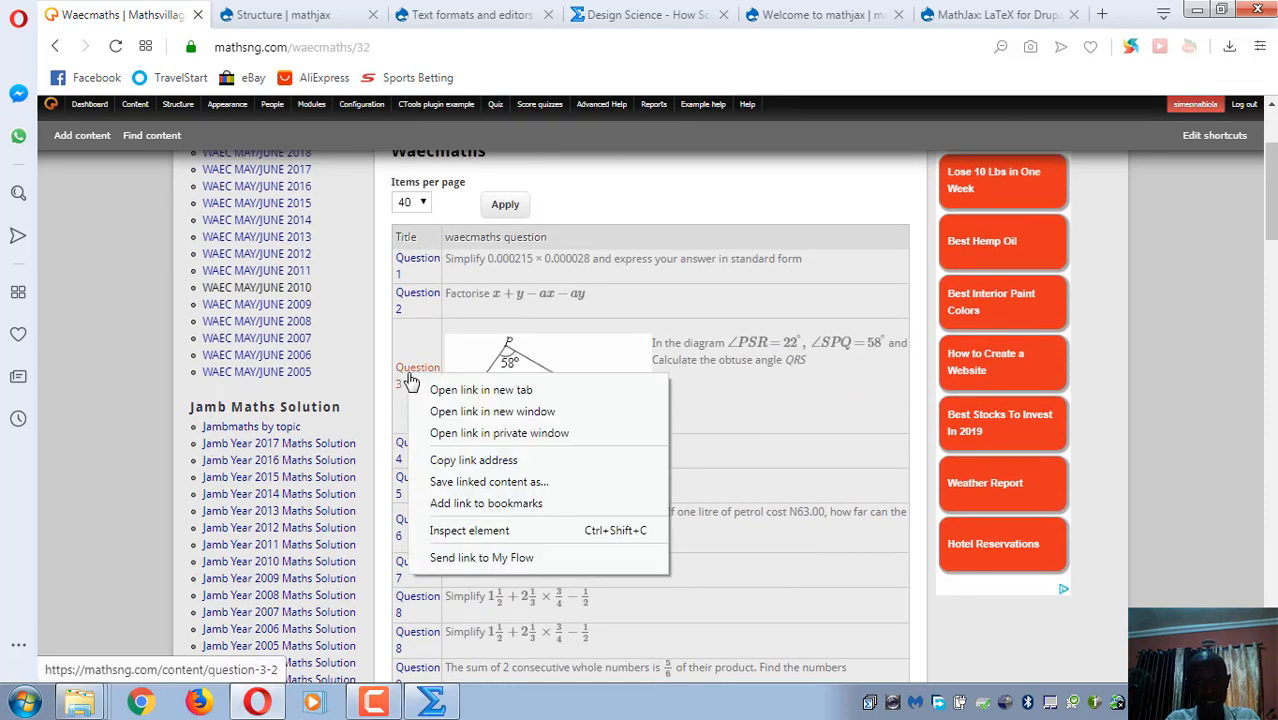
click(456, 391)
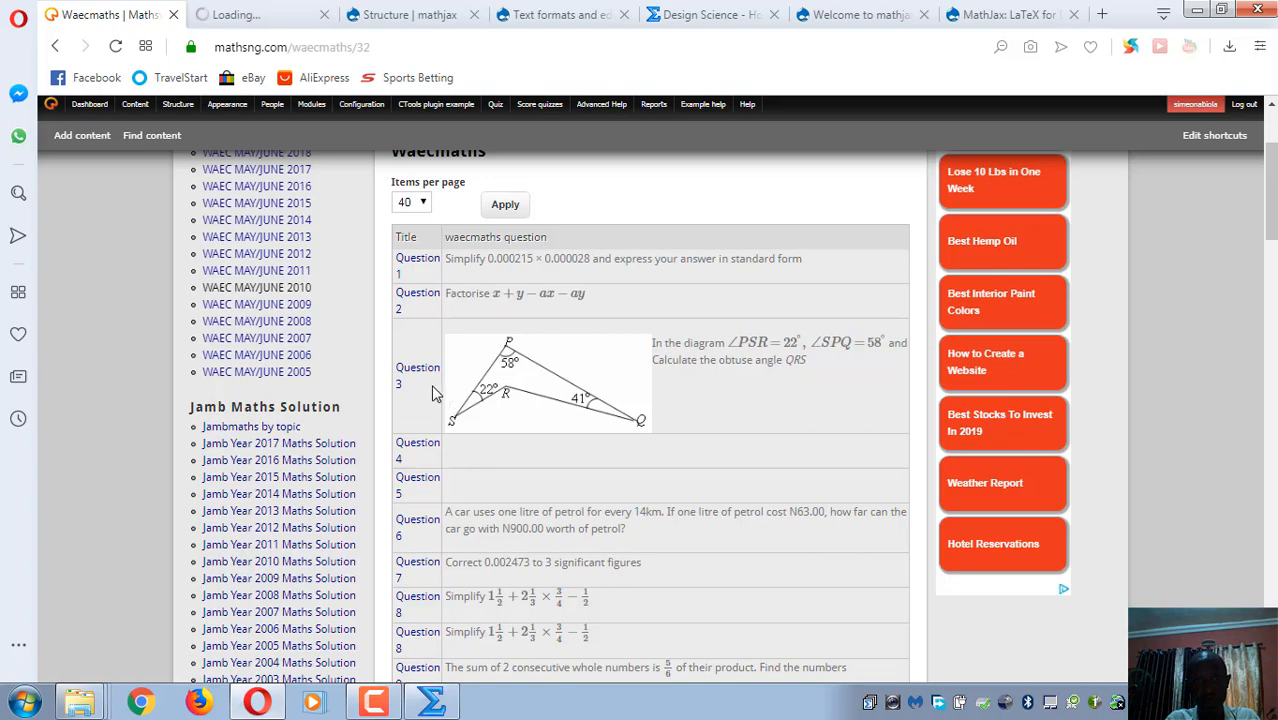
click(250, 18)
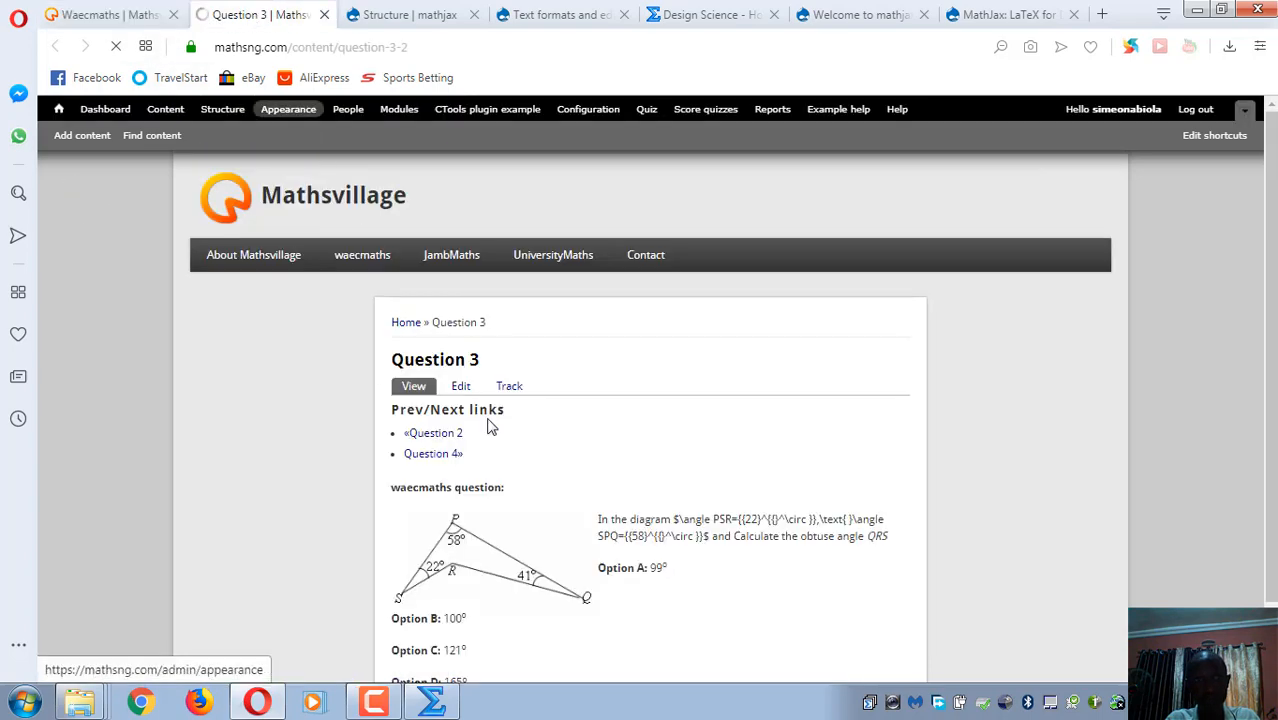
scroll(533, 430, down, 4)
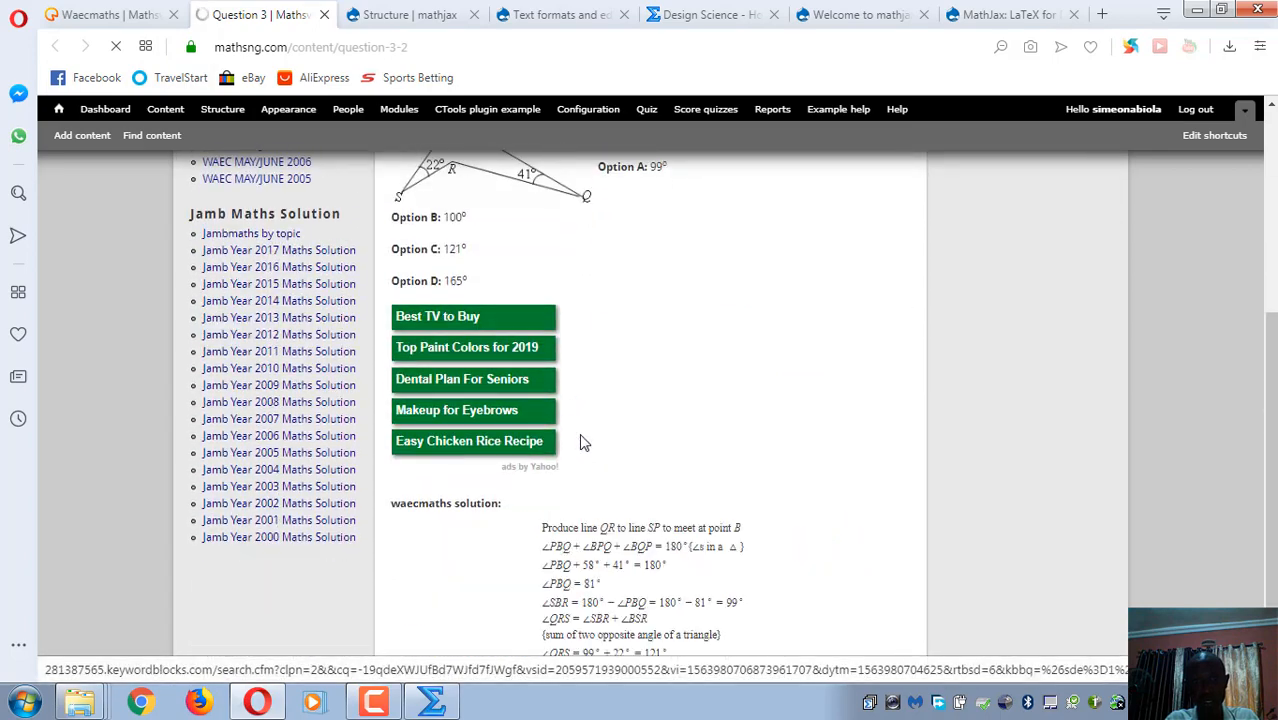
scroll(600, 430, up, 6)
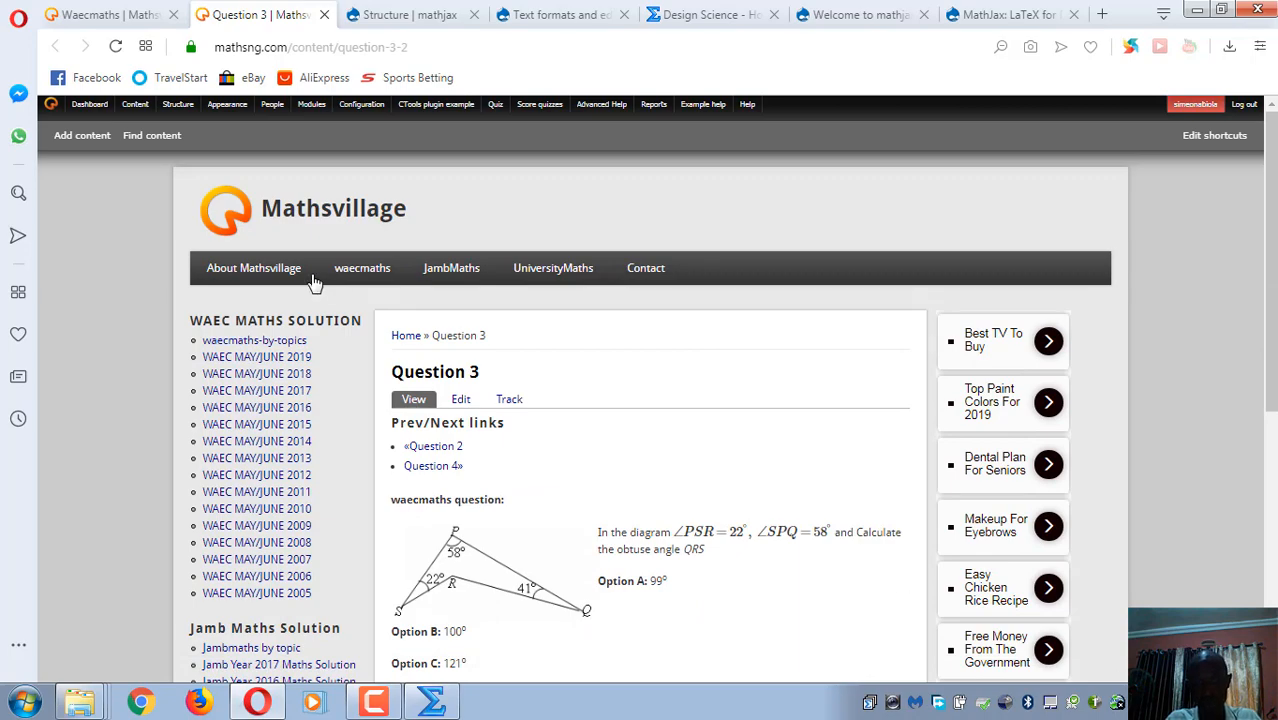
scroll(560, 400, down, 5)
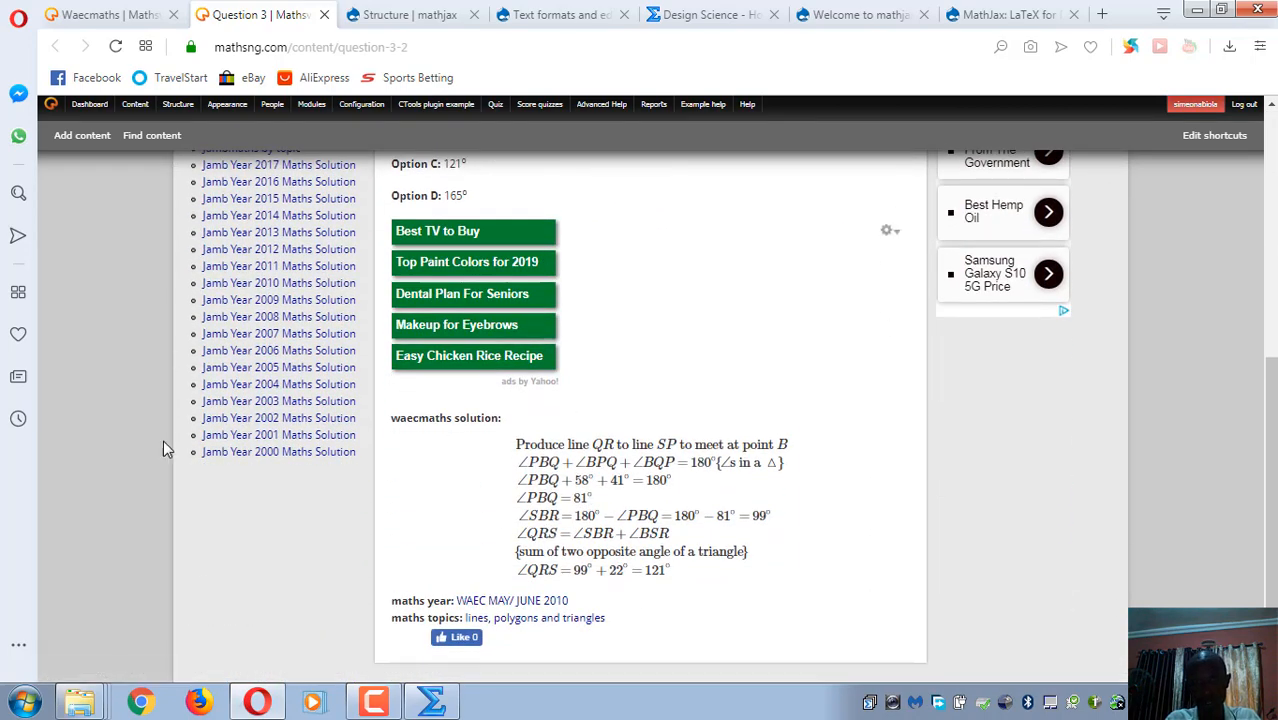
scroll(577, 370, up, 5)
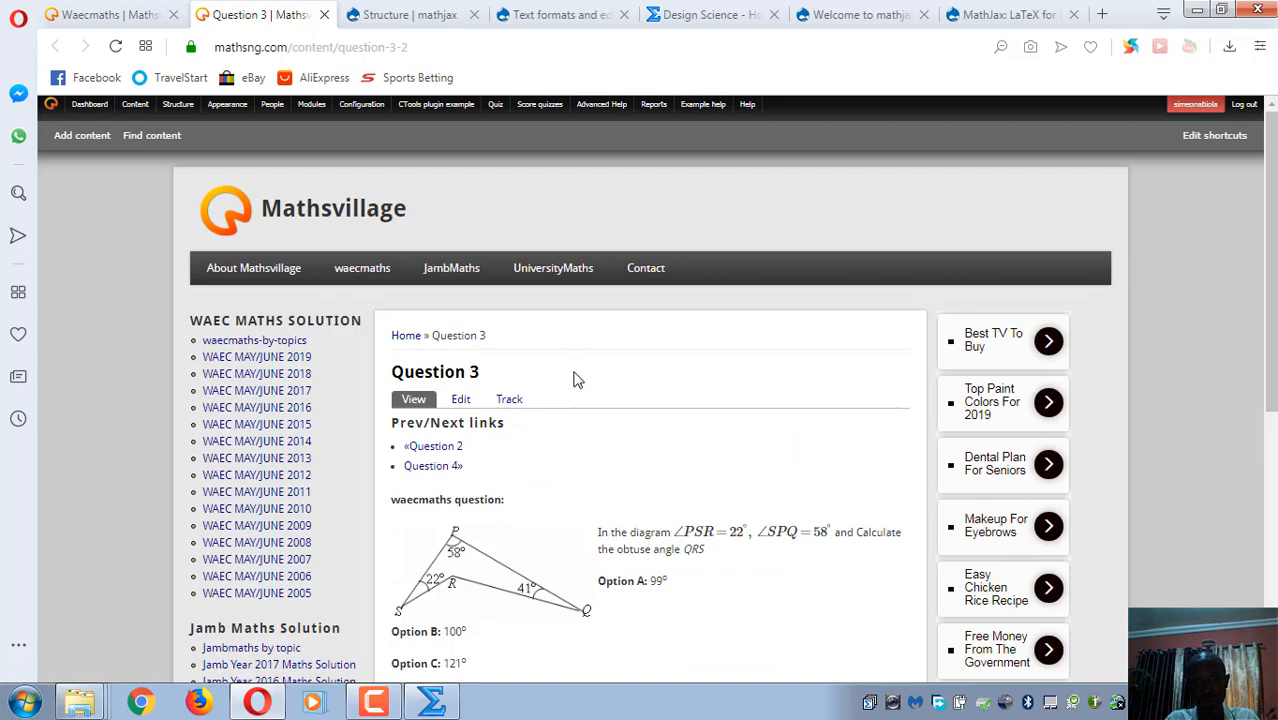
scroll(575, 375, down, 5)
scroll(568, 368, up, 5)
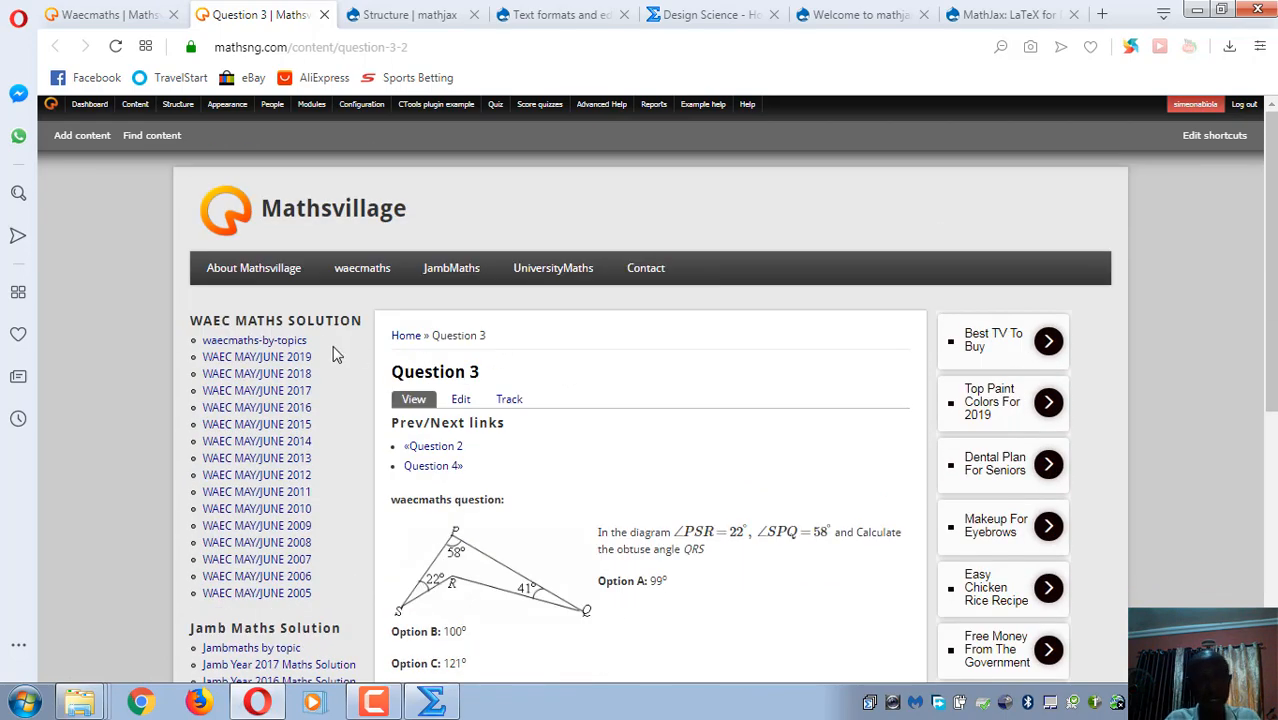
- Return to the Waecmaths list, open Question 11 in a new tab and examine its worked solution
click(115, 14)
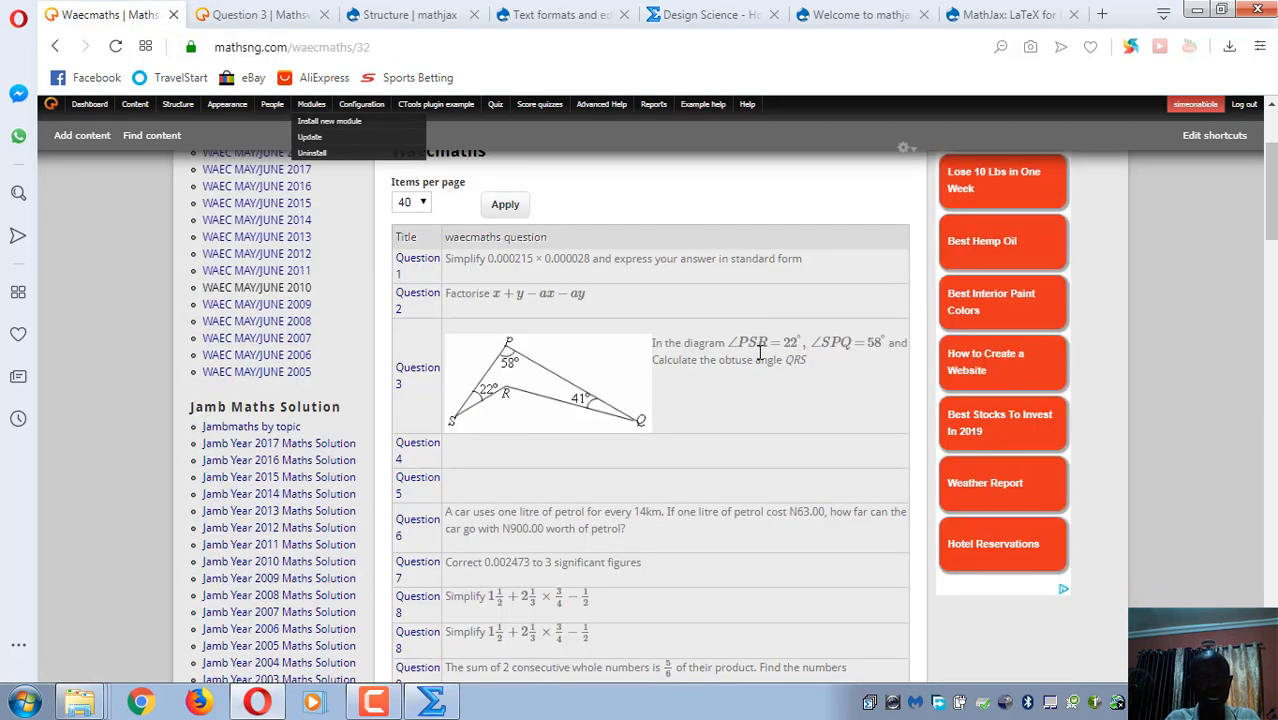
scroll(553, 435, down, 4)
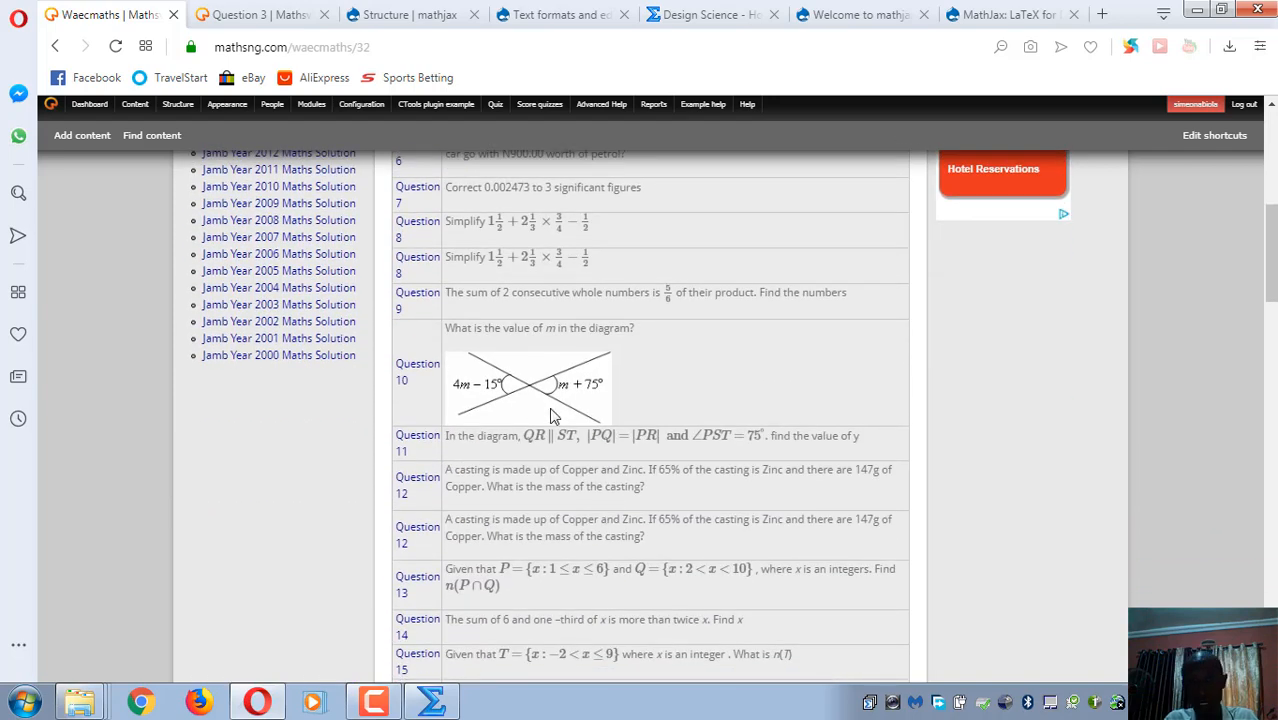
right_click(418, 441)
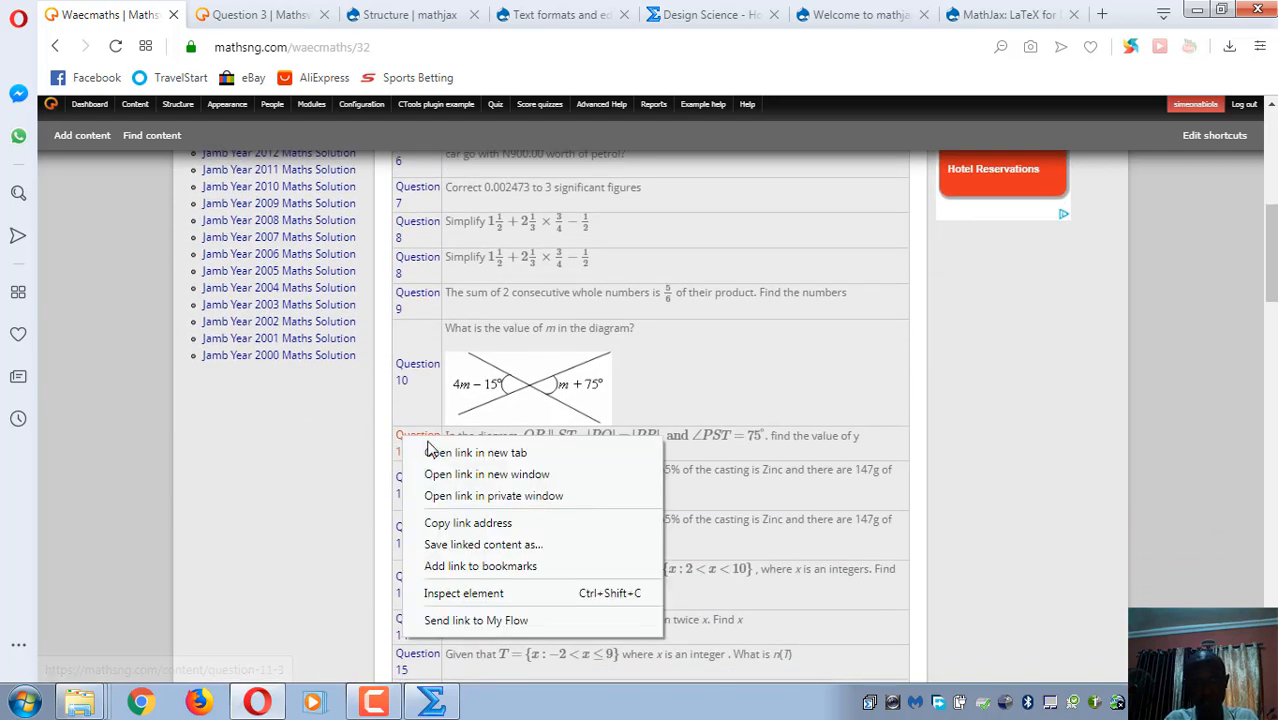
click(437, 451)
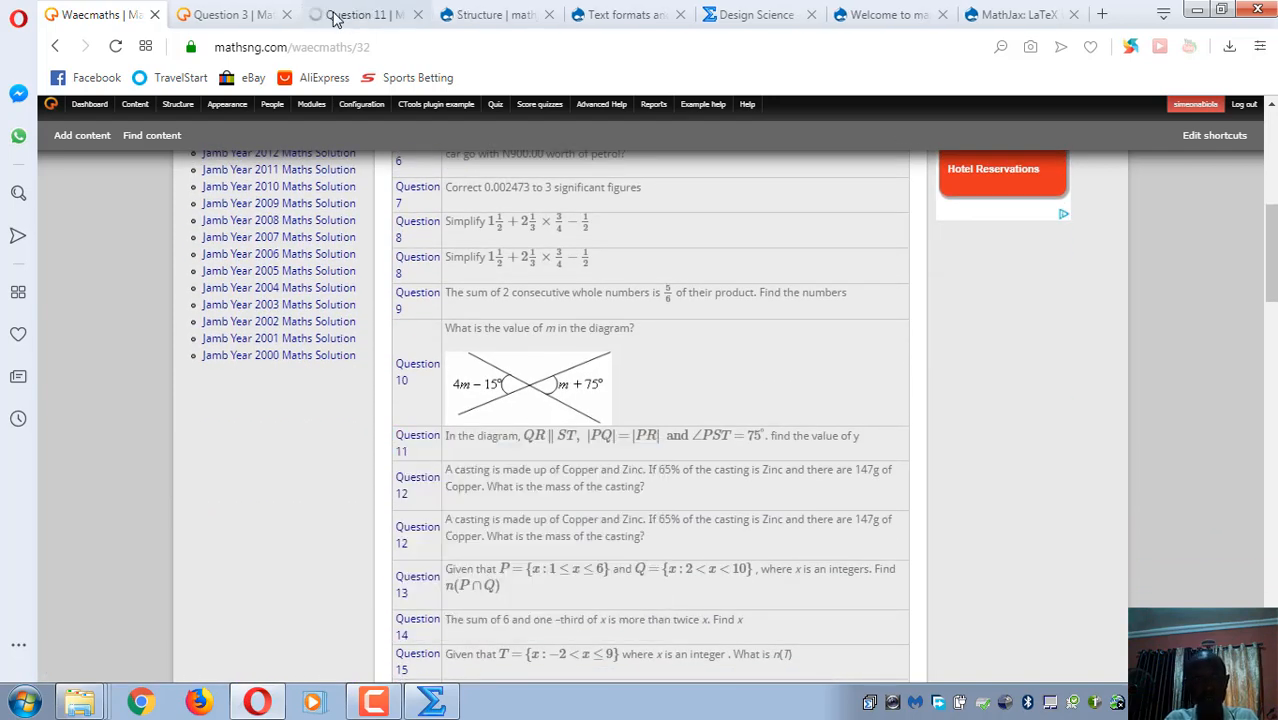
click(345, 14)
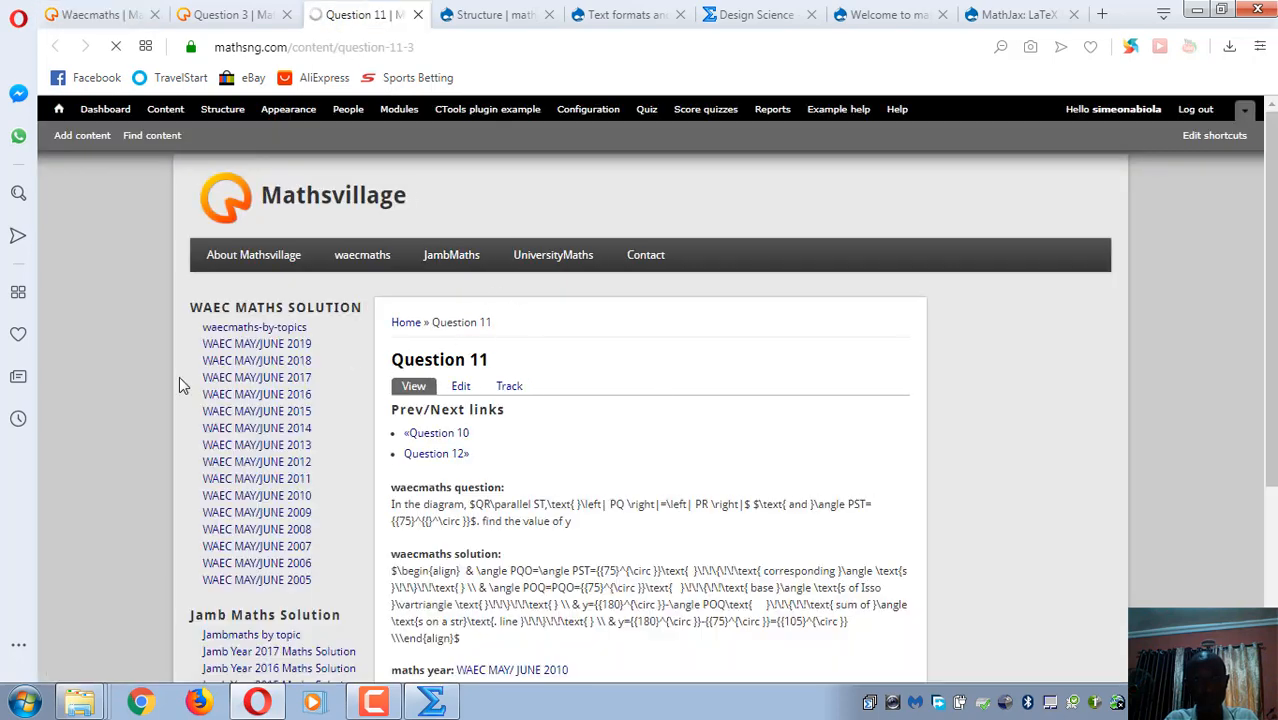
scroll(735, 453, down, 3)
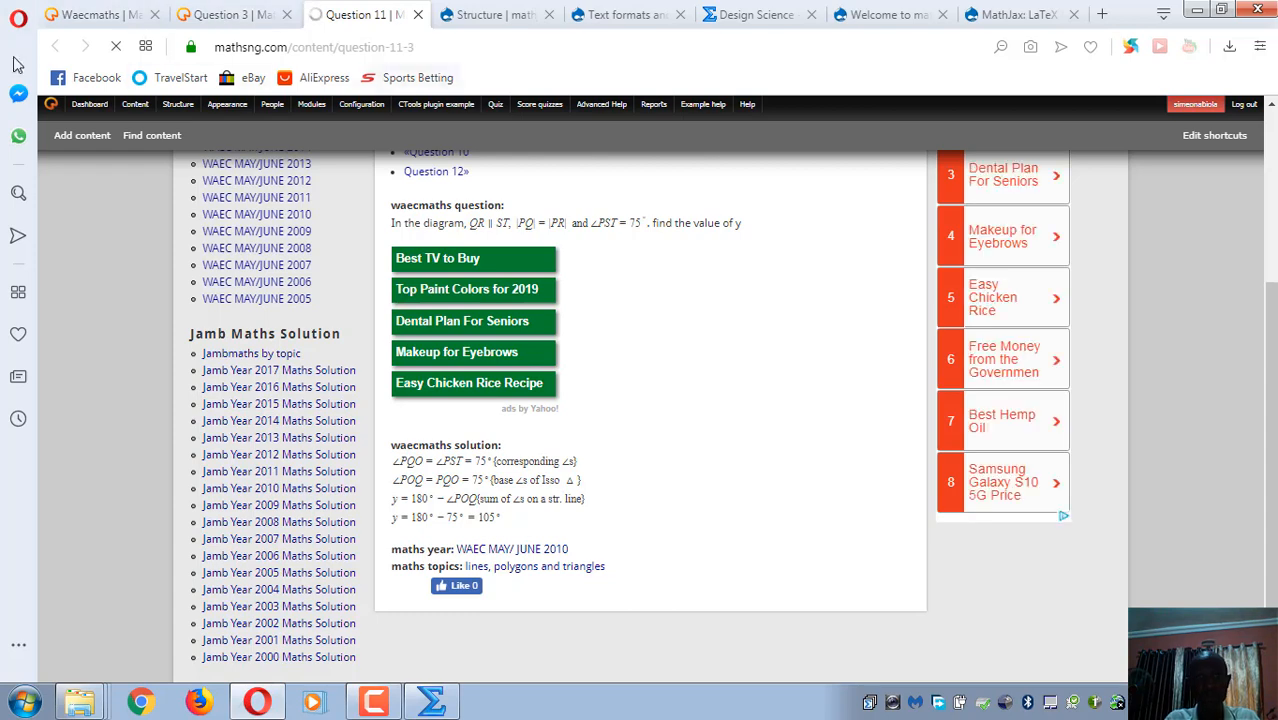
- Go back to the Waecmaths list, glance at the MathJax project page and look through the list's further questions
click(208, 22)
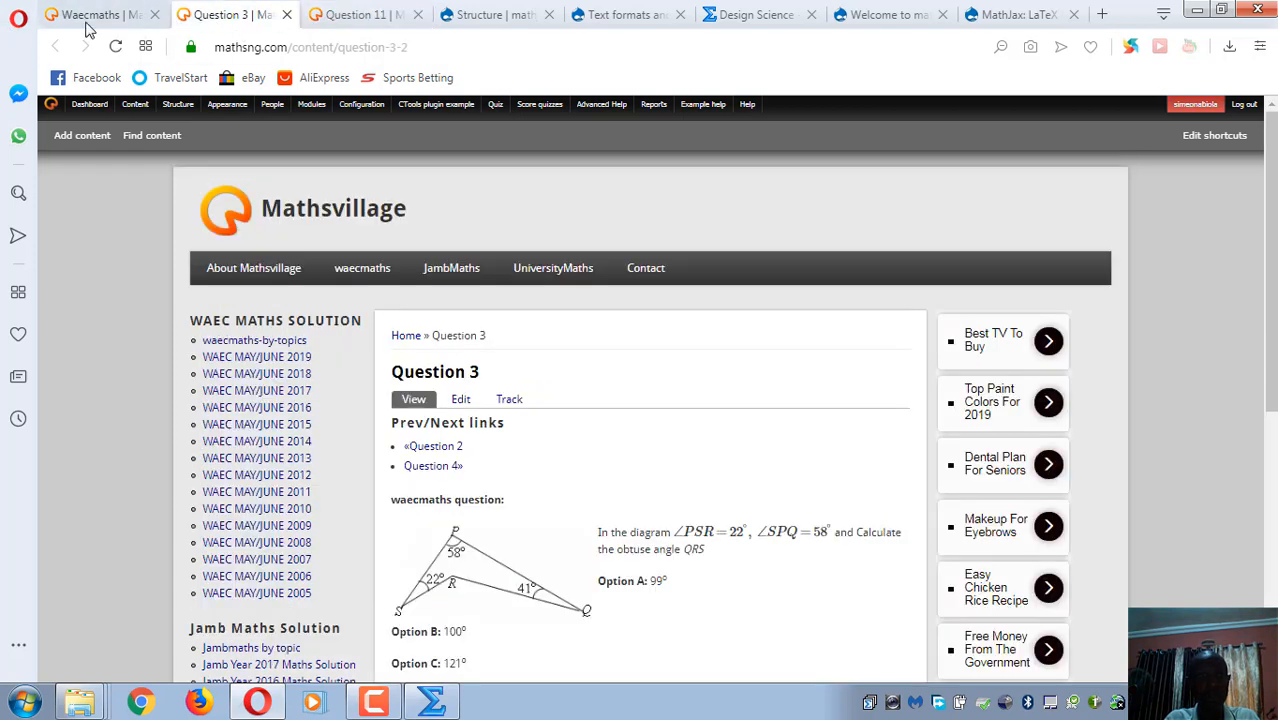
click(85, 20)
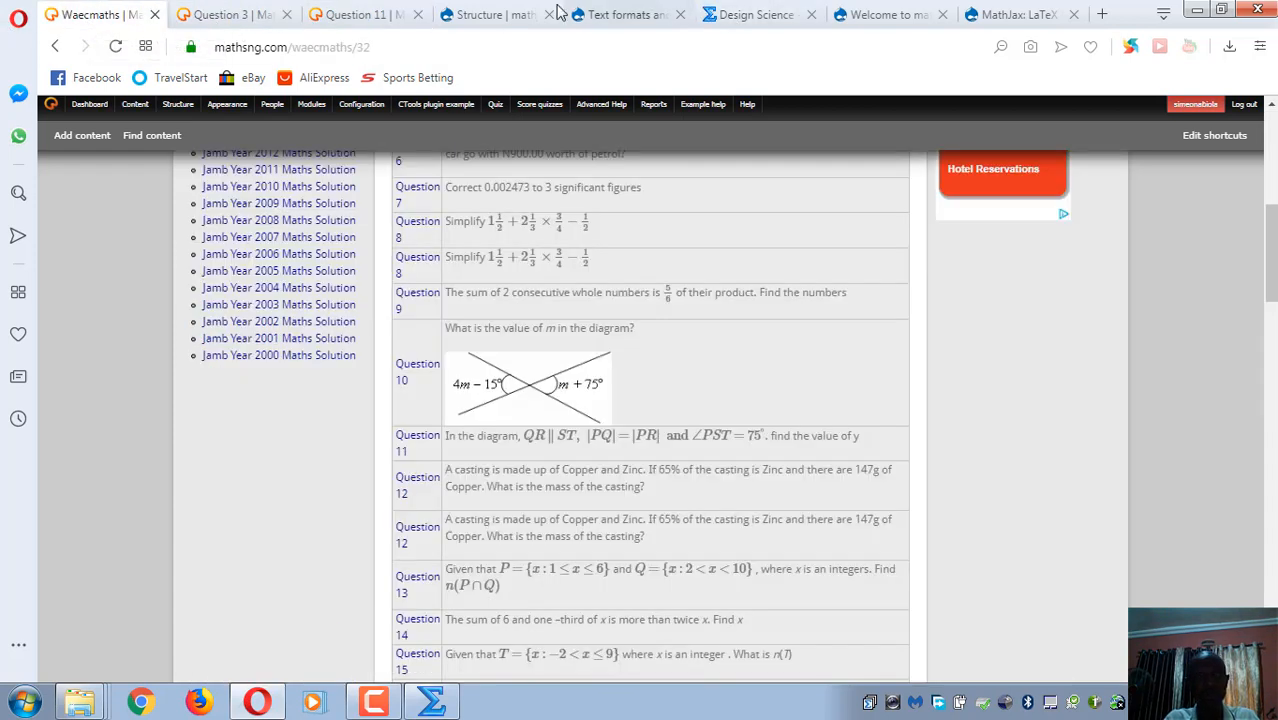
click(1000, 18)
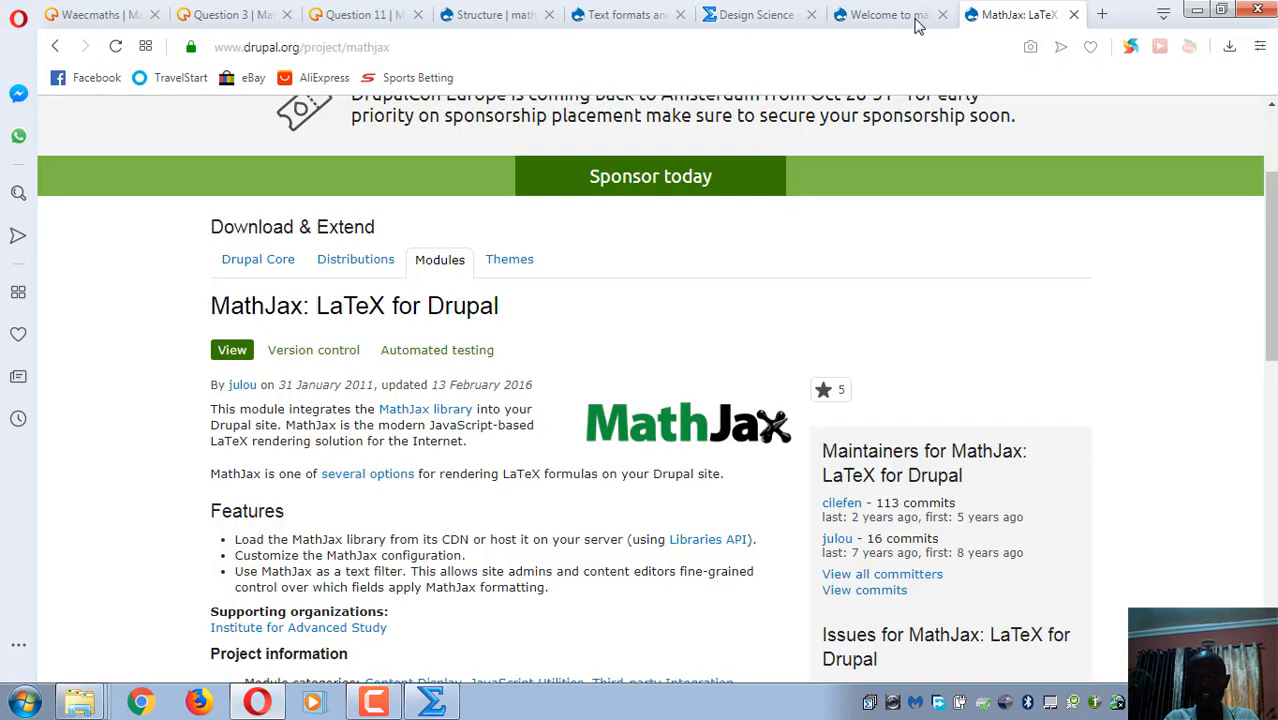
click(135, 18)
scroll(636, 459, down, 5)
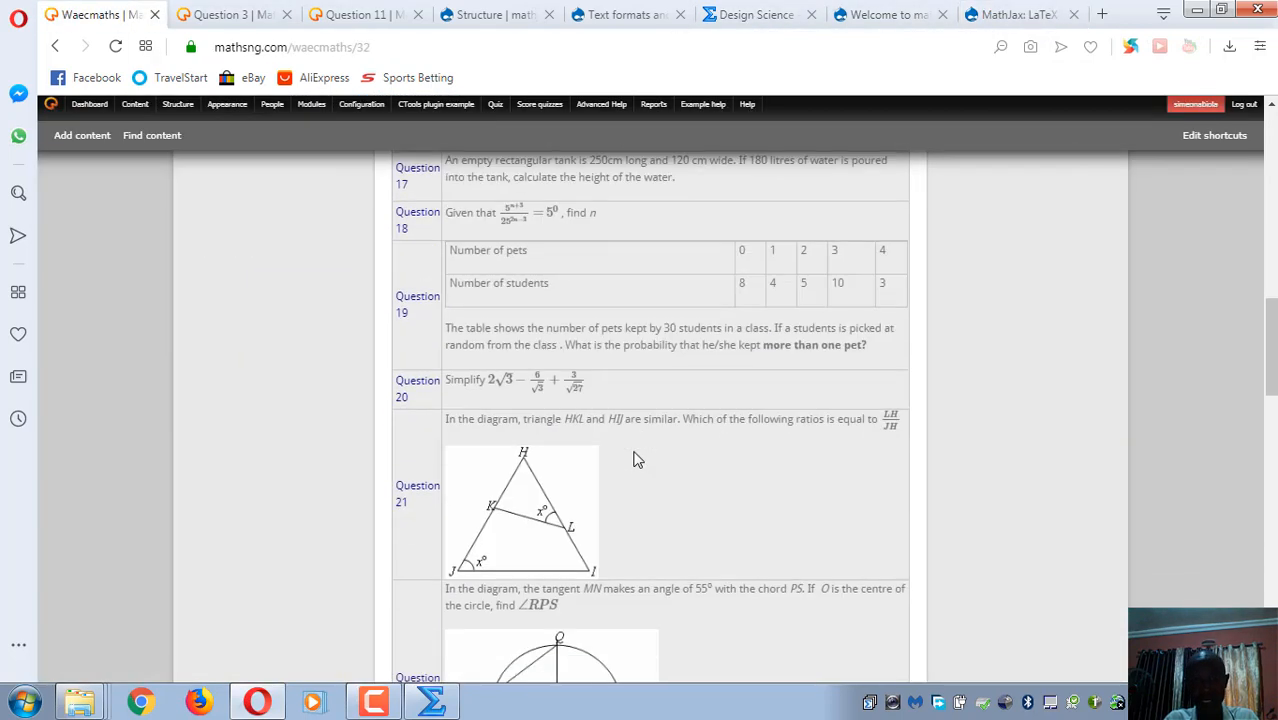
scroll(636, 459, down, 4)
- View the MathJax module page on drupal.org and the text formats page, ending on the mathjax site's welcome page
click(1005, 14)
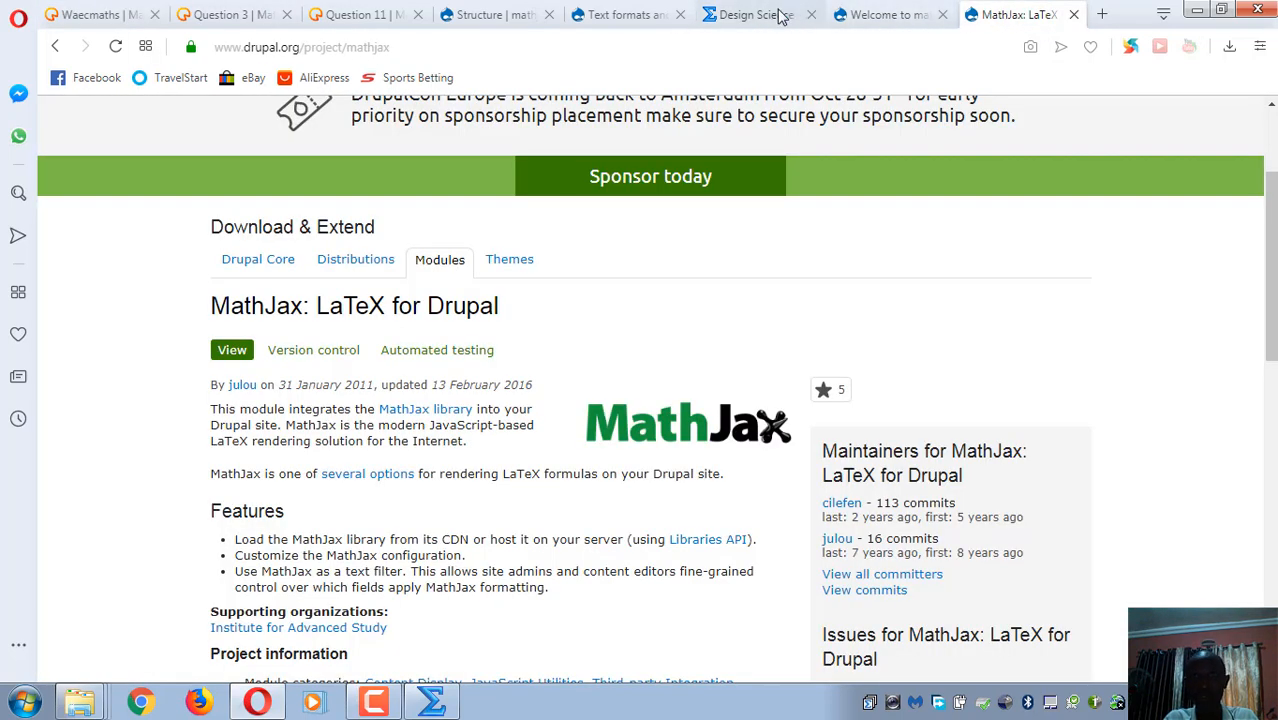
click(655, 16)
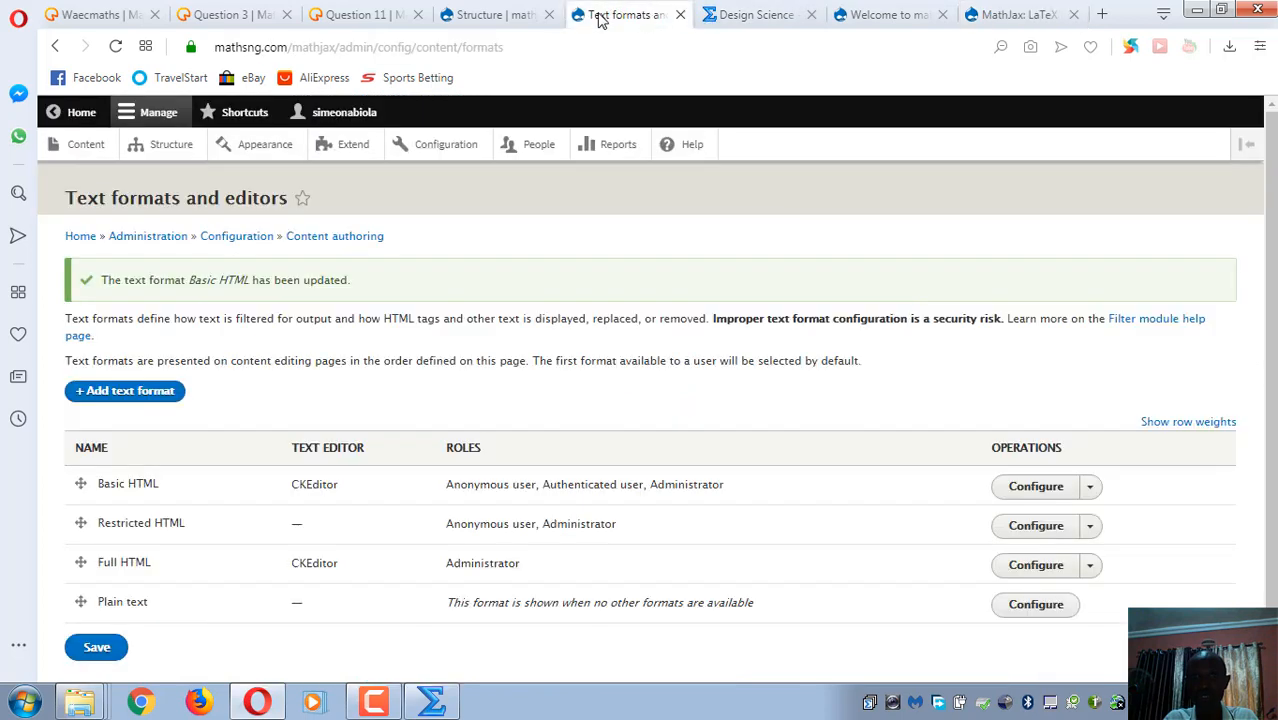
click(871, 16)
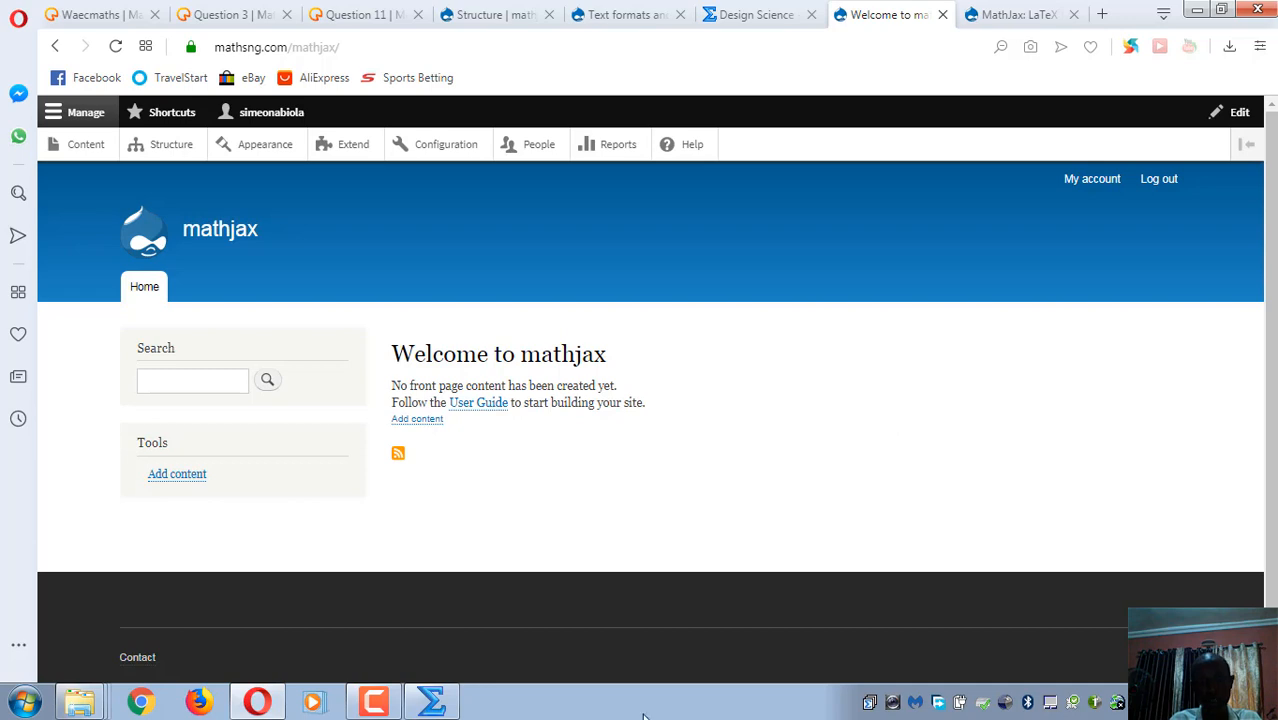
- Switch to the MathType equation editor and display its empty equation window
click(447, 706)
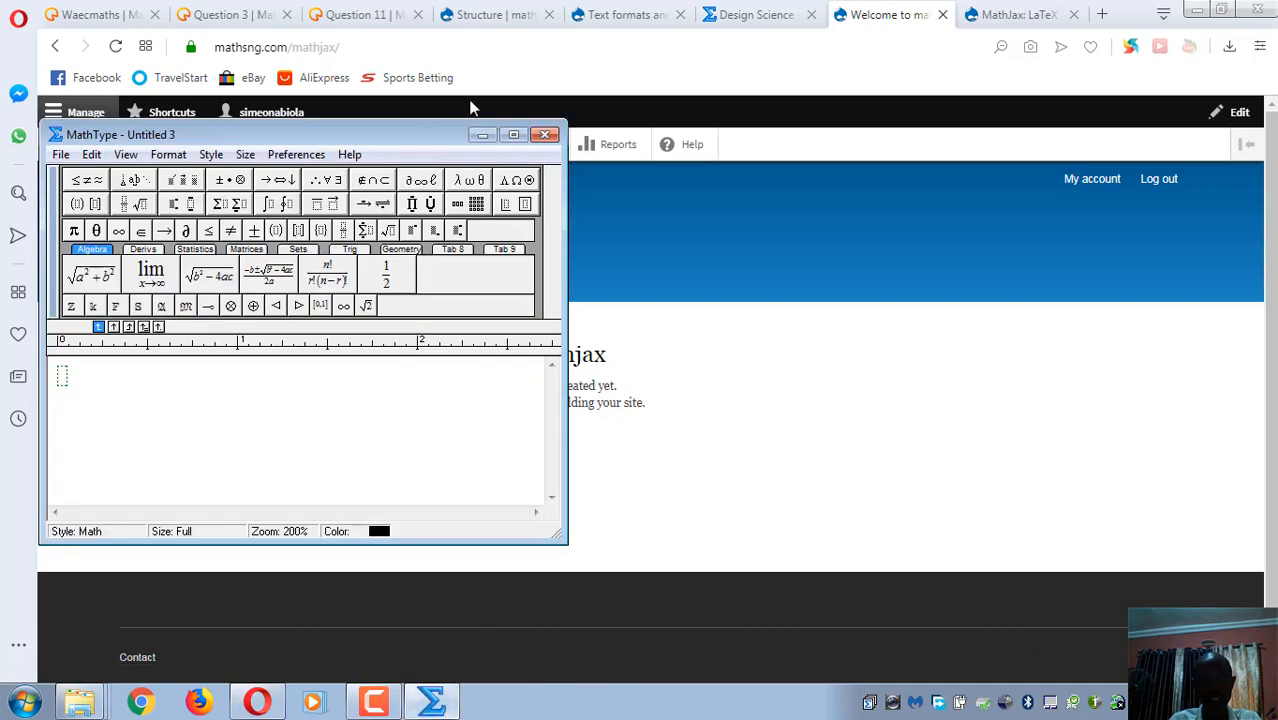
click(482, 134)
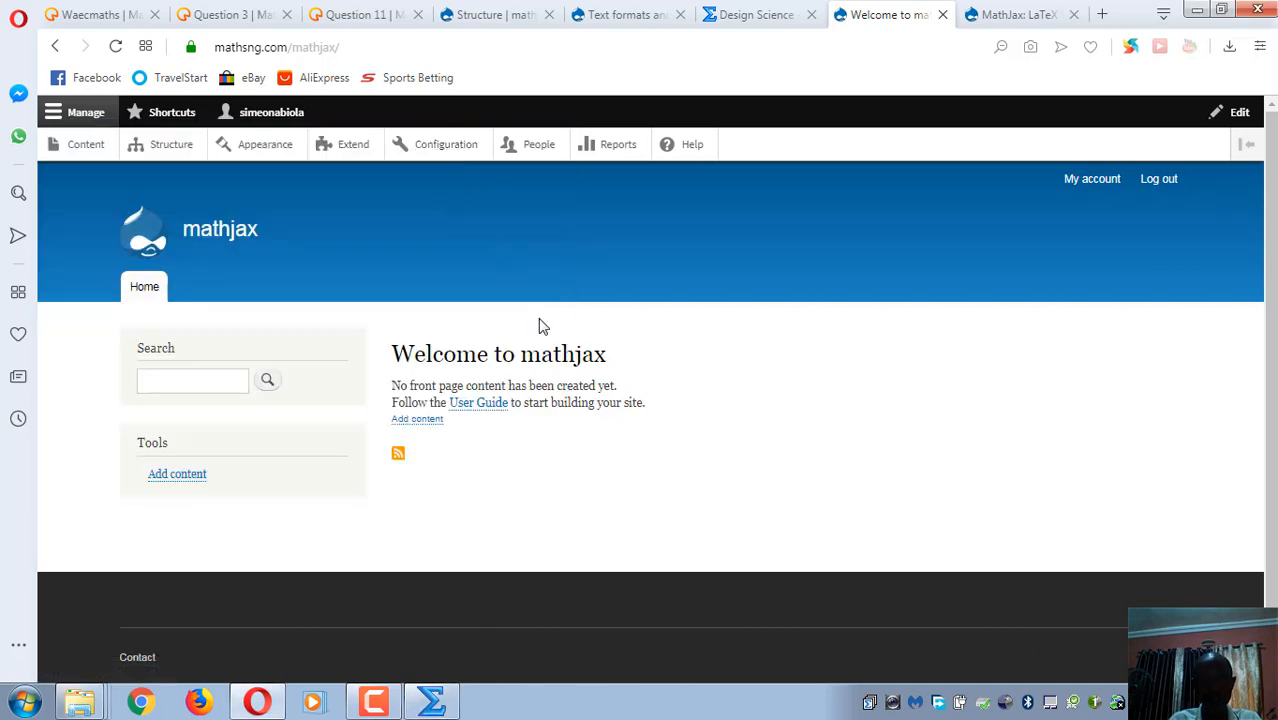
click(431, 702)
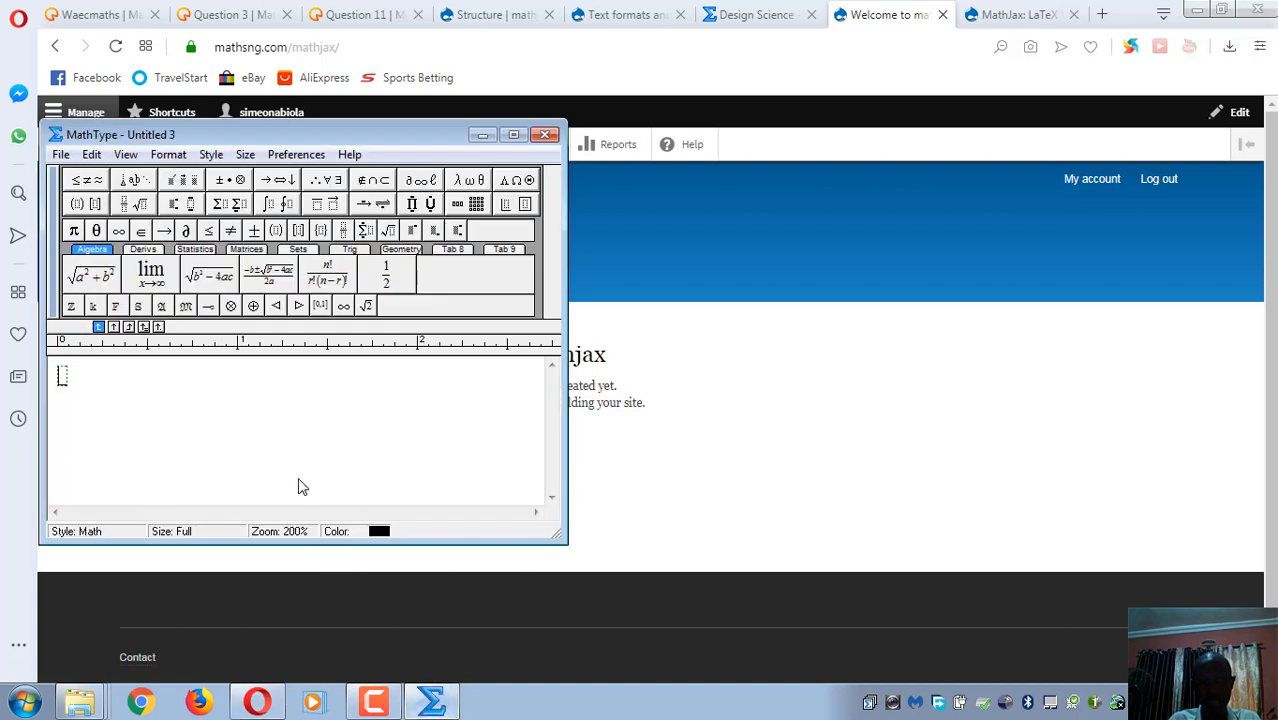
- Load dessci.com in a new browser tab, compare briefly with the Question 11 page and return to the Design Science home page
click(1100, 22)
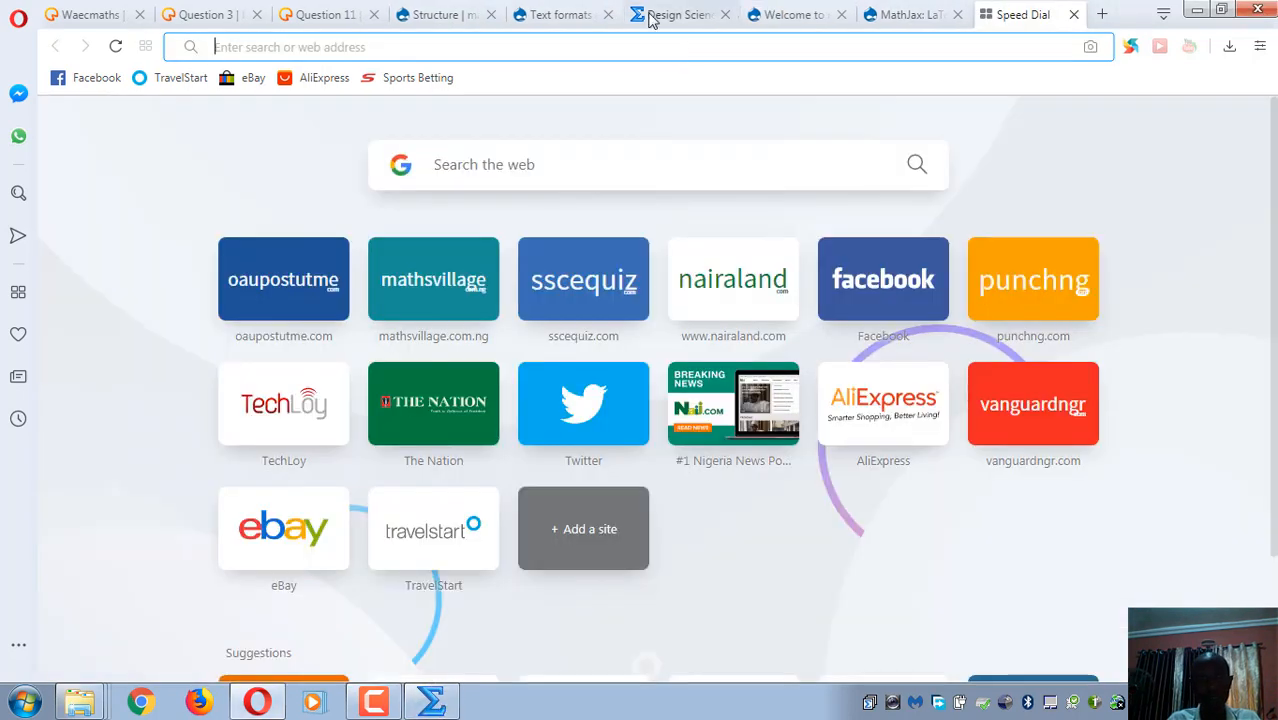
text(de)
key(End)
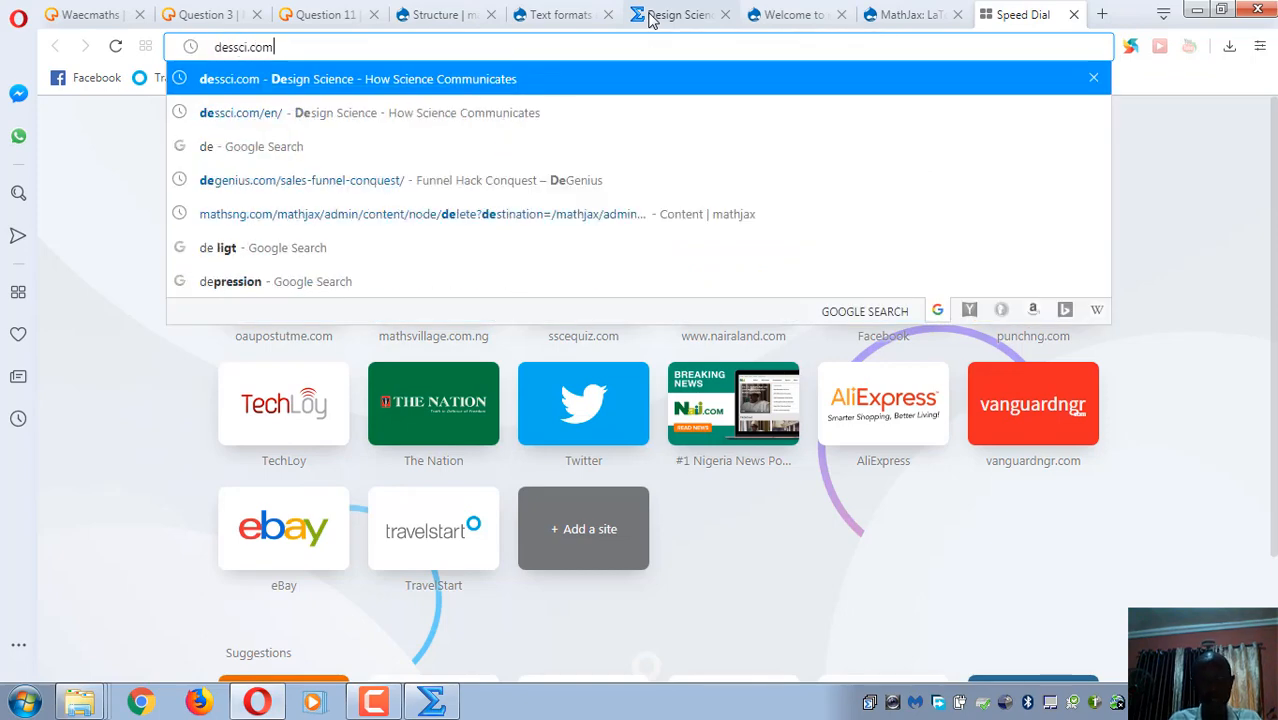
key(Return)
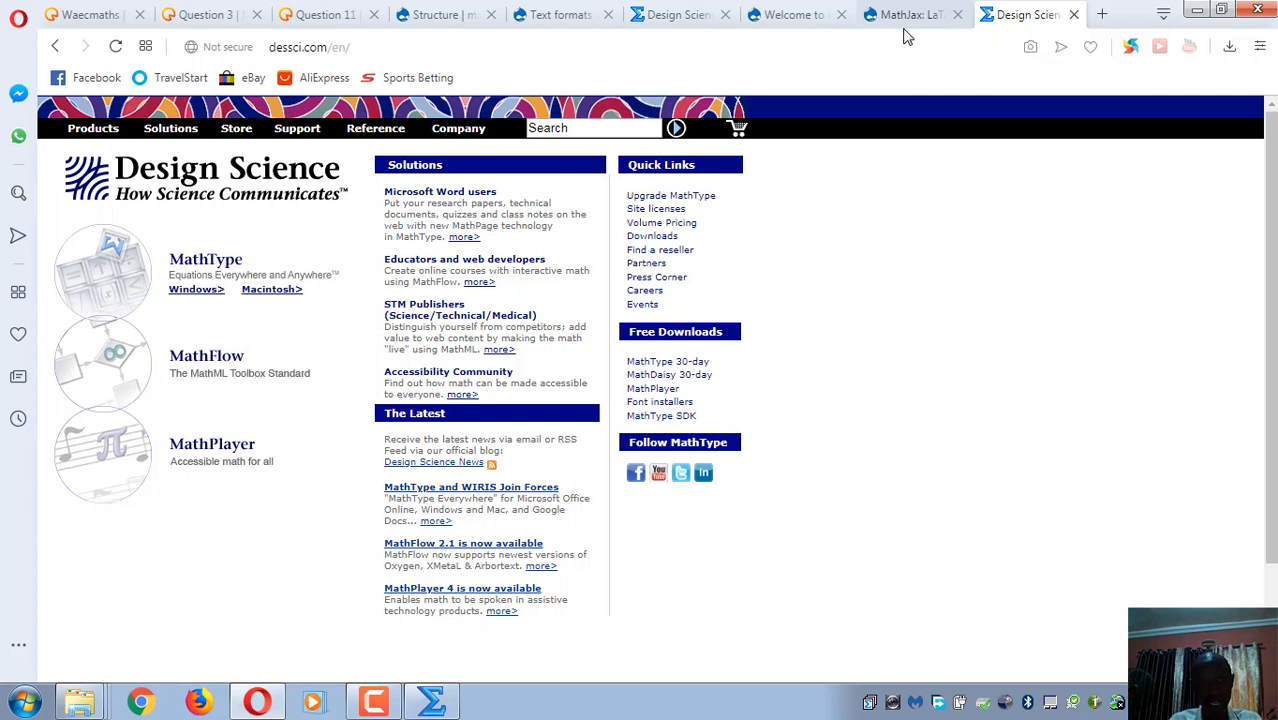
click(320, 16)
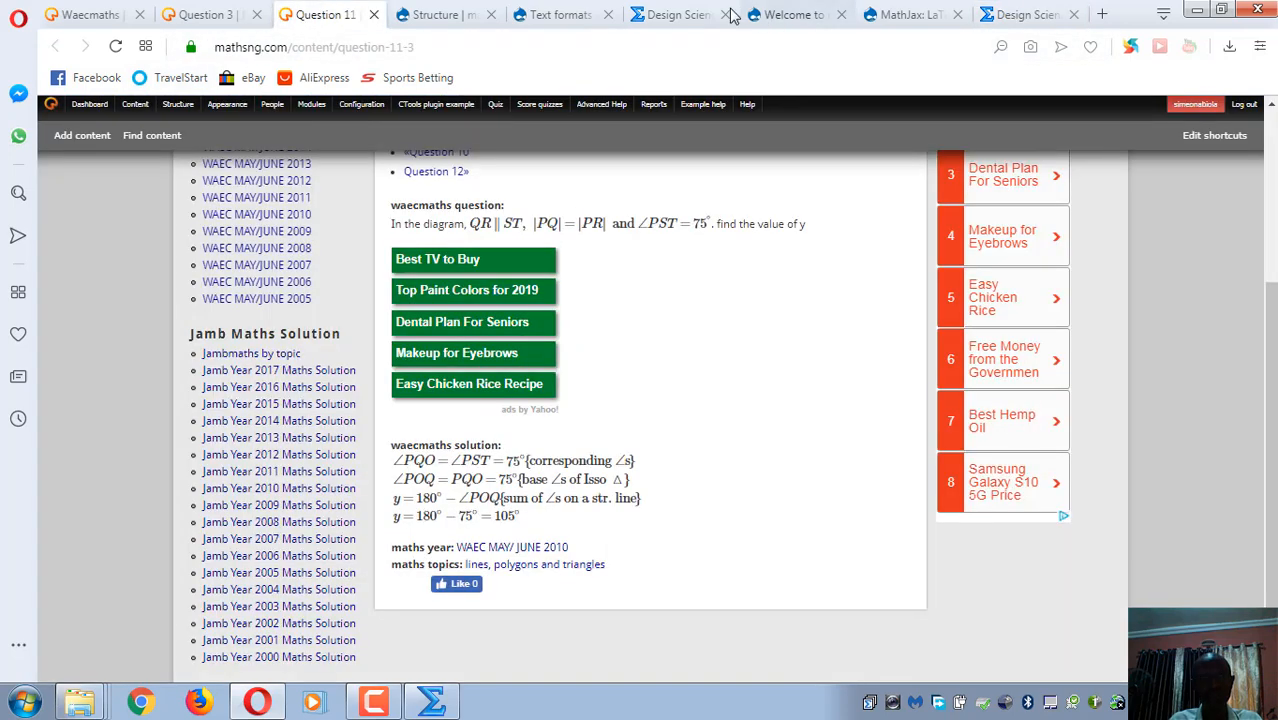
click(1015, 15)
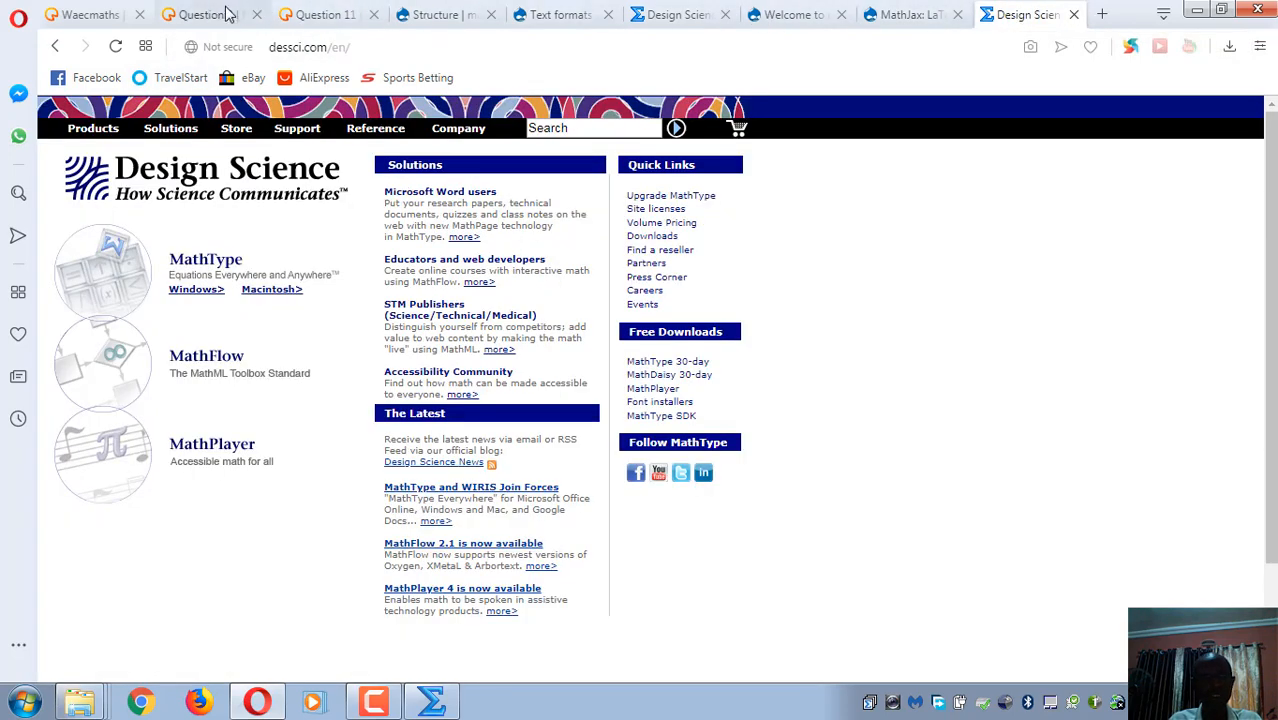
- Glance at the mathjax site's Structure page and the Design Science home page, and return to the Waecmaths list
click(320, 14)
click(435, 14)
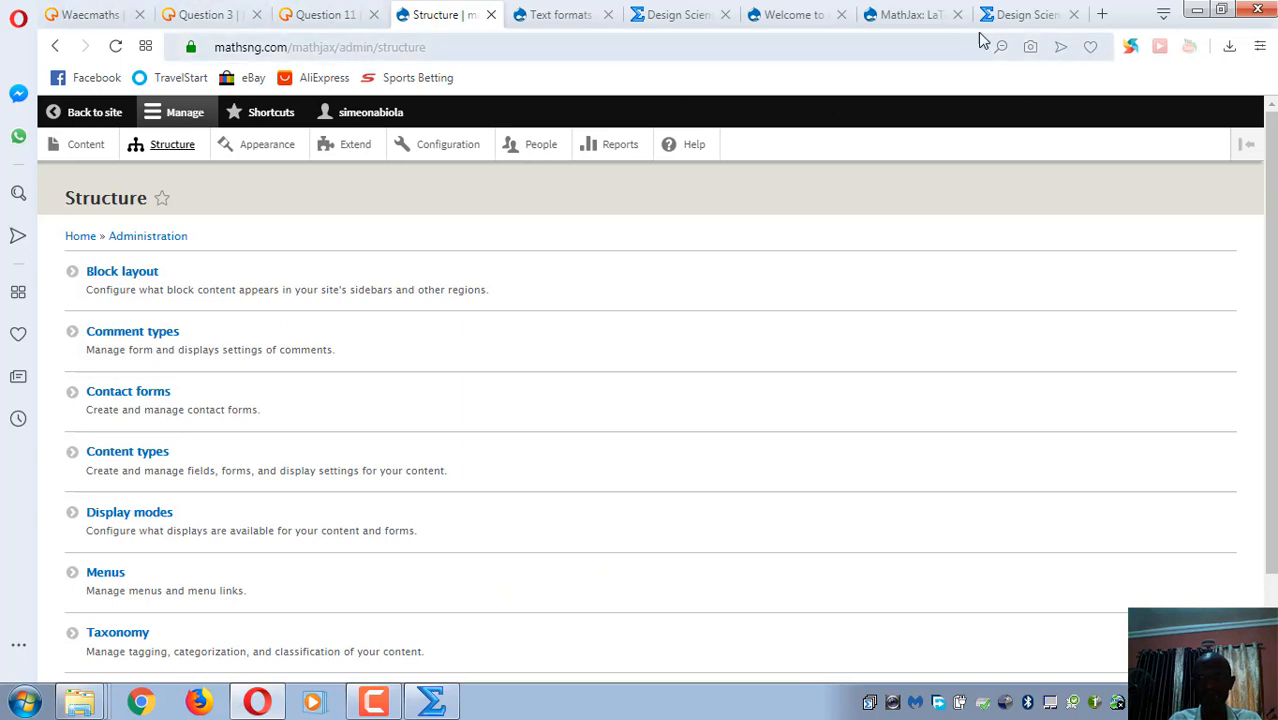
click(1022, 14)
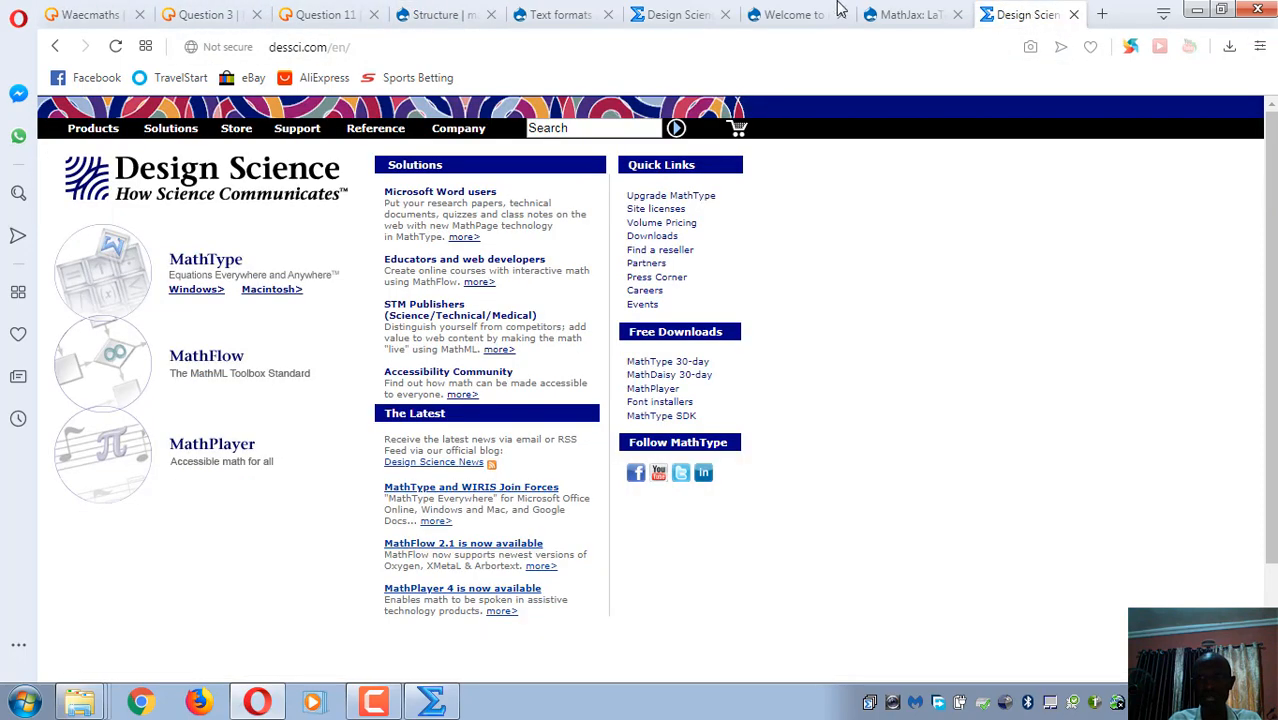
click(98, 14)
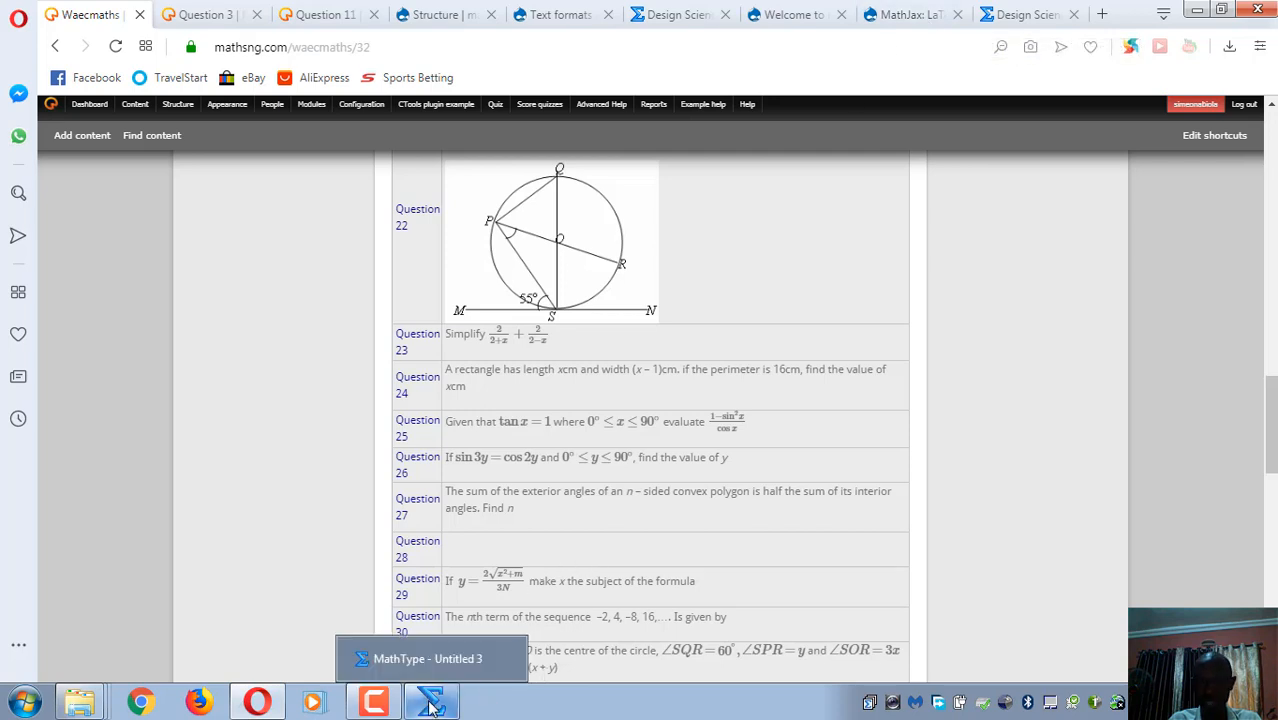
- Switch to MathType and write the text "Solve the equation" on the first line
click(430, 703)
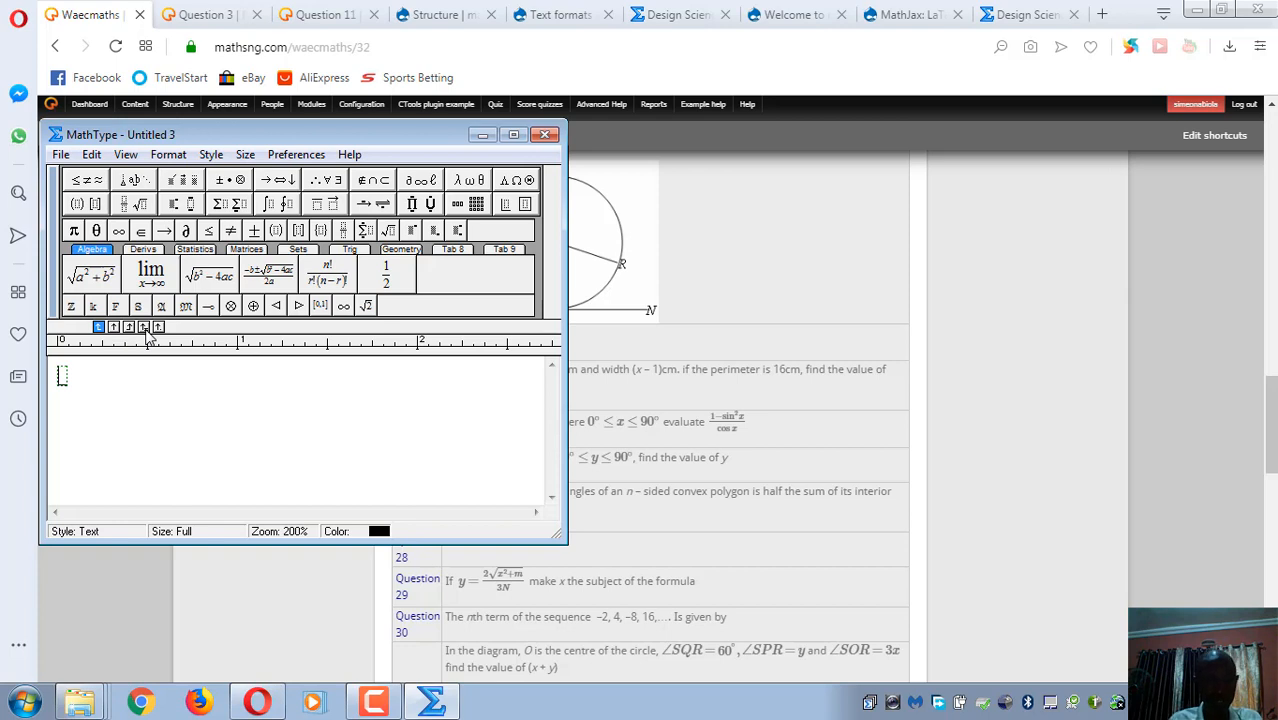
text(Solve the )
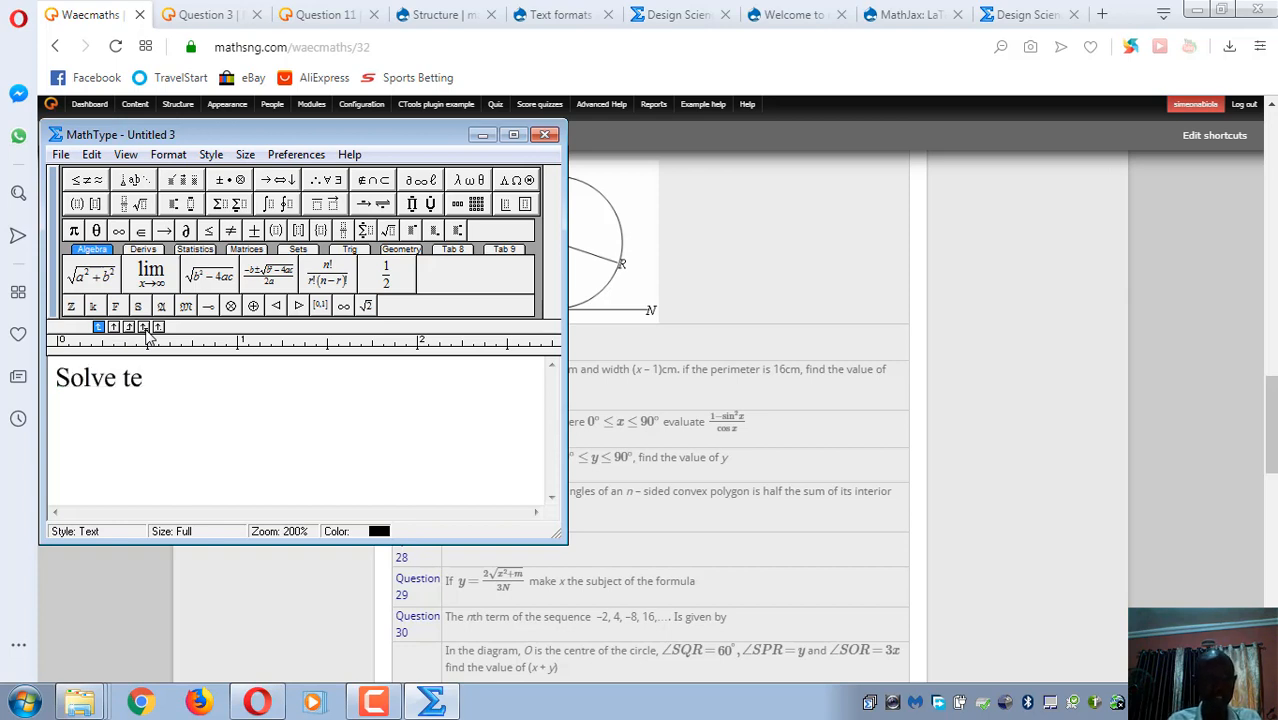
text(equation)
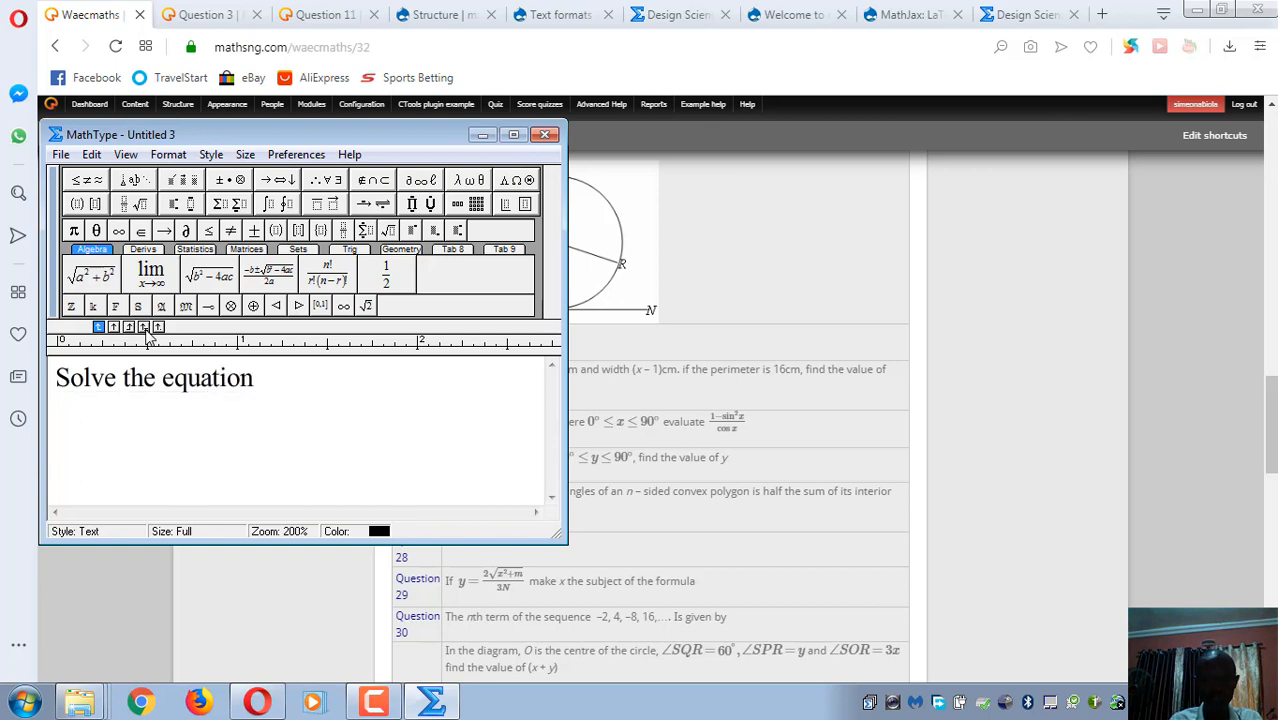
key(ctrl+shift+equal)
text(2x)
key(BackSpace)
key(BackSpace)
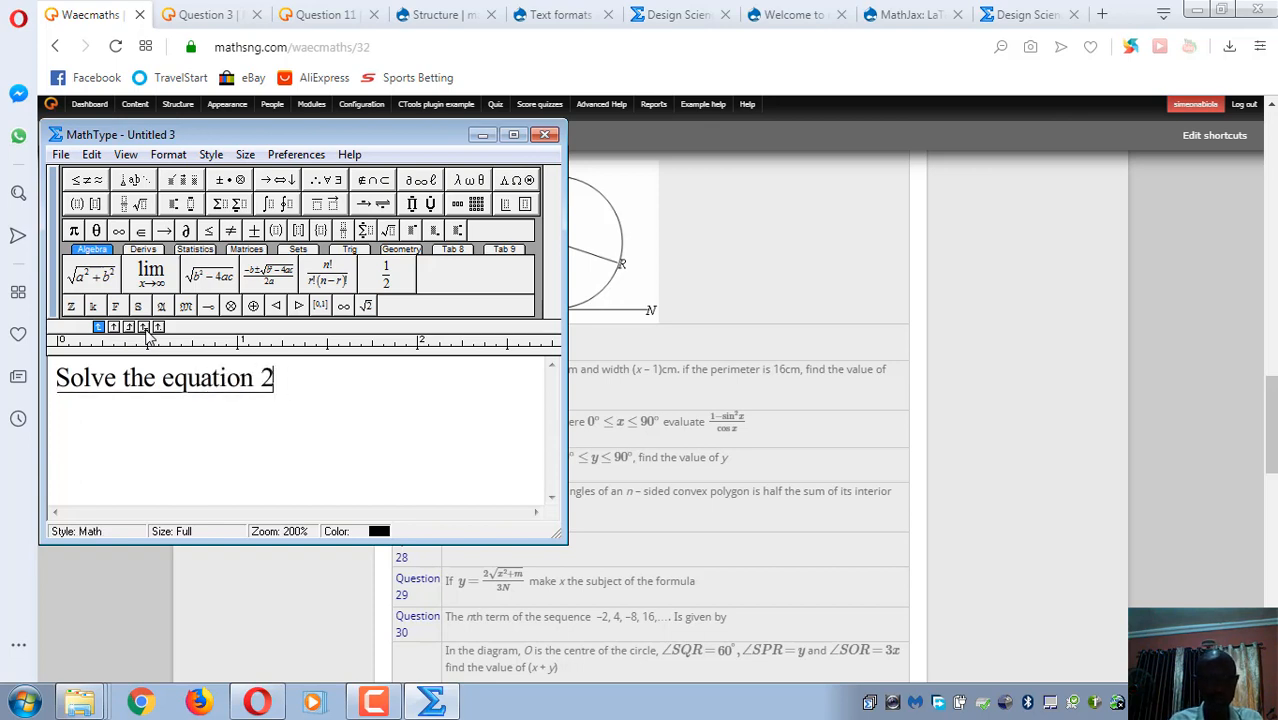
- Complete the question line in math style with the quadratic x² + 5x + 6 = 0
key(ctrl+shift+equal)
text(x)
key(ctrl+h)
text(2)
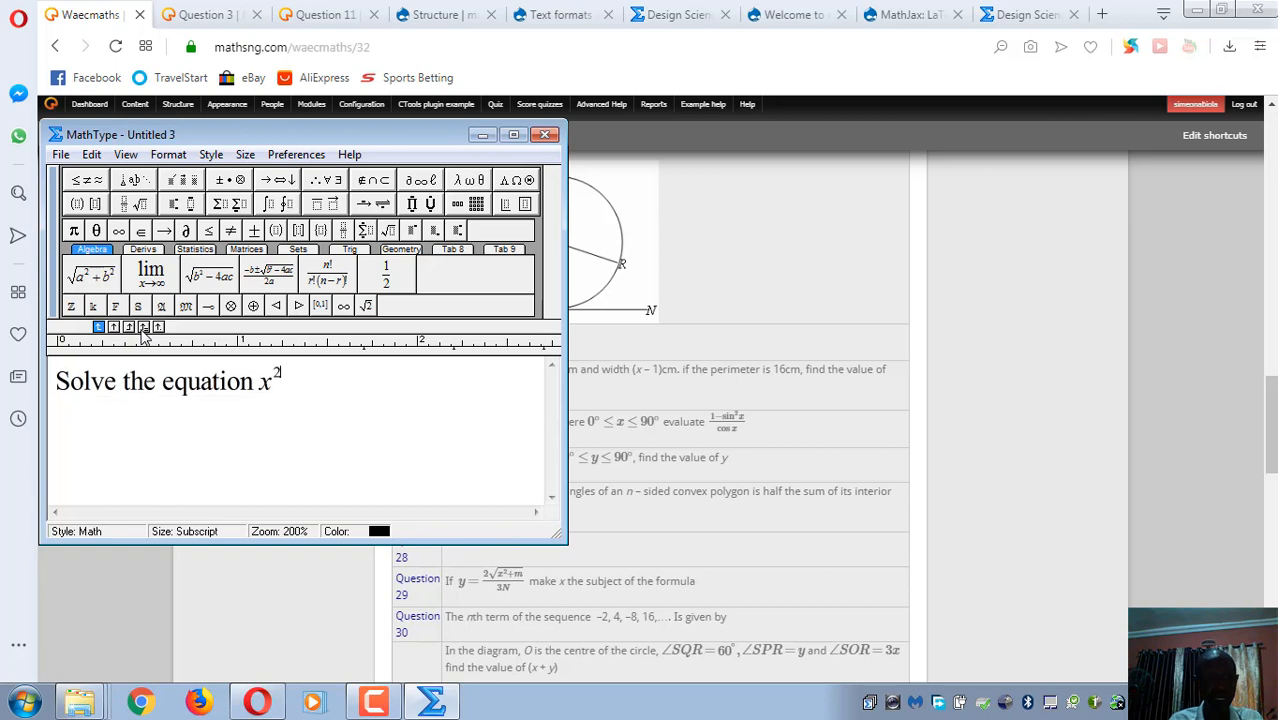
key(Right)
text(+5x)
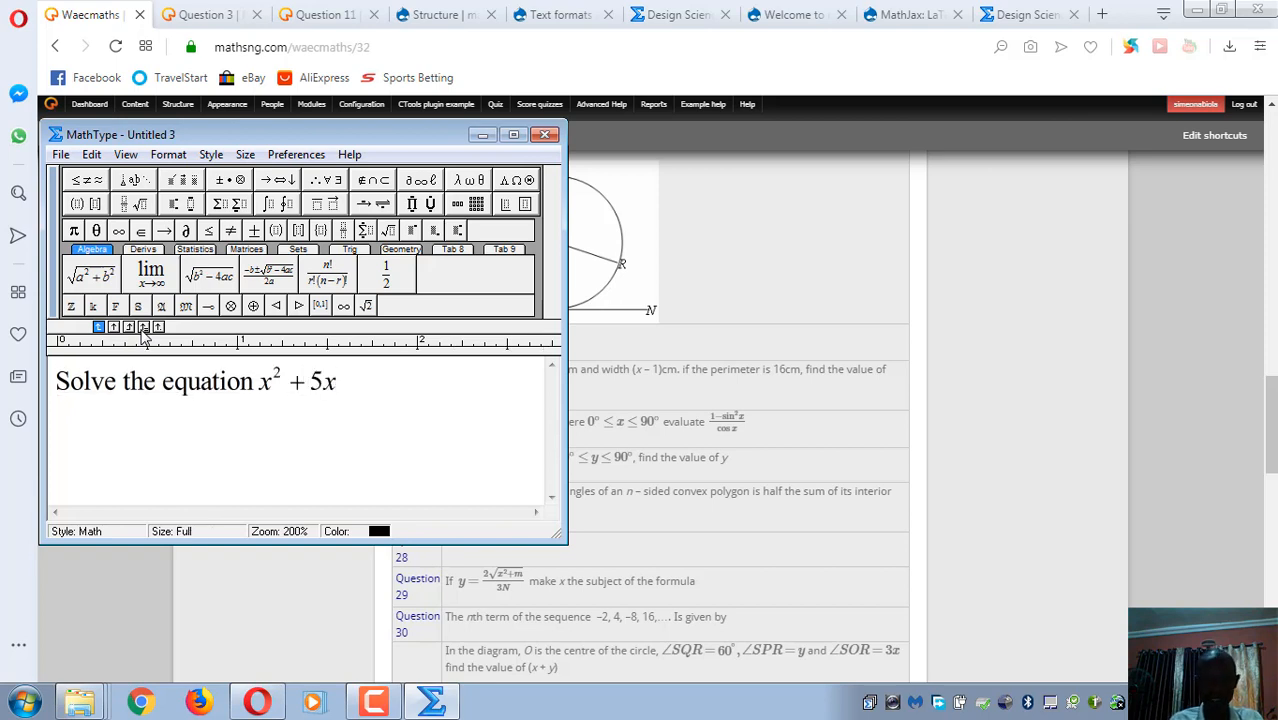
text(+6=0)
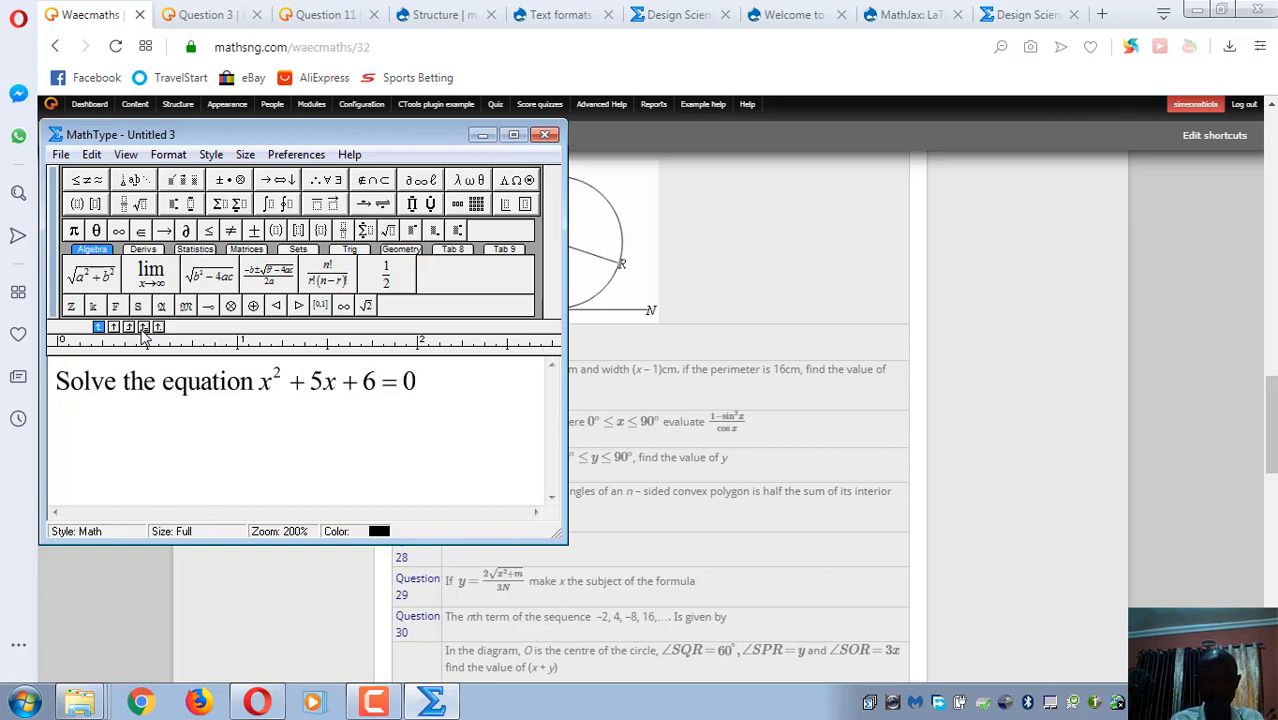
- Below the question, write the text line "Solution" and restate the equation x² + 5x + 6 = 0 on its own line
key(Return)
text(S)
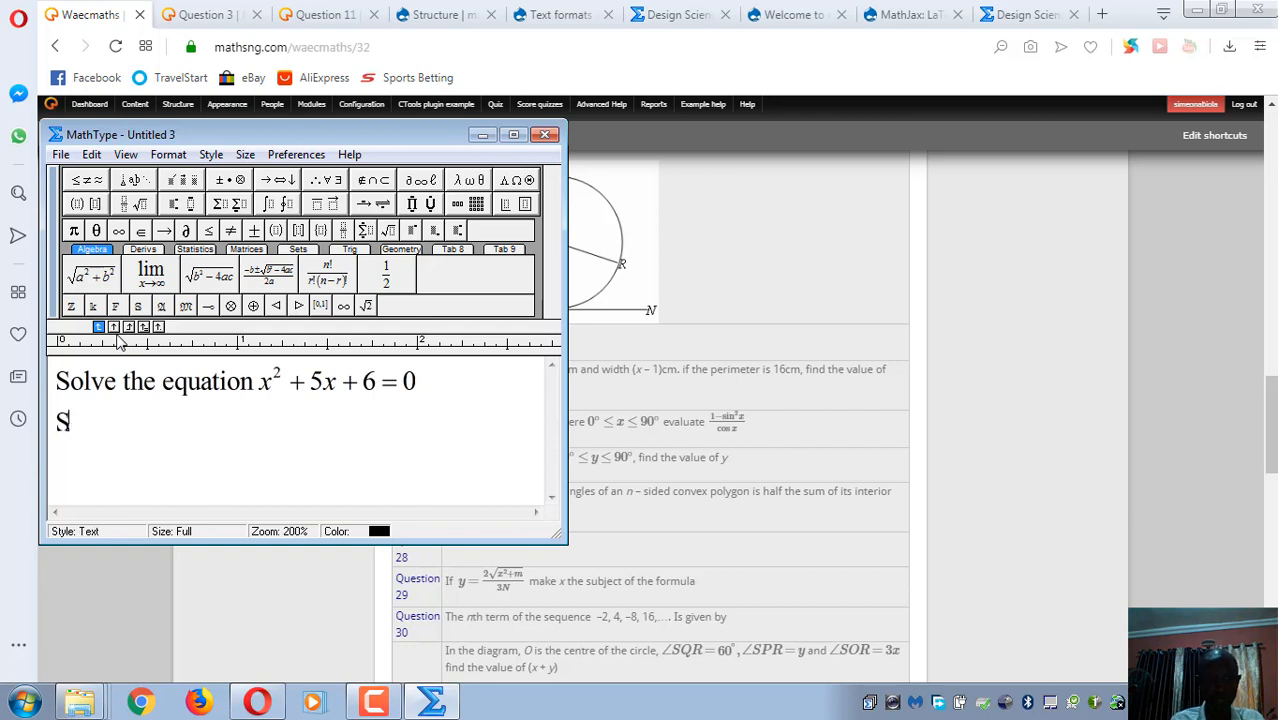
text(olution)
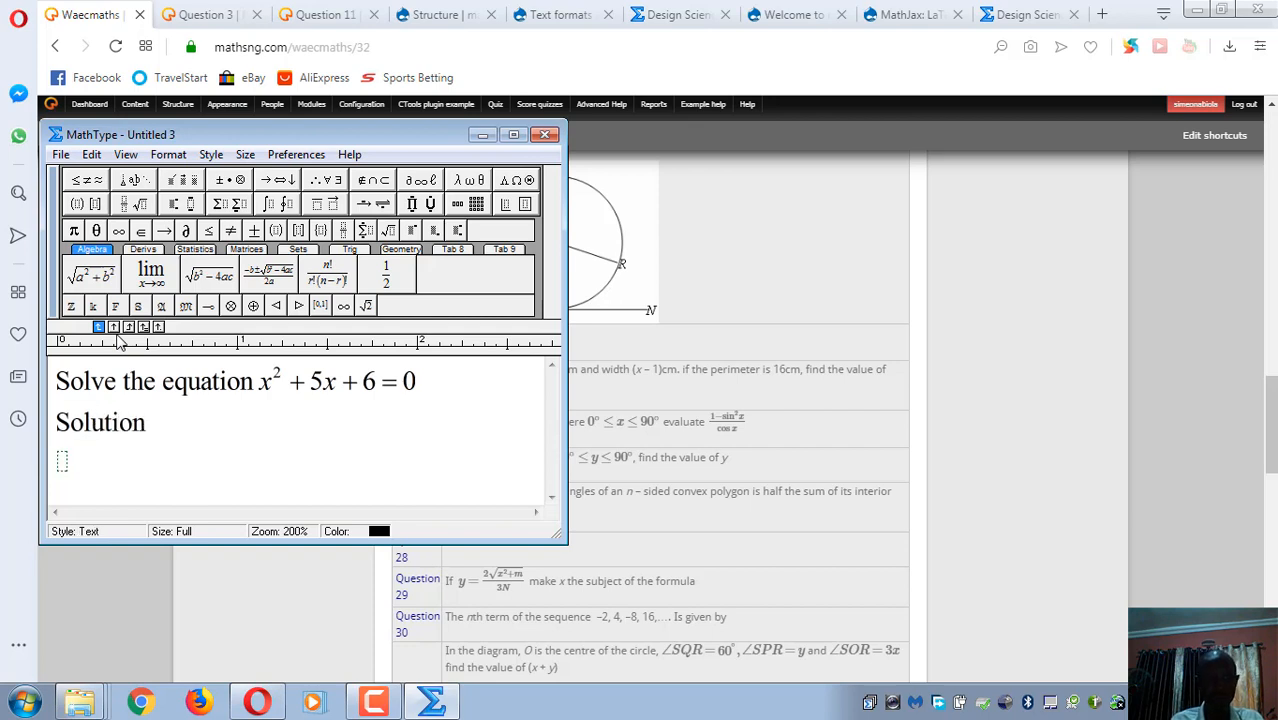
key(ctrl+h)
text(2)
key(Right)
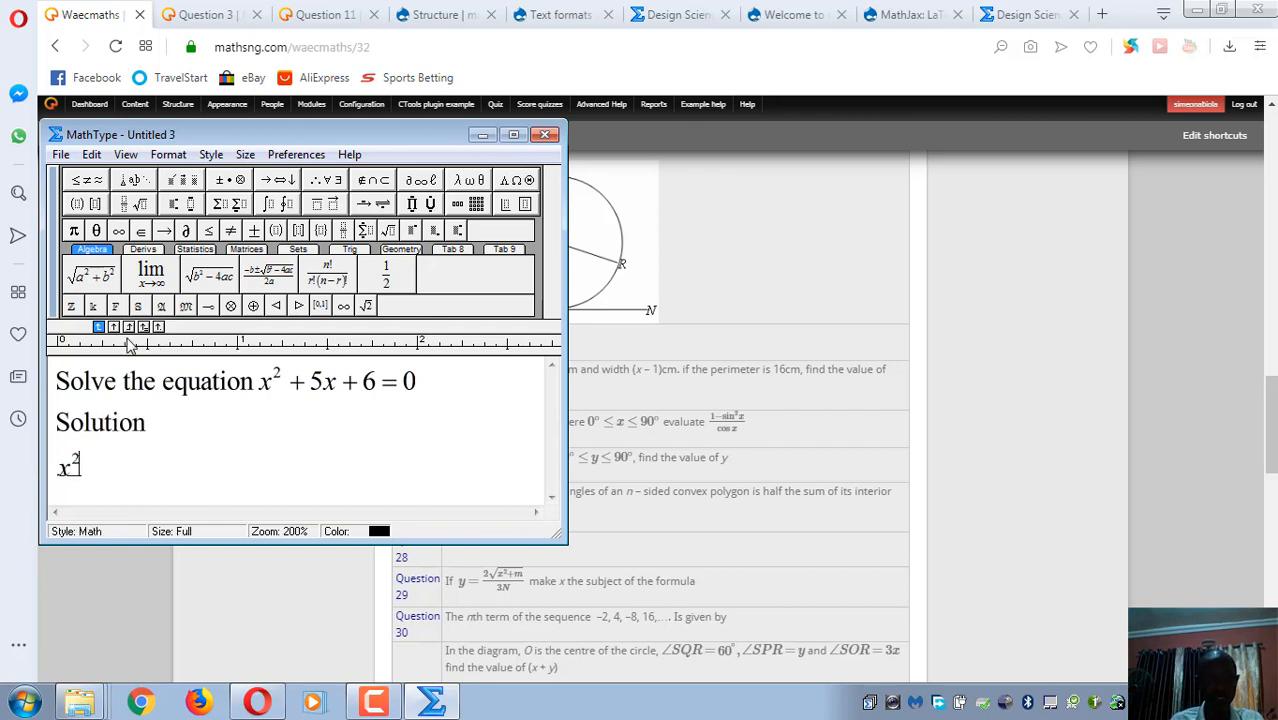
text(+5x)
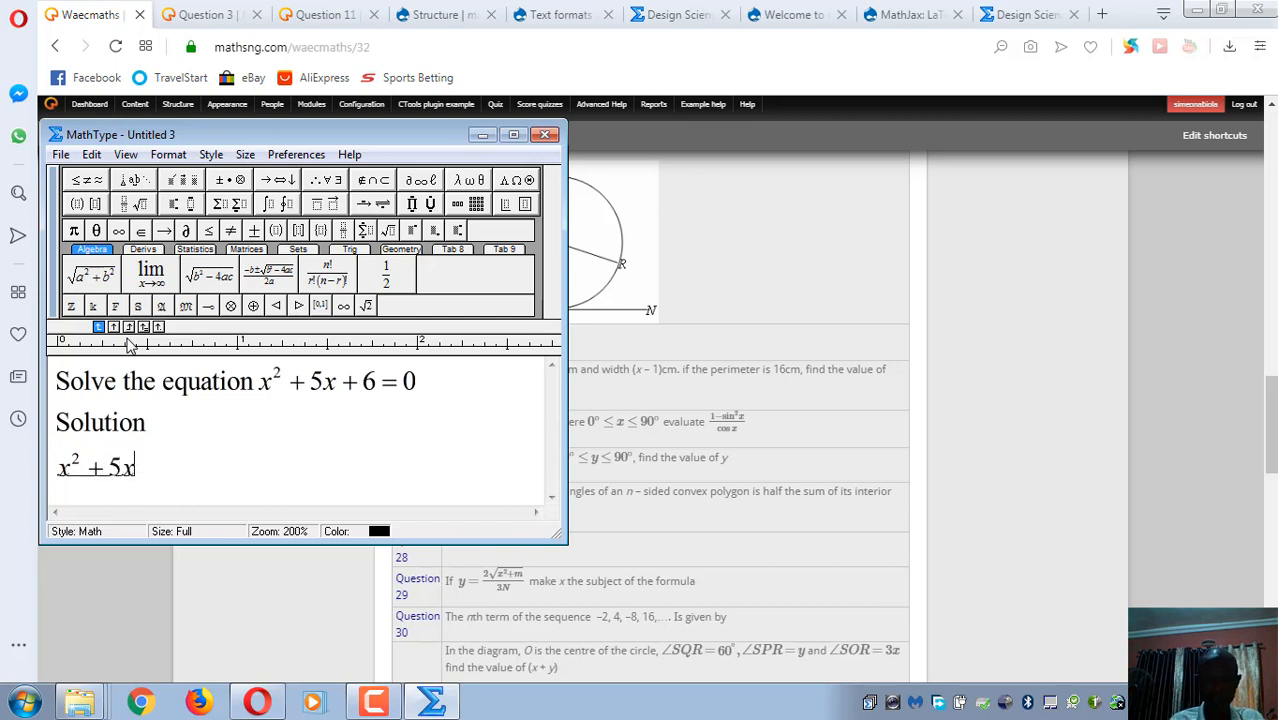
text(+6=0)
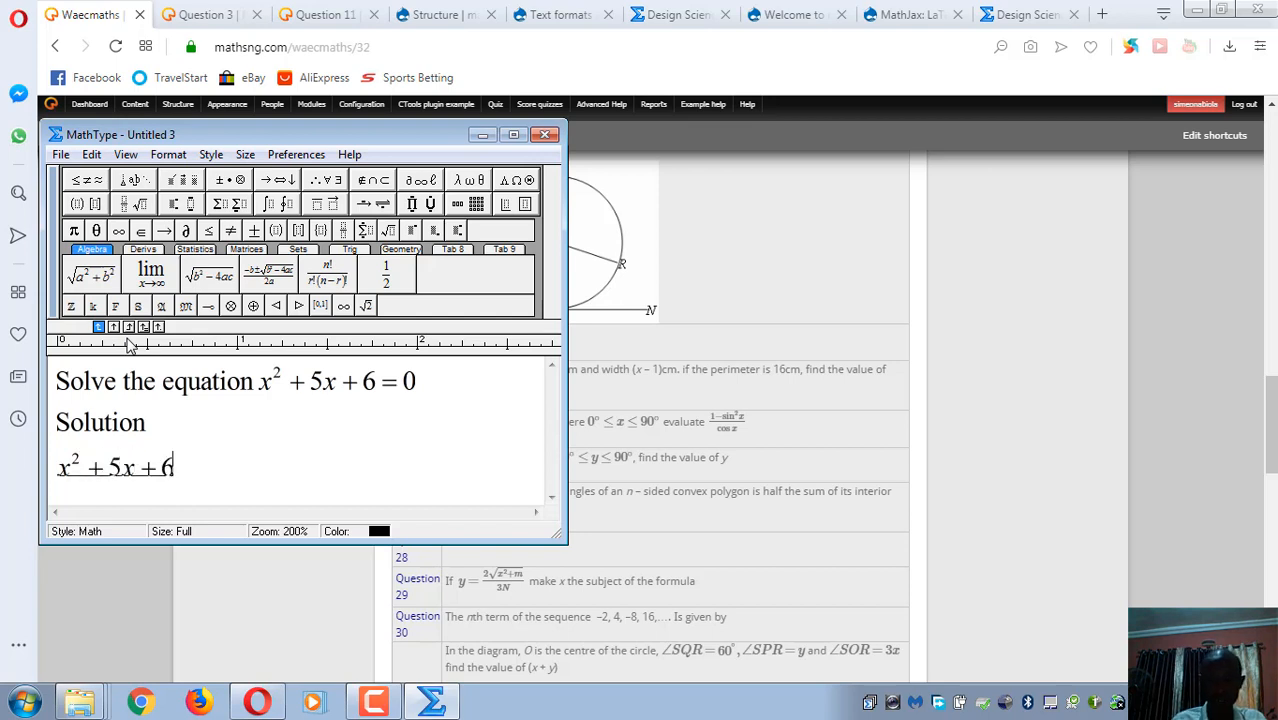
- On a new line of the solution, write the factorised form (x + 3)(x + 2) = 0
key(Return)
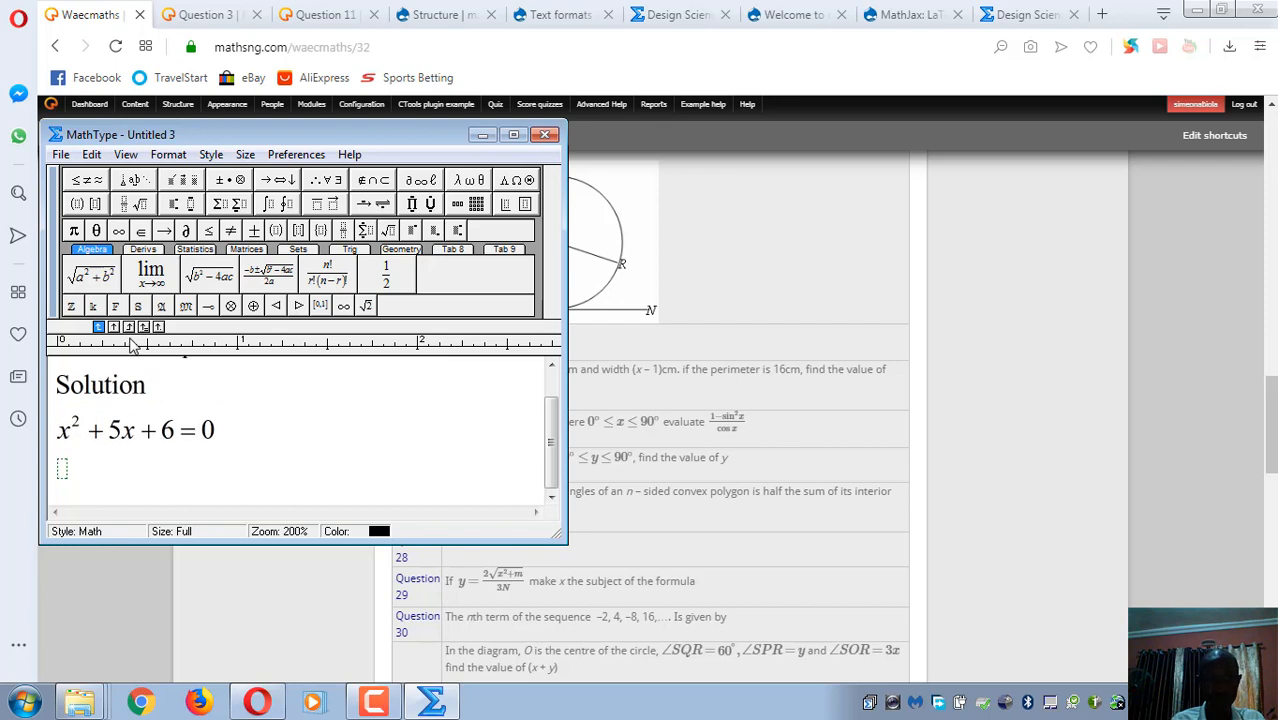
text((x+)
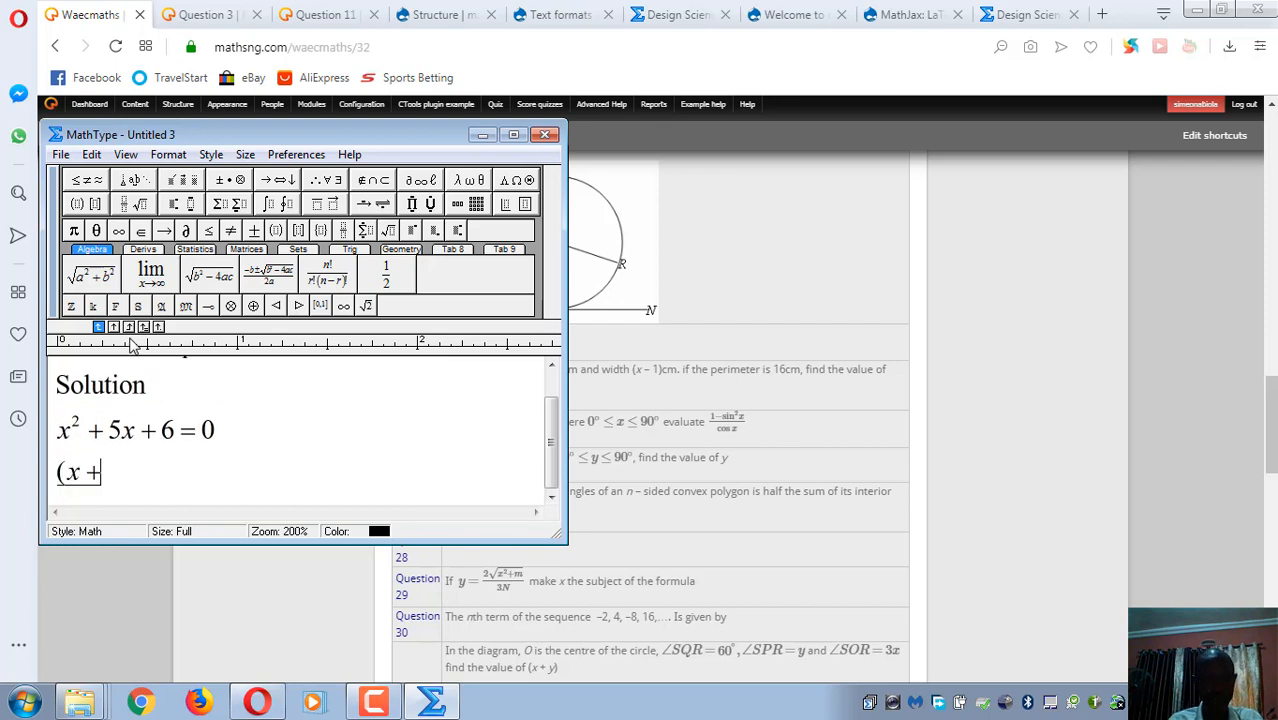
text(3)()
key(BackSpace)
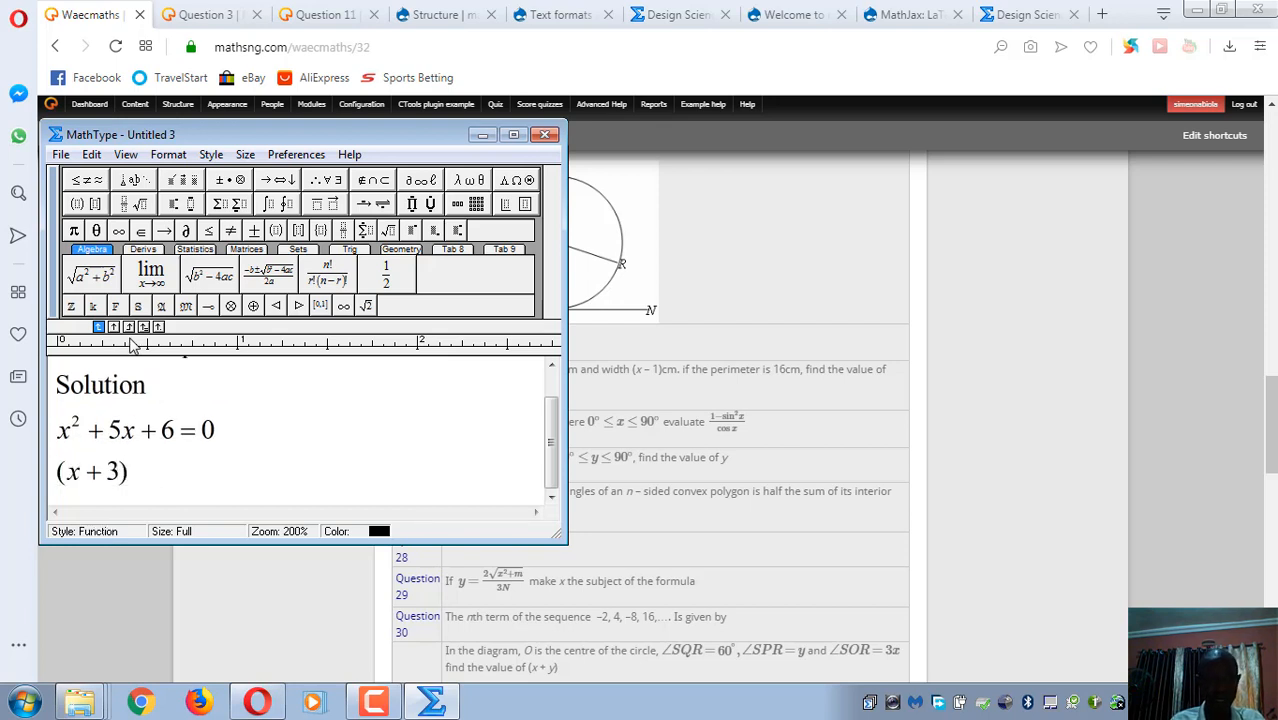
text(x+3)
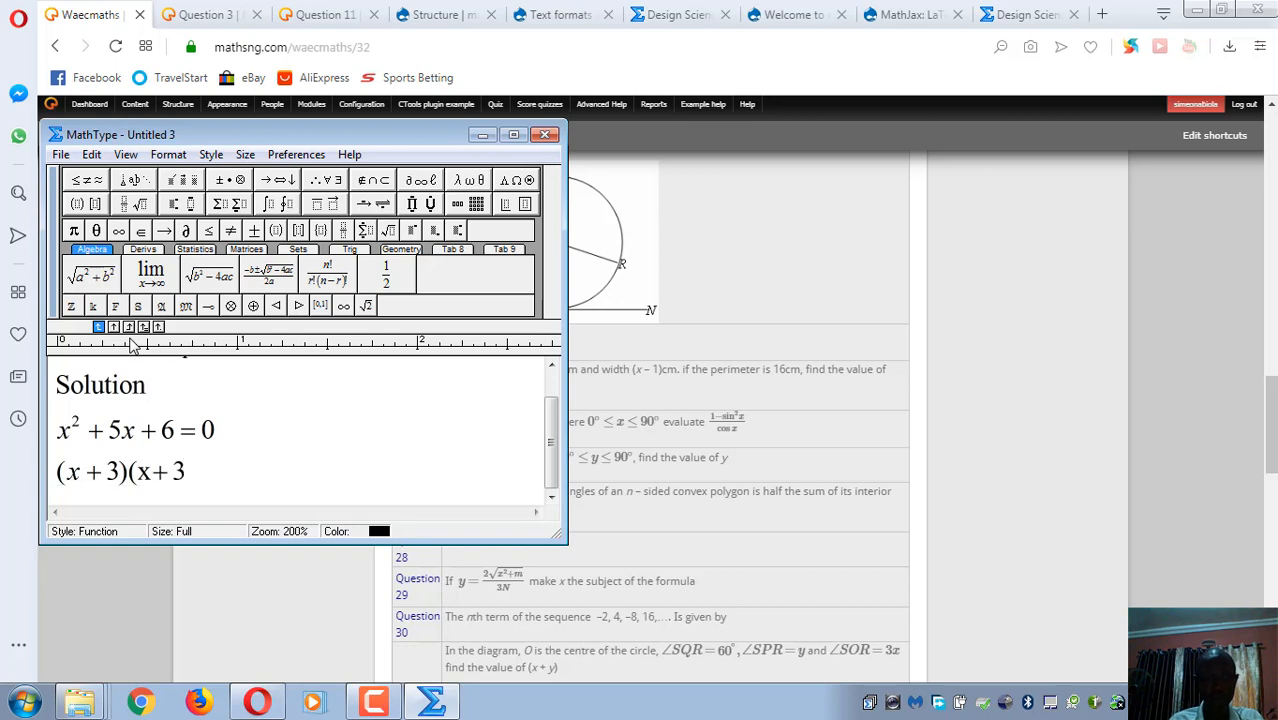
key(BackSpace)
text(2)
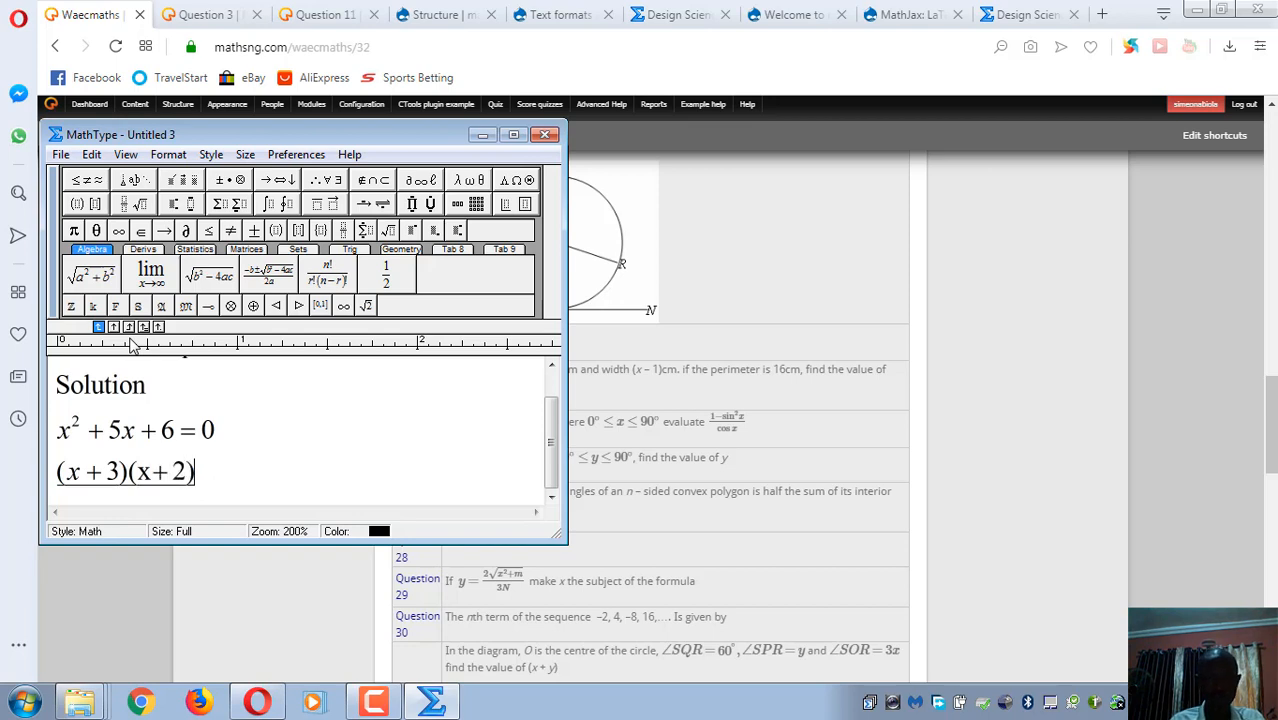
text(=0)
- Select the whole factorised line and apply the Math style to it
key(shift+Left)
key(shift+Left)
key(shift+Left)
key(shift+Left)
key(shift+Left)
key(shift+Left)
key(shift+Left)
key(shift+Left)
key(shift+Left)
key(shift+Left)
key(shift+Left)
key(shift+Left)
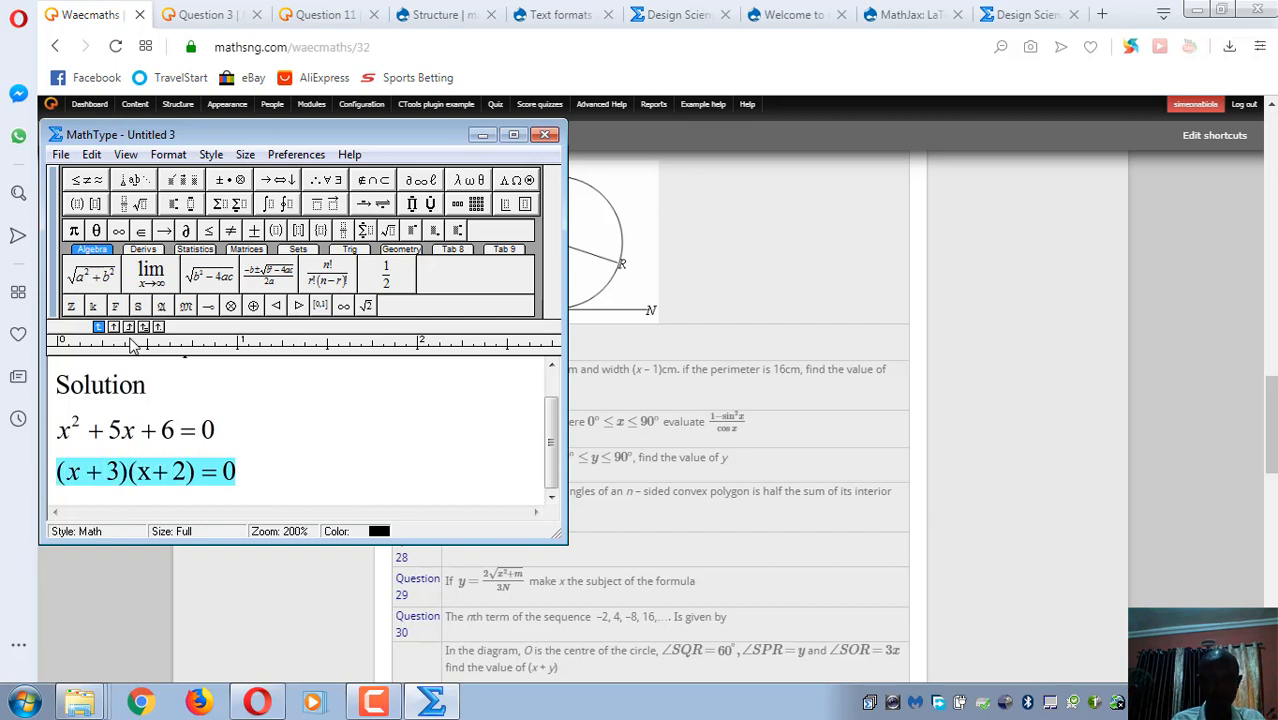
key(ctrl+shift+equal)
- On a new line, write the roots as x = −3 or x = −2, with the word "or" in text style
key(Right)
key(Return)
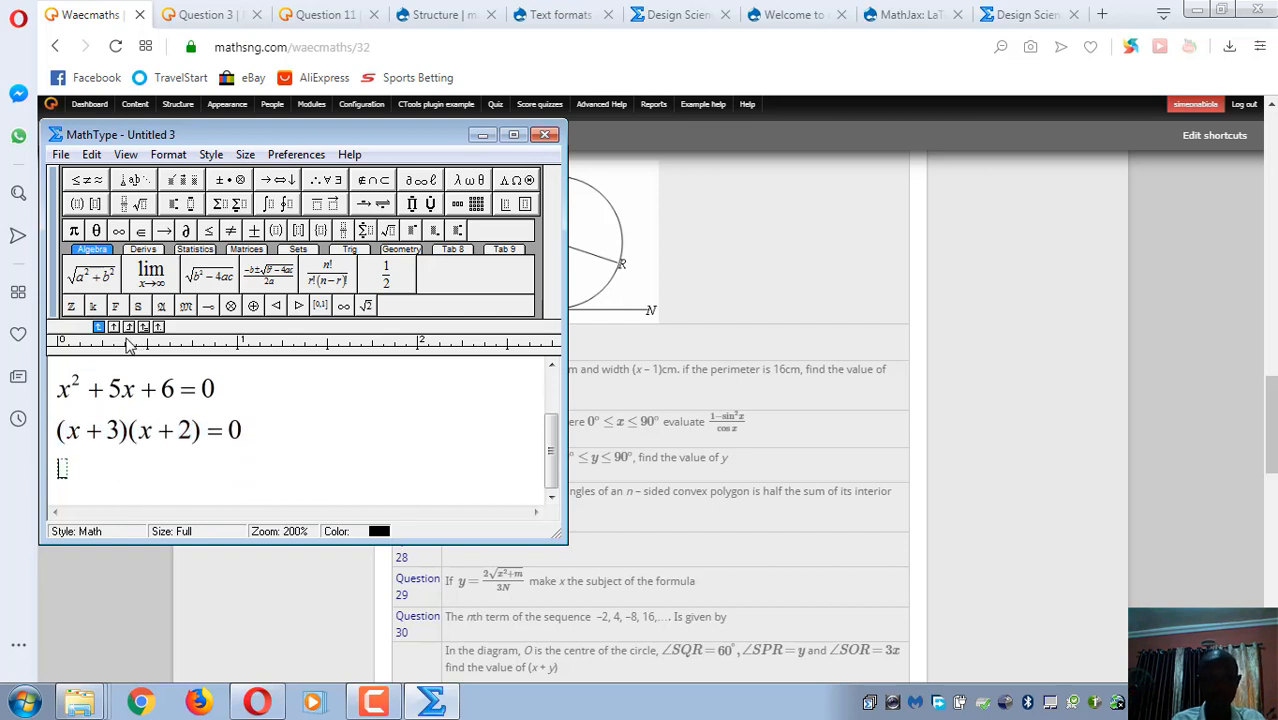
text(x = -3)
key(ctrl+shift+e)
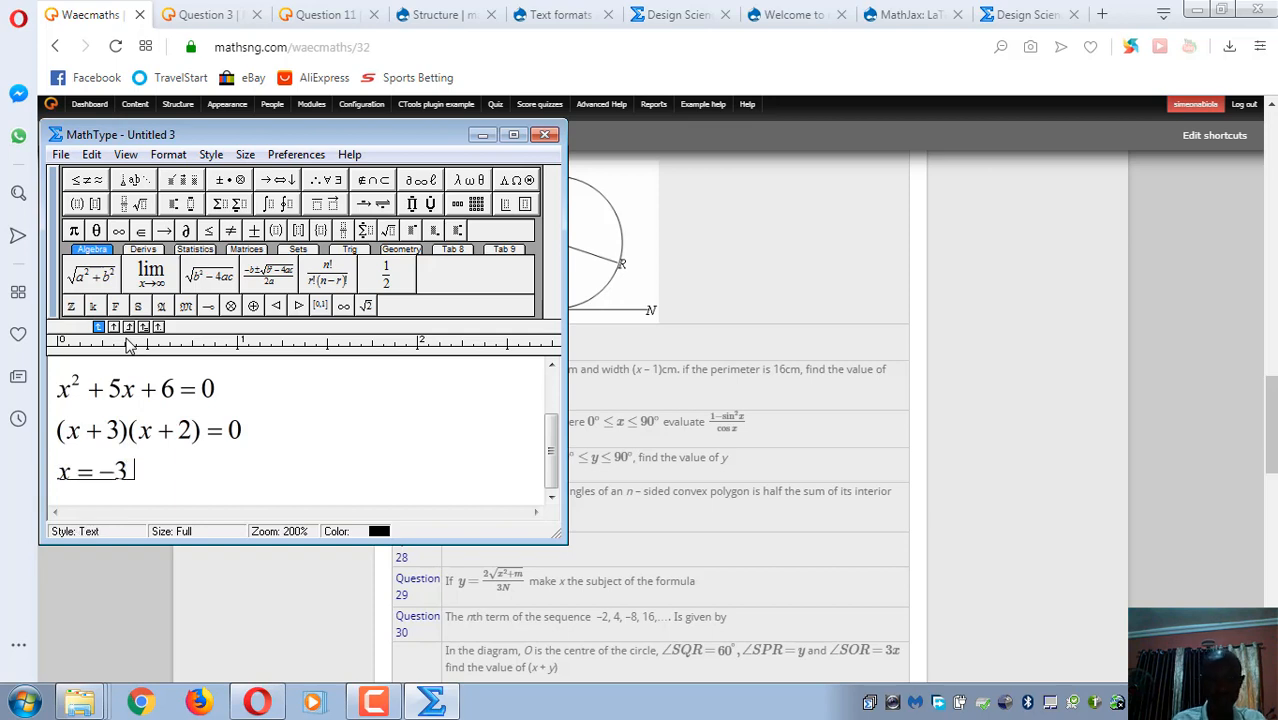
text(or)
key(ctrl+shift+equal)
text(x=)
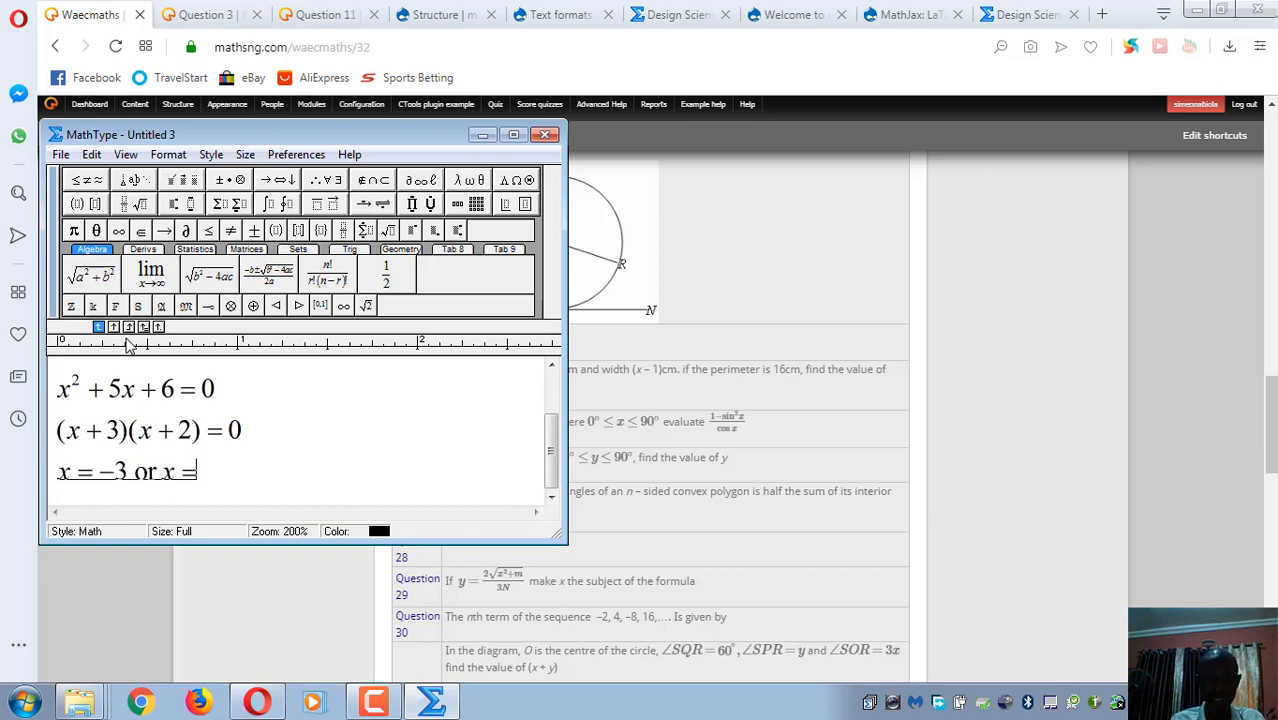
text(-2)
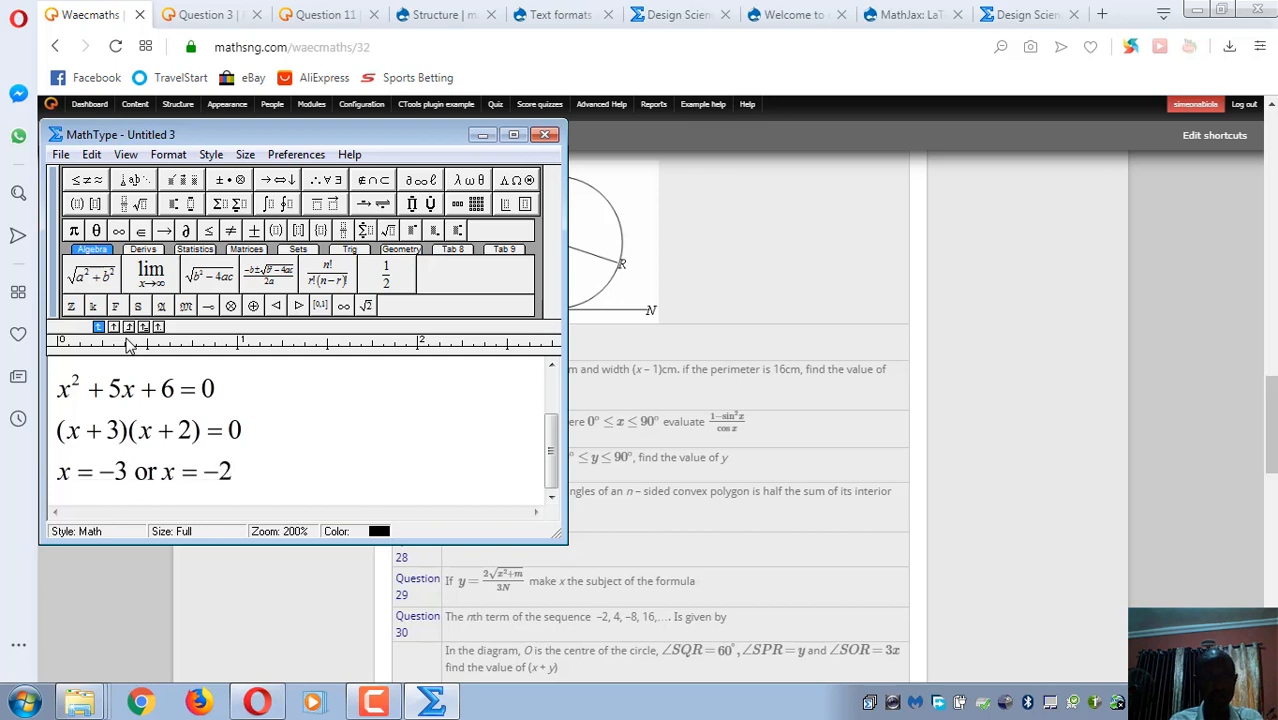
- Save the equation in My Documents as the GIF file testpractice1 and close MathType
key(ctrl+s)
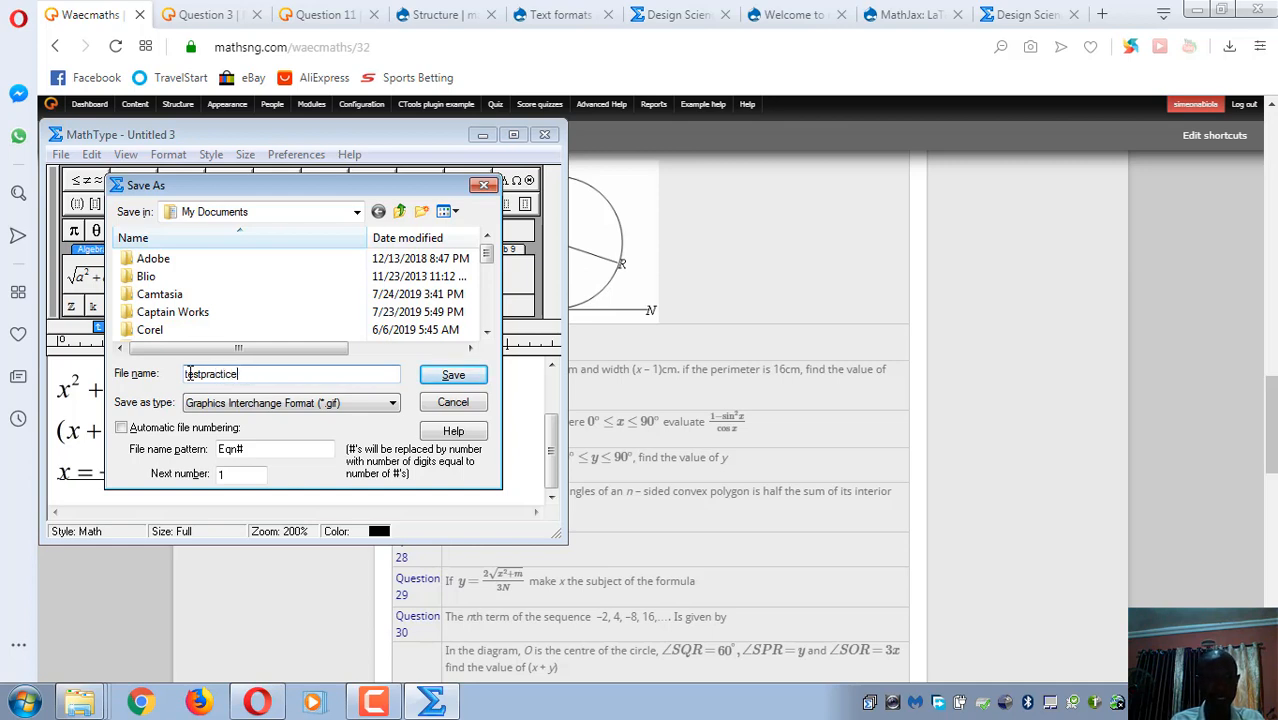
key(Return)
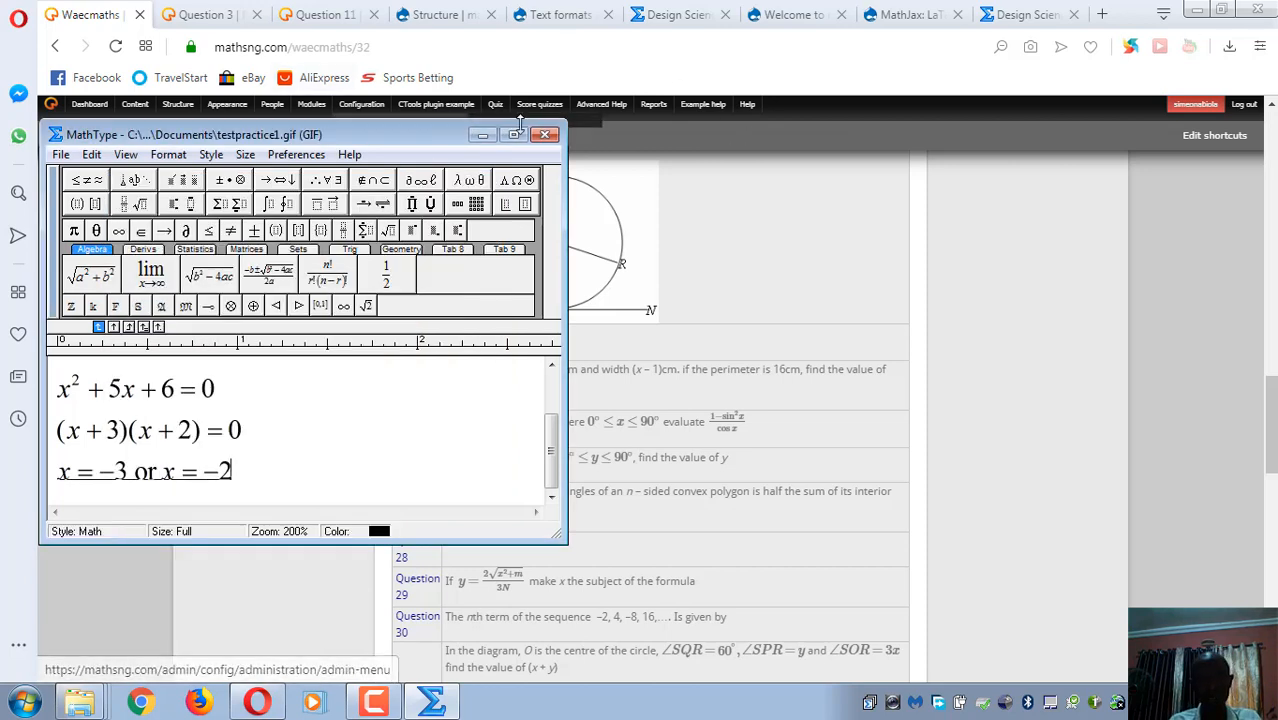
click(545, 135)
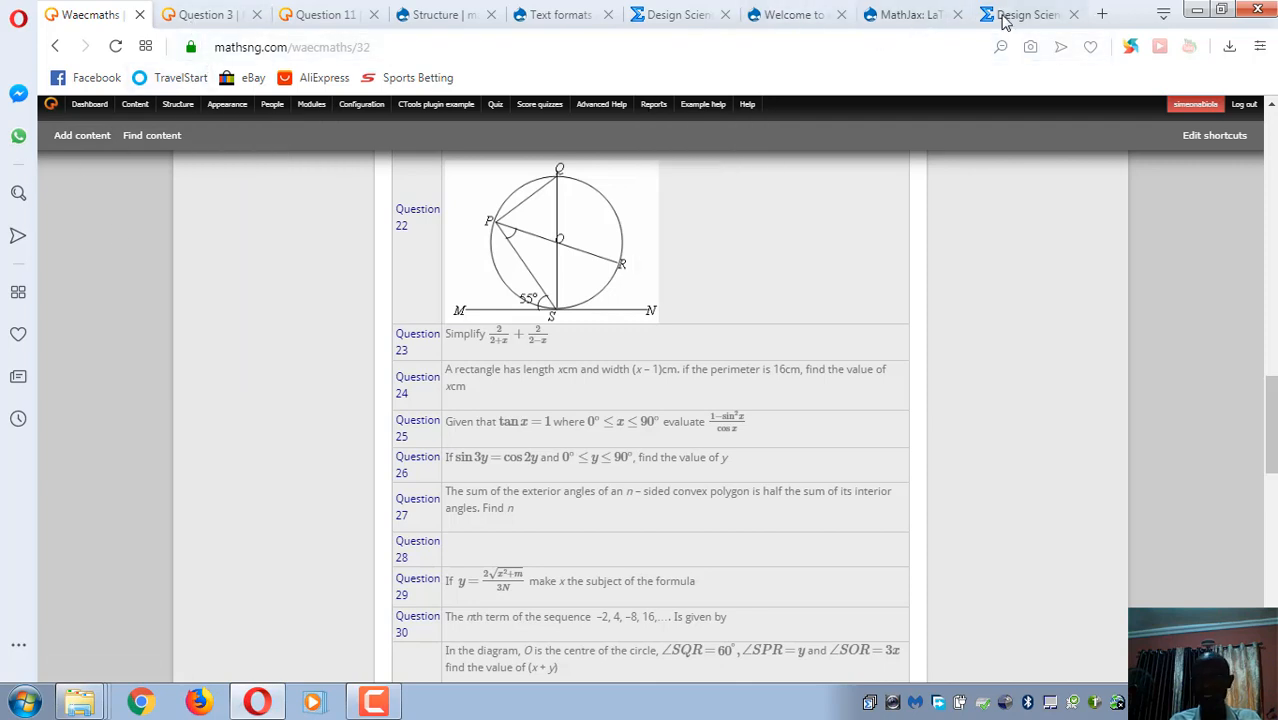
- Start creating a new Basic page on the mathjax Drupal site
click(782, 16)
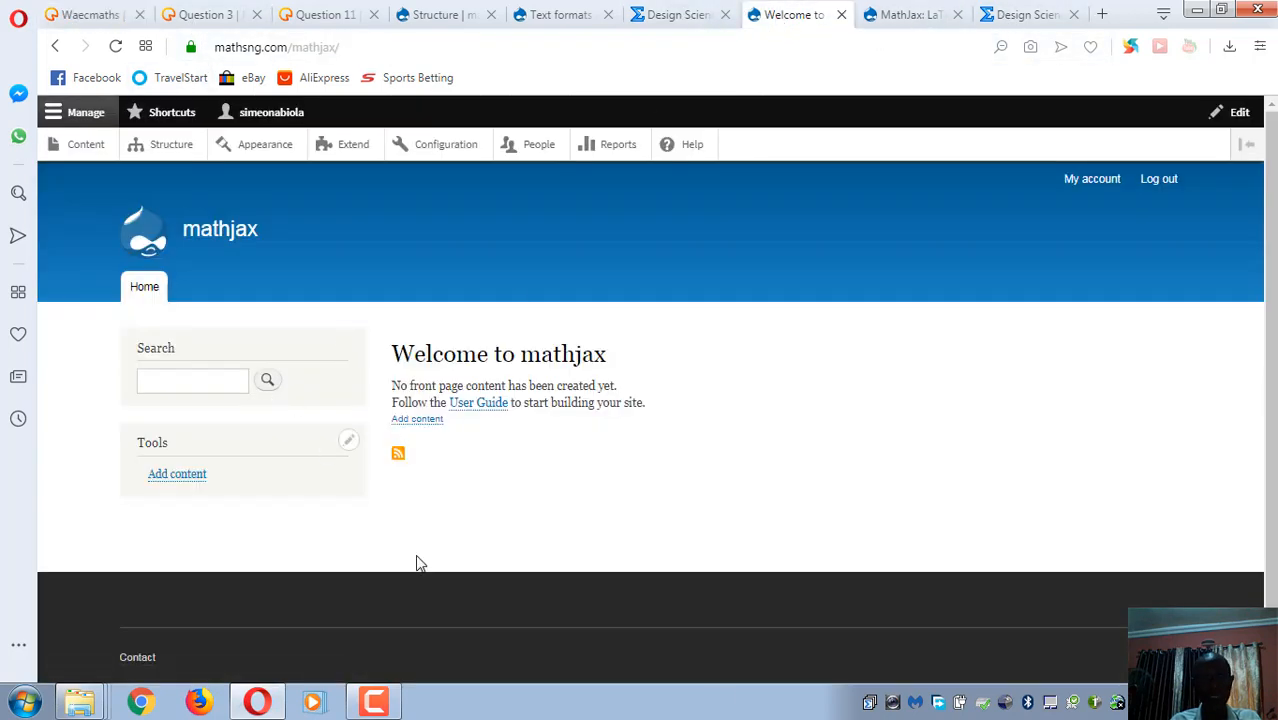
click(97, 148)
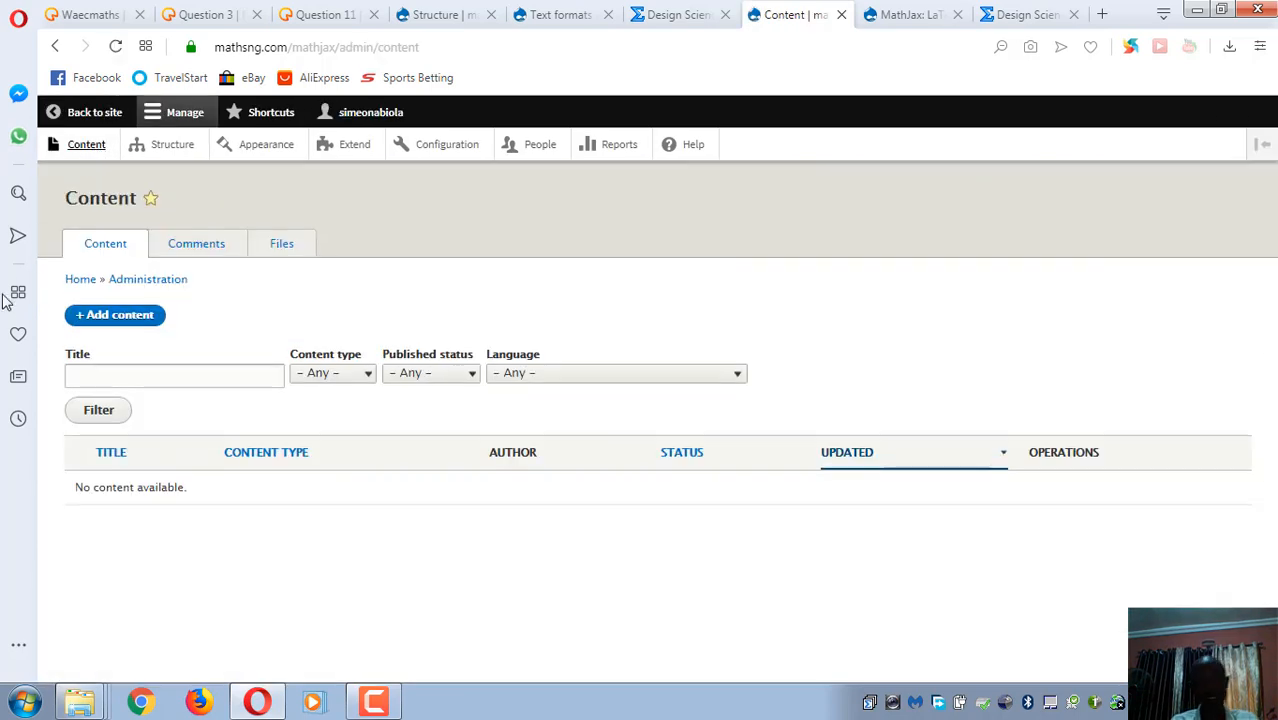
click(137, 318)
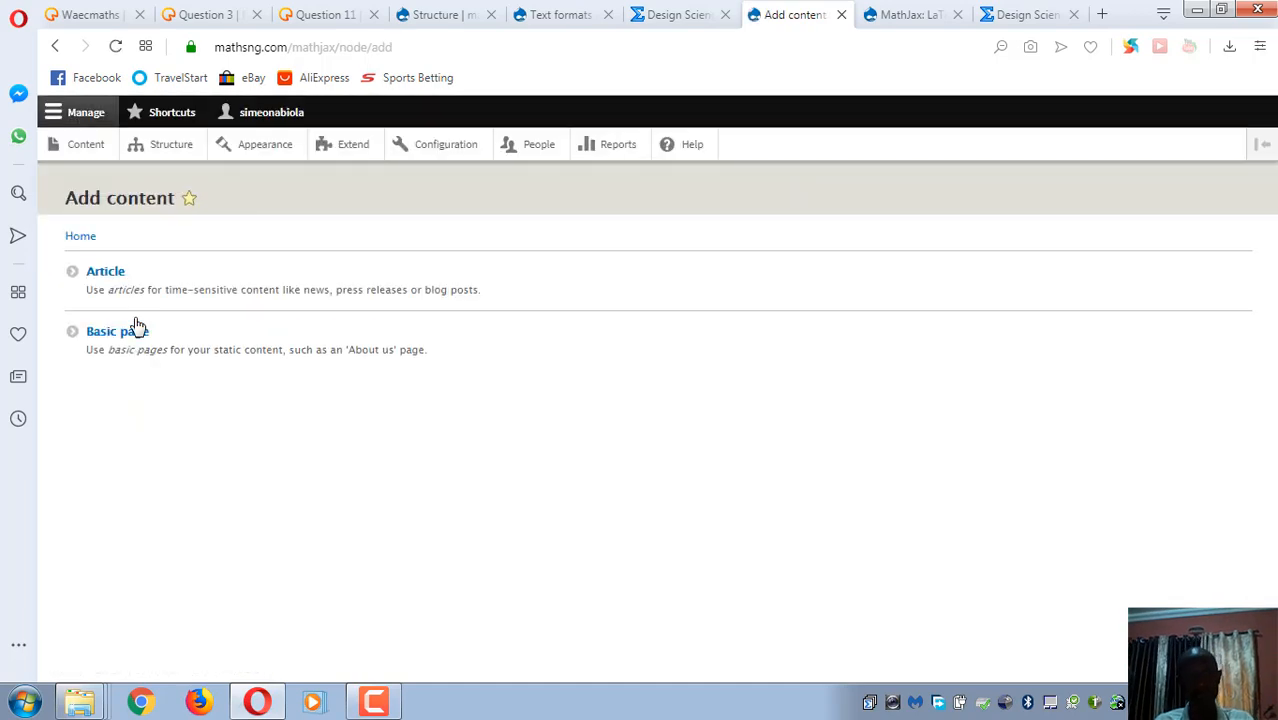
click(140, 334)
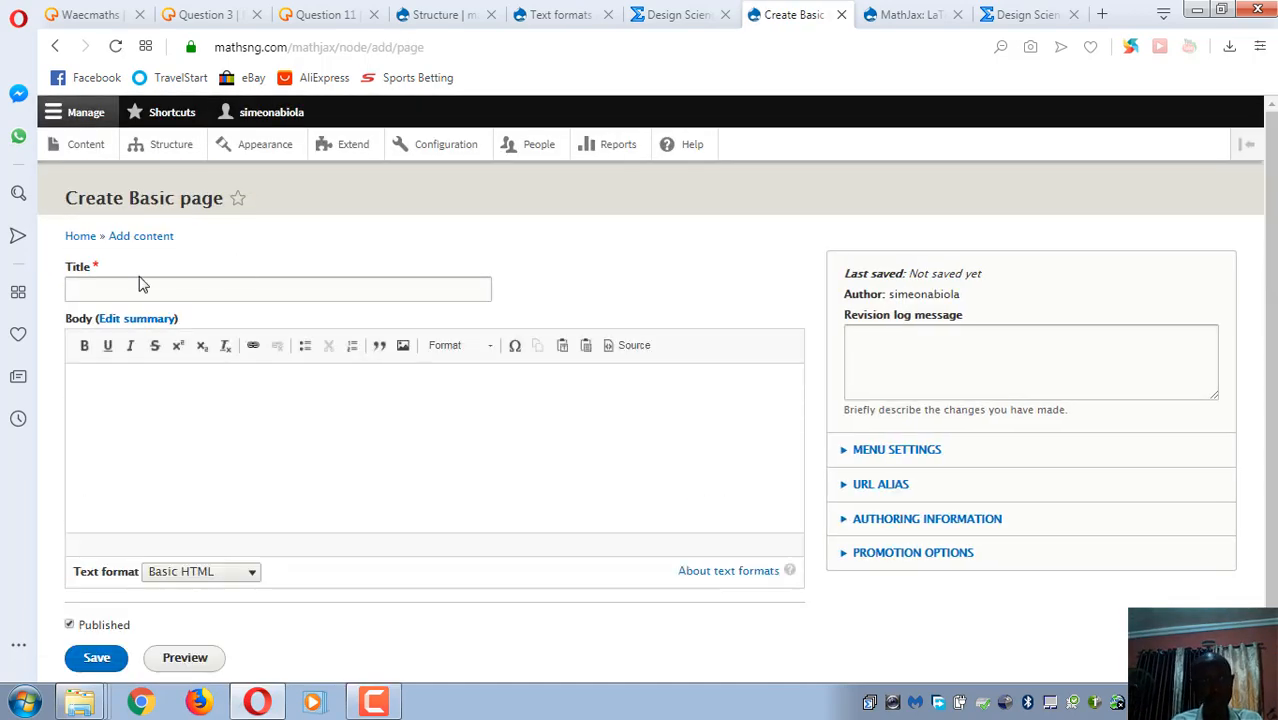
- Title the page "Test Question 1" and place the cursor in its body
click(127, 292)
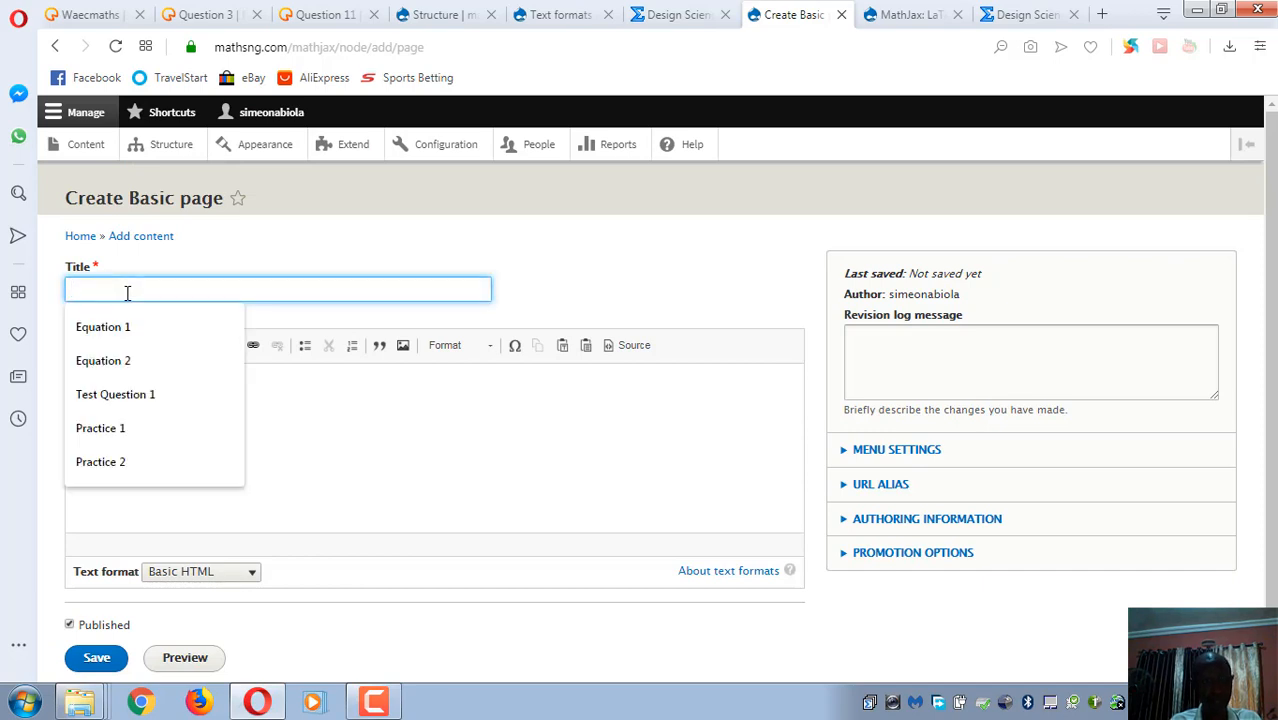
click(82, 398)
click(124, 400)
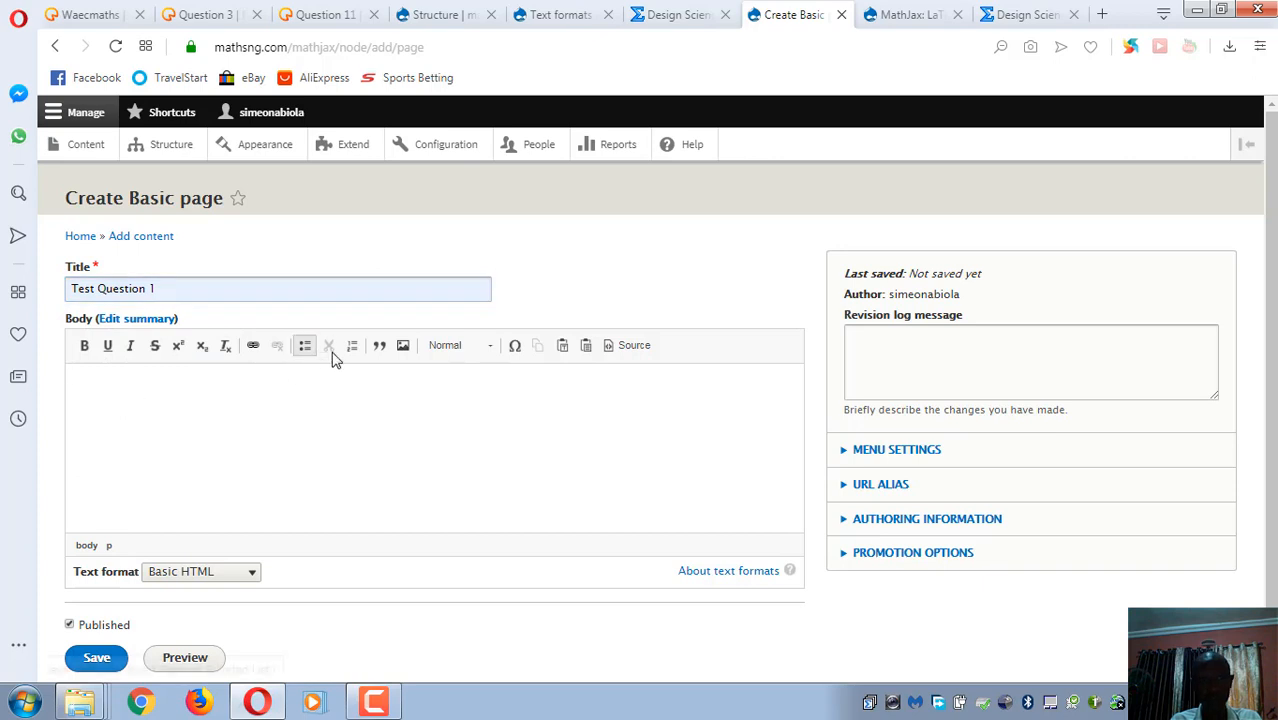
- Insert the image testpractice1.gif from Documents into the page body with the alternative text "test 1"
click(404, 347)
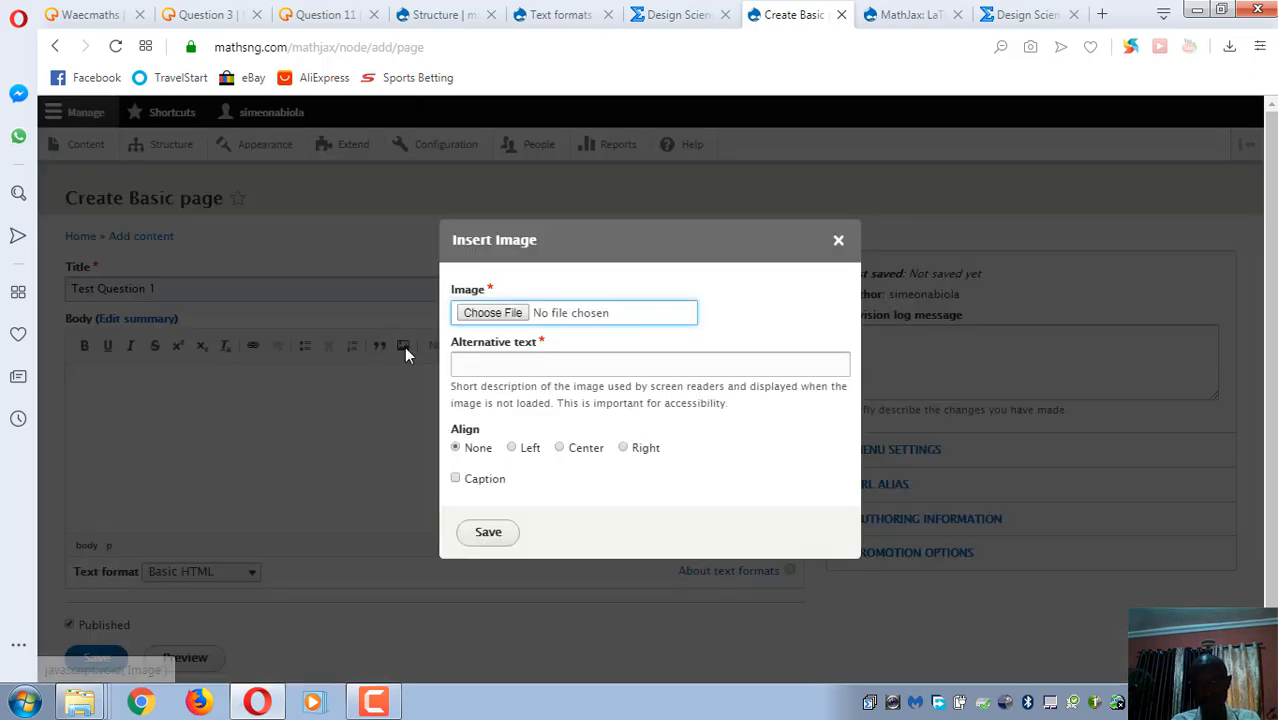
click(493, 313)
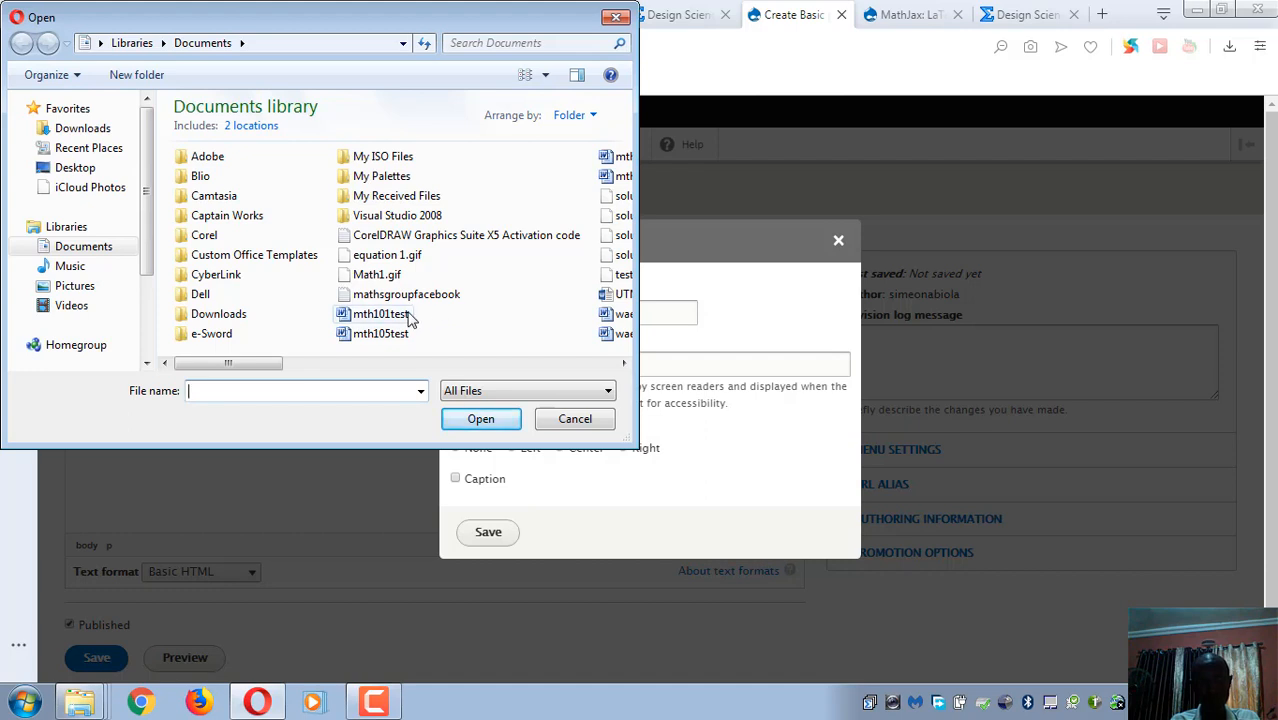
text(te)
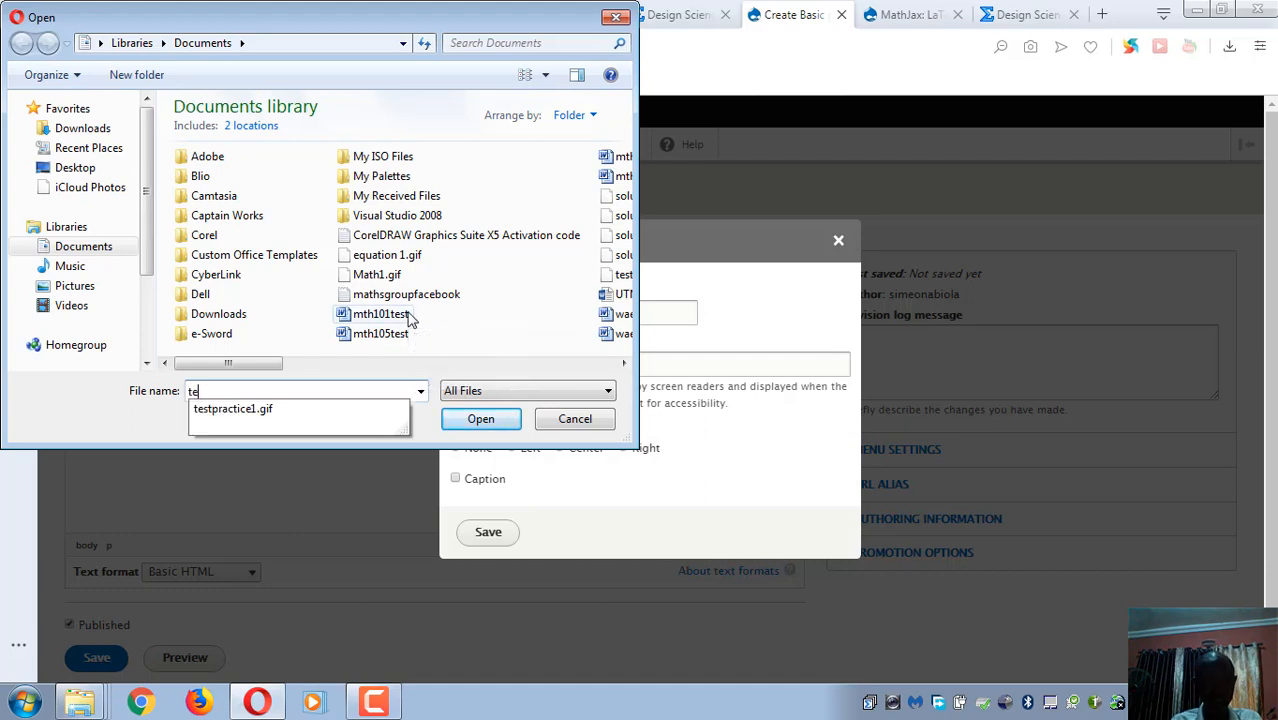
click(290, 418)
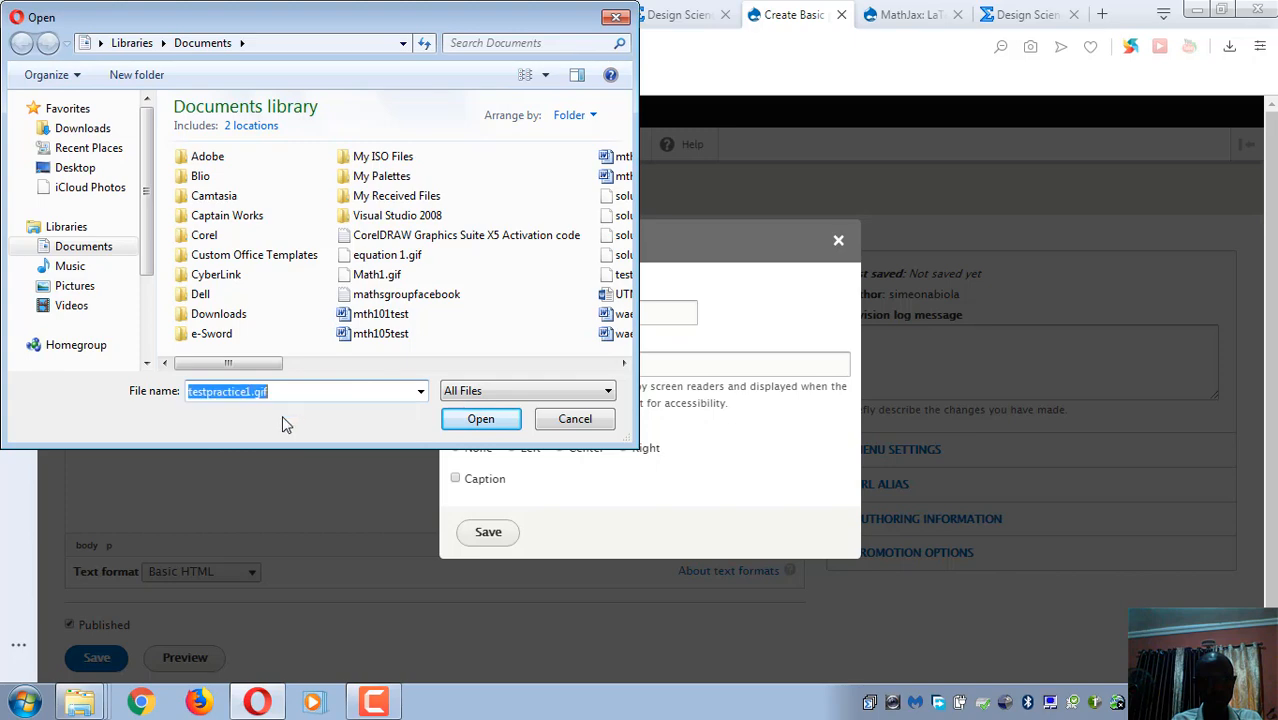
click(481, 419)
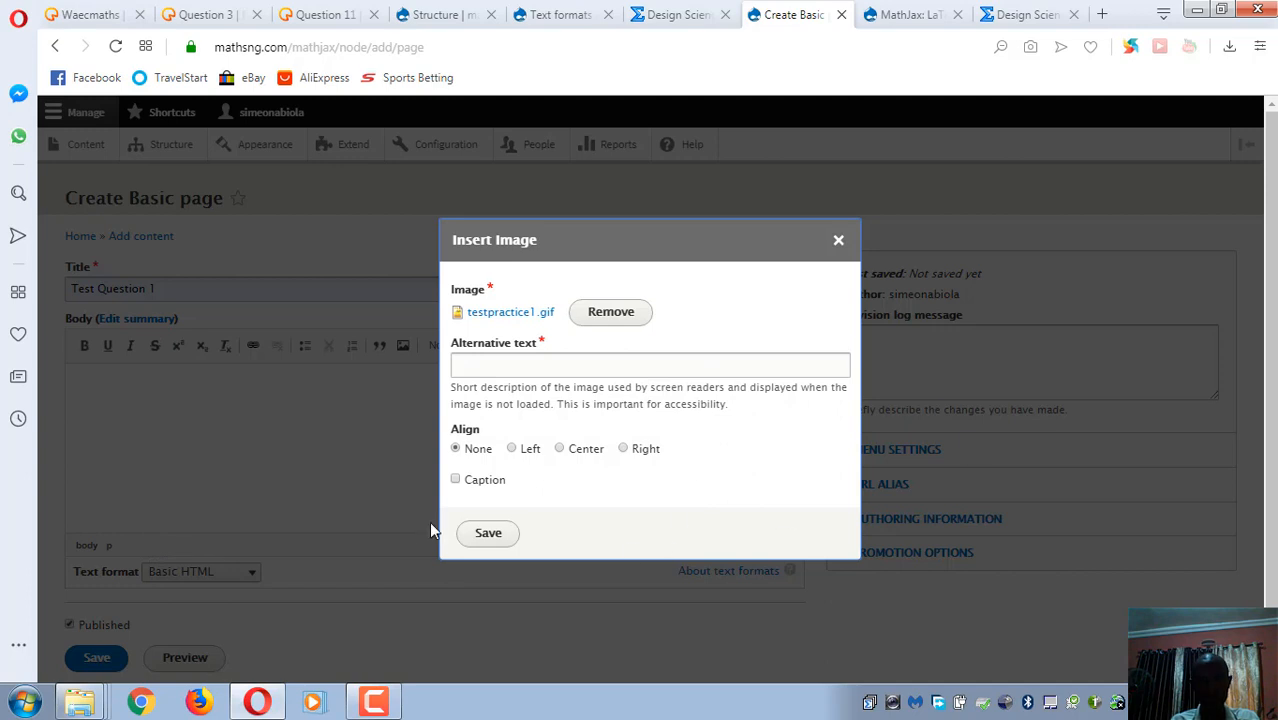
click(494, 362)
text(test 1)
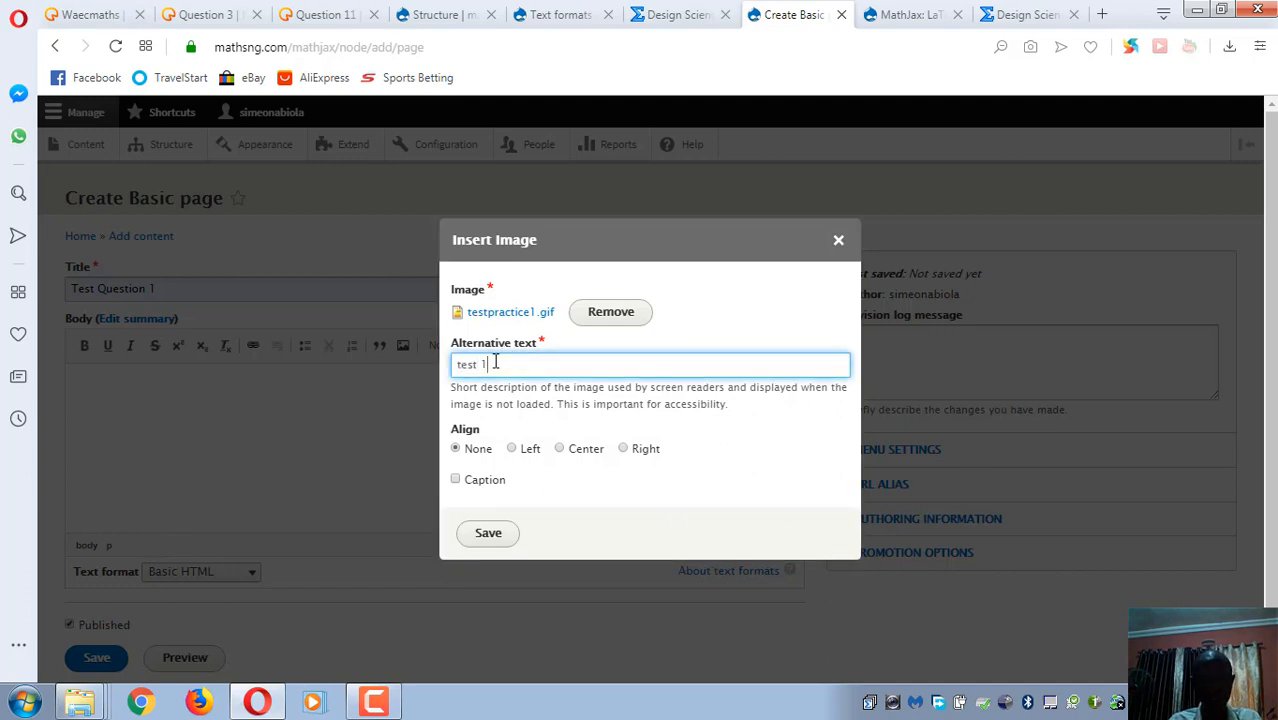
click(494, 538)
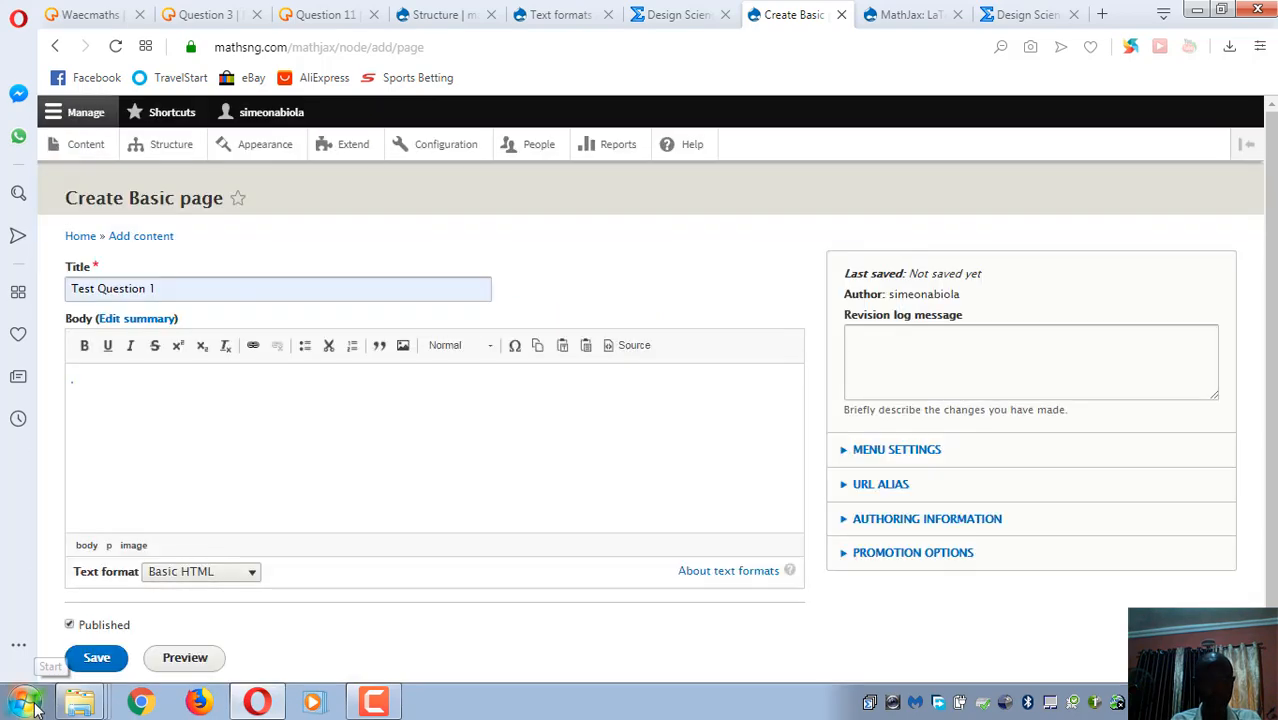
- Launch MathType again and reopen the saved equation file testpractice1.gif
click(27, 703)
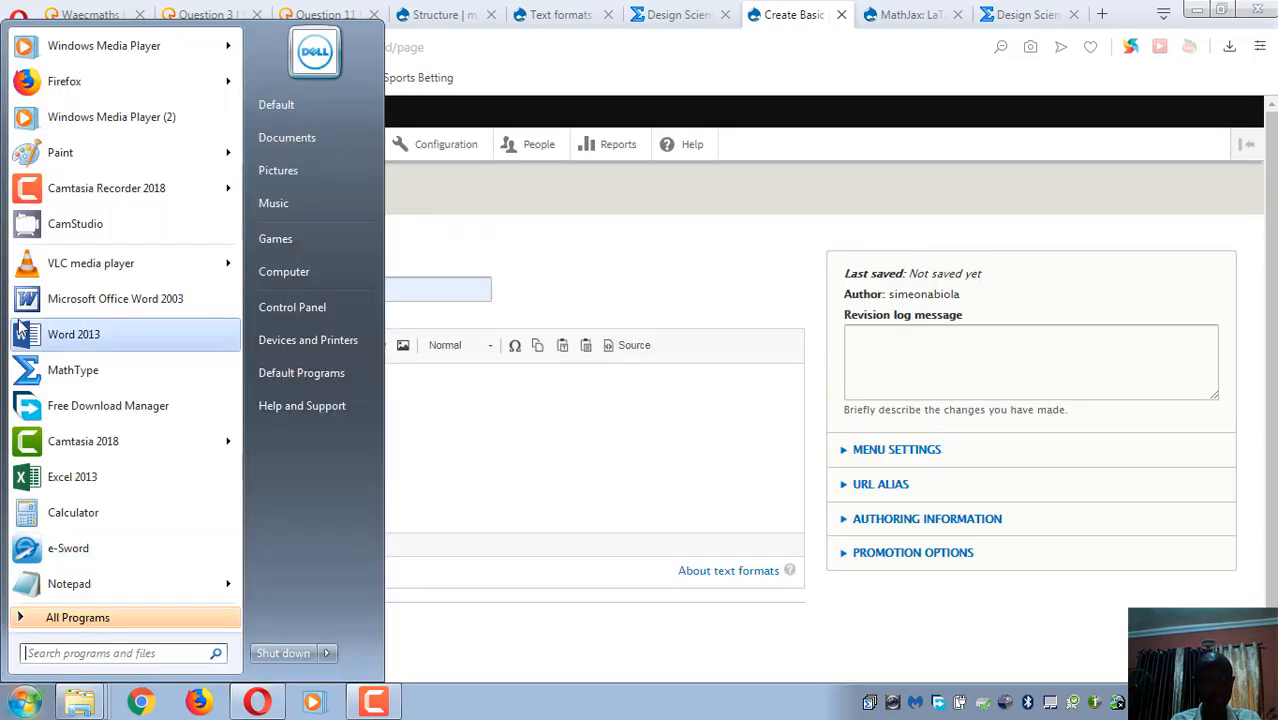
click(60, 372)
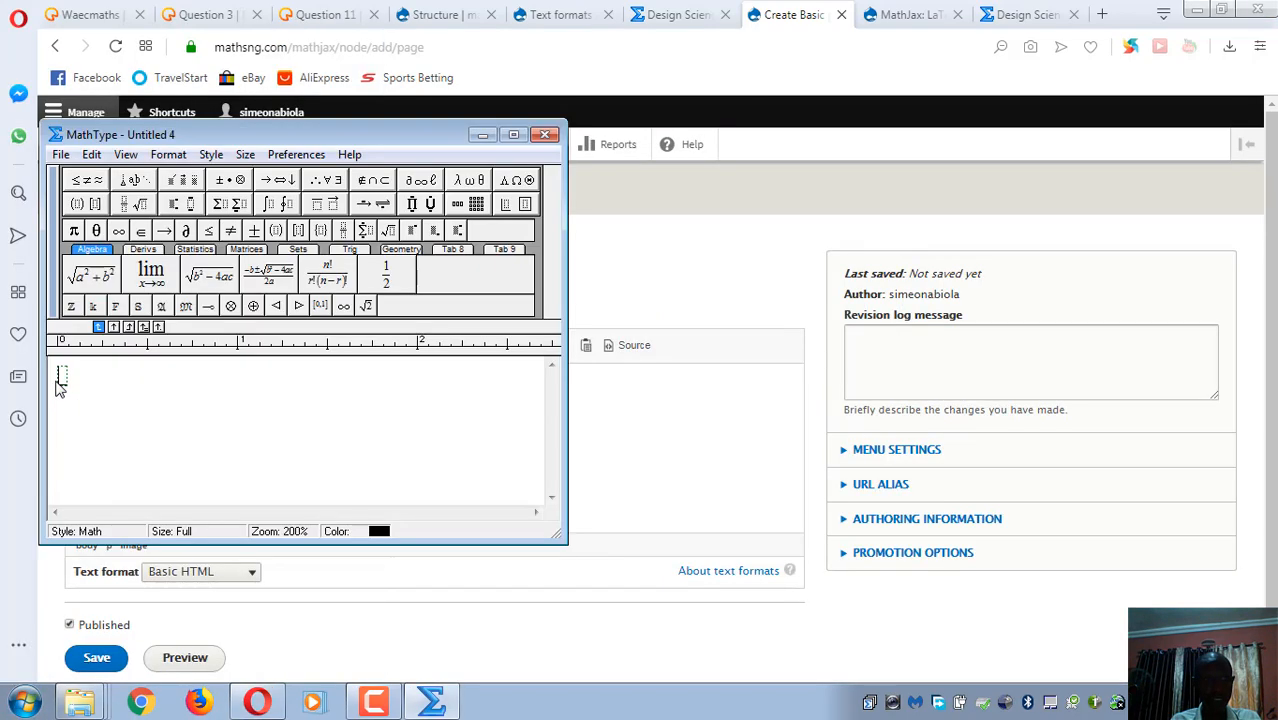
click(60, 156)
click(143, 342)
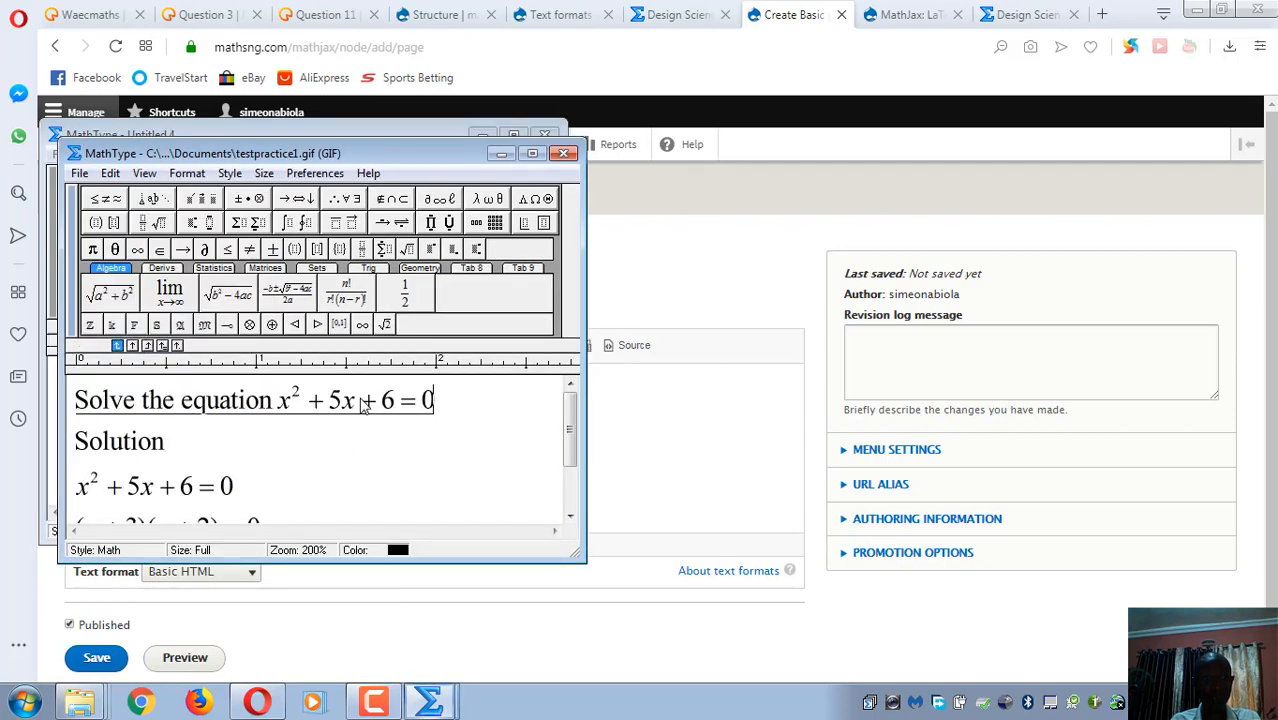
- Save the equation again in My Documents as testpractice1 in Graphics Interchange Format (*.gif), replacing the existing file
click(79, 173)
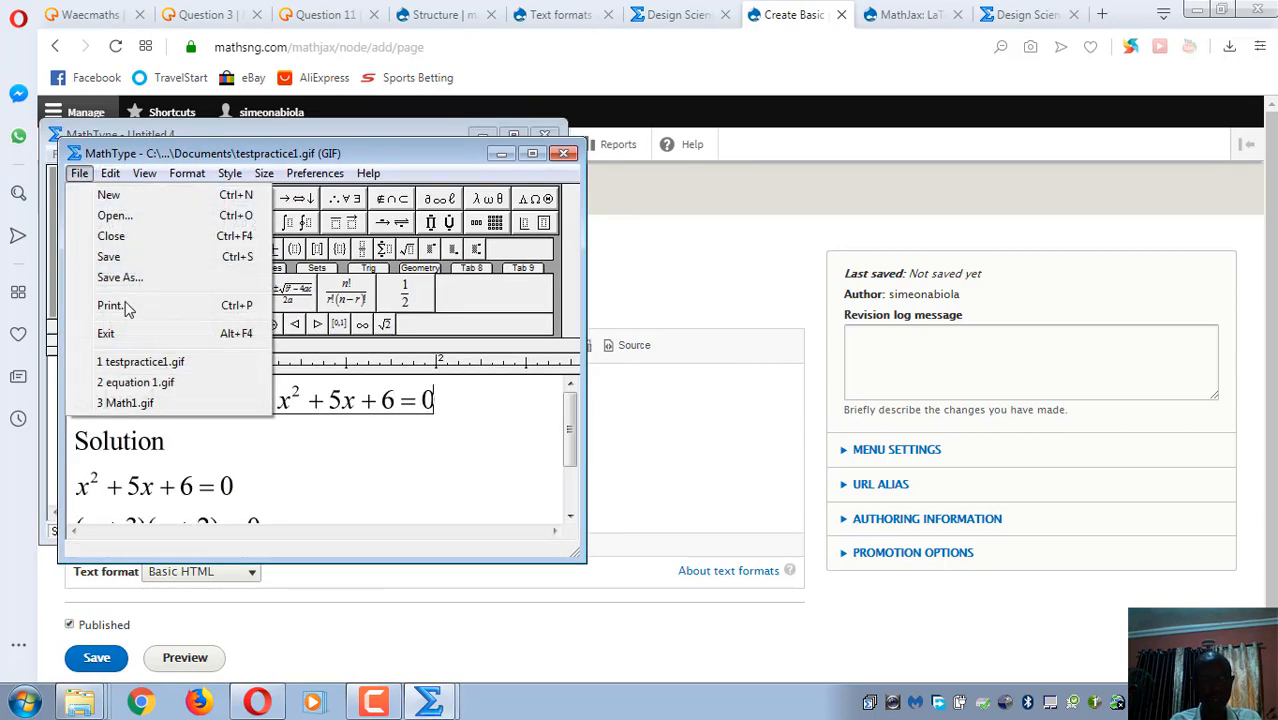
click(129, 279)
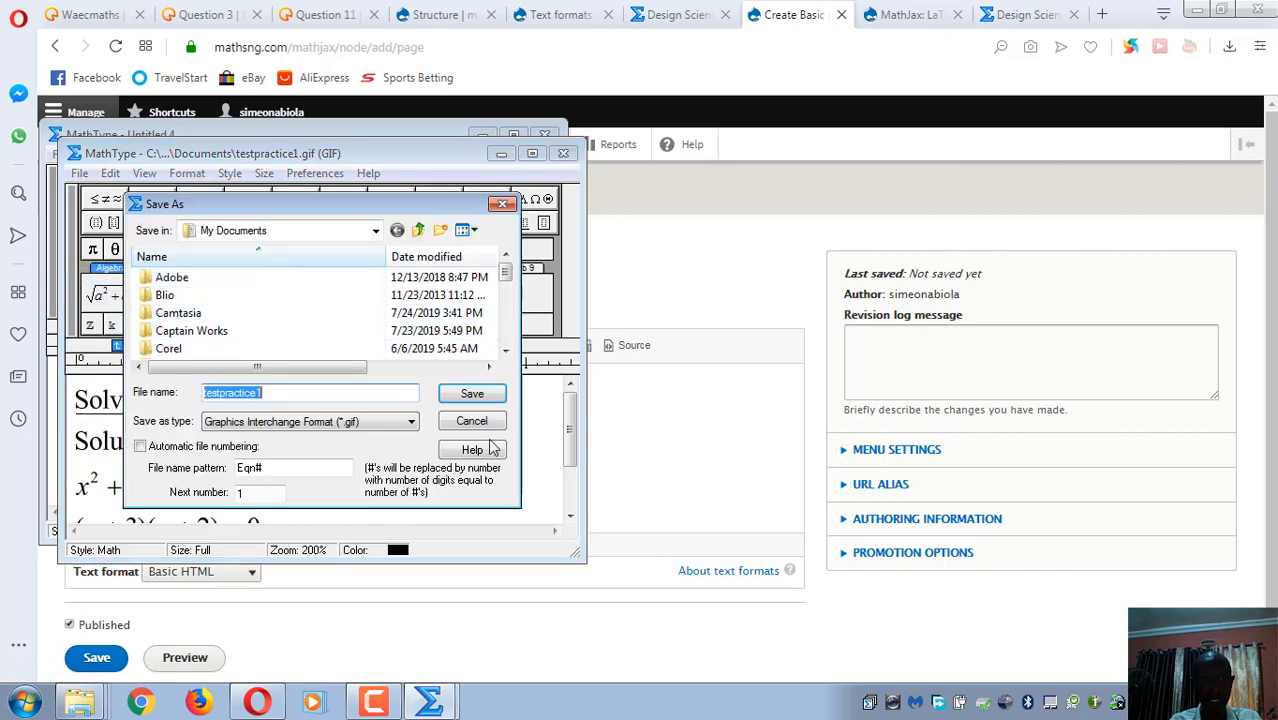
click(355, 421)
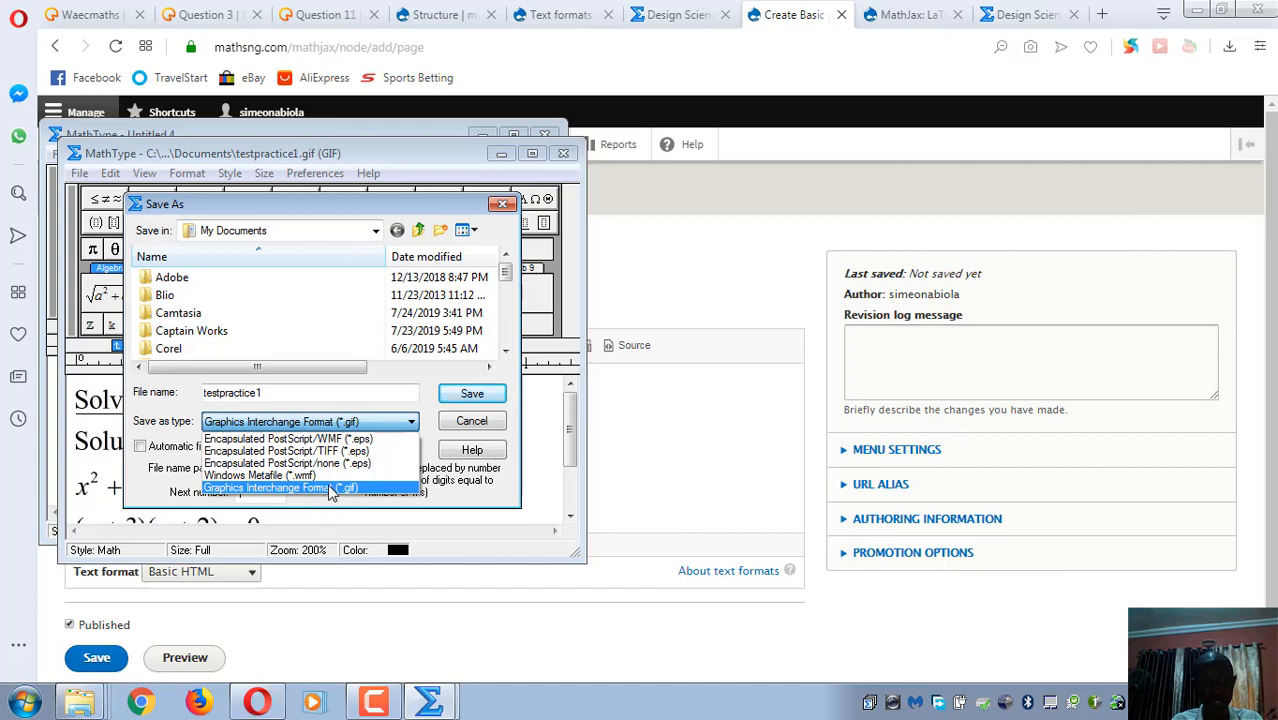
click(481, 393)
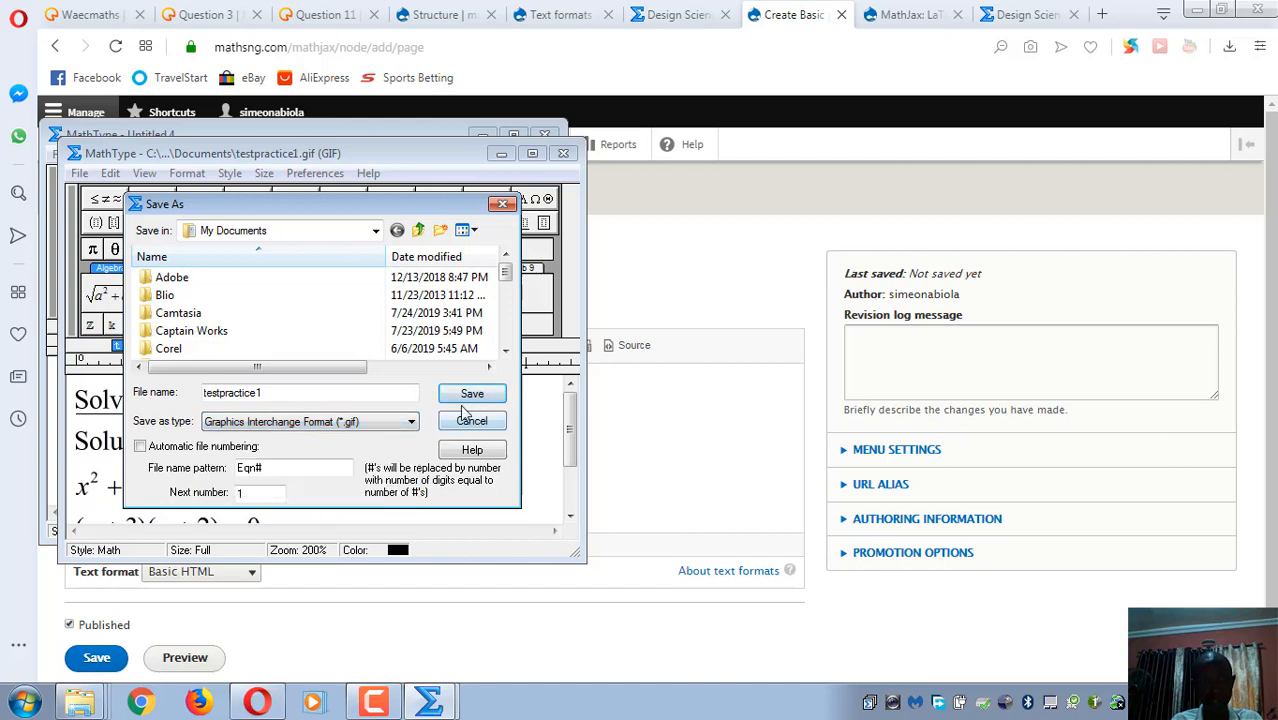
click(471, 396)
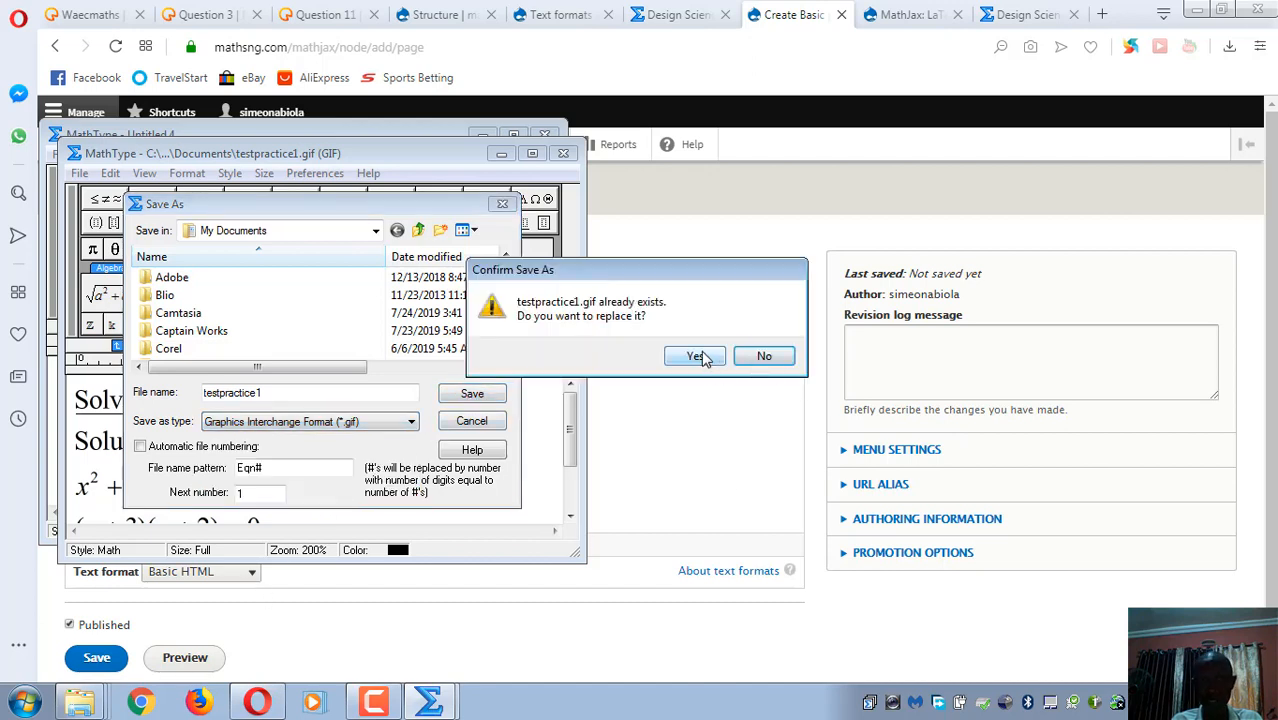
click(694, 357)
- Close both MathType windows and save the Basic page "Test Question 1" as published
click(564, 153)
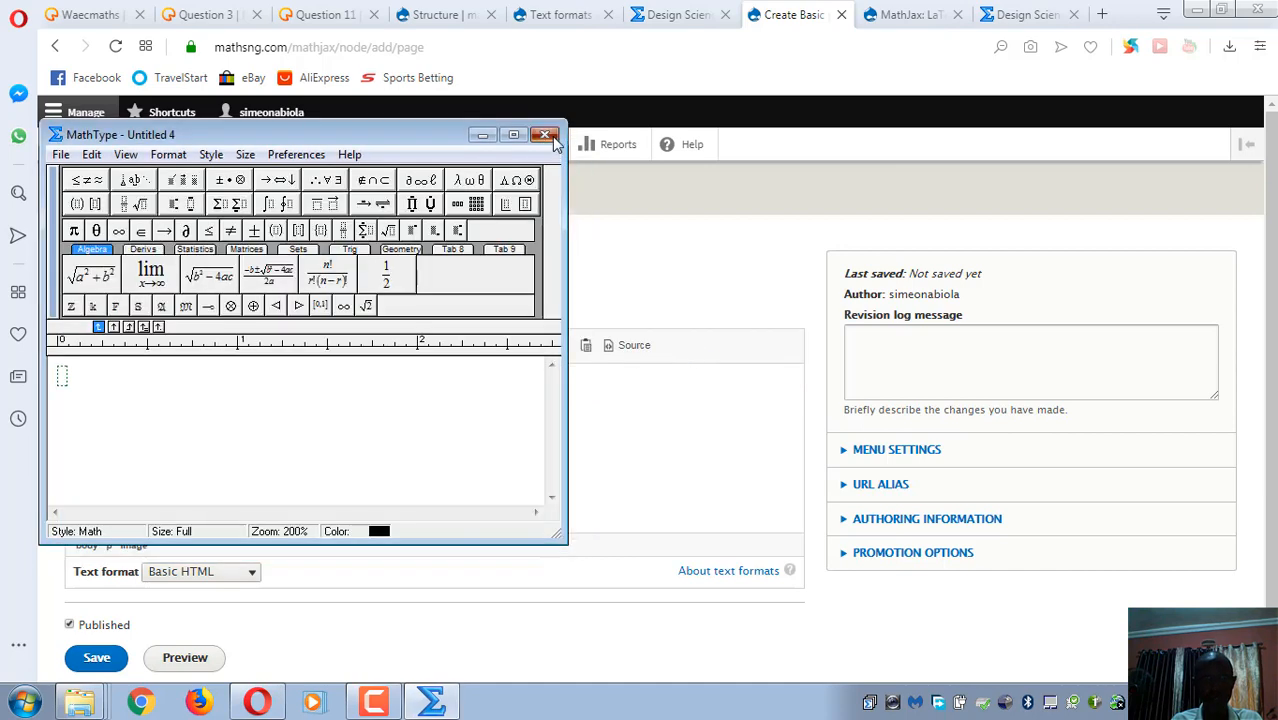
click(553, 137)
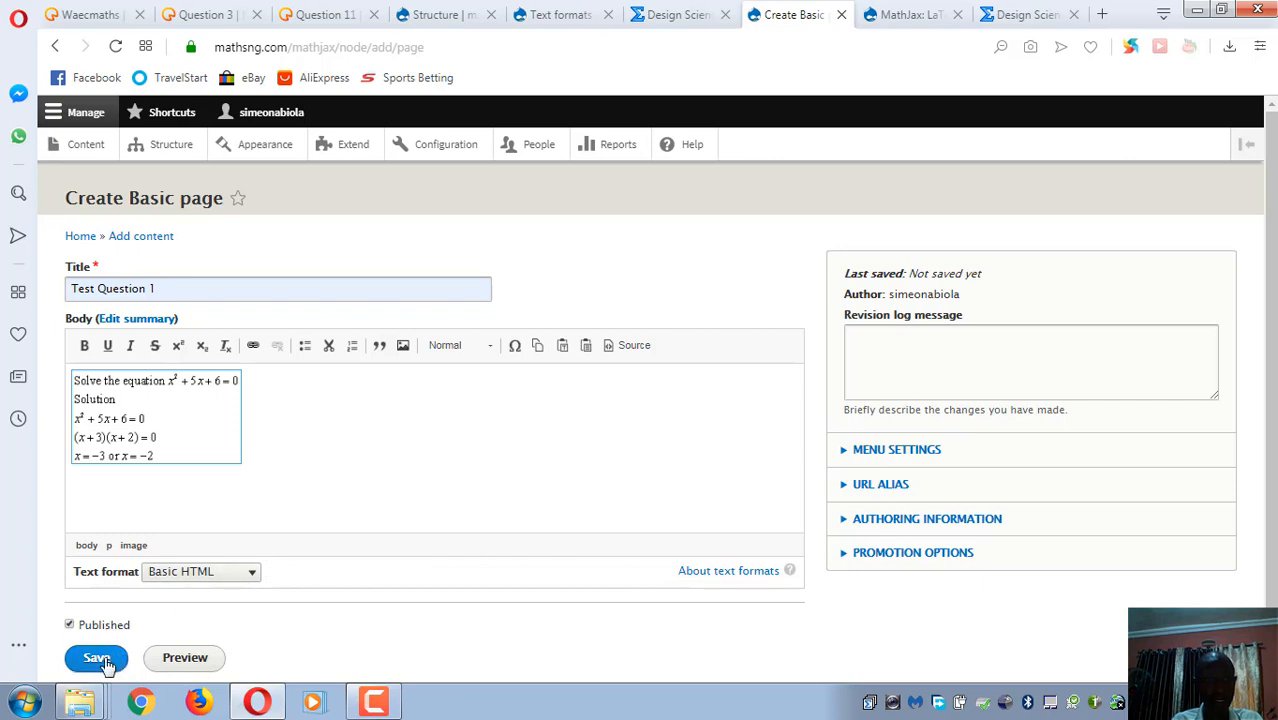
click(97, 659)
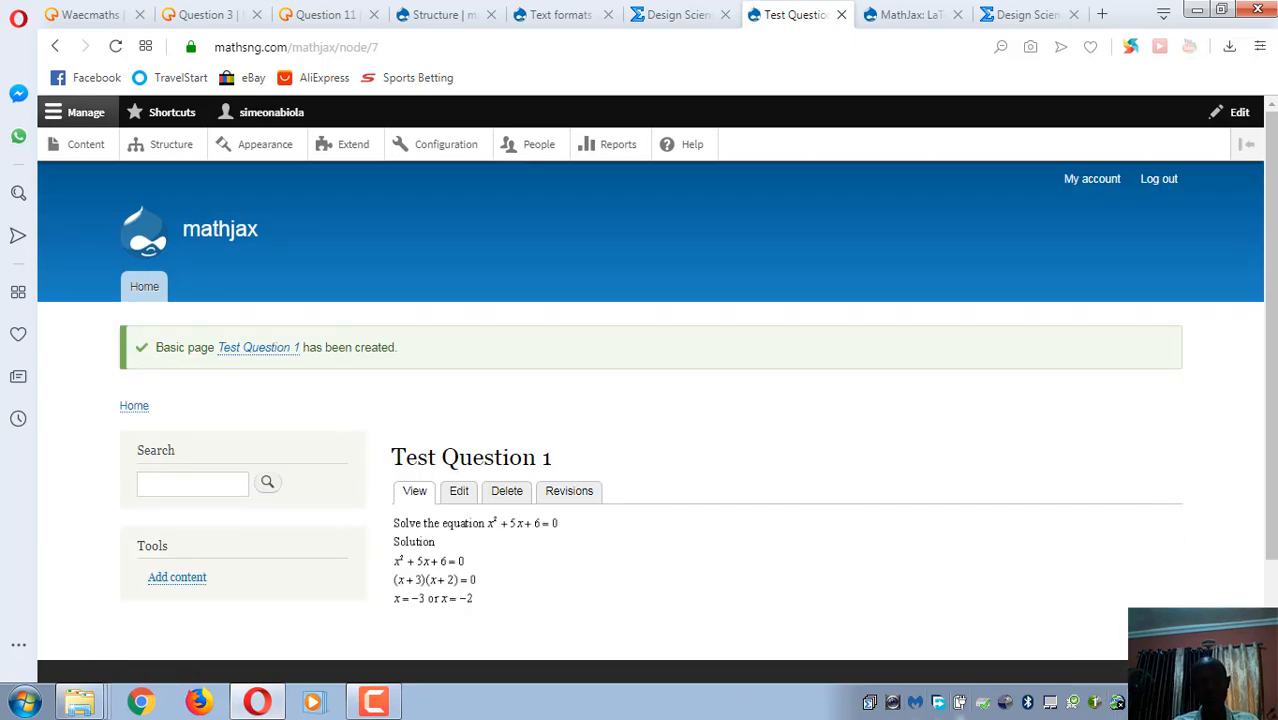
- Switch to Word 2013, create a blank document and write "Solve the equation" on the first line
click(26, 703)
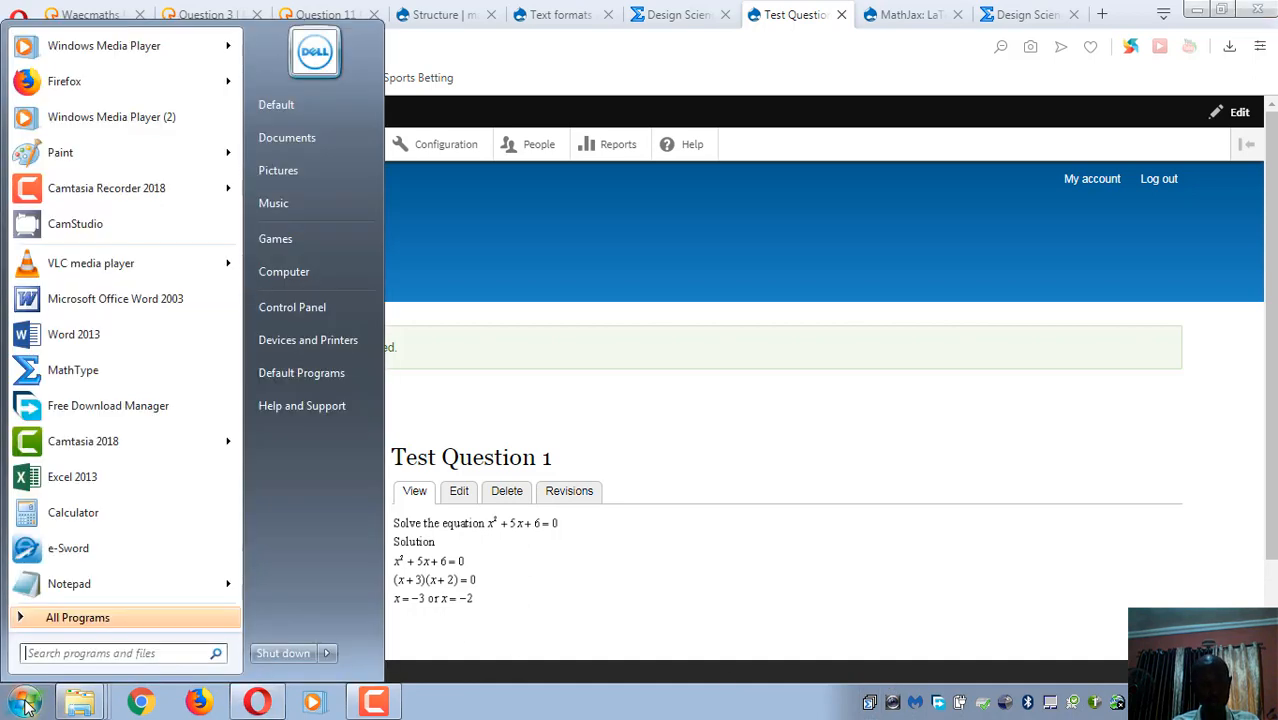
click(45, 342)
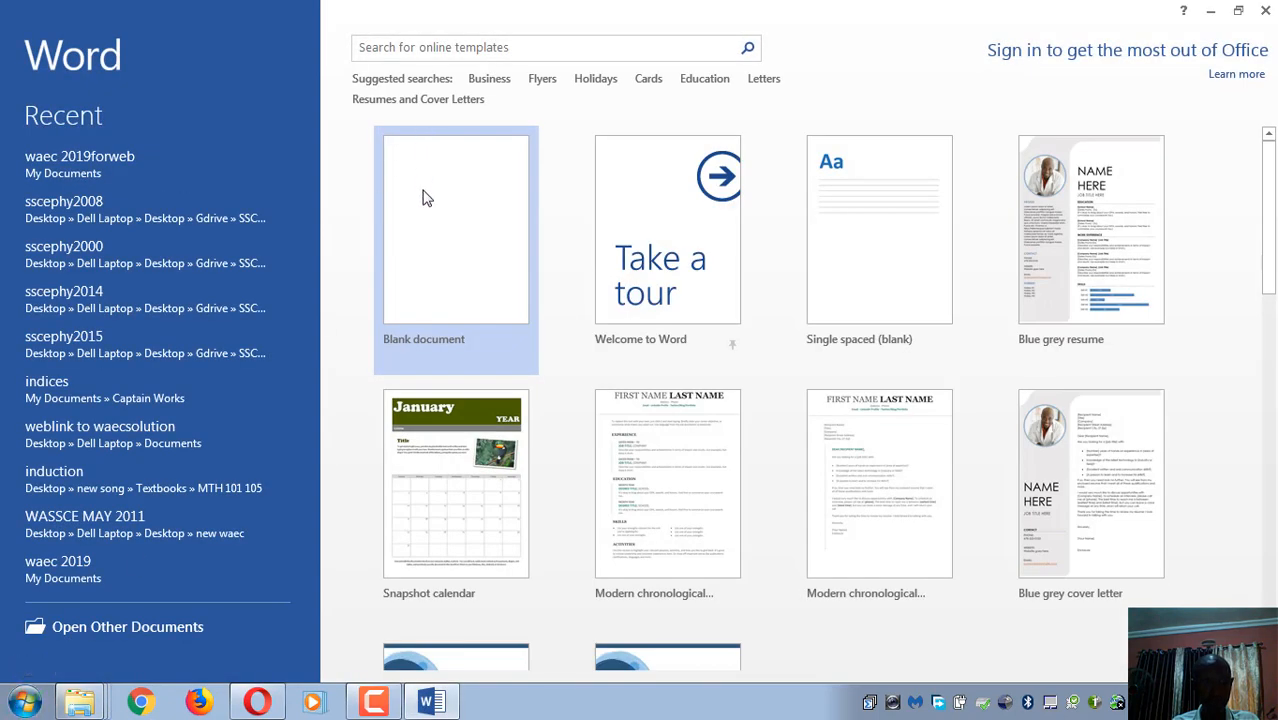
click(423, 198)
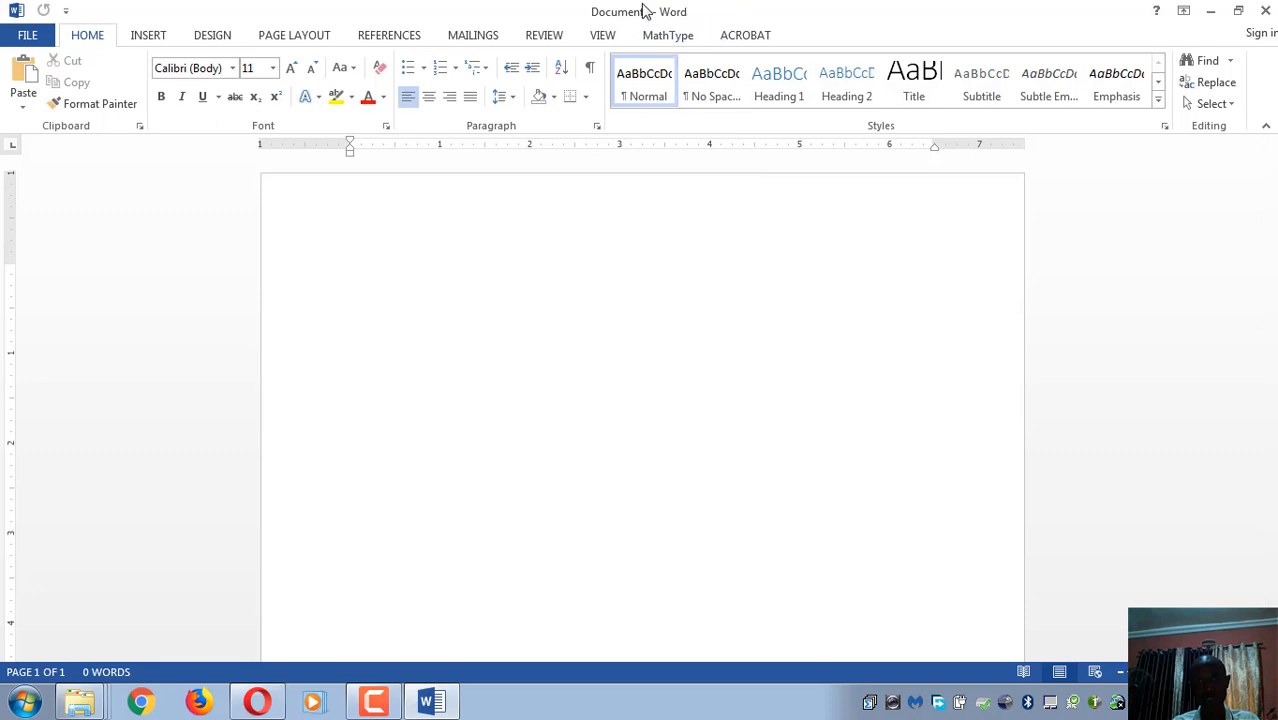
click(660, 38)
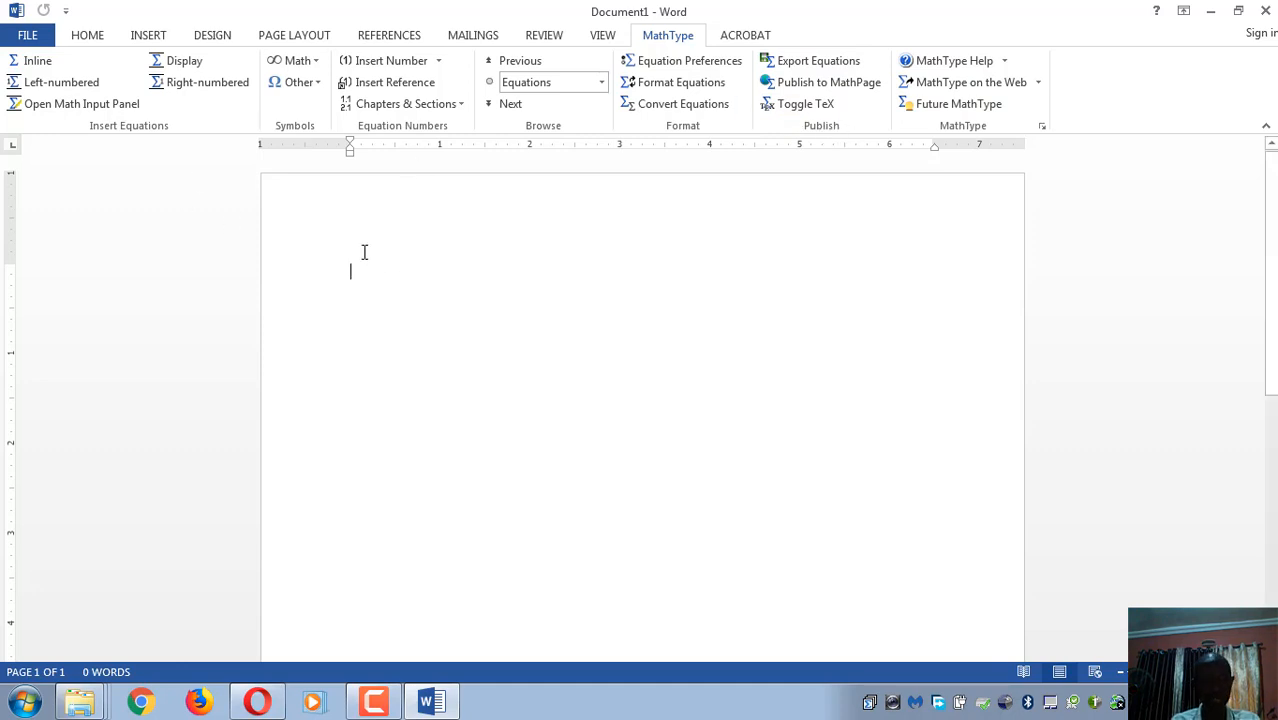
text(Solve the equation)
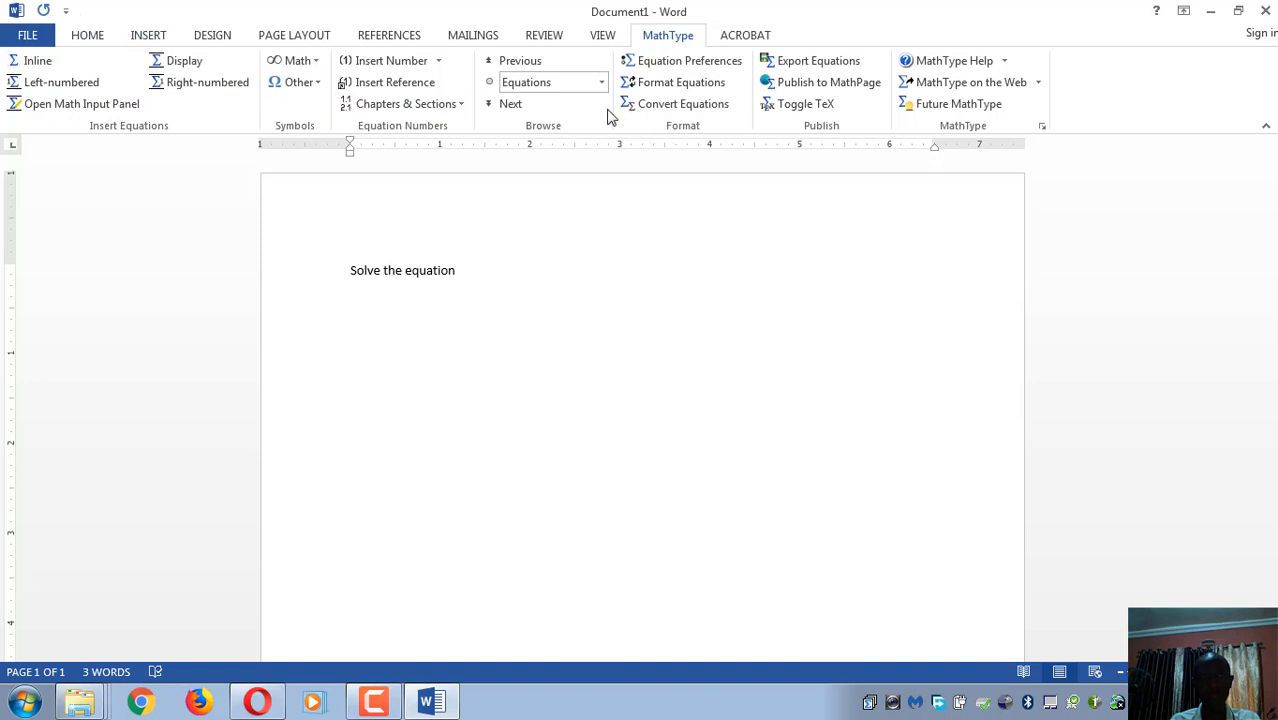
- Insert the inline MathType equation x² + 5x + 6 = 0 after "Solve the equation" and return to the document
click(30, 60)
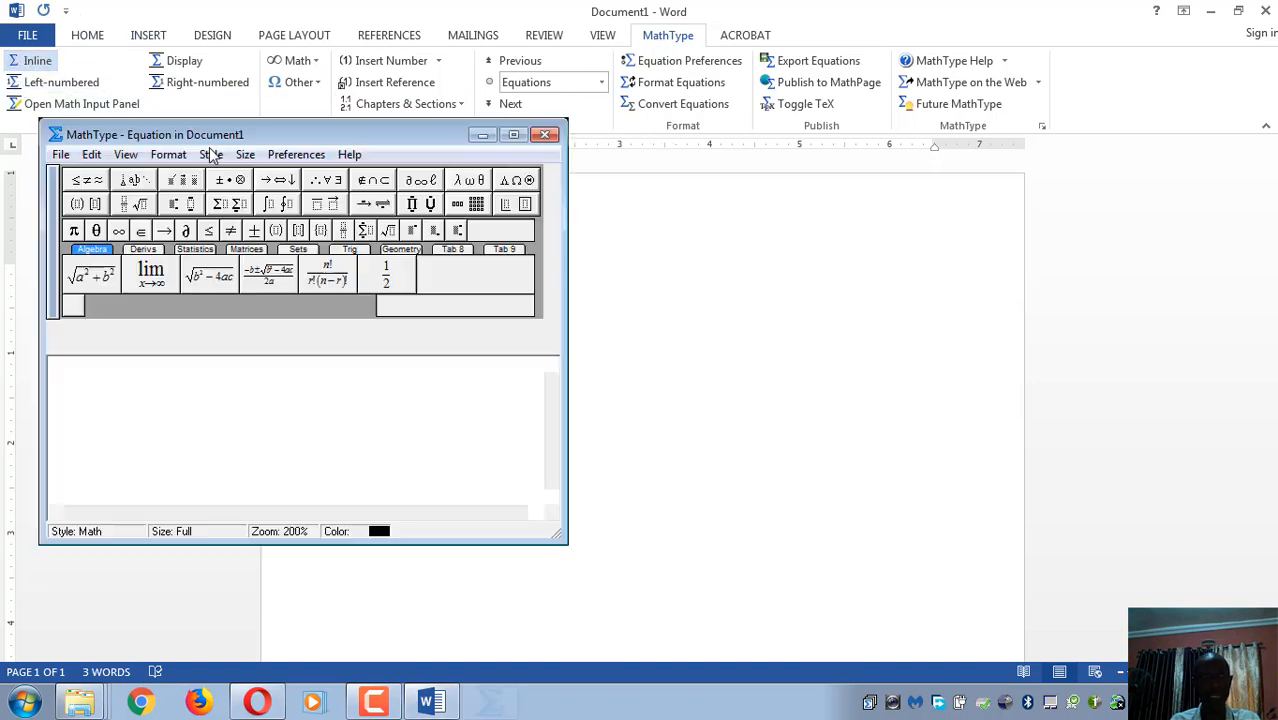
text(x)
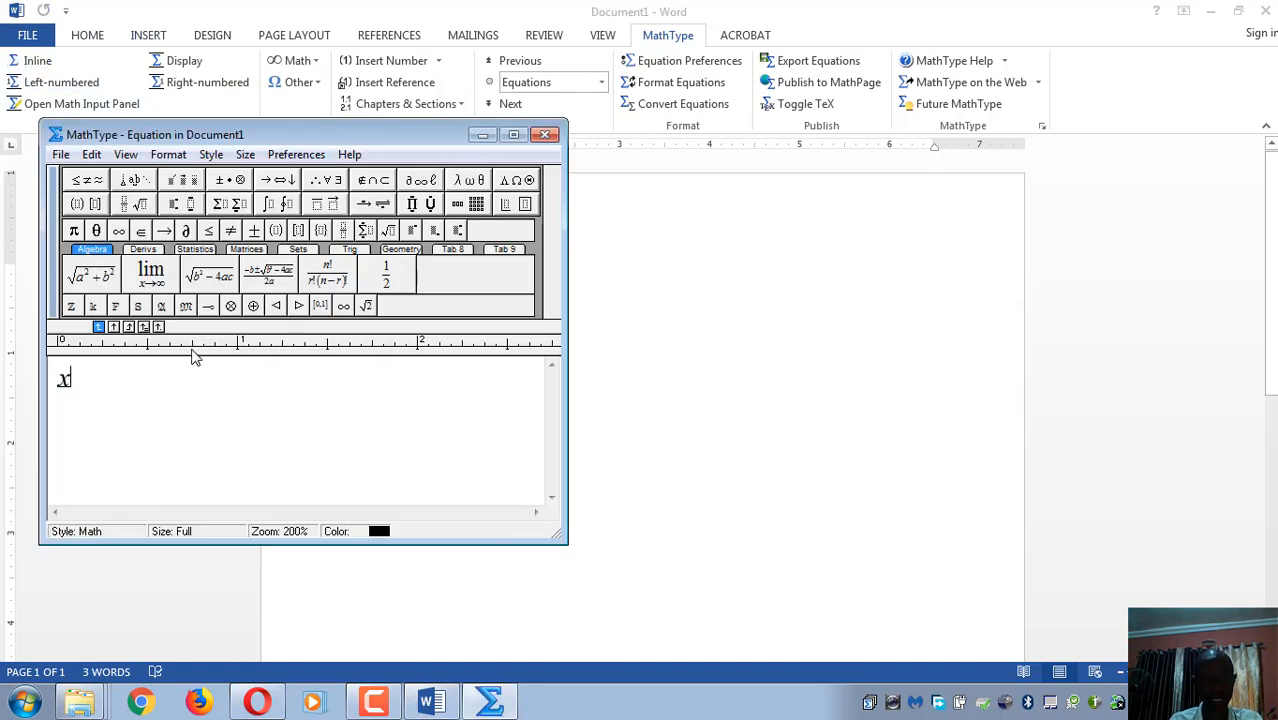
key(ctrl+h)
text(2+5)
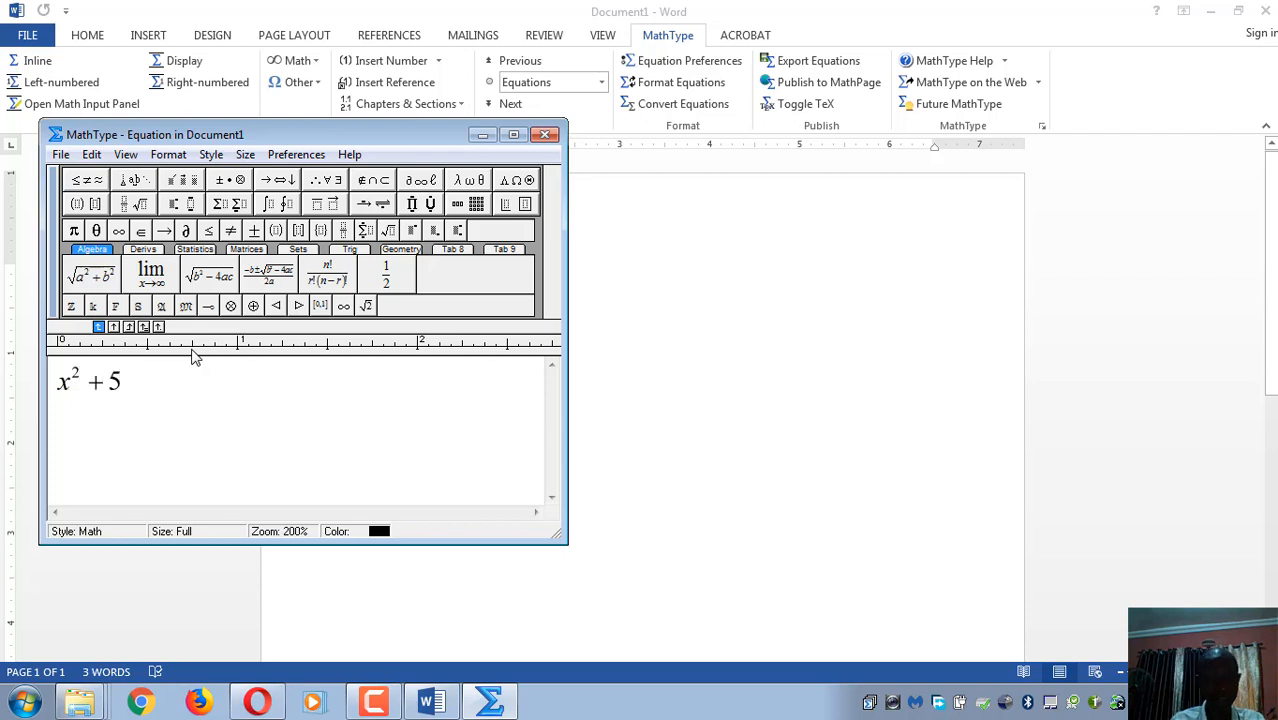
text(x_+)
key(BackSpace)
key(BackSpace)
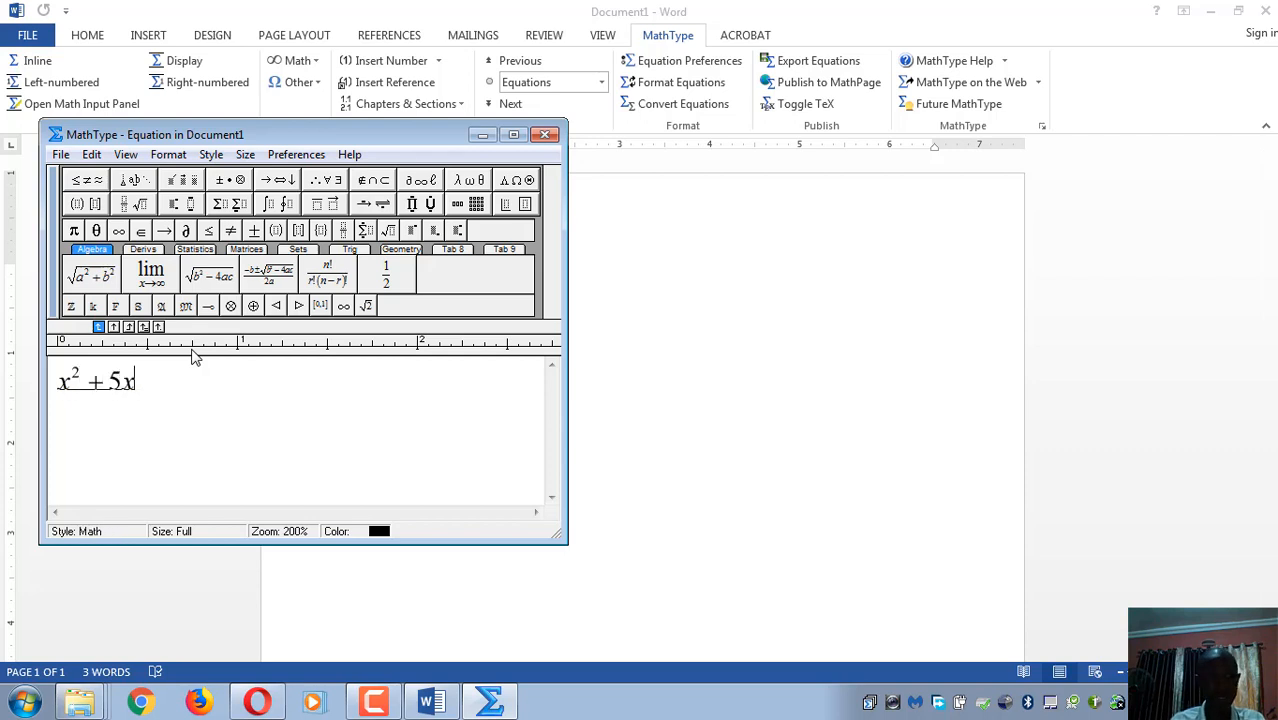
text(+6)
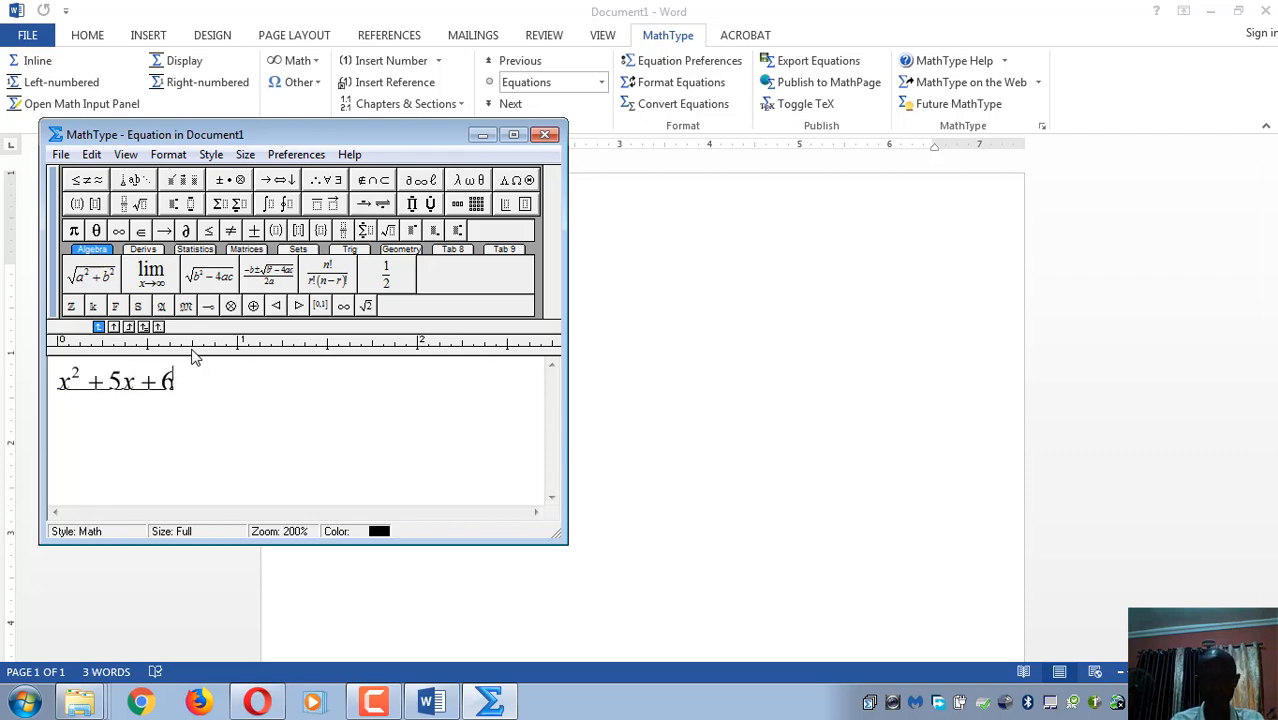
text(=0)
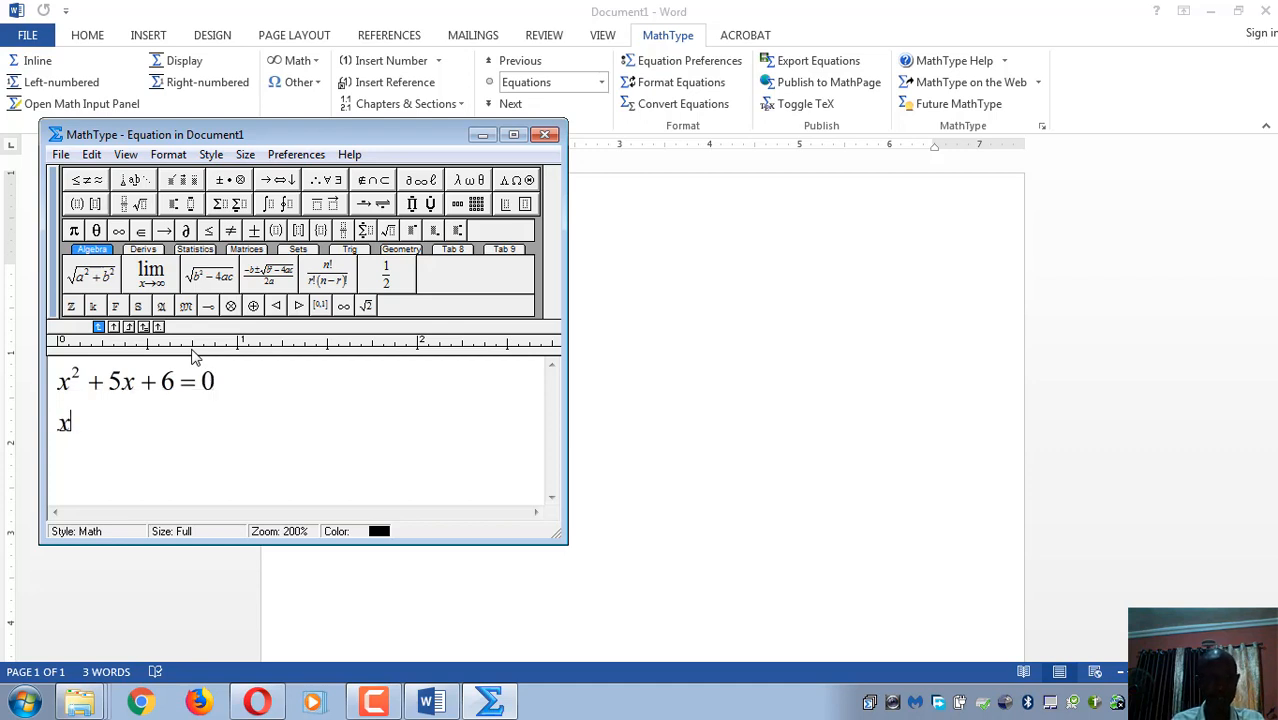
key(ctrl+a)
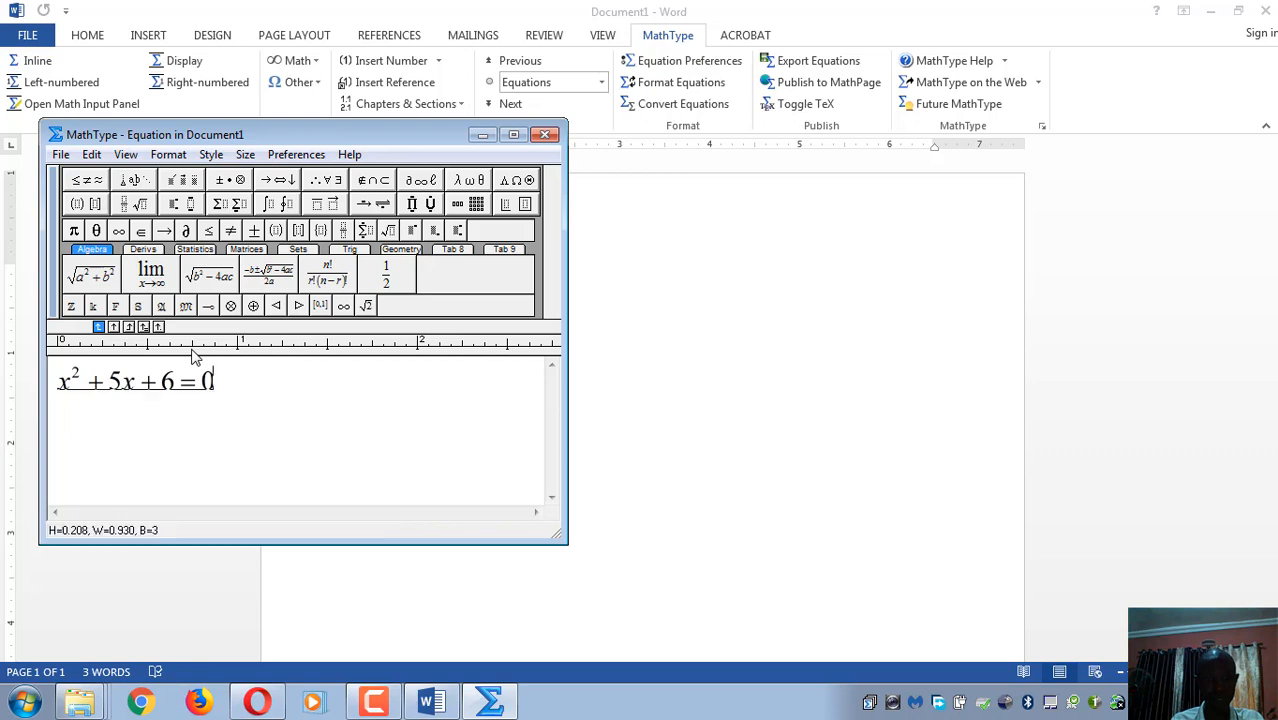
key(ctrl+F4)
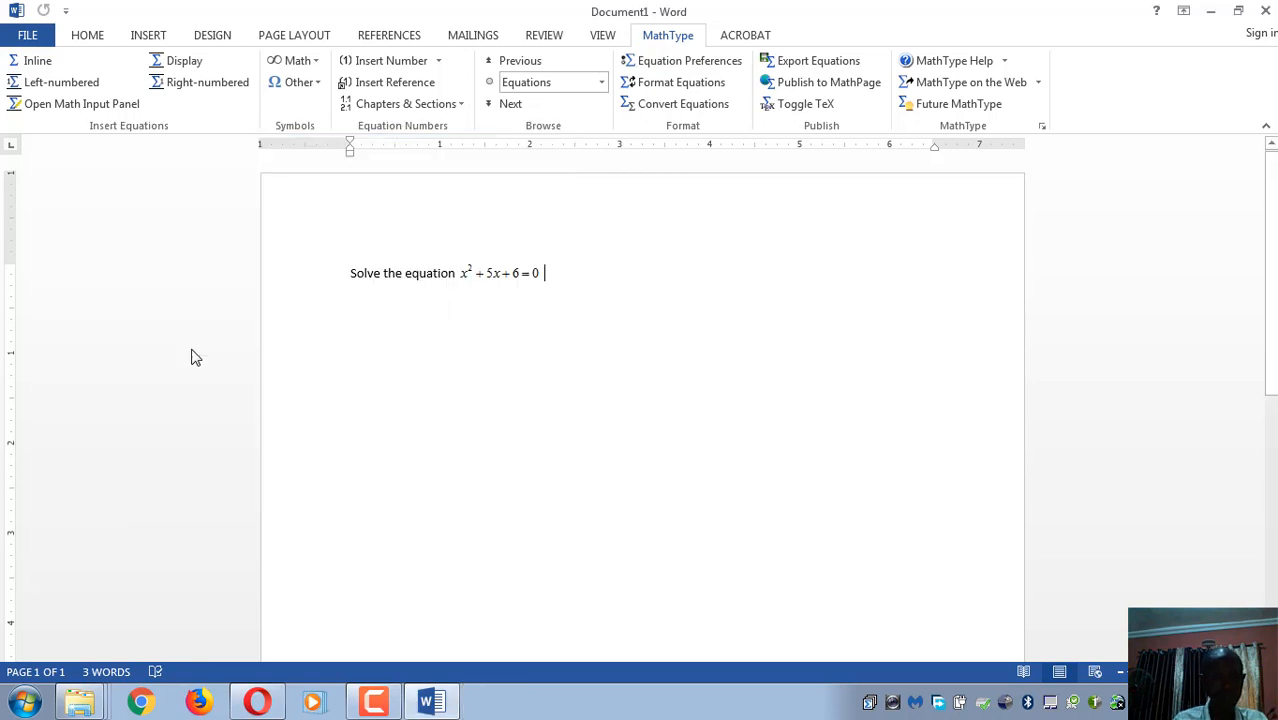
- Add the heading "Solution" in bold below the question and start a new line under it
key(Return)
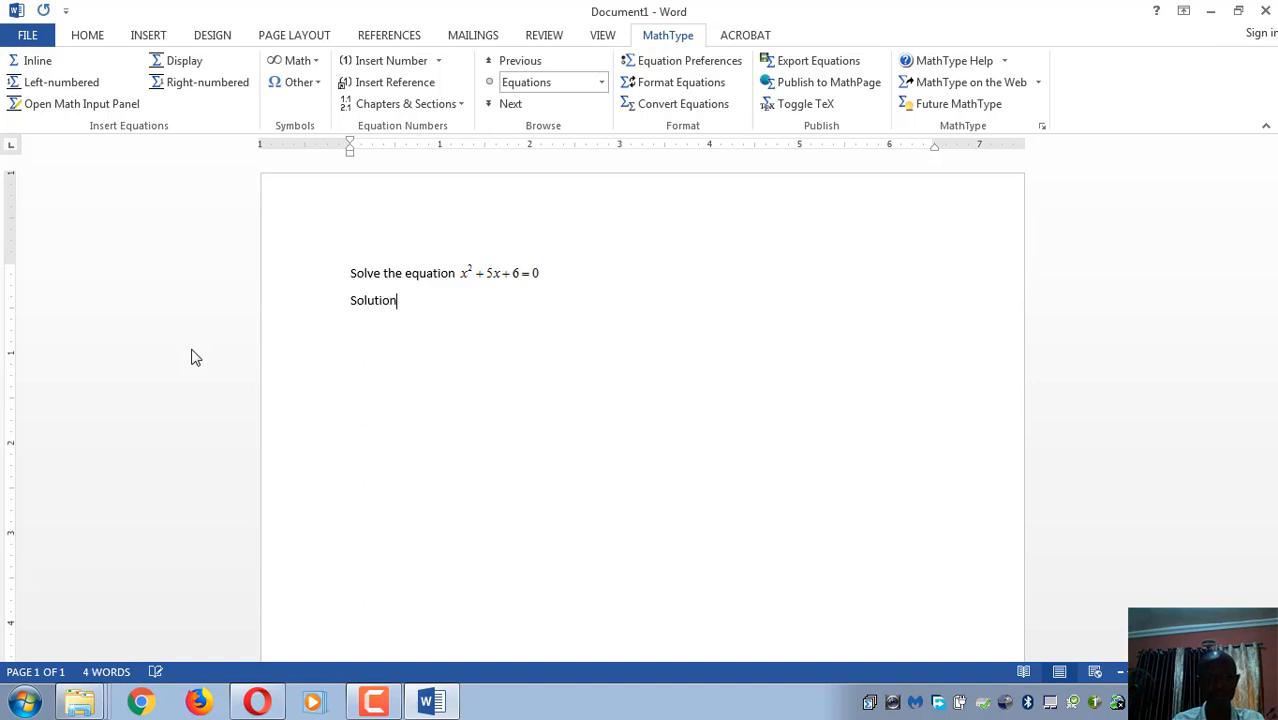
key(shift+Left)
key(shift+Left)
key(shift+Left)
key(shift+Left)
key(shift+Left)
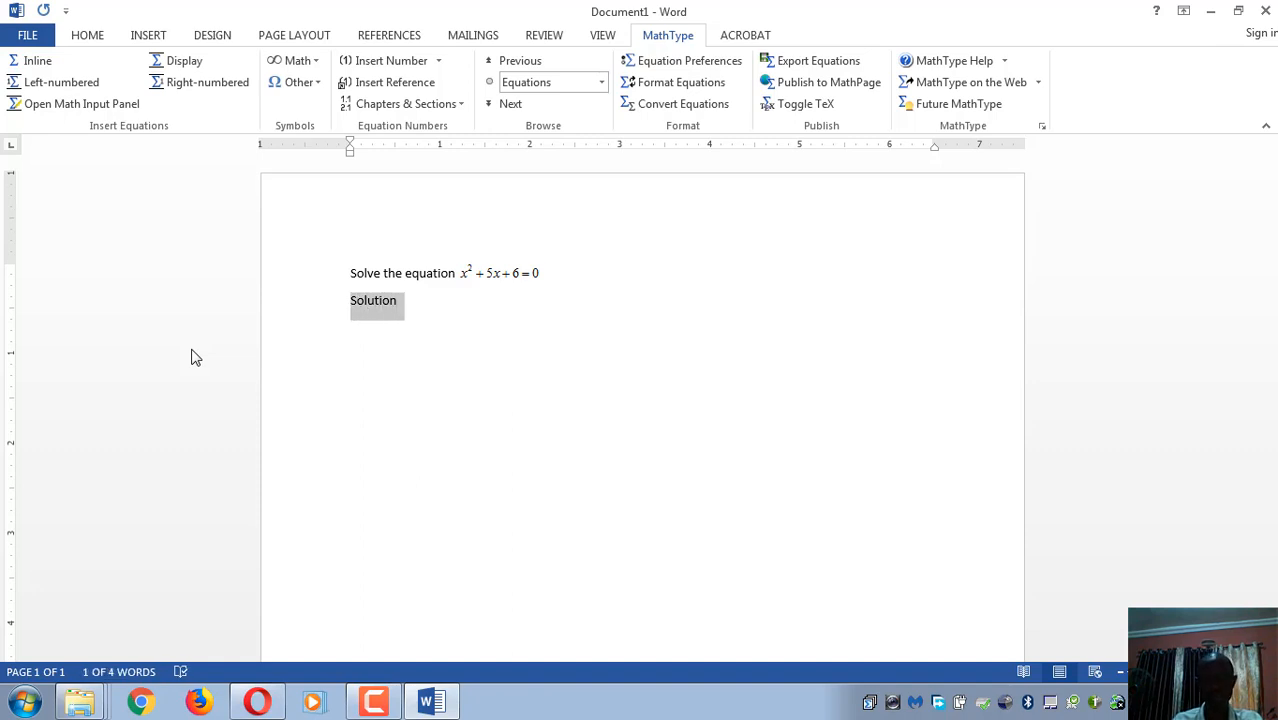
key(ctrl+b)
key(End)
key(Return)
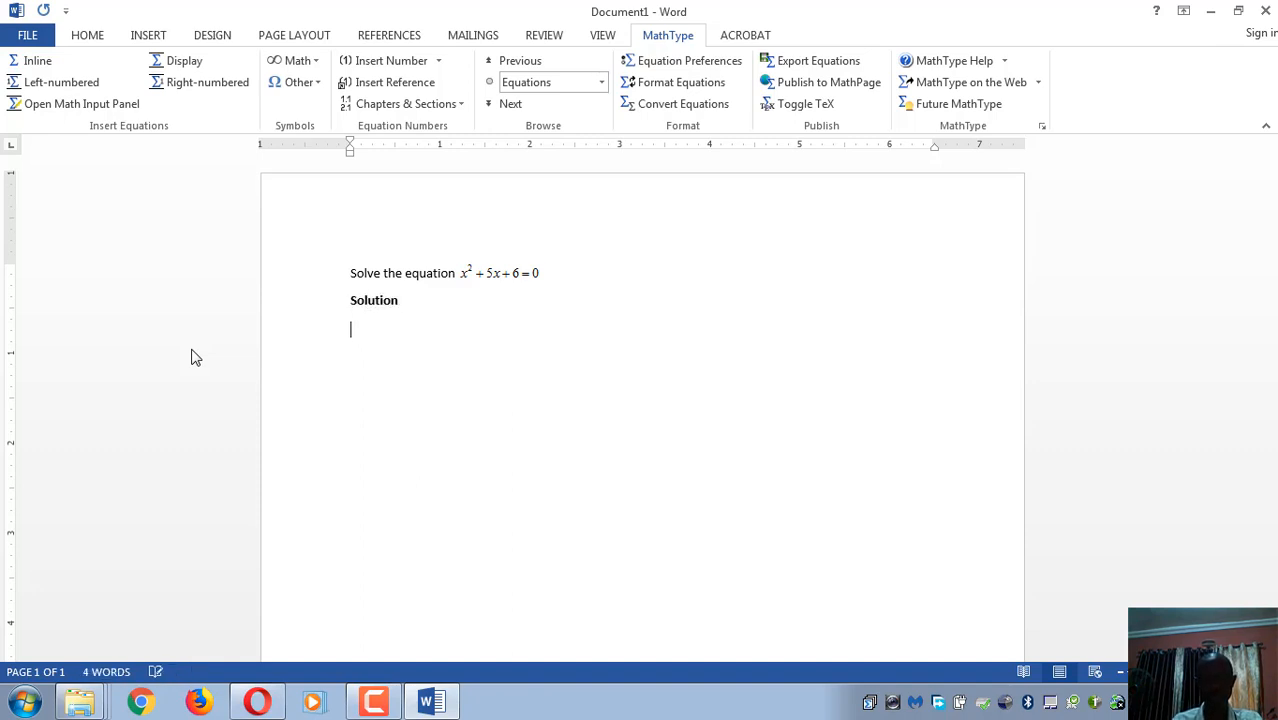
- Copy the equation x² + 5x + 6 = 0 from the question line to the empty line under the "Solution" heading
click(502, 266)
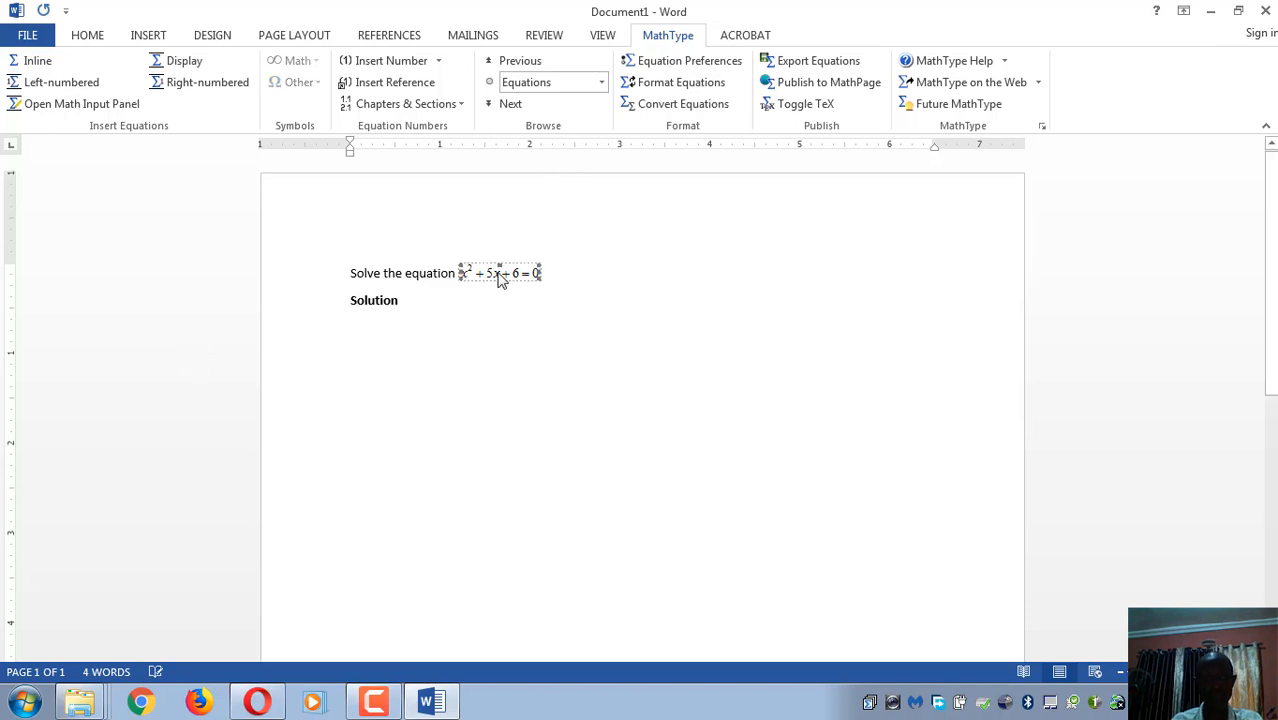
drag(505, 270, 359, 344)
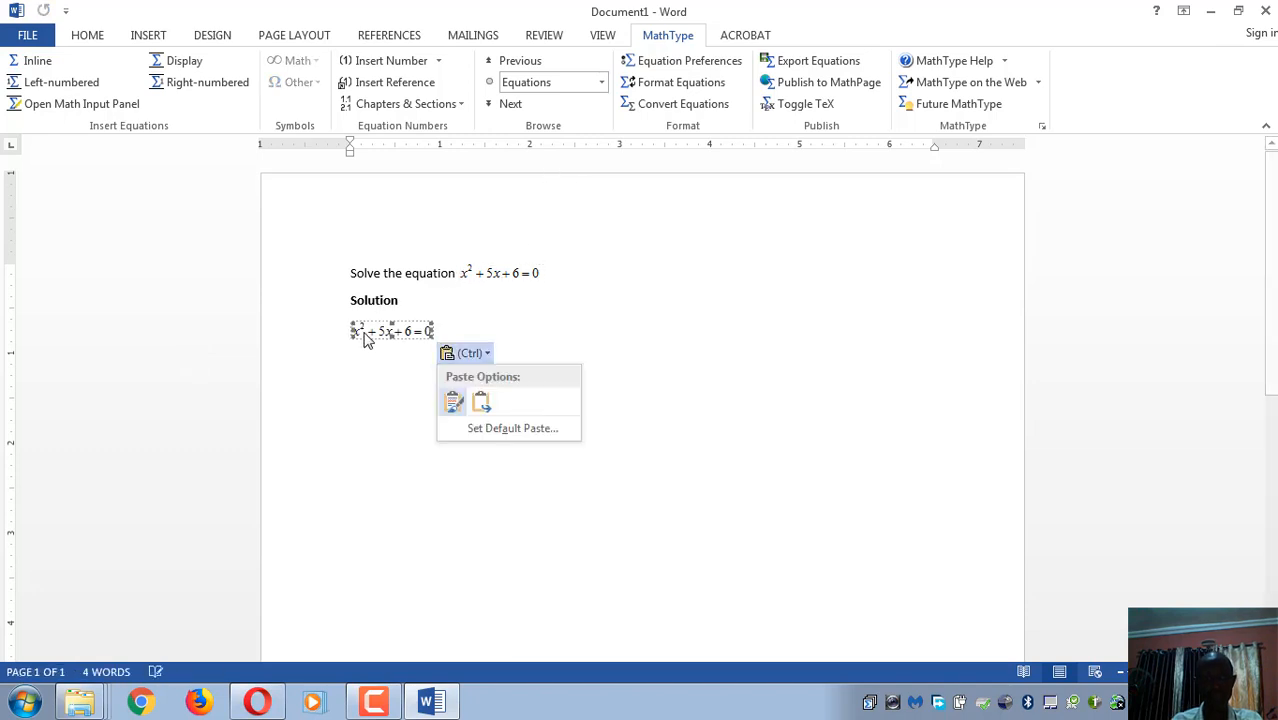
double_click(387, 337)
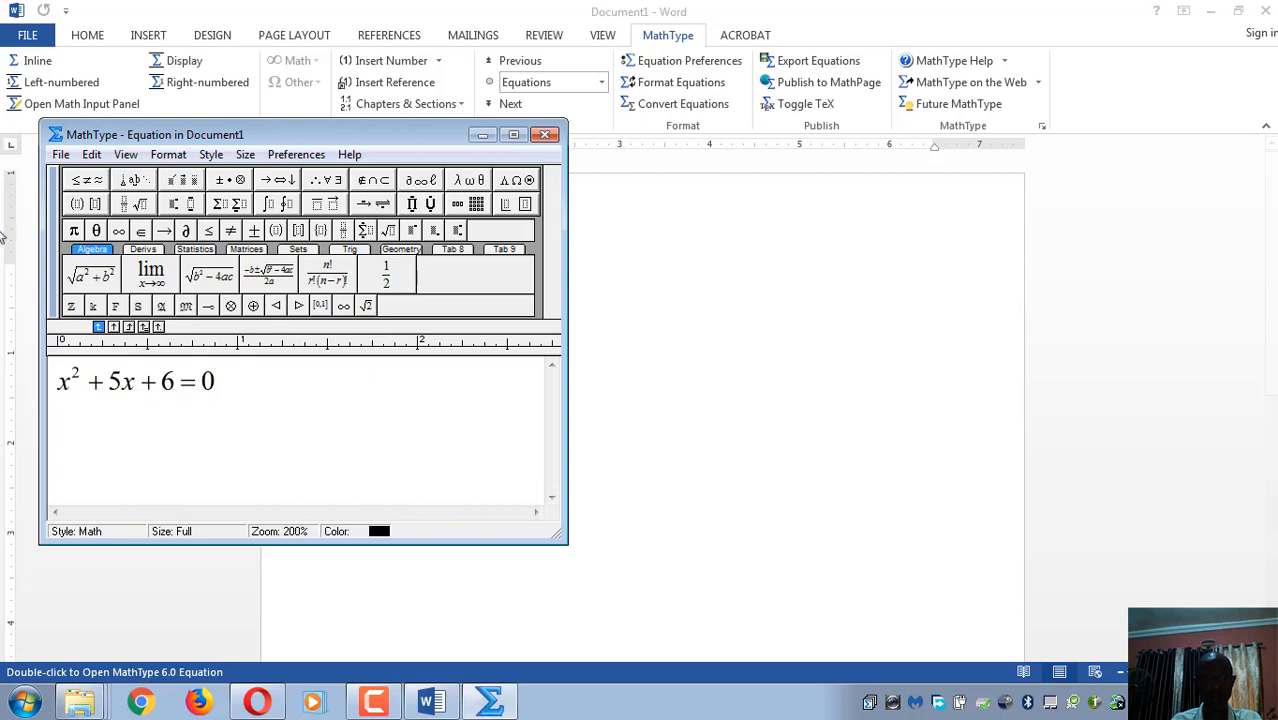
key(Return)
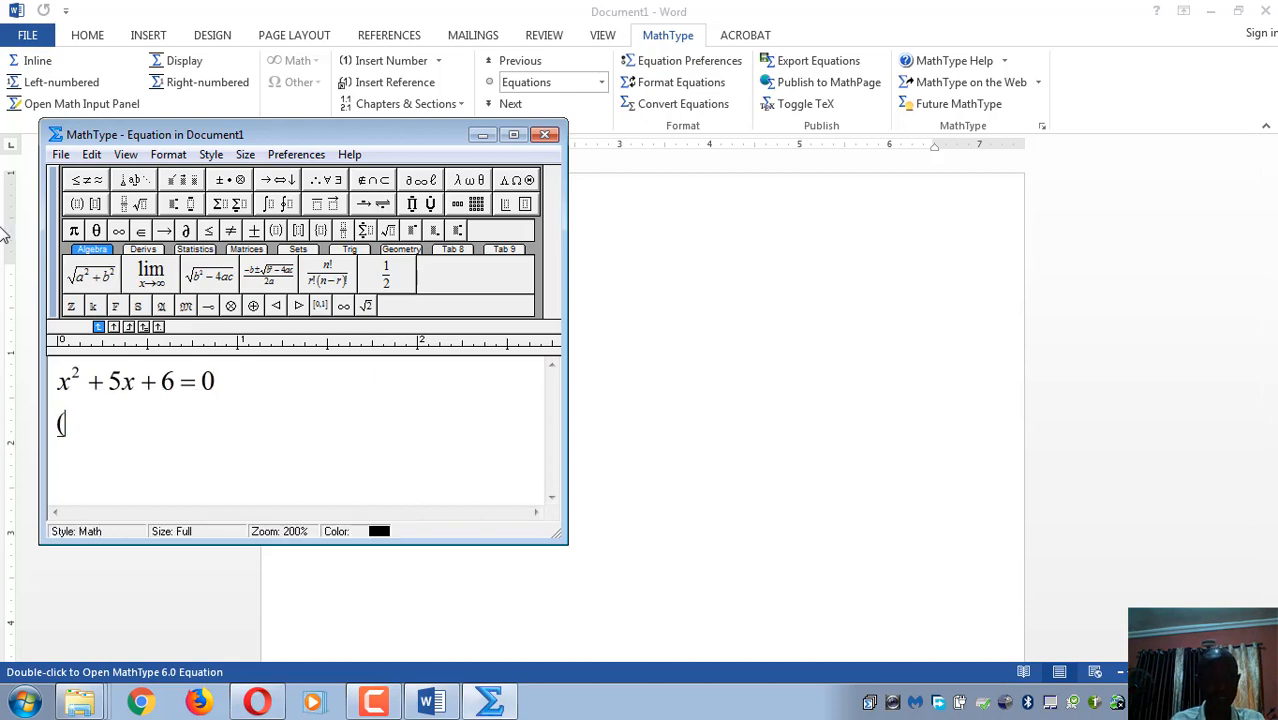
key(BackSpace)
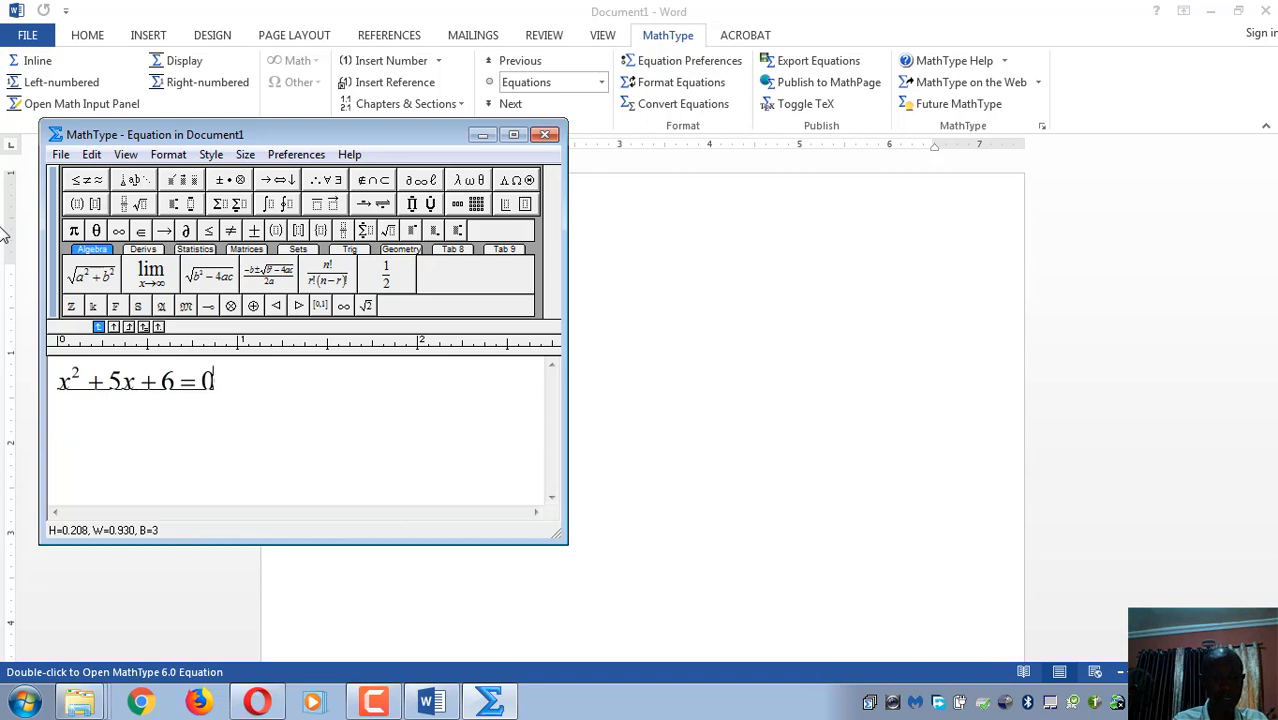
key(ctrl+F4)
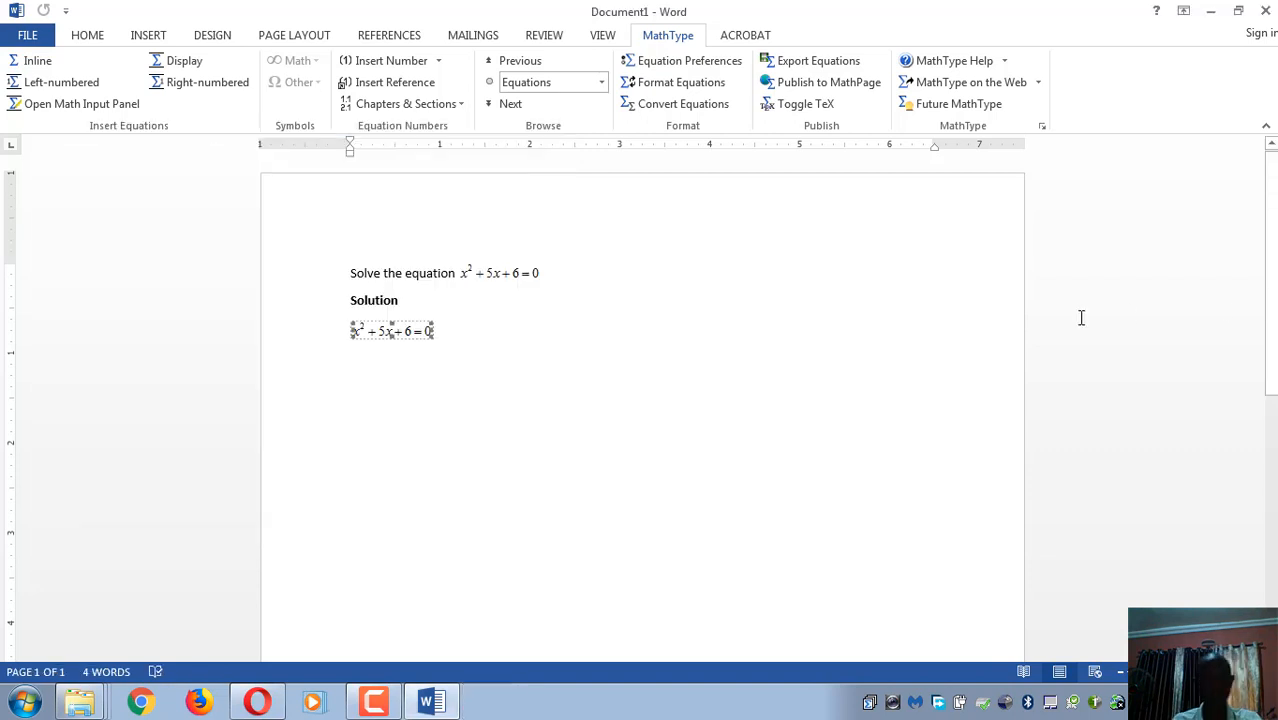
click(475, 328)
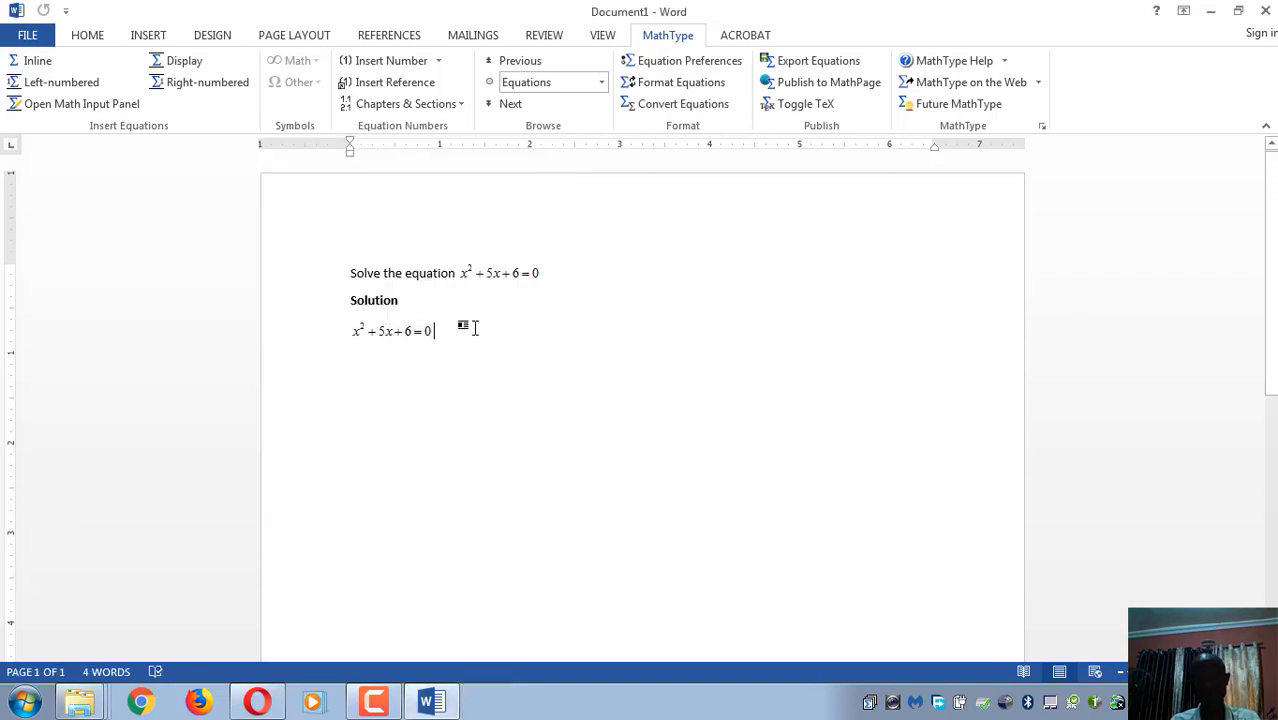
- Open the equation under "Solution" in MathType, add the second line (x + 3)(x + 2) = 0 and start a third line
click(415, 330)
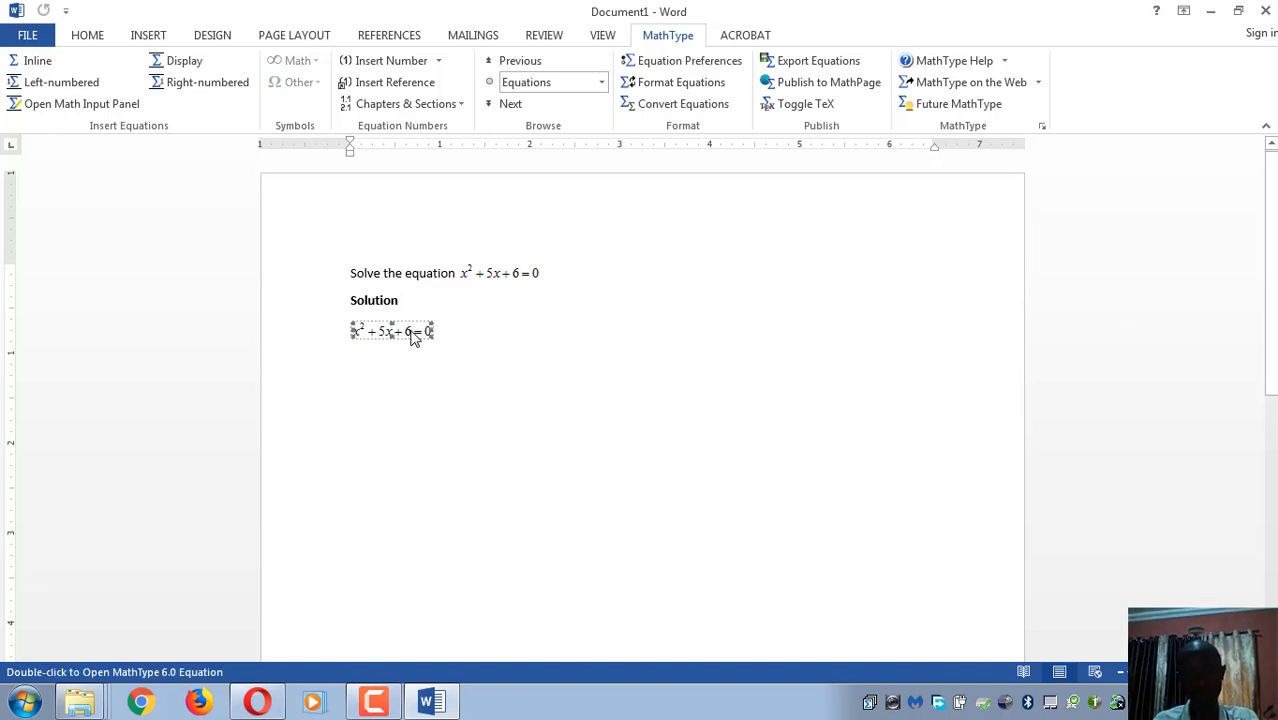
double_click(411, 334)
key(Return)
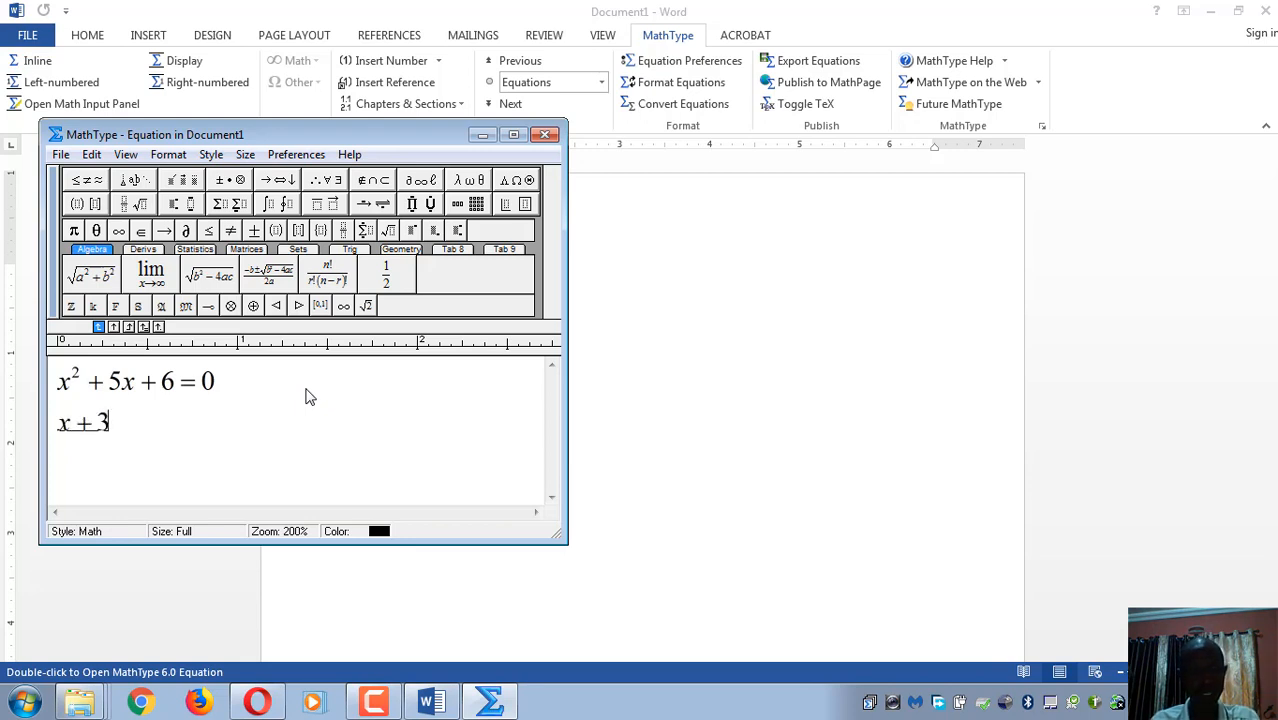
text(x+3))
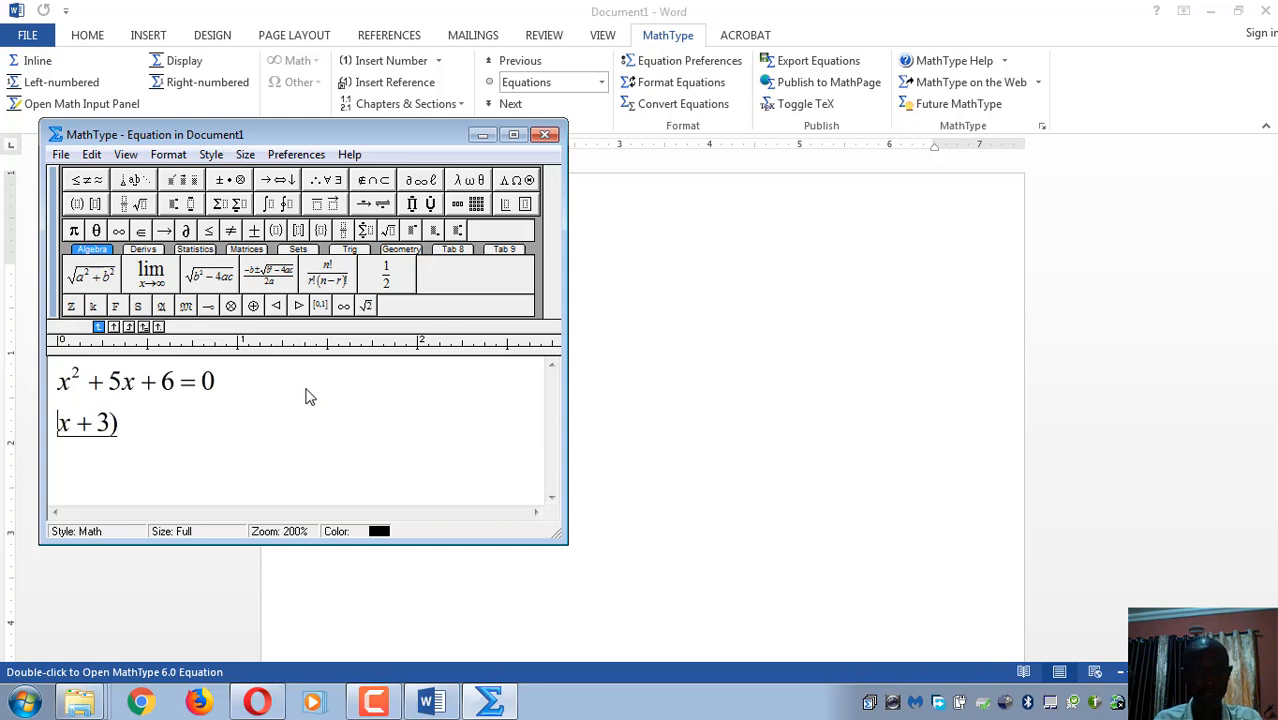
text(()
key(Right)
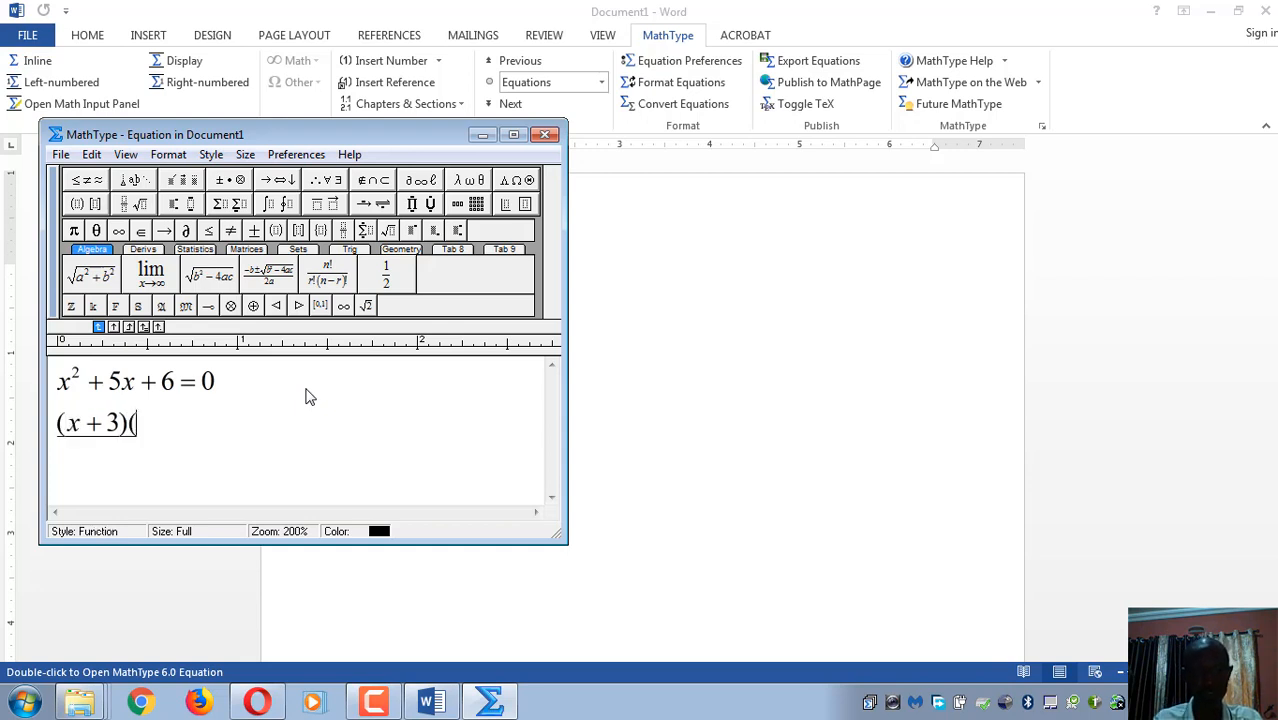
text((x + 2) = )
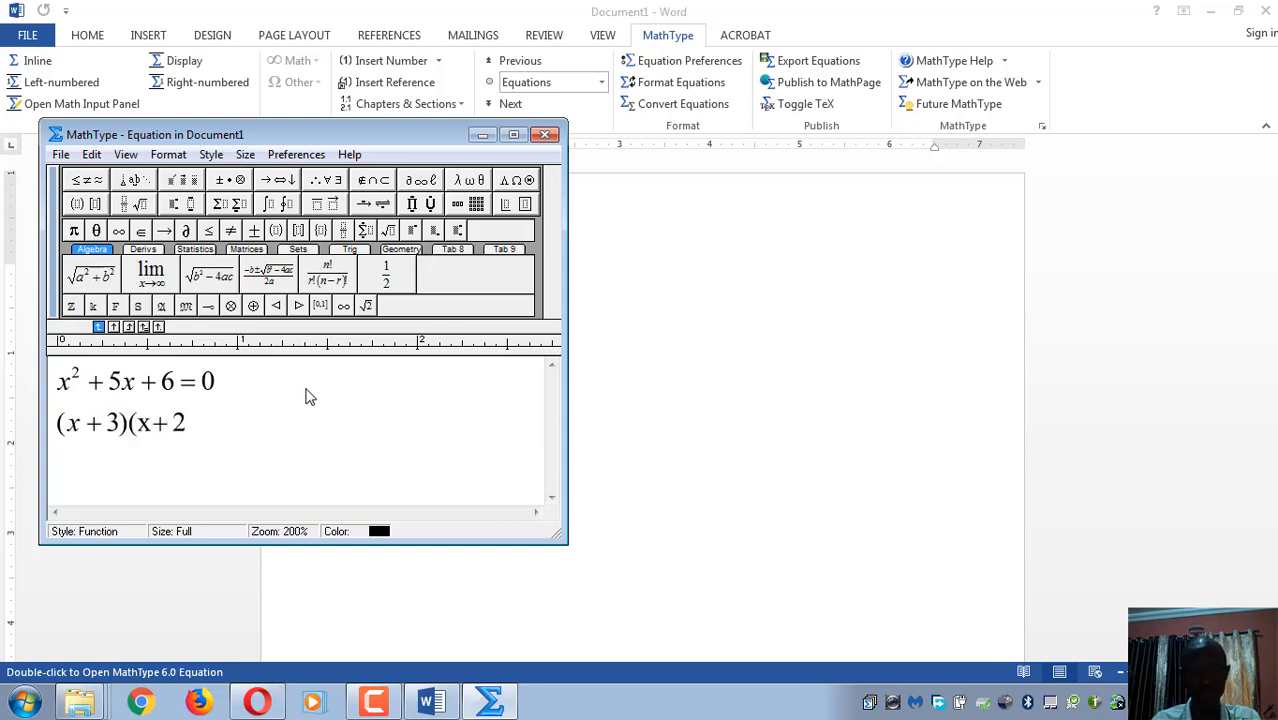
text(0)
key(Return)
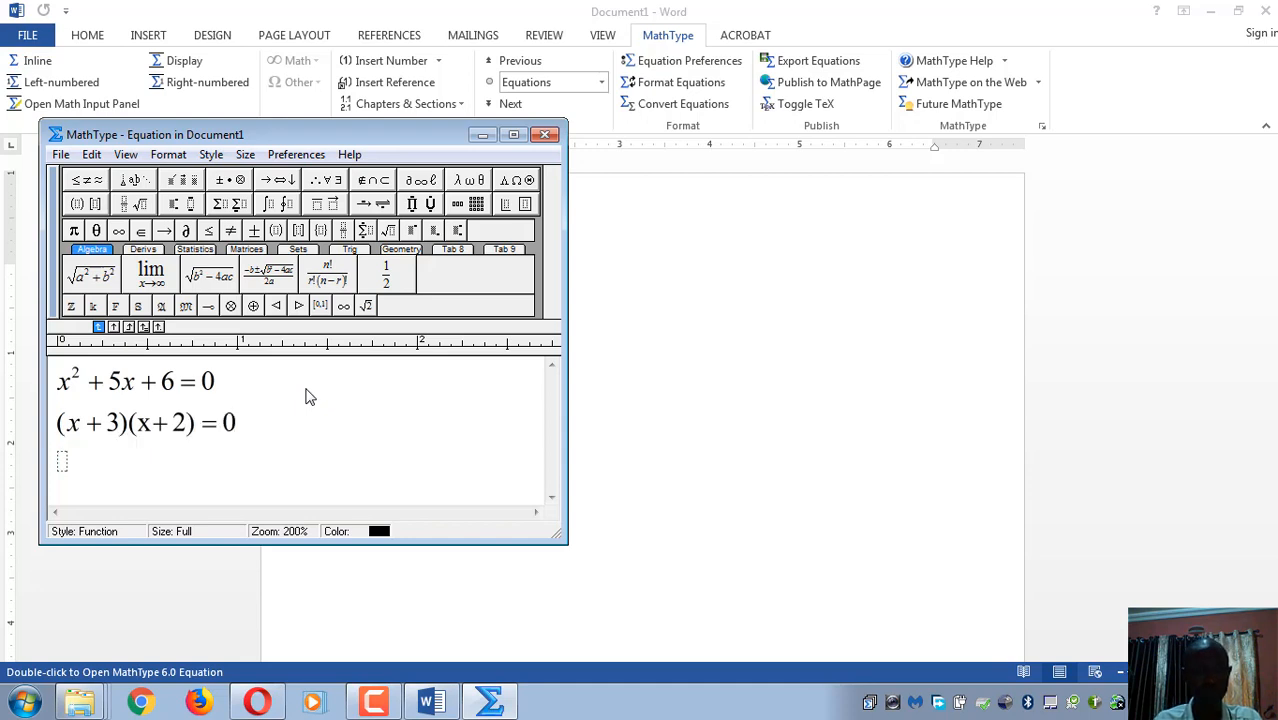
- Add "x = −3 or x = −2" as the third line, apply the Math style to all lines and return to the document
text(x = -)
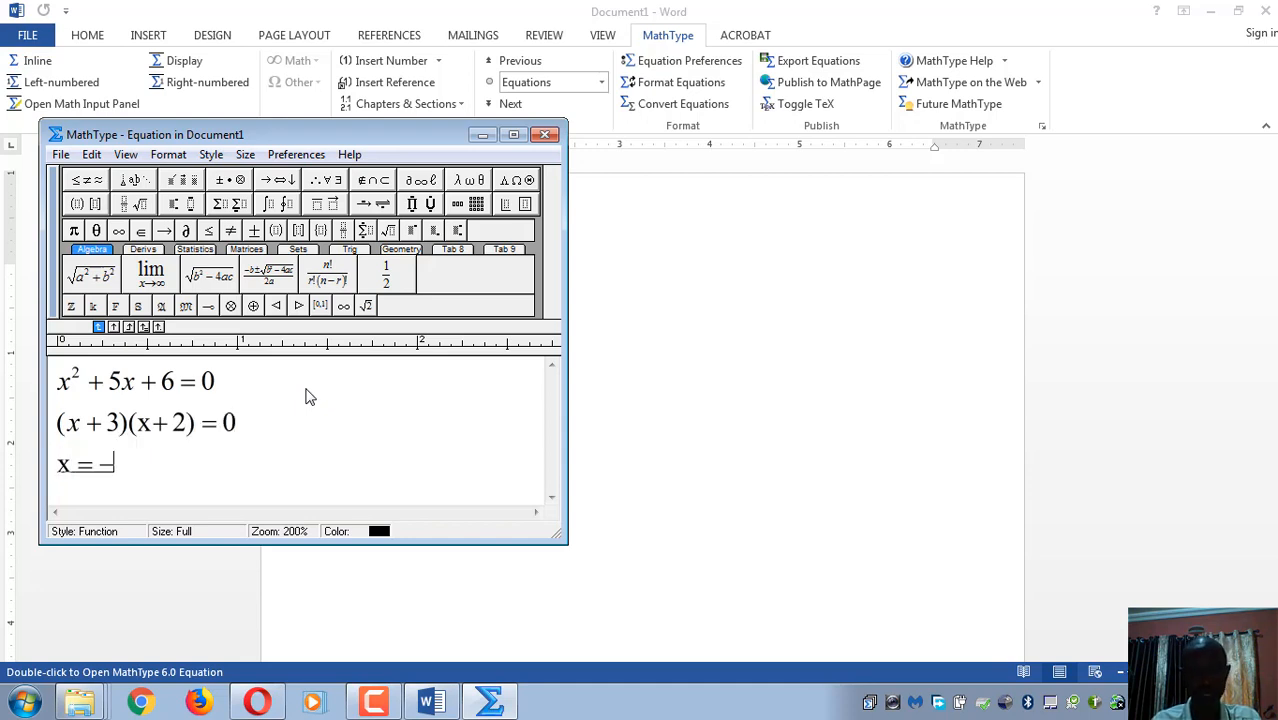
text(3 )
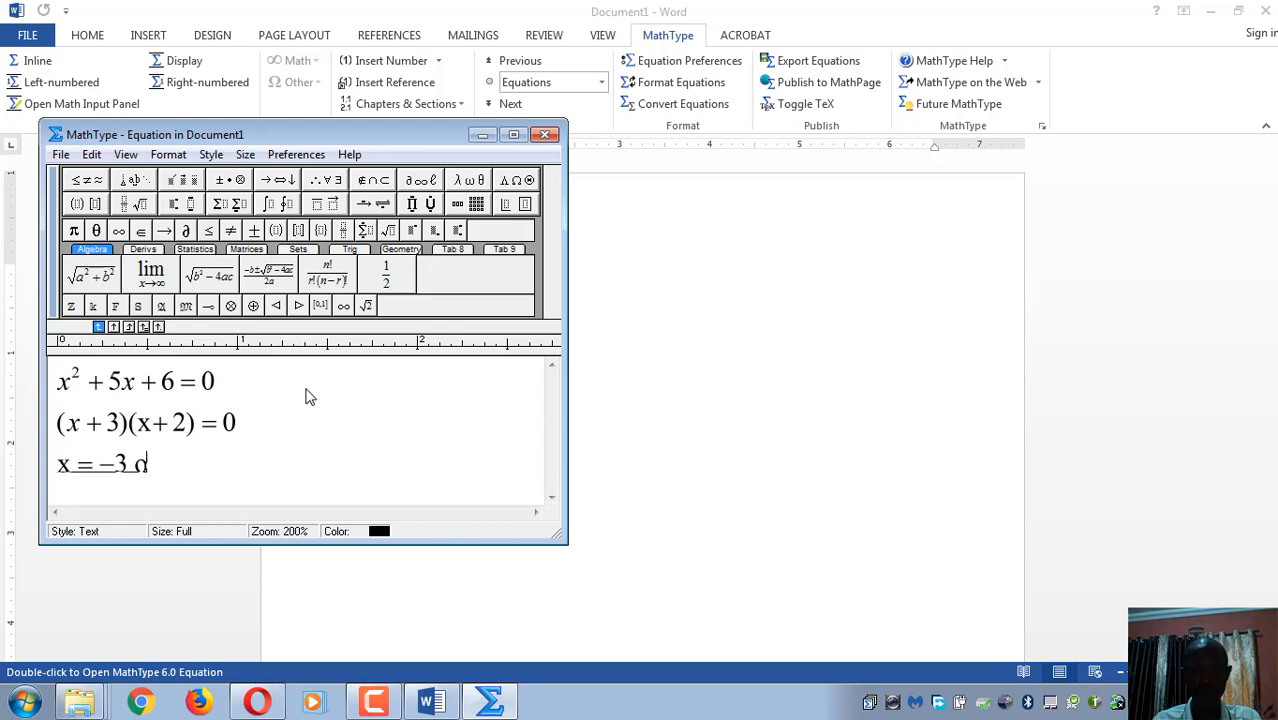
text(or x = -2)
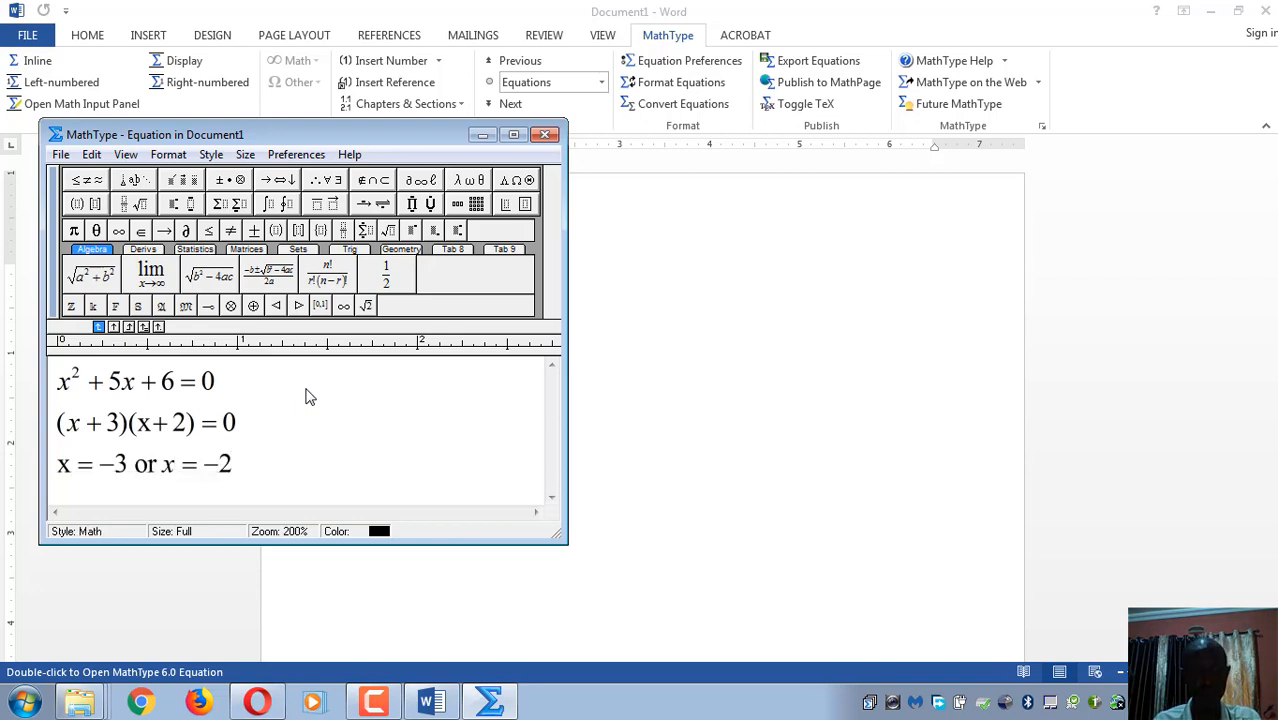
key(ctrl+a)
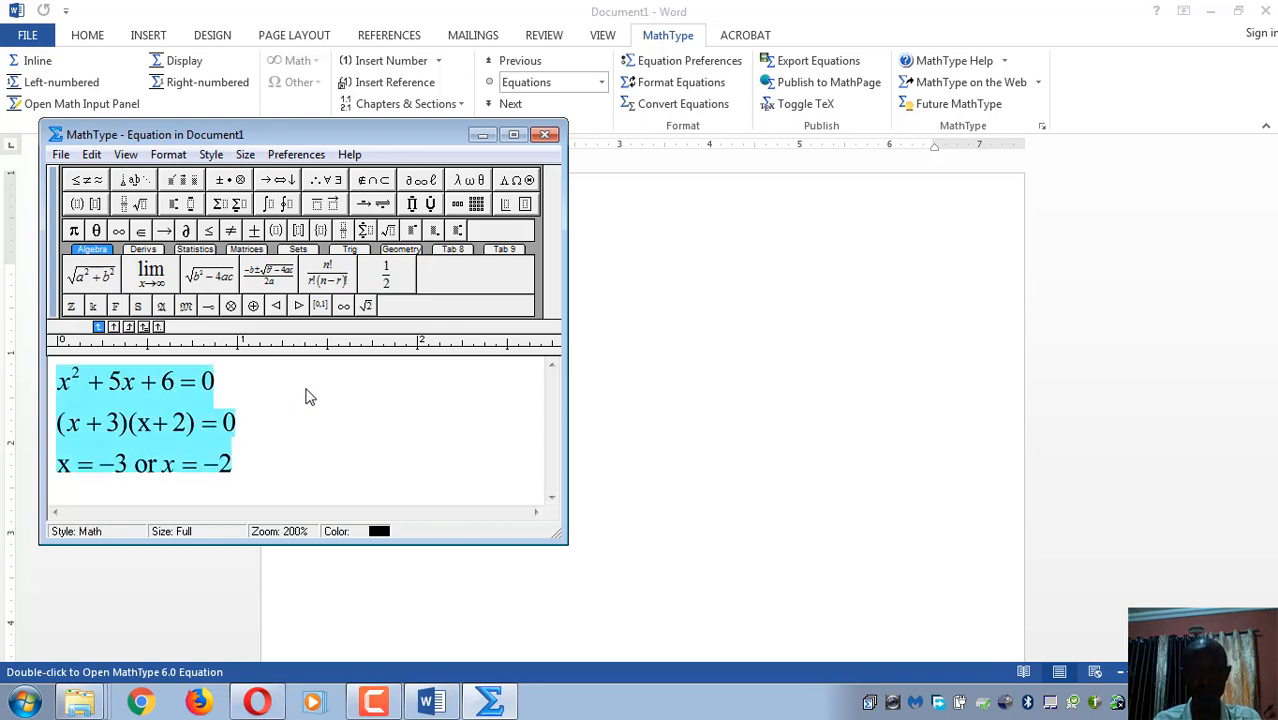
key(ctrl+shift+=)
key(Right)
key(ctrl+F4)
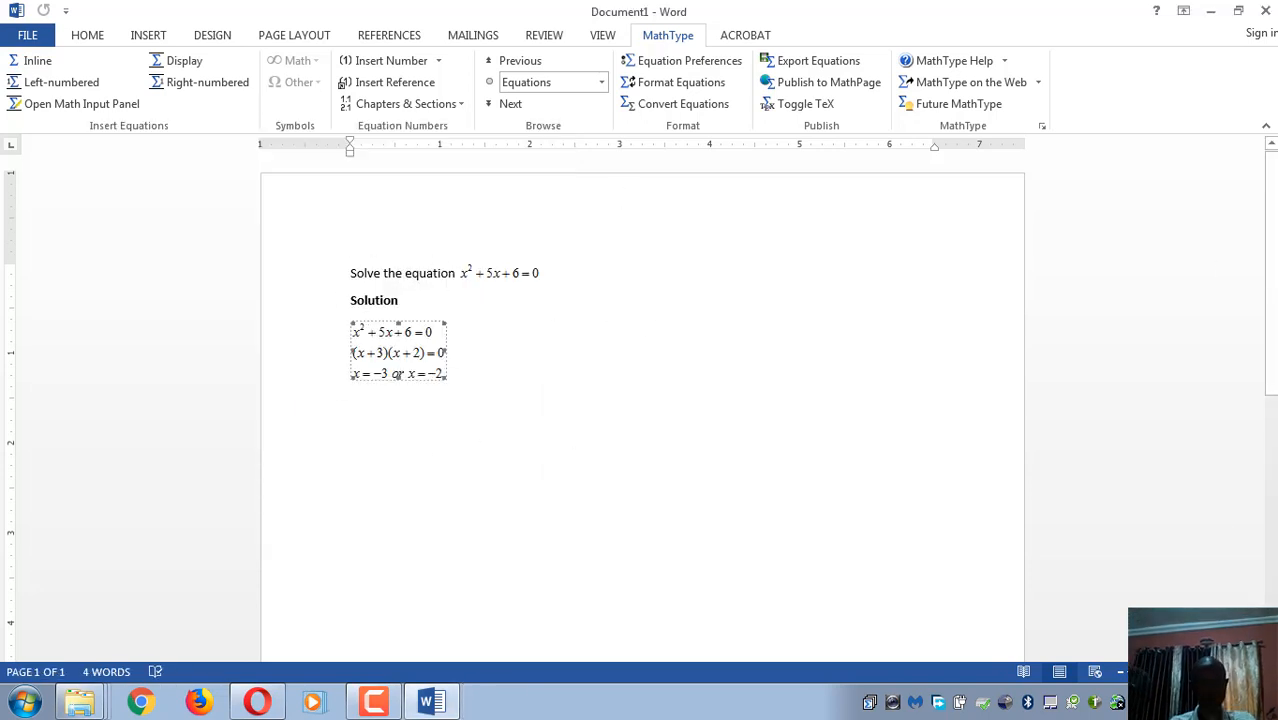
- Switch to Opera and view the Downloads section of the MathJax project page on drupal.org
click(430, 700)
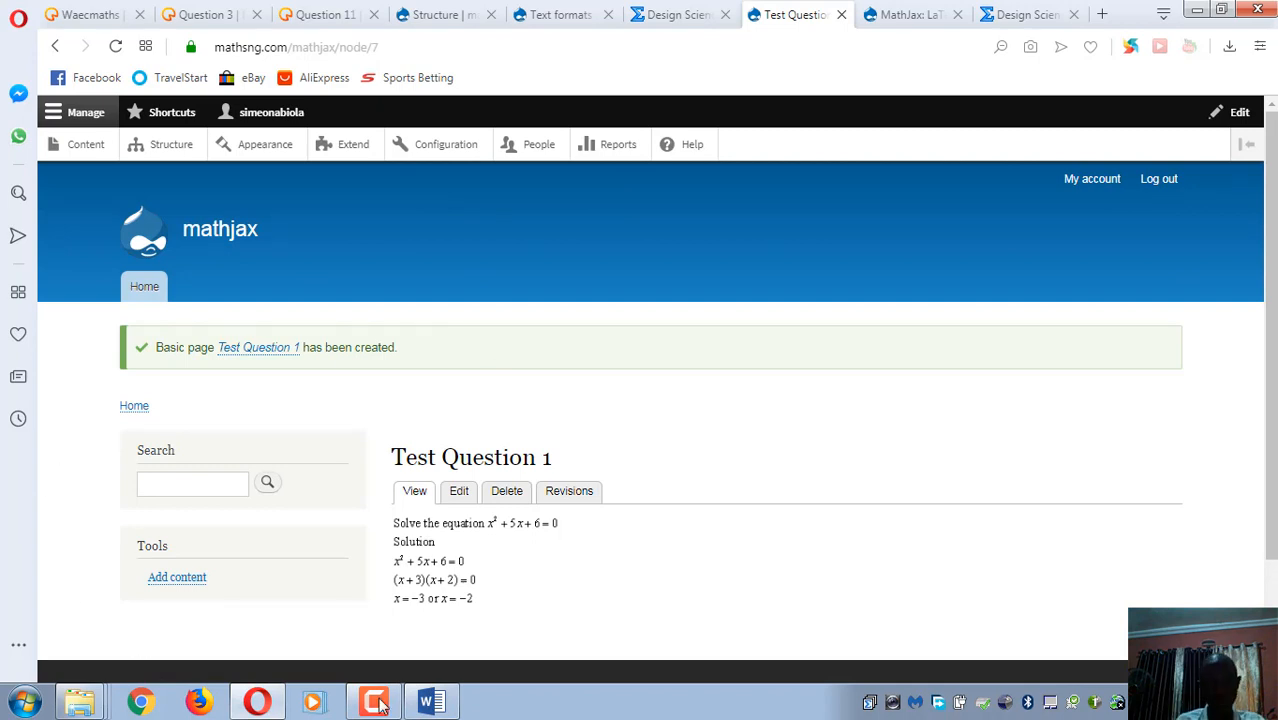
click(430, 702)
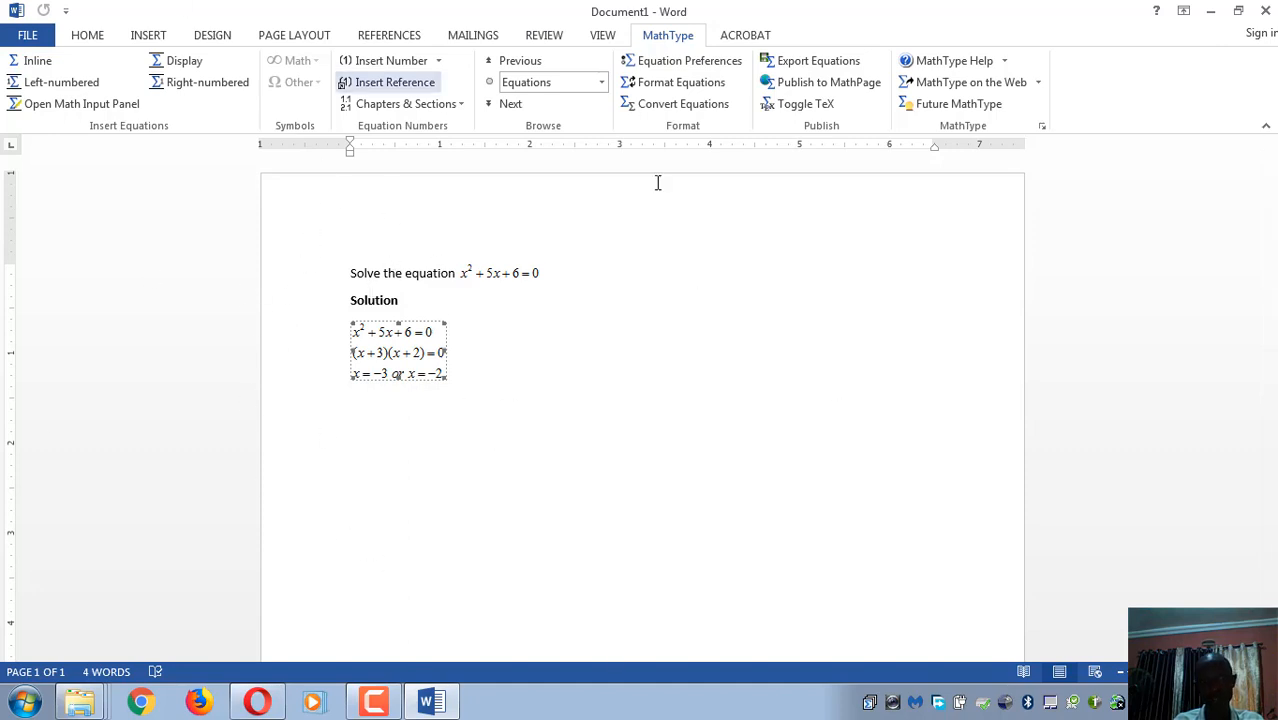
click(199, 701)
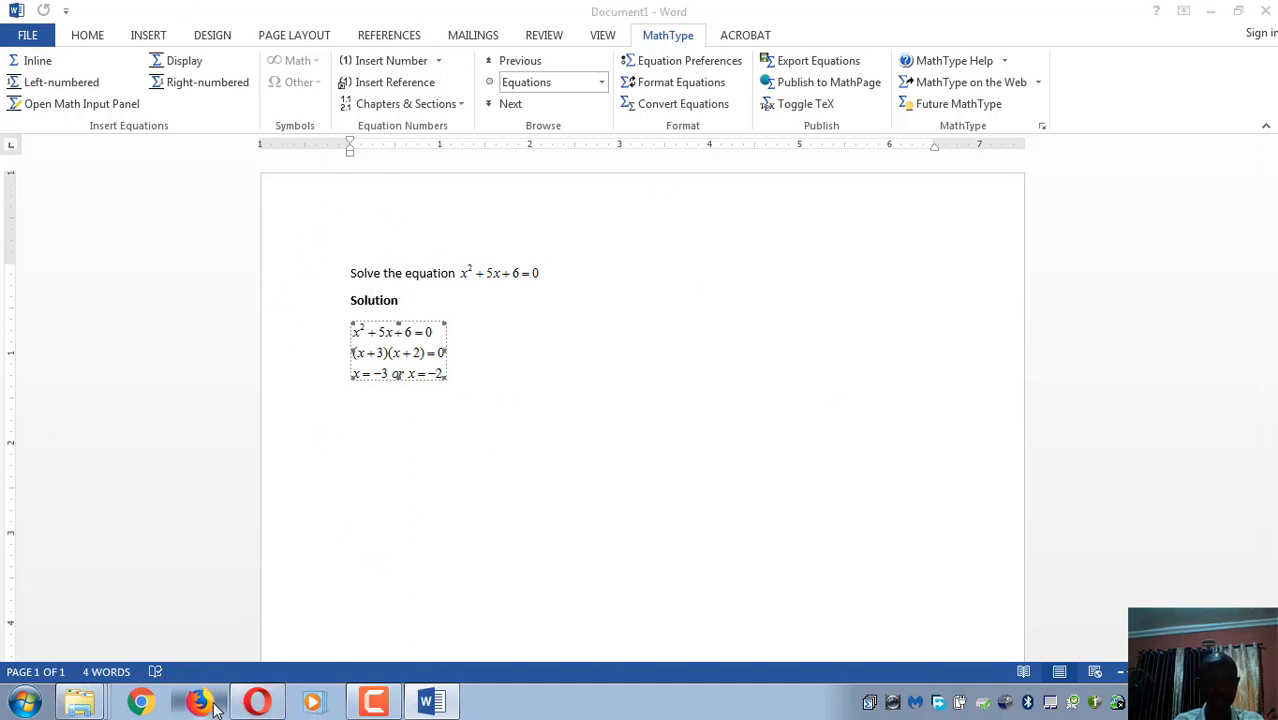
click(257, 701)
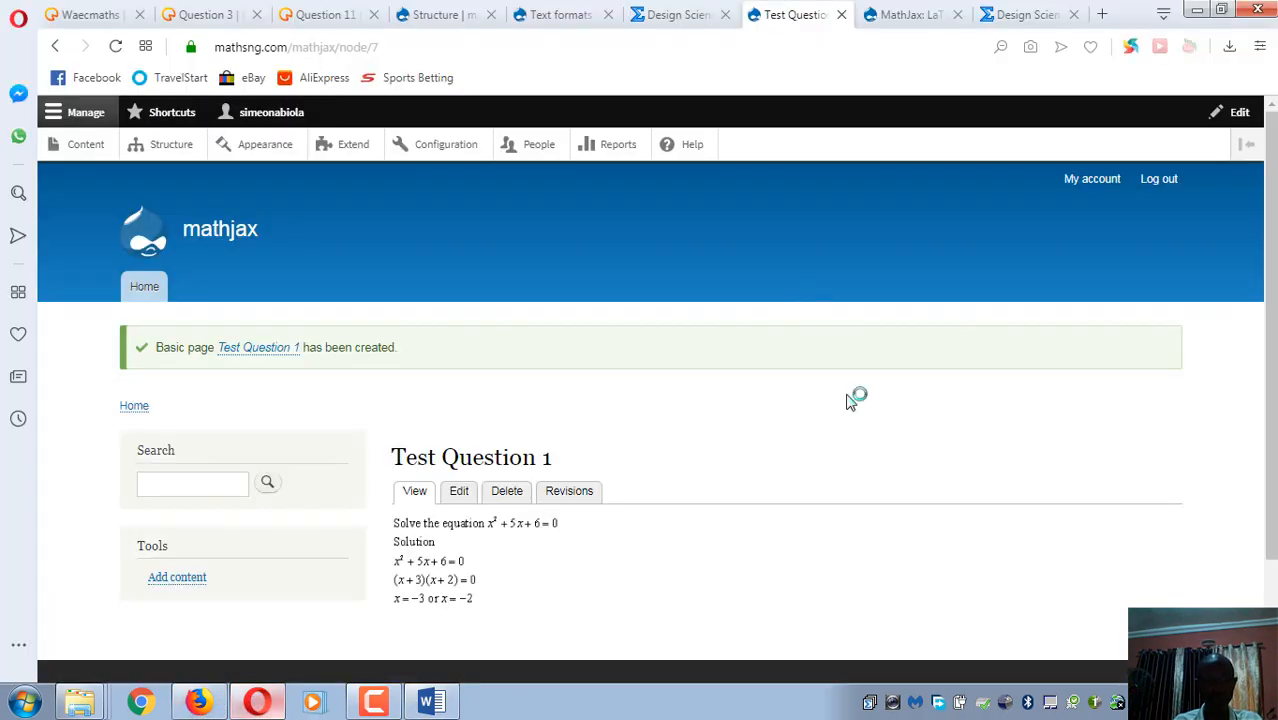
click(908, 15)
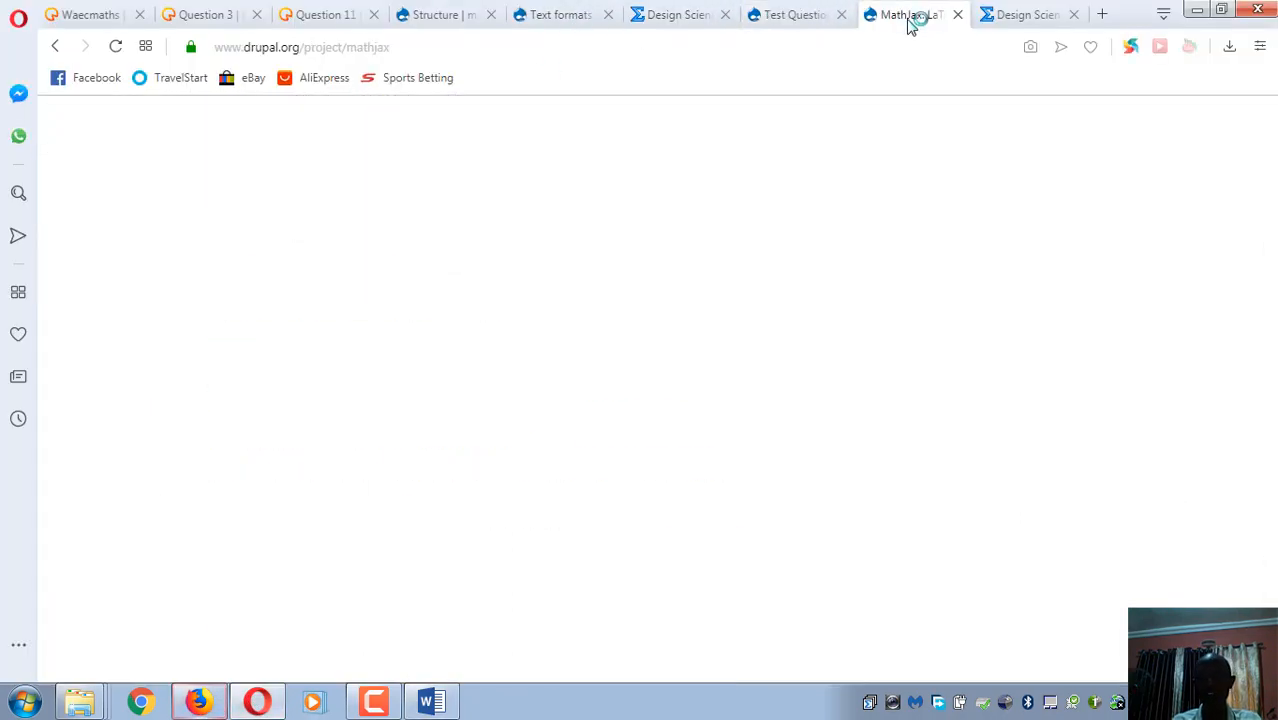
scroll(945, 276, down, 5)
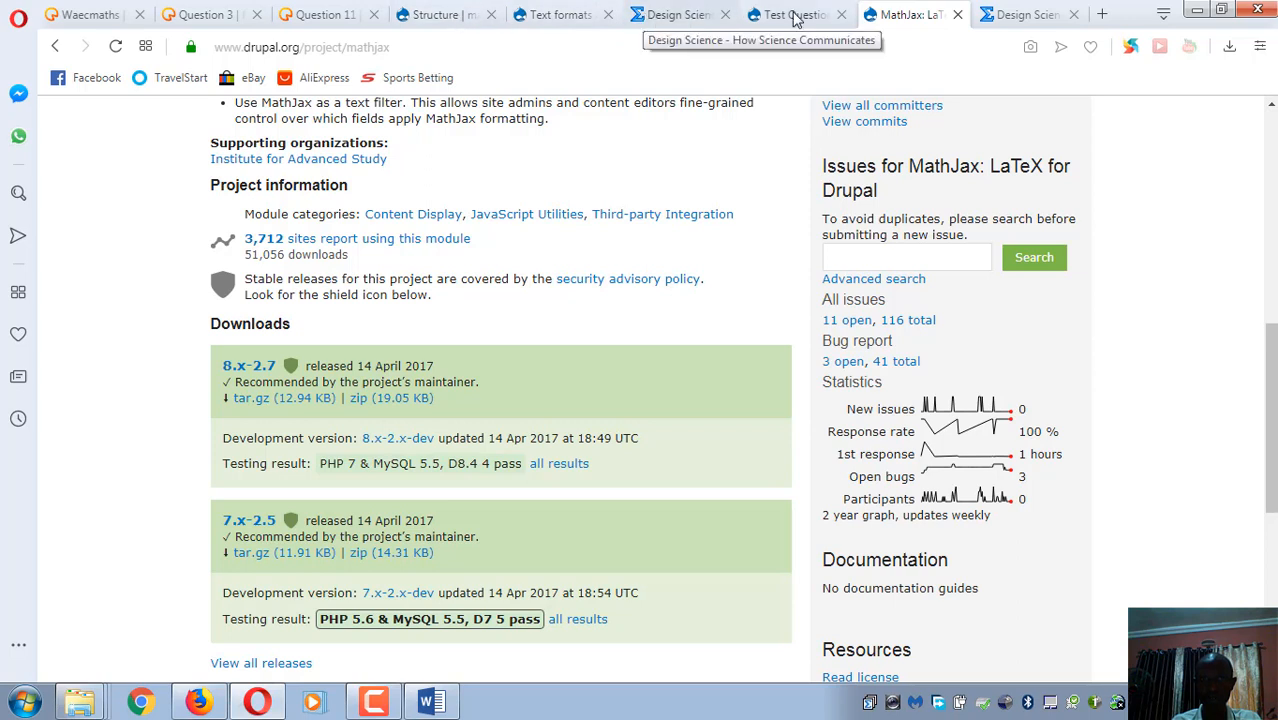
- Go to the mathjax Drupal site's Extend page and open the form for installing a new module
click(430, 16)
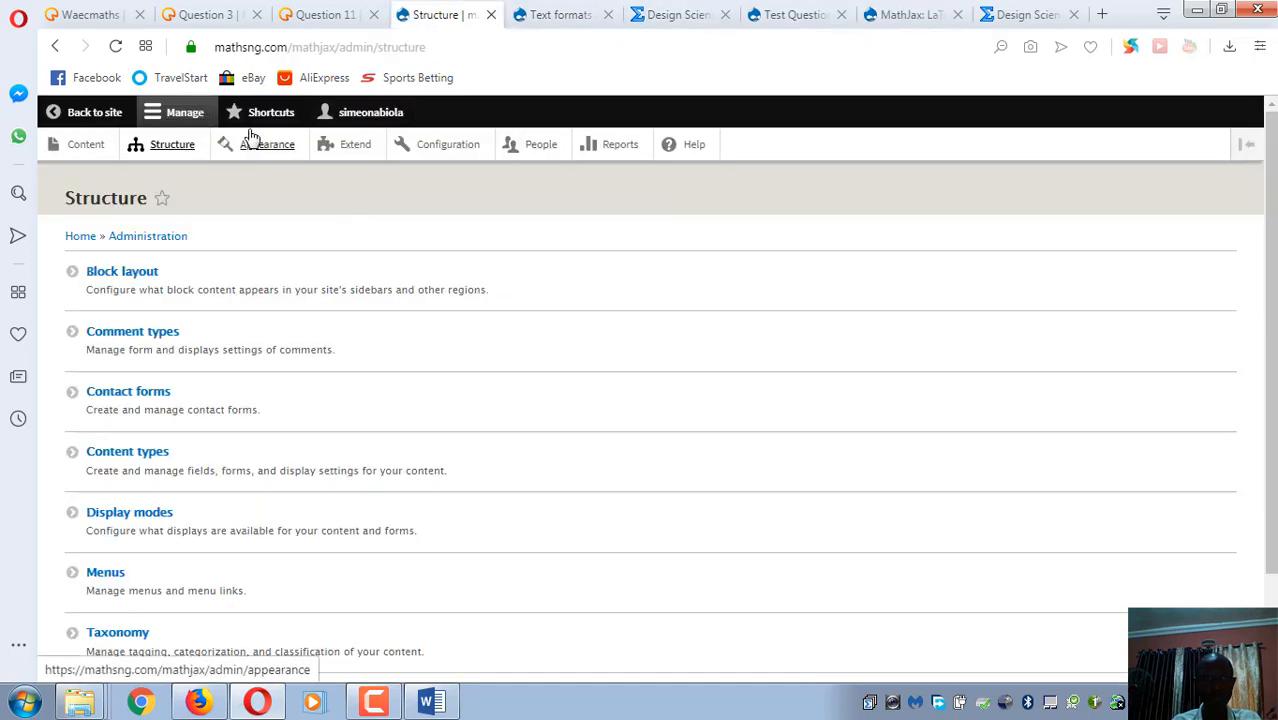
click(350, 152)
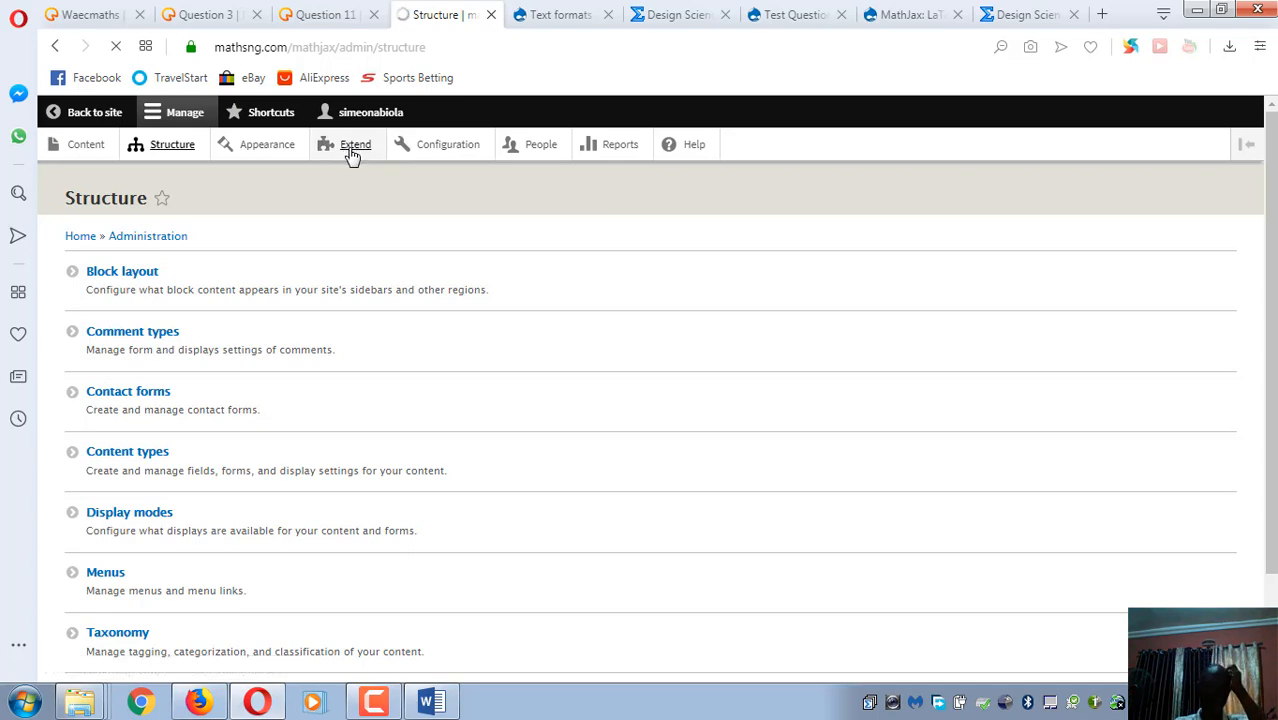
scroll(335, 155, down, 4)
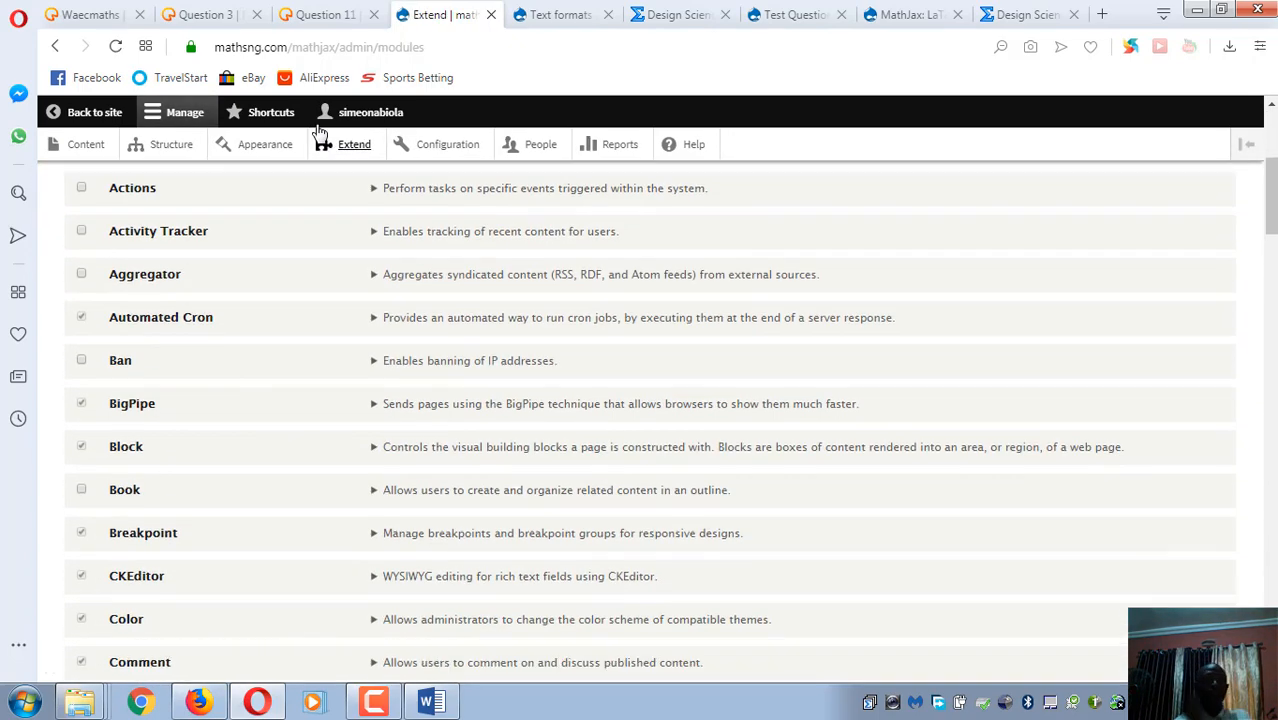
scroll(318, 130, down, 10)
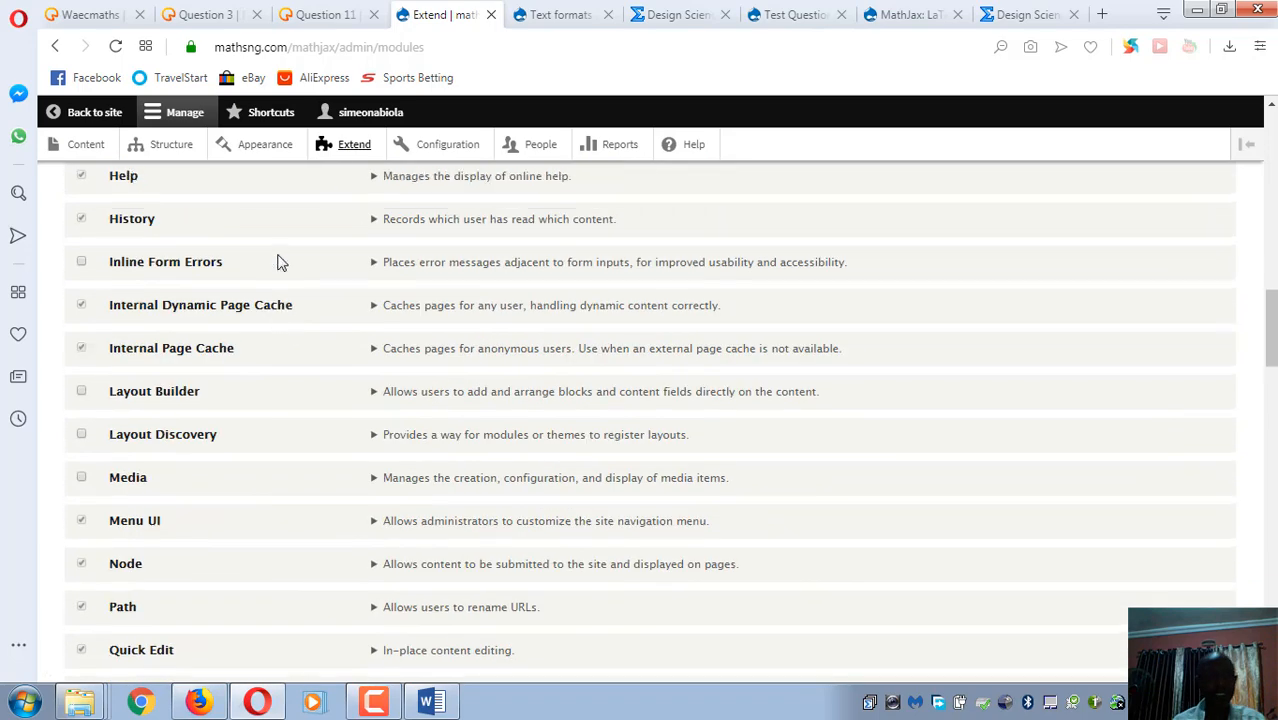
scroll(280, 262, up, 14)
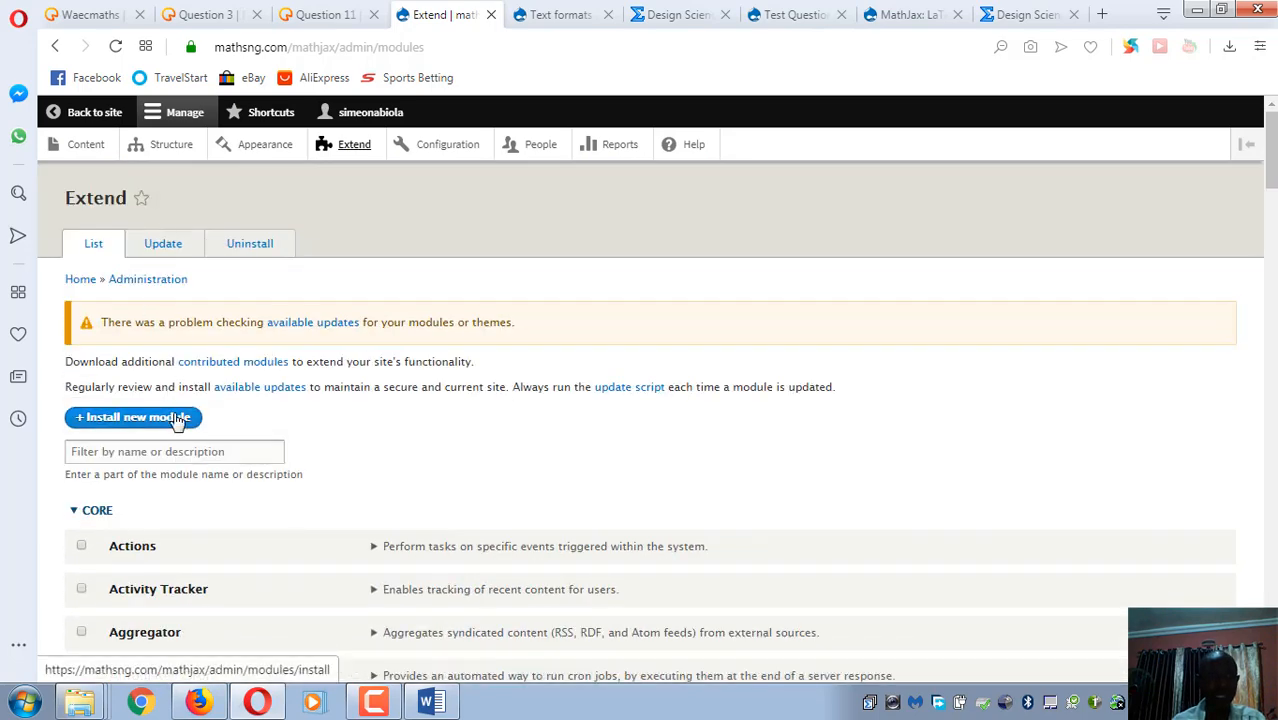
click(177, 418)
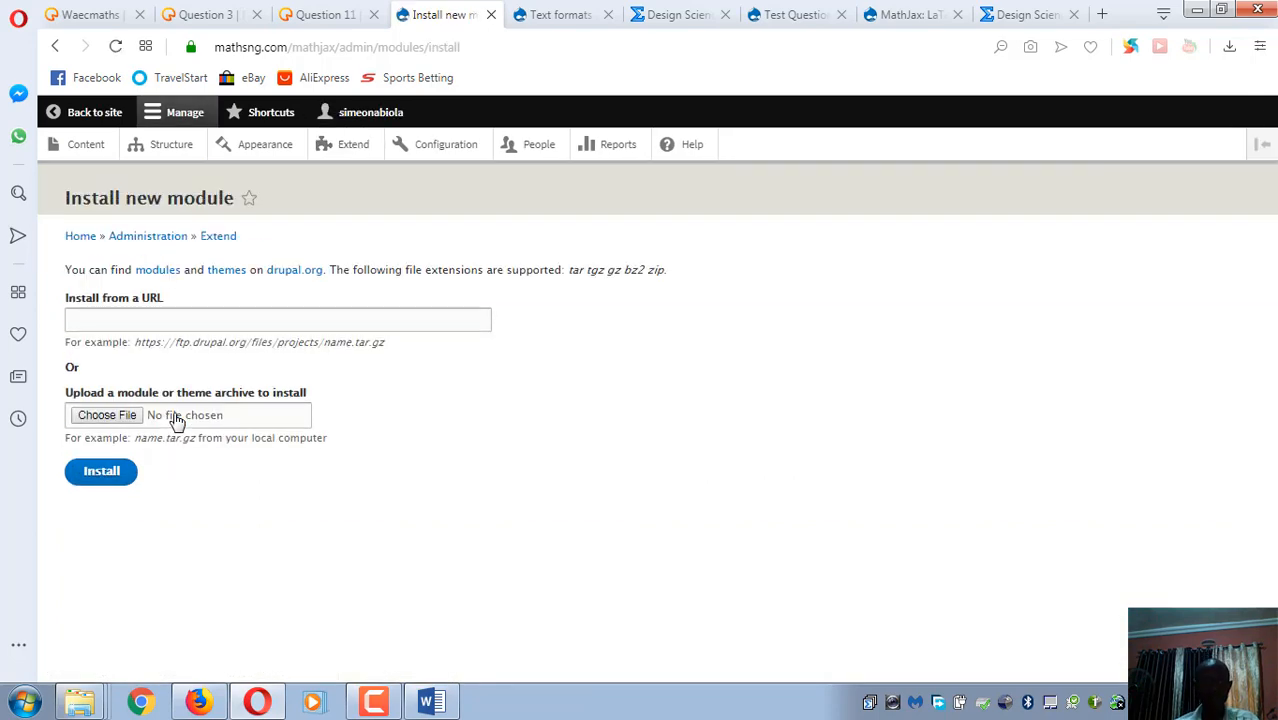
- Copy the link address of the MathJax 8.x-2.7 tar.gz download from drupal.org and return to the module installation form
click(905, 14)
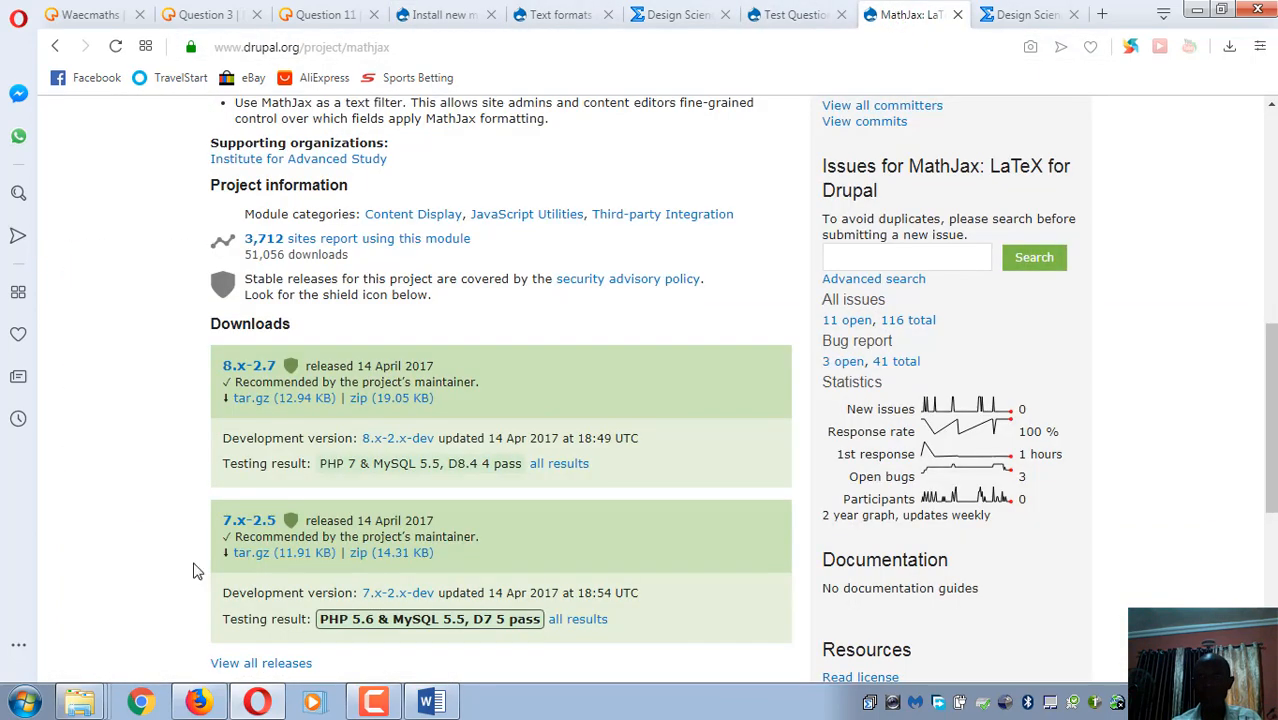
scroll(194, 567, down, 4)
scroll(245, 212, up, 1)
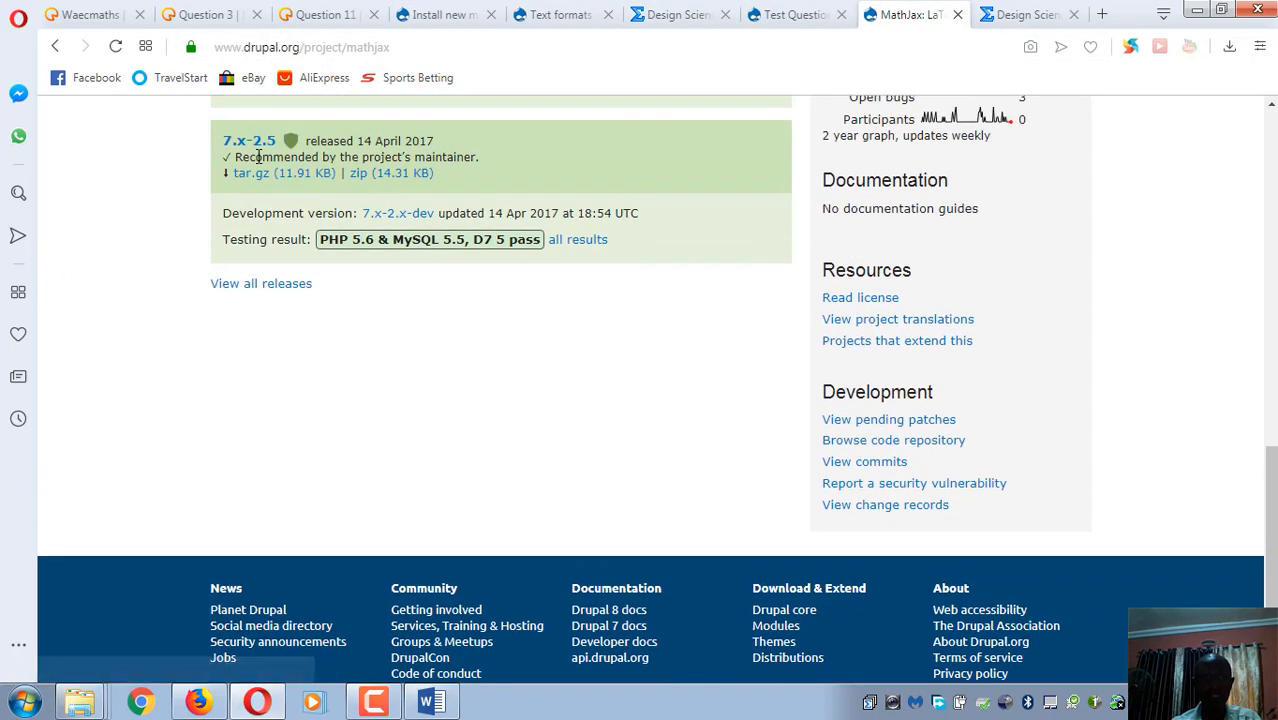
scroll(242, 212, up, 2)
right_click(274, 212)
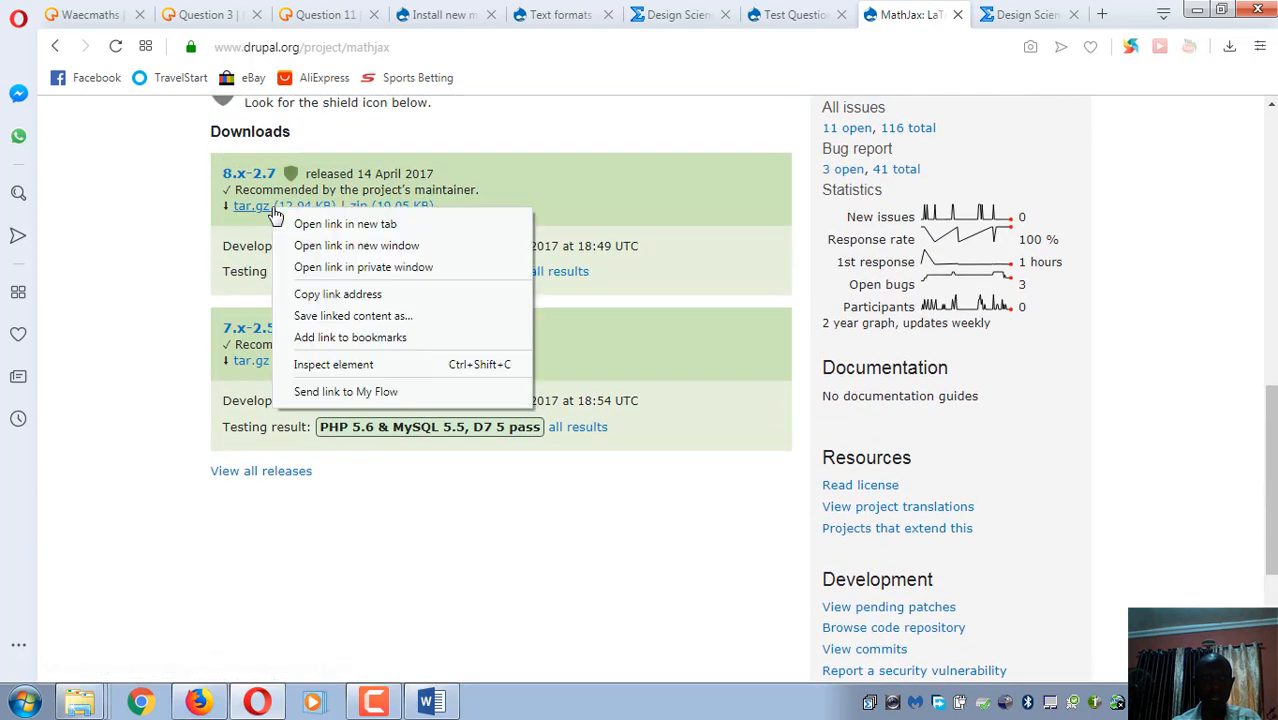
click(310, 296)
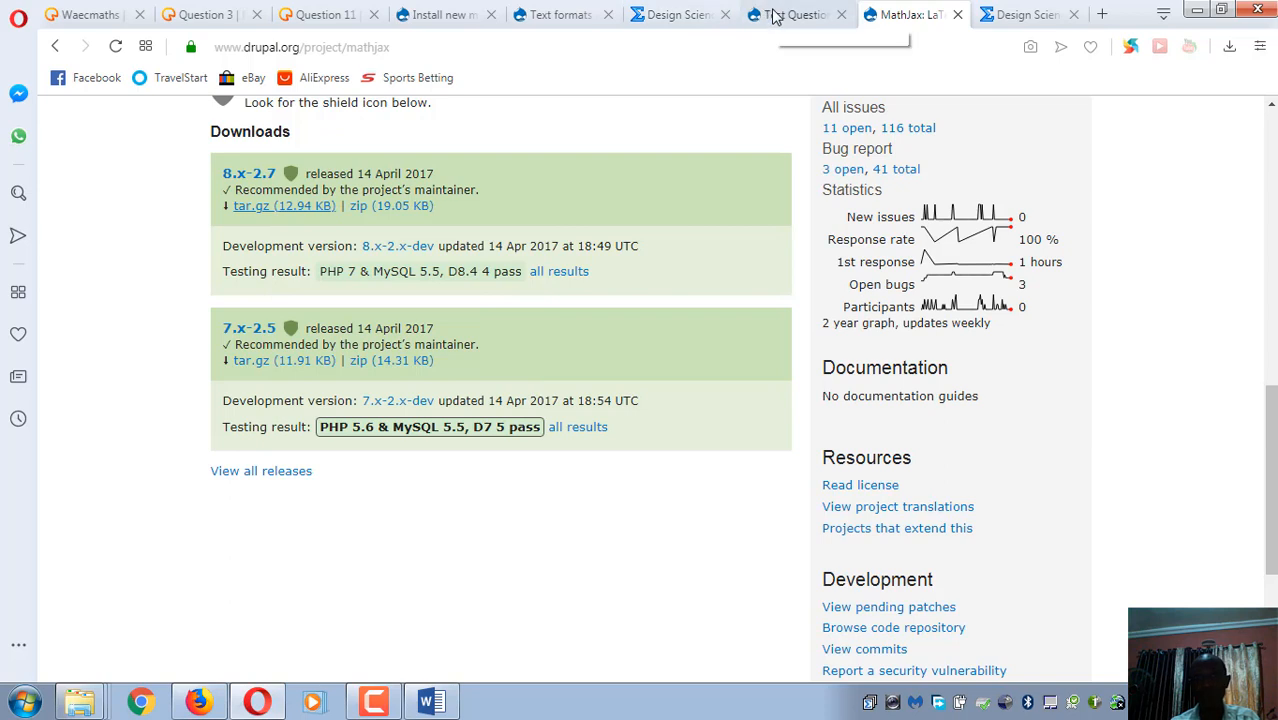
click(440, 14)
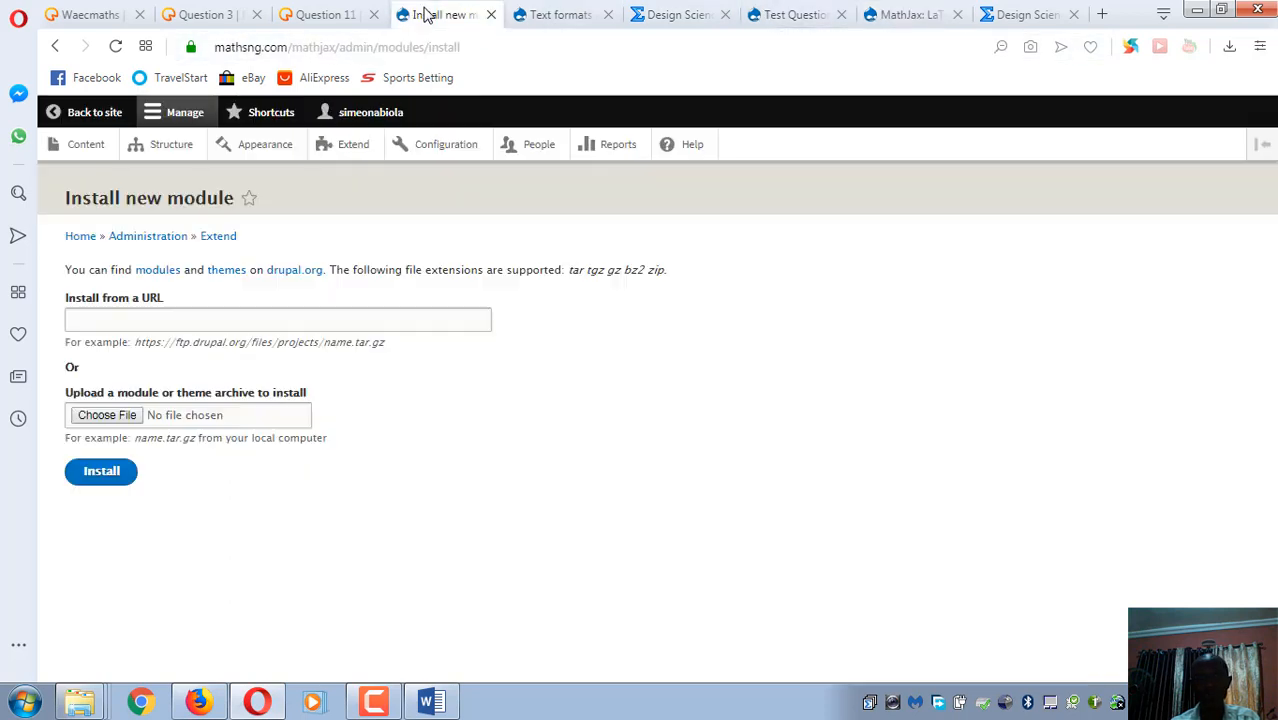
click(119, 319)
click(122, 362)
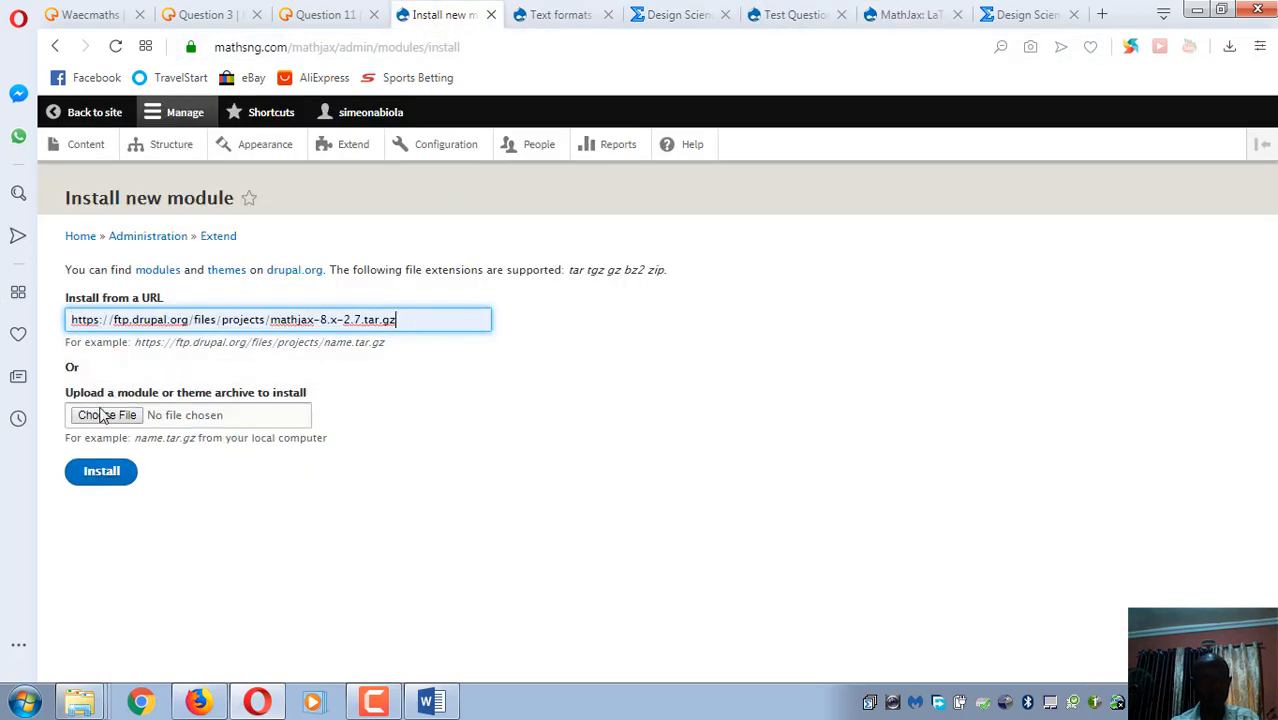
click(101, 472)
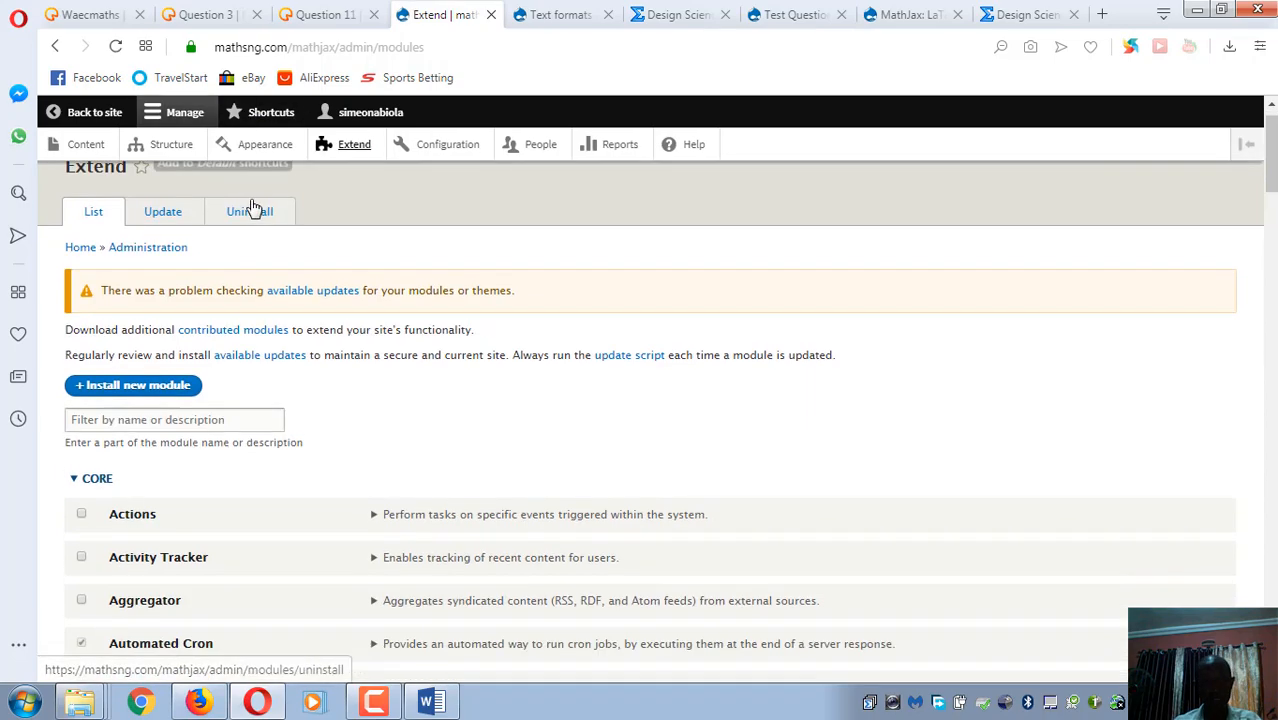
- Expand the MathJax entry in the site's module list, open its configuration page and examine the MathJax test and settings
scroll(200, 399, down, 15)
scroll(167, 560, down, 5)
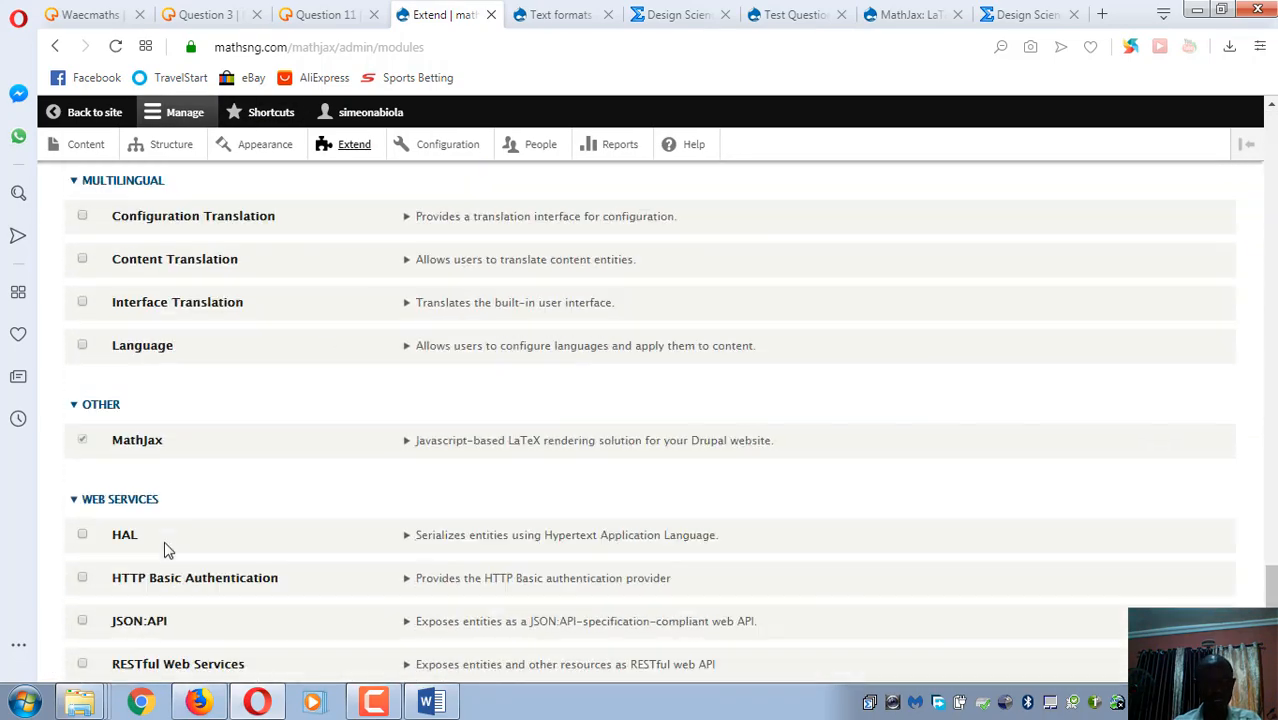
click(407, 446)
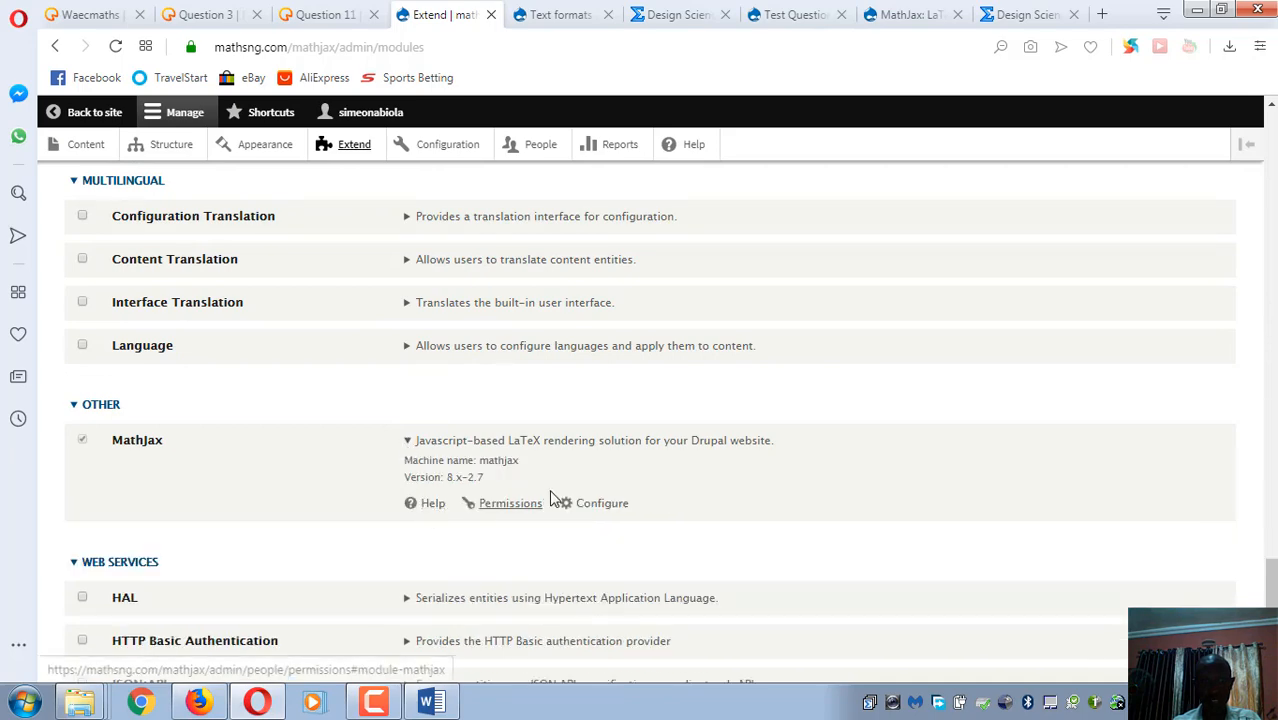
click(603, 504)
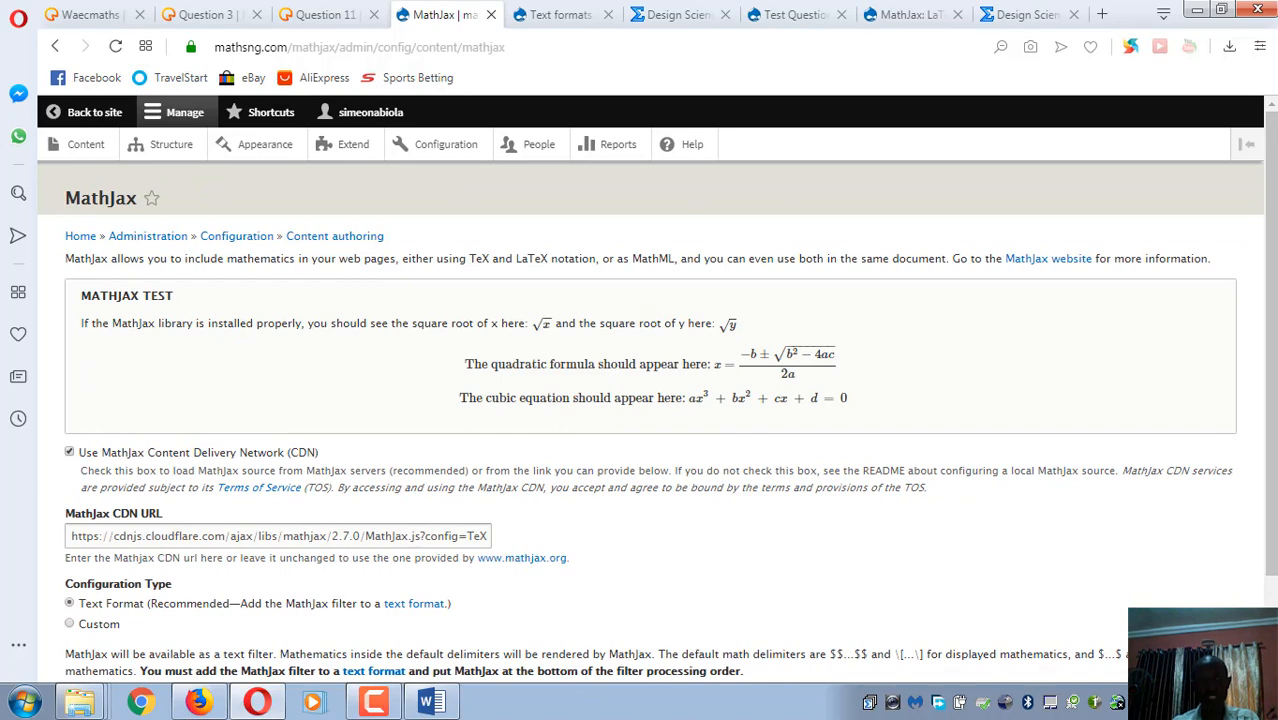
scroll(305, 228, down, 1)
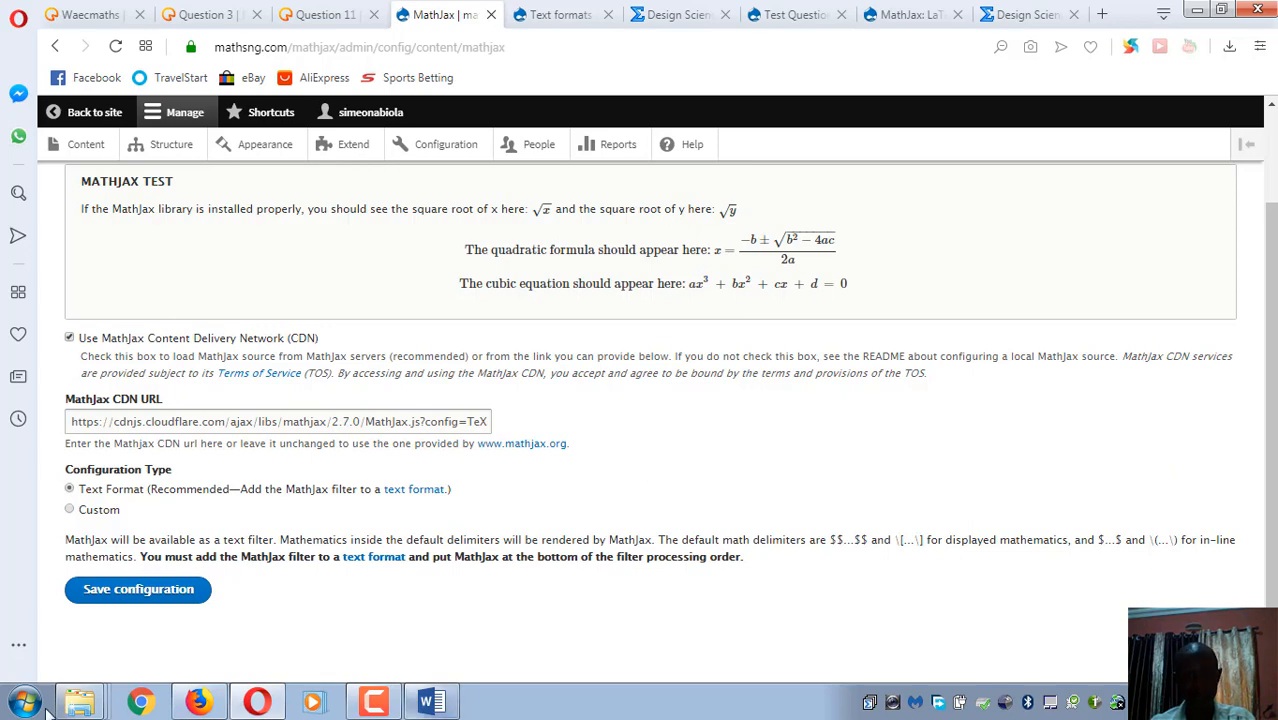
scroll(365, 311, up, 2)
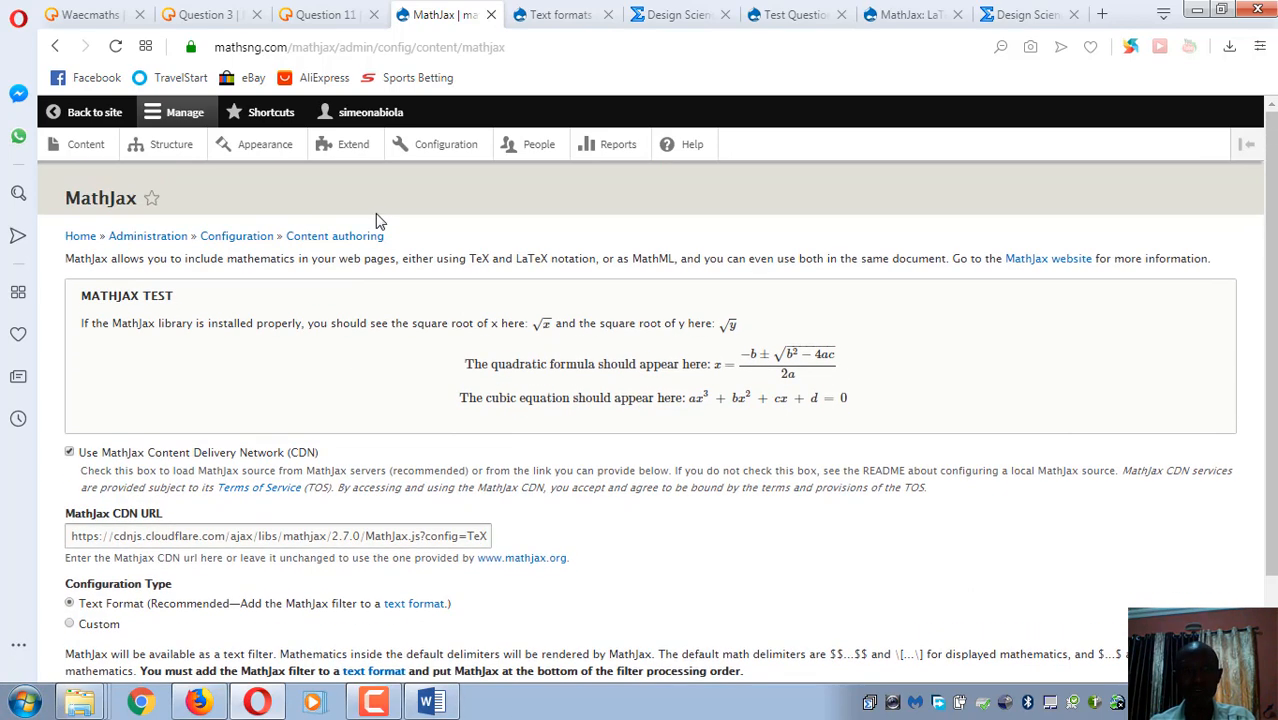
- Go to the site's Text formats and editors configuration page
click(325, 244)
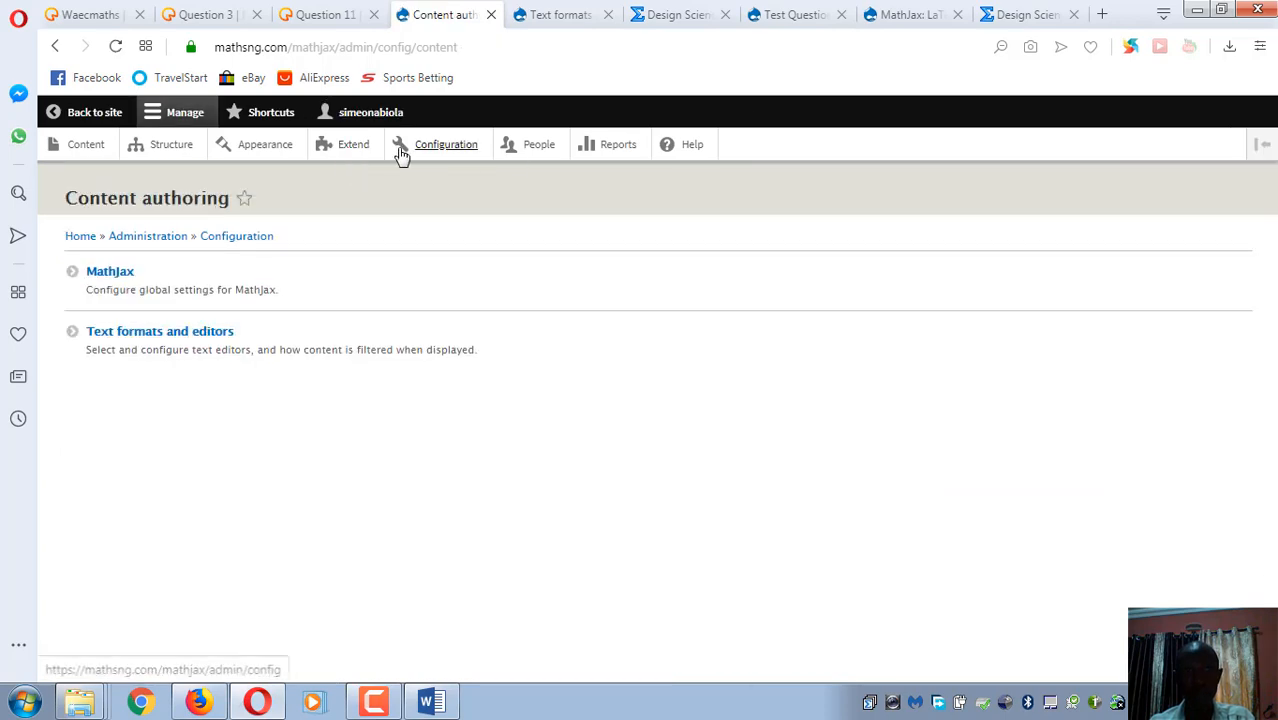
click(441, 148)
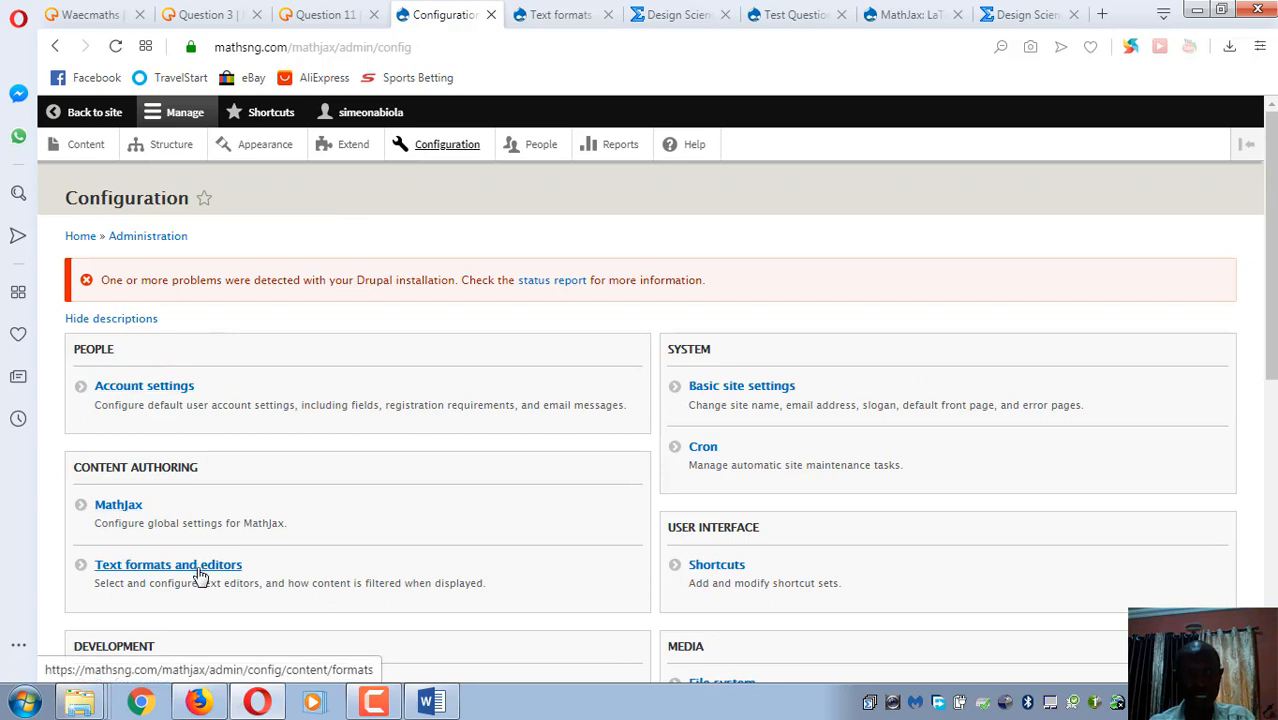
click(200, 570)
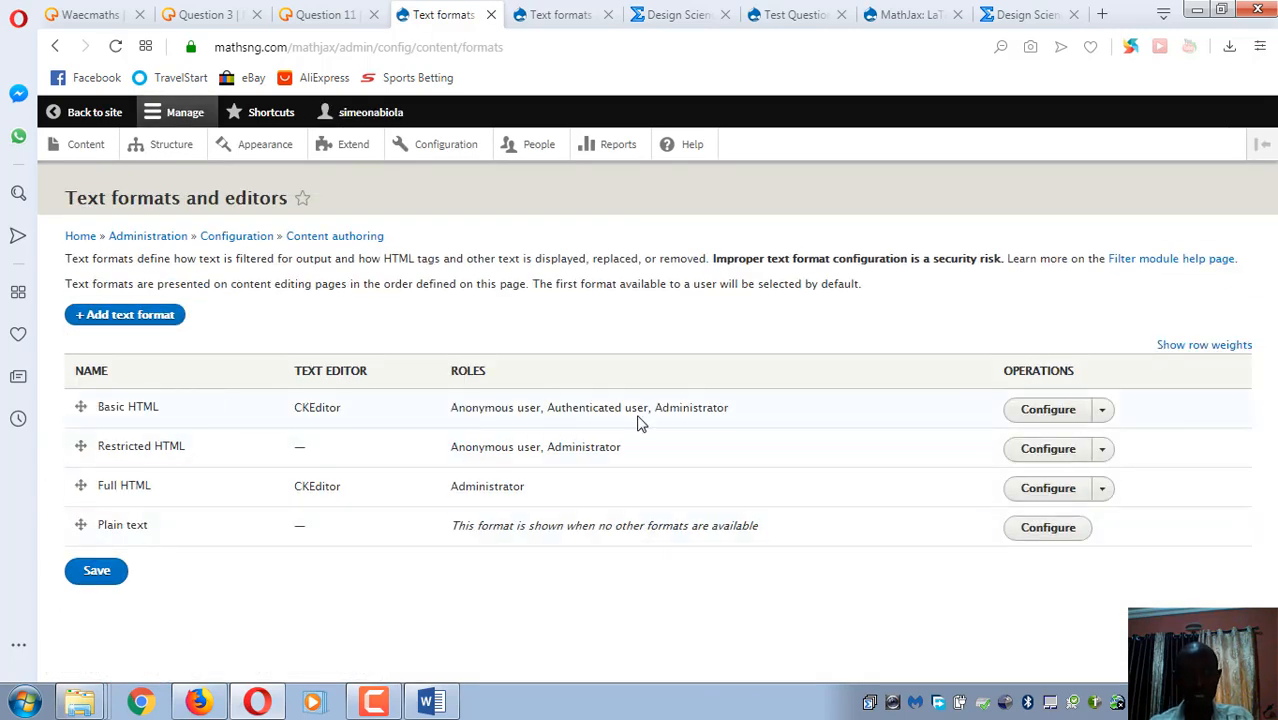
- Enable the MathJax filter for the Basic HTML text format and save its configuration
click(1056, 413)
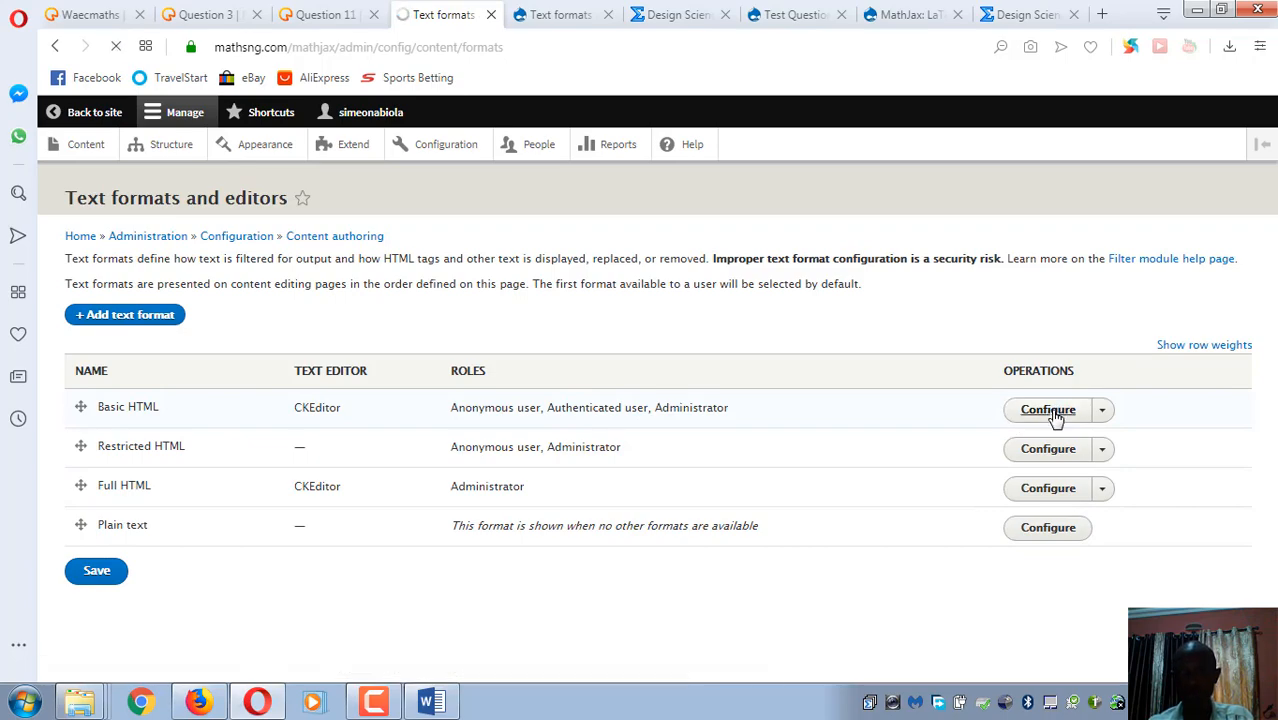
scroll(300, 423, down, 10)
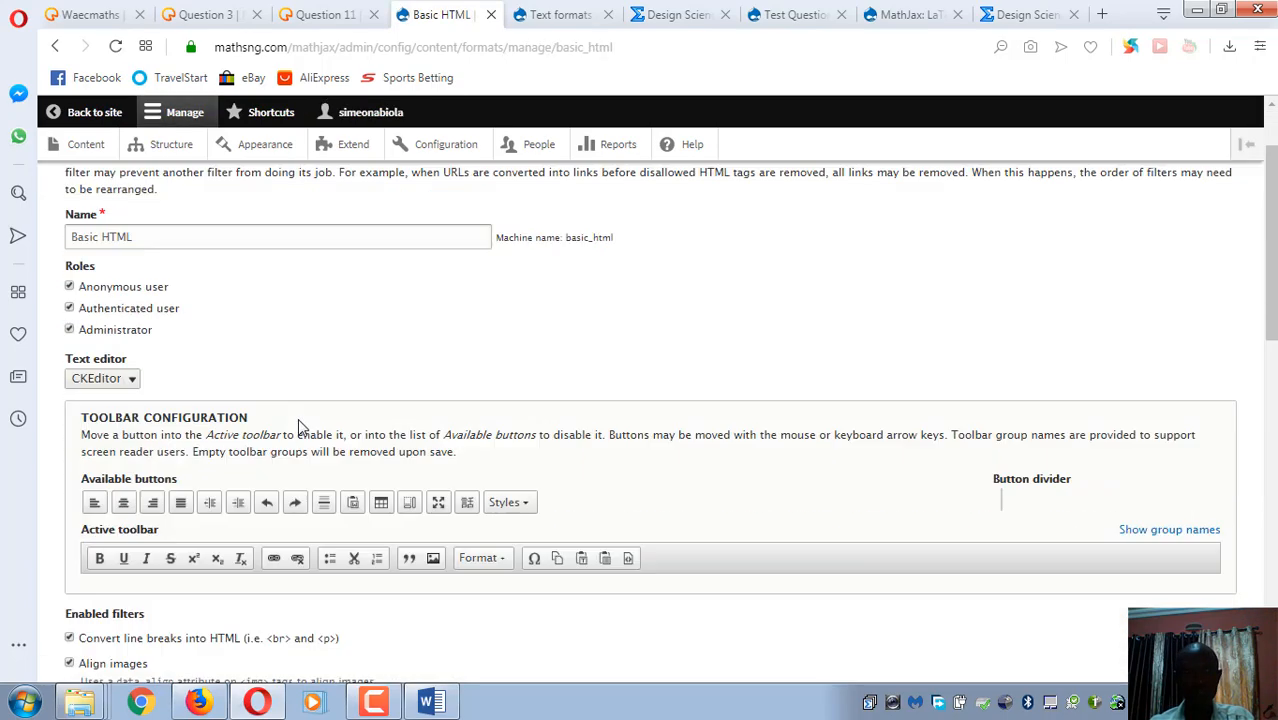
scroll(245, 487, down, 5)
scroll(110, 410, up, 7)
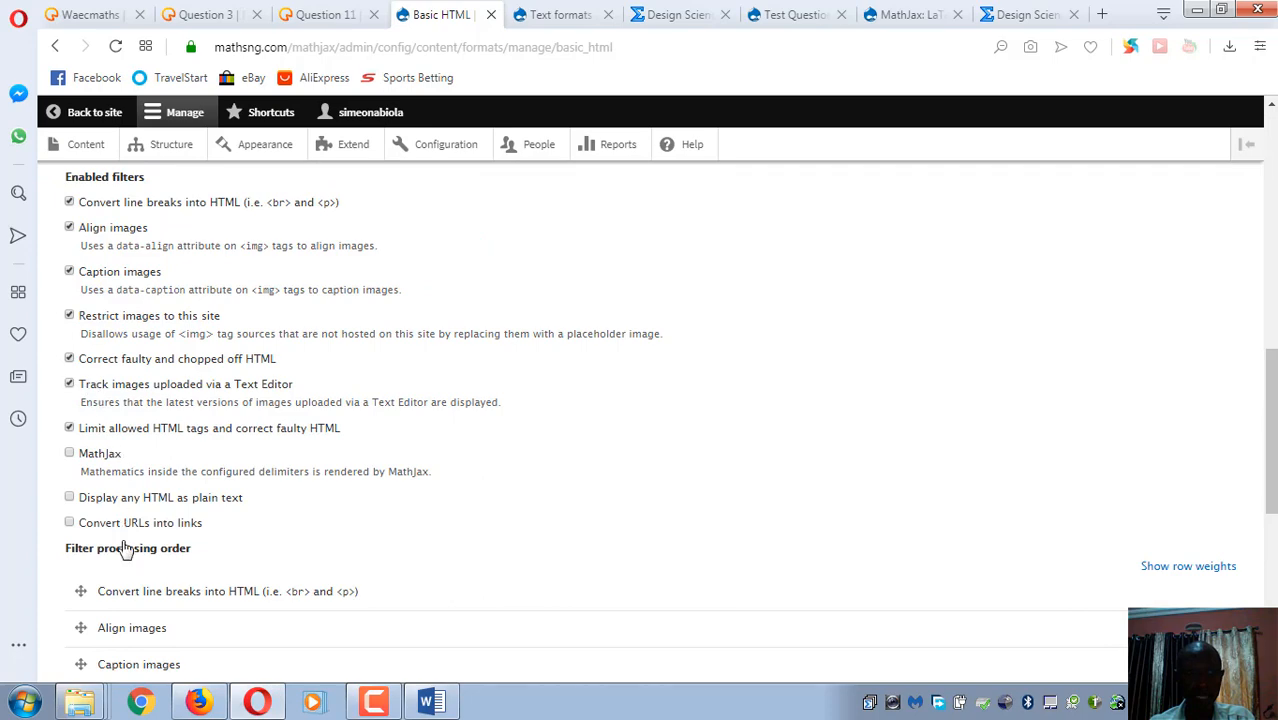
scroll(82, 468, down, 1)
scroll(80, 440, down, 1)
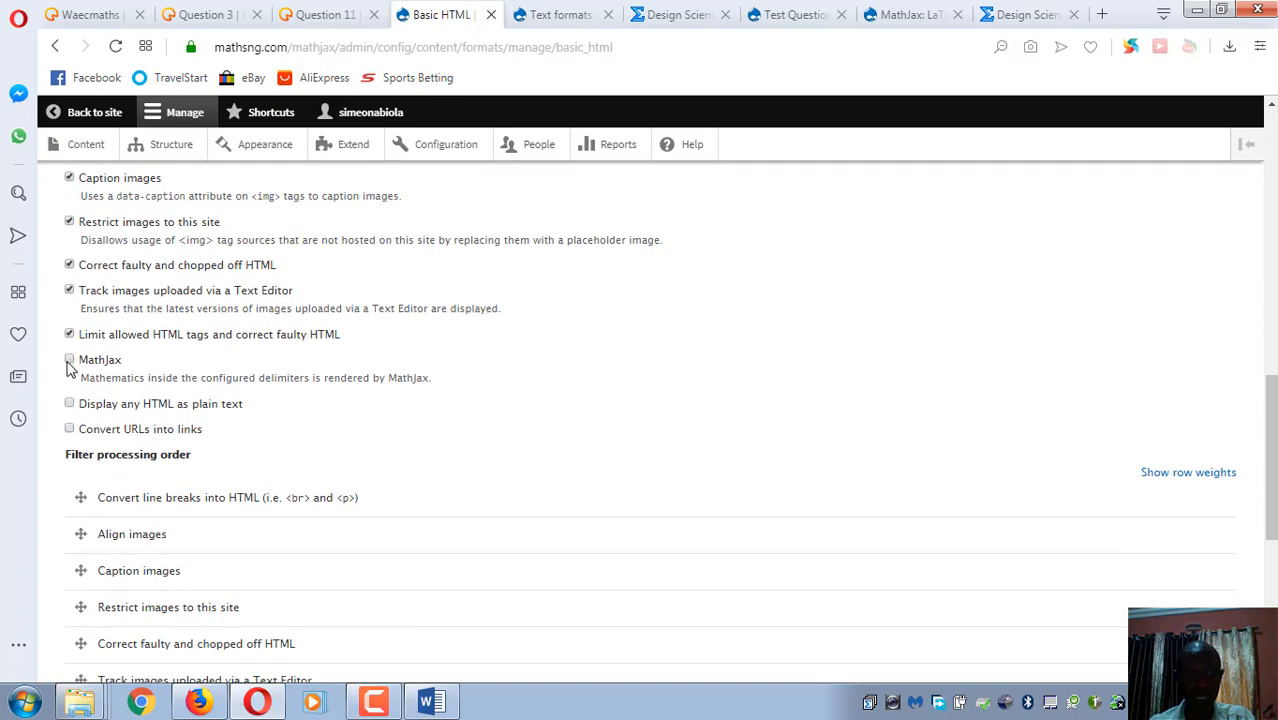
click(69, 361)
scroll(70, 420, down, 5)
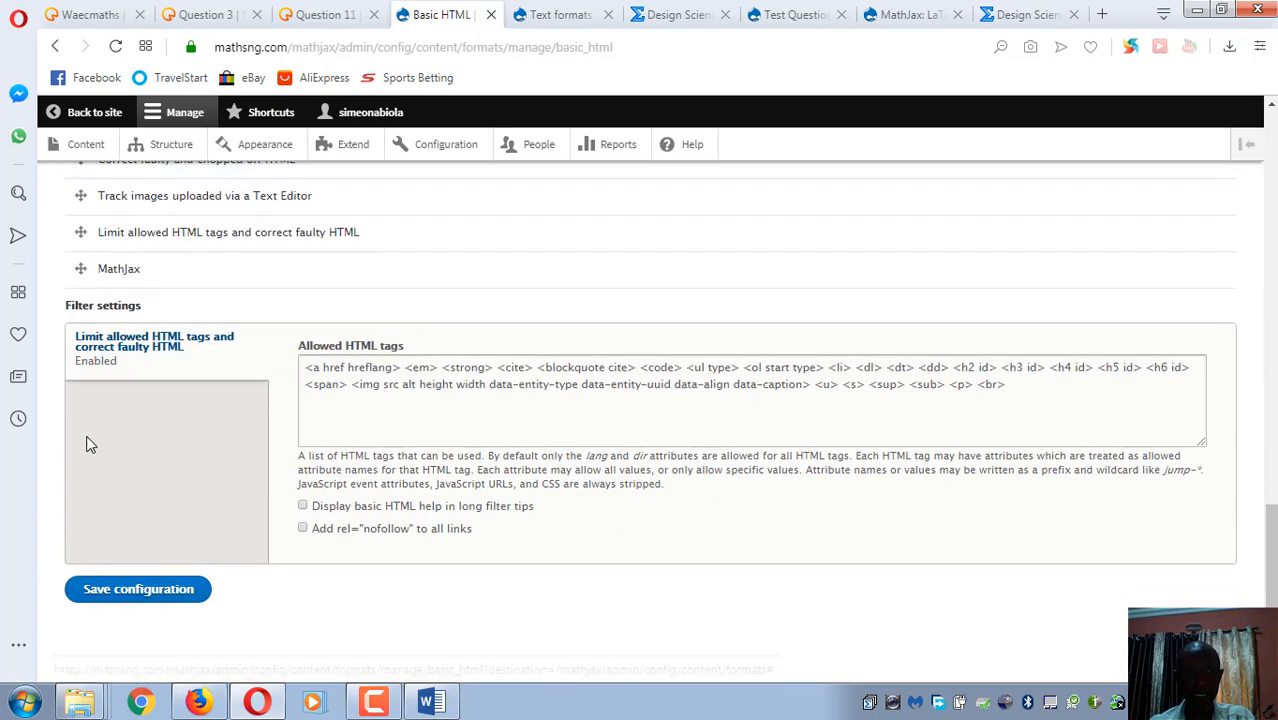
click(155, 592)
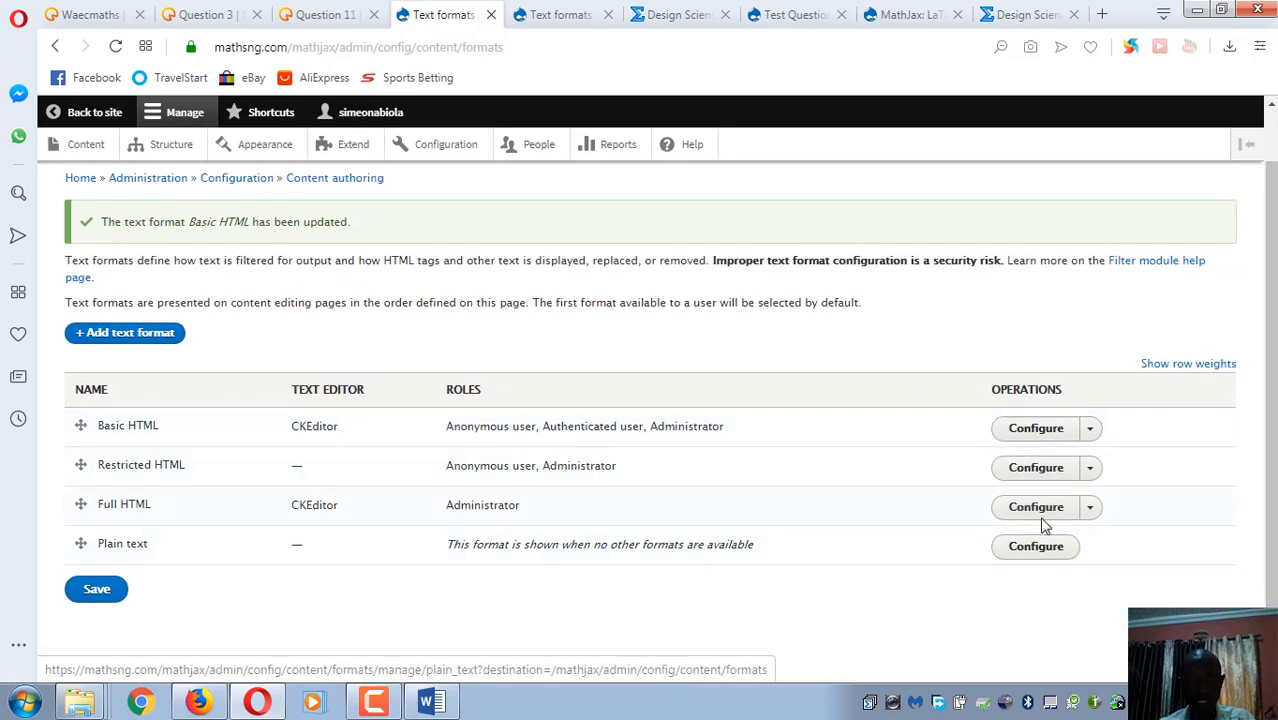
- Switch the MathJax filter off and on again for the Full HTML text format and save its configuration
click(1040, 510)
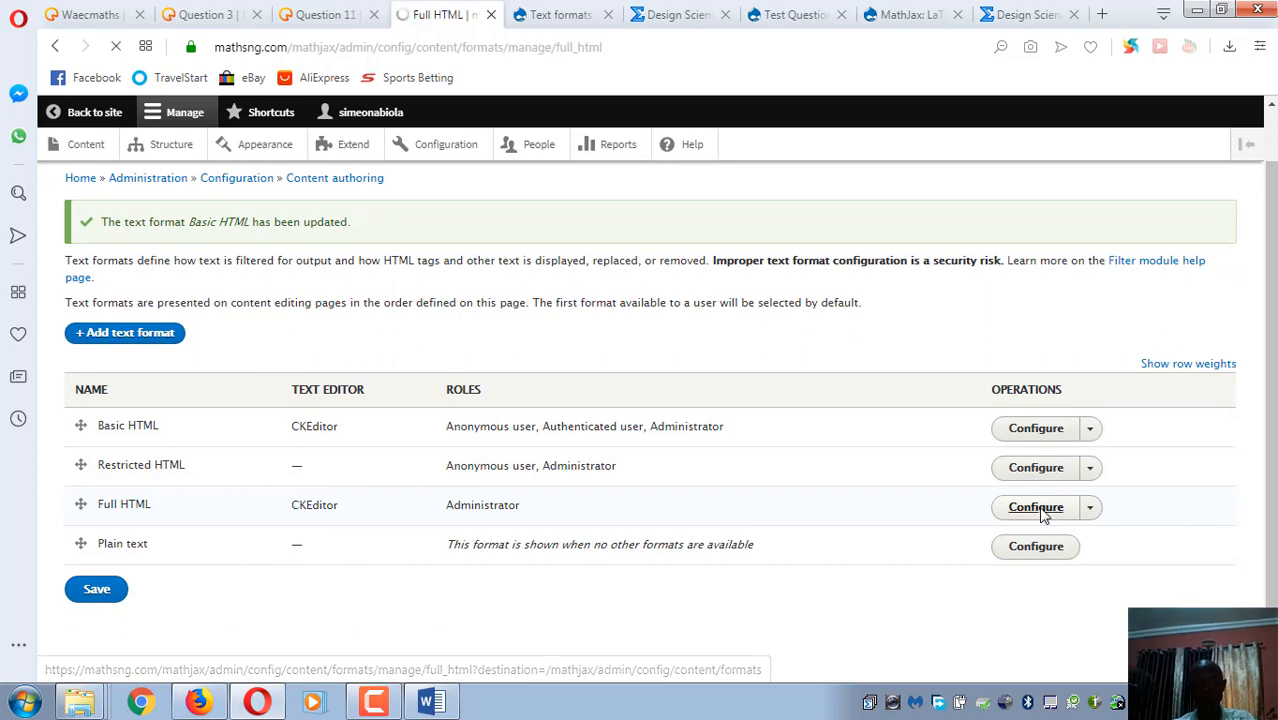
scroll(1001, 502, down, 15)
scroll(155, 316, down, 2)
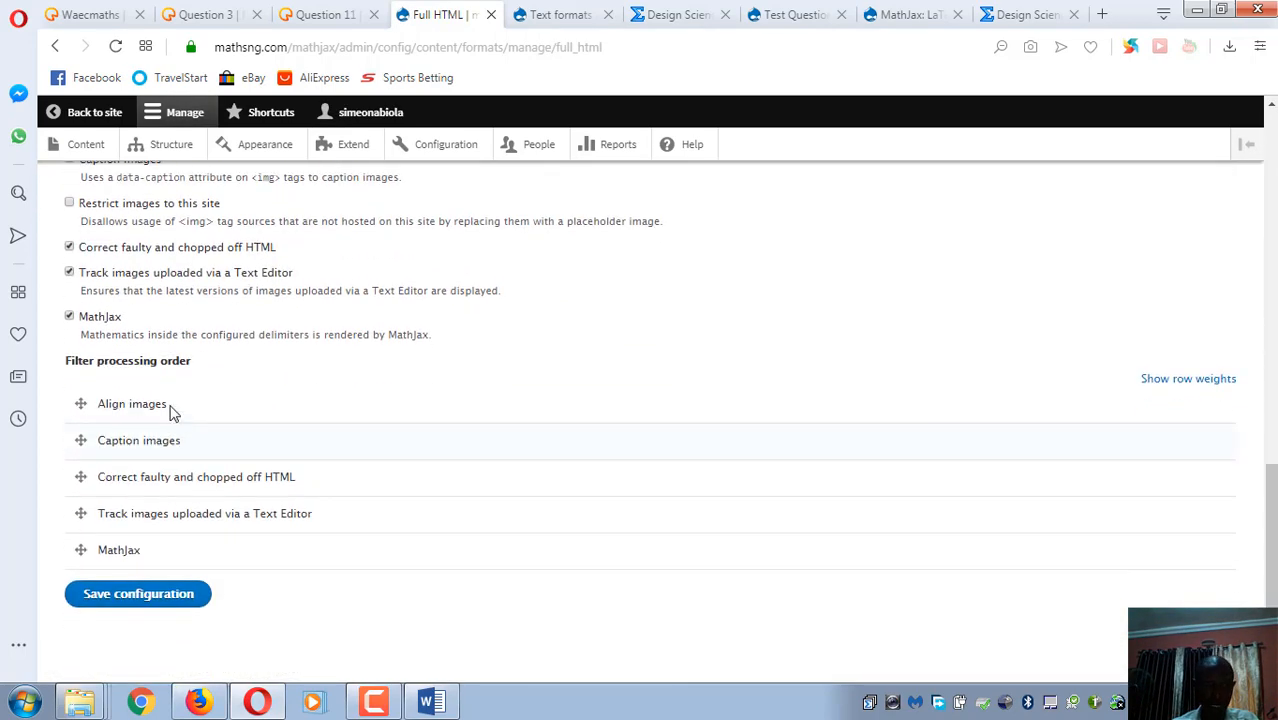
click(69, 317)
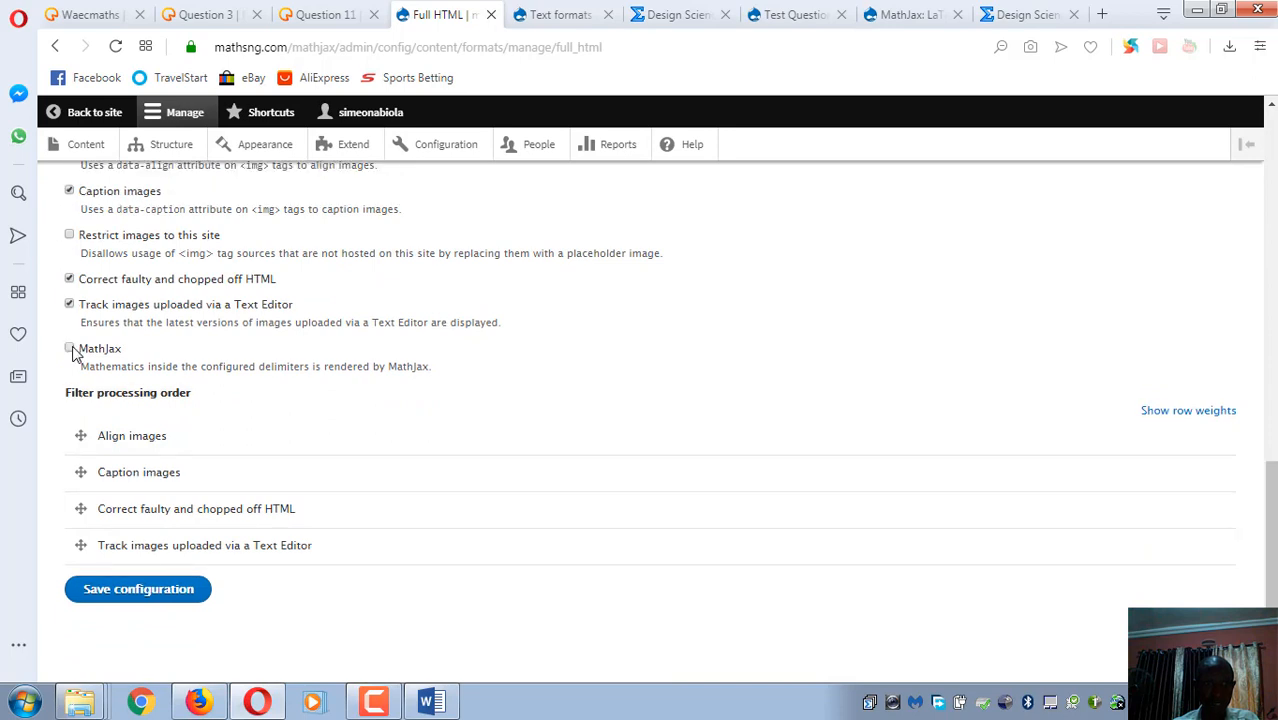
click(70, 349)
click(180, 595)
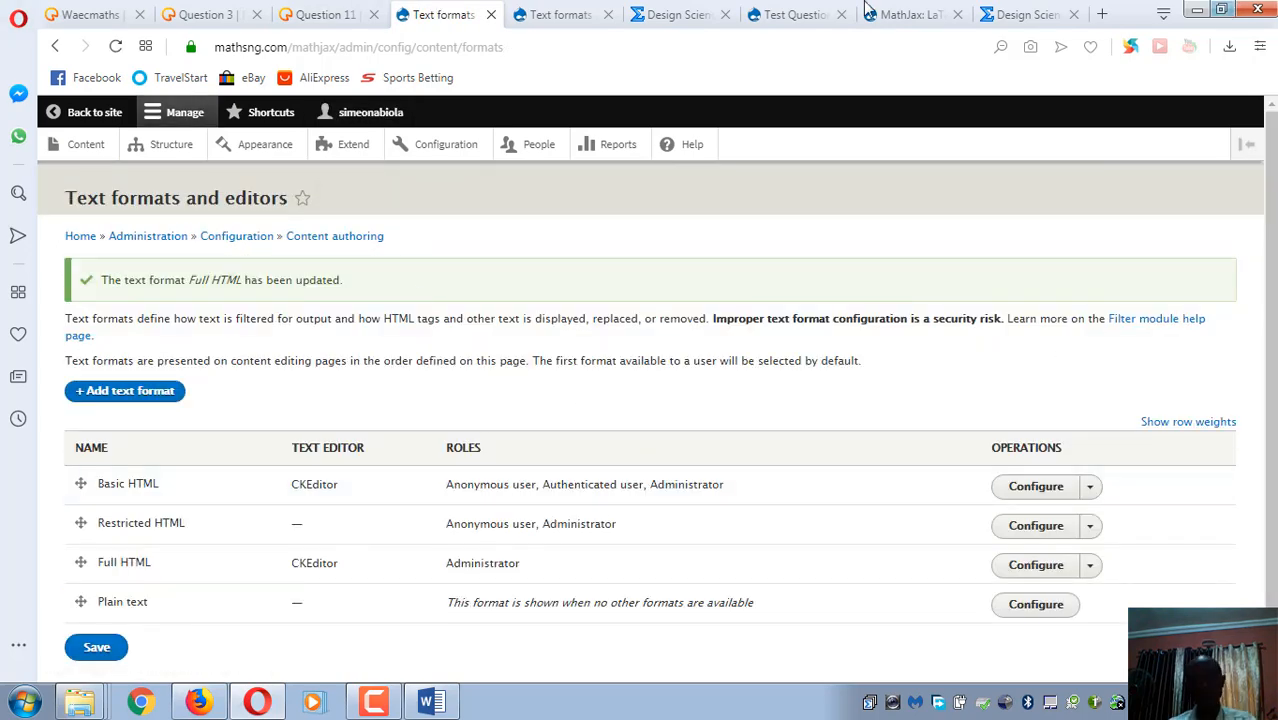
- Open Test Question 1 from the mathjax site's content list in a new tab and view its published equations
click(545, 14)
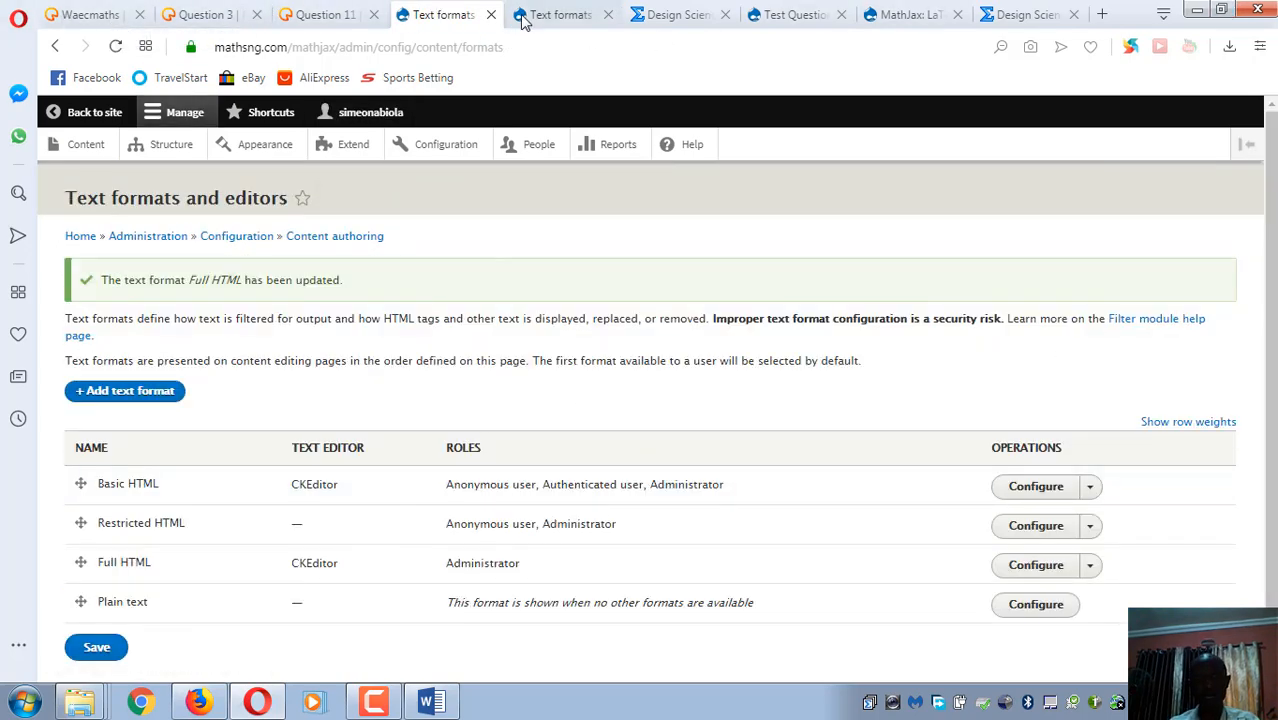
click(420, 12)
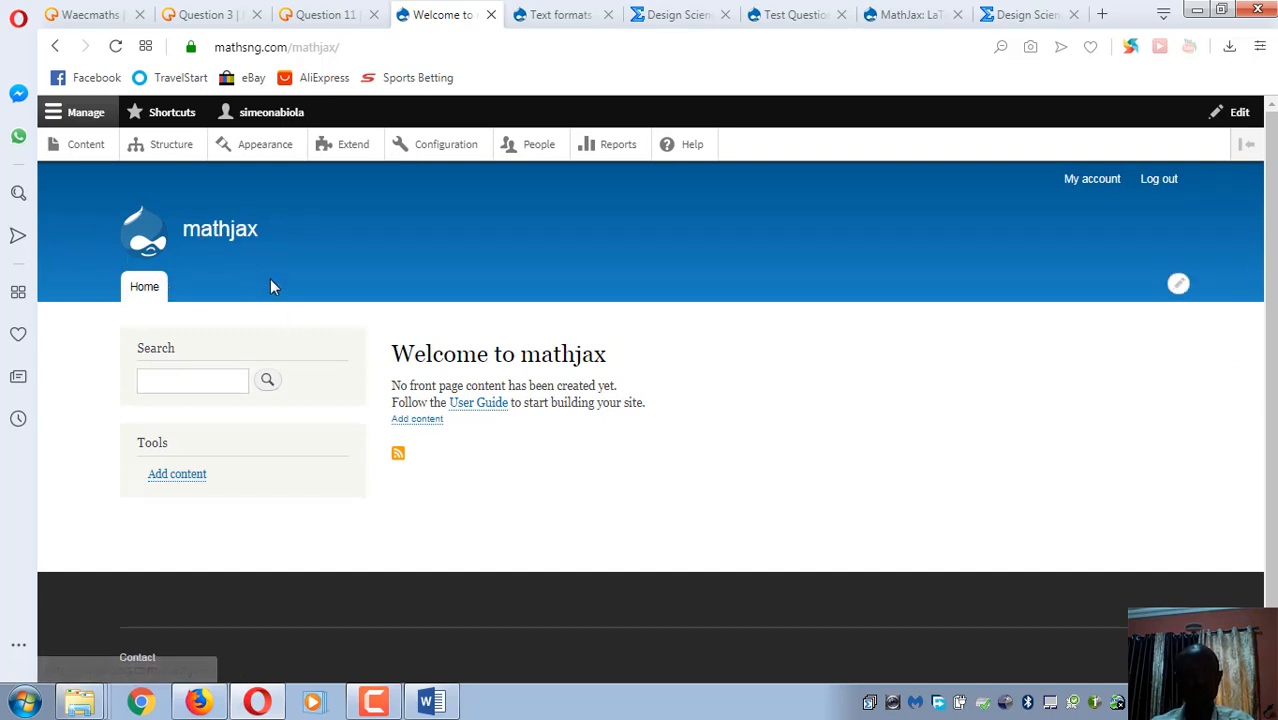
click(80, 151)
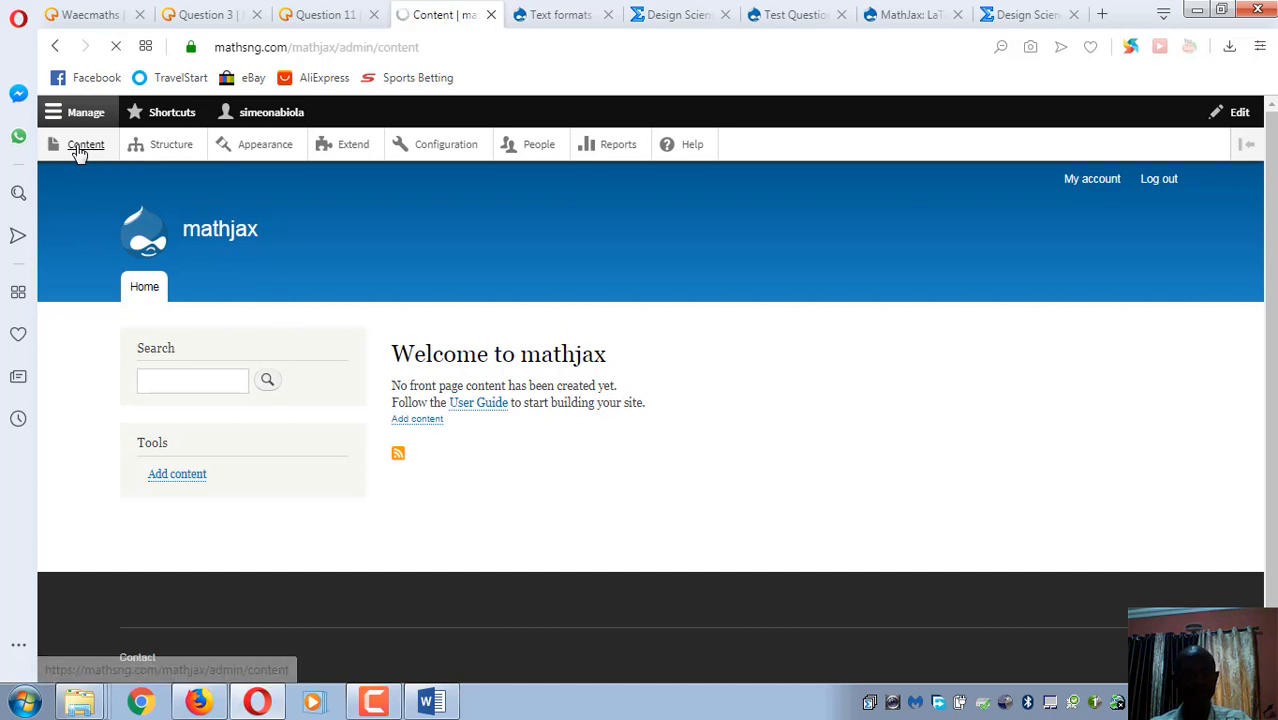
scroll(363, 485, down, 1)
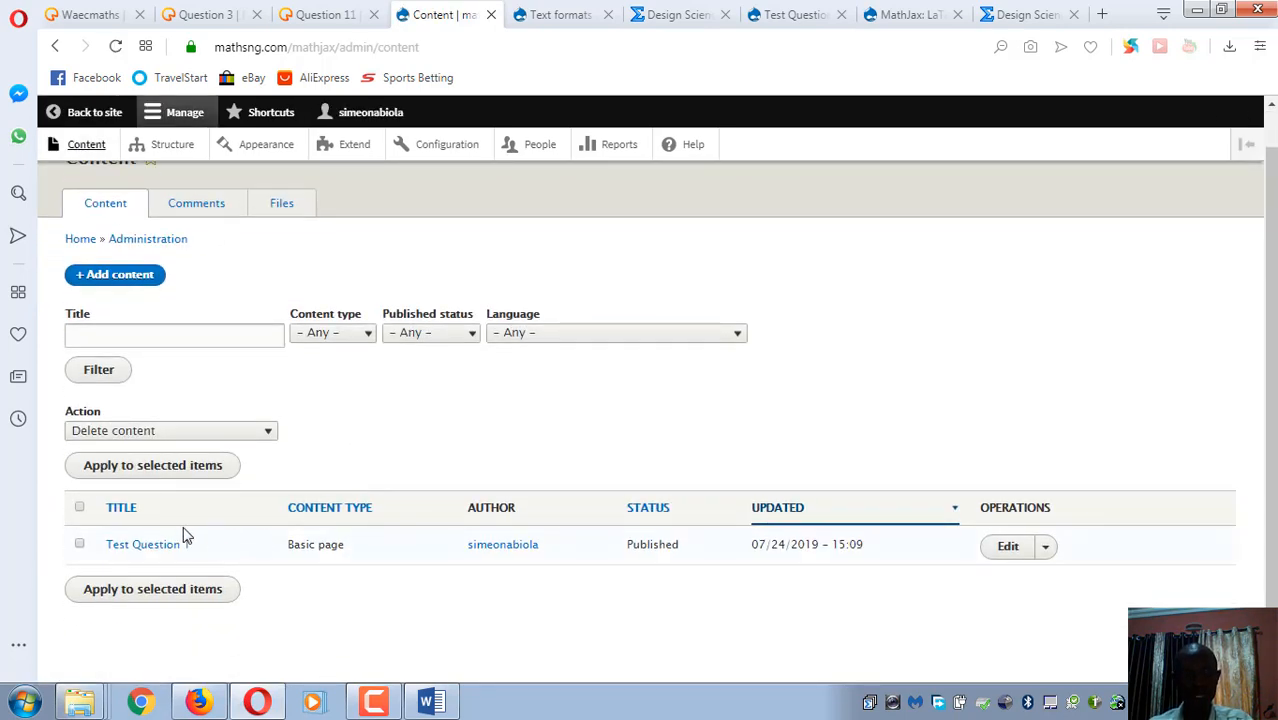
right_click(158, 549)
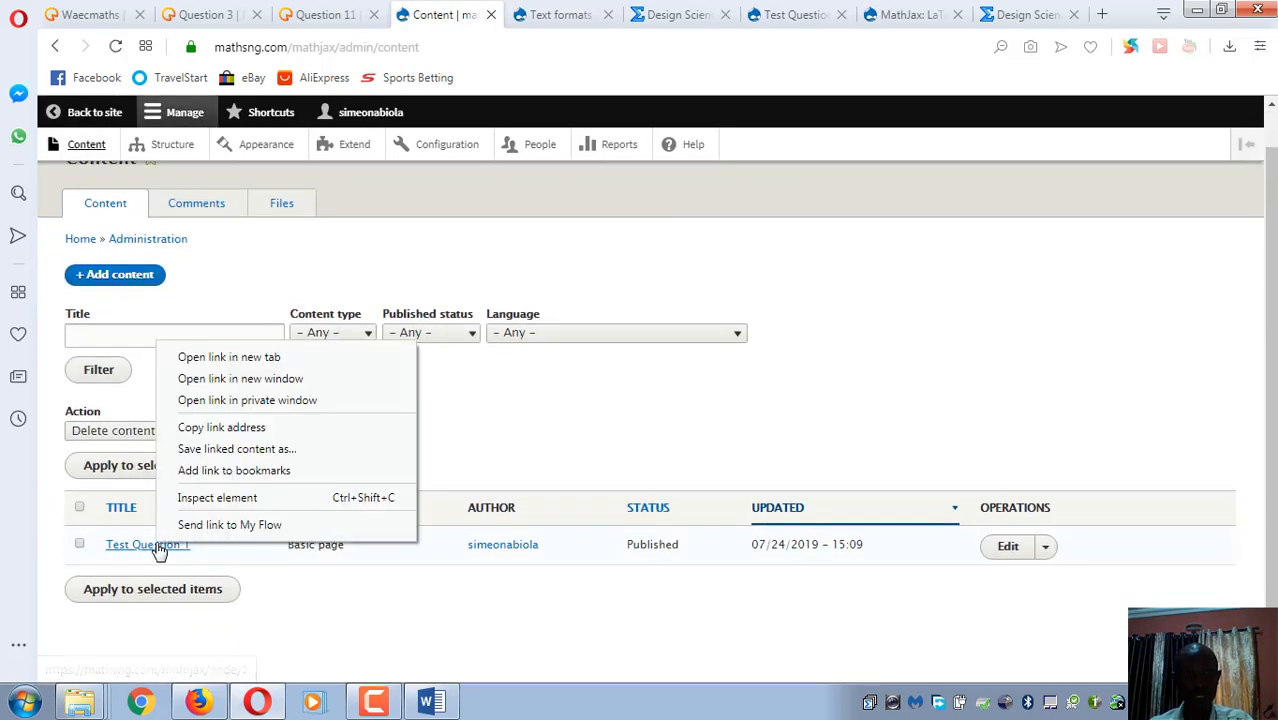
click(187, 361)
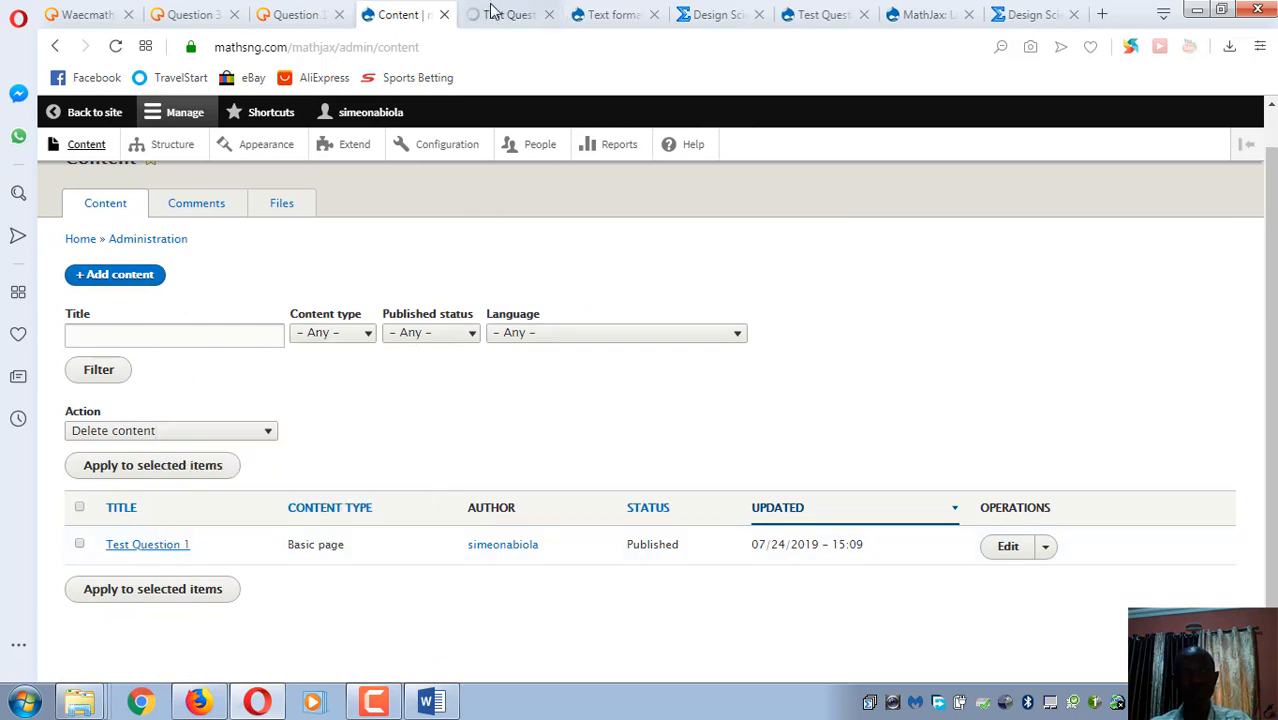
click(490, 16)
scroll(480, 416, down, 2)
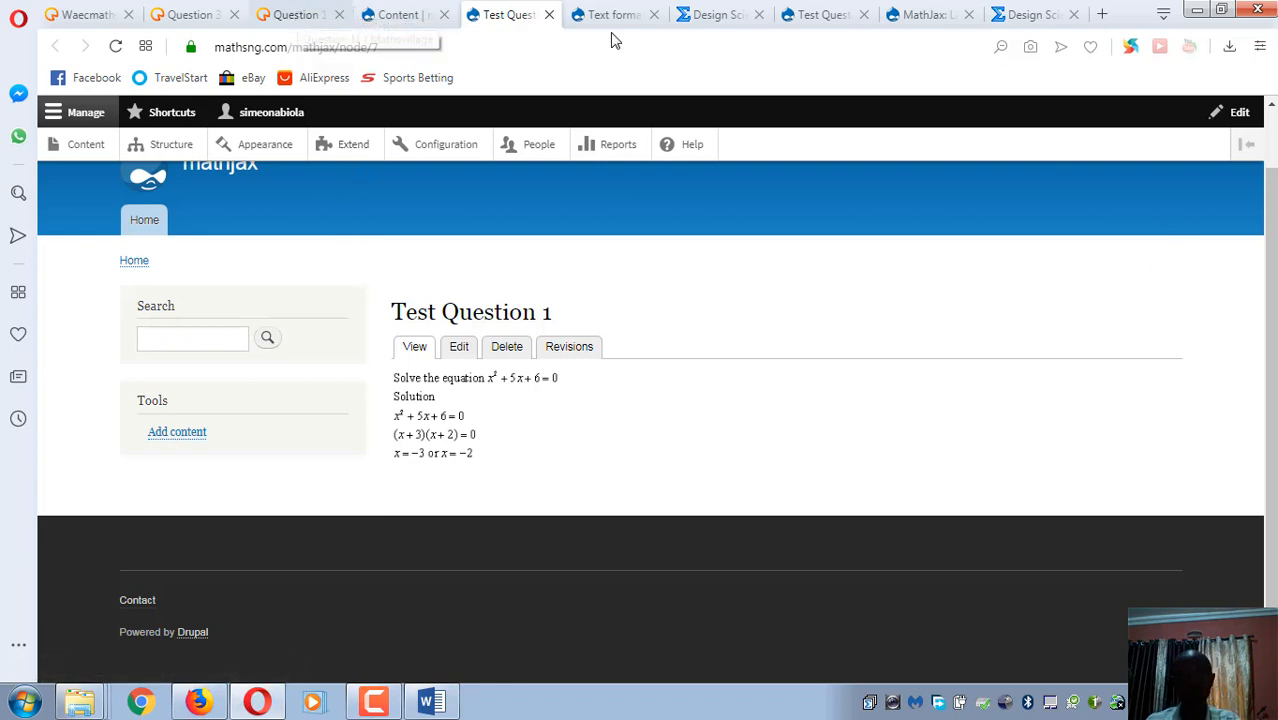
- Switch to Word and convert the equation in the "Solve the equation" line to TeX with Toggle TeX
click(633, 18)
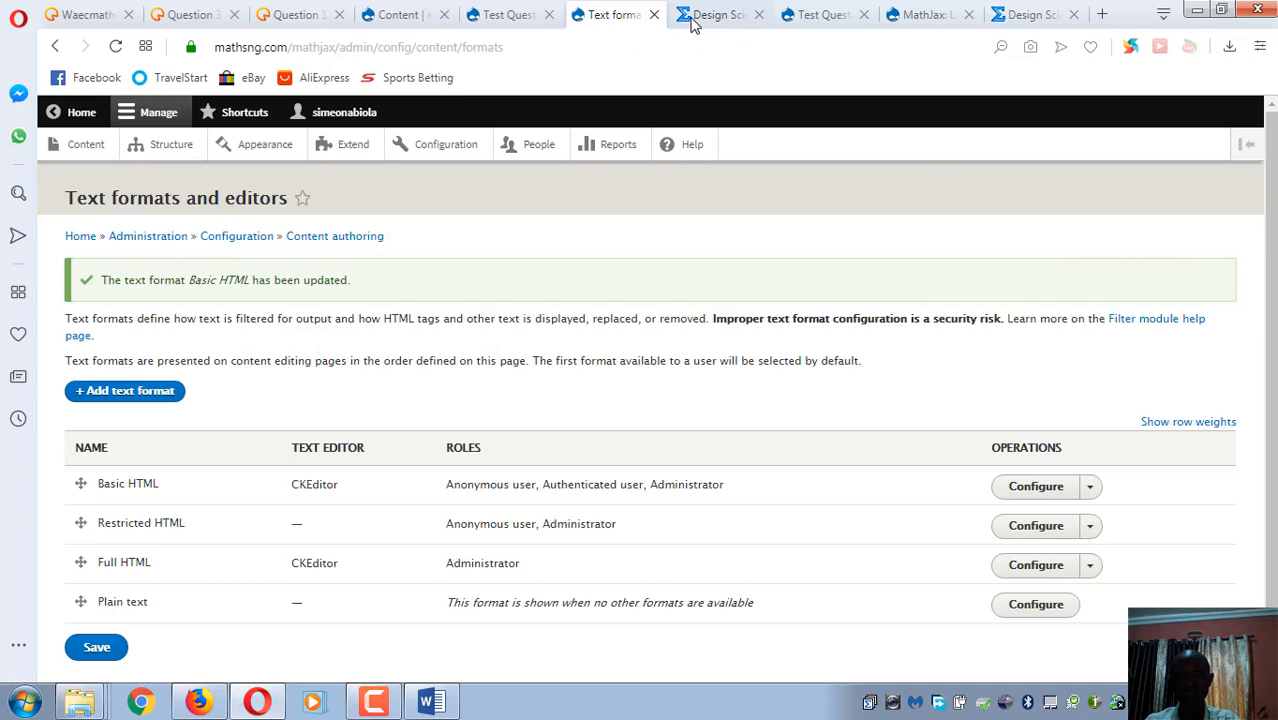
click(806, 17)
click(921, 17)
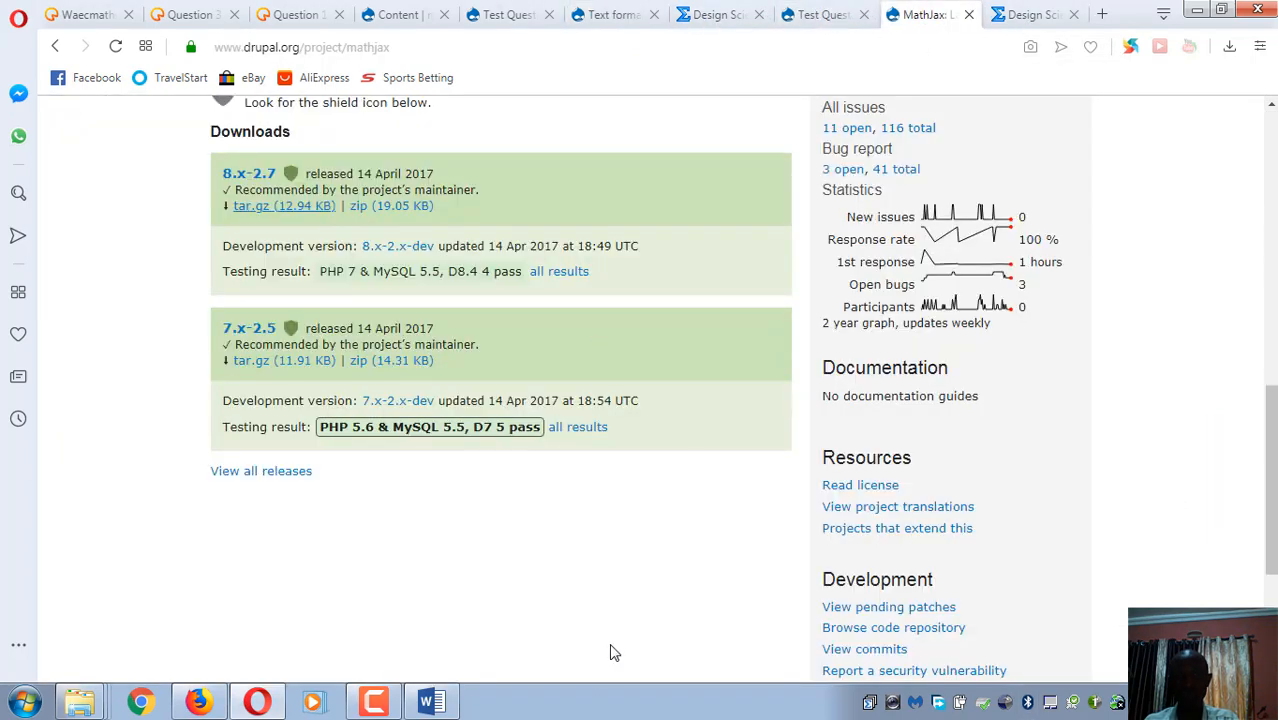
click(448, 698)
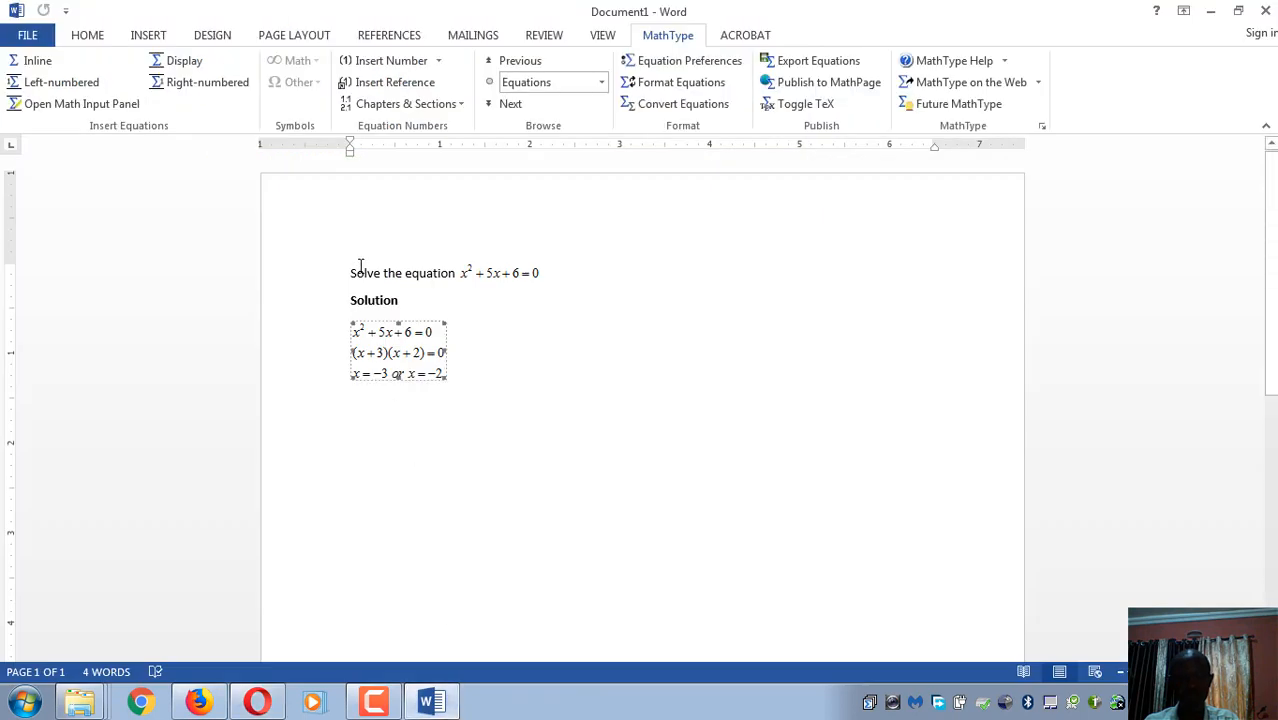
mouse_move(352, 271)
mouse_down()
mouse_move(553, 275)
mouse_move(365, 268)
mouse_up()
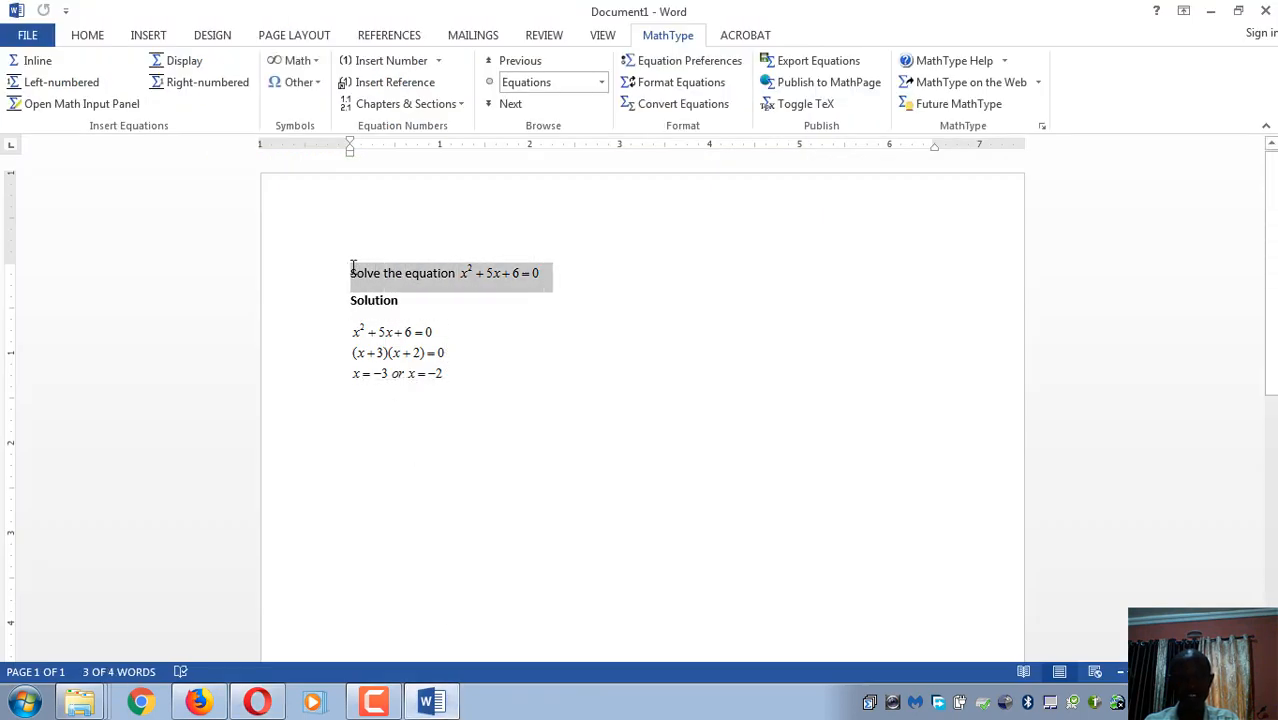
click(803, 108)
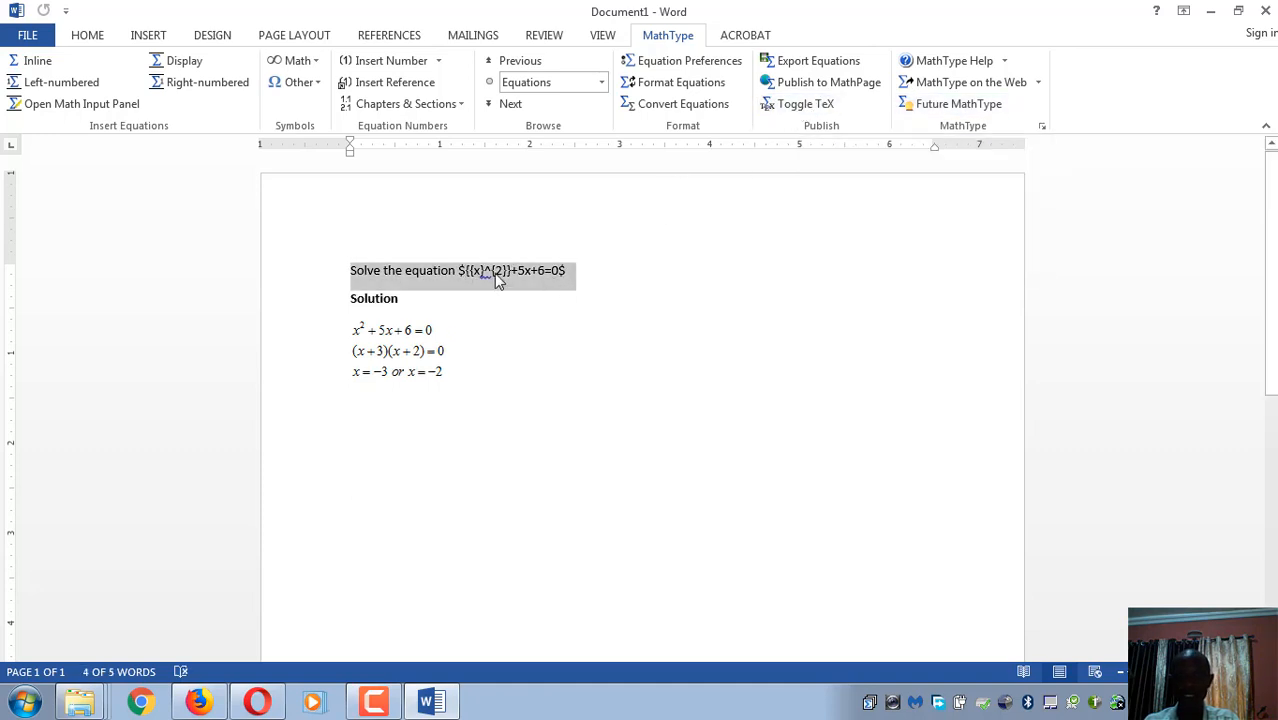
- Copy the selected "Solve the equation" line with its TeX code and switch to Opera
right_click(494, 273)
click(538, 309)
key(alt+Tab)
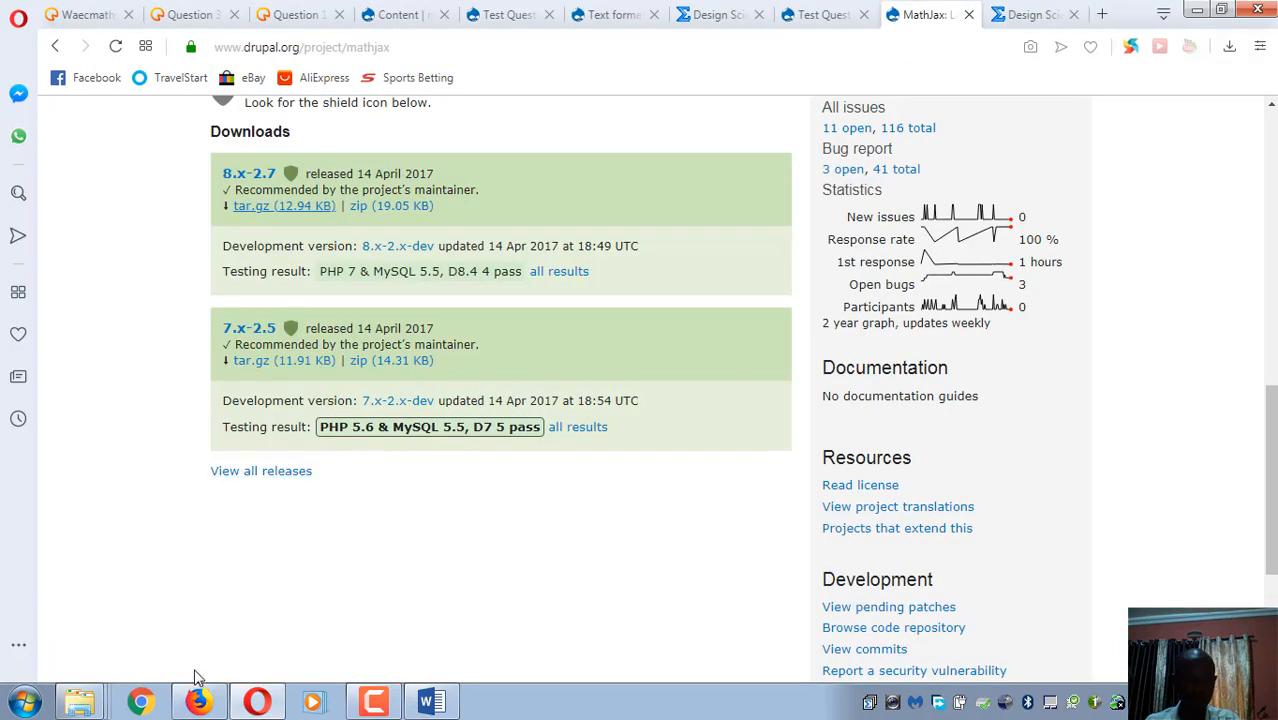
click(272, 704)
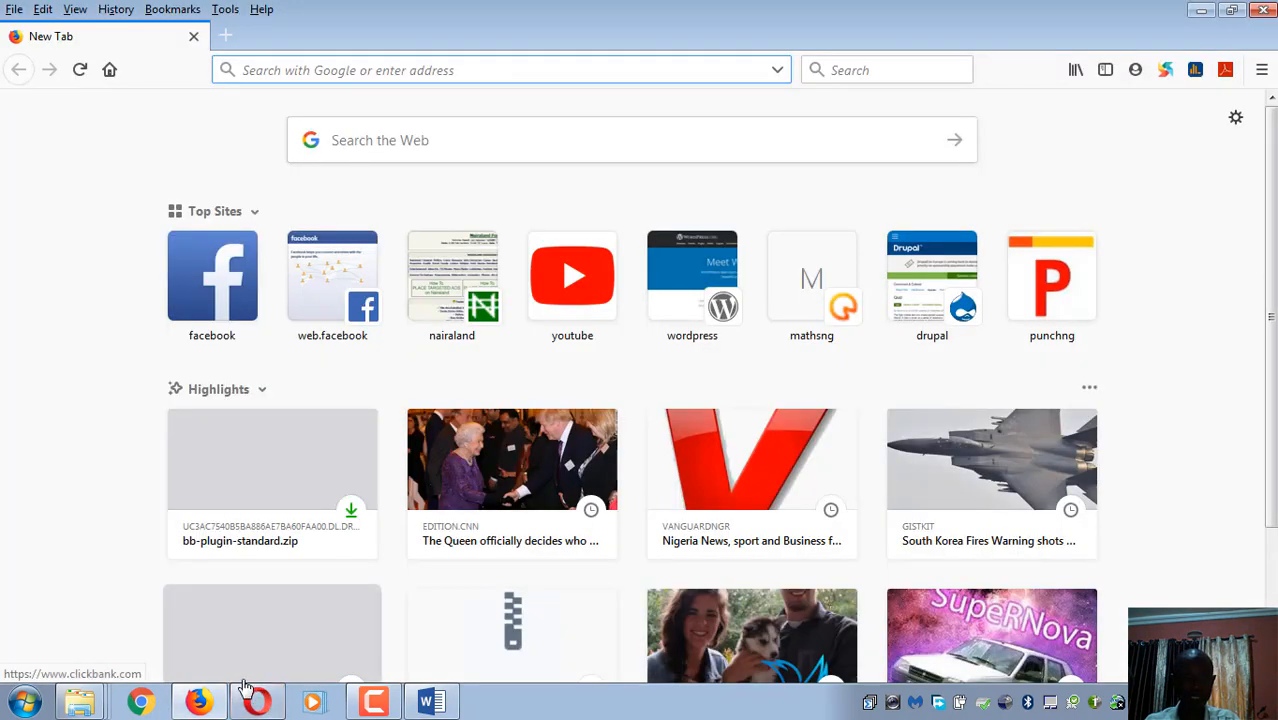
click(256, 704)
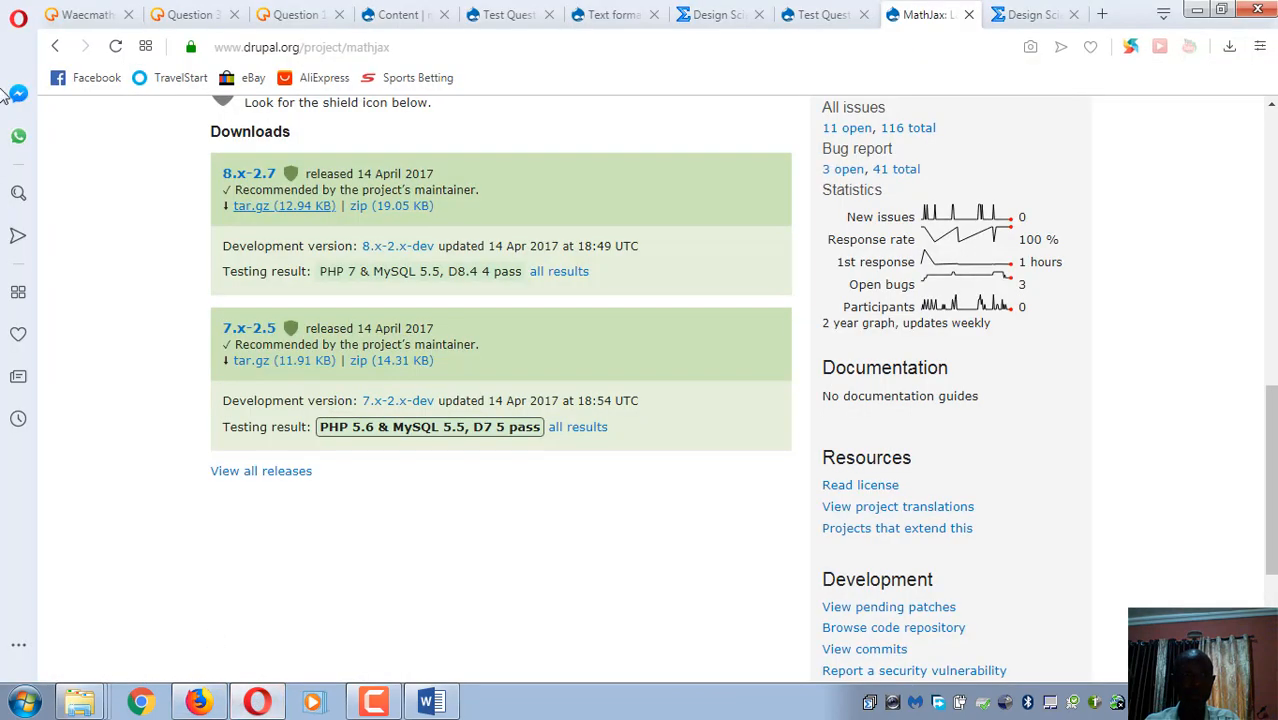
- Close the MathJax project page and start a new Basic page from the mathjax site's content list
scroll(300, 120, up, 5)
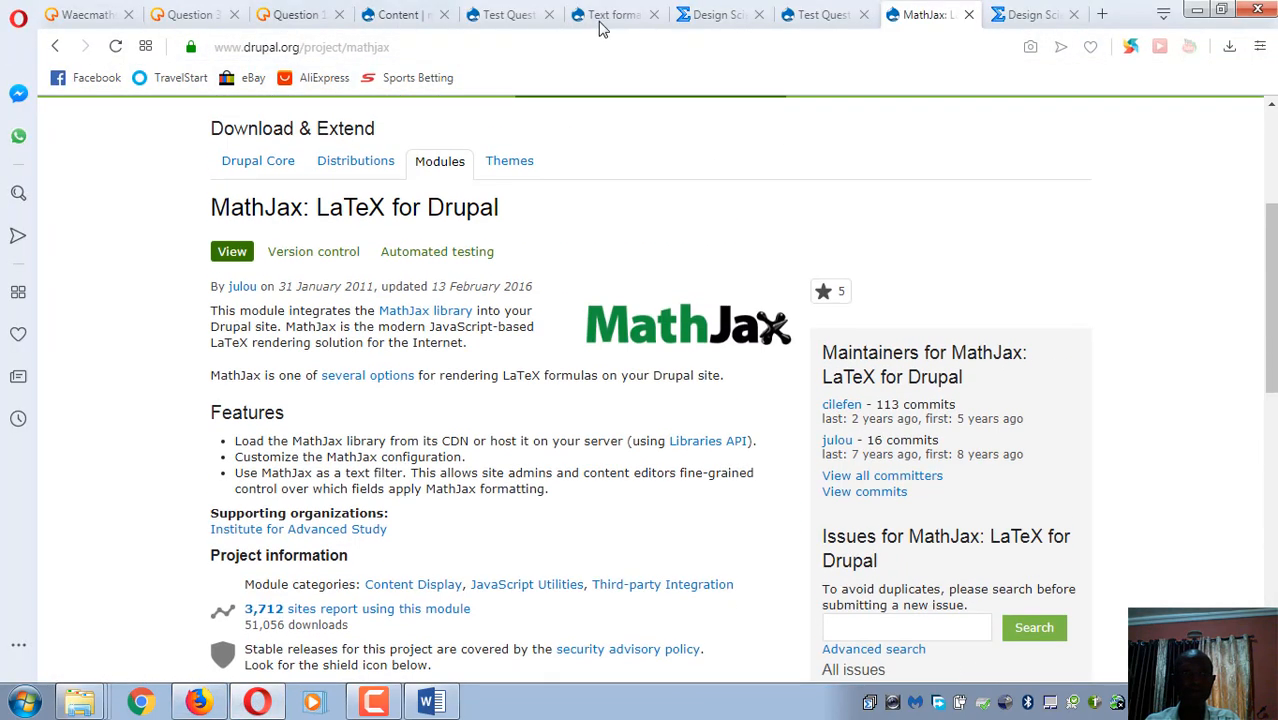
click(968, 15)
click(842, 17)
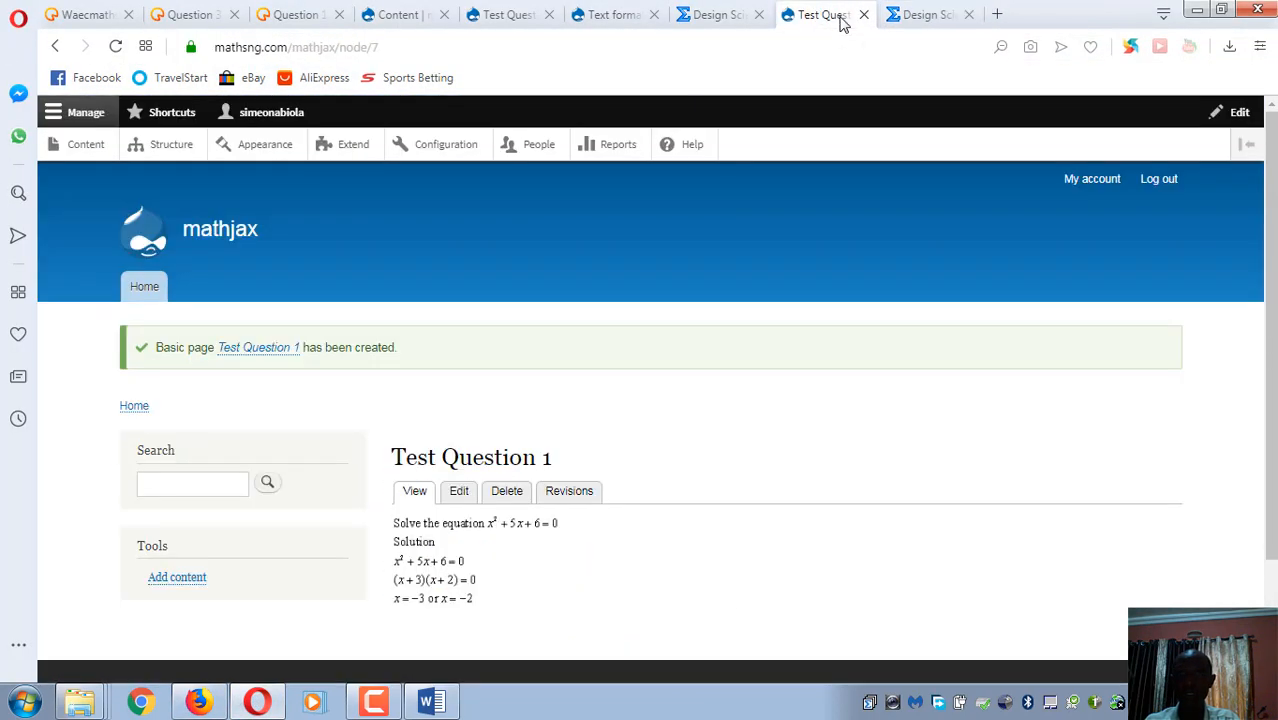
click(82, 148)
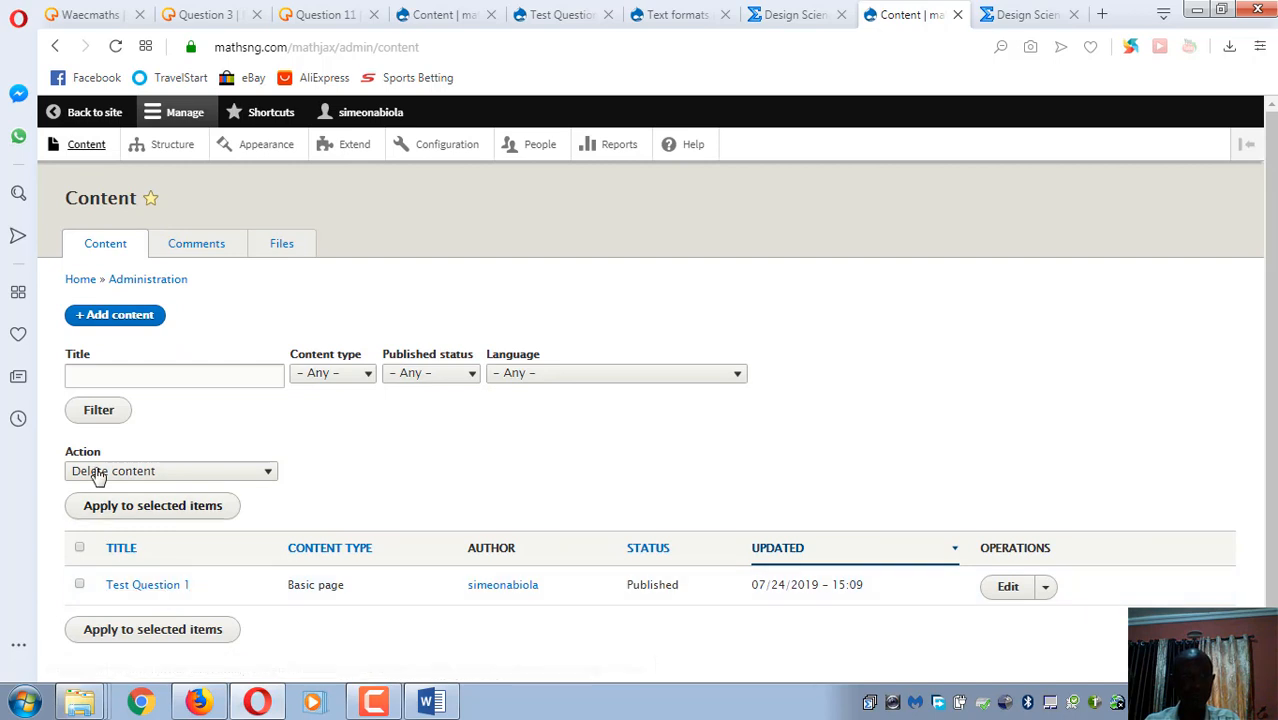
click(107, 322)
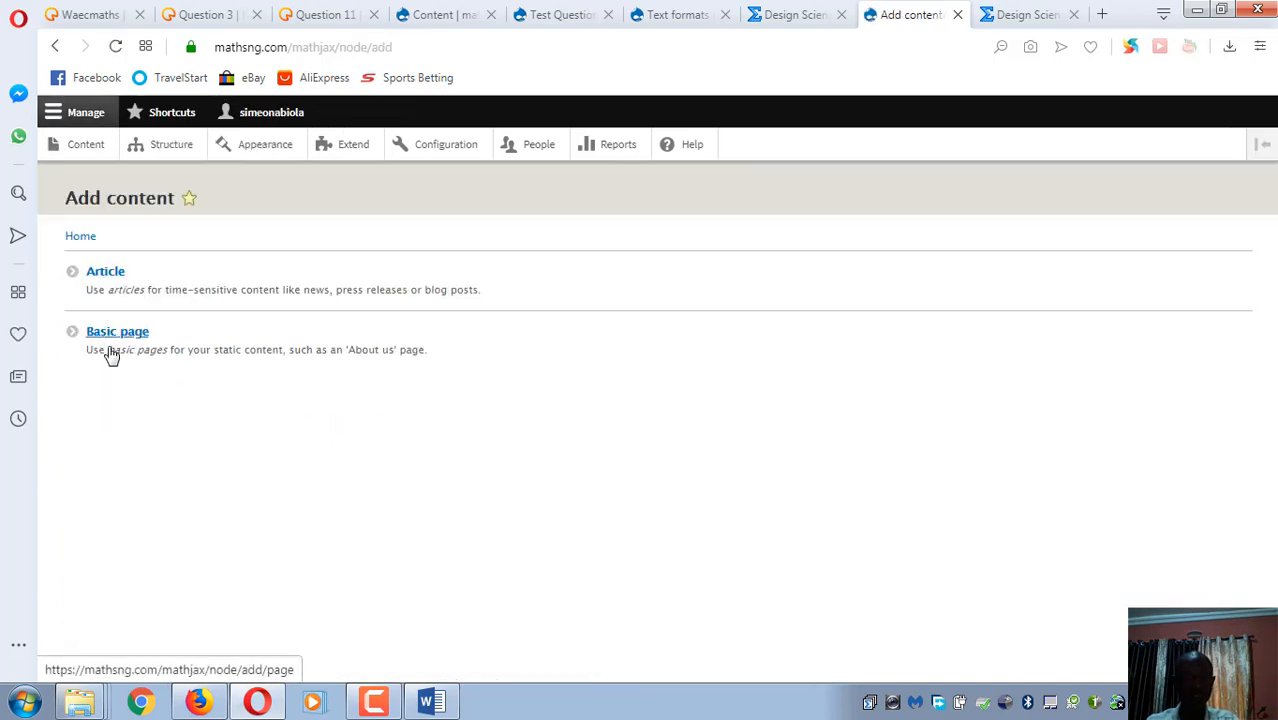
click(106, 337)
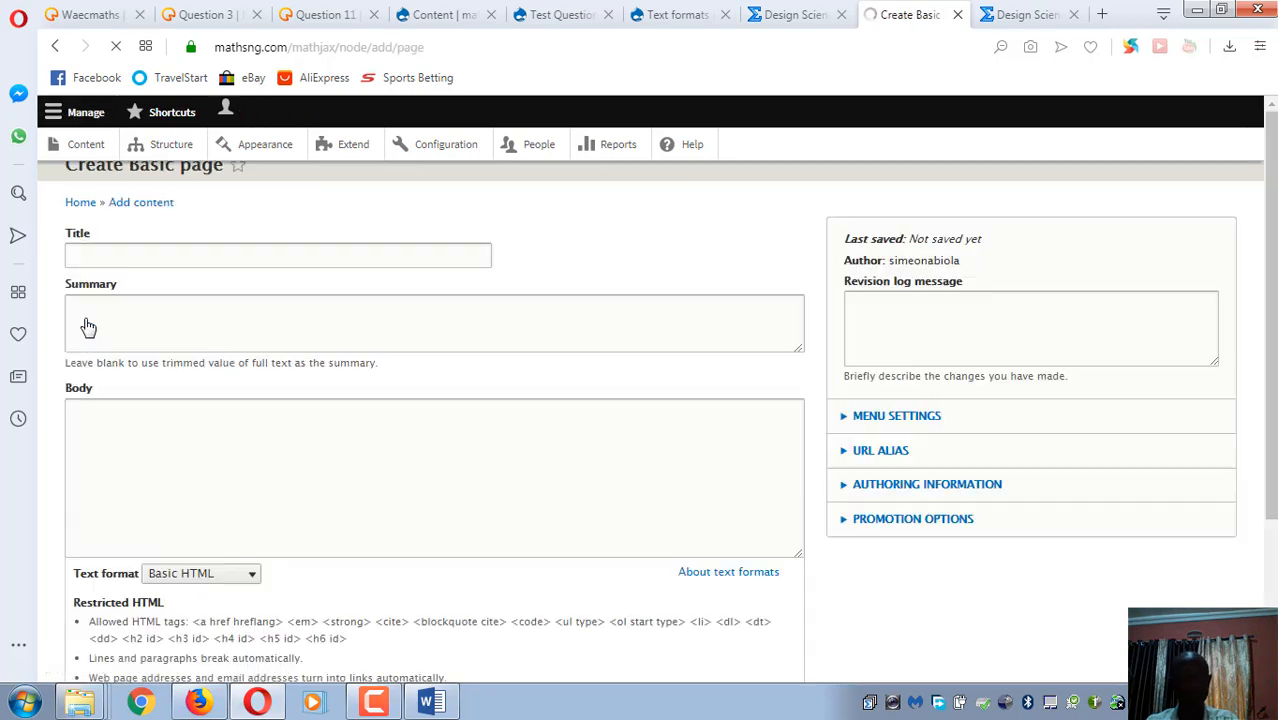
- Title the new page Test Question 2, reusing and editing the suggested title Test Question 1
click(72, 288)
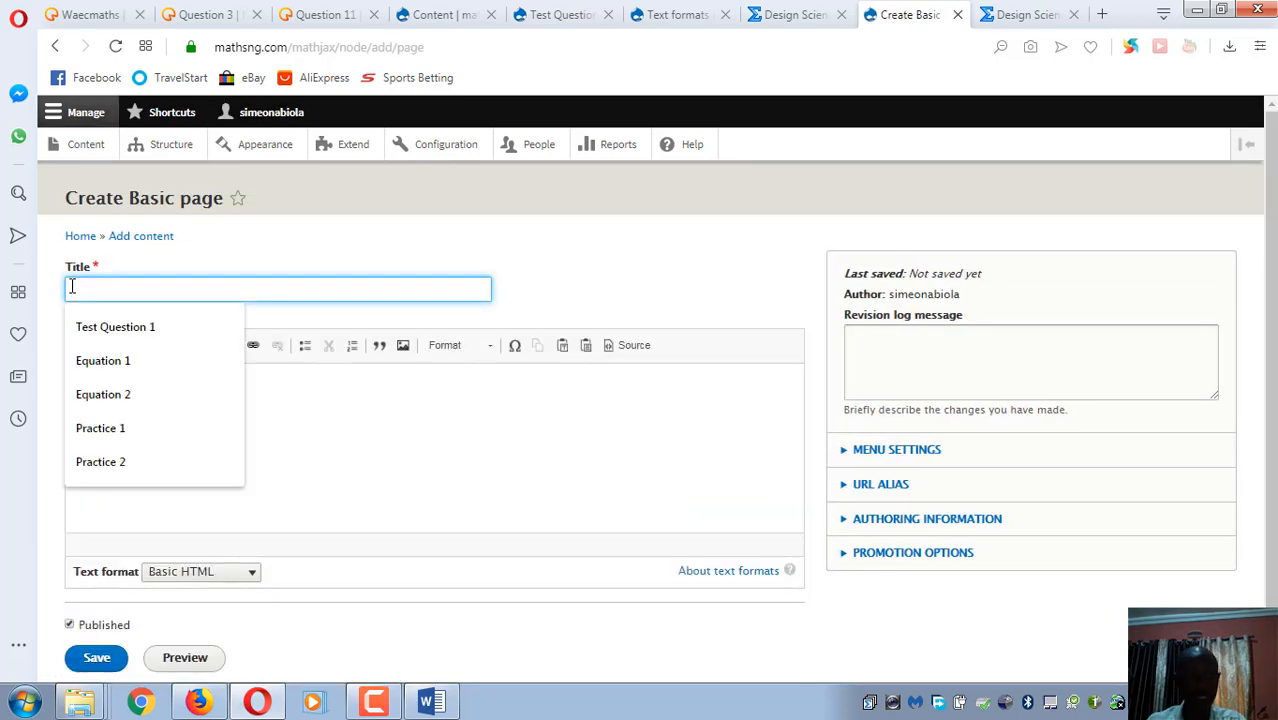
key(Down)
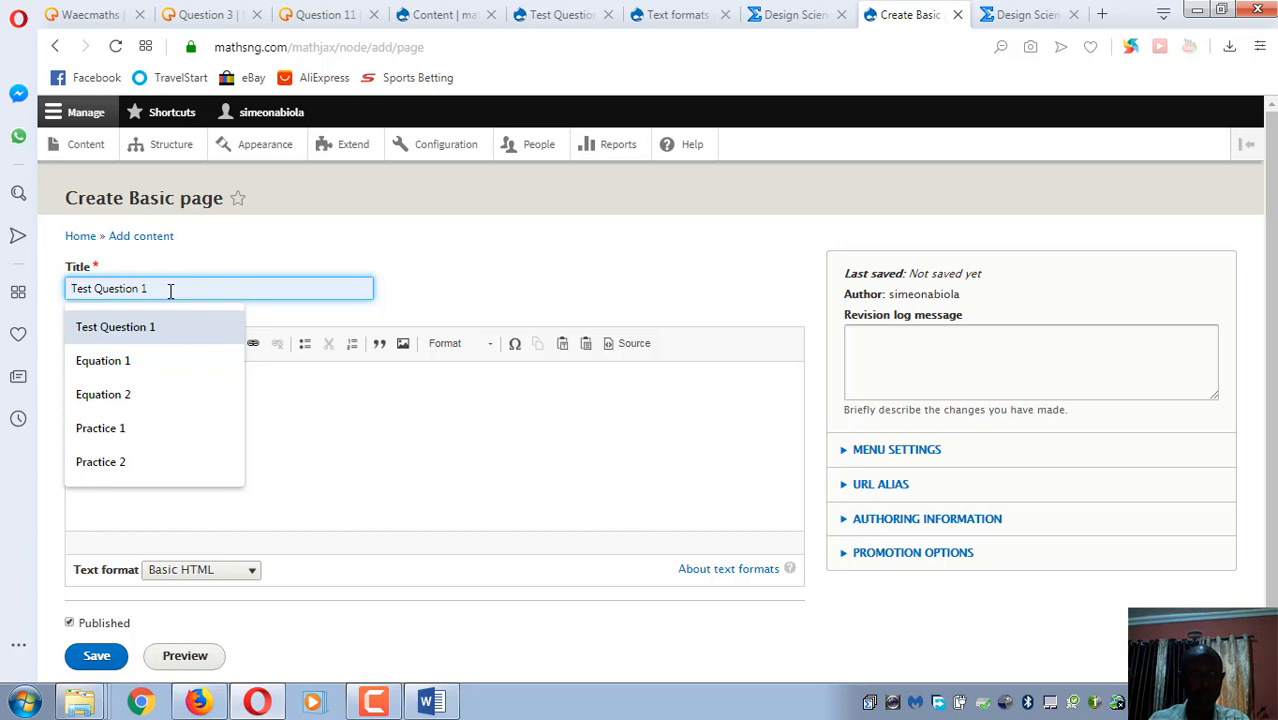
click(96, 334)
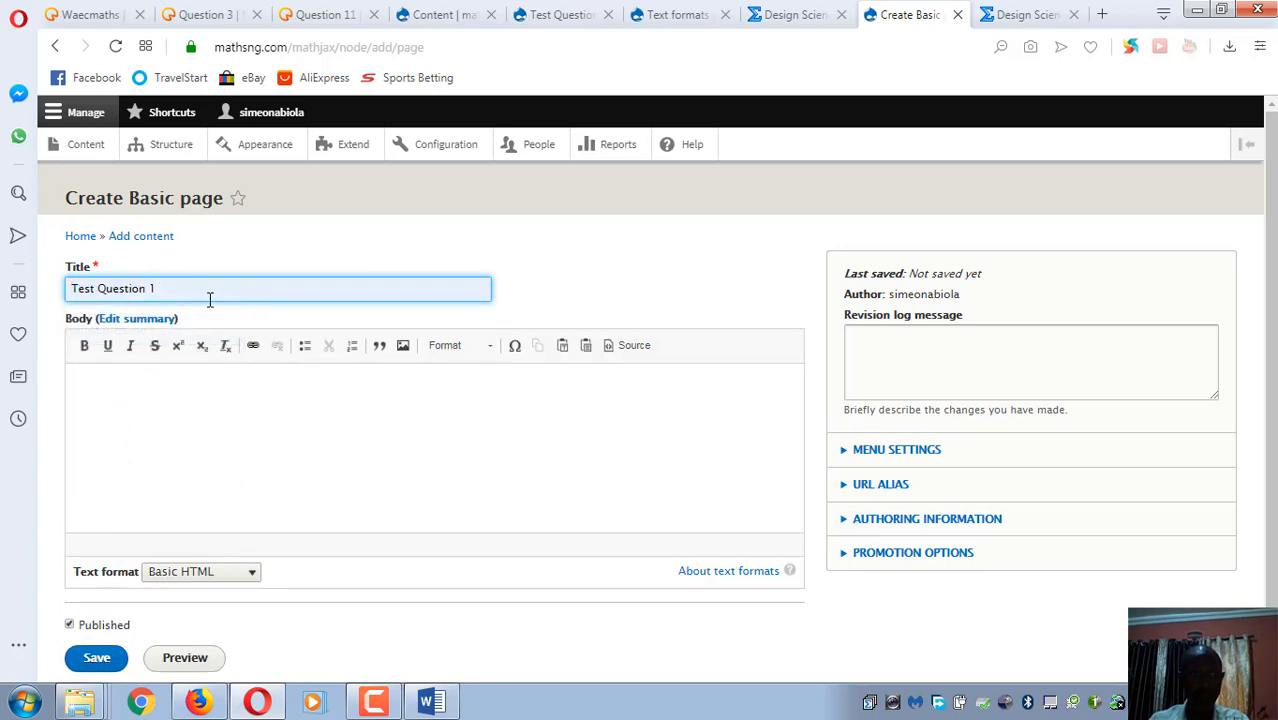
key(BackSpace)
text(2)
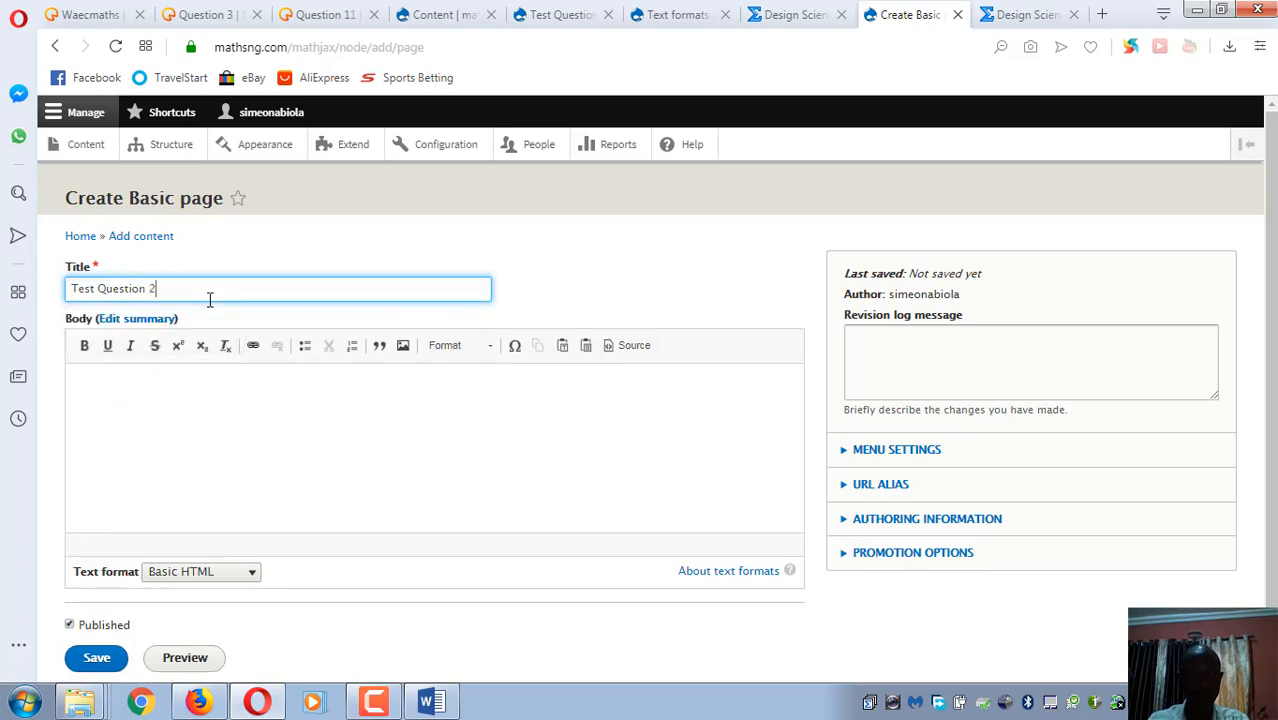
- Paste the copied "Solve the equation" line into the page body with Word formatting cleaned, and start a new line below it
click(70, 378)
key(ctrl+v)
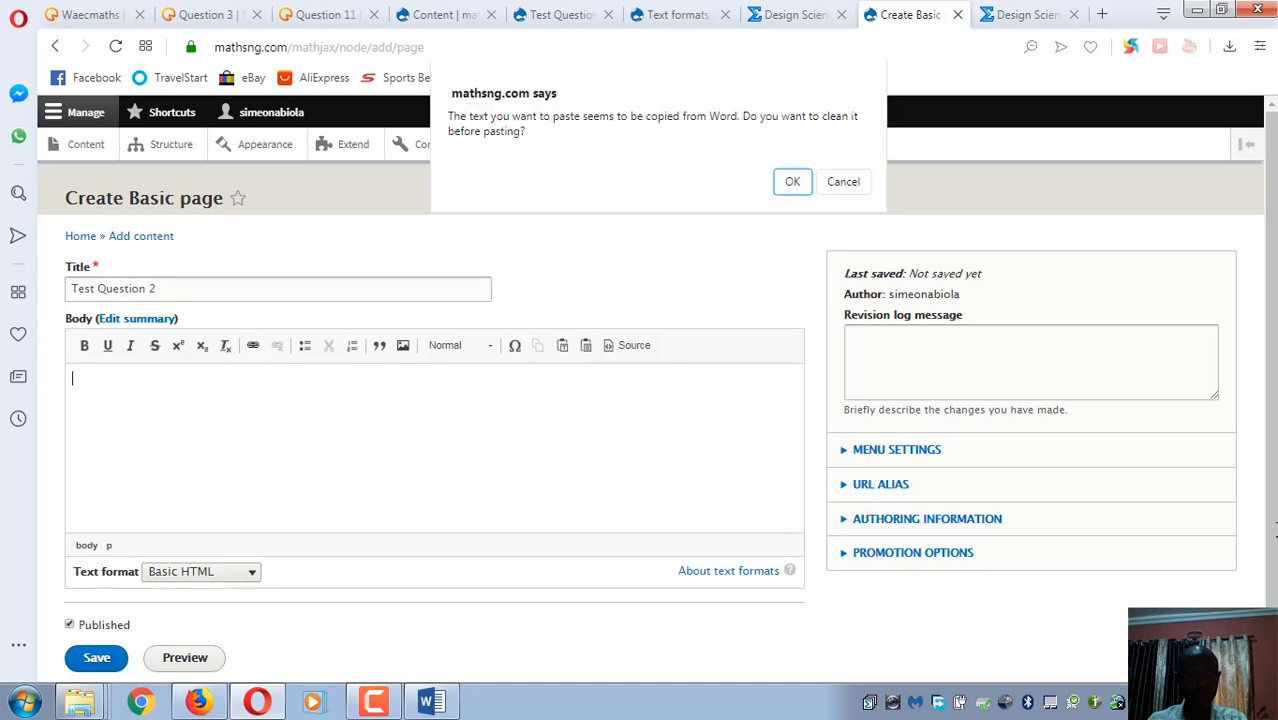
click(792, 183)
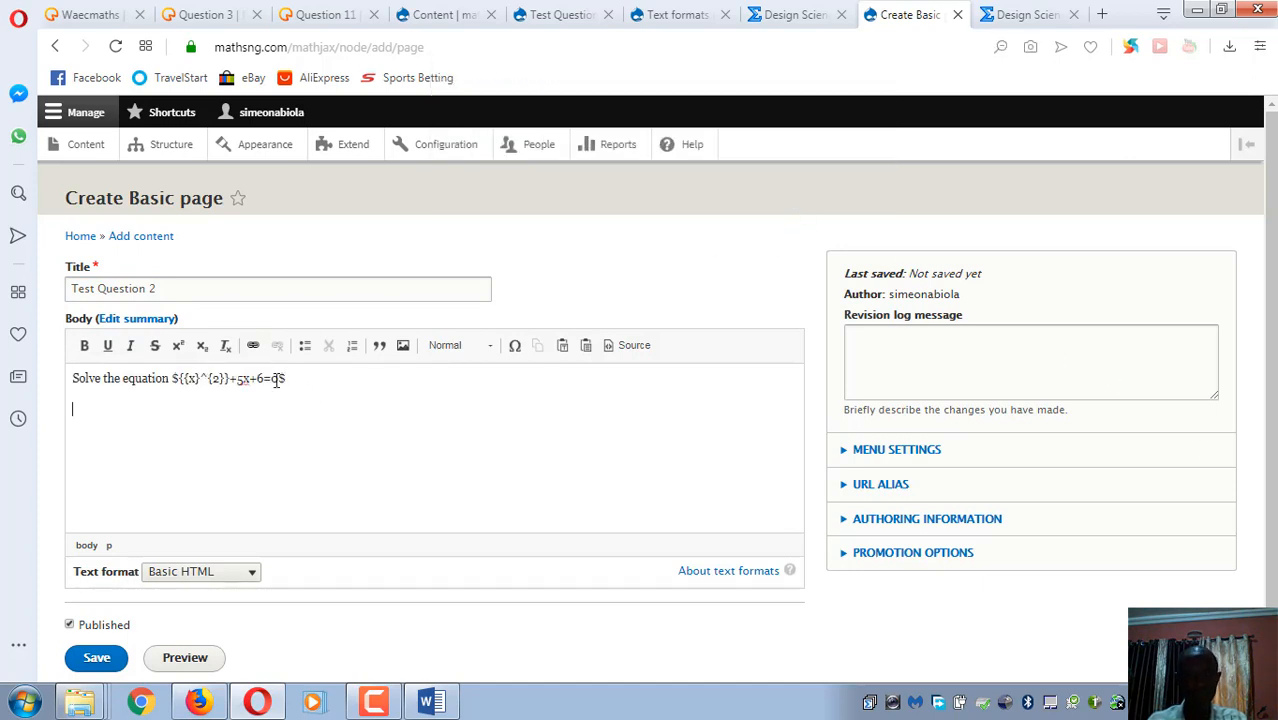
key(Return)
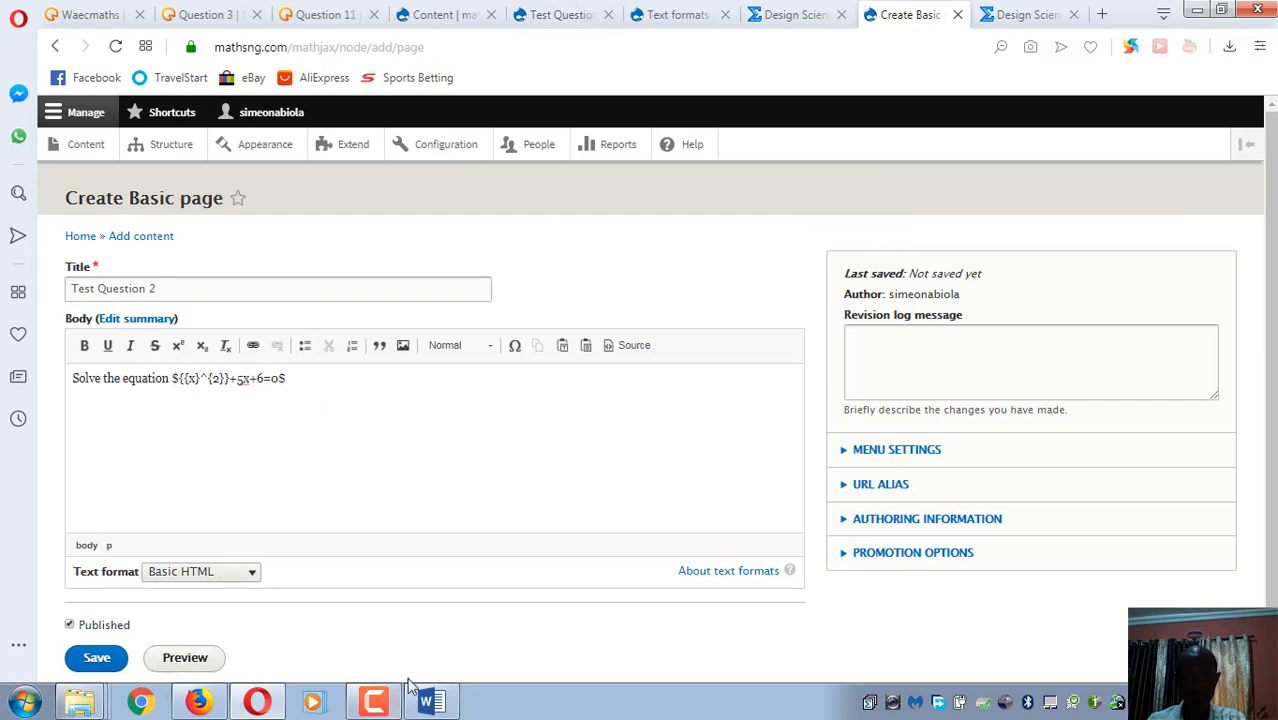
- Switch to Word, convert the three-line solution equation to TeX with Toggle TeX, and copy the code back to the browser
click(430, 703)
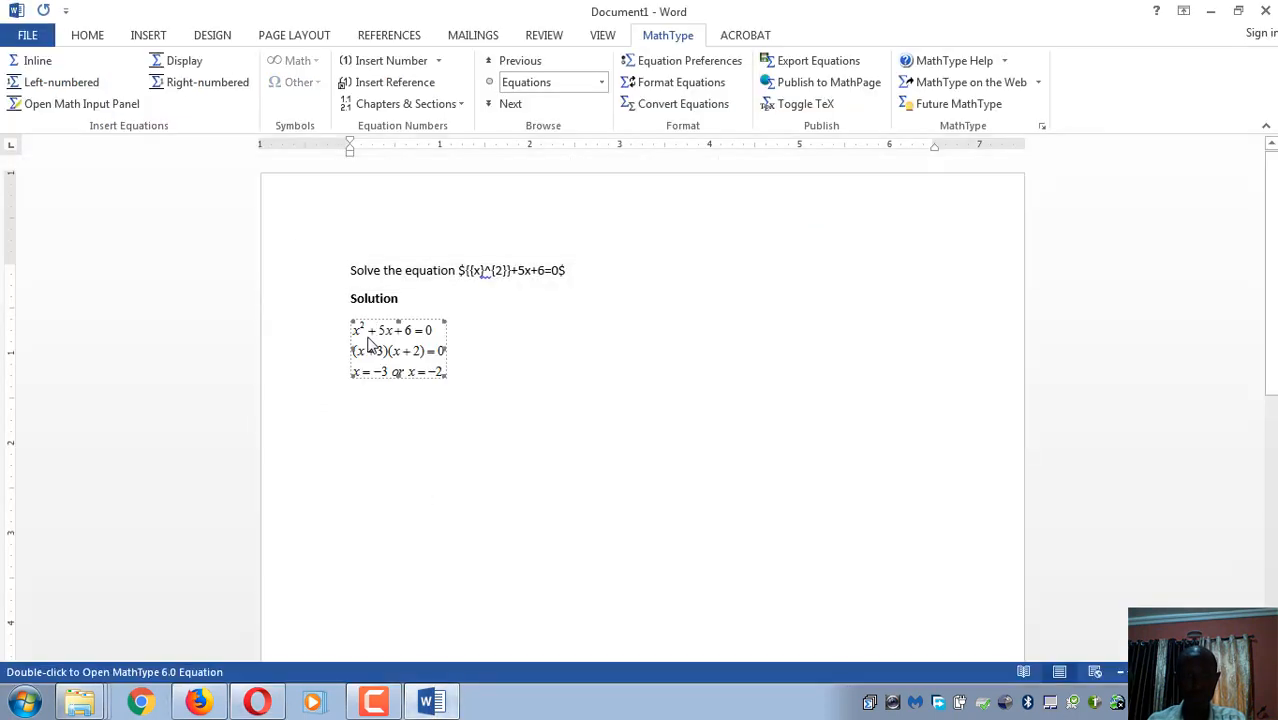
click(768, 104)
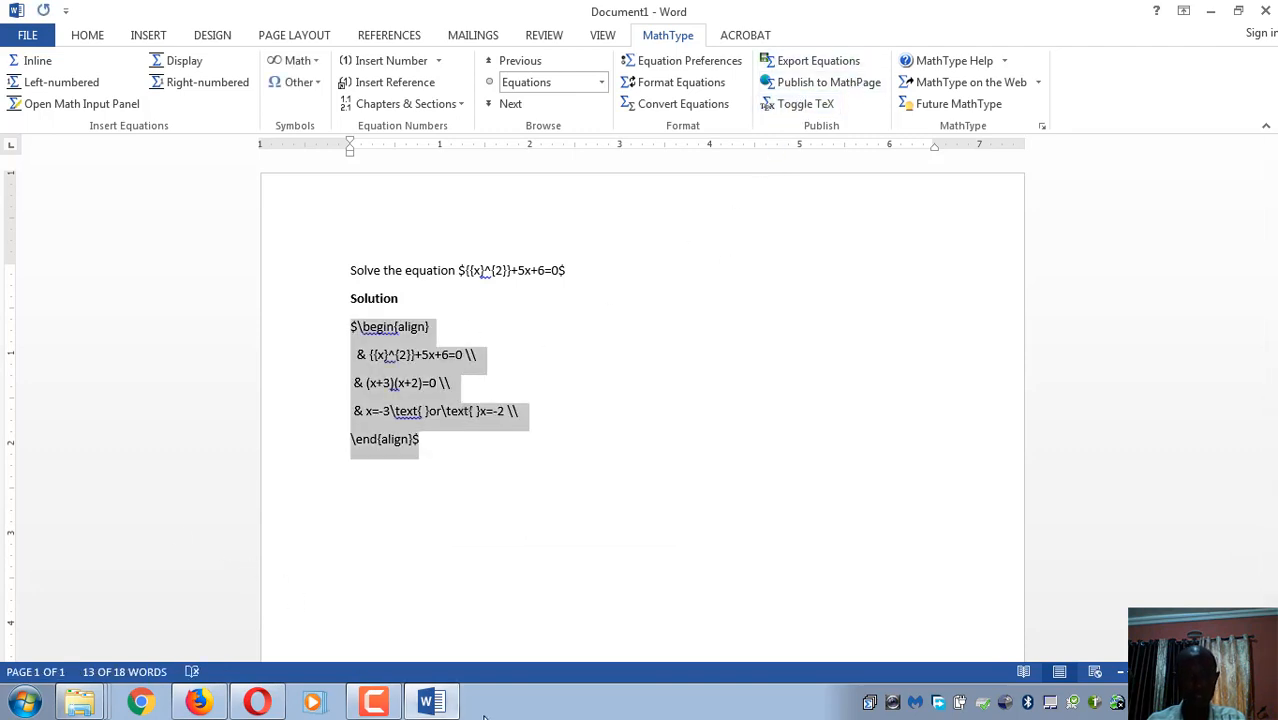
click(430, 703)
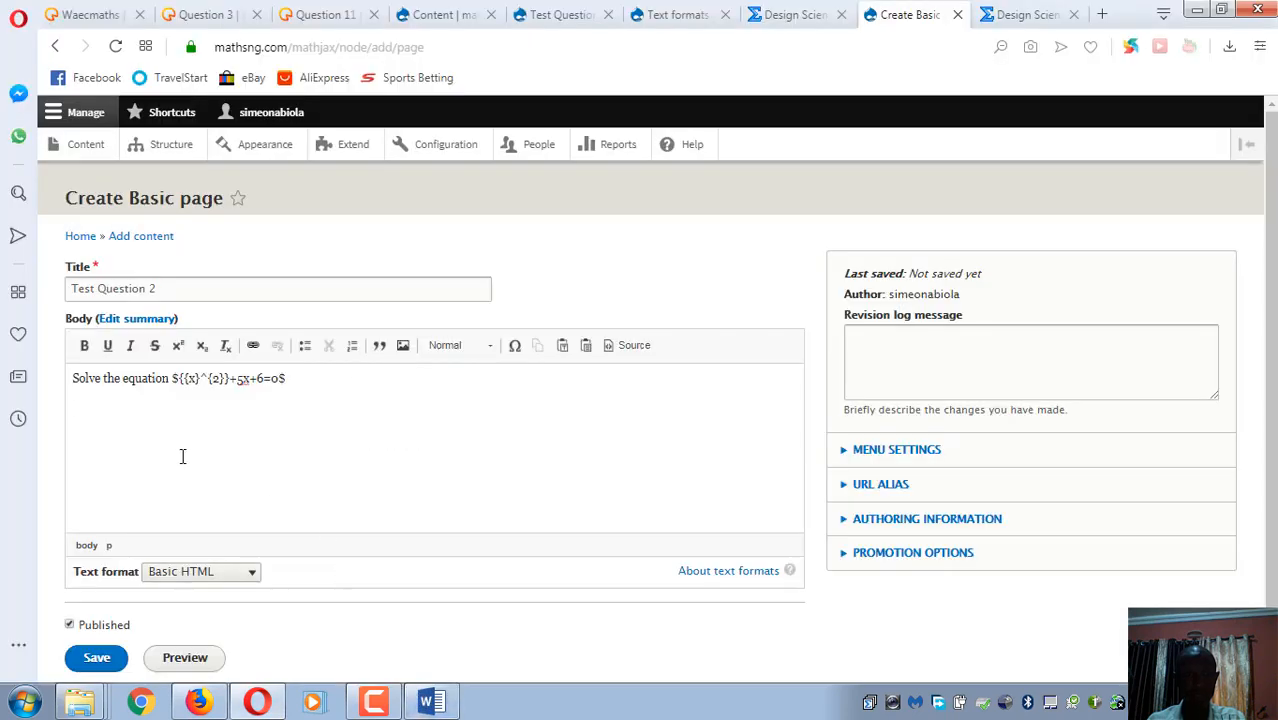
- Paste the solution's TeX code below the question line in the page body, cleaning its Word formatting
key(ctrl+v)
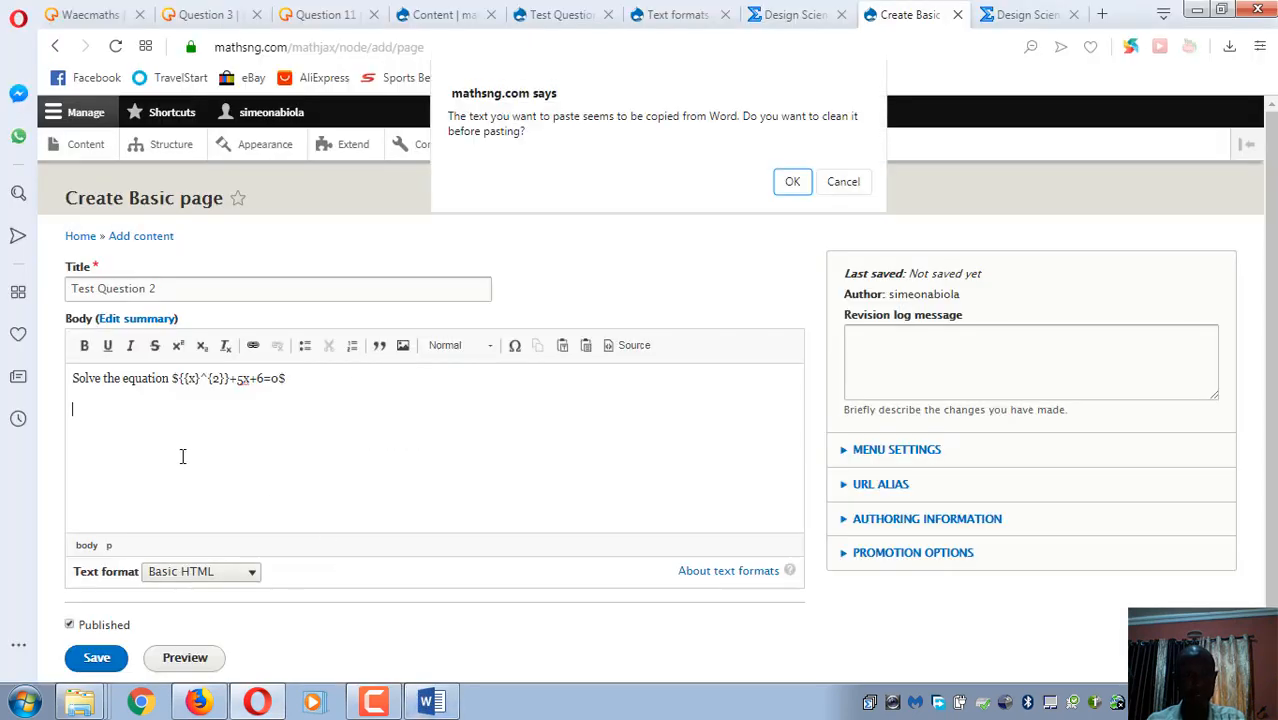
click(790, 179)
scroll(540, 270, down, 1)
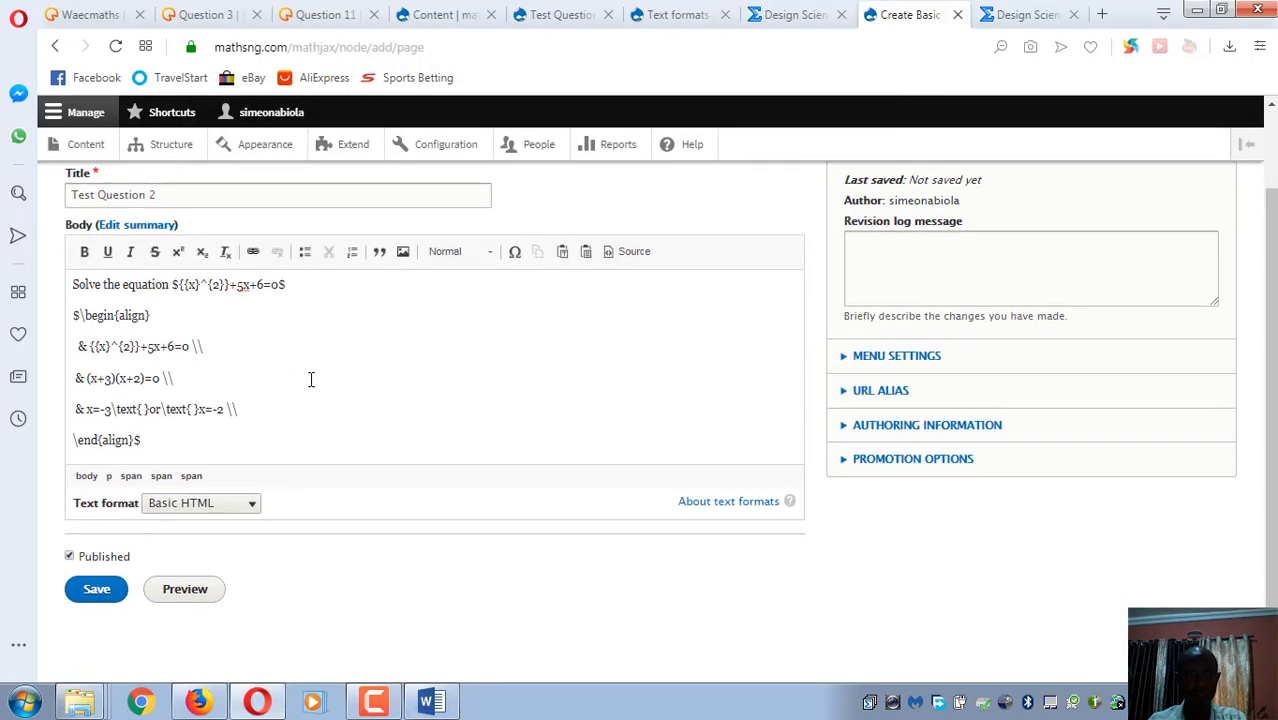
- Save the Test Question 2 page and compare its published question equation with the solution code below
click(97, 592)
click(97, 592)
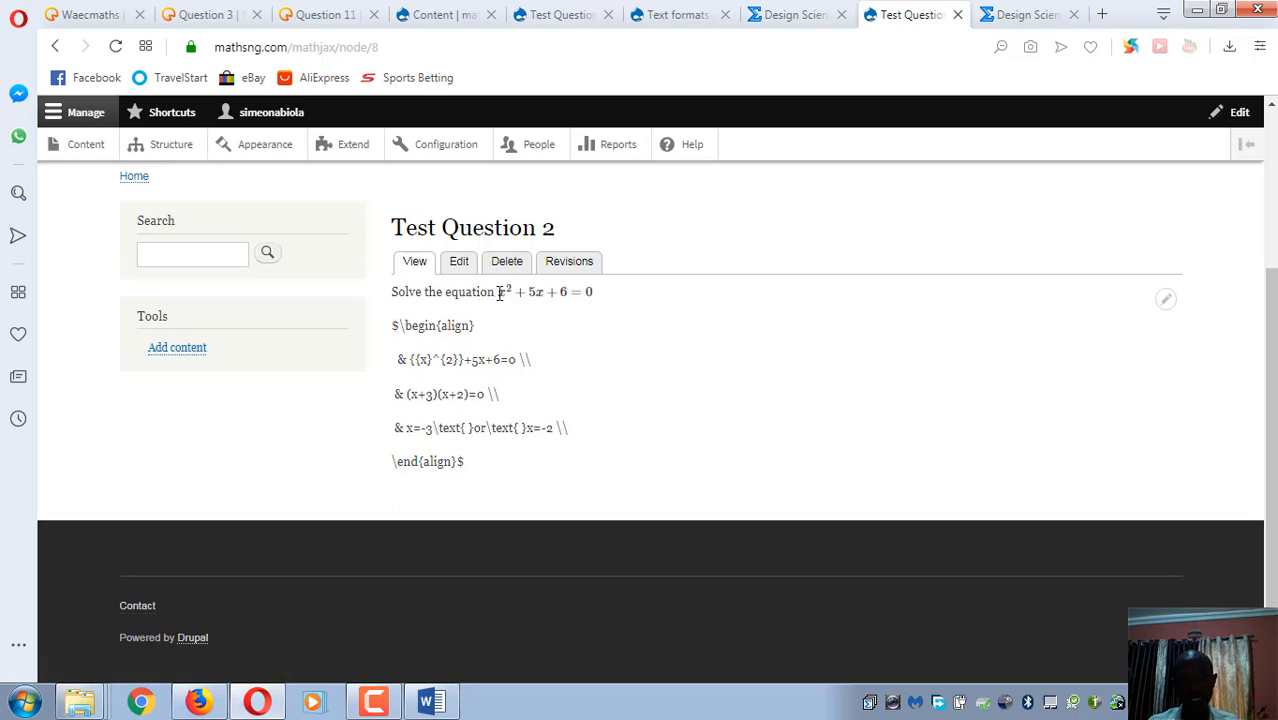
drag(497, 291, 636, 293)
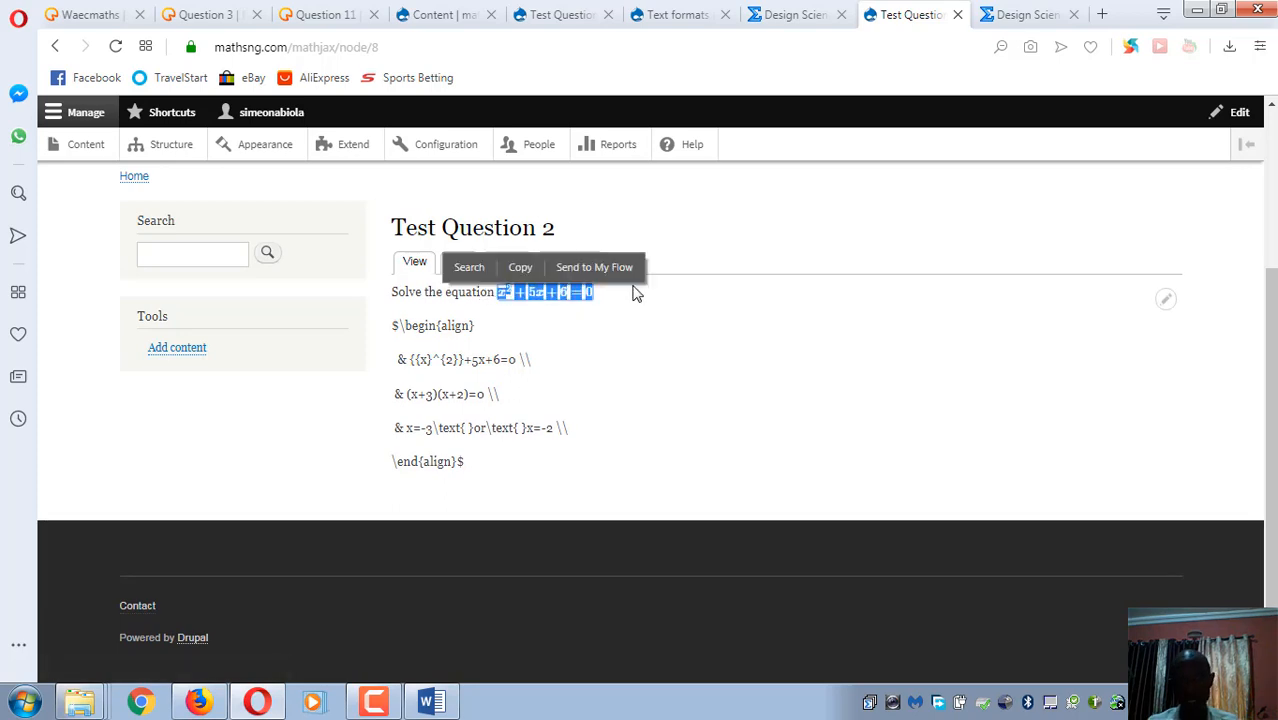
click(390, 325)
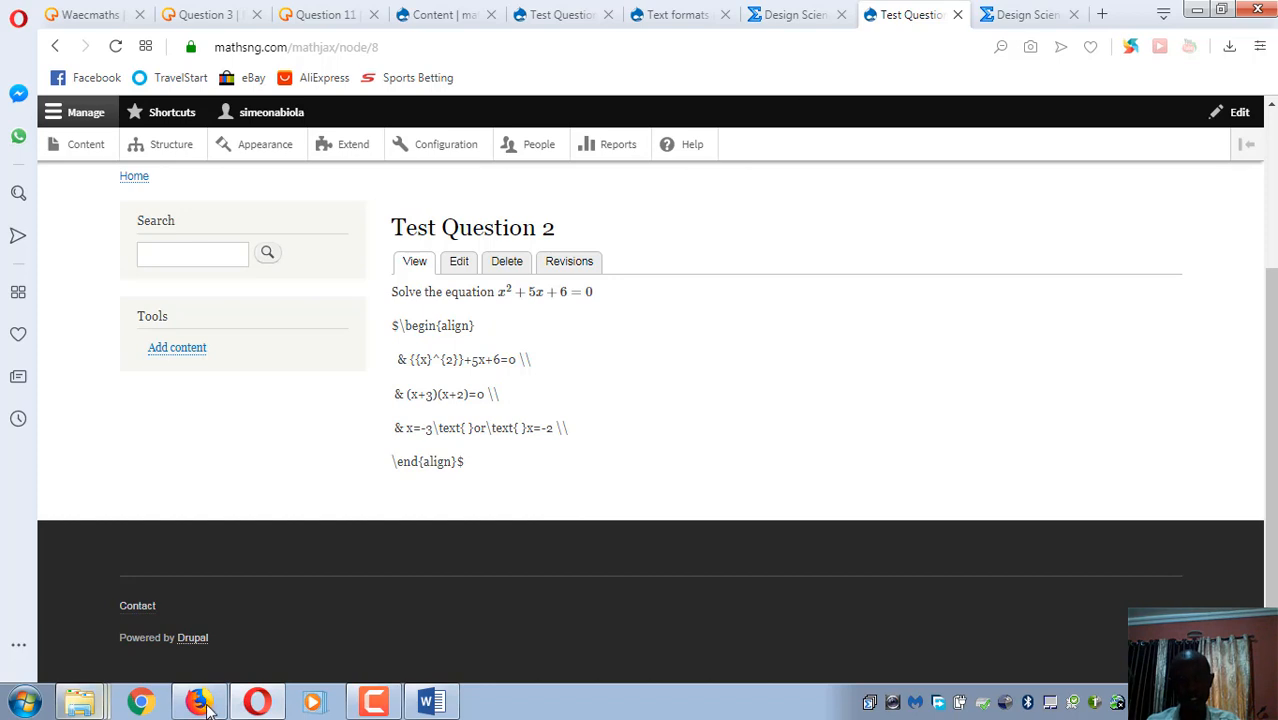
- In Word, toggle the solution's TeX back to an equation and copy its (x+3)(x+2)=0 line as a separate equation below
click(428, 703)
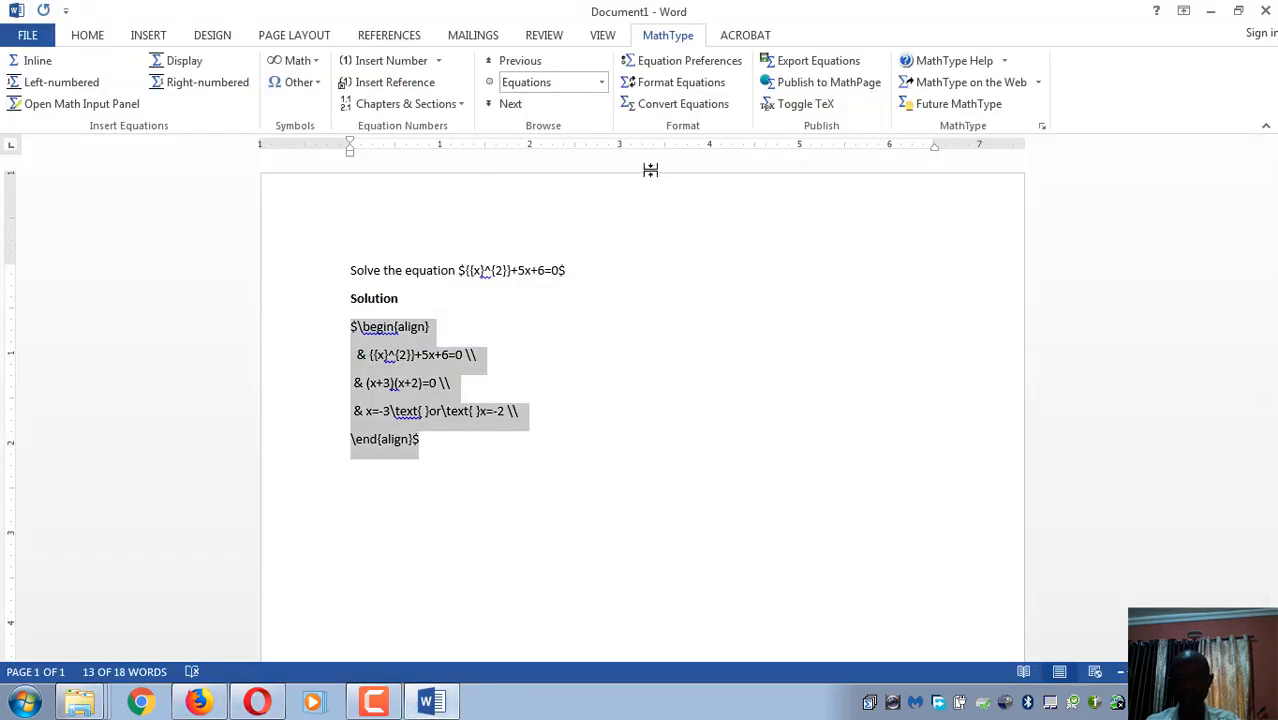
click(805, 108)
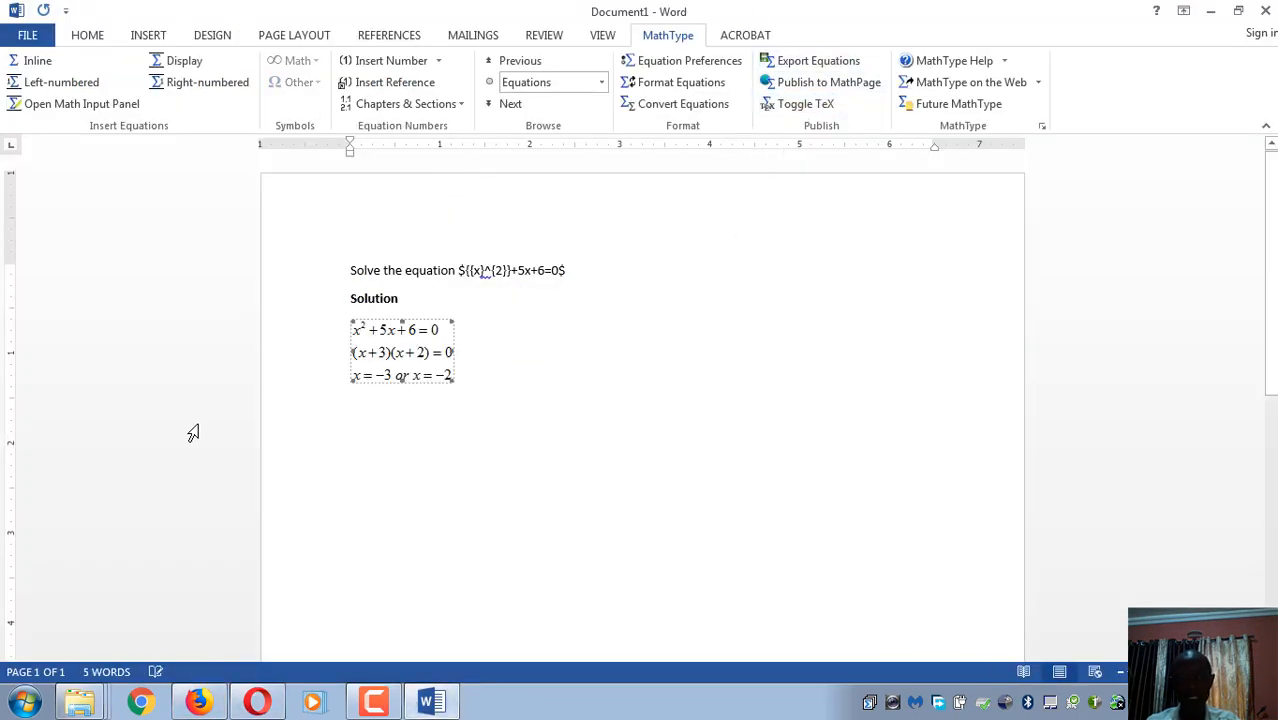
double_click(350, 352)
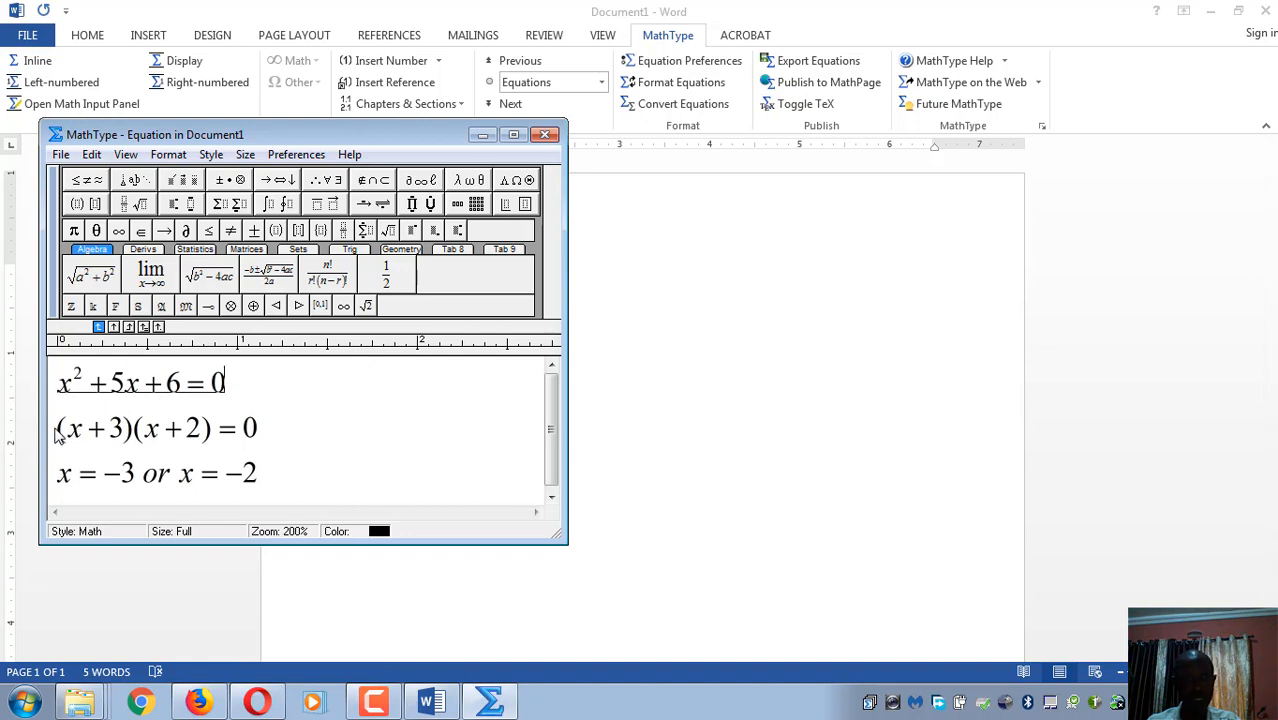
drag(58, 429, 288, 437)
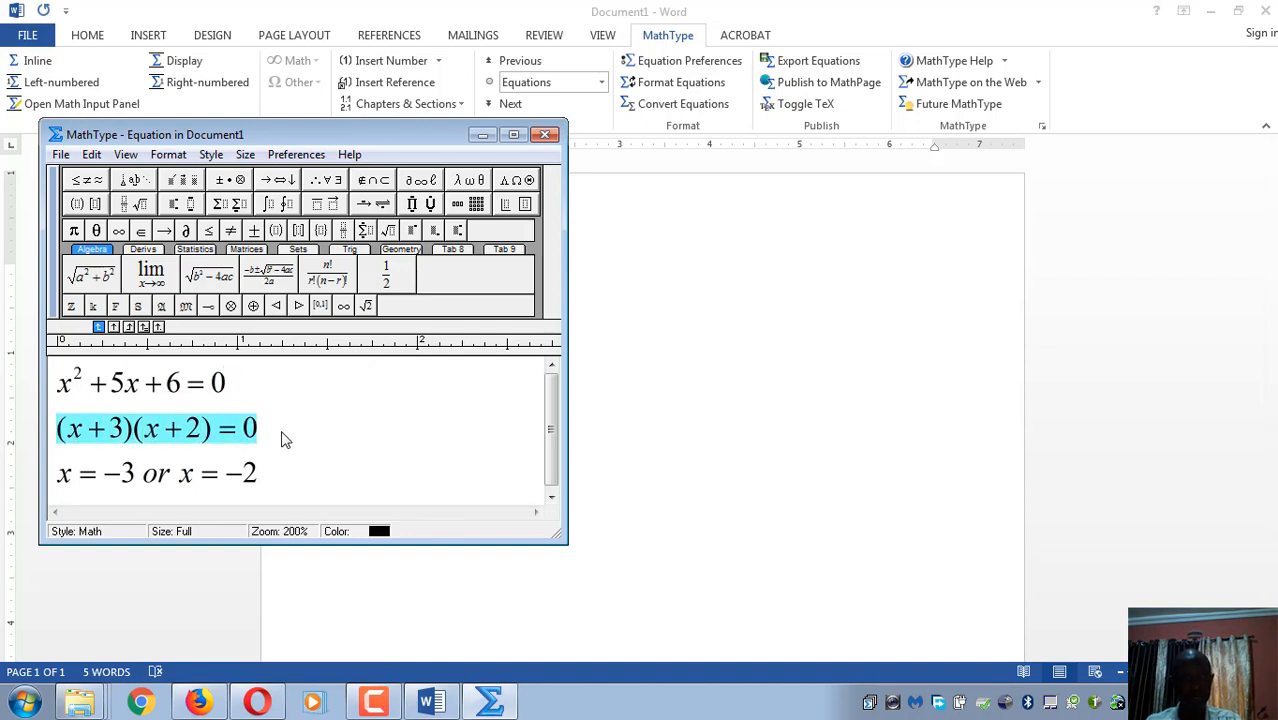
click(602, 374)
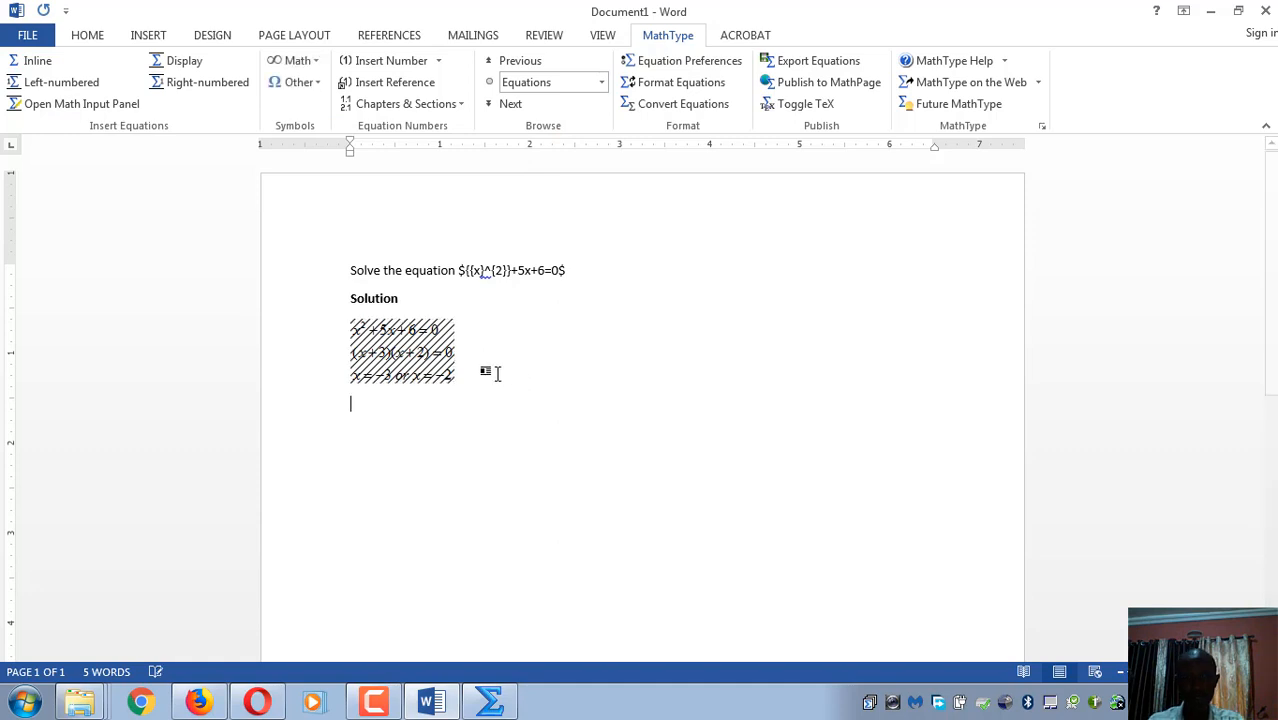
key(ctrl+v)
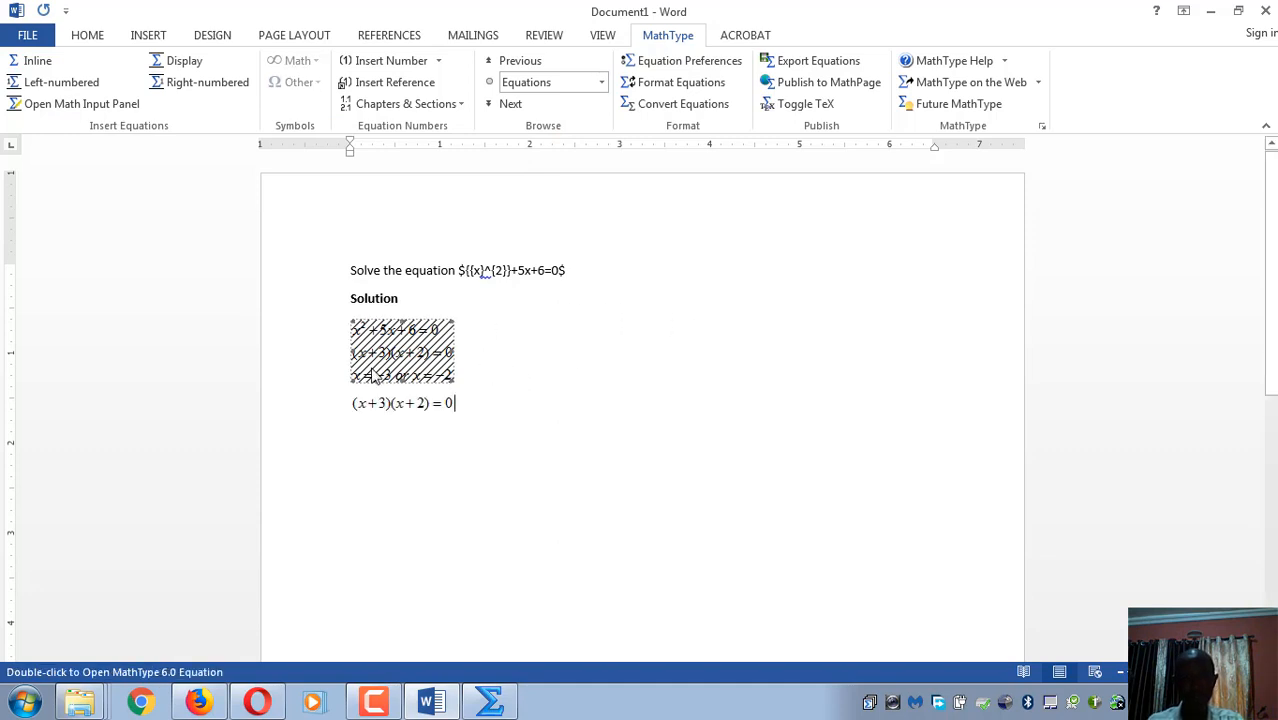
- Copy the x=-3 or x=-2 line from the three-line MathType equation onto a new line below (x+3)(x+2)=0
double_click(373, 376)
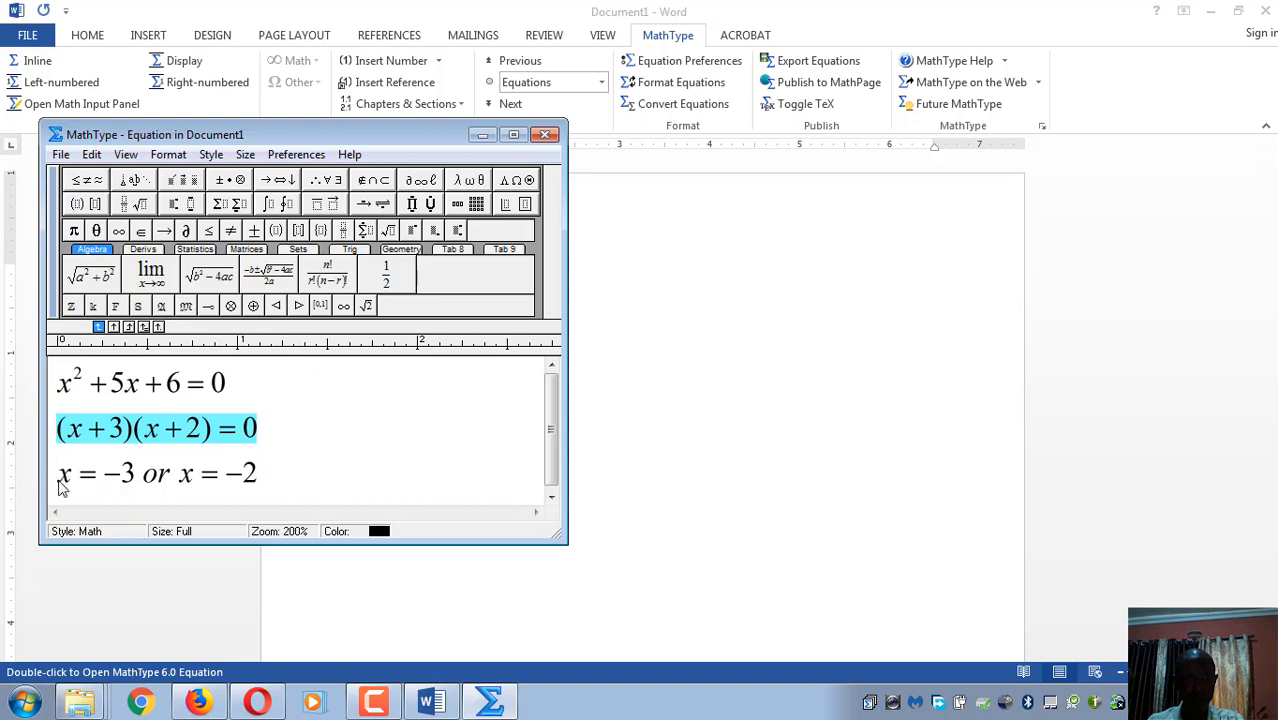
drag(58, 486, 302, 493)
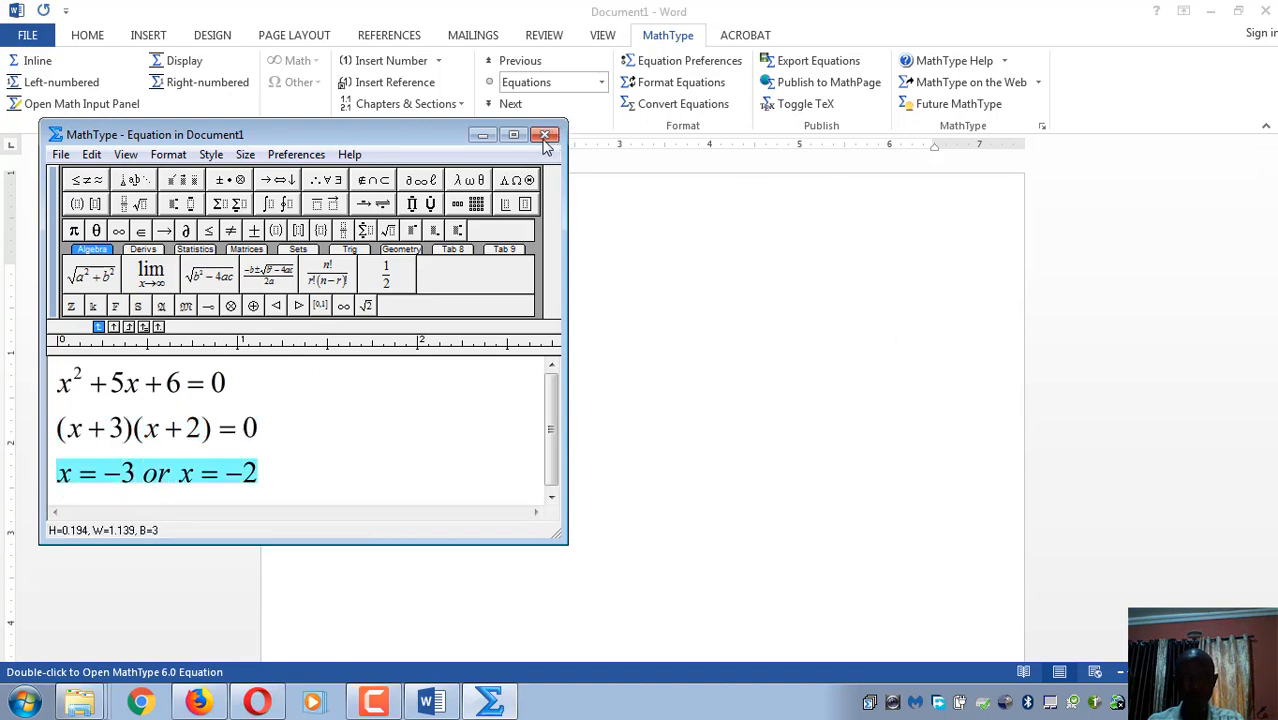
click(485, 139)
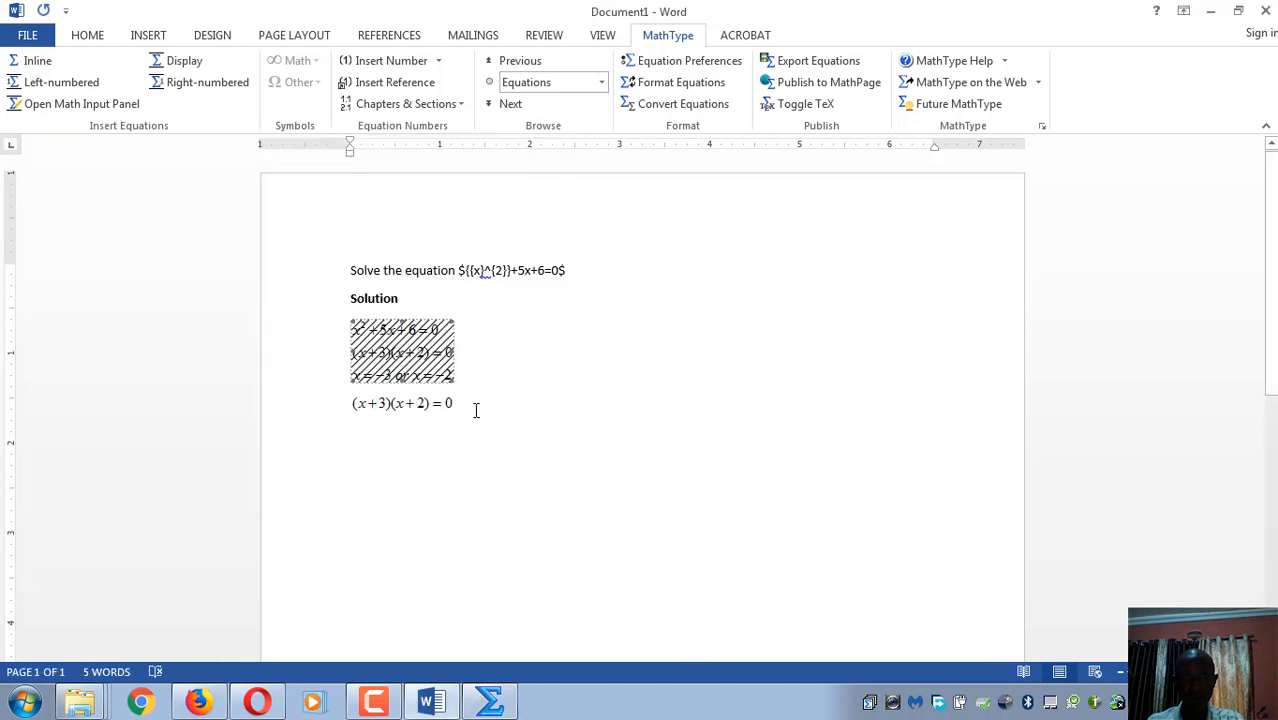
click(476, 410)
key(Return)
key(ctrl+v)
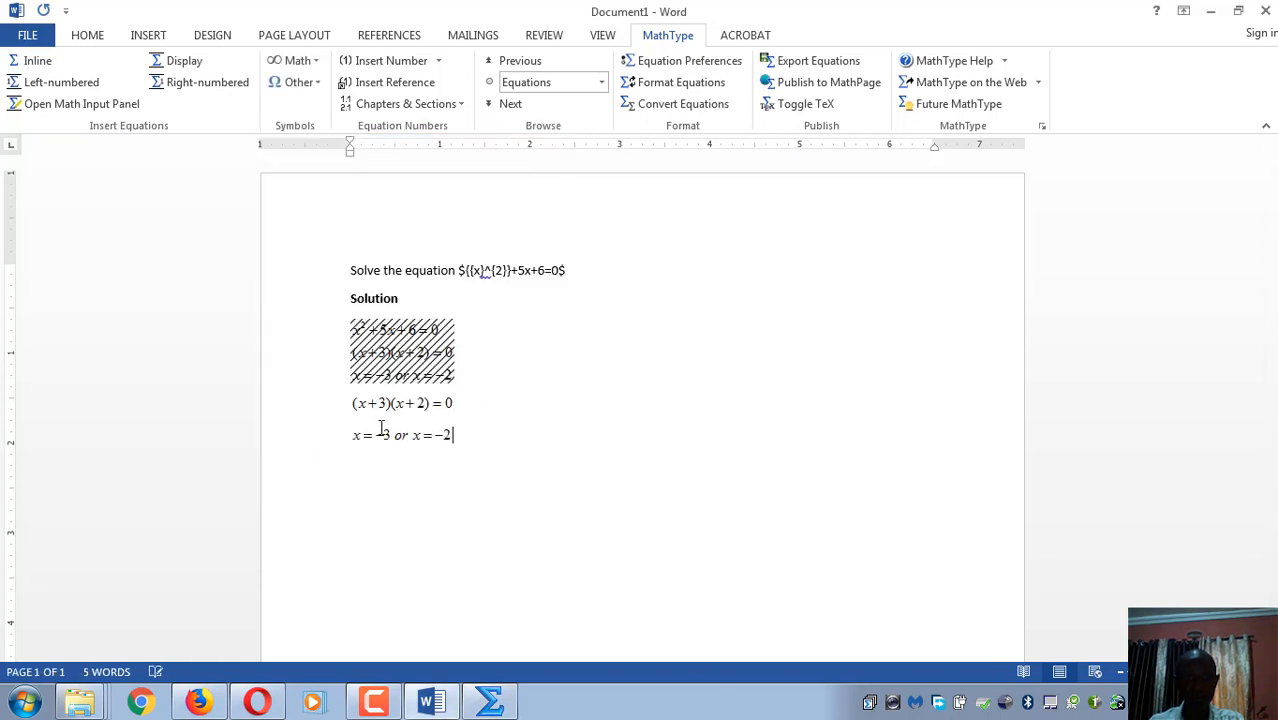
- Copy the x²+5x+6=0 line from the three-line MathType equation onto a new line above (x+3)(x+2)=0
click(380, 412)
double_click(392, 330)
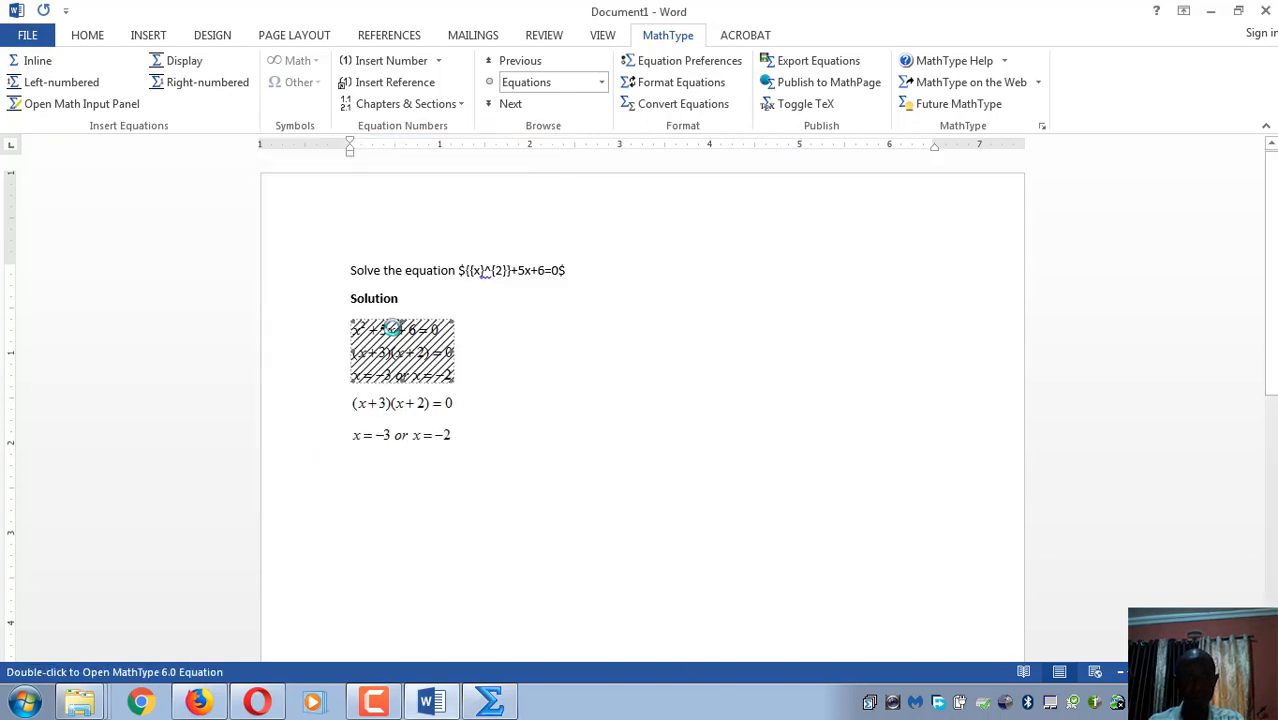
drag(67, 388, 262, 398)
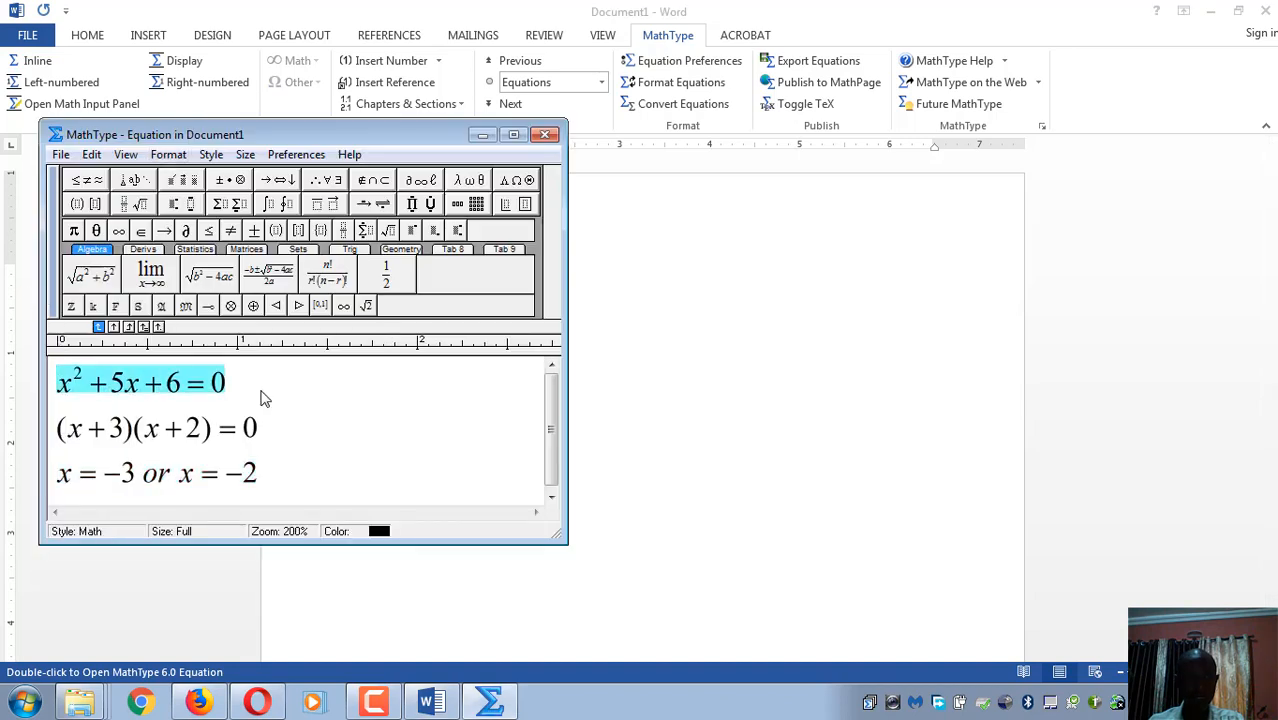
click(481, 135)
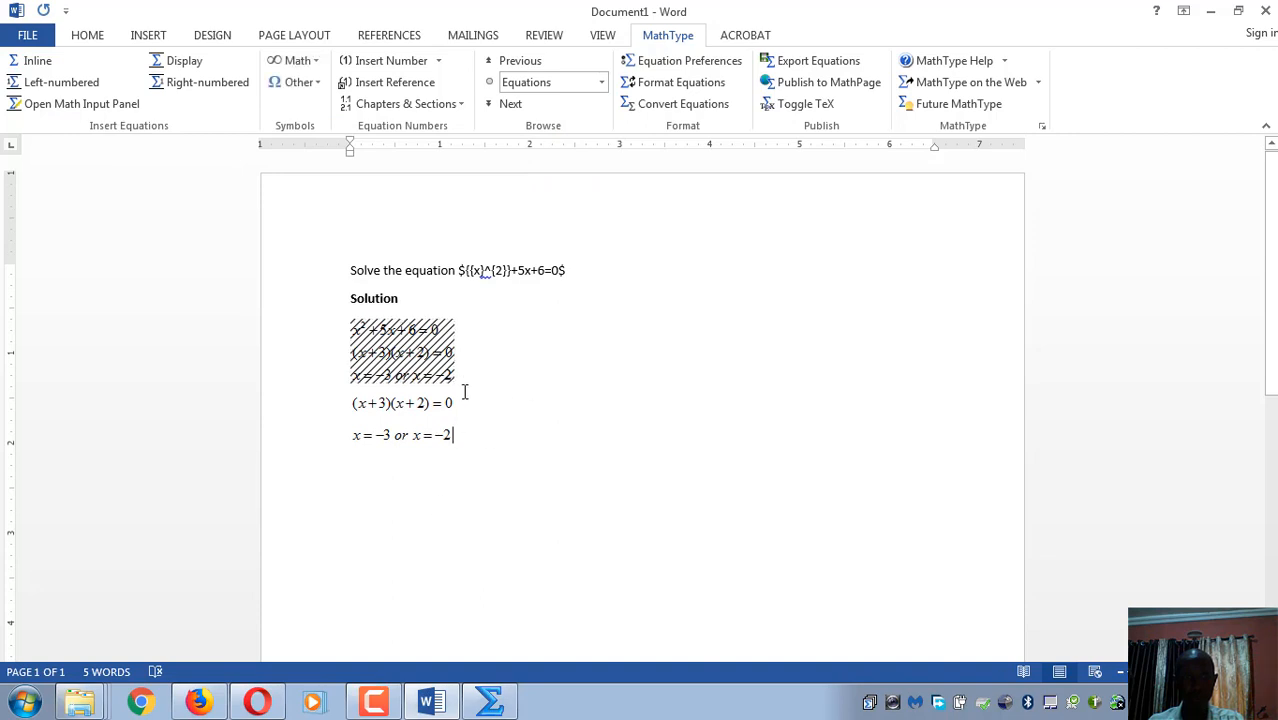
key(Return)
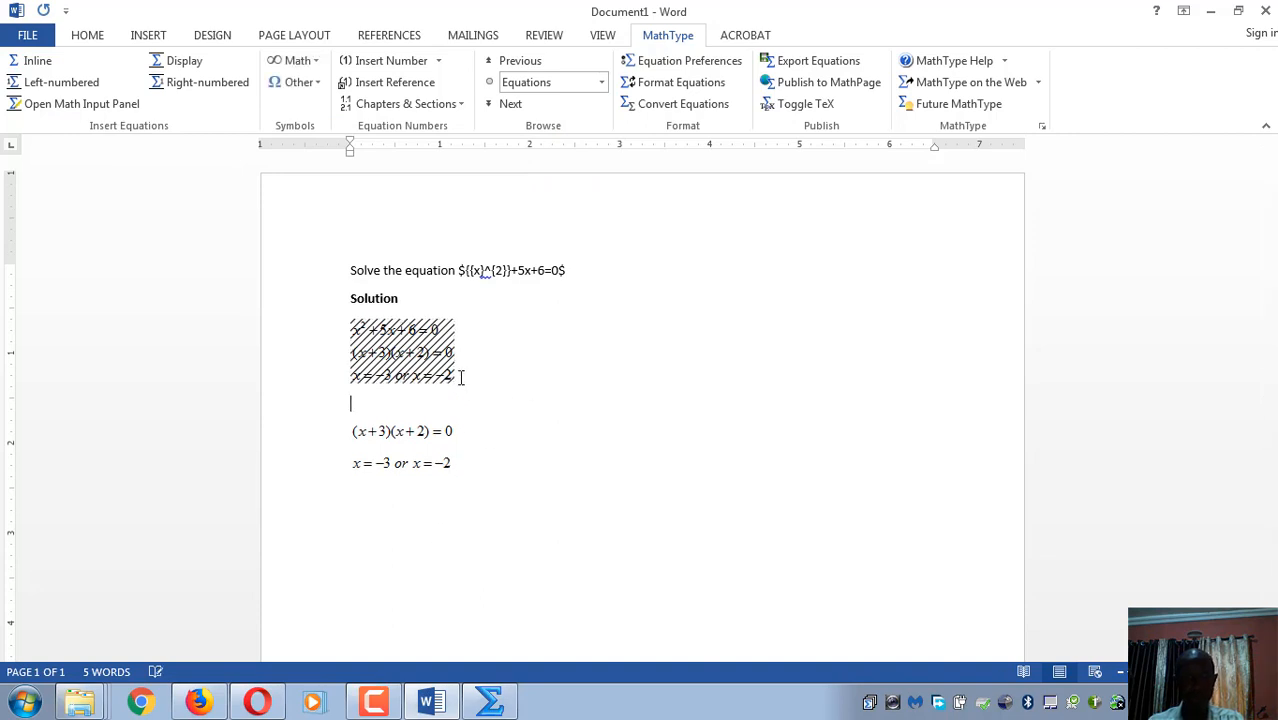
key(ctrl+v)
click(393, 412)
click(372, 440)
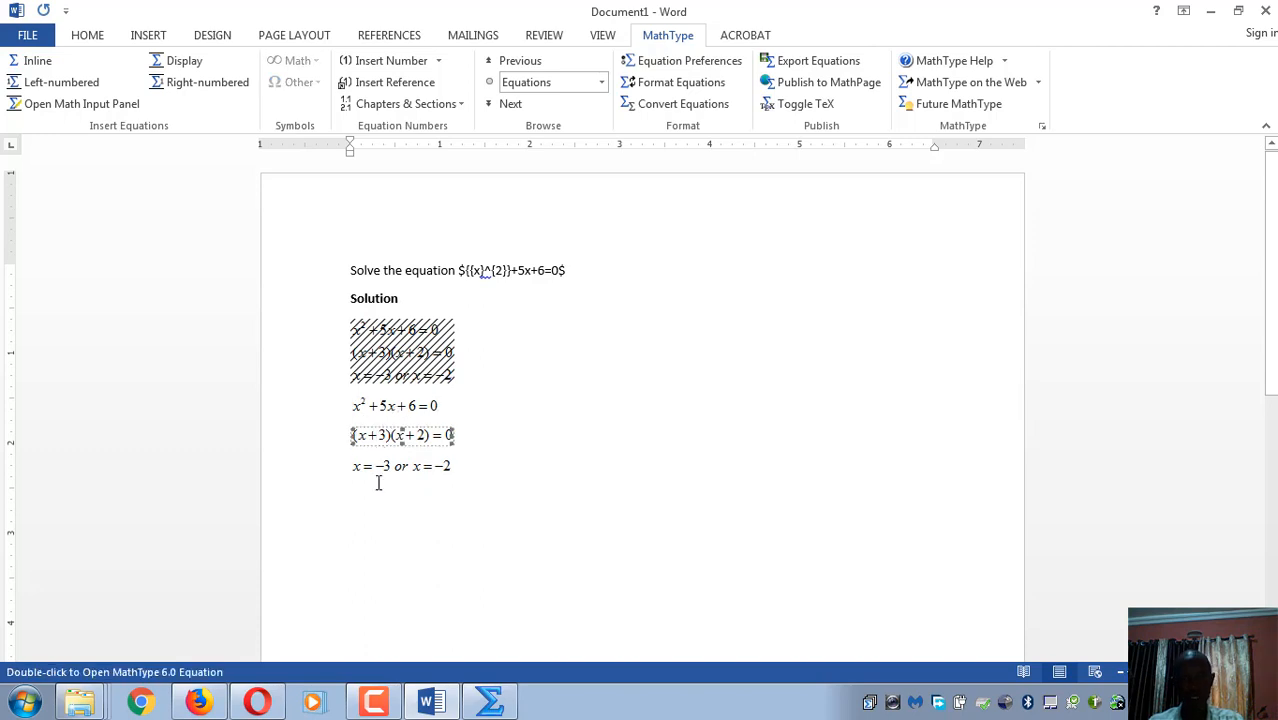
- Convert the three single-line equations below the three-line solution equation to TeX and close the open MathType window
click(388, 473)
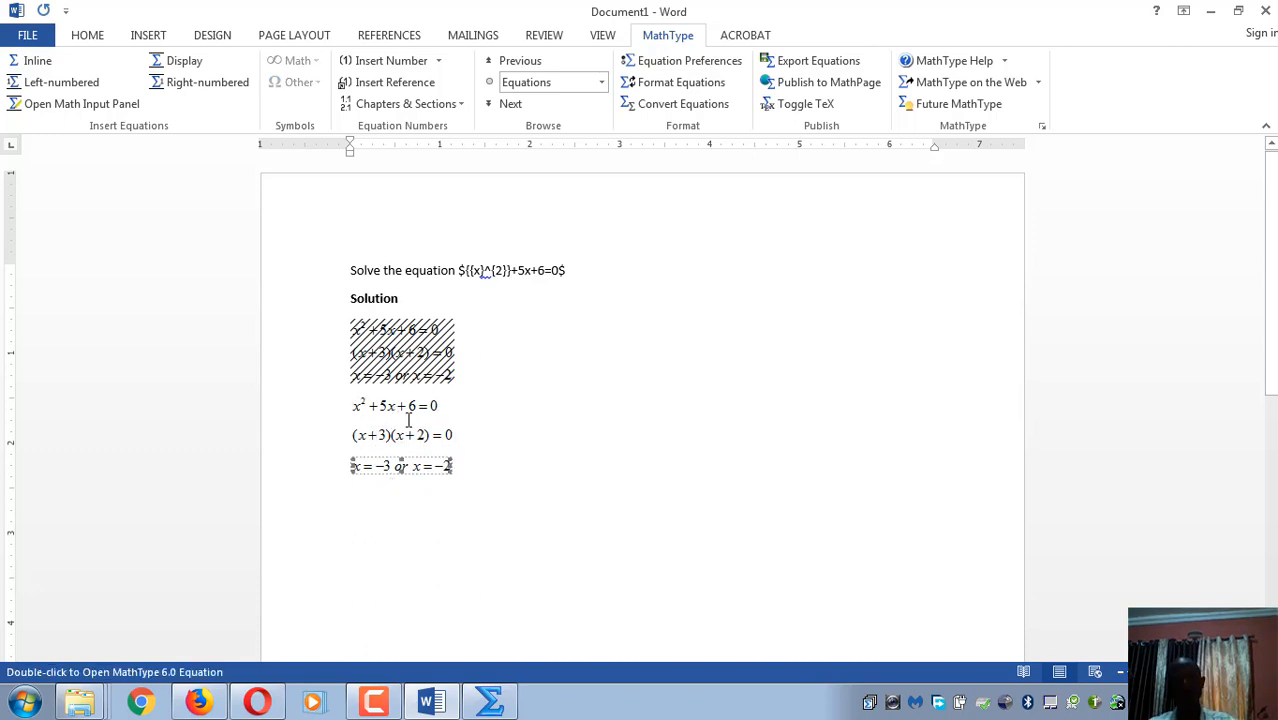
drag(354, 406, 485, 471)
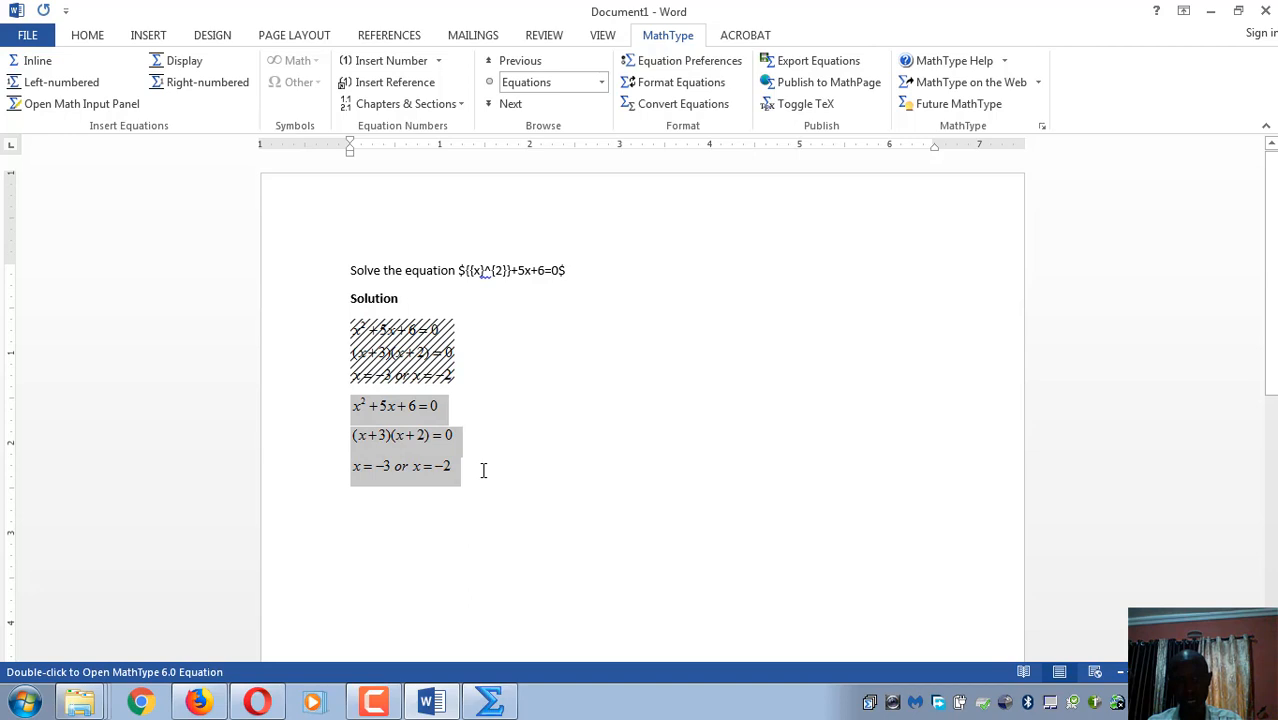
click(805, 105)
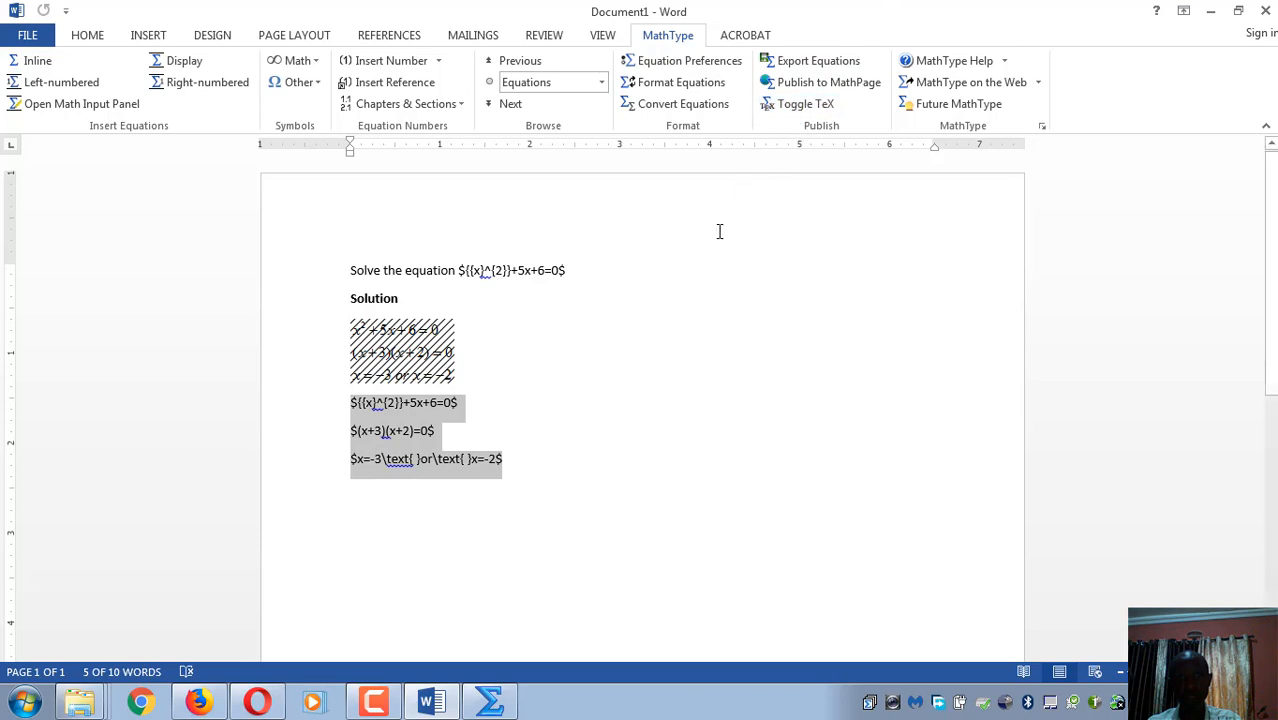
click(548, 440)
click(489, 702)
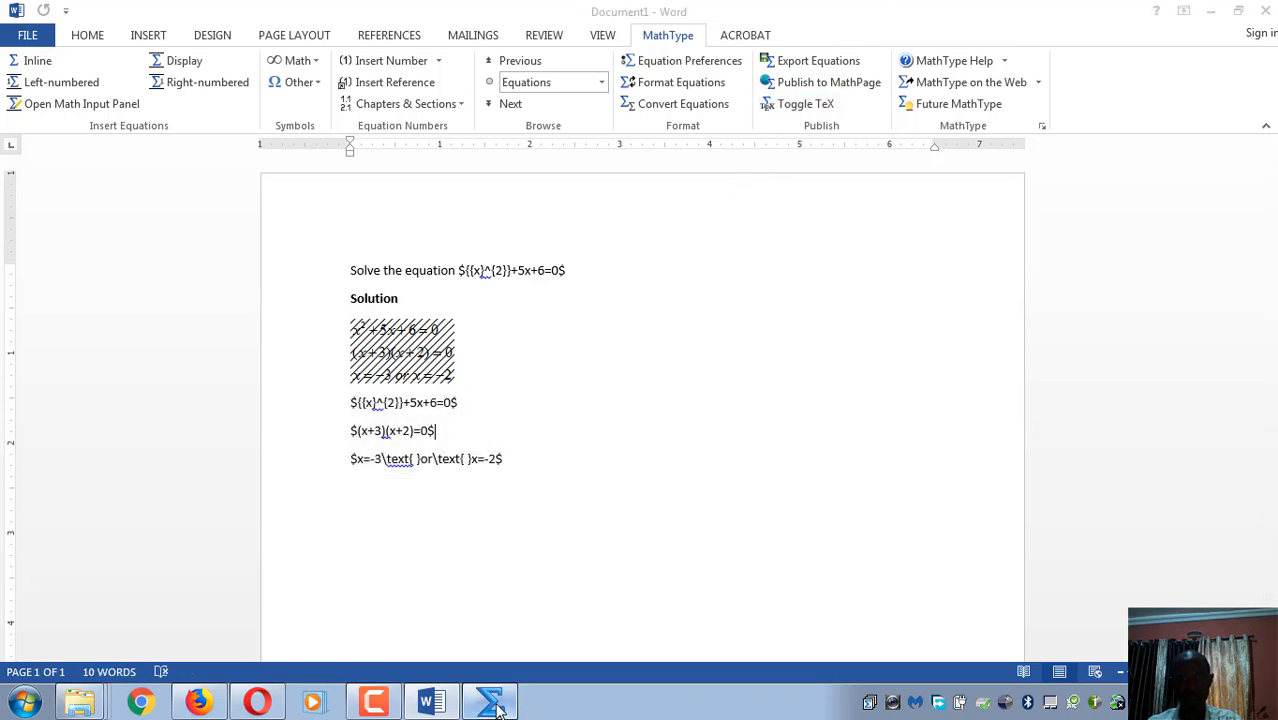
click(547, 135)
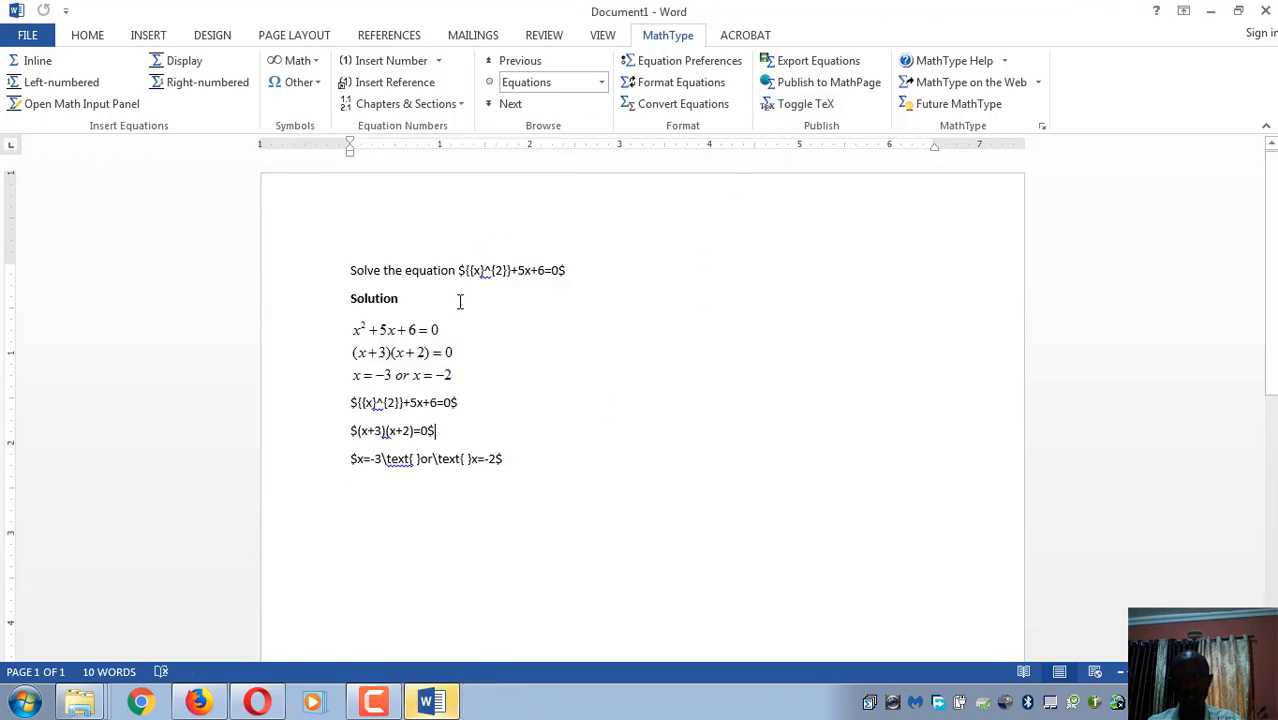
click(410, 362)
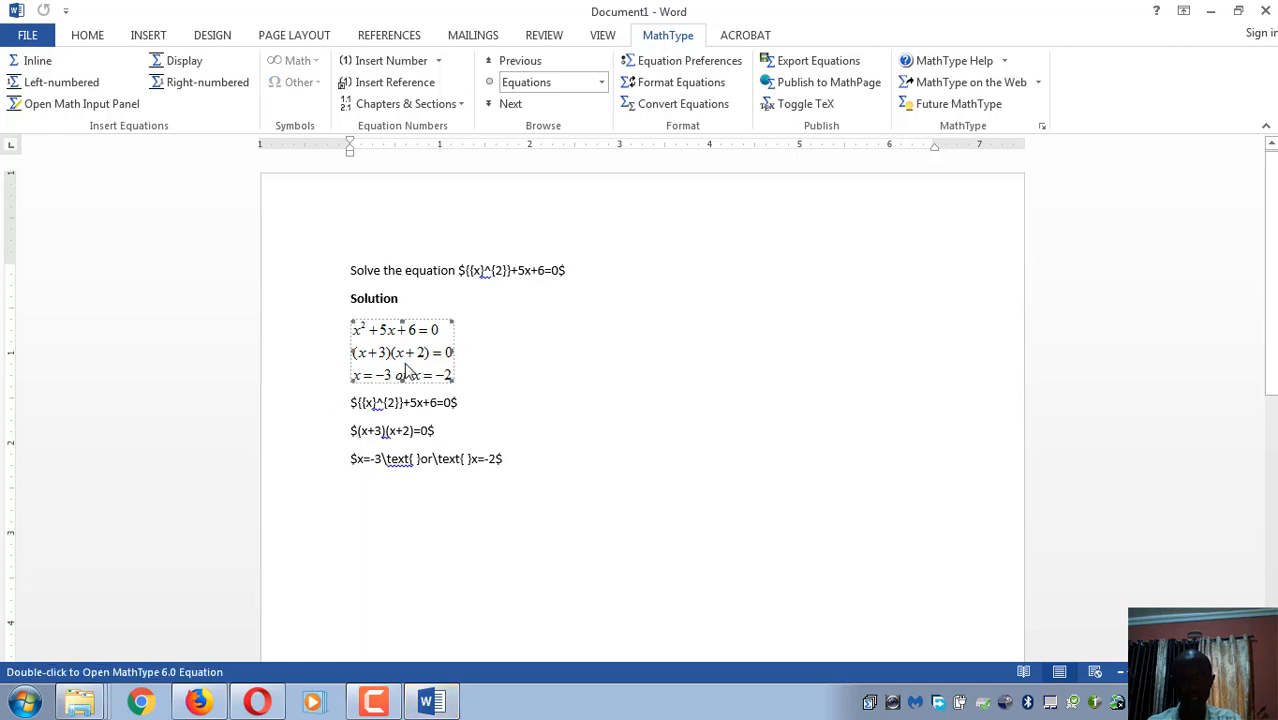
- Copy the three TeX solution lines from Word into the body of a new Drupal Basic page, cleaning the Word formatting
drag(354, 400, 522, 470)
key(ctrl+c)
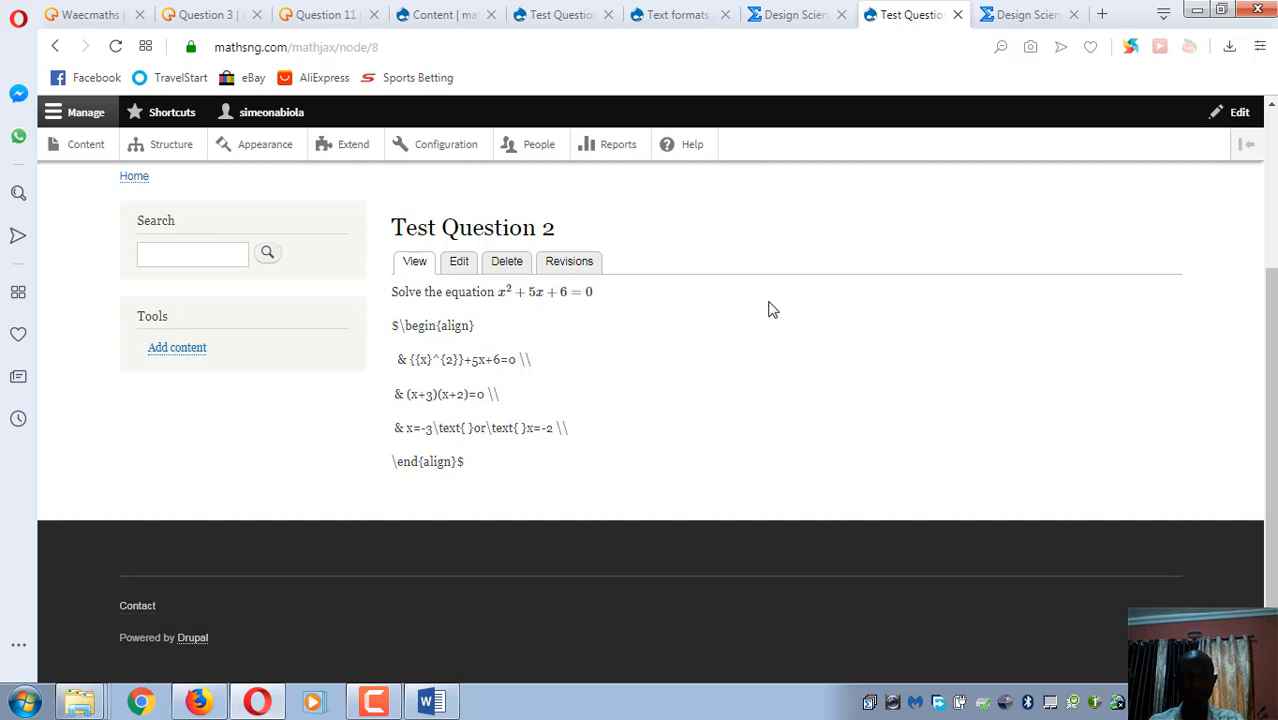
click(100, 155)
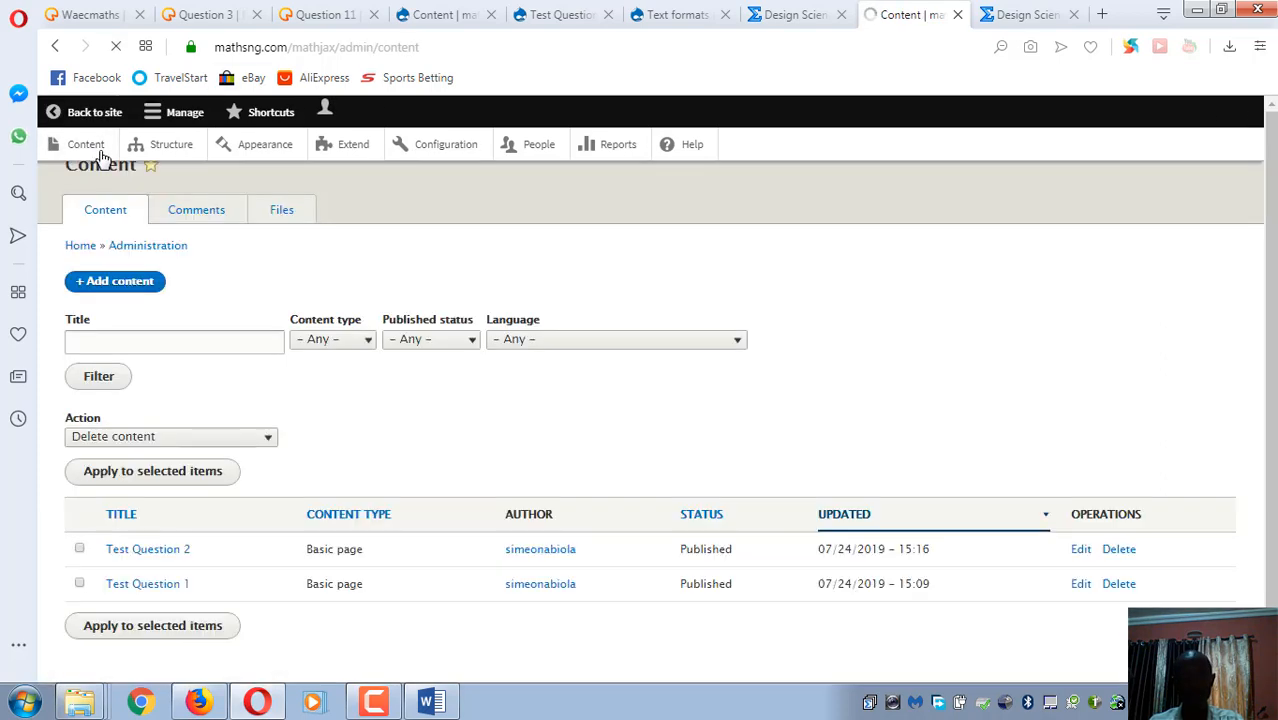
click(128, 316)
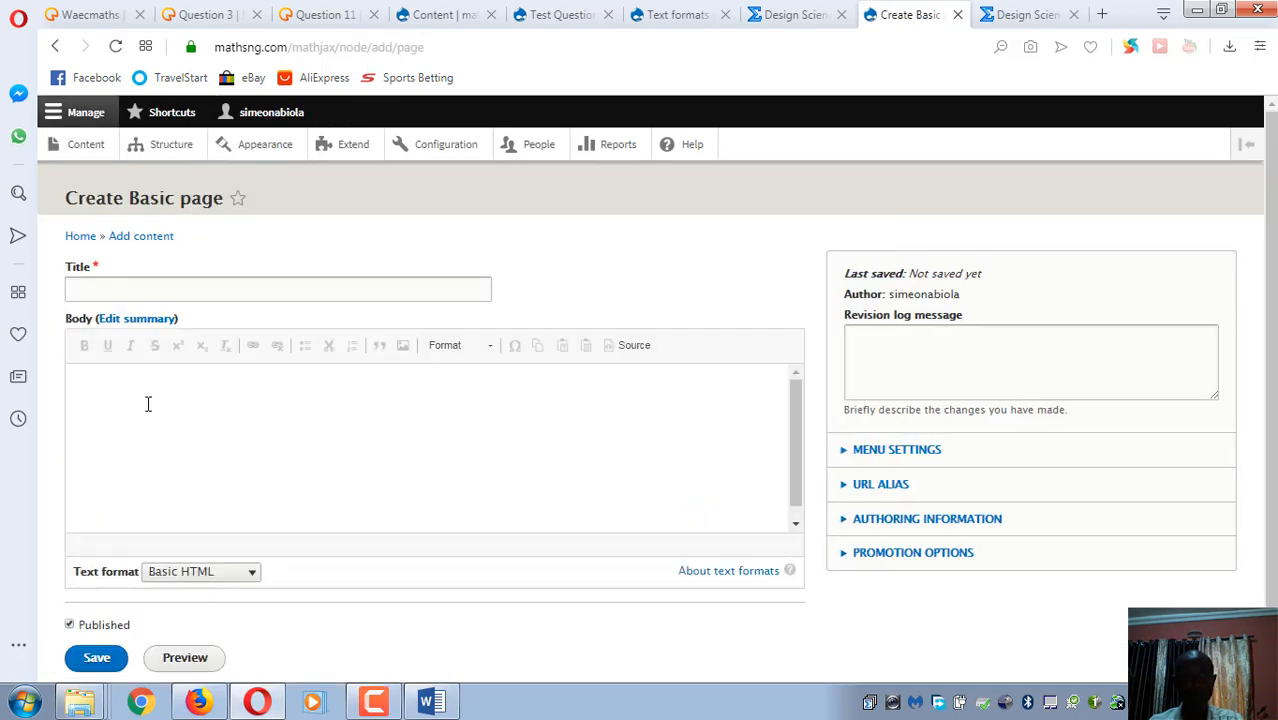
click(138, 402)
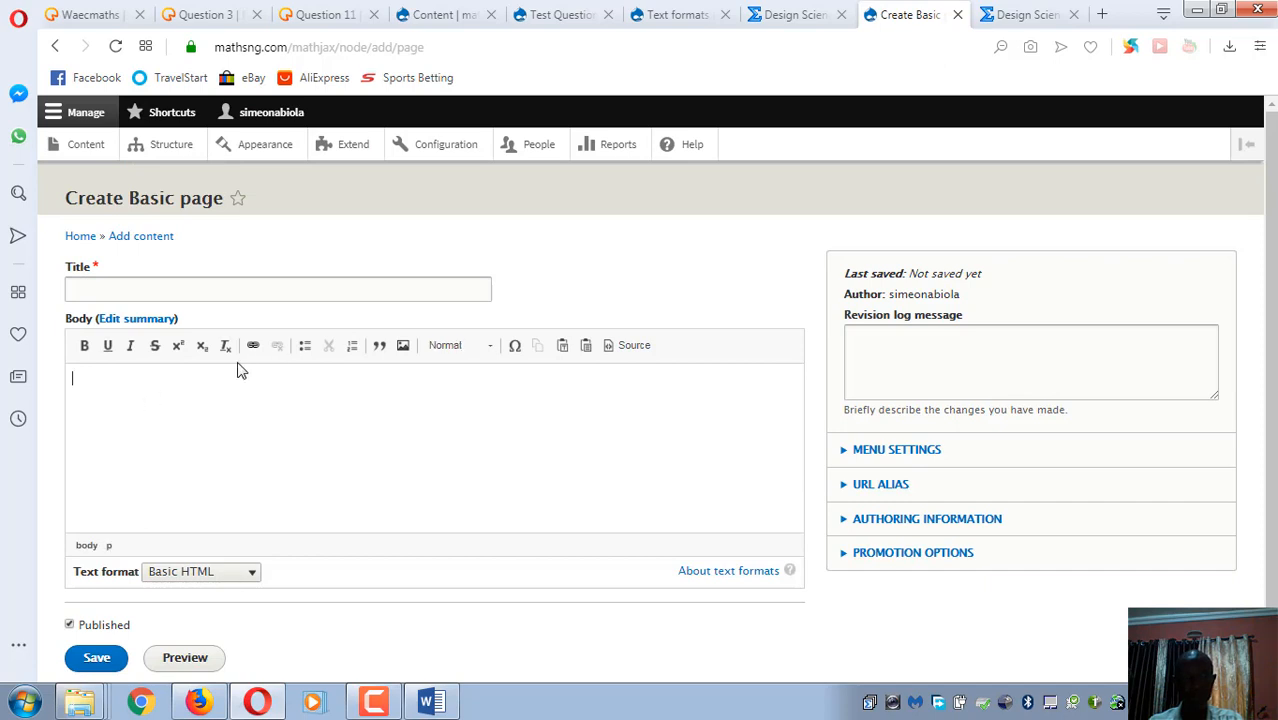
key(ctrl+v)
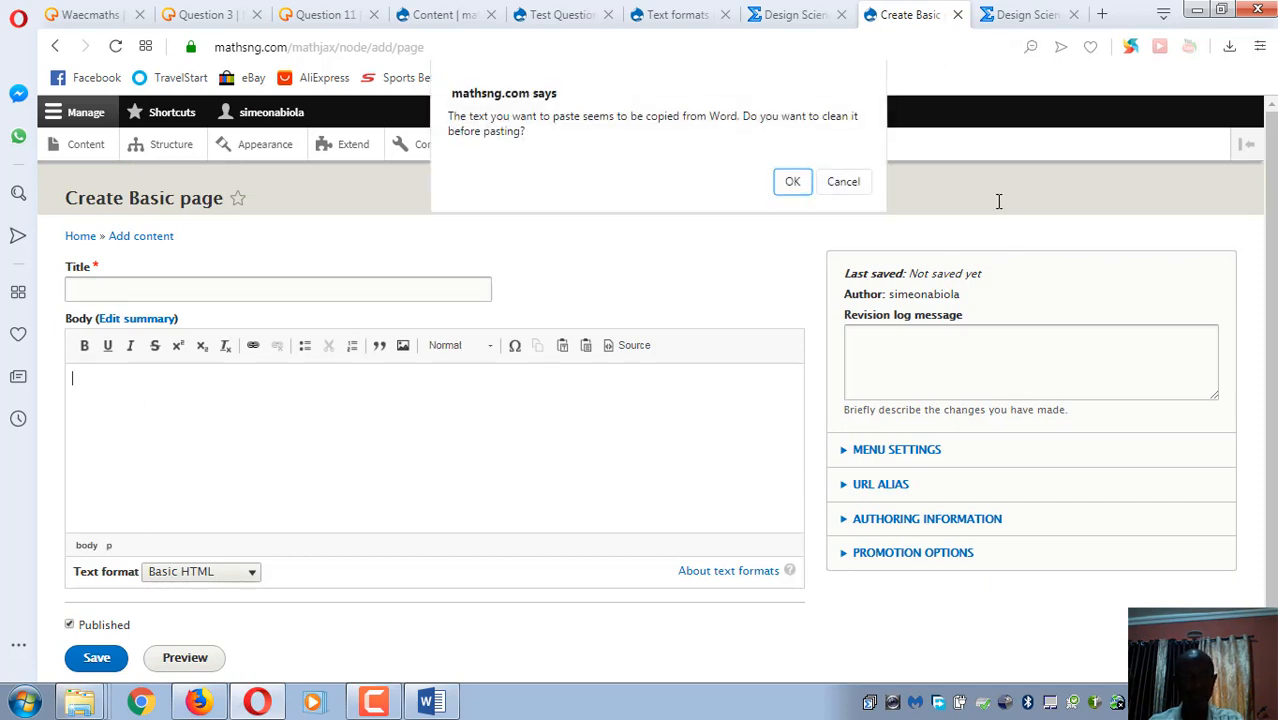
click(790, 181)
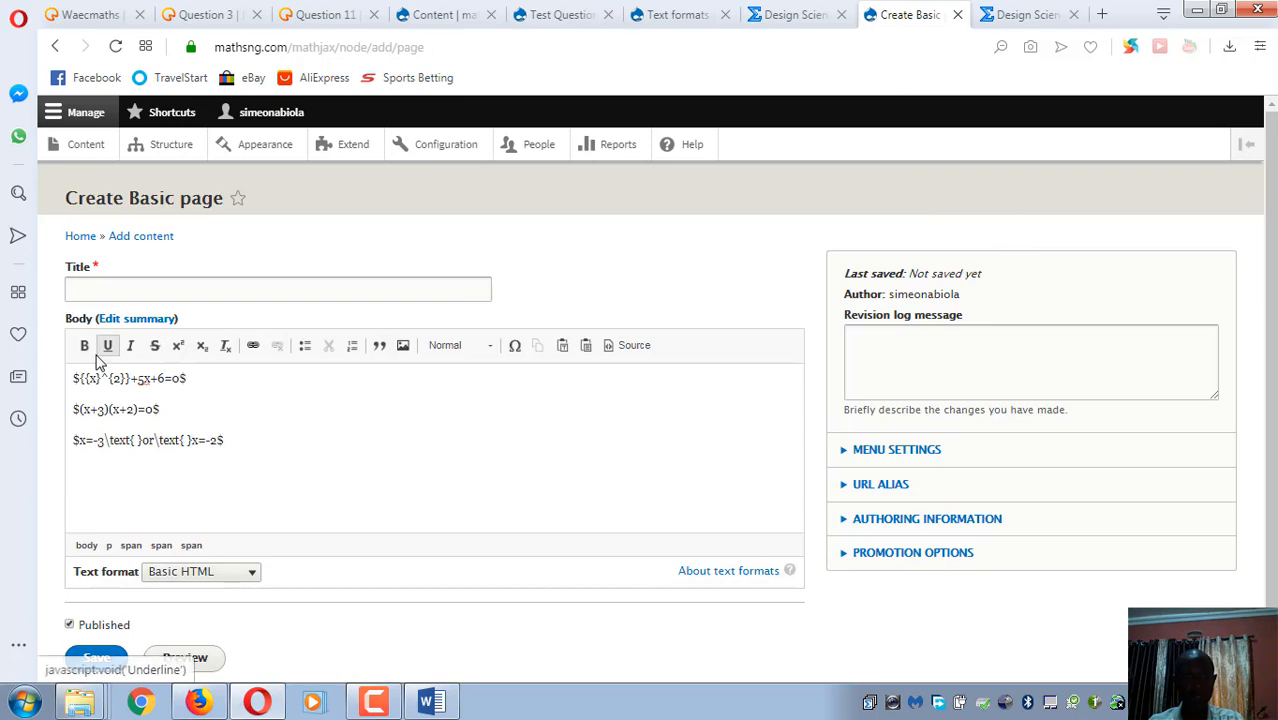
- Switch to Word, copy the "Solve the equation" line with its TeX code, and return to the browser
click(1027, 14)
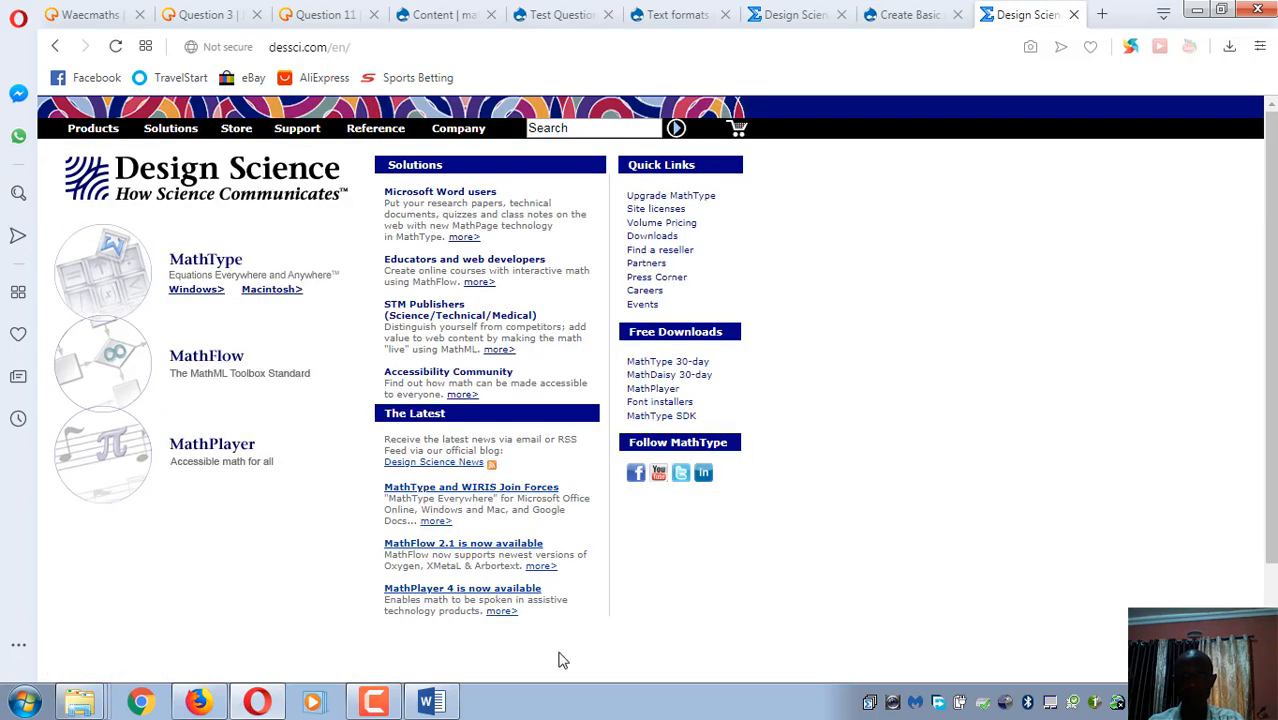
click(431, 702)
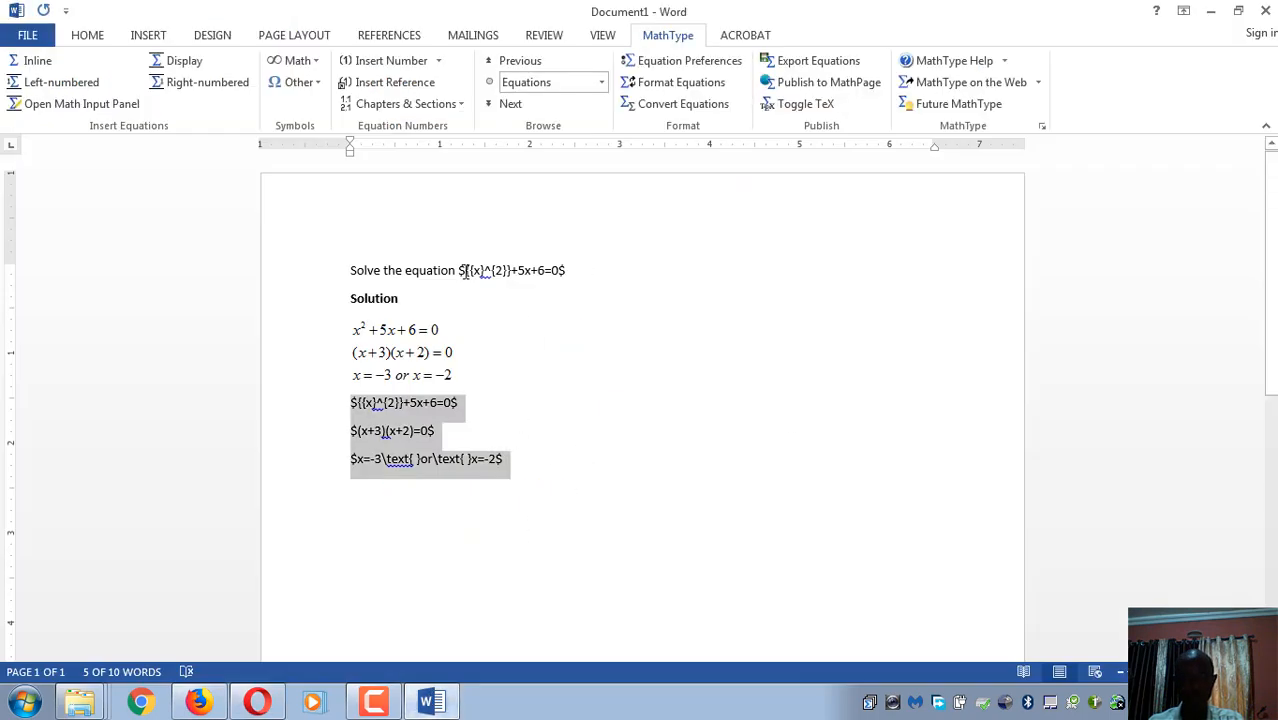
drag(352, 272, 589, 286)
key(ctrl+c)
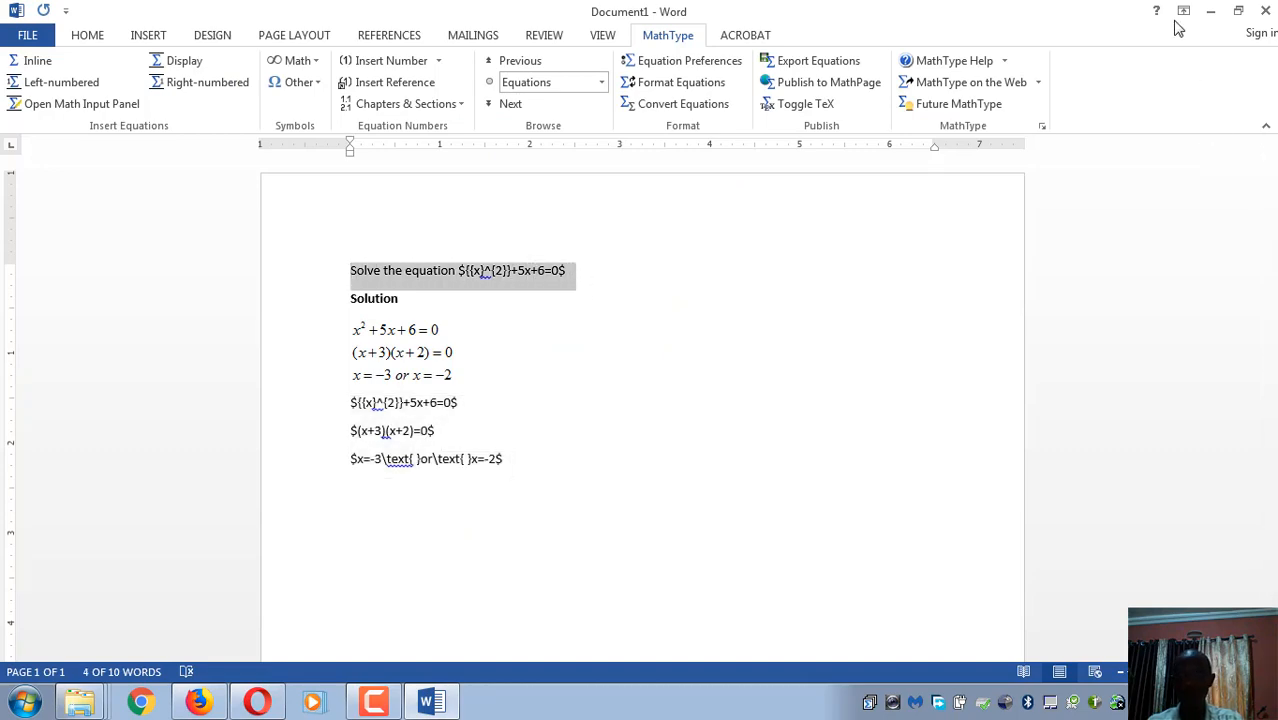
click(1210, 10)
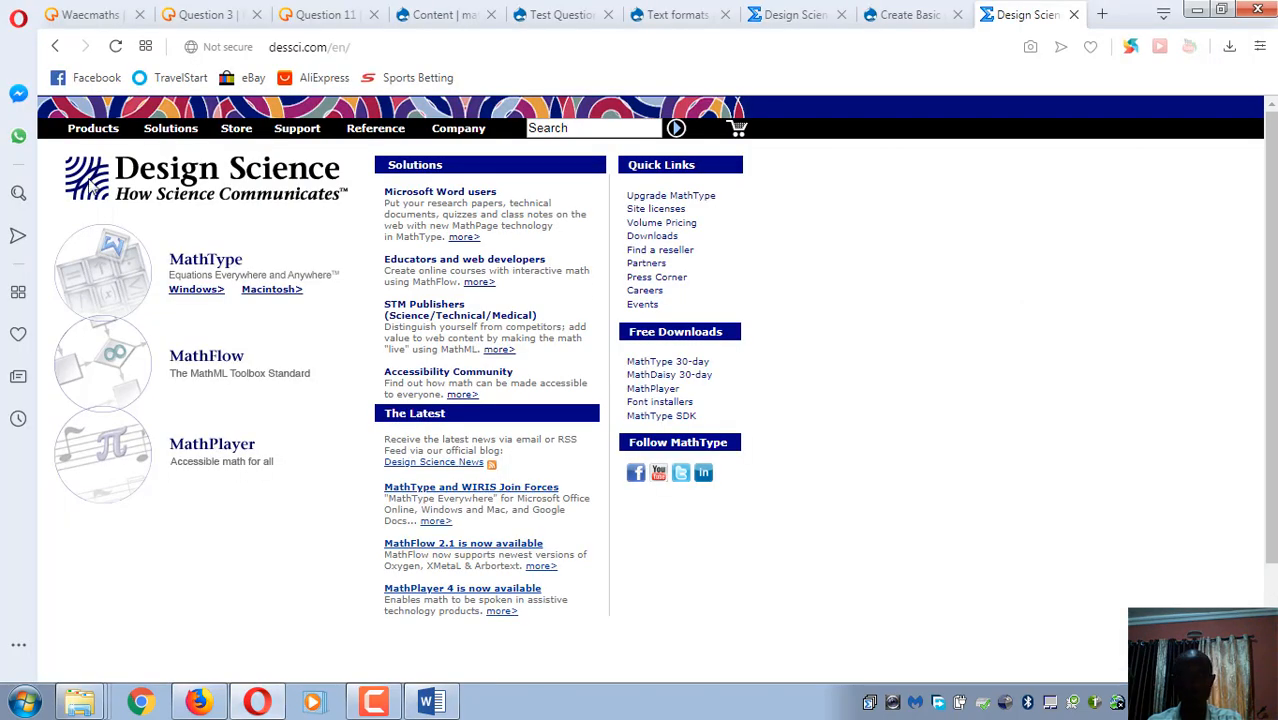
- On the Create Basic page form, paste the copied question on a new line above the three TeX lines, cleaning its Word formatting
click(80, 15)
click(470, 14)
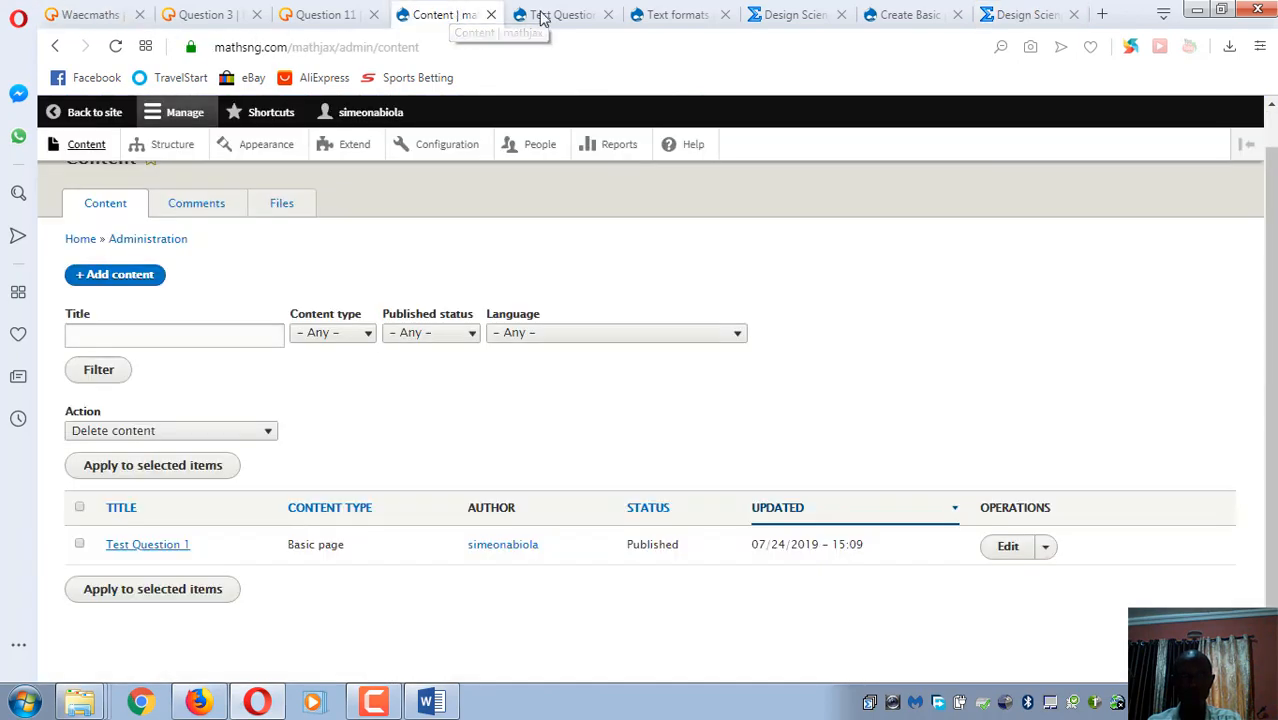
click(563, 15)
click(677, 16)
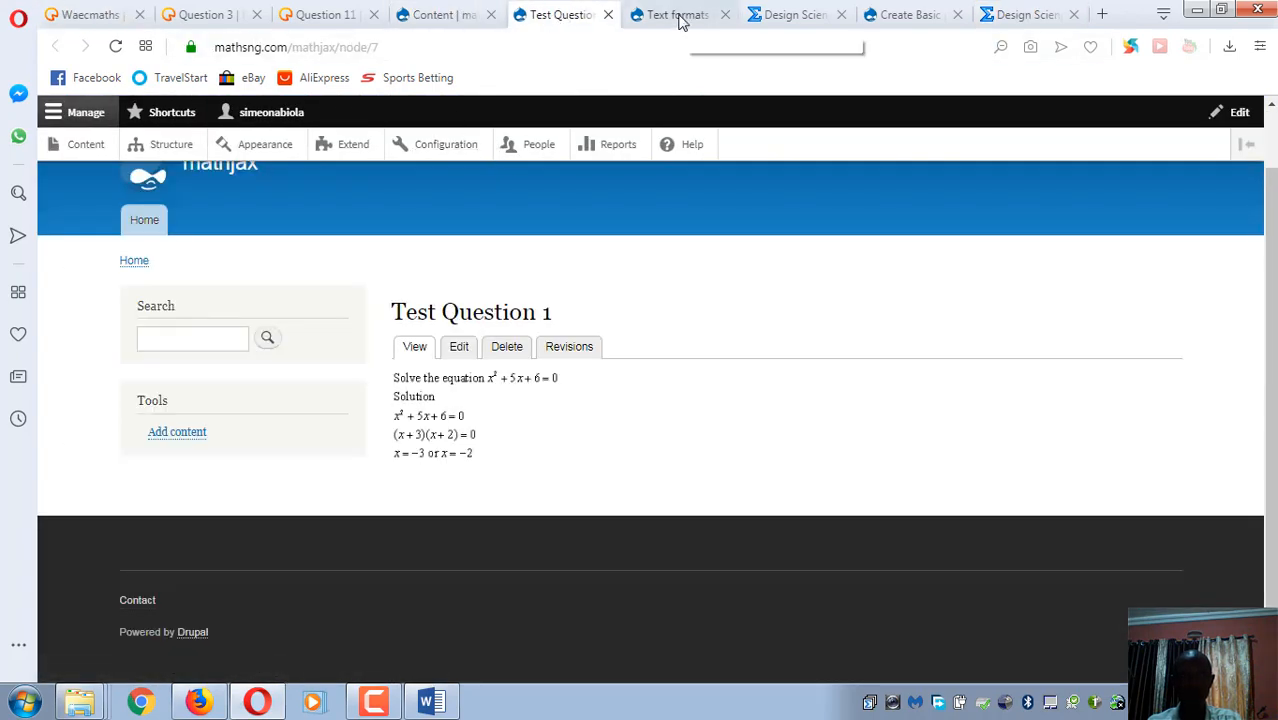
click(460, 15)
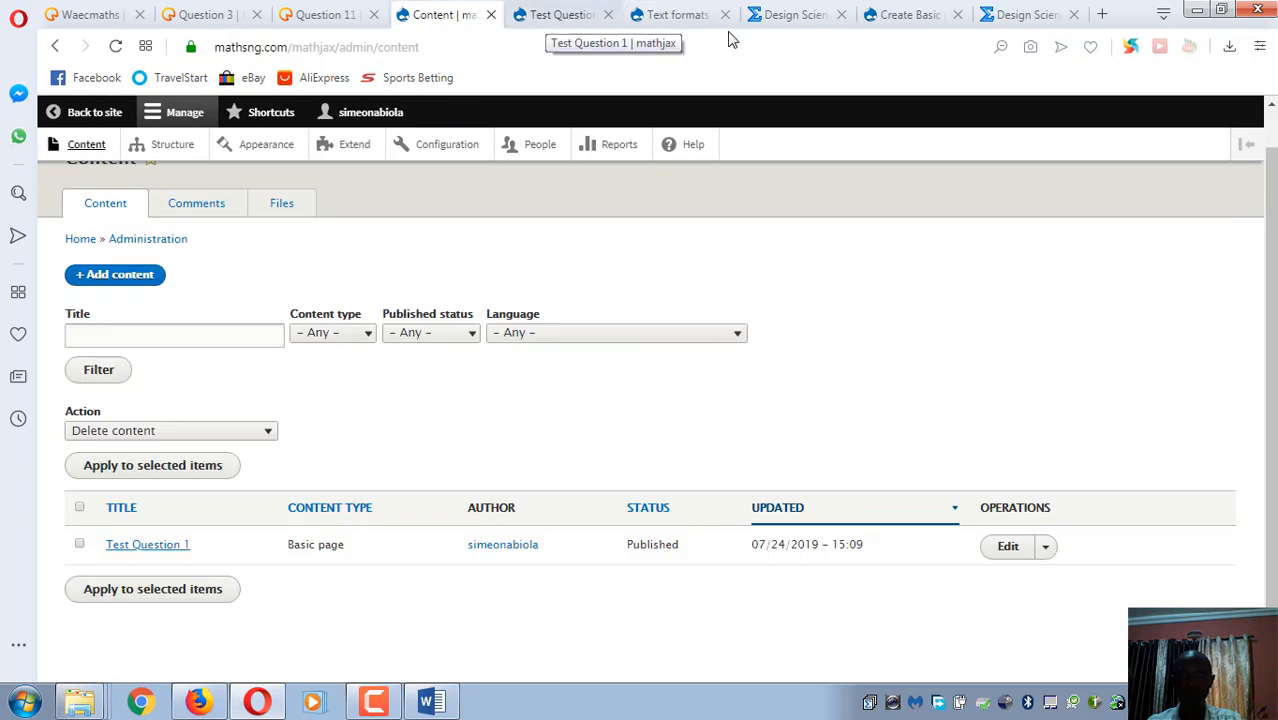
click(906, 16)
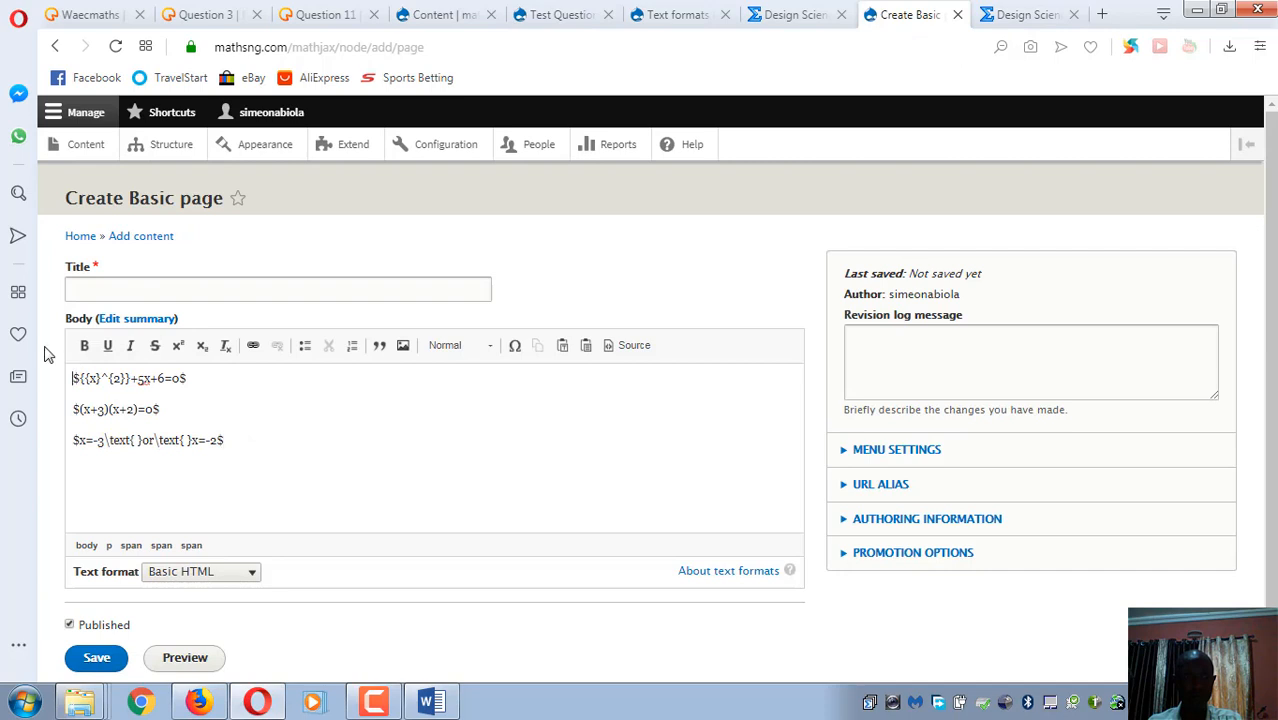
key(Return)
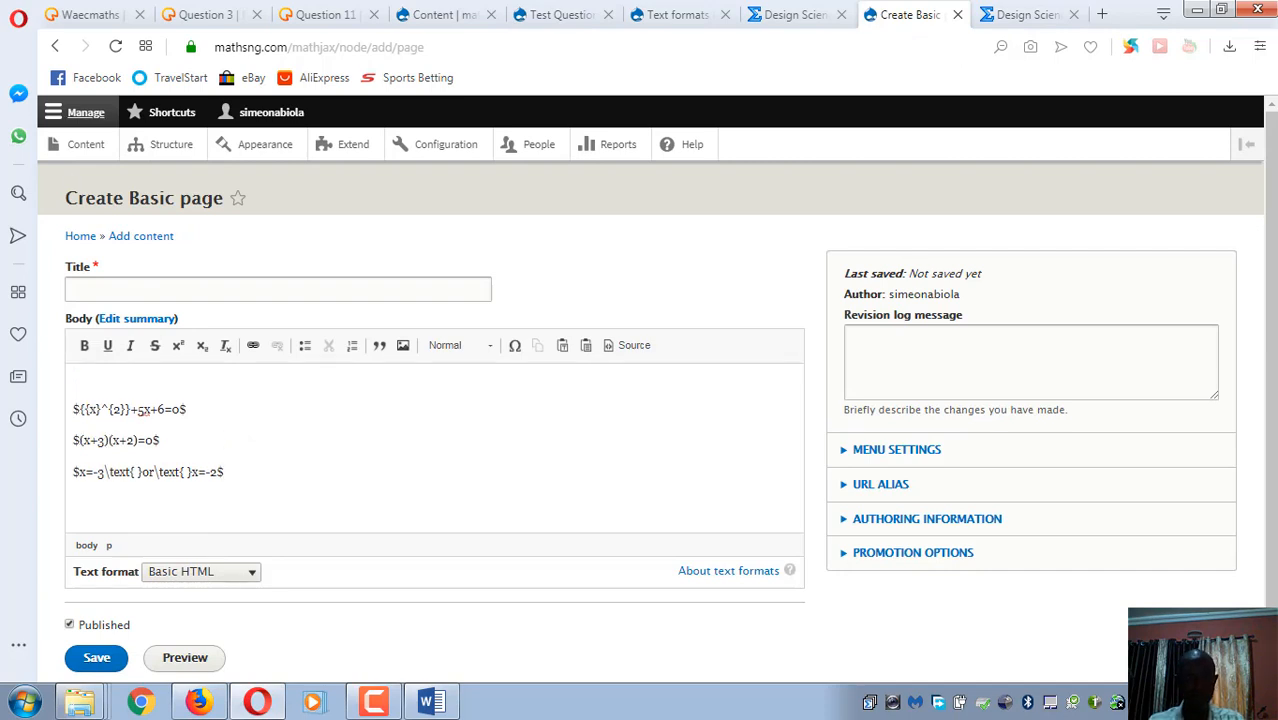
key(ctrl+v)
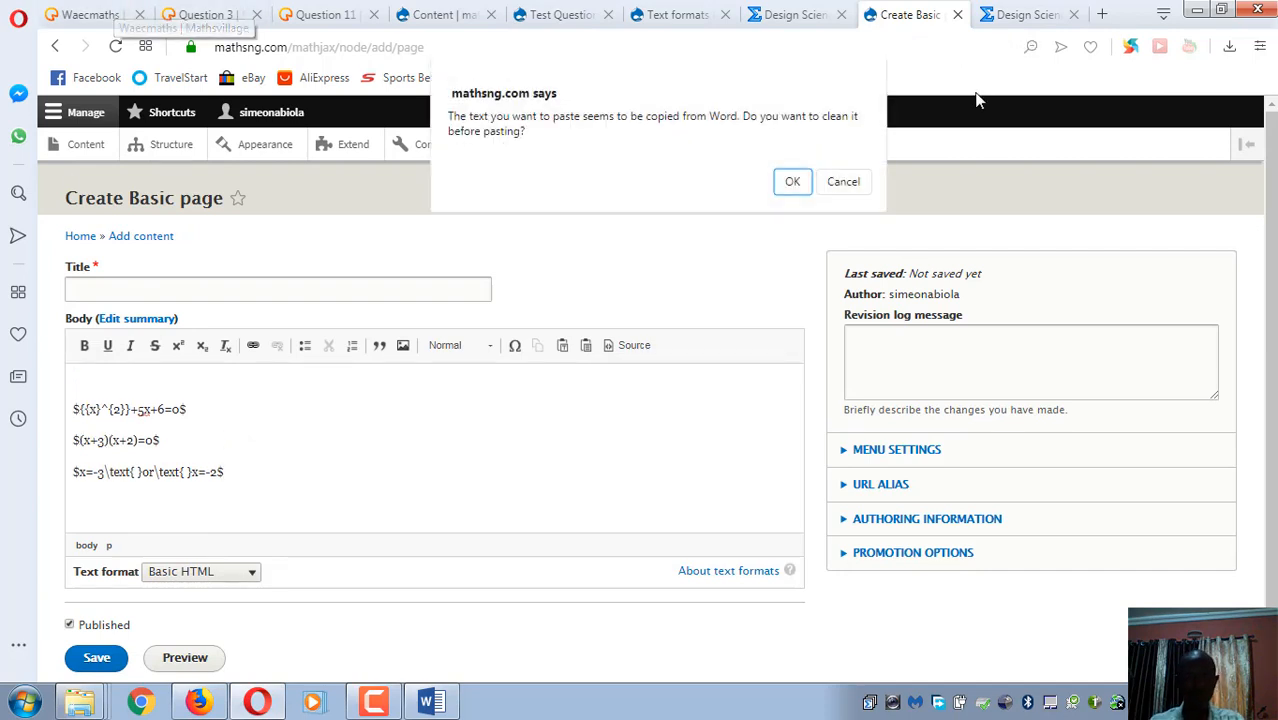
click(792, 181)
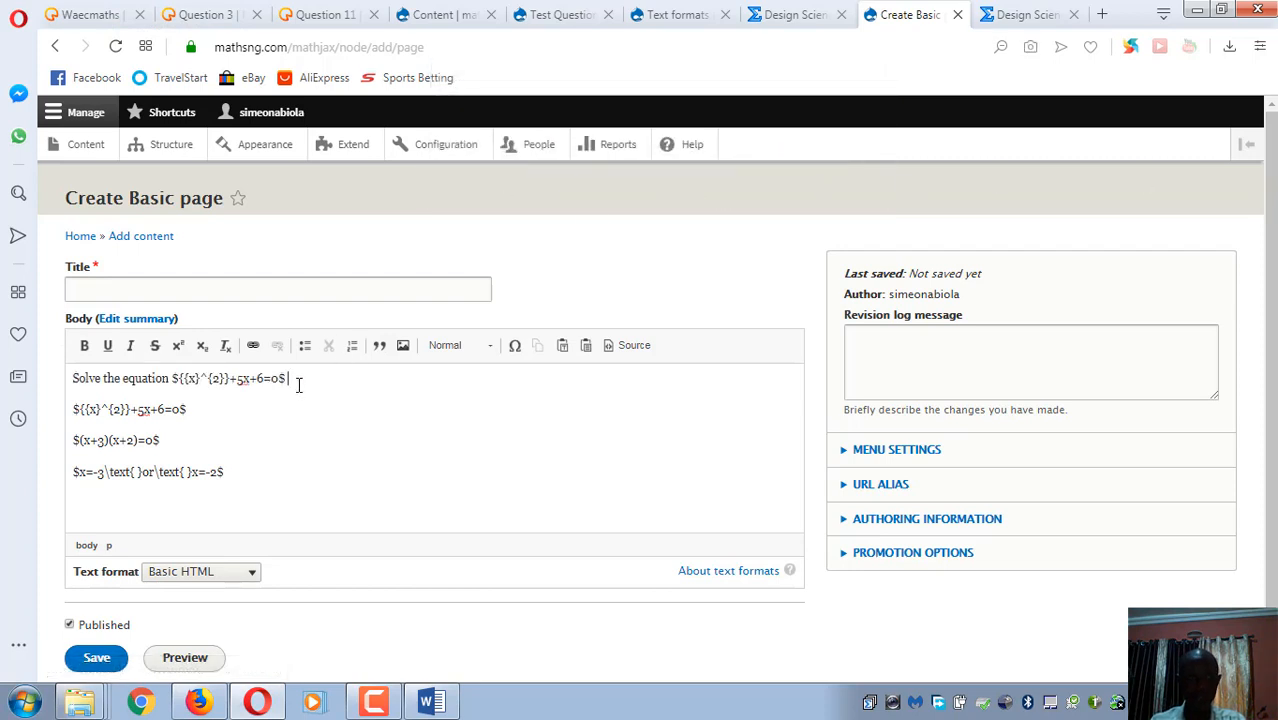
- Add a bold "Solution" heading on its own line between the question and the three TeX lines
key(Return)
text(Te)
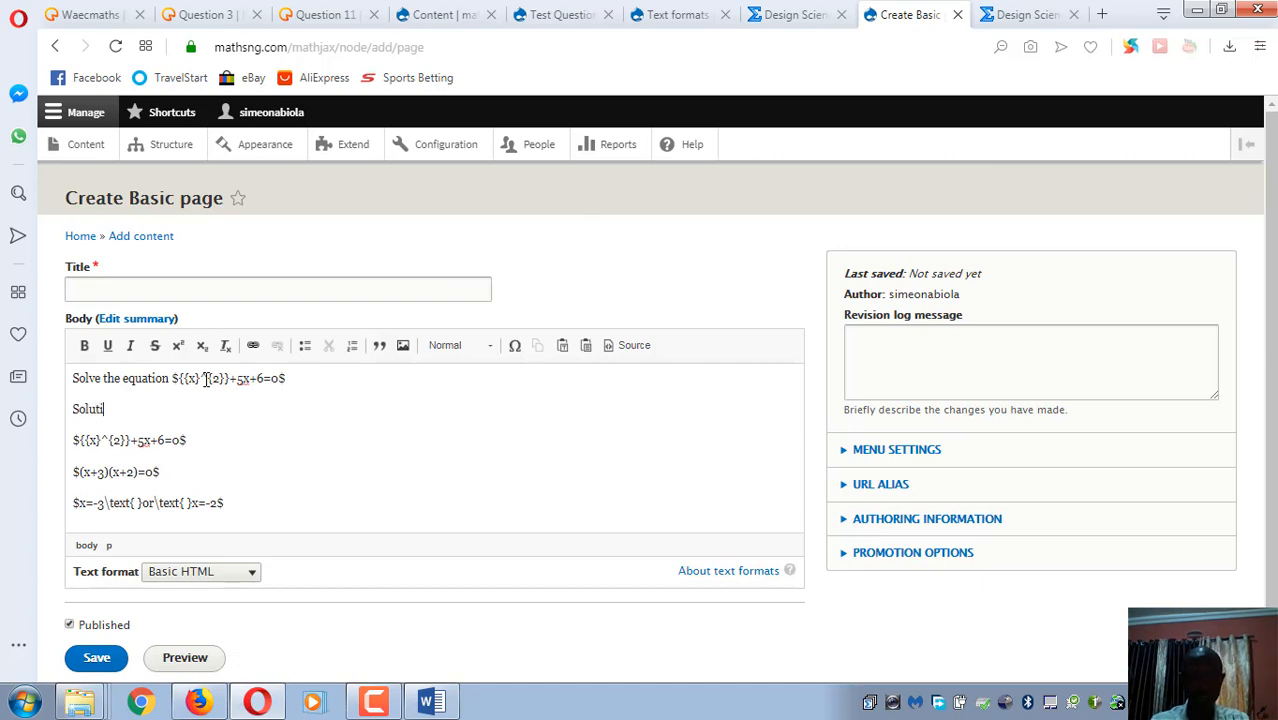
double_click(124, 410)
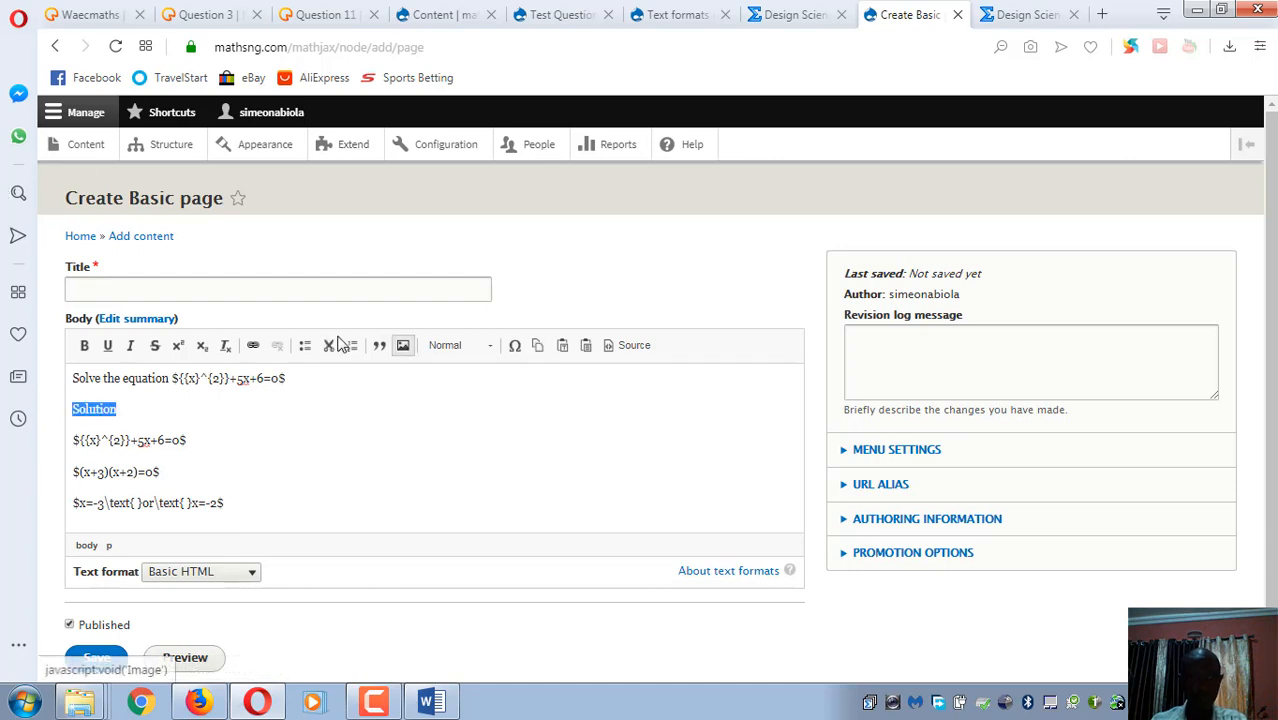
click(85, 345)
- Title the new Basic page "Test Question 3"
click(137, 288)
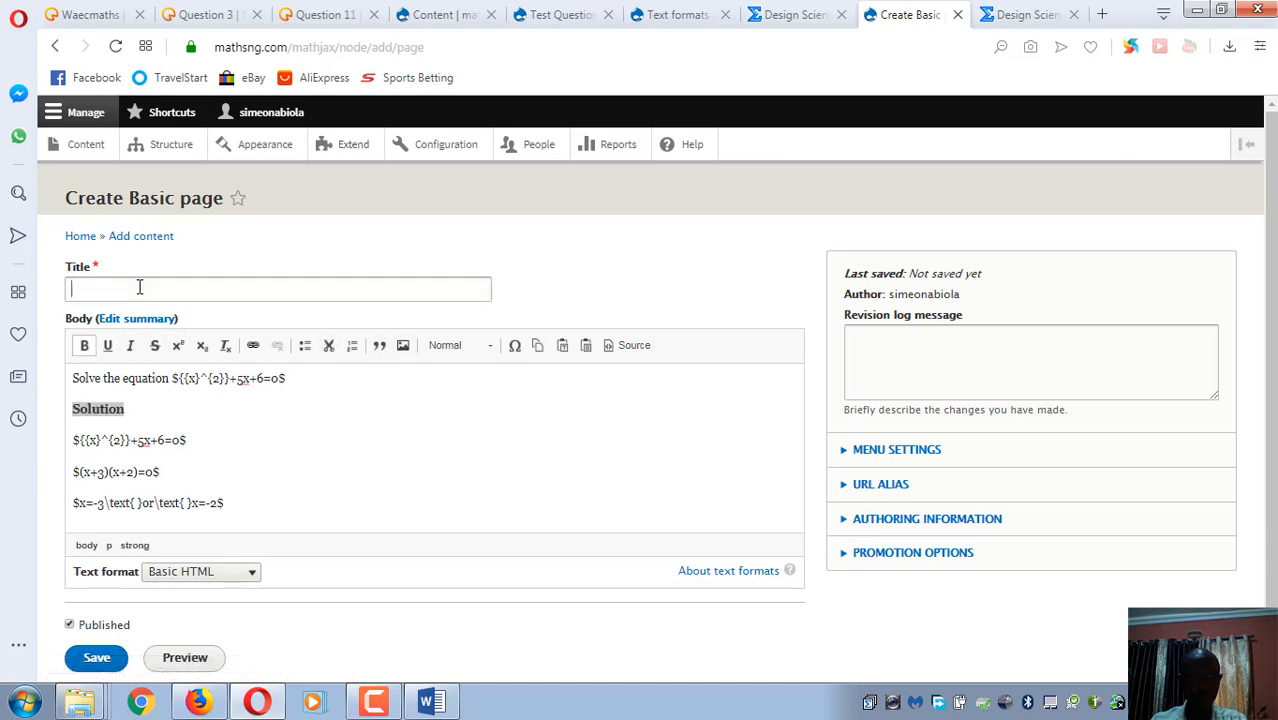
click(112, 338)
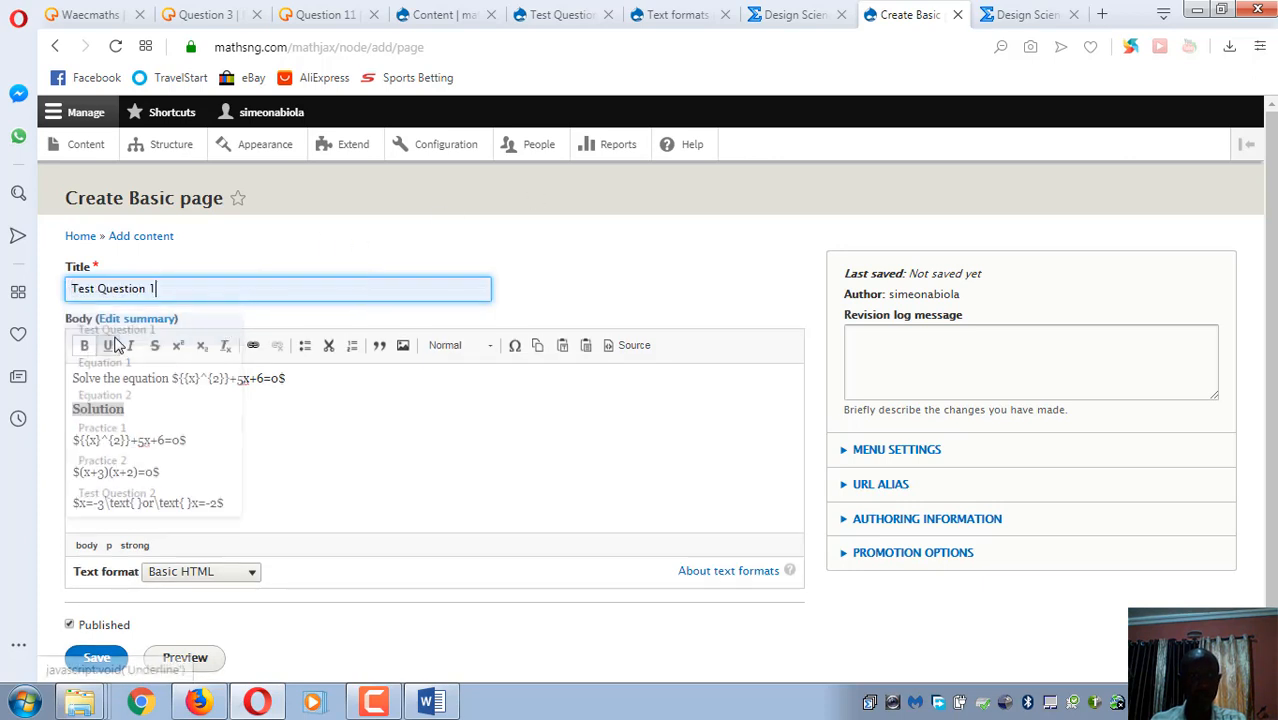
key(BackSpace)
text(3)
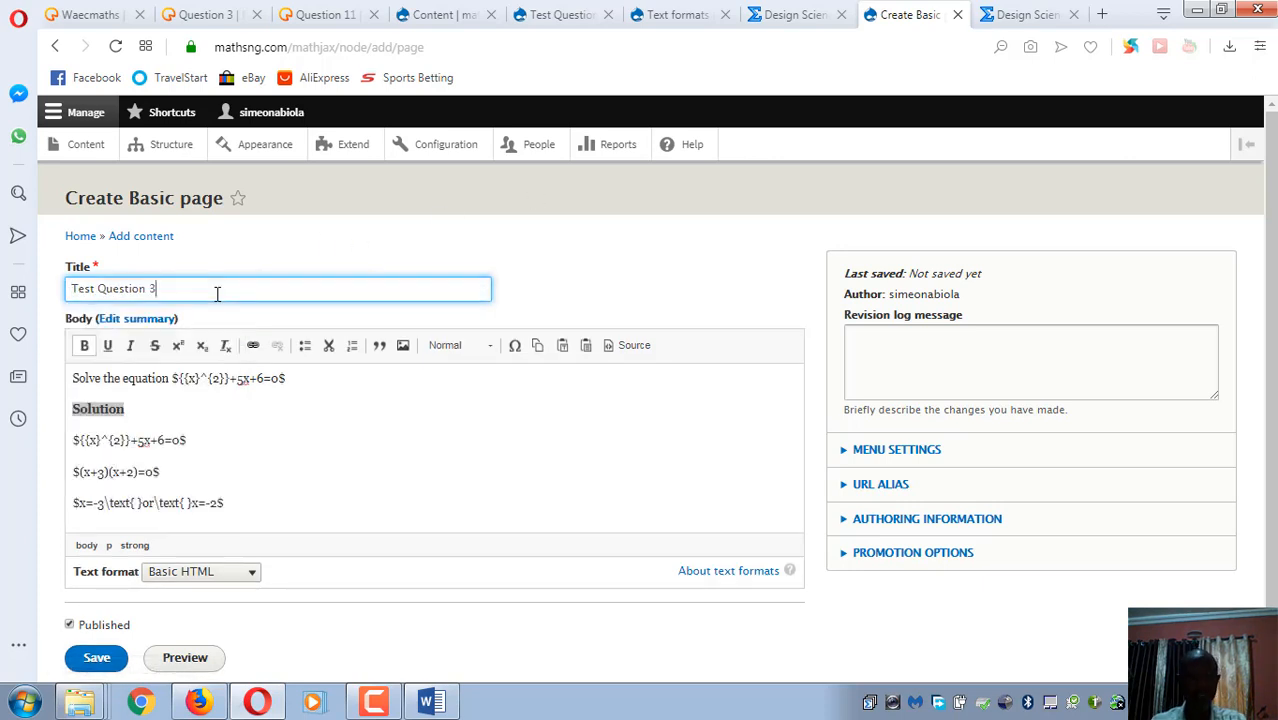
- Review the separate TeX solution lines in the body and look at the open Text formats and editors page
scroll(55, 450, down, 1)
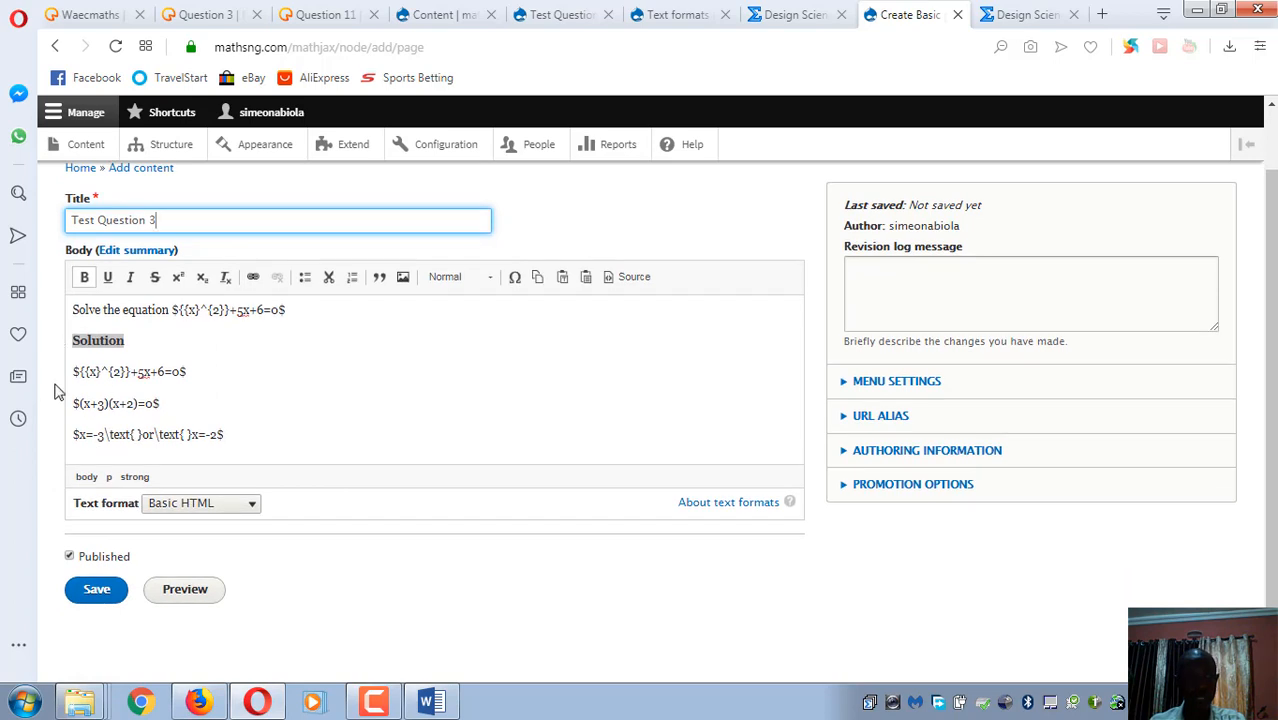
drag(68, 372, 188, 371)
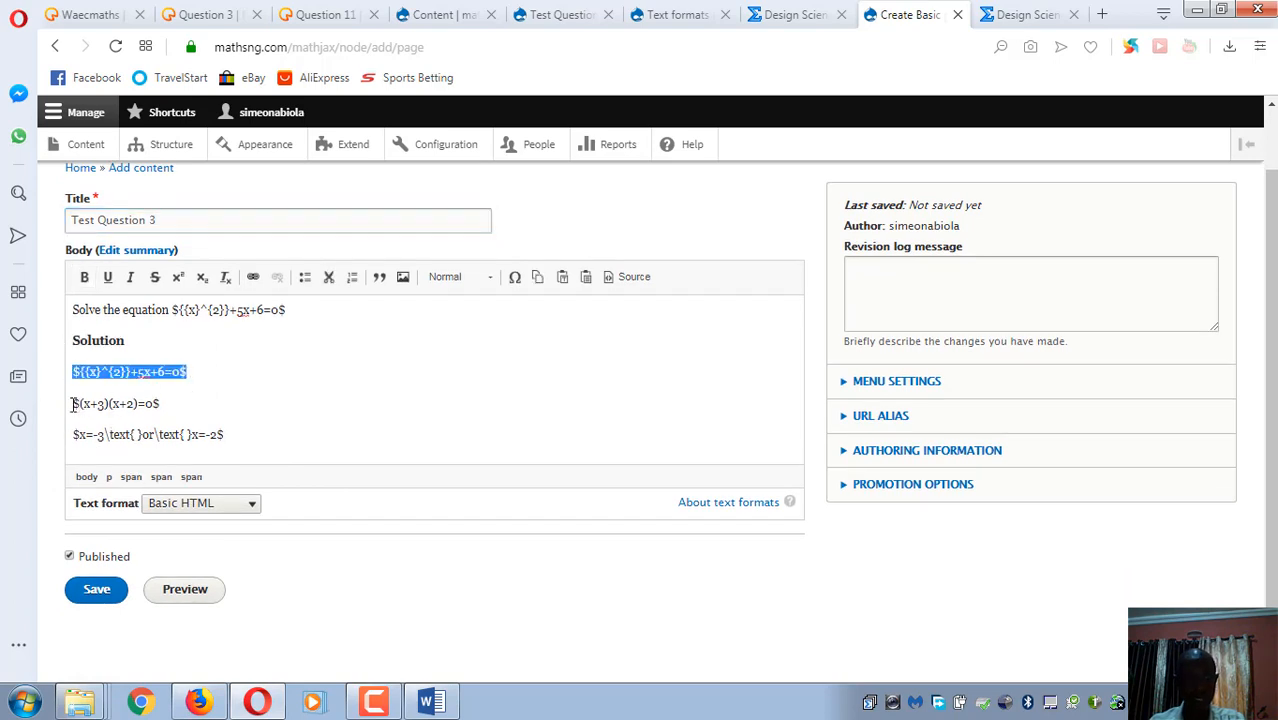
drag(72, 404, 137, 432)
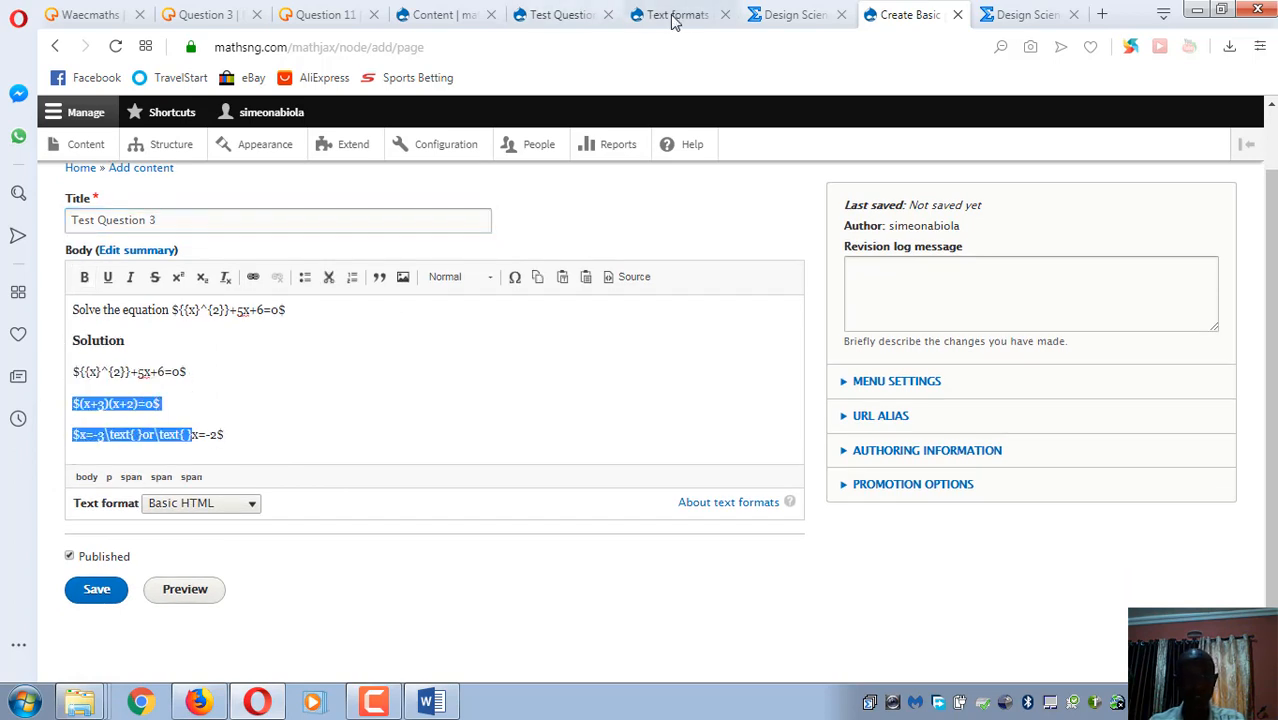
click(598, 17)
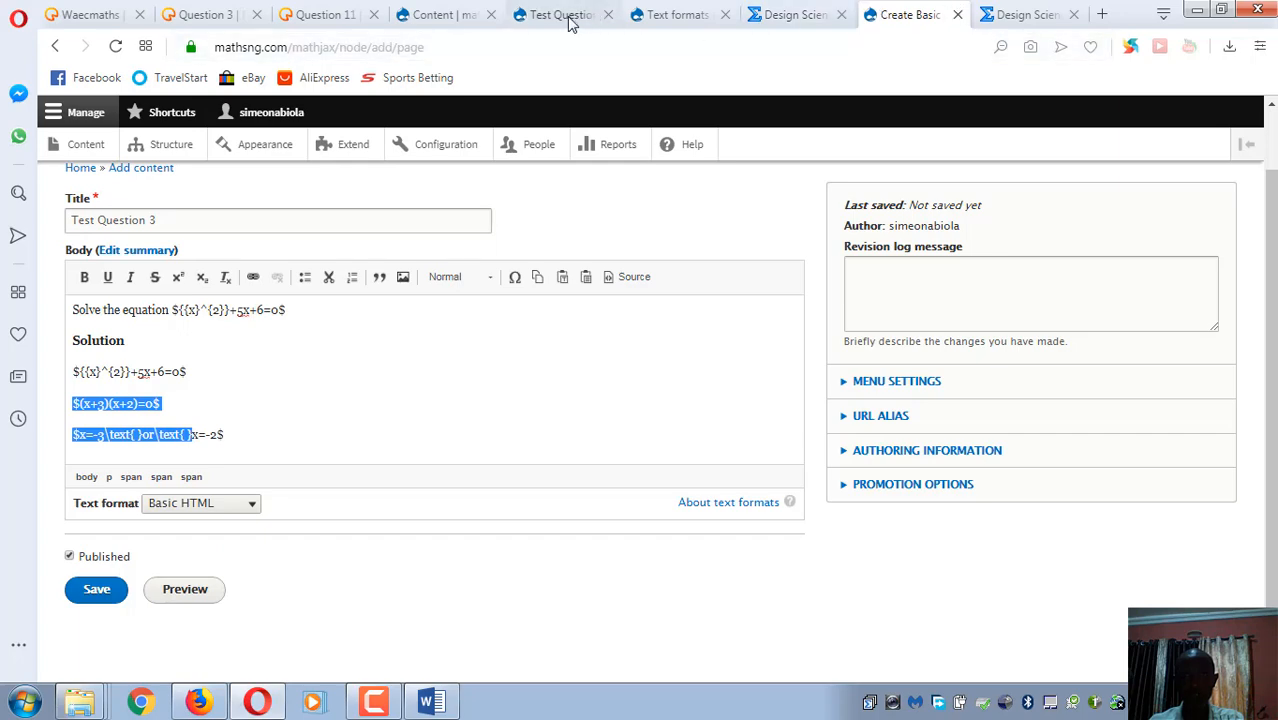
click(655, 17)
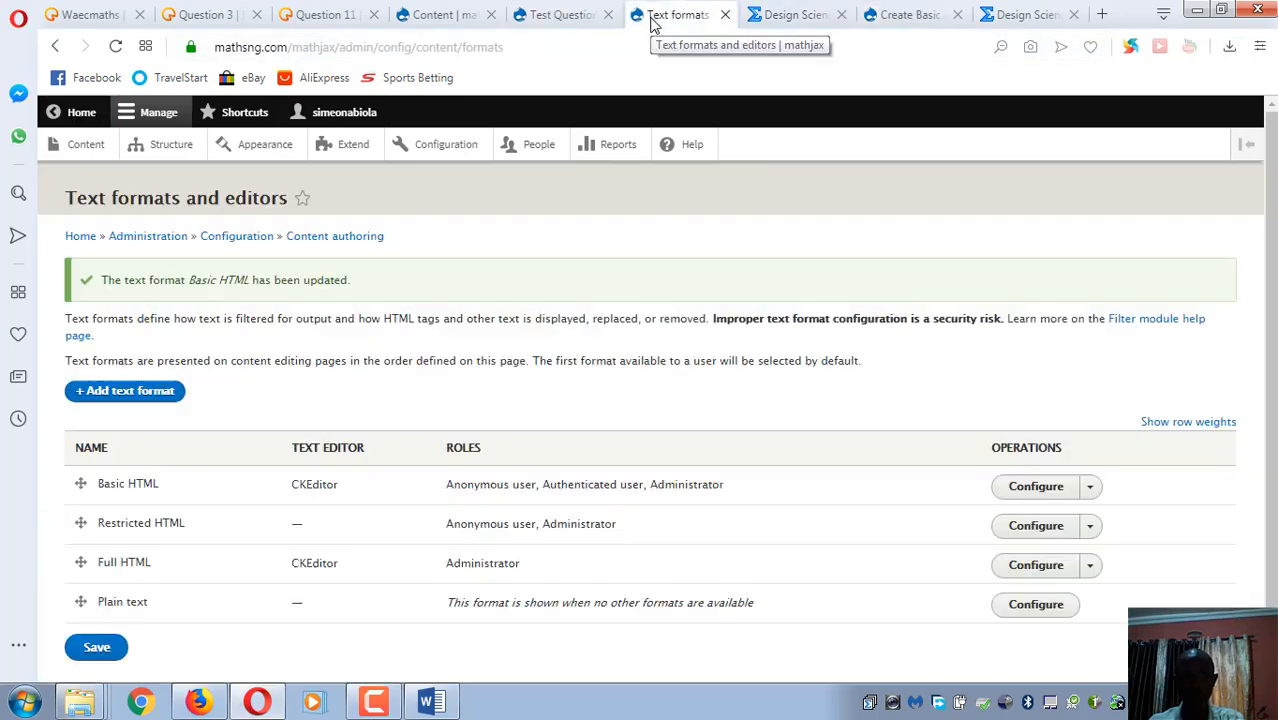
click(785, 15)
click(925, 22)
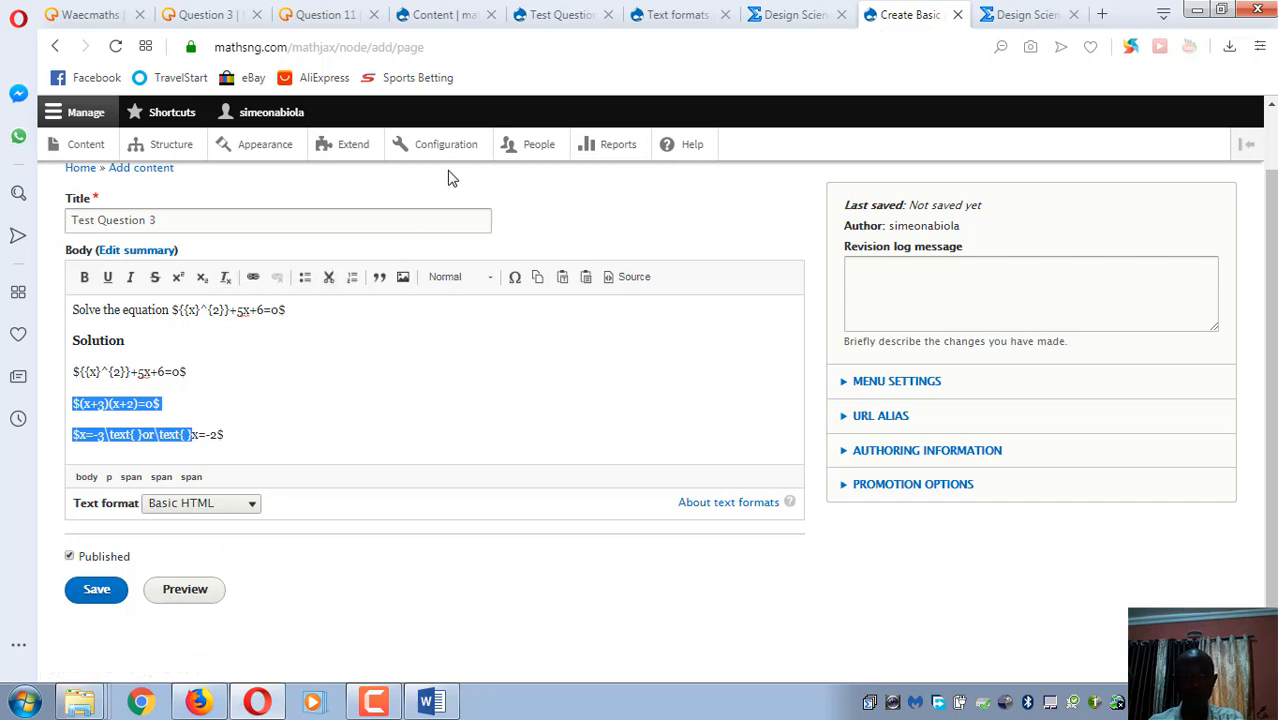
click(706, 17)
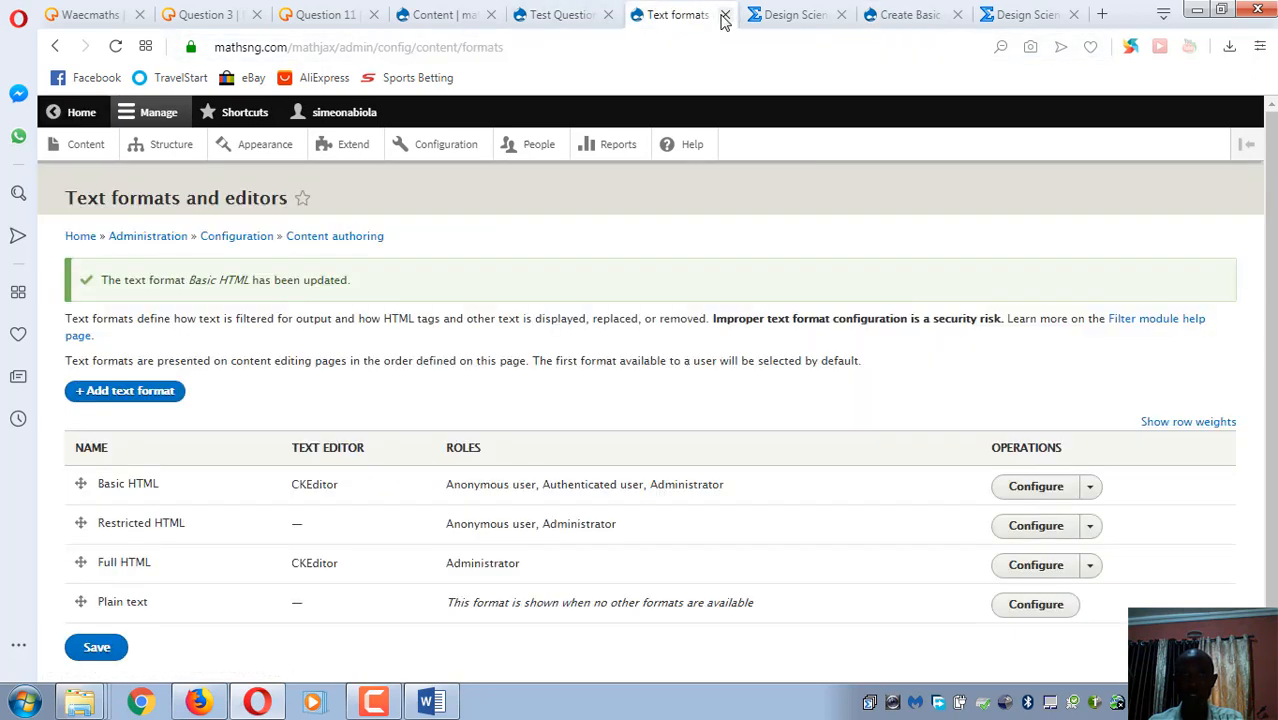
- Close all other open browser tabs so that only the Create Basic page form remains
click(723, 15)
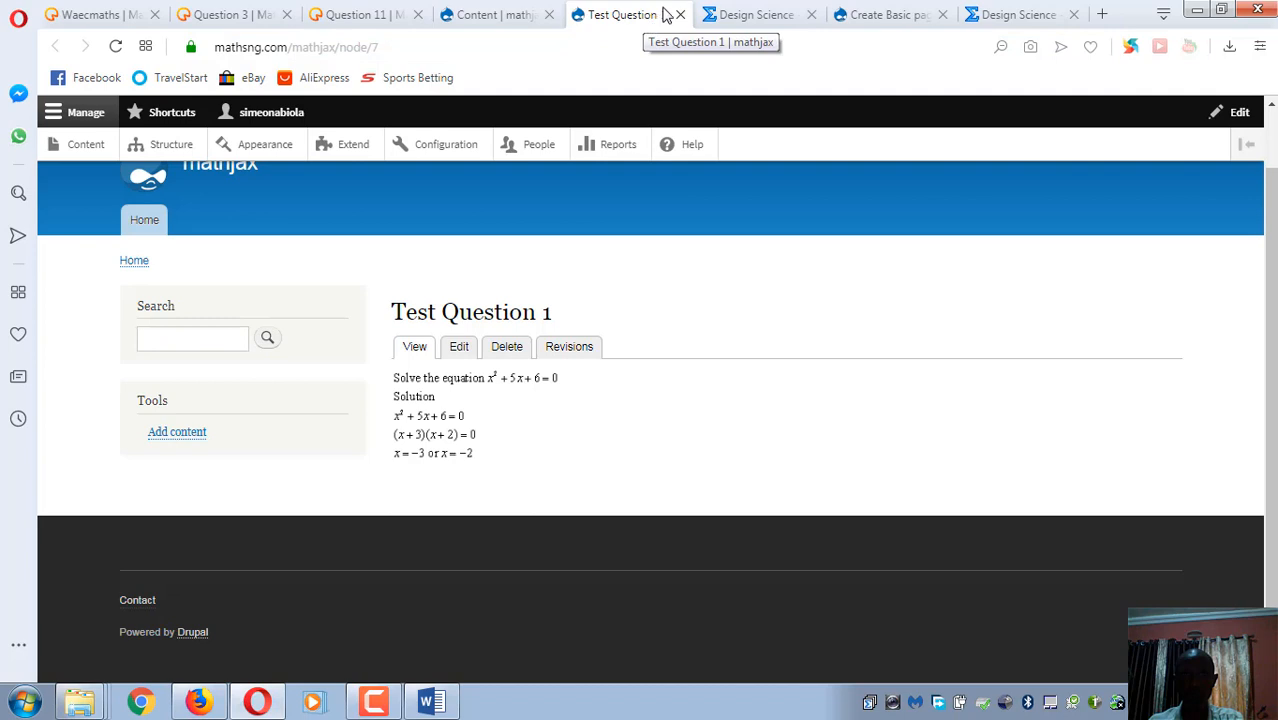
click(478, 15)
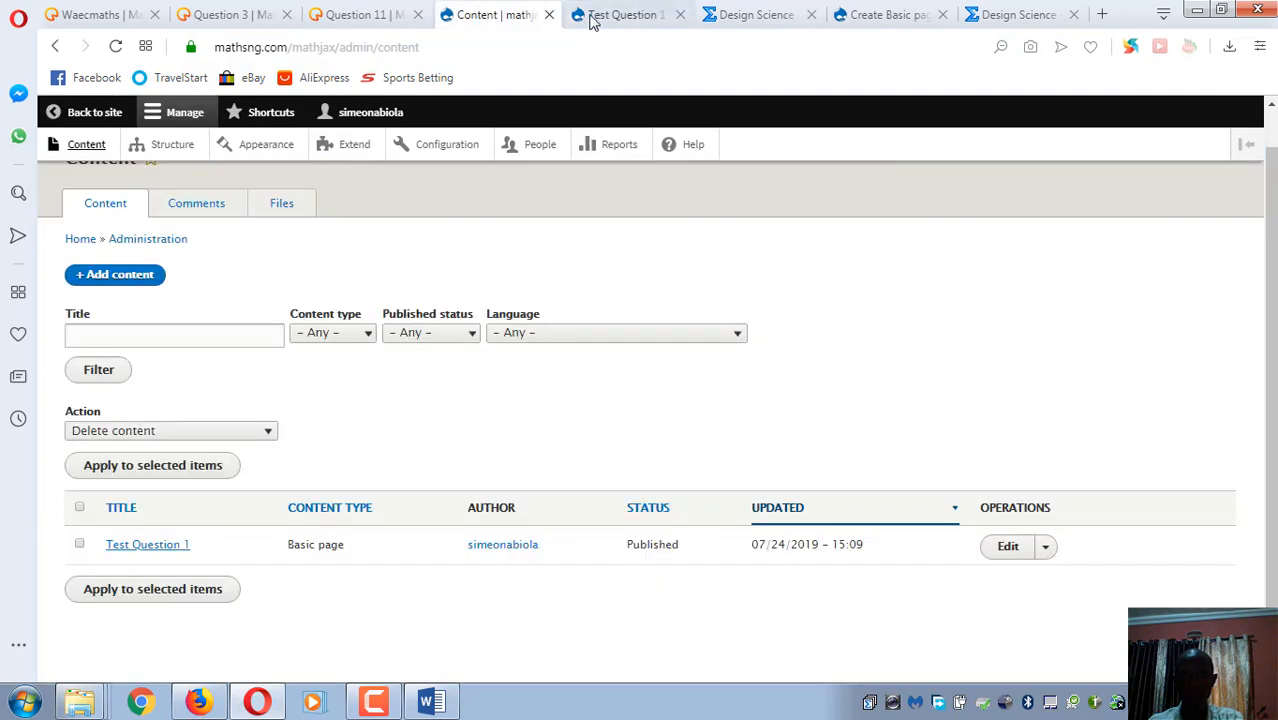
click(548, 15)
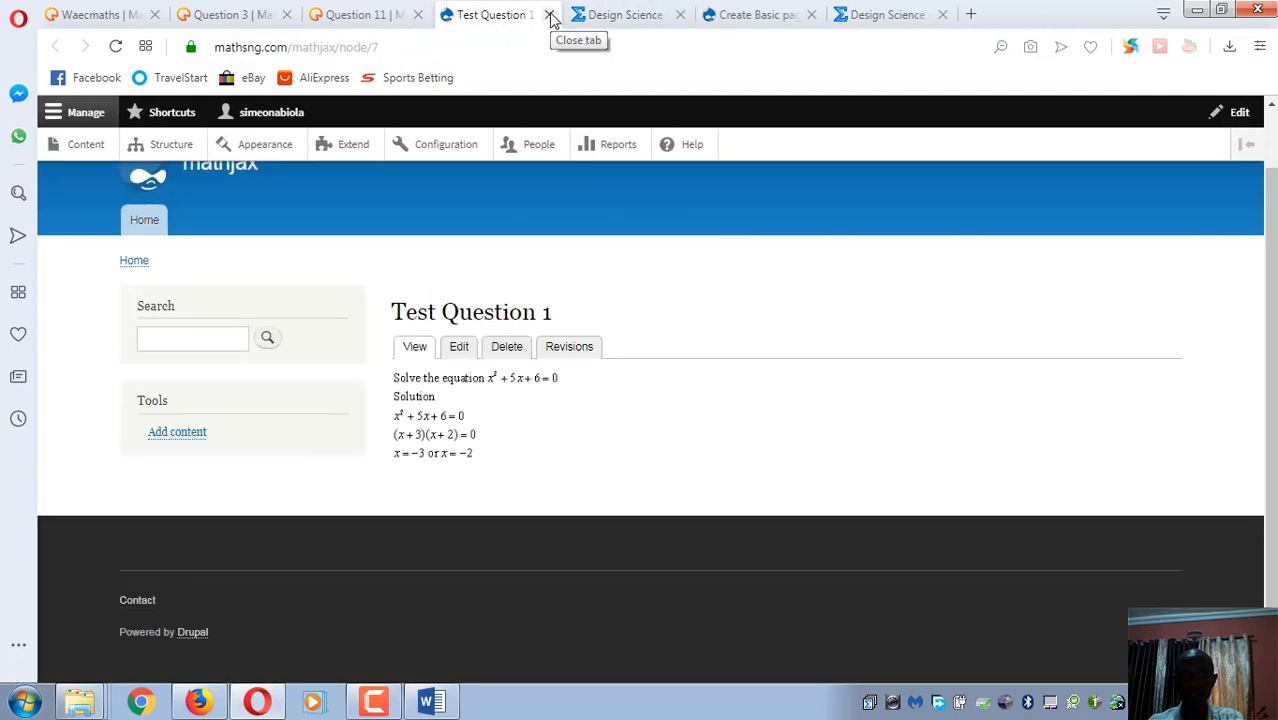
click(549, 15)
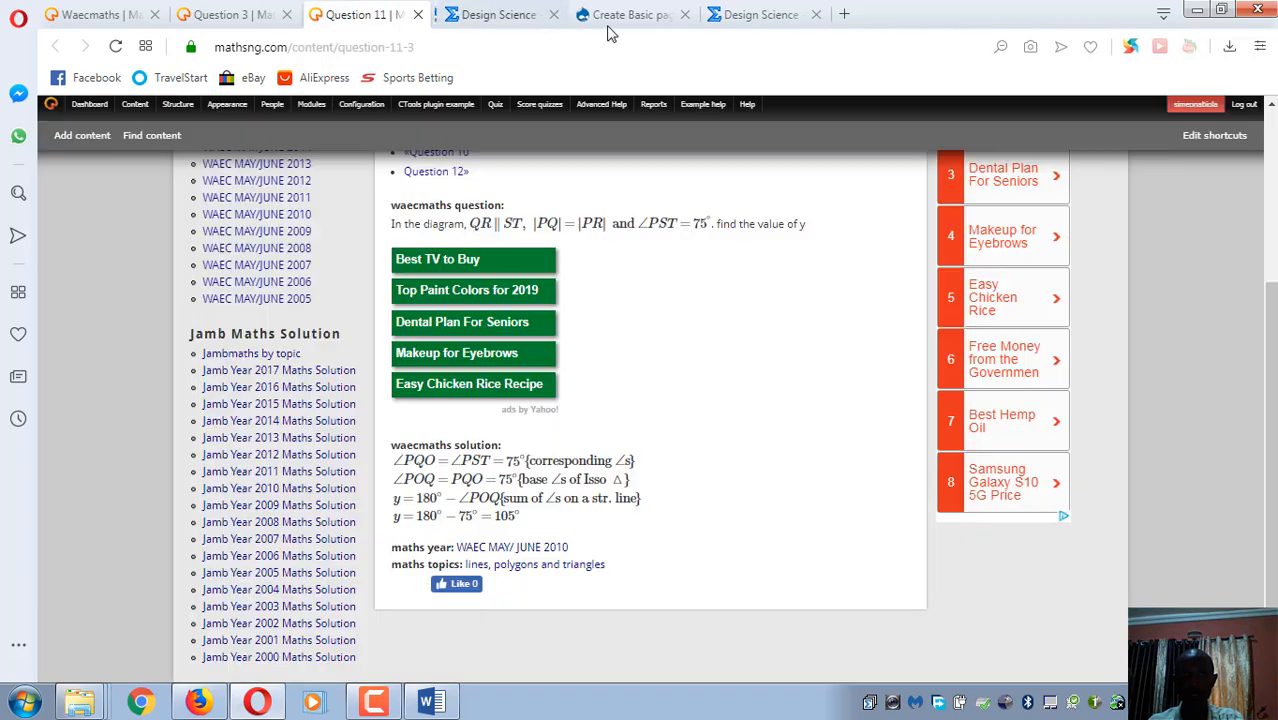
click(548, 15)
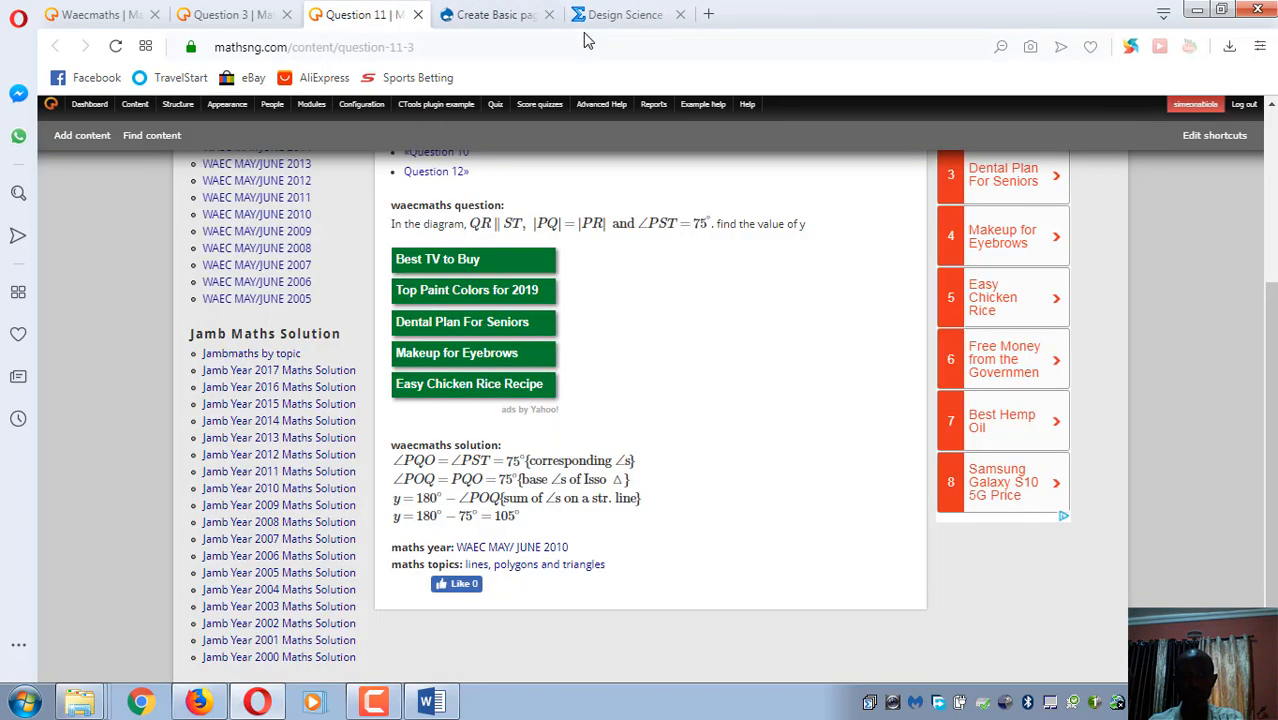
click(418, 15)
click(286, 15)
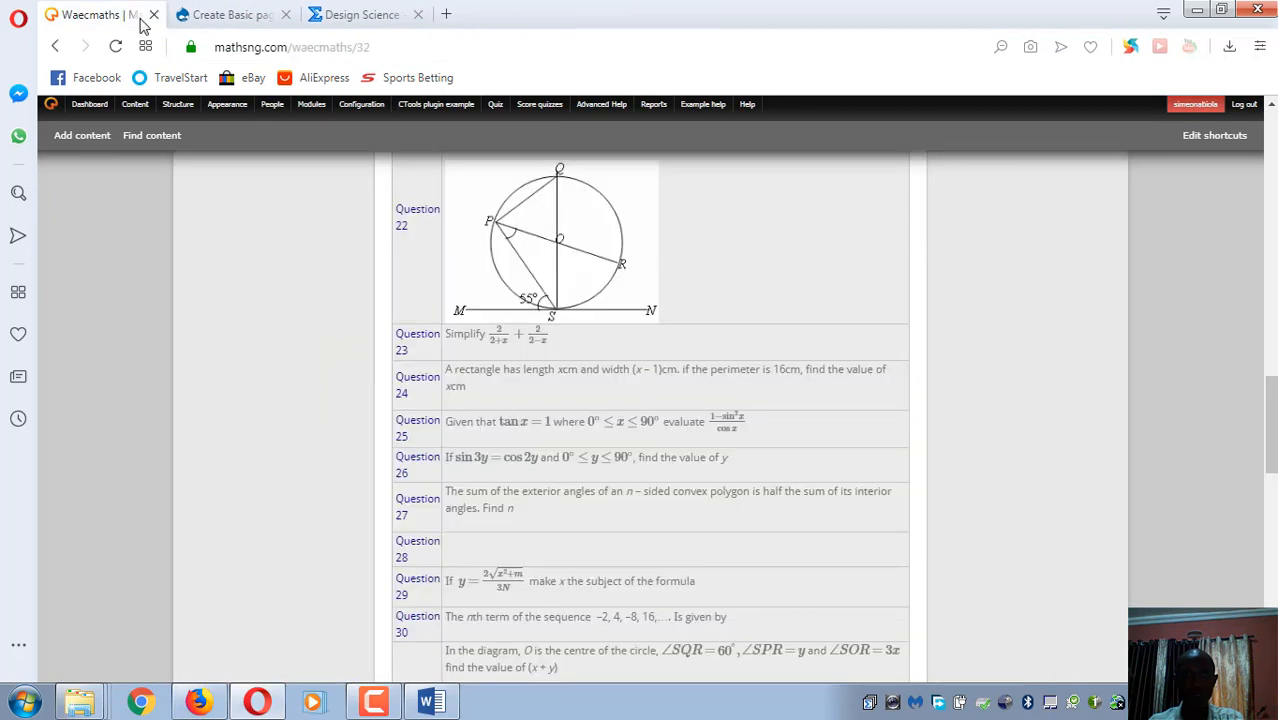
click(153, 15)
click(255, 15)
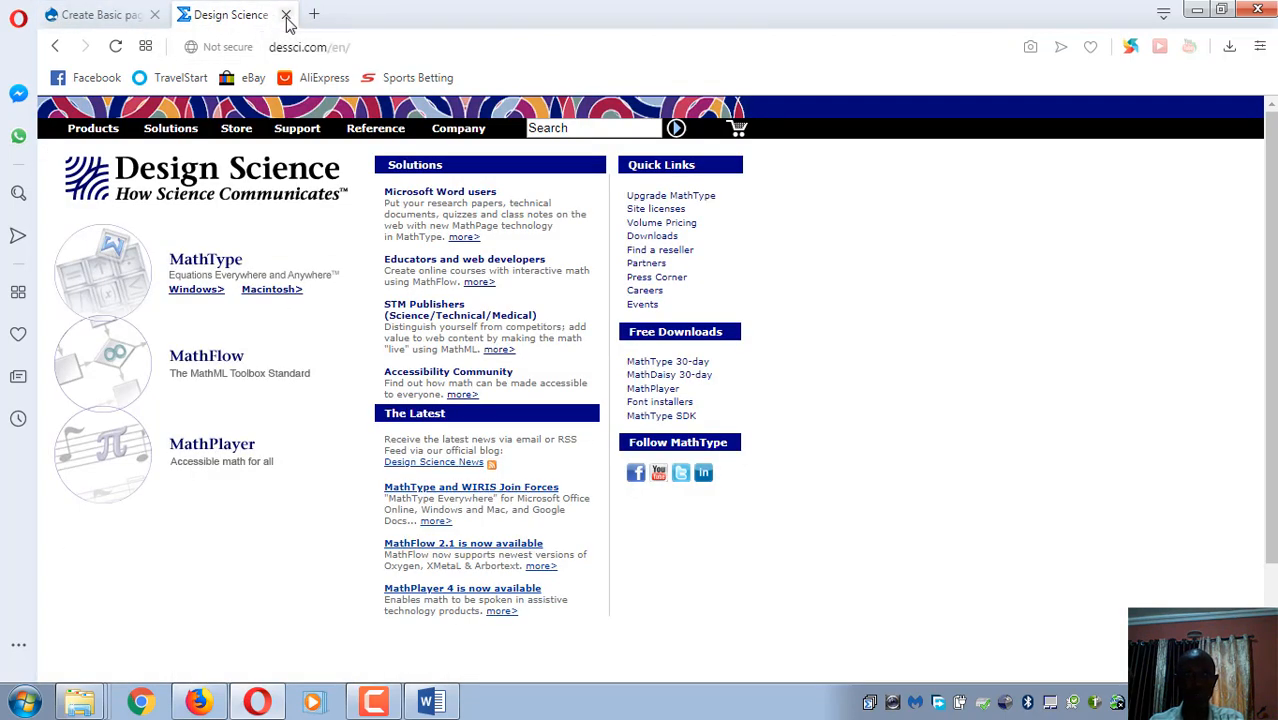
click(284, 15)
- Check the separate TeX solution lines in the body, save the Test Question 3 page and view the published page
scroll(147, 29, up, 1)
scroll(304, 395, down, 1)
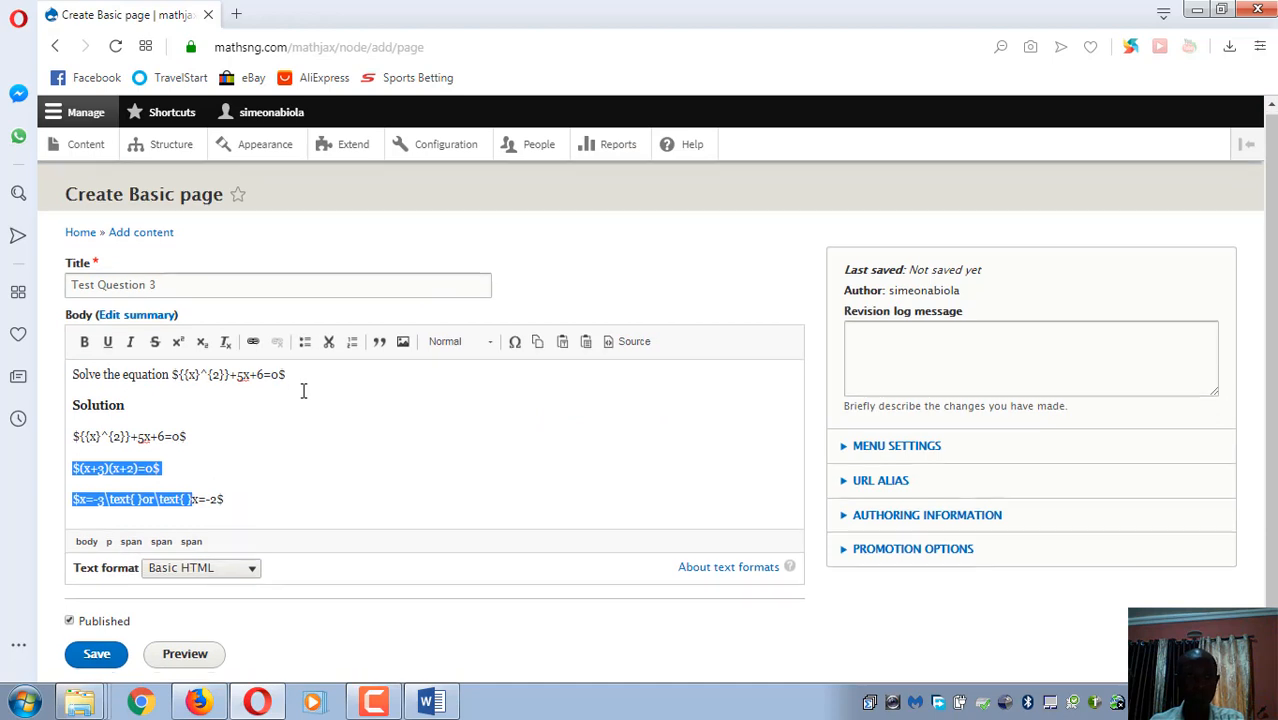
scroll(304, 375, up, 1)
scroll(314, 394, down, 1)
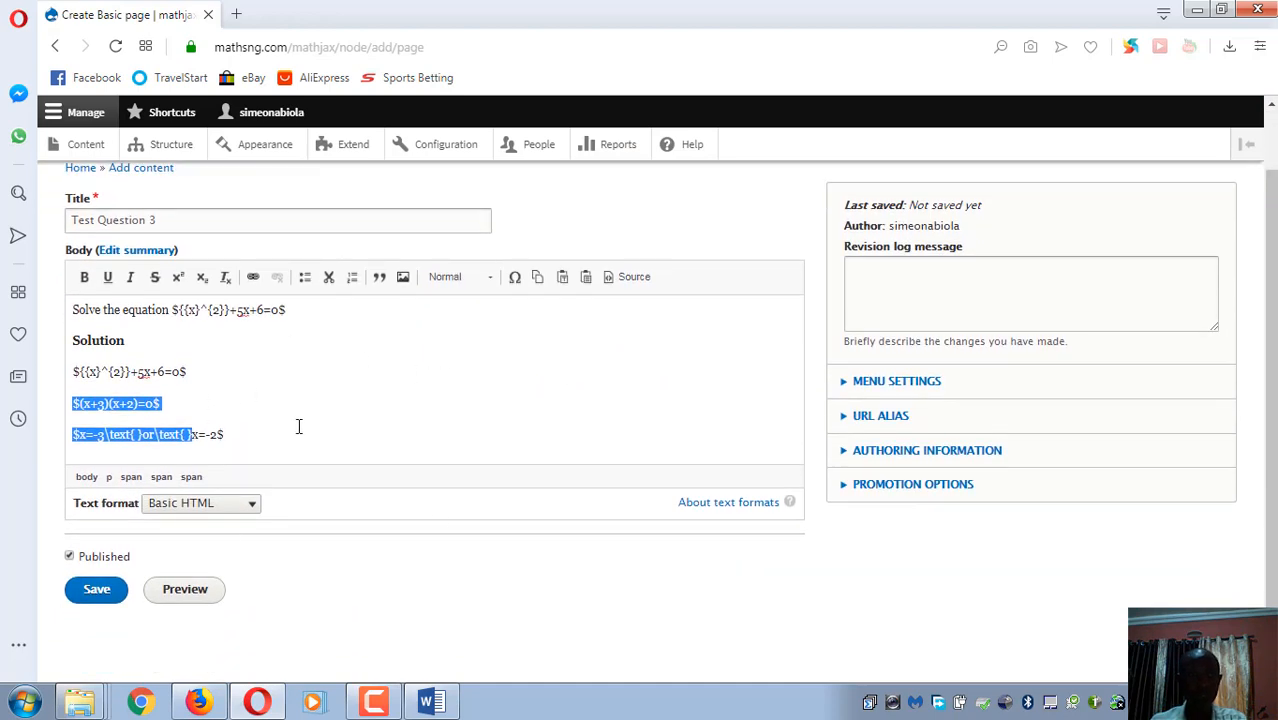
click(266, 441)
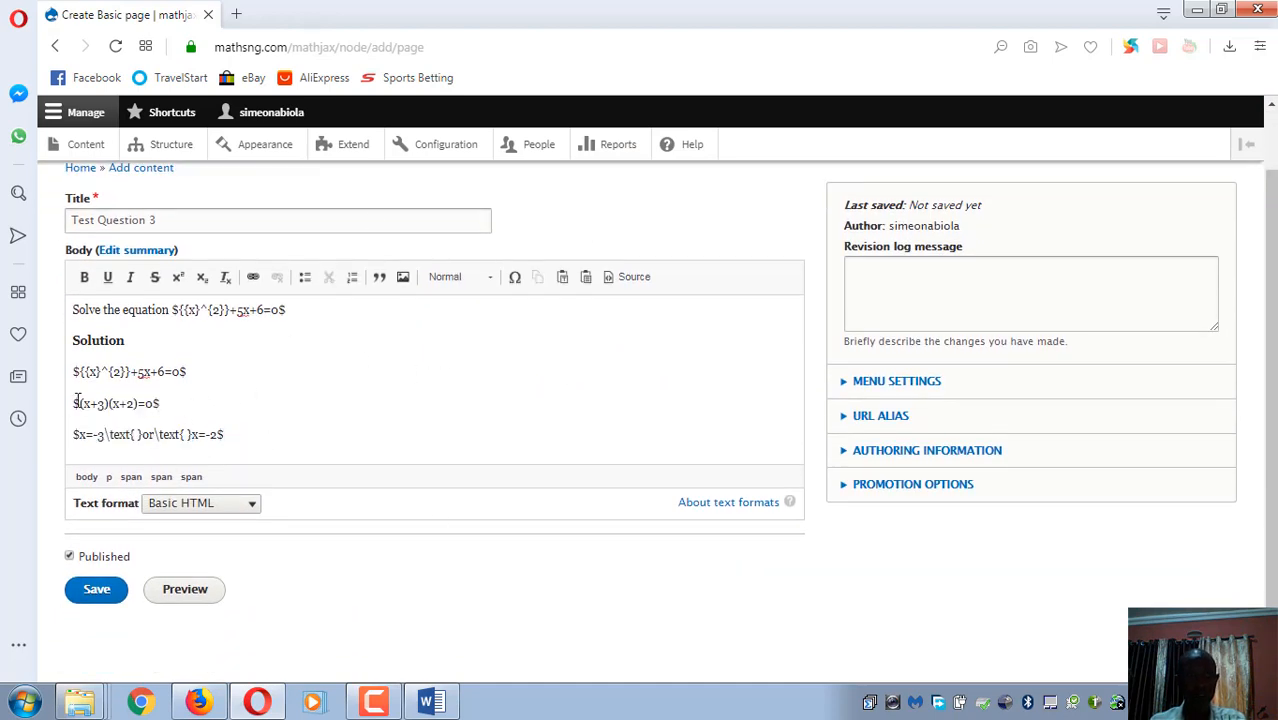
drag(75, 373, 183, 379)
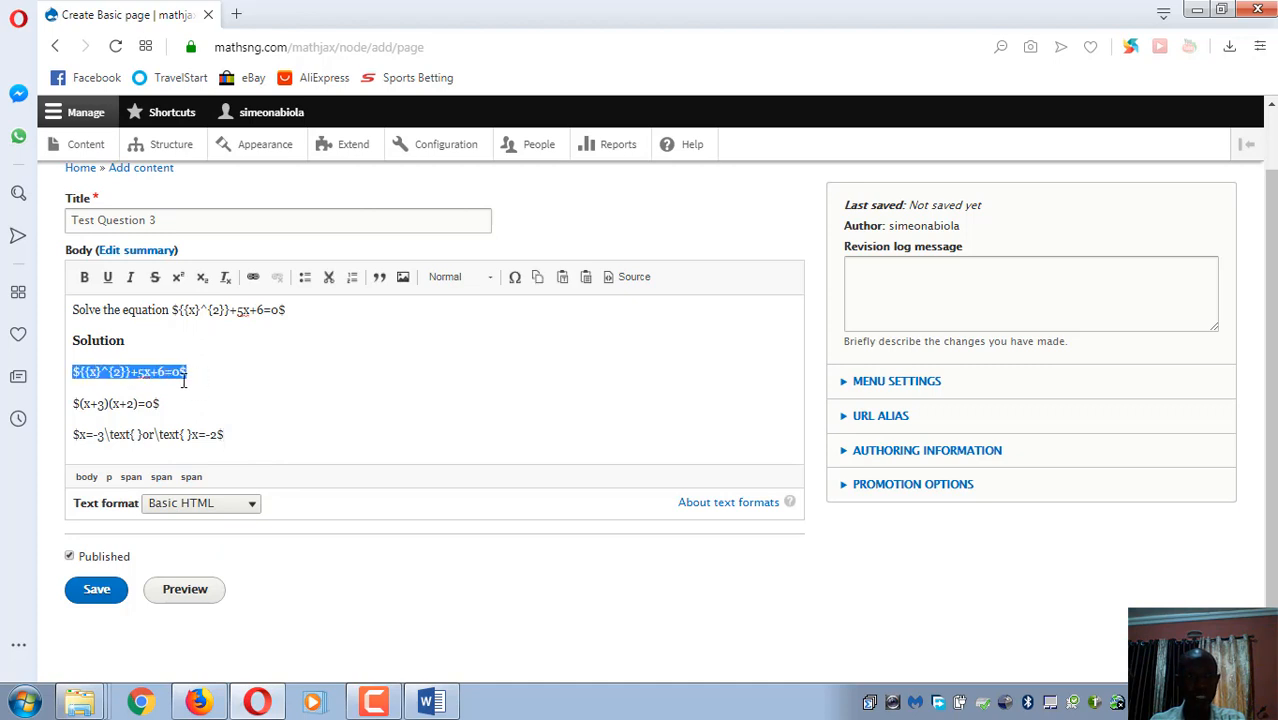
drag(70, 404, 170, 413)
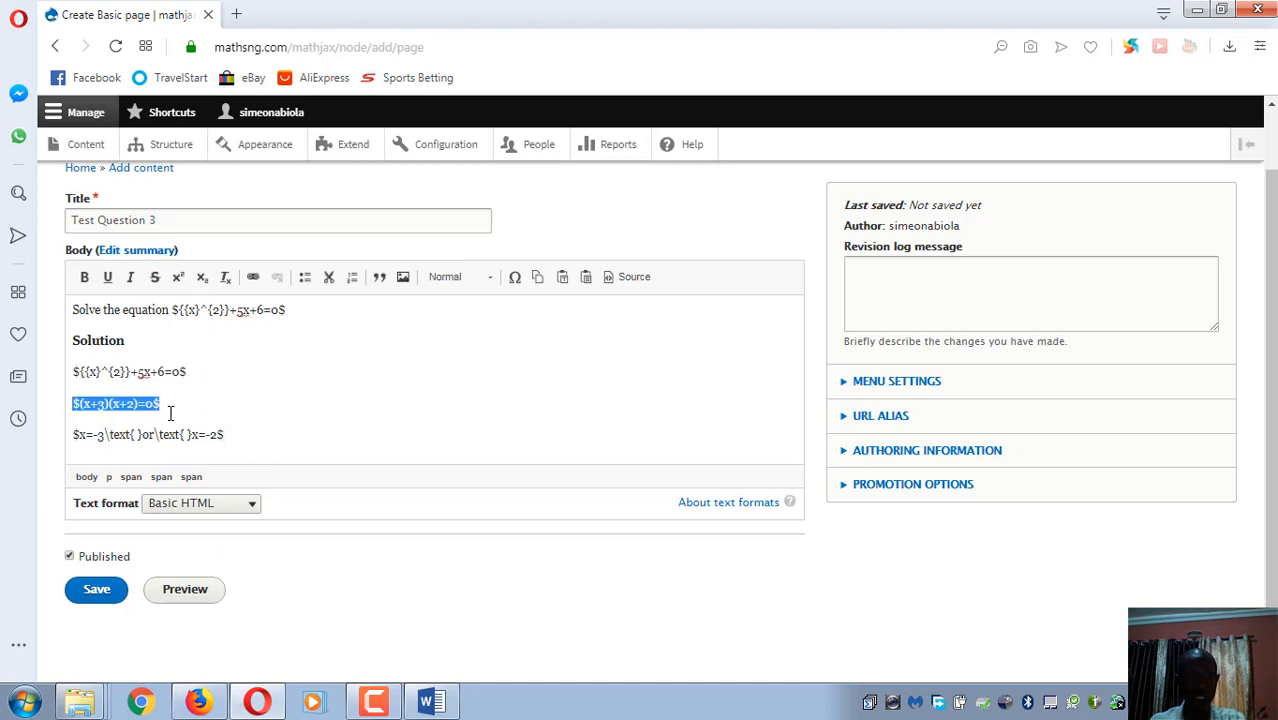
click(97, 592)
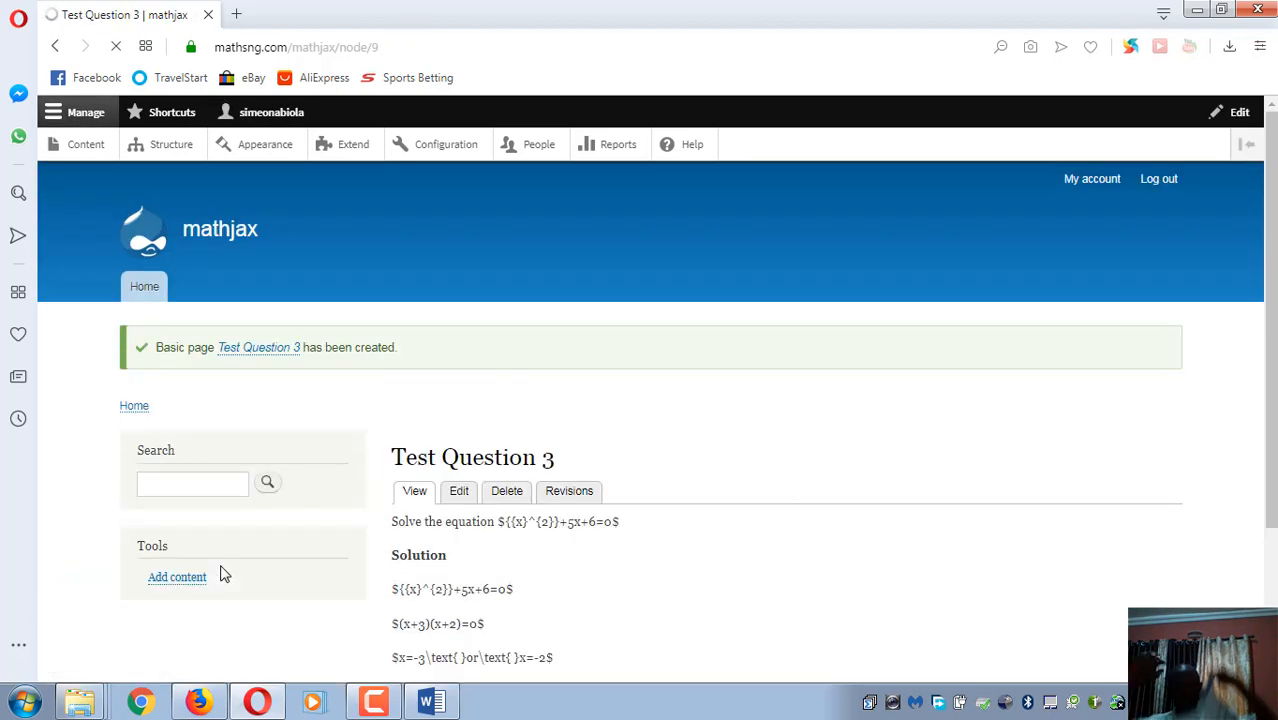
scroll(546, 419, down, 2)
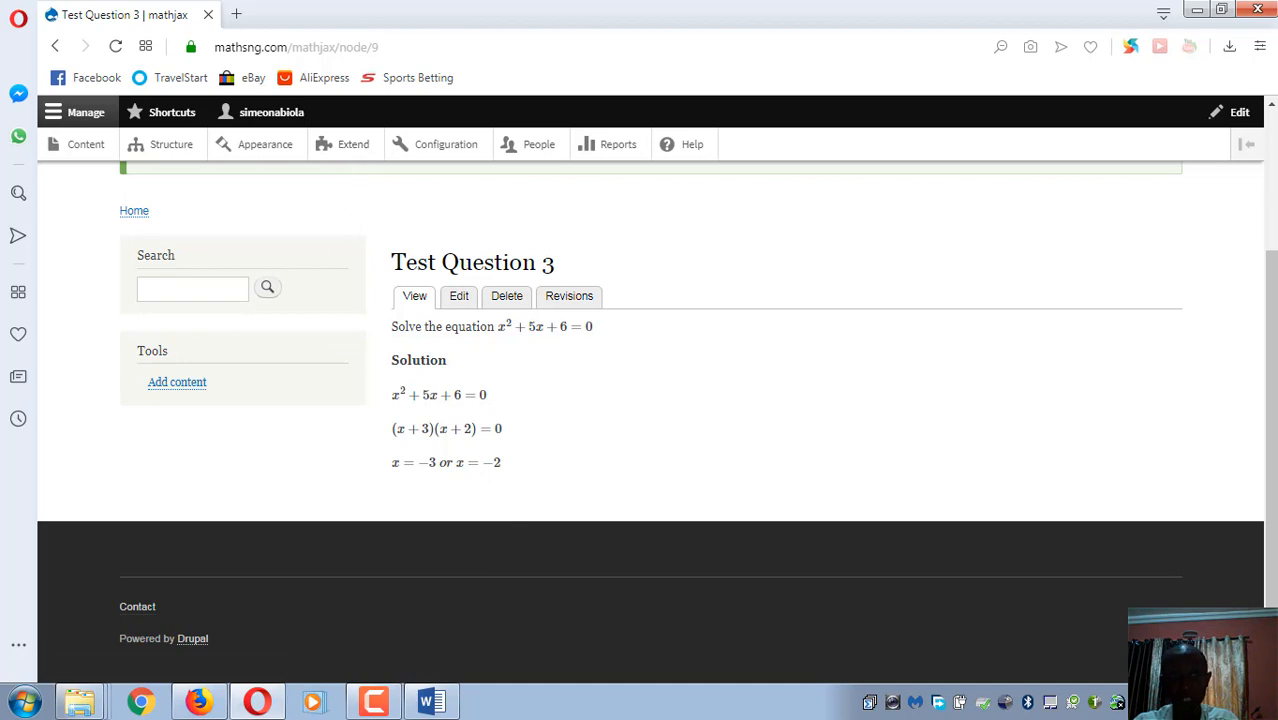
- Switch to the Word document and insert two blank lines between the three-line MathType equation and the single TeX lines
click(430, 702)
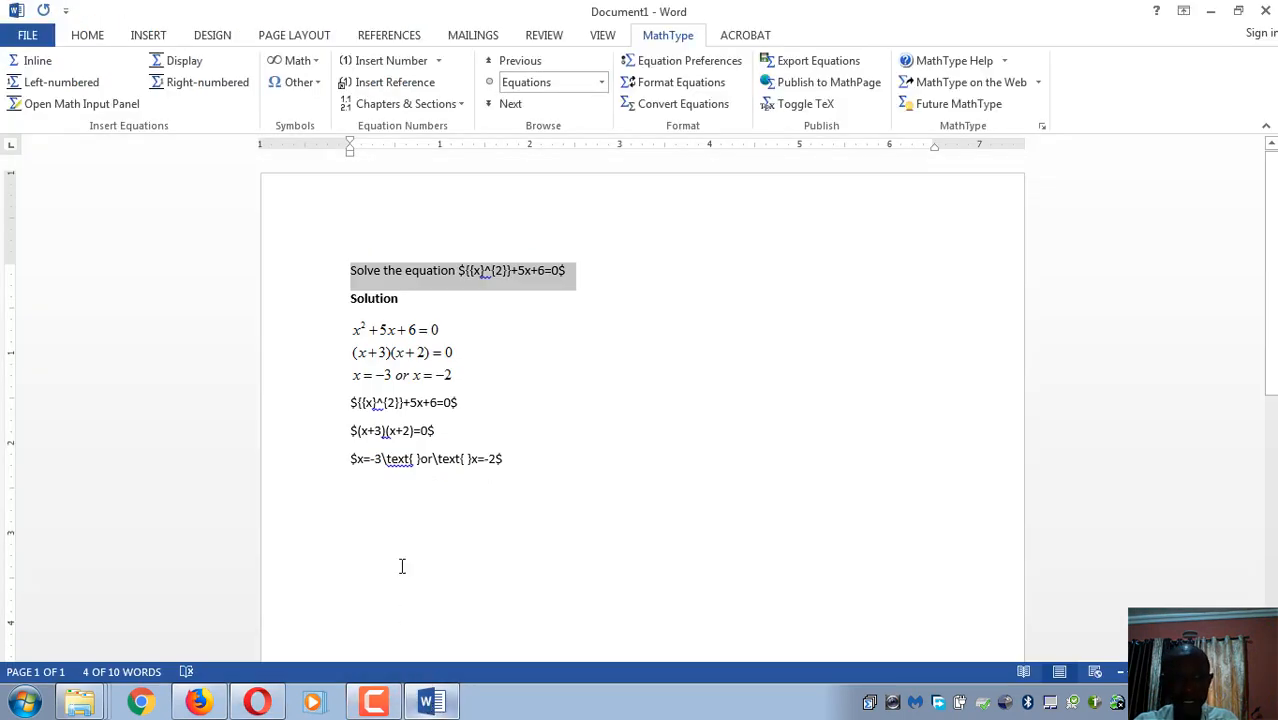
click(361, 379)
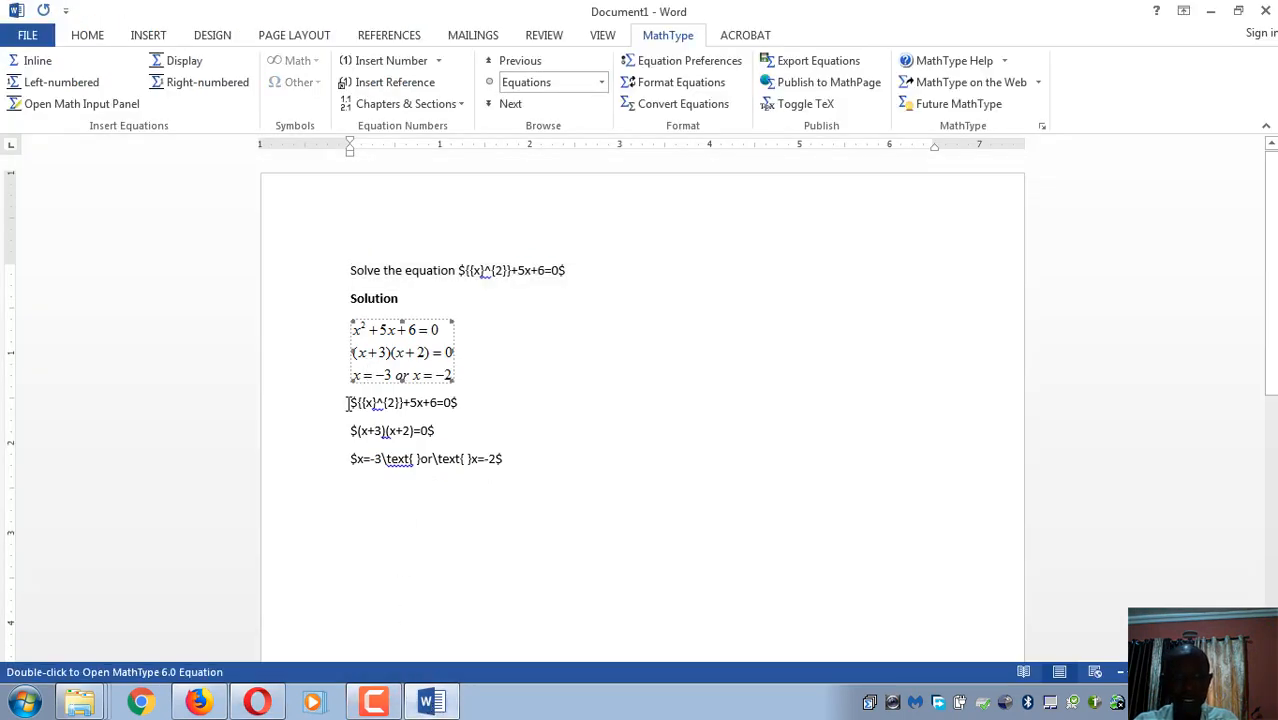
click(348, 403)
key(Return)
key(Return)
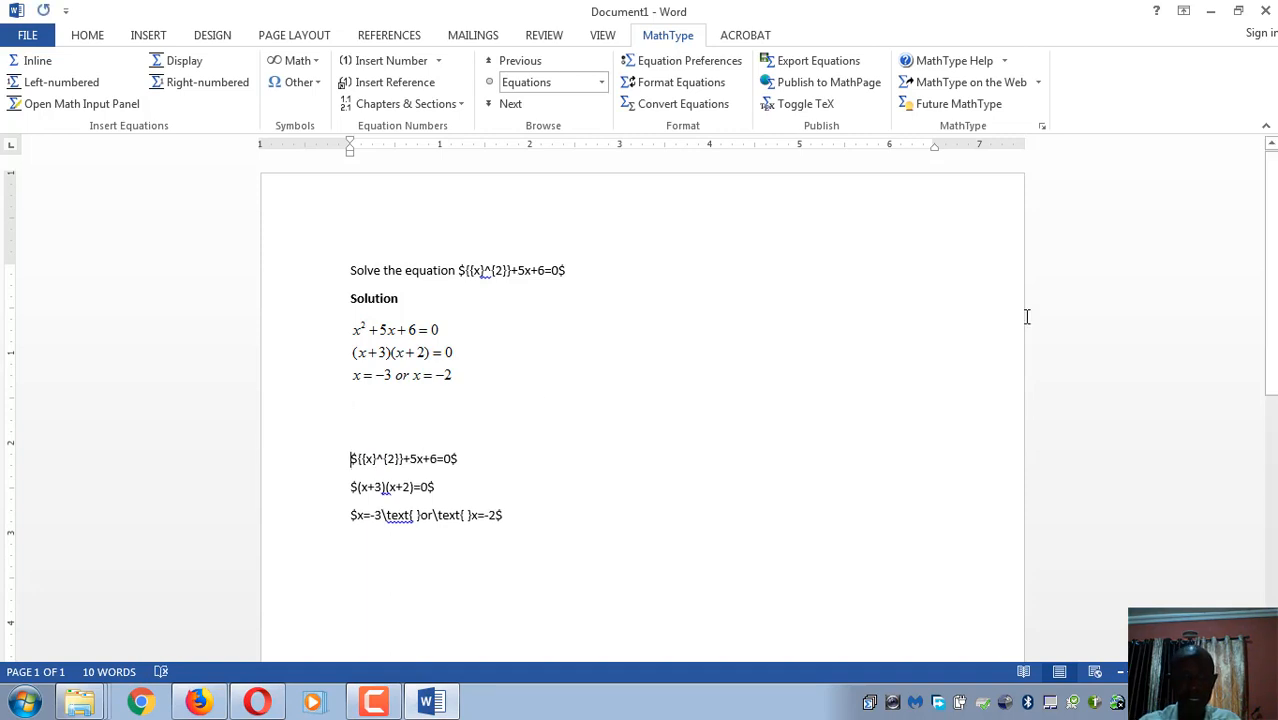
- Convert the three-line solution equation in Word to TeX and copy the resulting align block
double_click(422, 337)
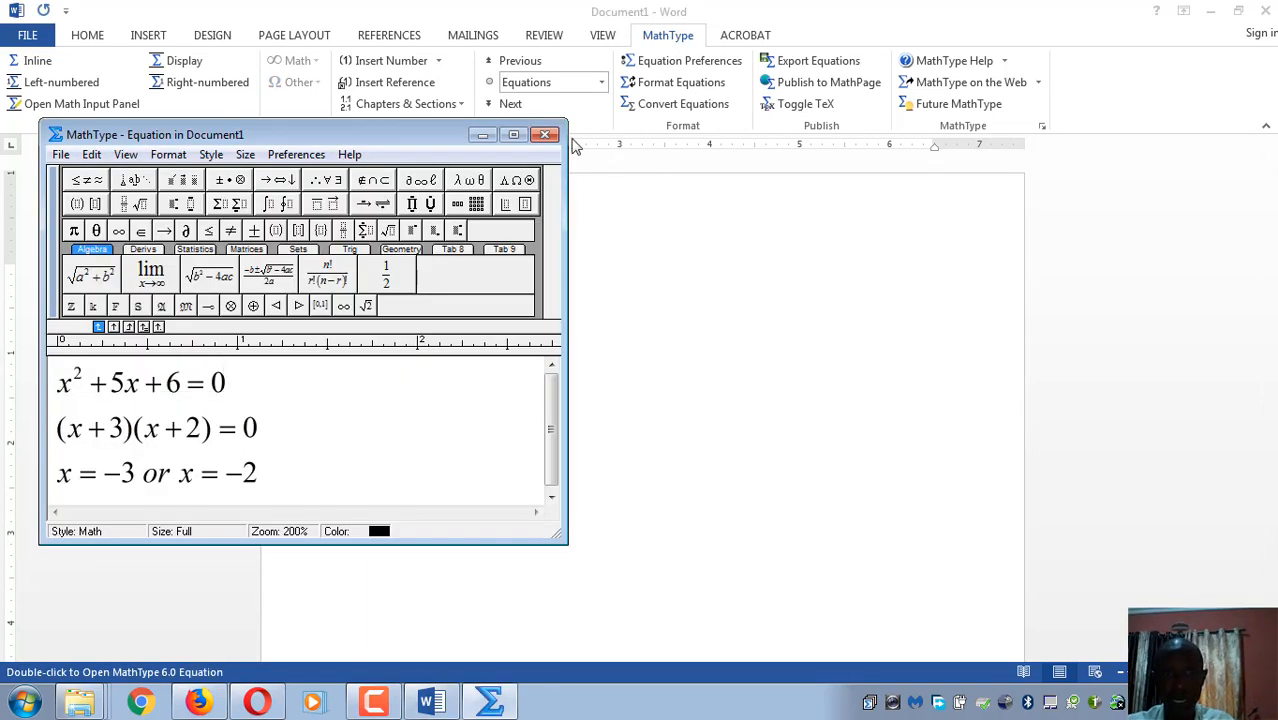
click(546, 135)
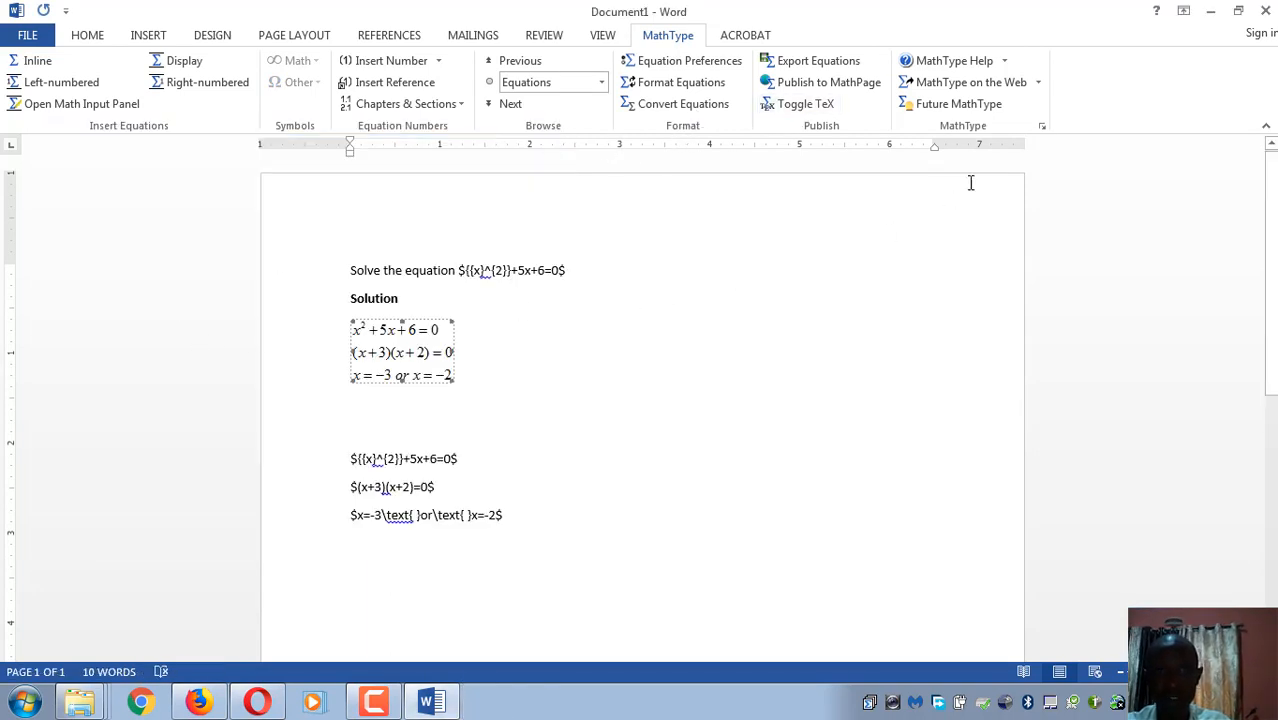
click(805, 104)
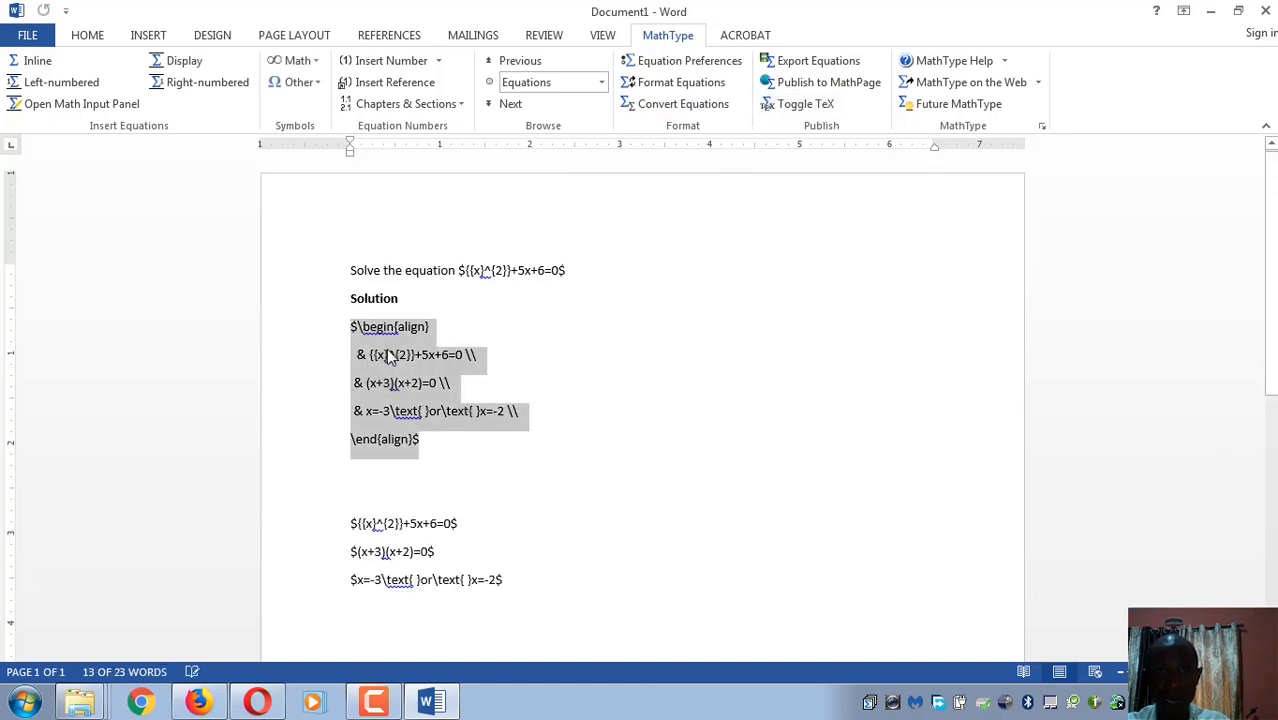
right_click(390, 358)
click(422, 382)
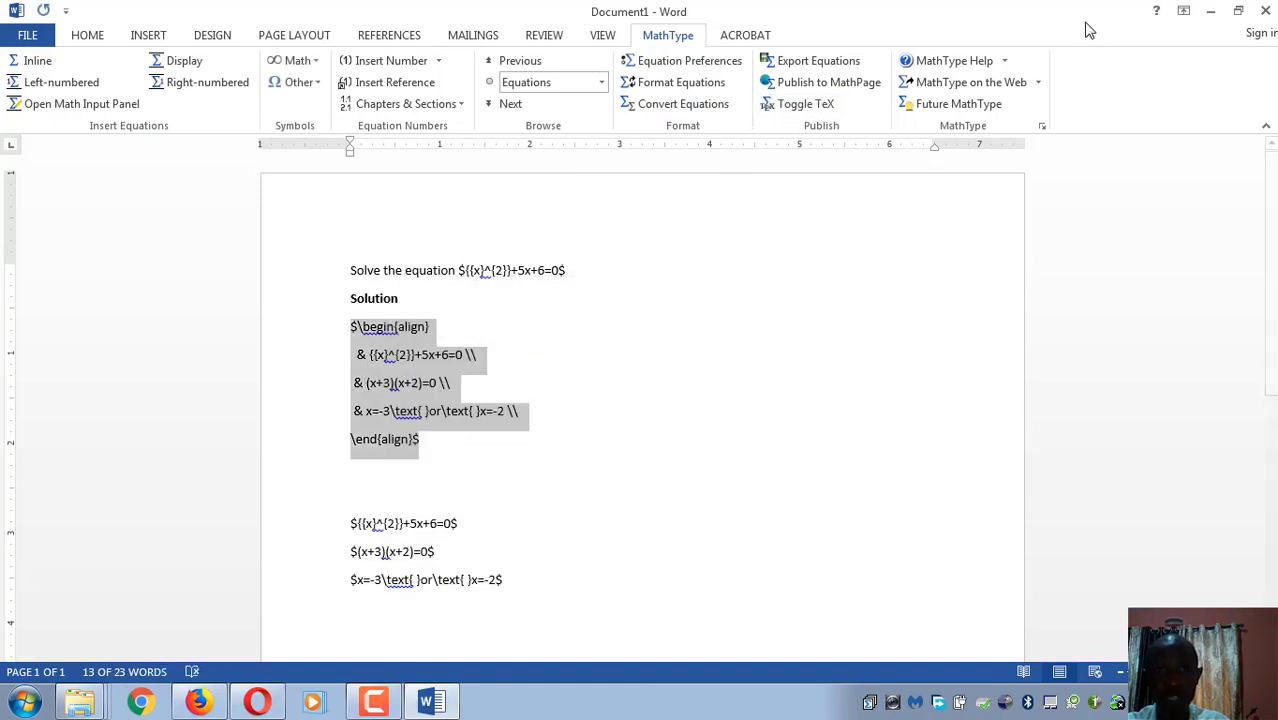
click(1210, 12)
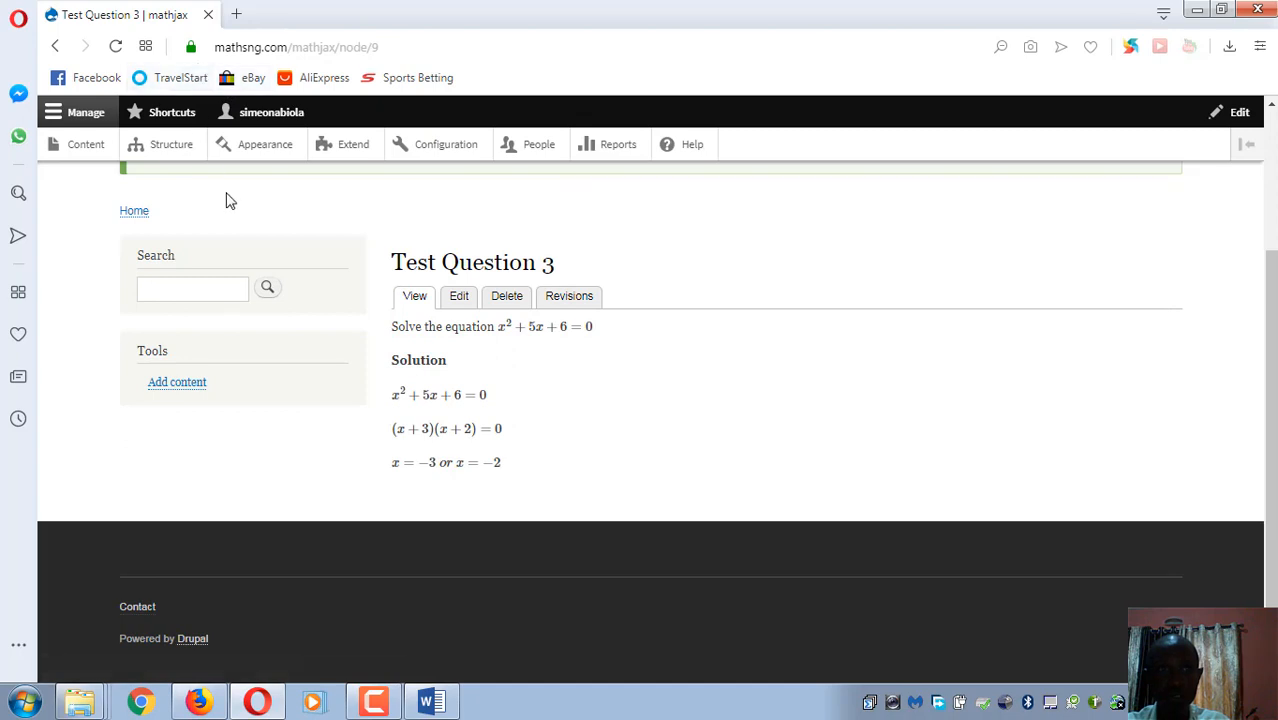
- In the Drupal site's content list, open Test Question 2 in a new browser tab and bring up its edit form
click(88, 147)
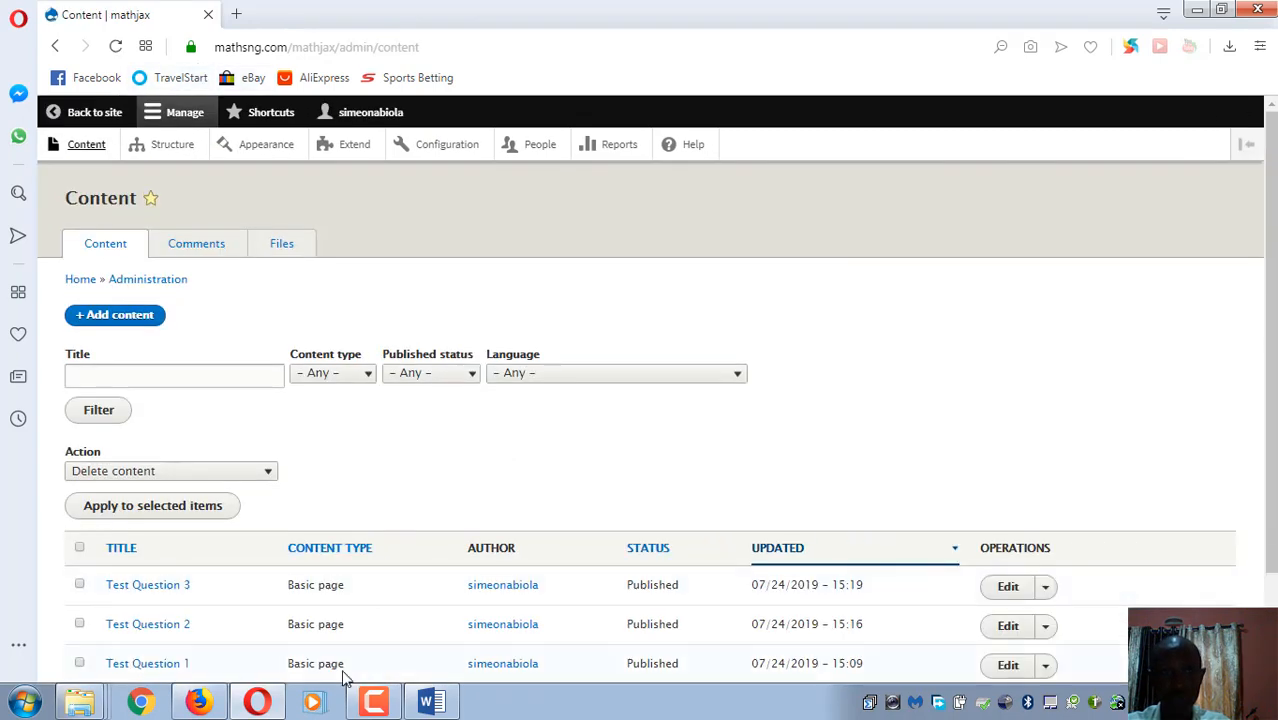
right_click(157, 624)
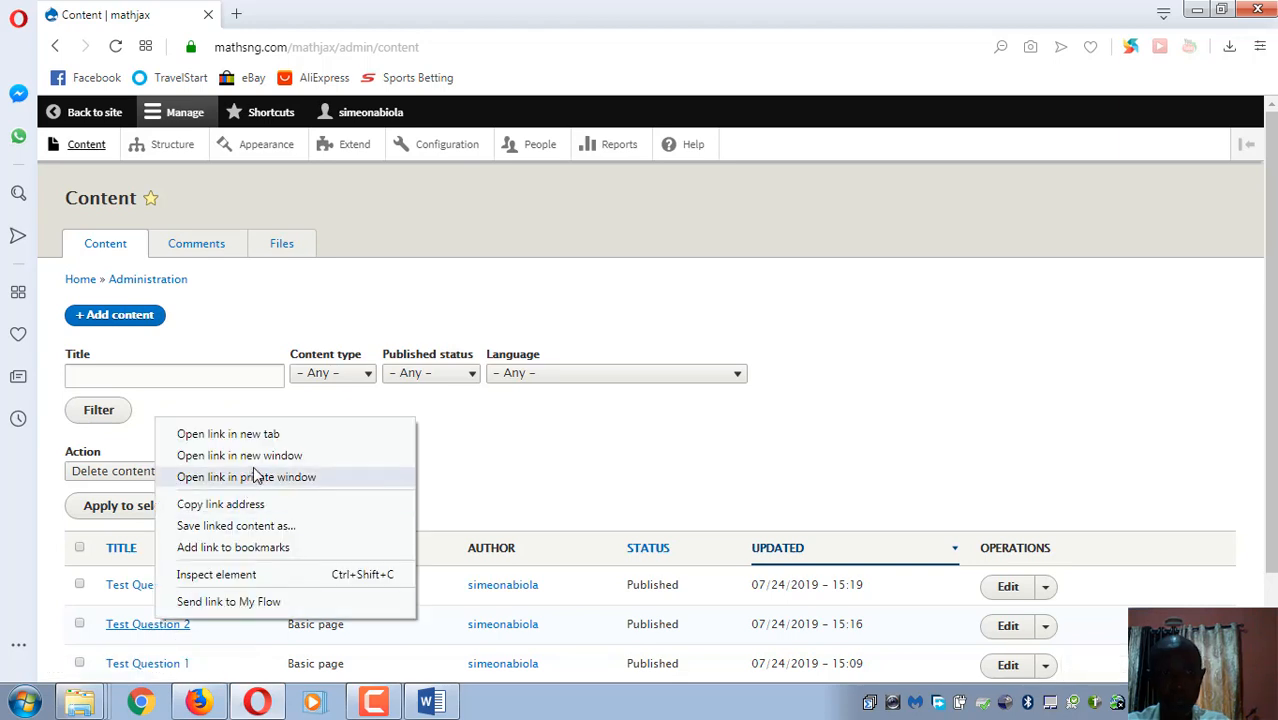
click(276, 436)
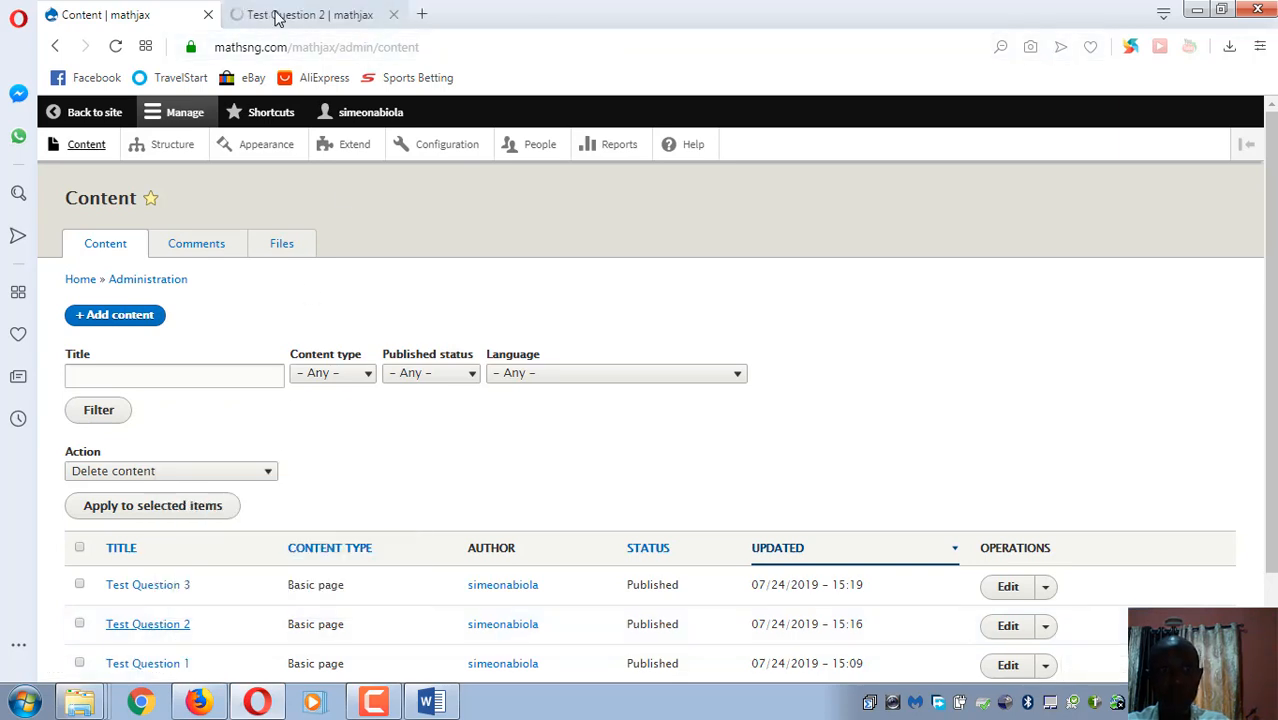
click(278, 16)
scroll(393, 290, down, 2)
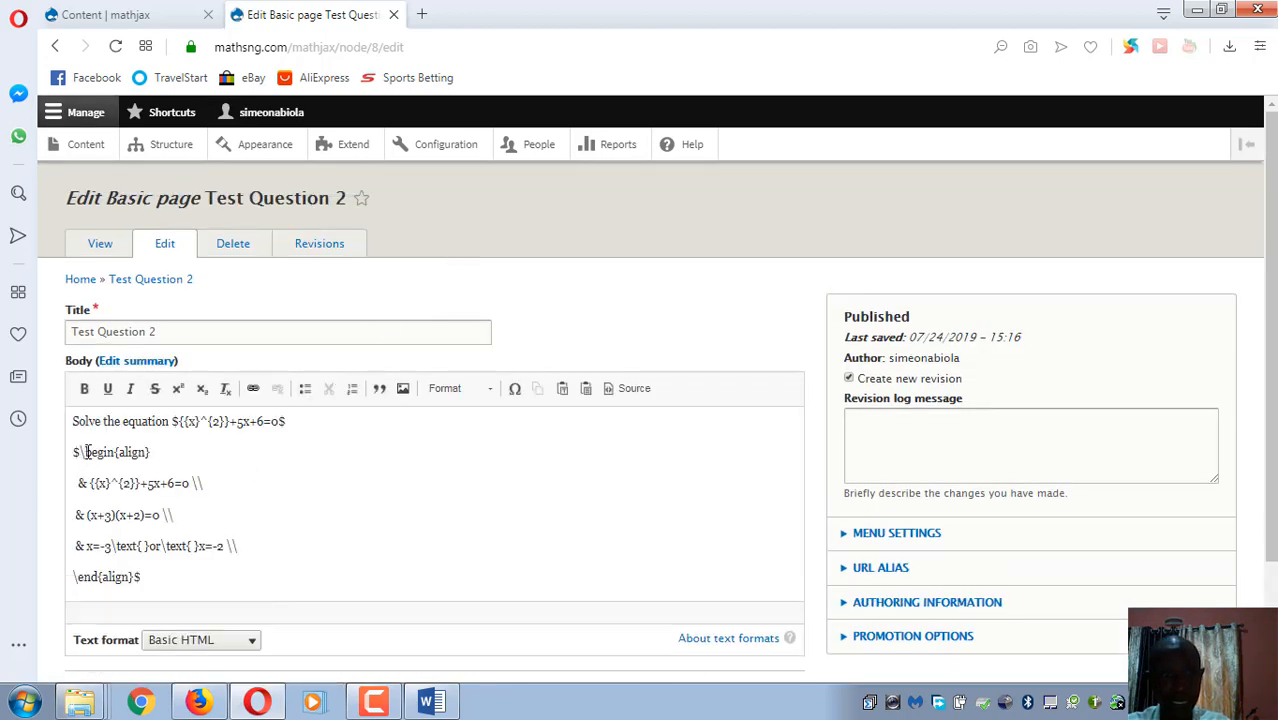
- Replace the $\begin{align} line in the Test Question 2 body with the word "Solution"
drag(170, 455, 6, 438)
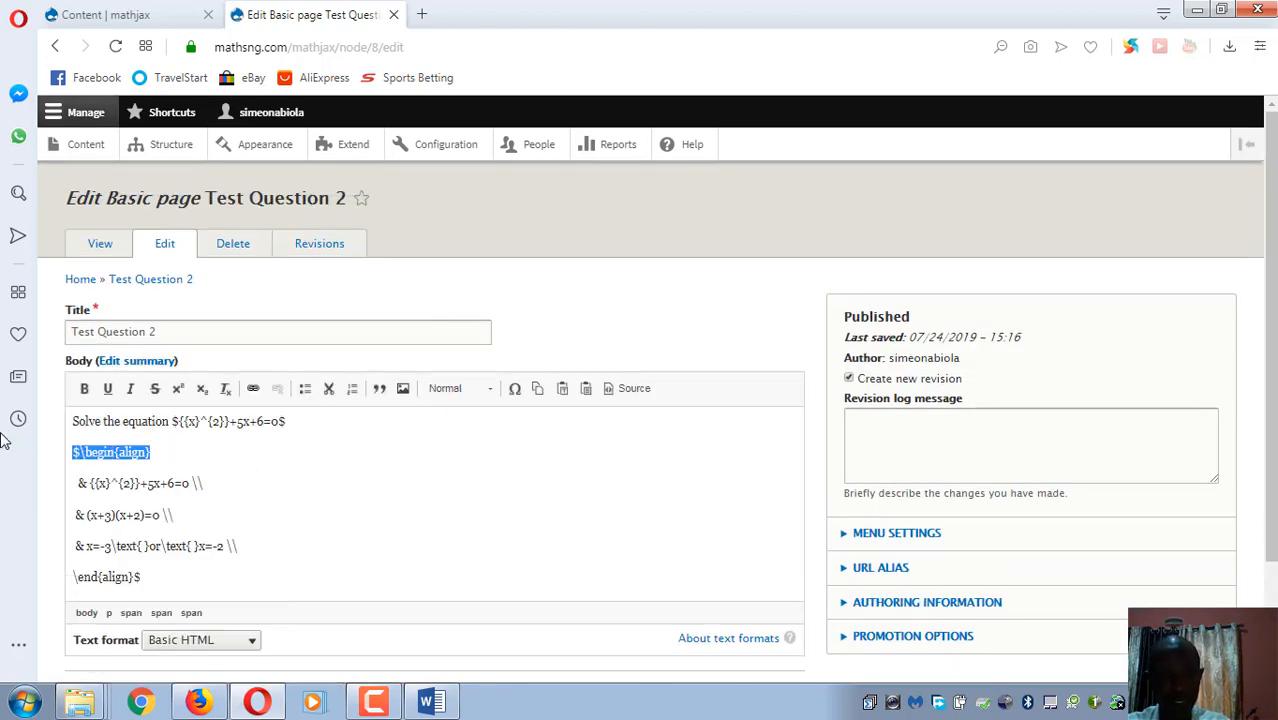
key(BackSpace)
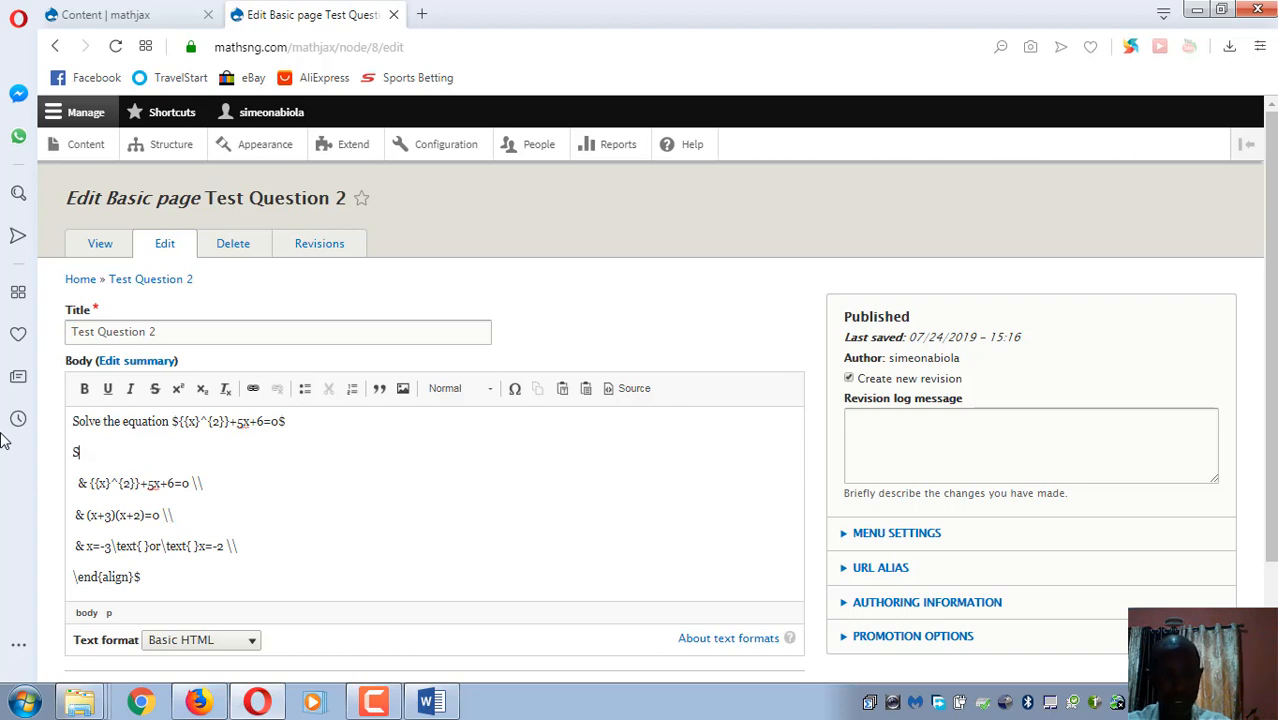
text(Solution)
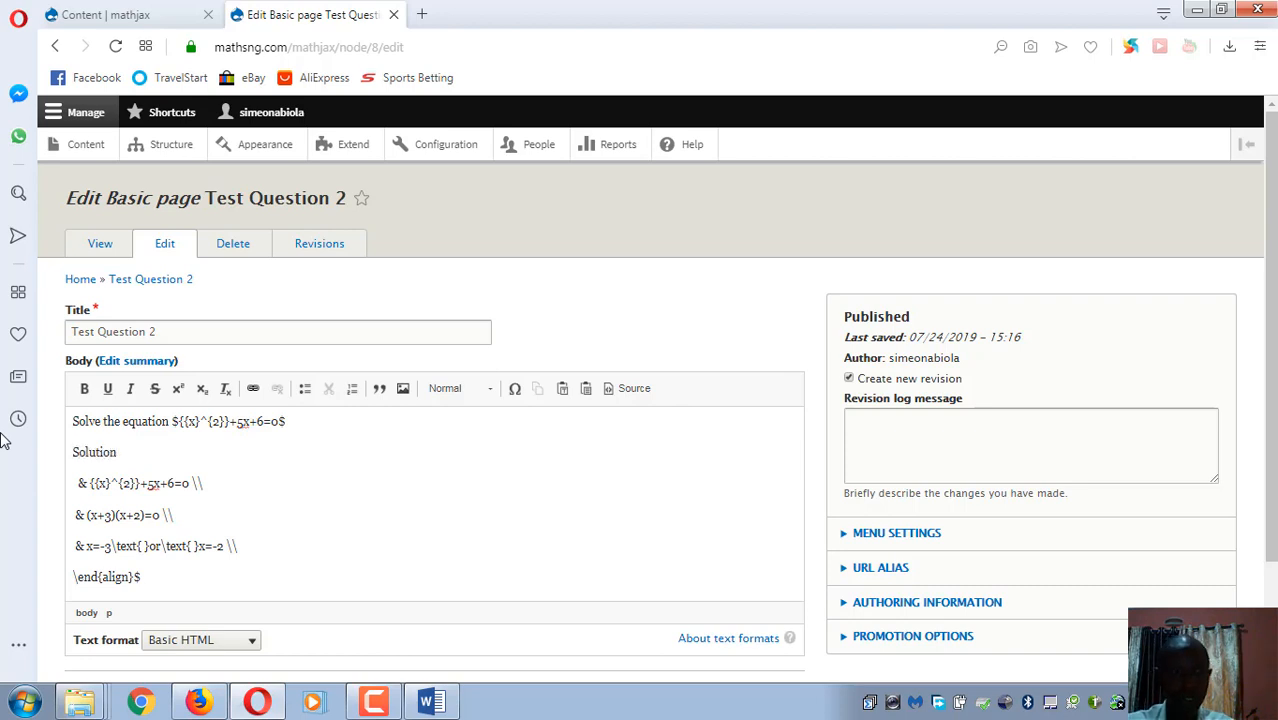
- Replace the & and \\ markers around the first solution equation with $ delimiters, giving ${{x}^{2}}+5x+6=0$
key(Down)
key(BackSpace)
key(BackSpace)
text($)
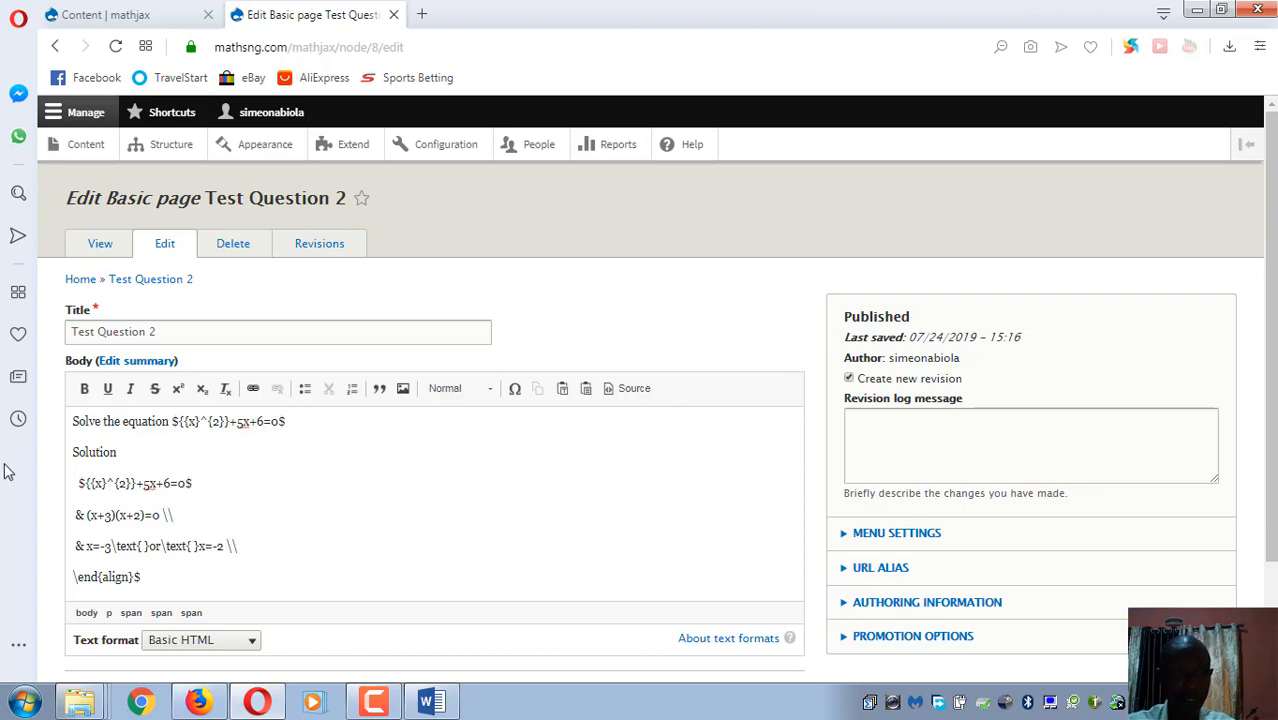
- Enclose the factorised line as $(x+3)(x+2)=0$ and end the x=-3 or x=-2 line with $ in place of \\
click(87, 515)
key(BackSpace)
key(BackSpace)
text($)
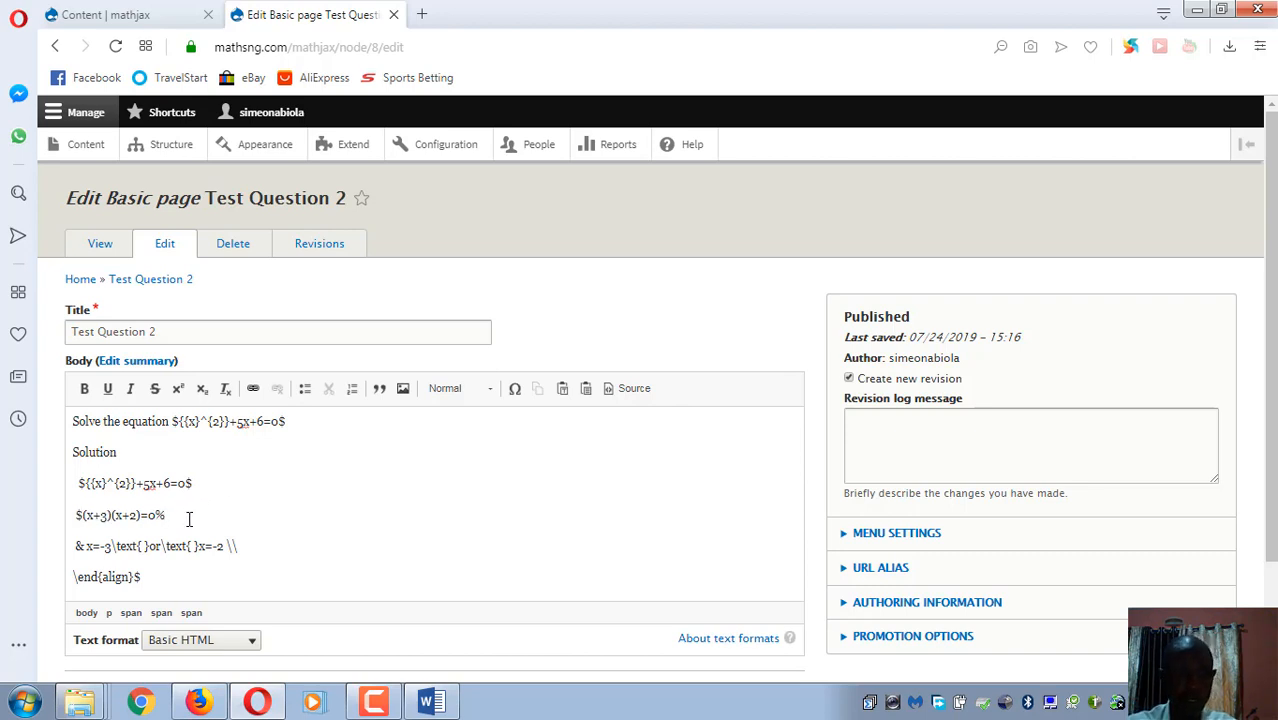
text($)
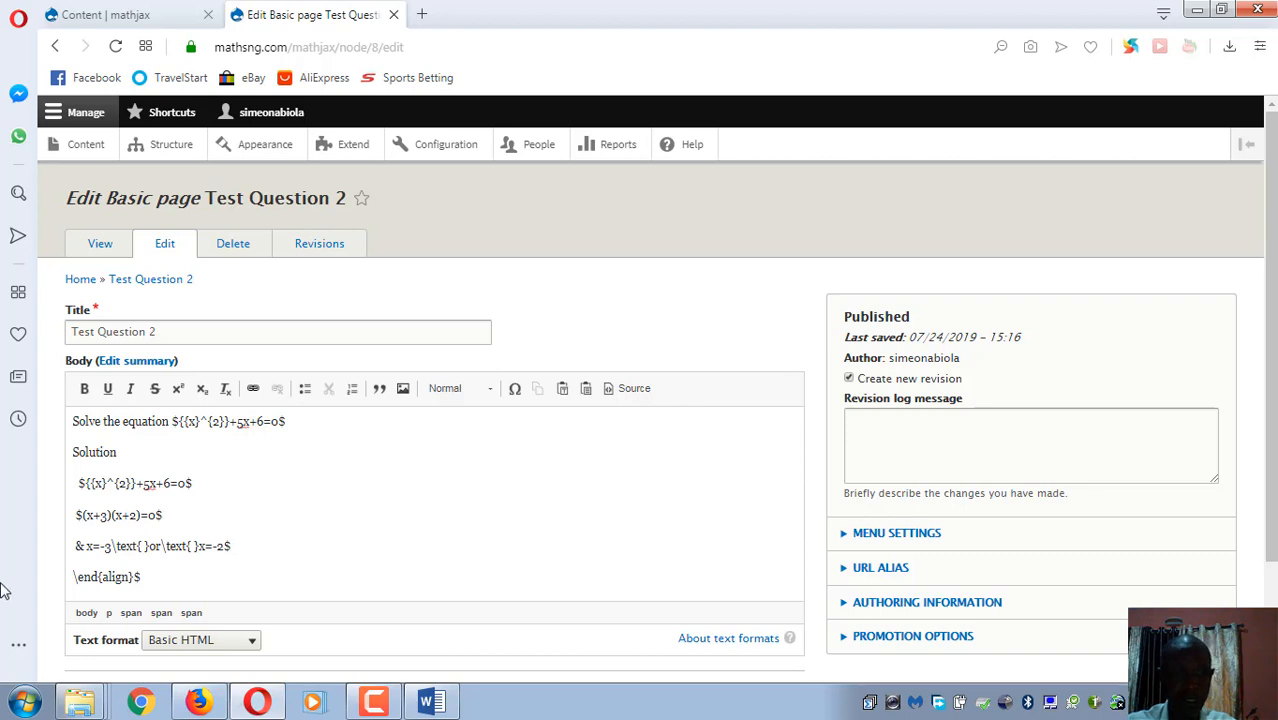
- Replace the leading & of the last solution line with $ and delete the \end{align}$ line below it
click(83, 547)
key(BackSpace)
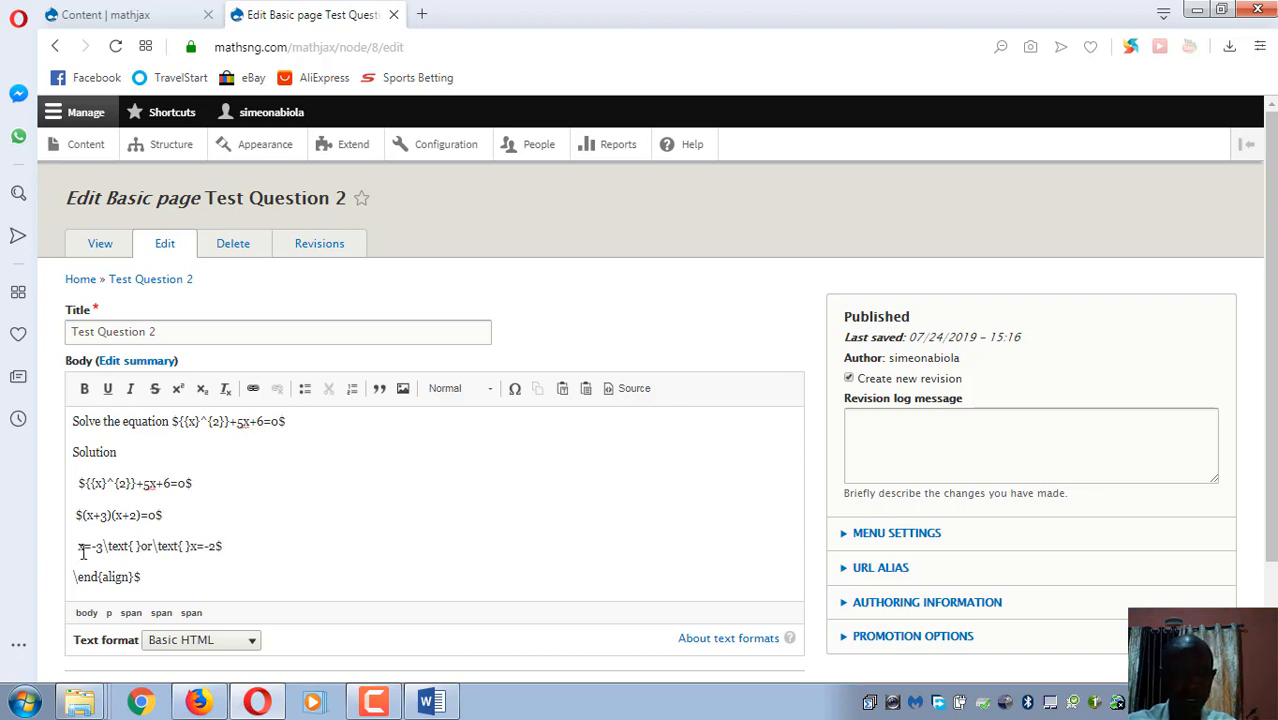
text($)
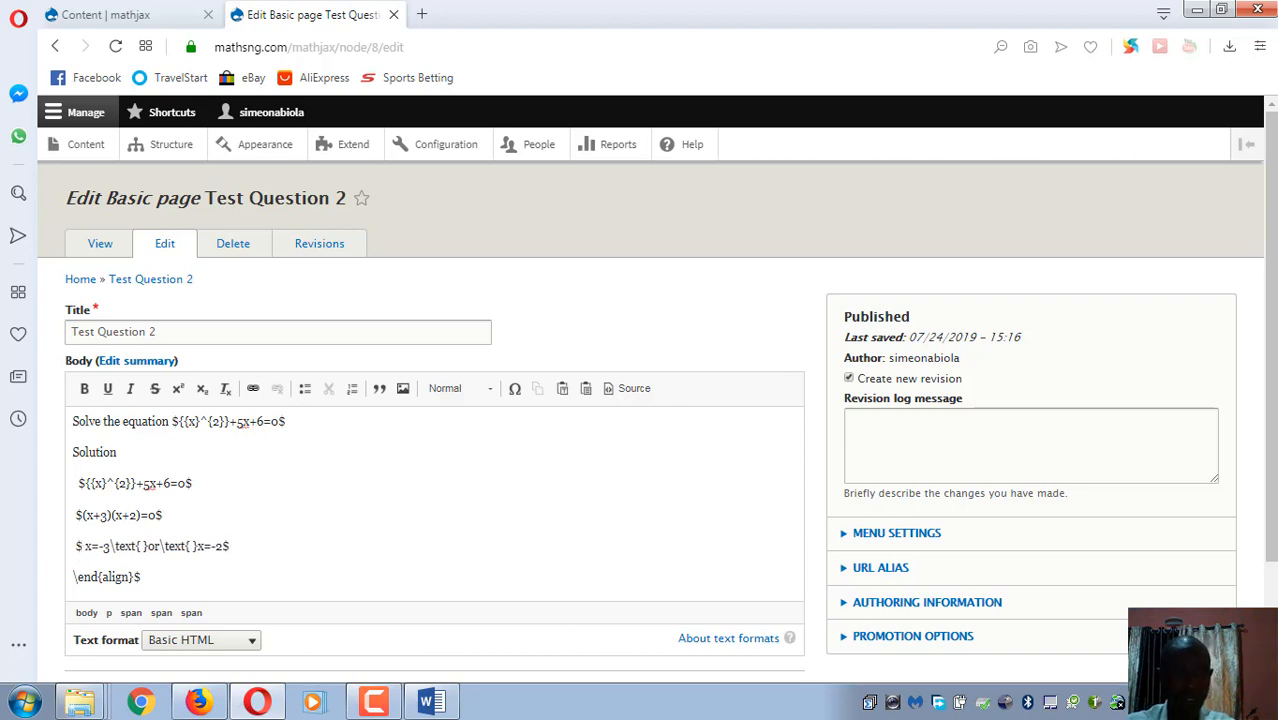
drag(165, 577, 62, 575)
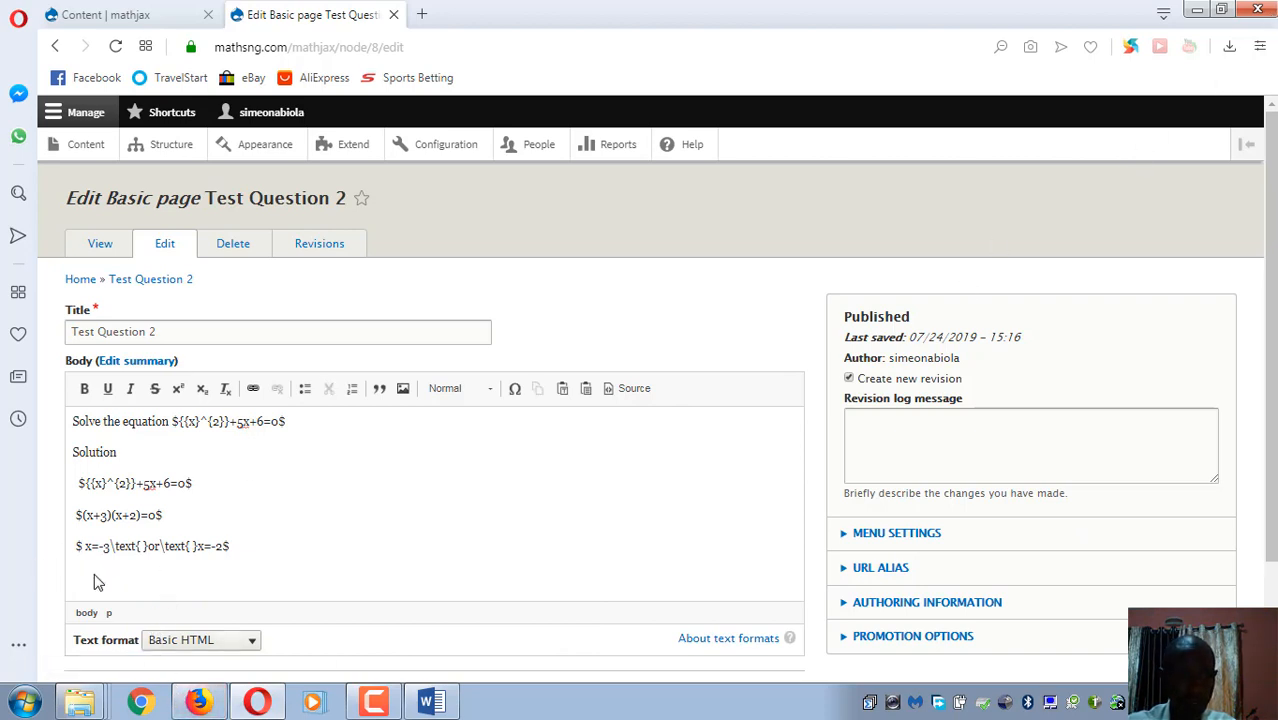
- Remove the space after the opening $ in the last solution line and save the Test Question 2 page
click(83, 547)
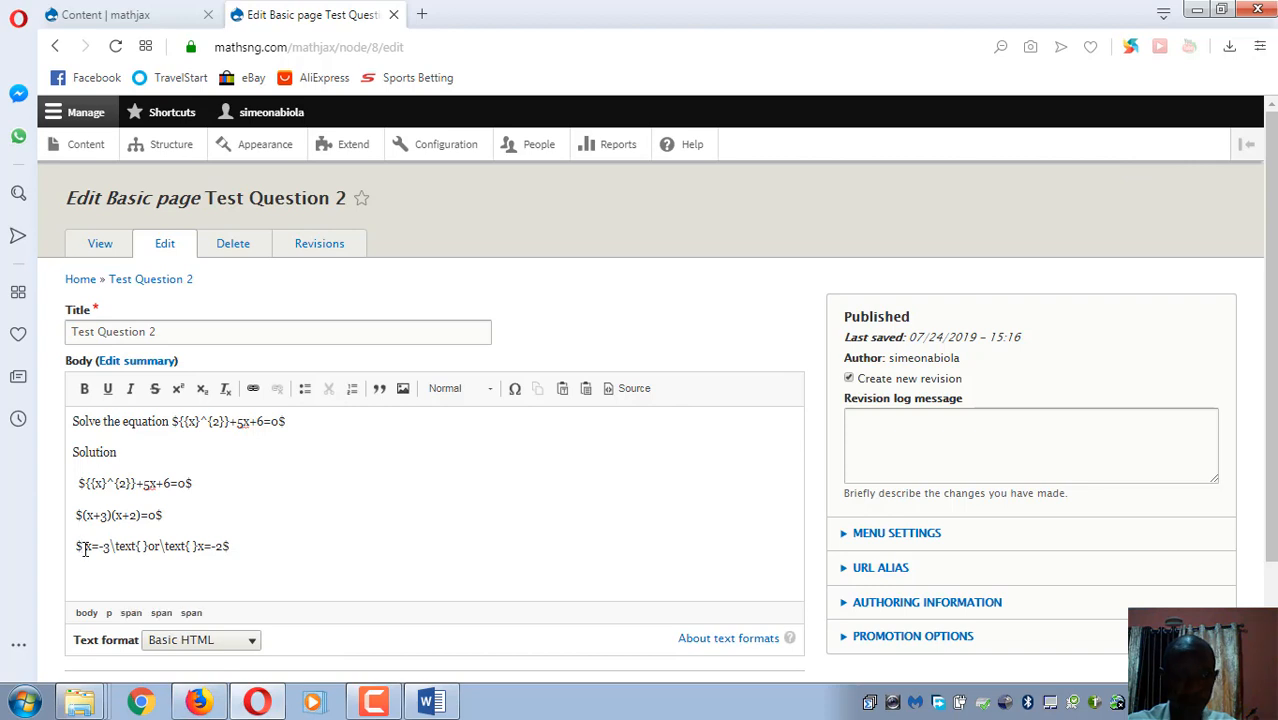
key(Delete)
scroll(887, 530, down, 3)
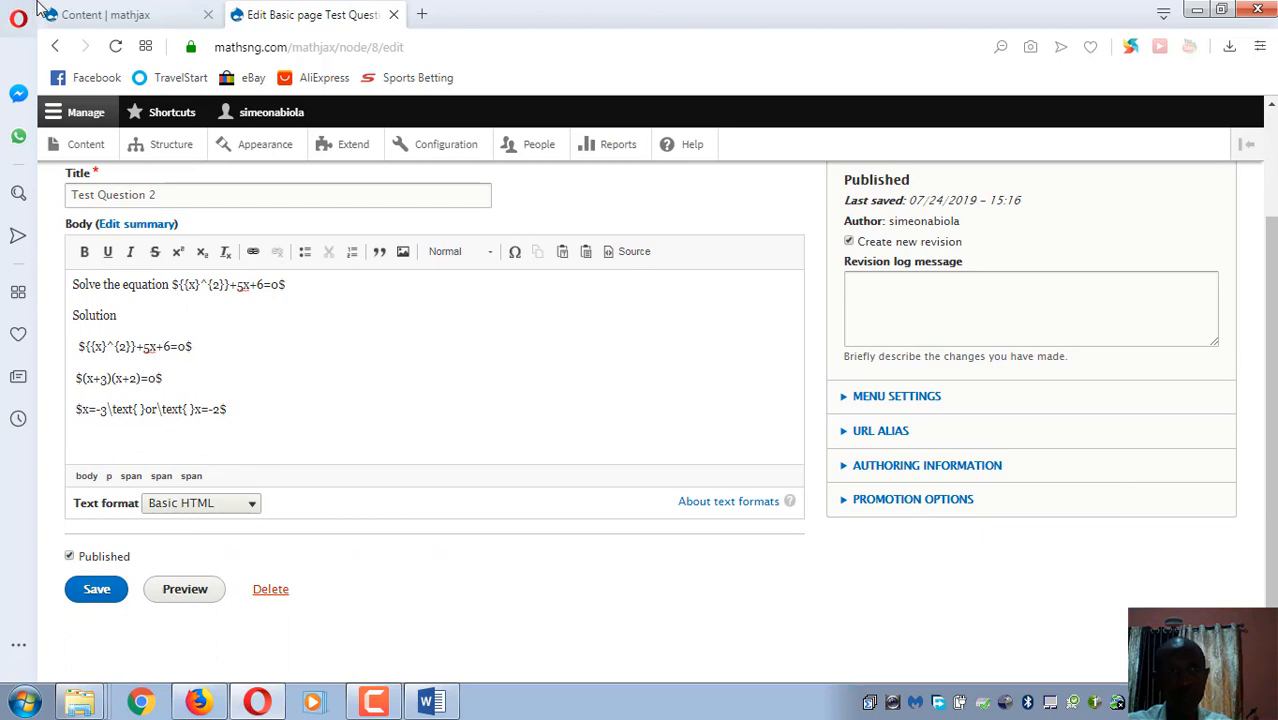
click(86, 595)
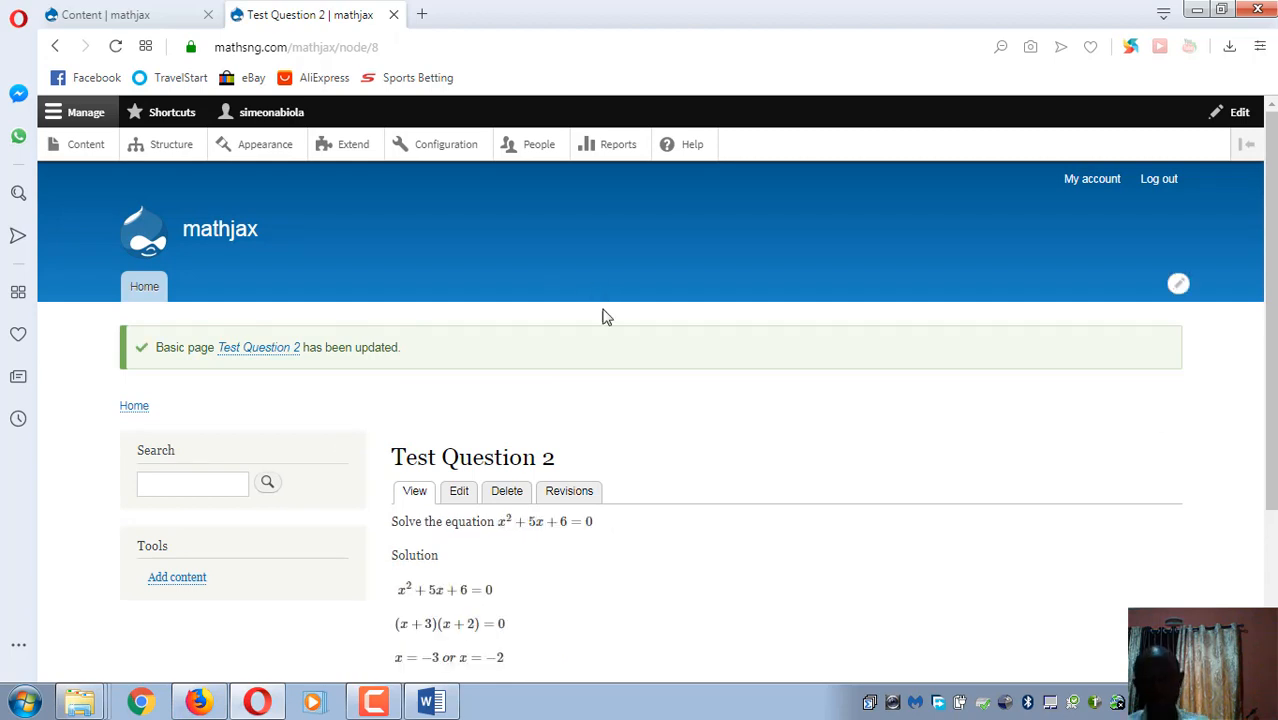
scroll(602, 314, down, 3)
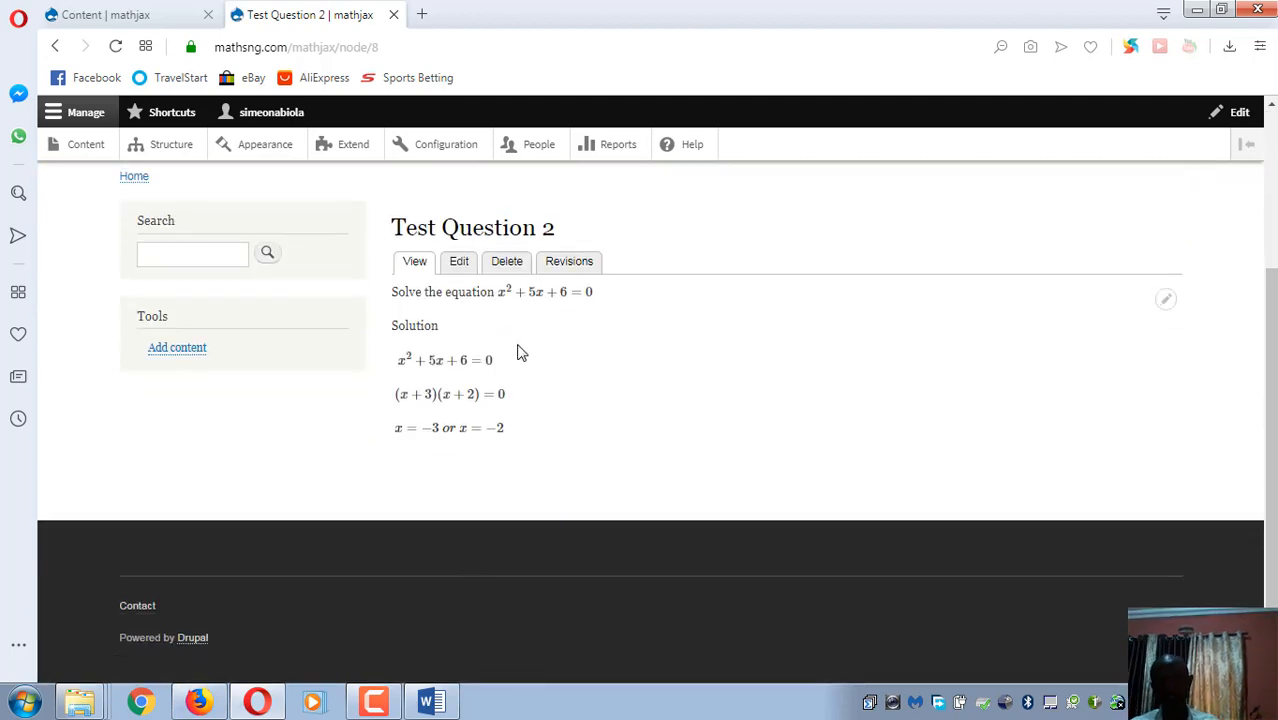
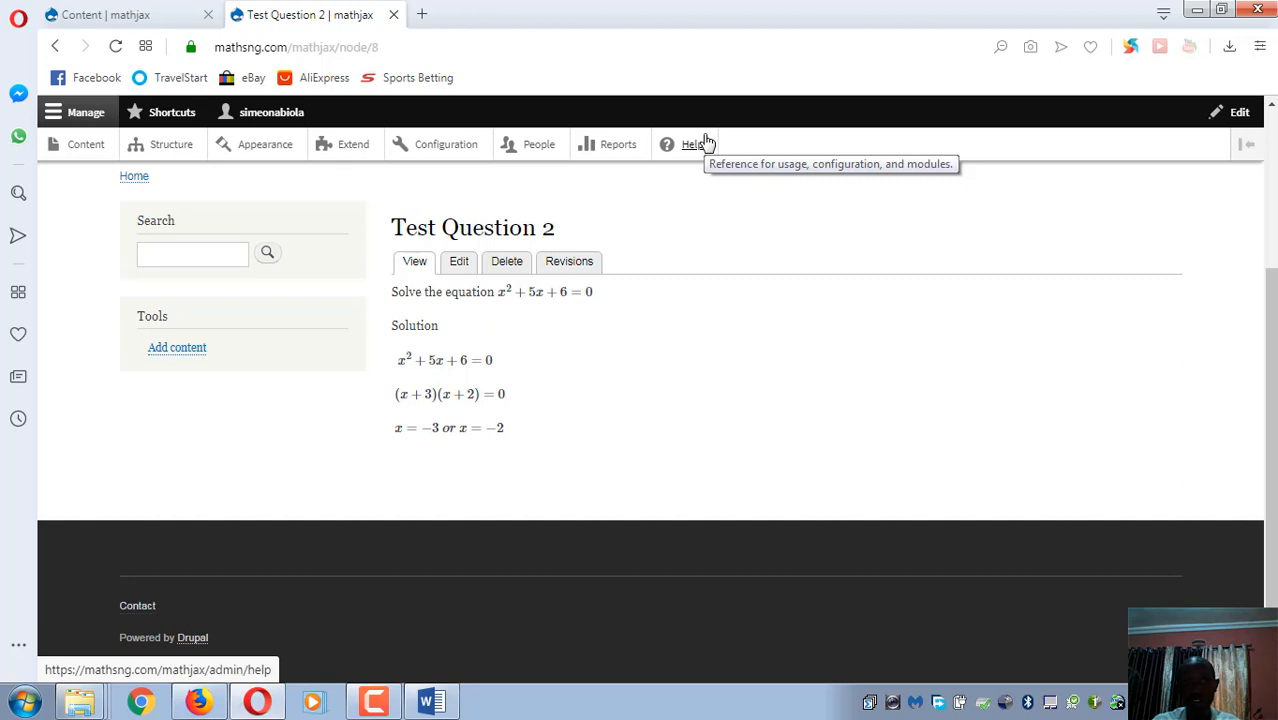
- Open the form for adding a new content type from the site's structure settings
click(62, 150)
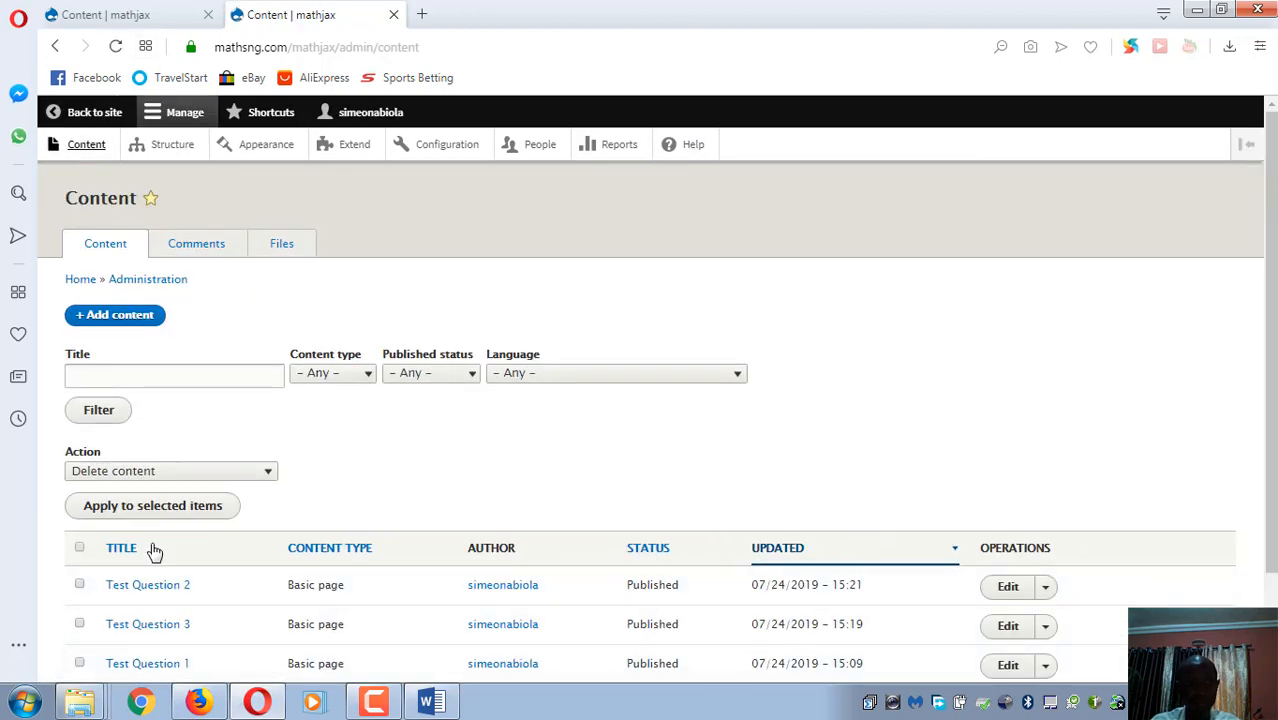
click(112, 318)
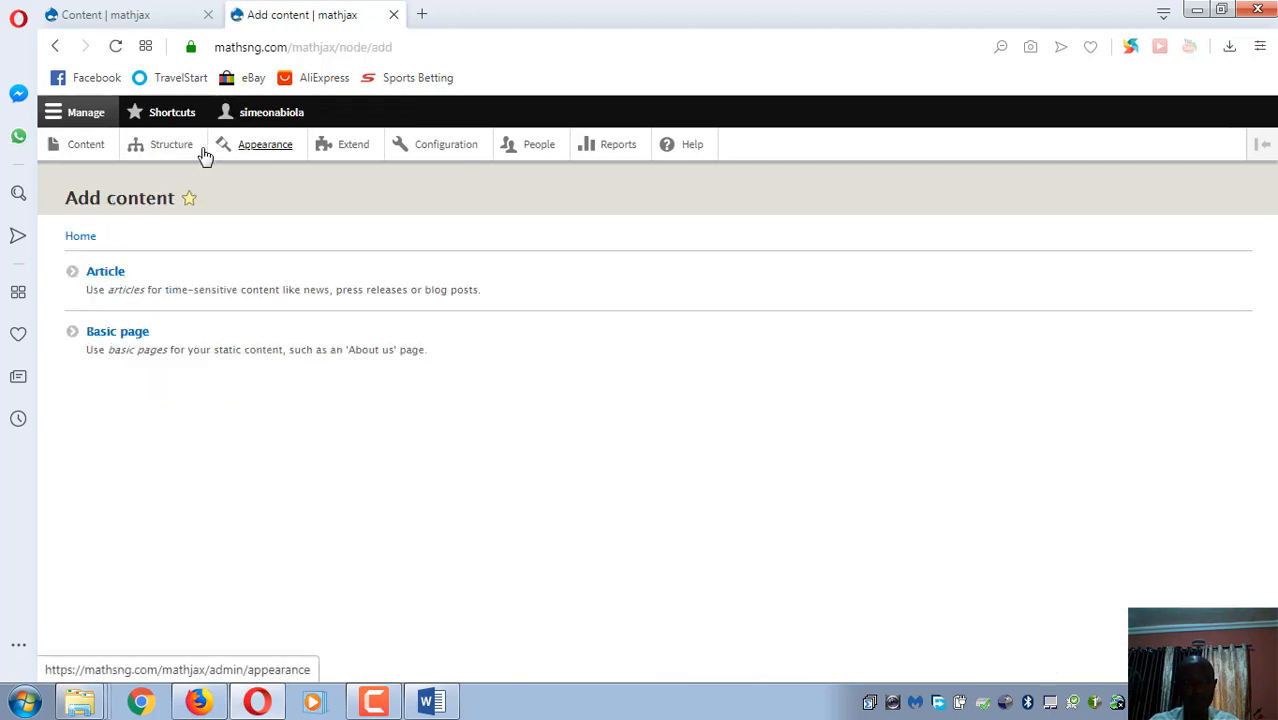
click(173, 150)
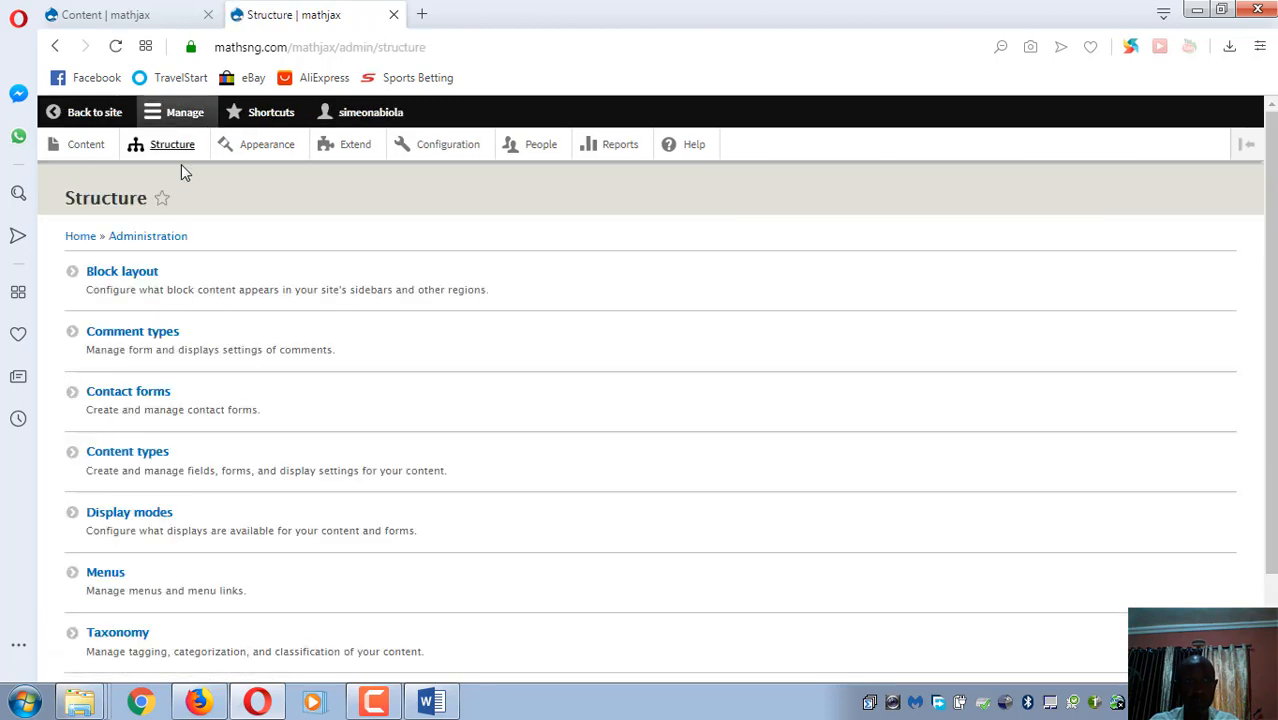
scroll(151, 226, down, 2)
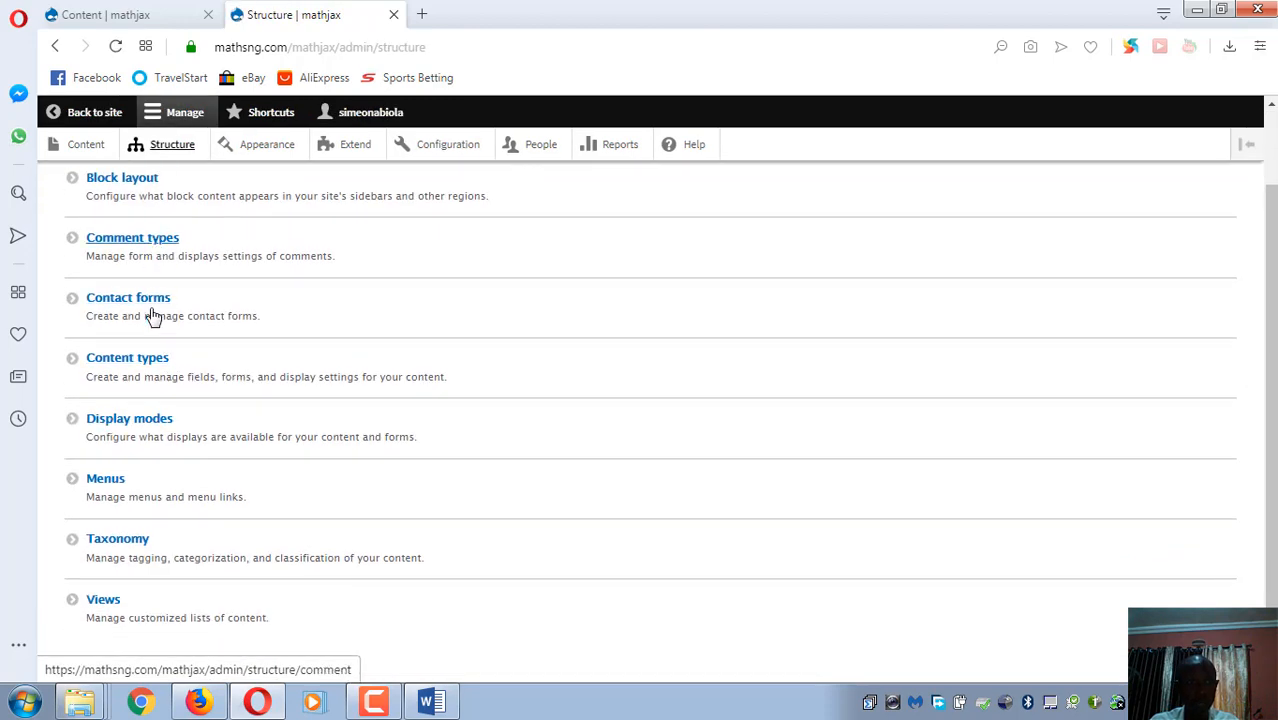
click(163, 370)
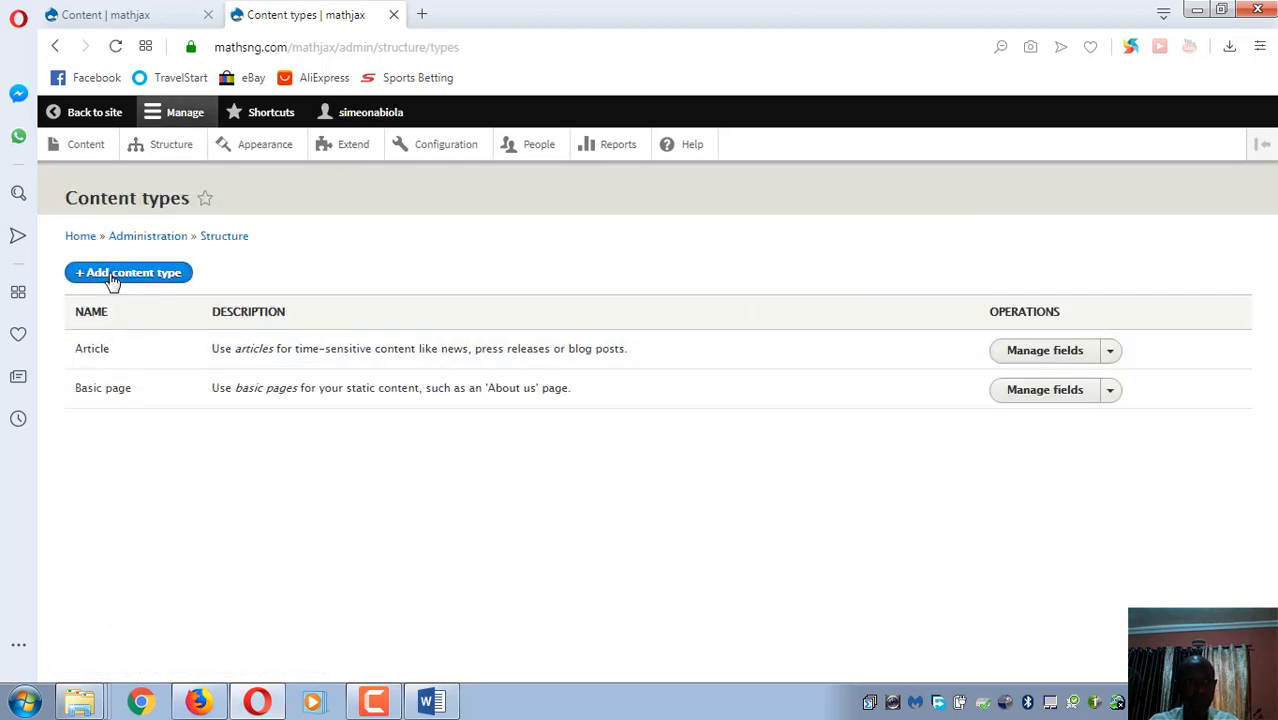
click(113, 280)
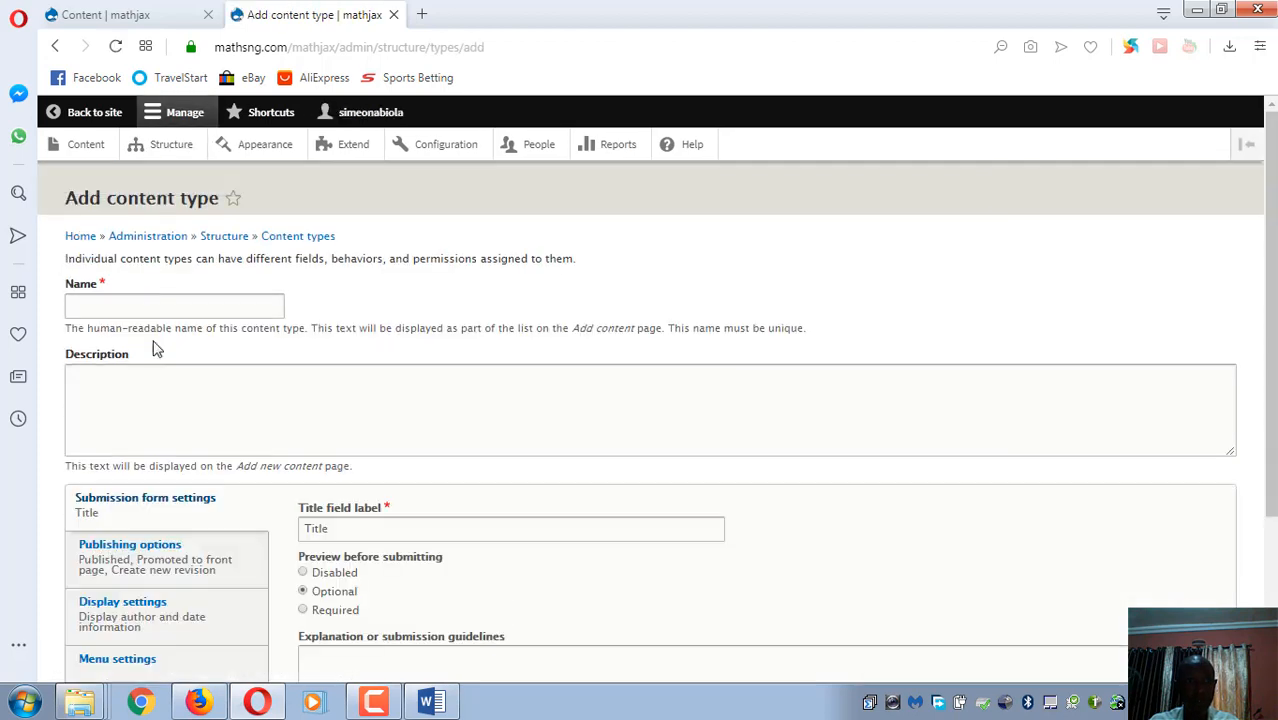
- Name the new content type "mathjax content" and enter the description "for mathjax content"
click(133, 306)
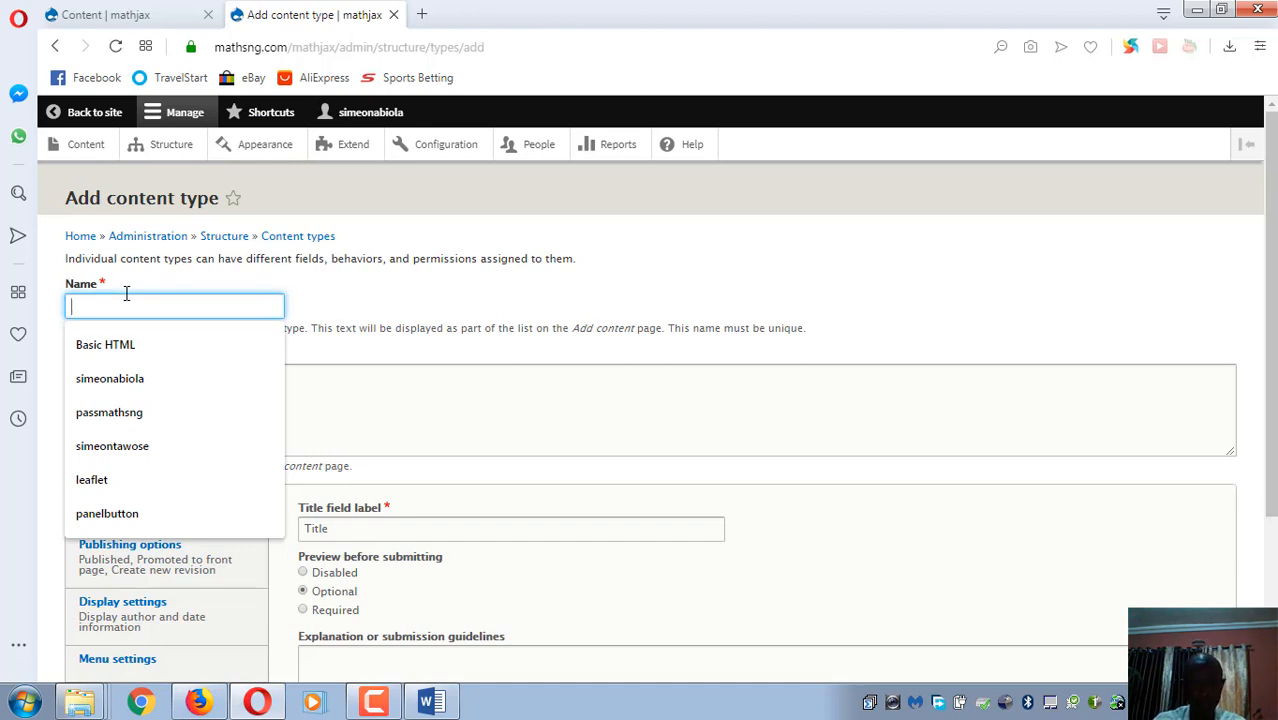
text(math)
key(Down)
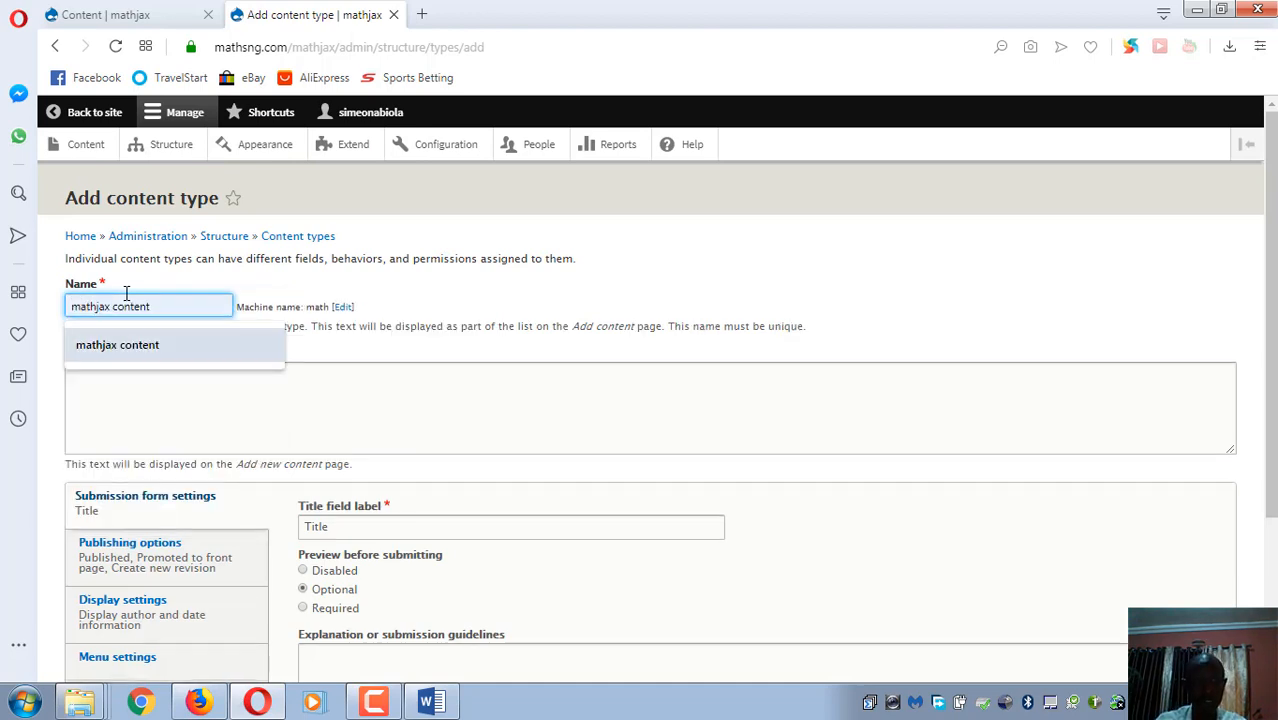
key(Return)
scroll(587, 308, down, 3)
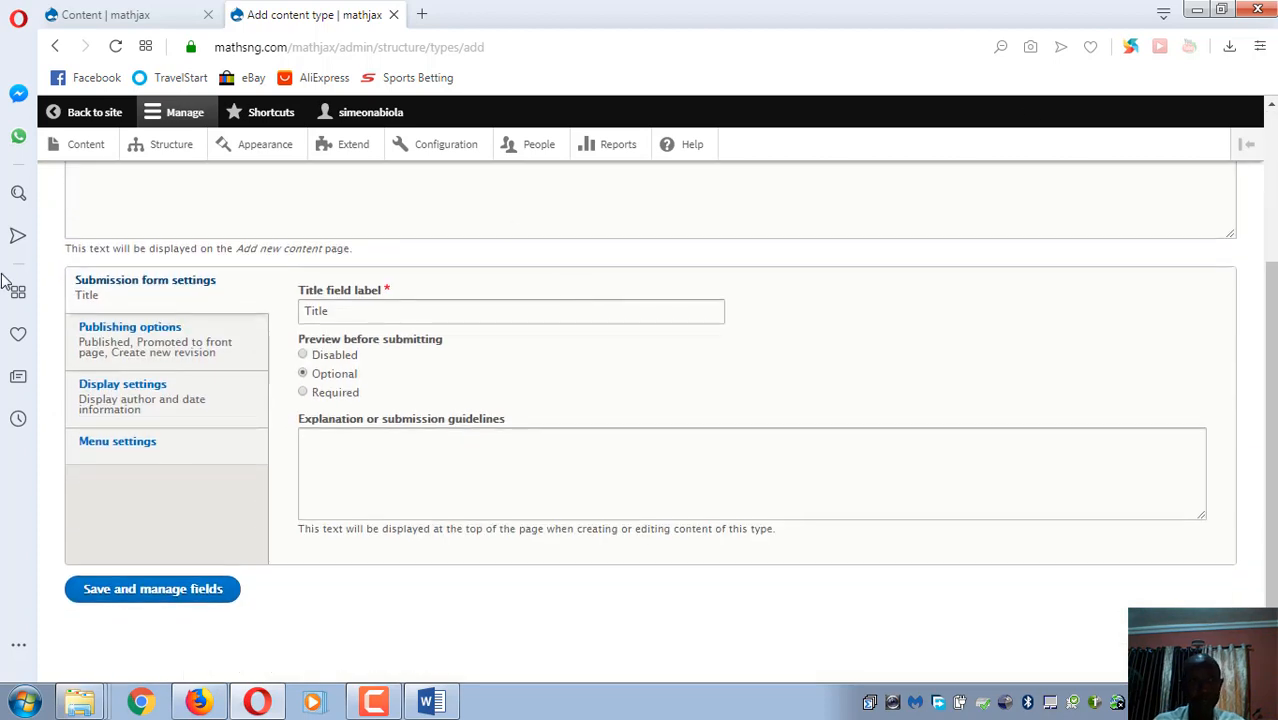
click(282, 208)
scroll(245, 305, up, 1)
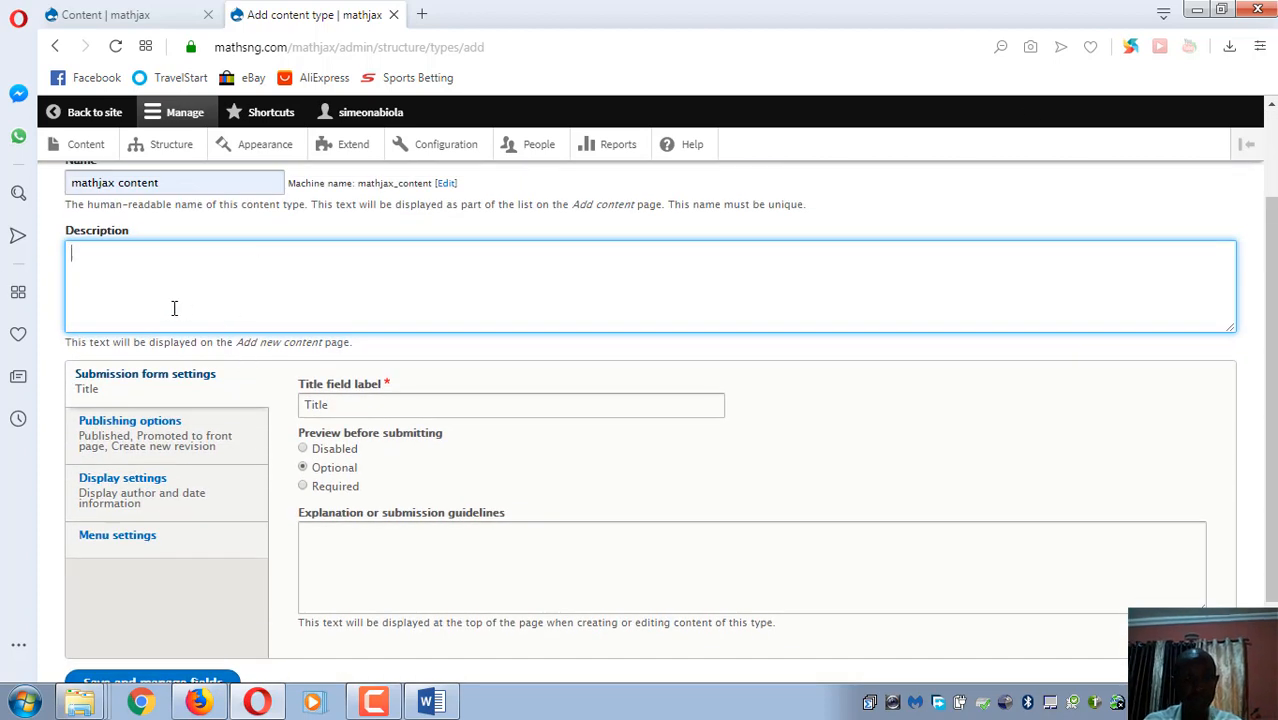
text(for ma)
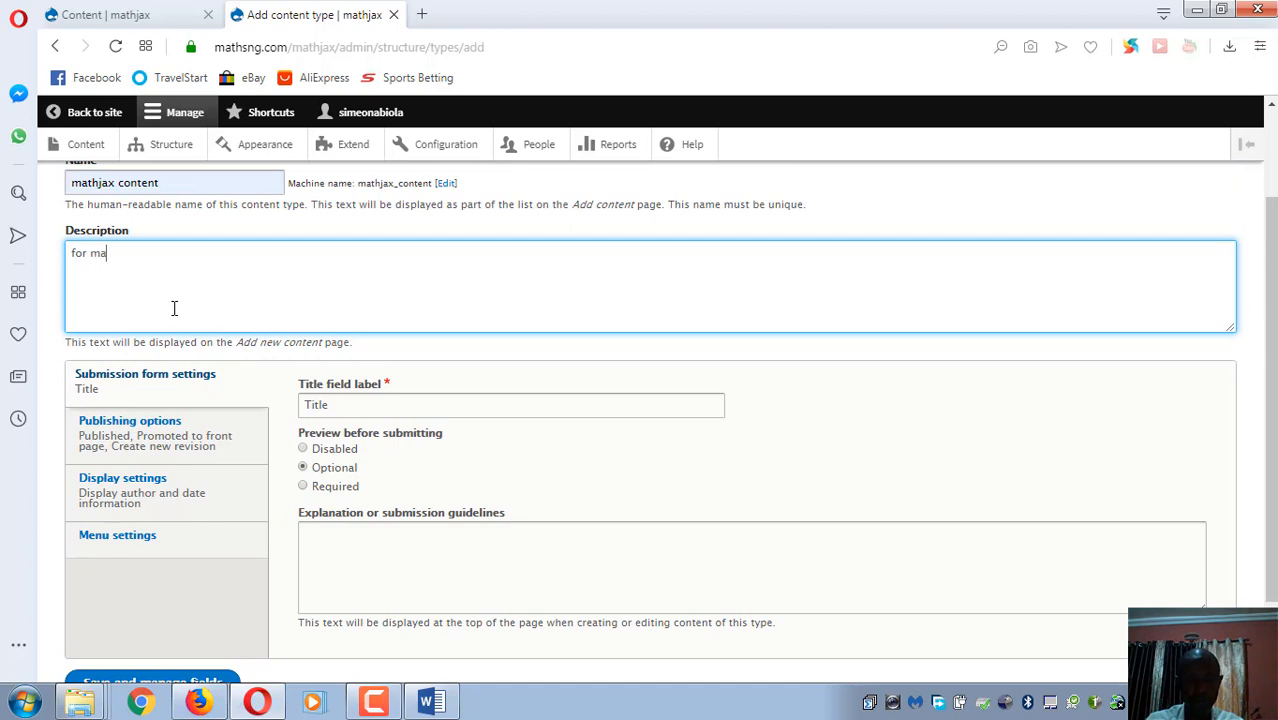
text(thjax content)
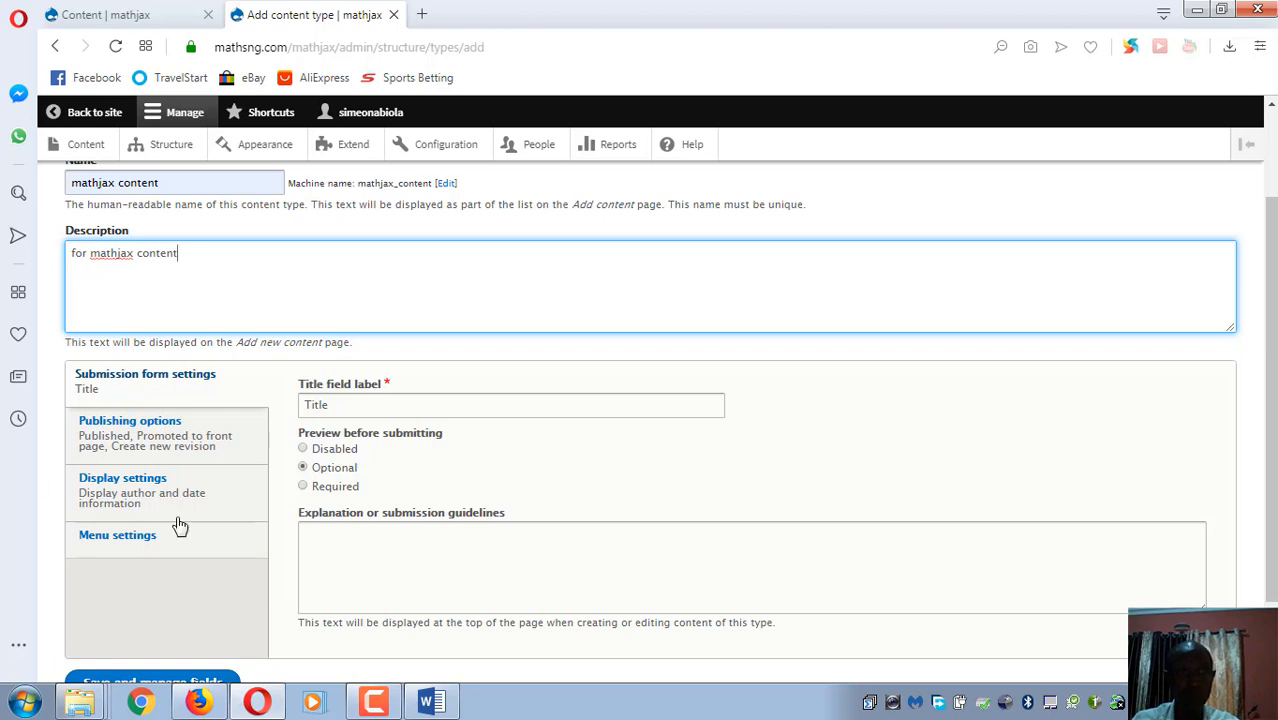
- Turn off the display of author and date information for the mathjax content type and save it, continuing to its fields
scroll(178, 526, down, 1)
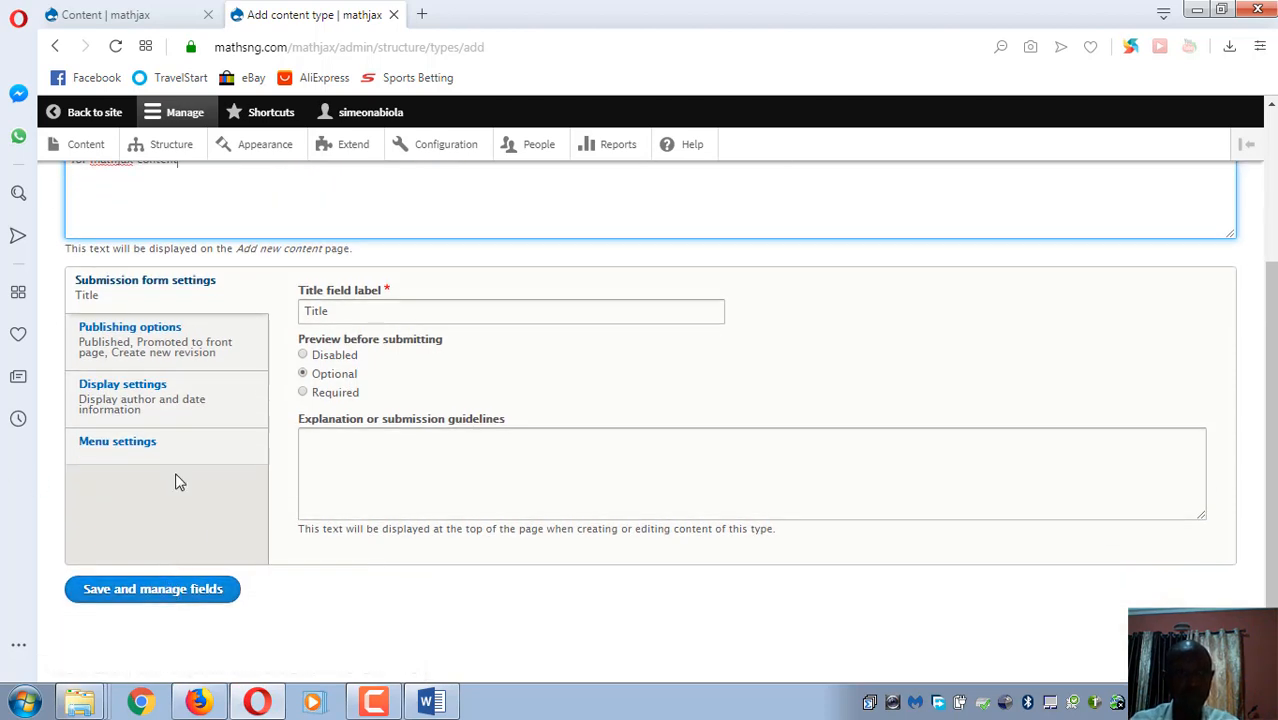
click(146, 410)
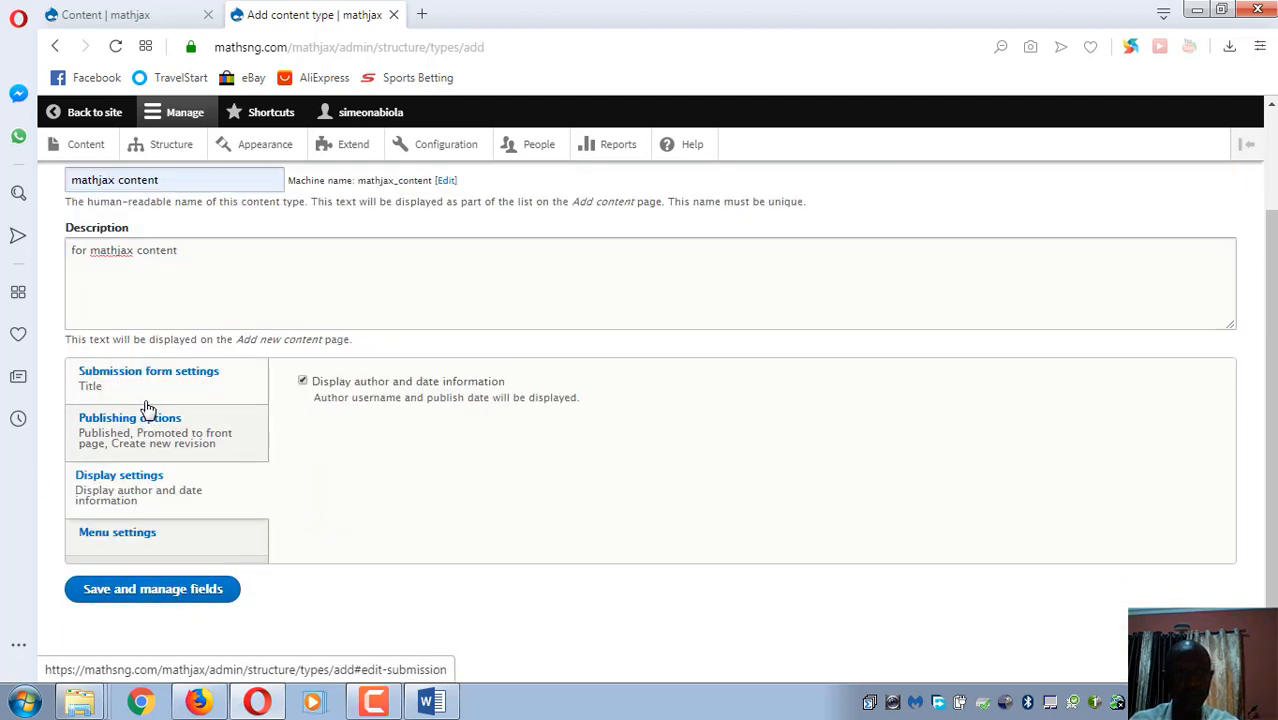
click(303, 383)
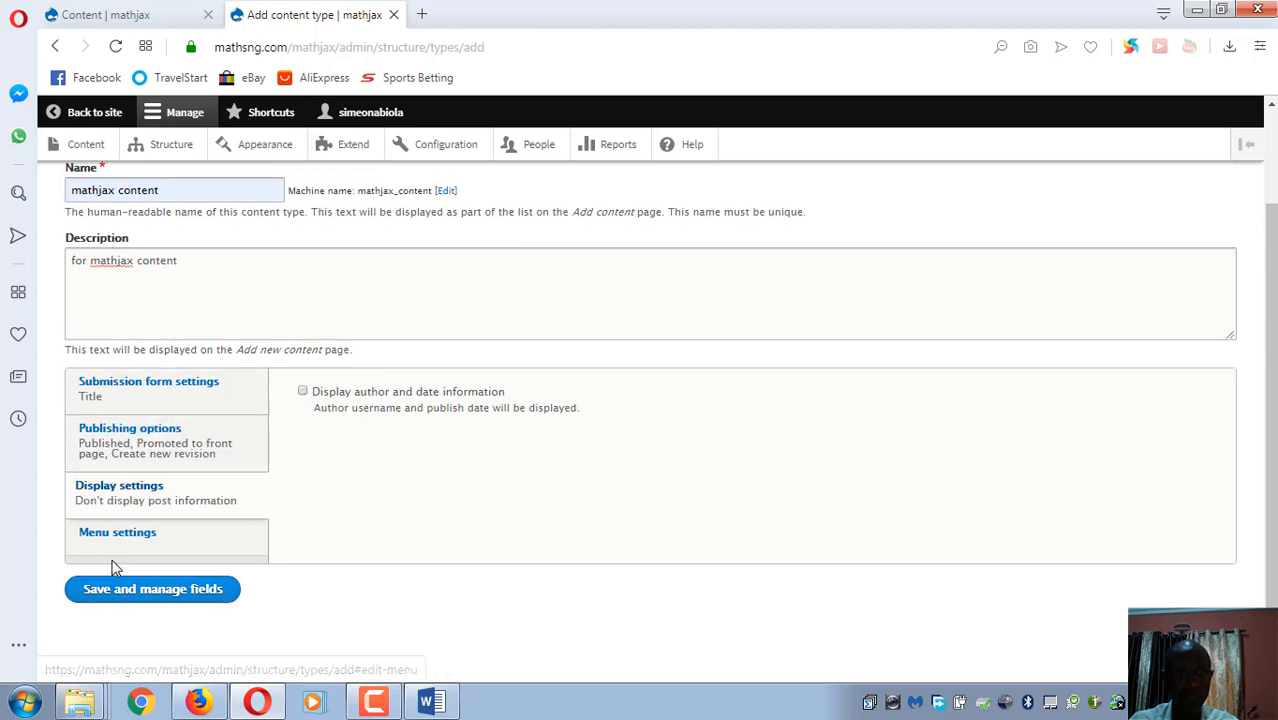
click(128, 401)
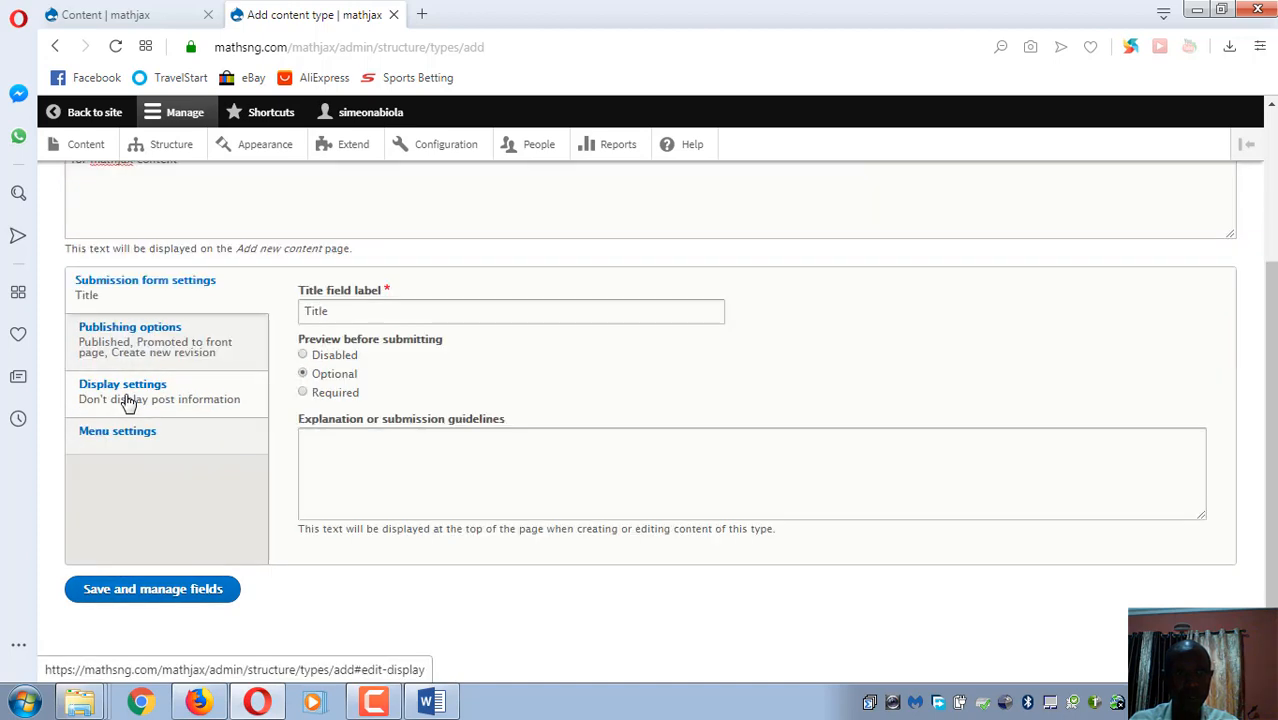
click(160, 598)
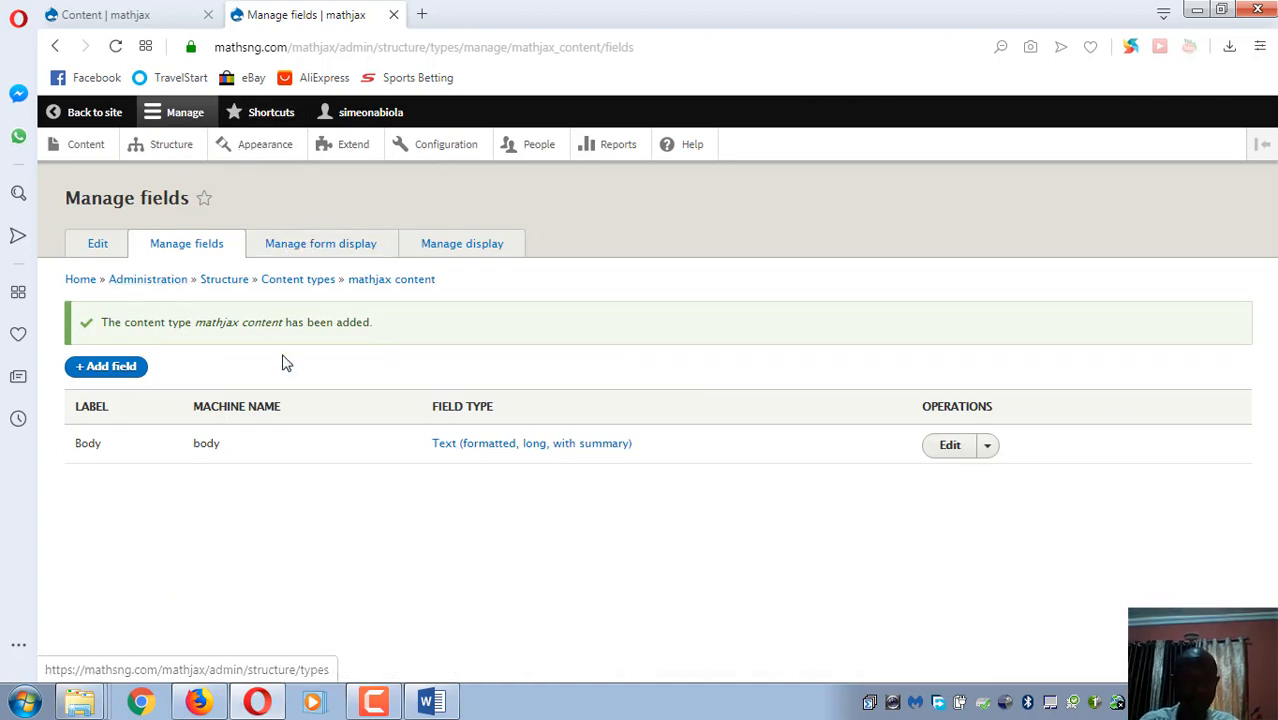
- Check the Body field's available operations and the content type's form display, and return to the field management page
click(991, 455)
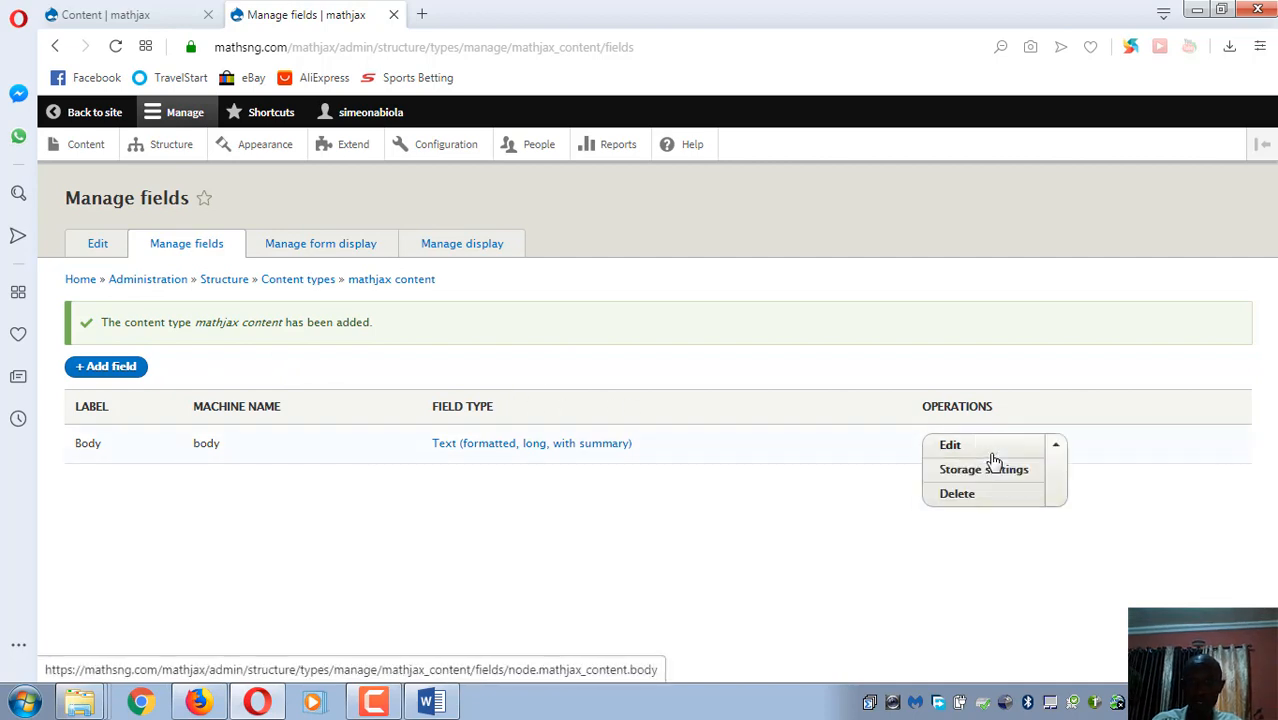
click(316, 253)
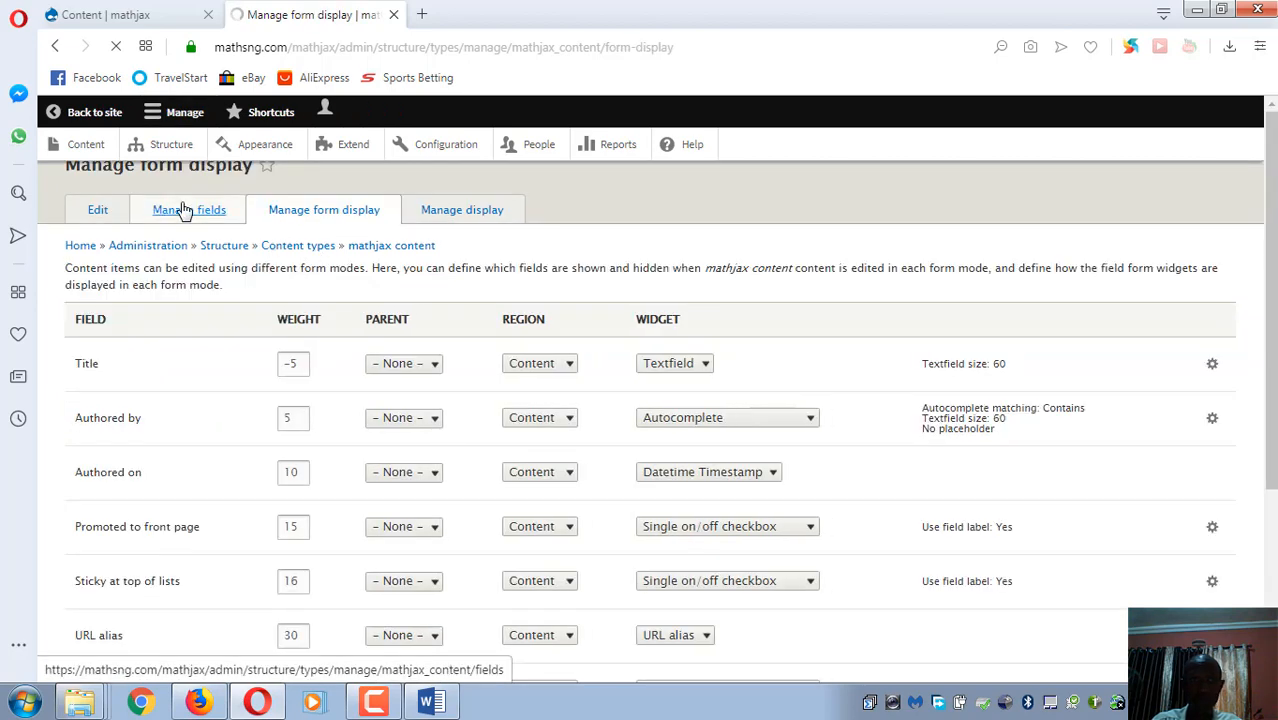
click(194, 212)
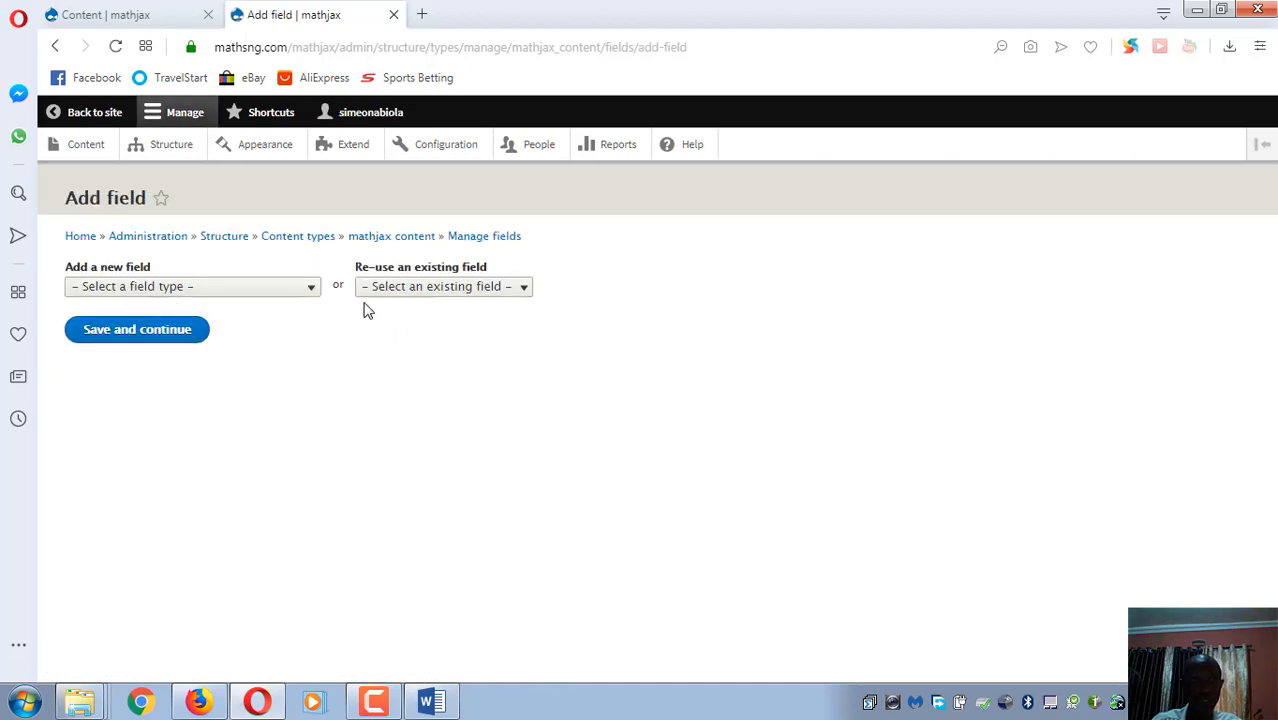
- Add a new Text (formatted, long, with summary) field labelled "question" to the mathjax content type
click(316, 290)
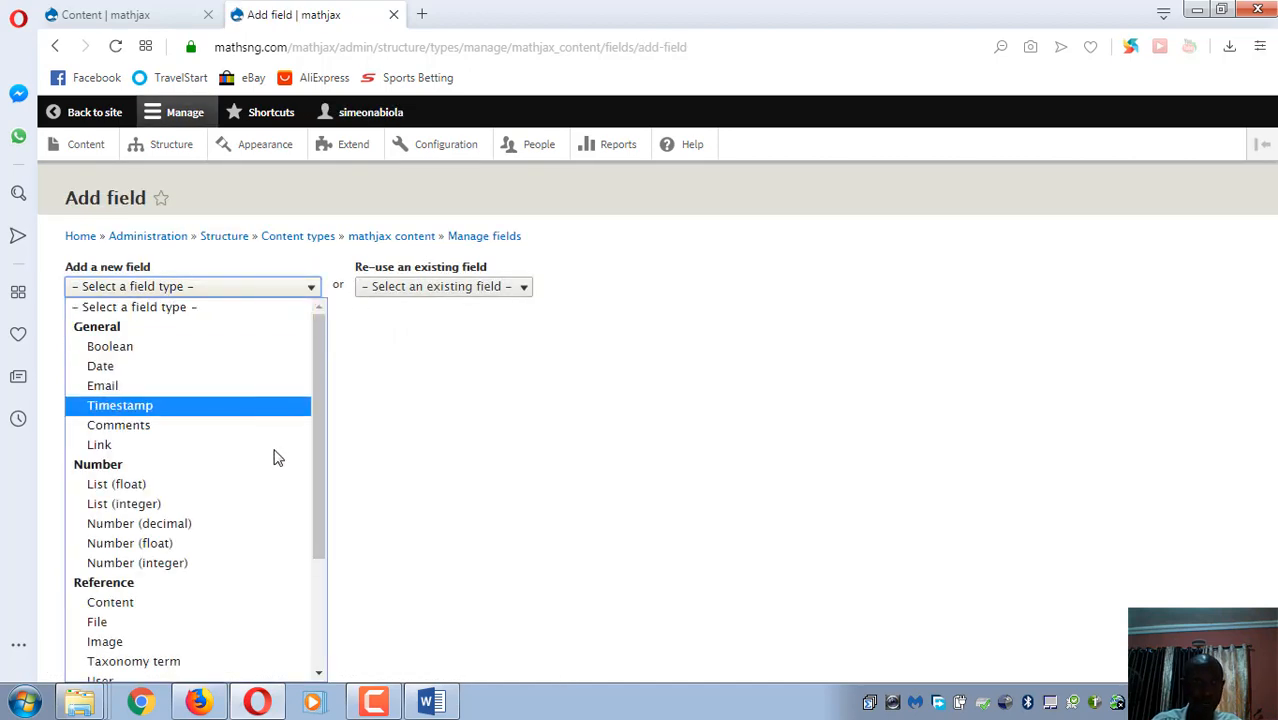
scroll(277, 465, down, 3)
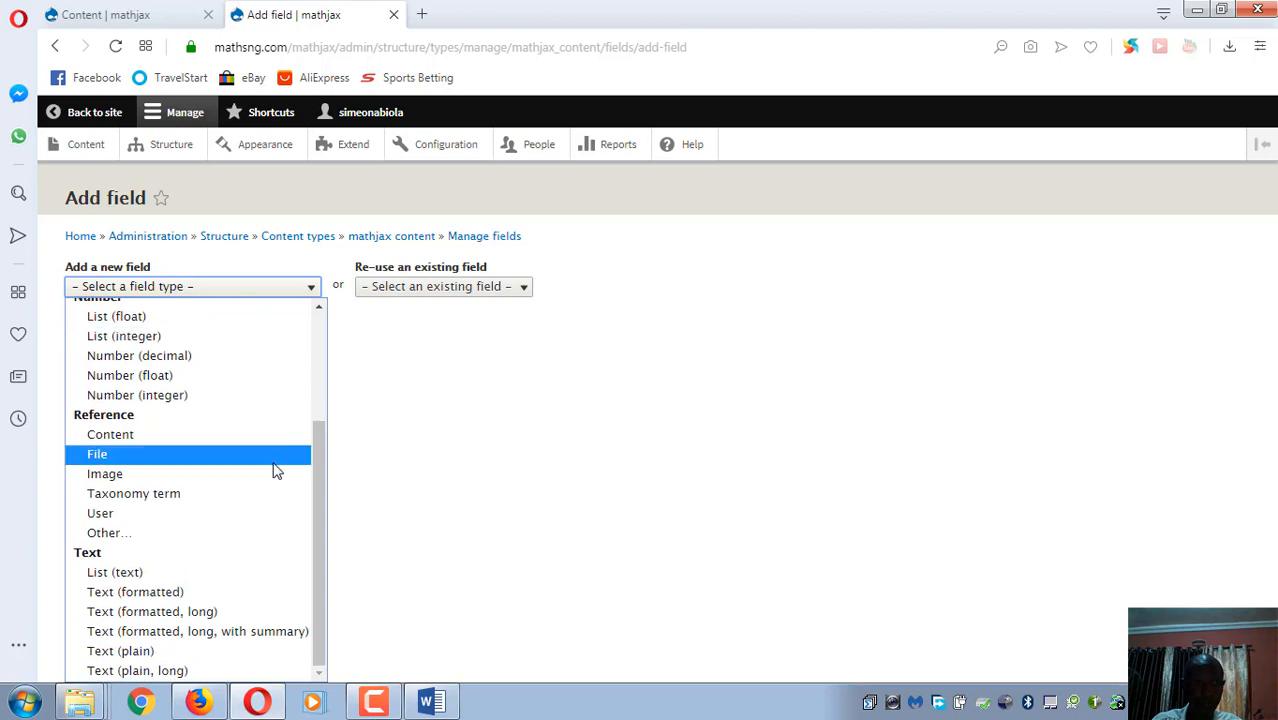
click(237, 632)
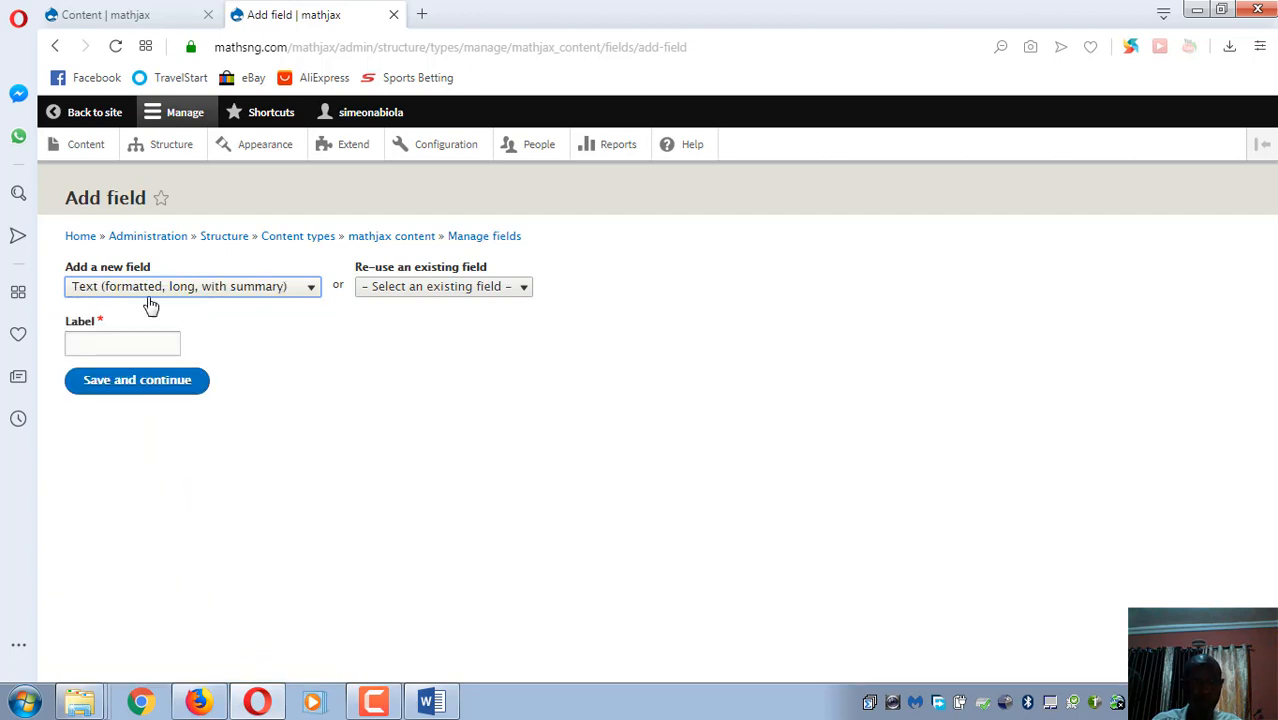
click(140, 346)
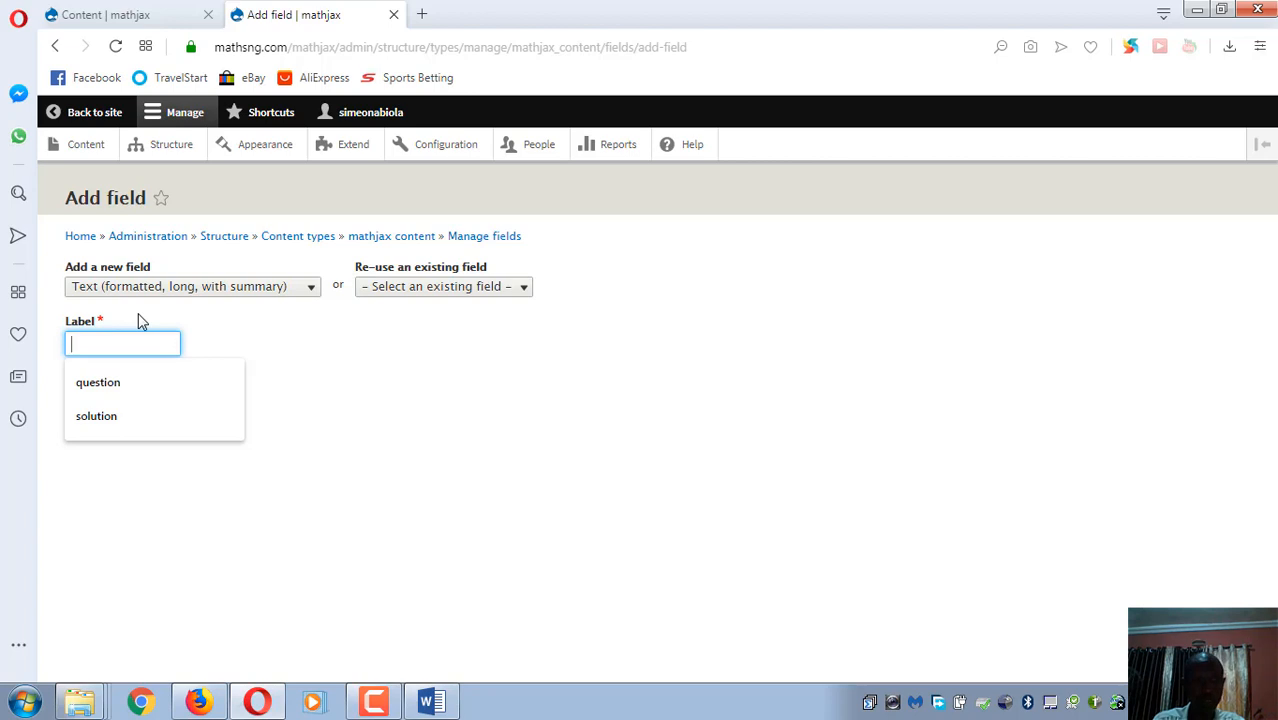
key(Down)
key(Return)
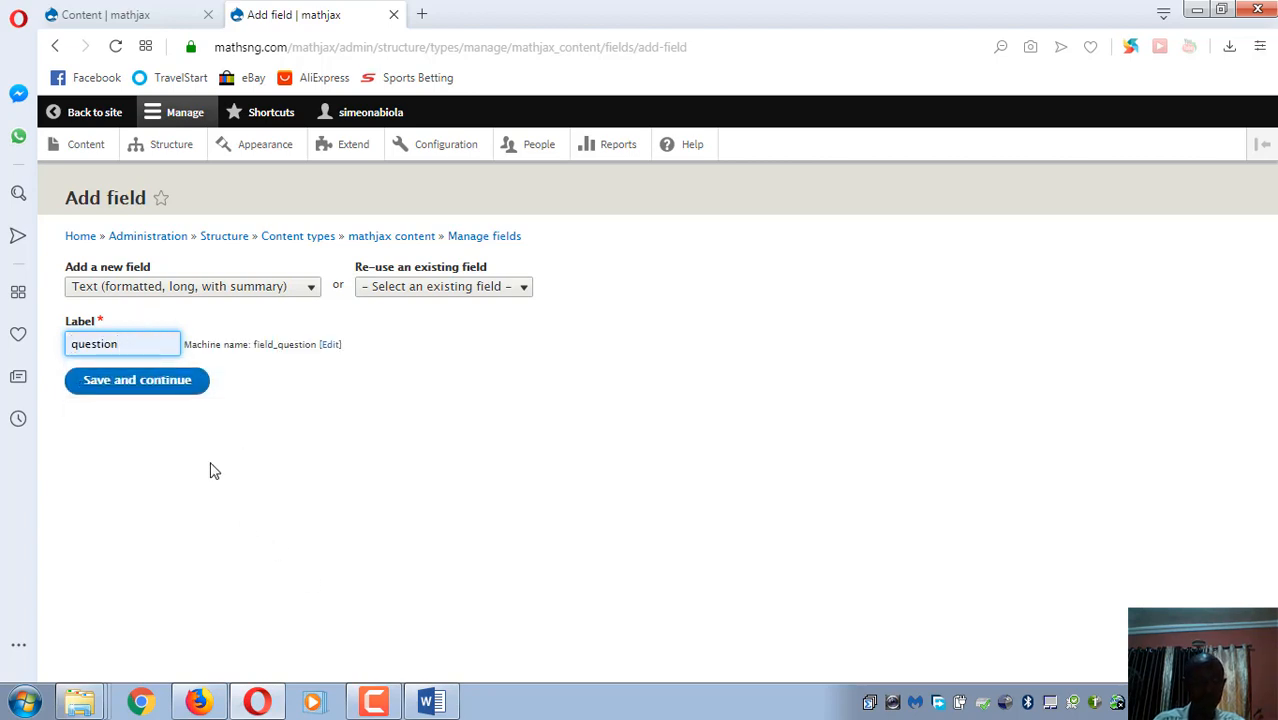
click(140, 380)
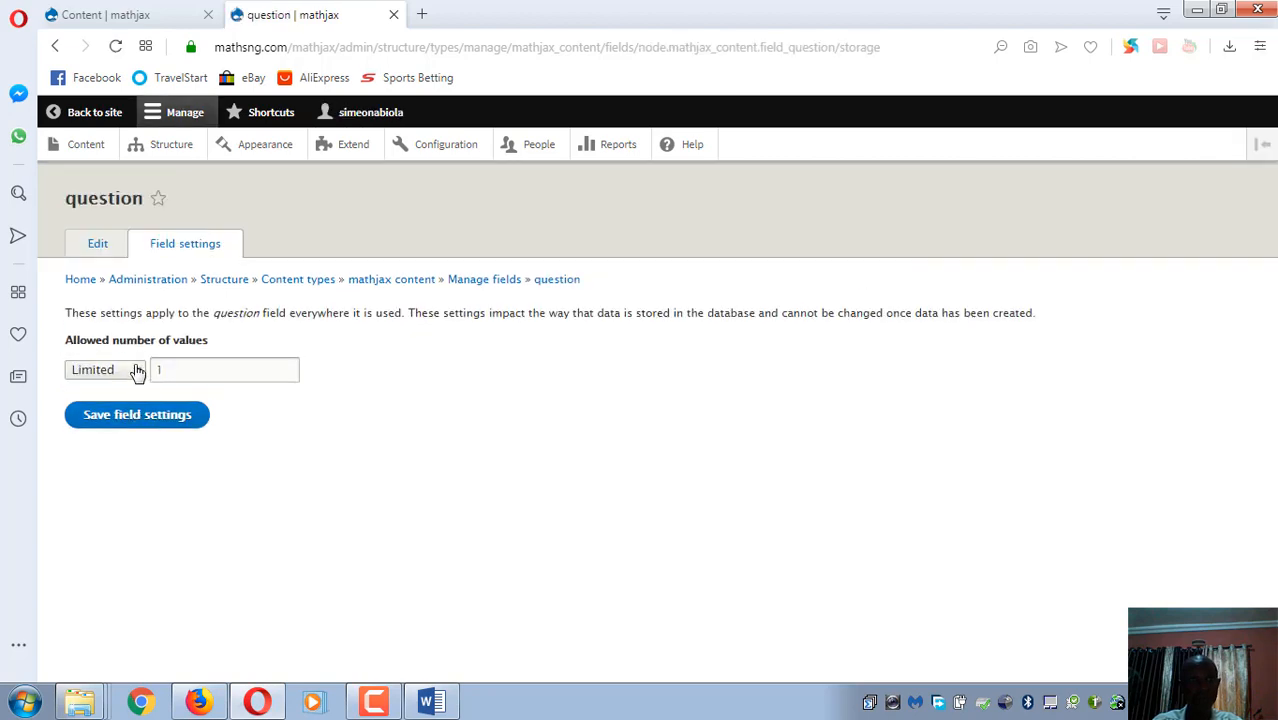
- Save the question field's settings with the default limit of 1 value and the default configuration
click(118, 416)
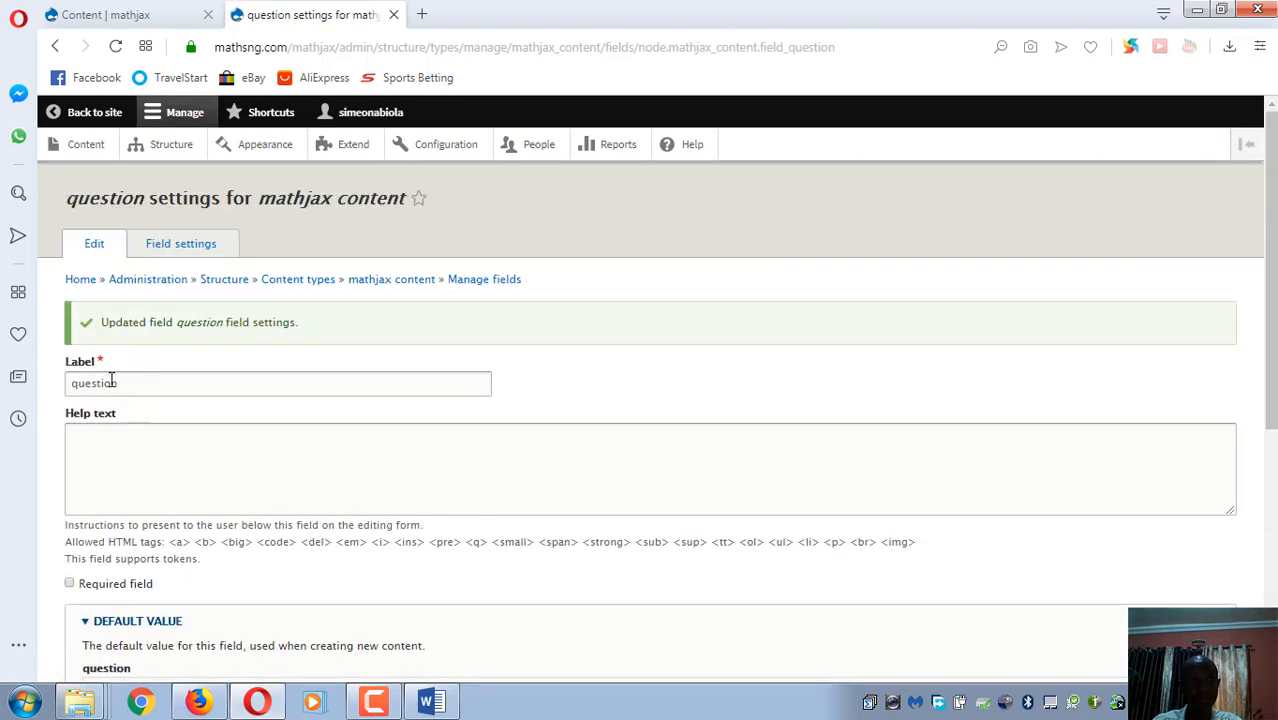
click(132, 385)
scroll(117, 391, down, 5)
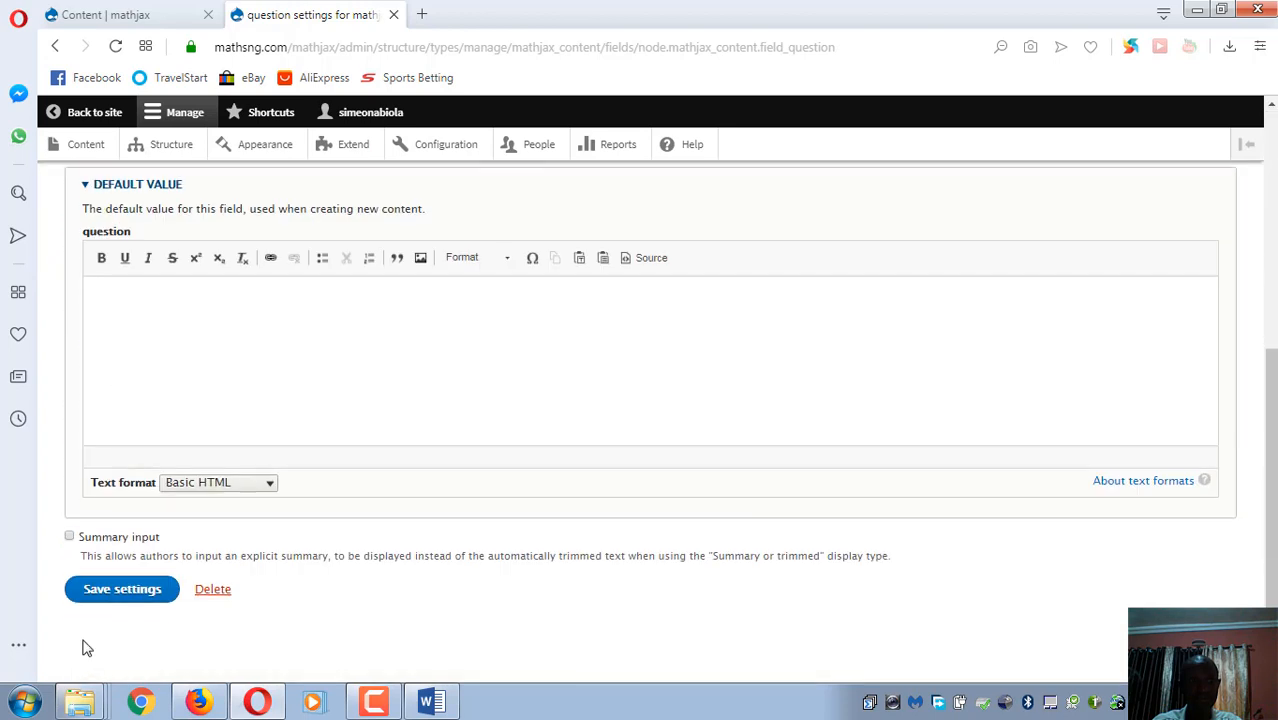
click(125, 598)
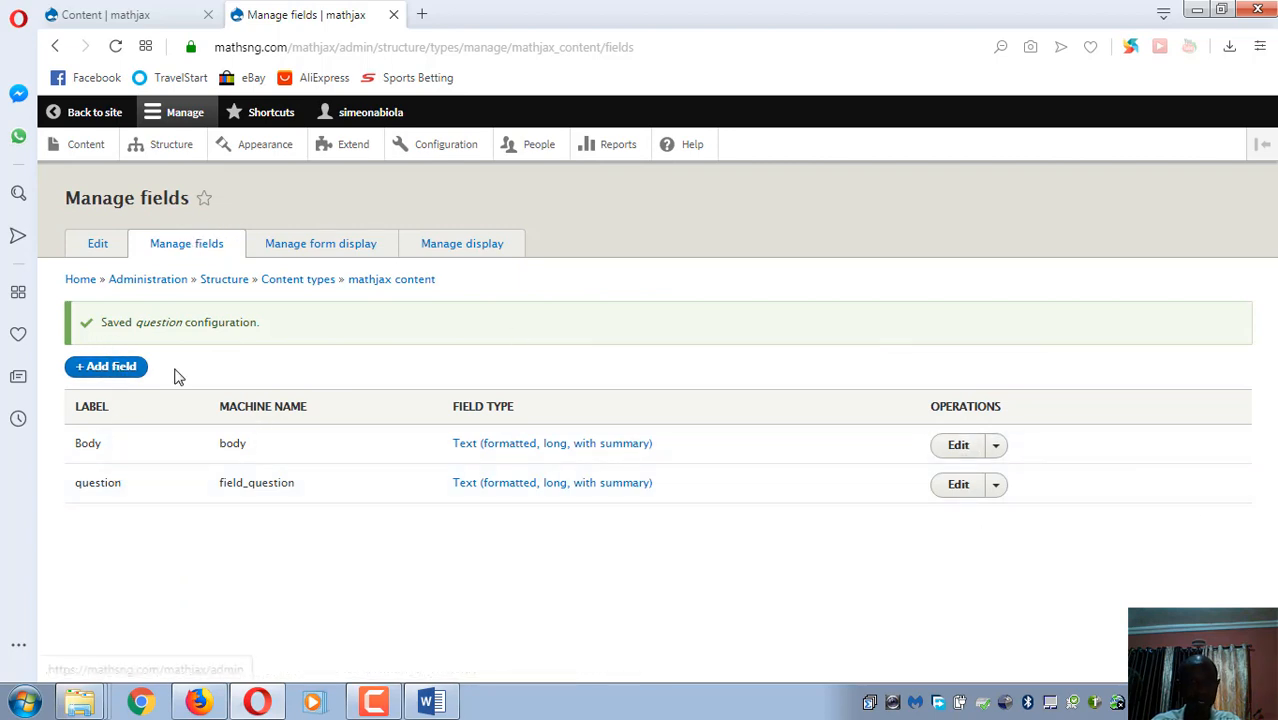
- Add another Text (formatted, long, with summary) field labelled "solution" to the mathjax content type
click(105, 370)
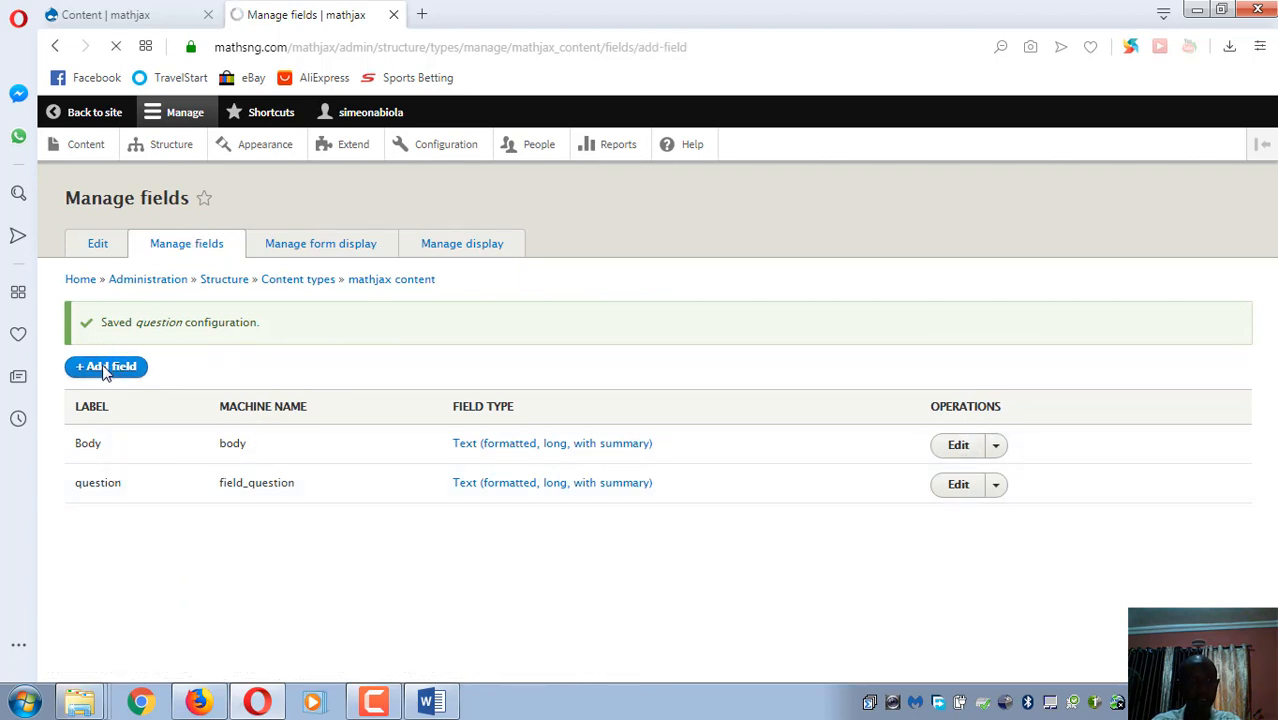
click(143, 288)
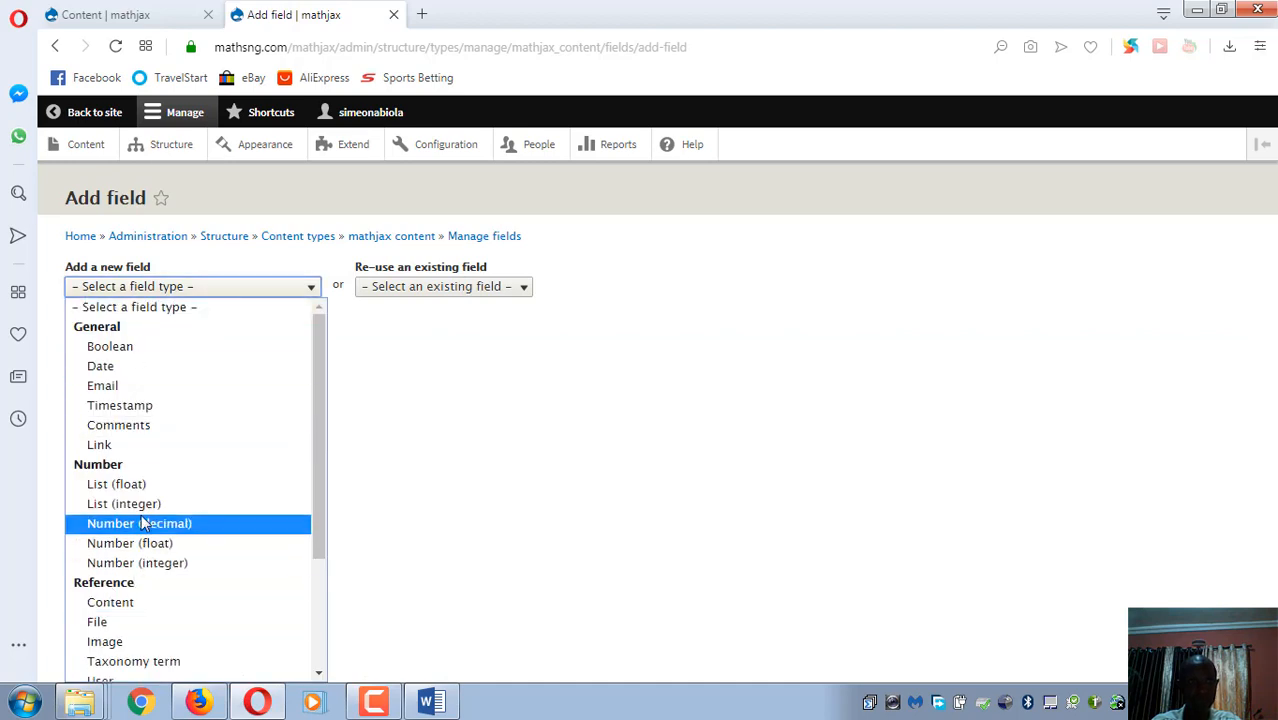
scroll(120, 615, down, 3)
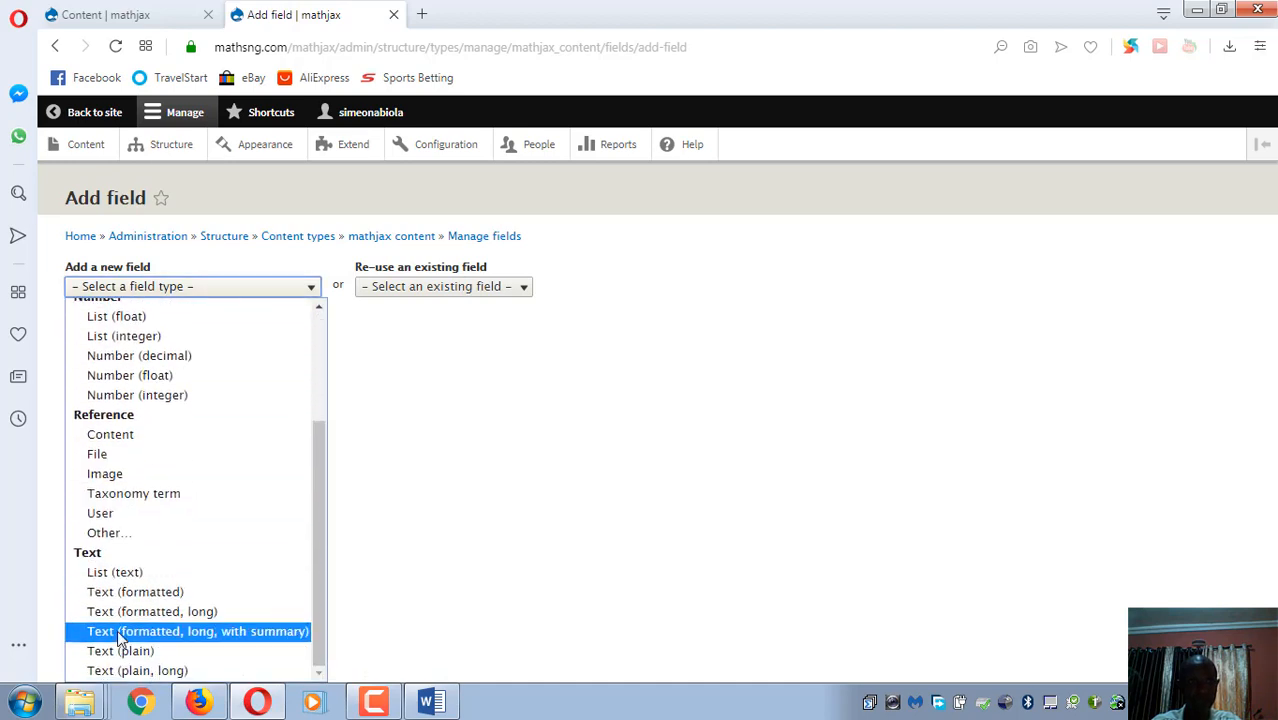
click(120, 631)
click(100, 344)
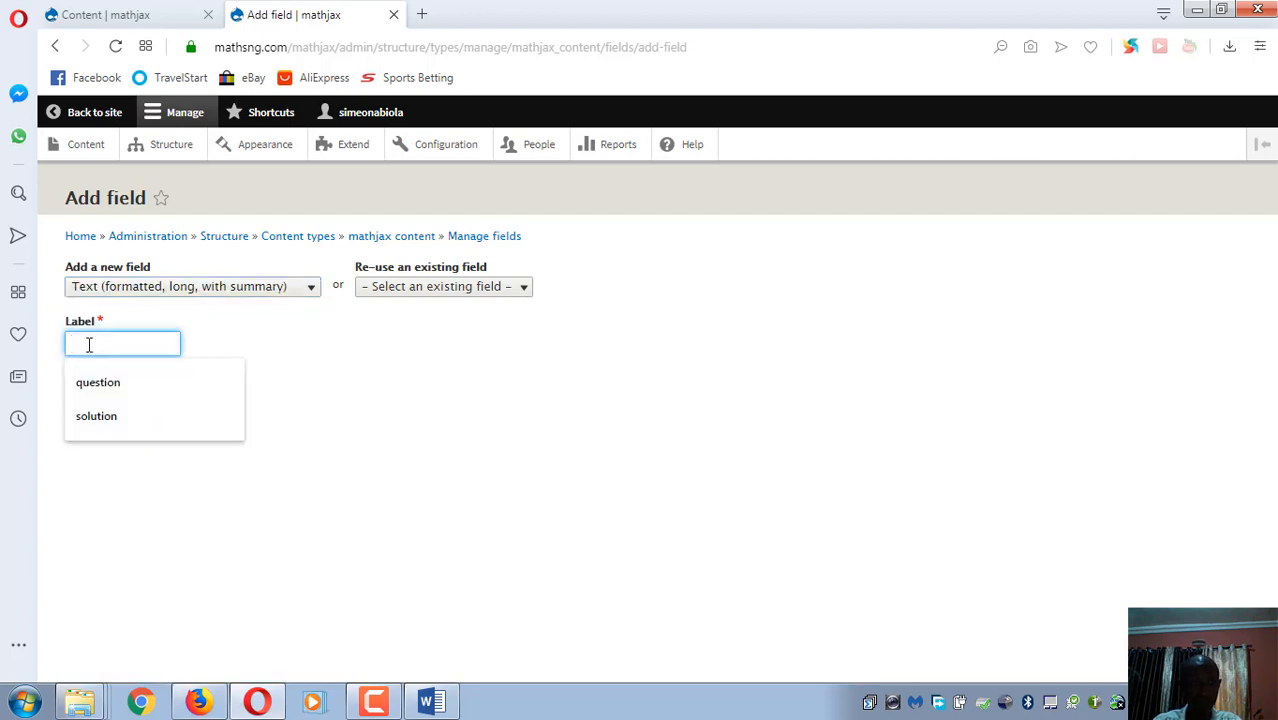
key(Down)
key(Down)
key(Return)
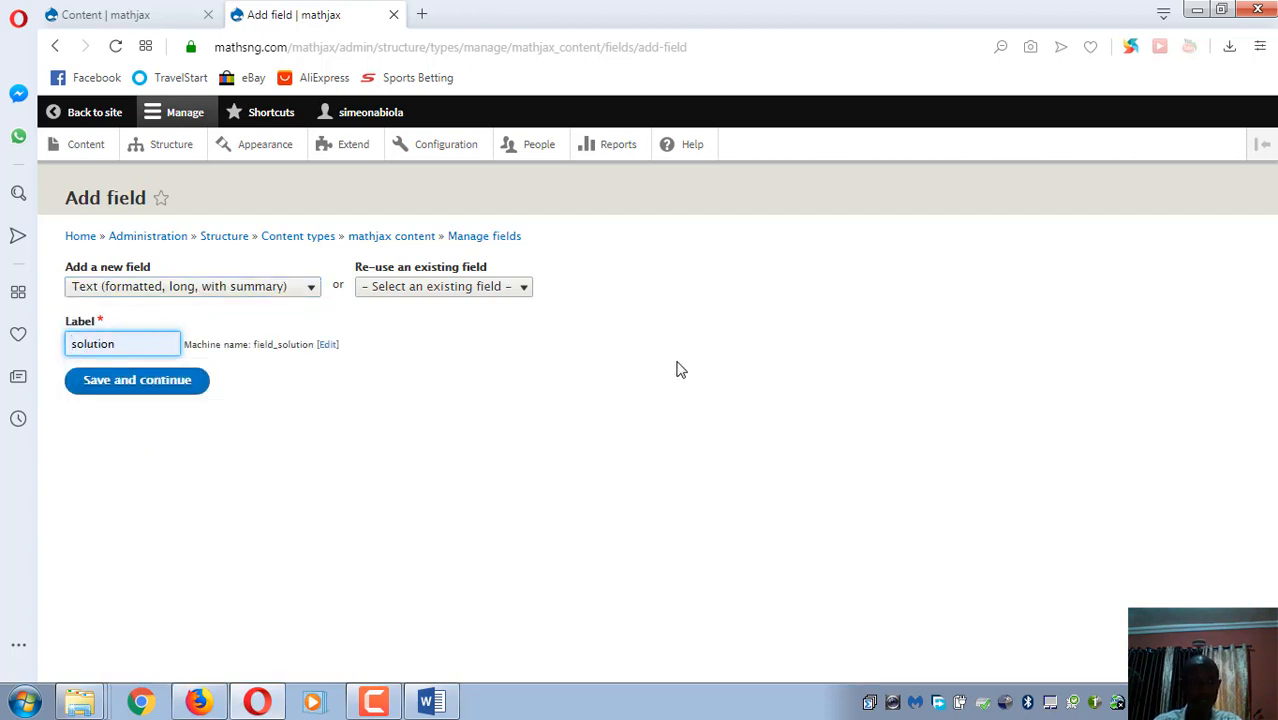
click(89, 382)
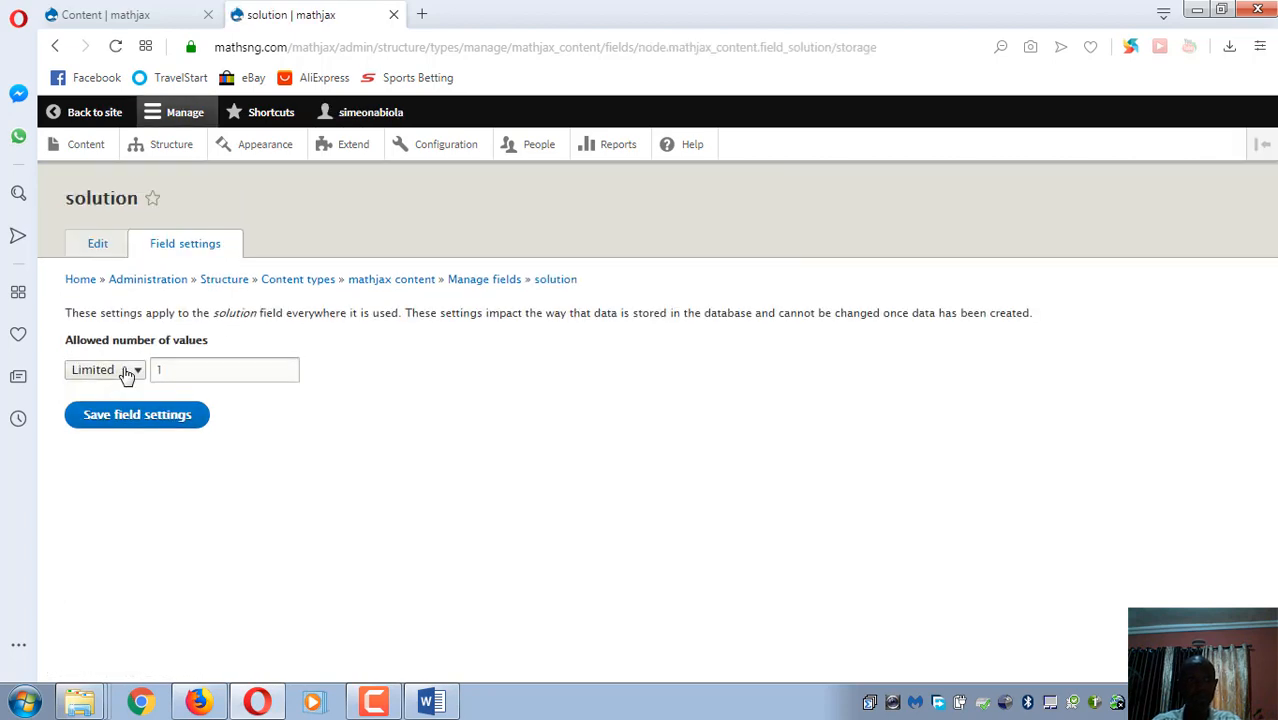
- Save the solution field's storage limited to 1 value, and save its field settings with the defaults
click(135, 424)
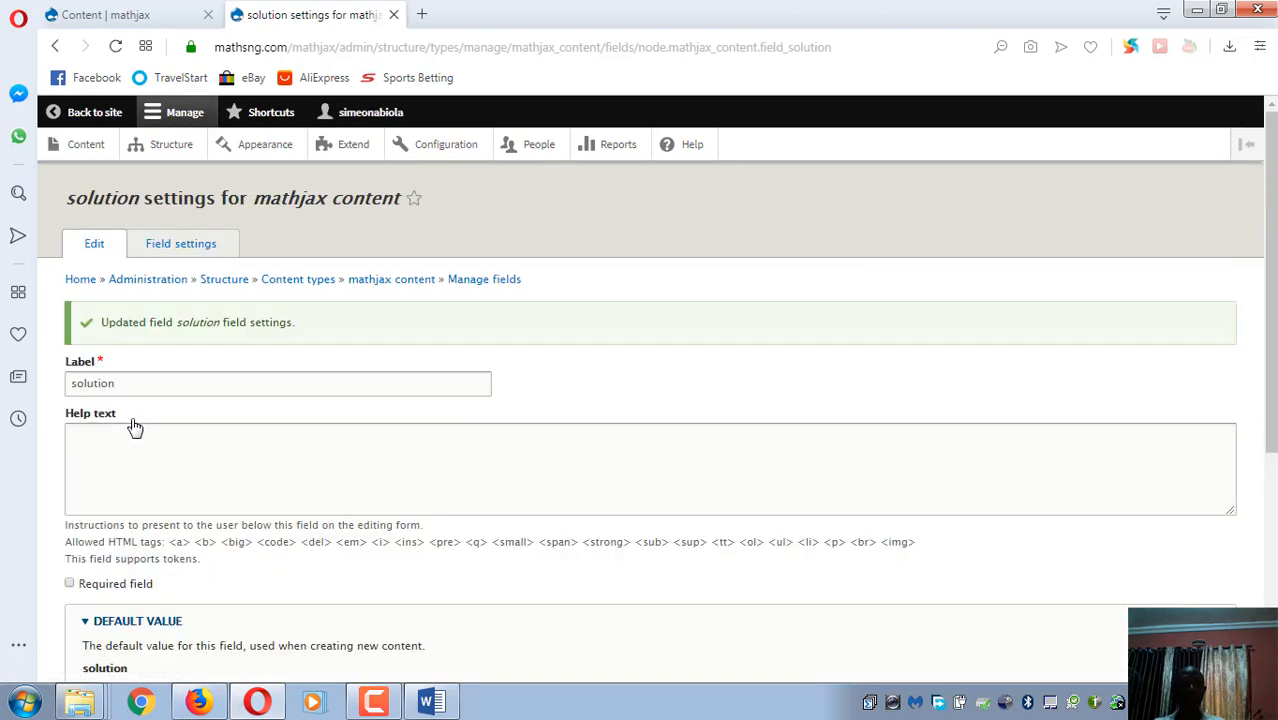
scroll(363, 528, down, 3)
scroll(363, 528, down, 2)
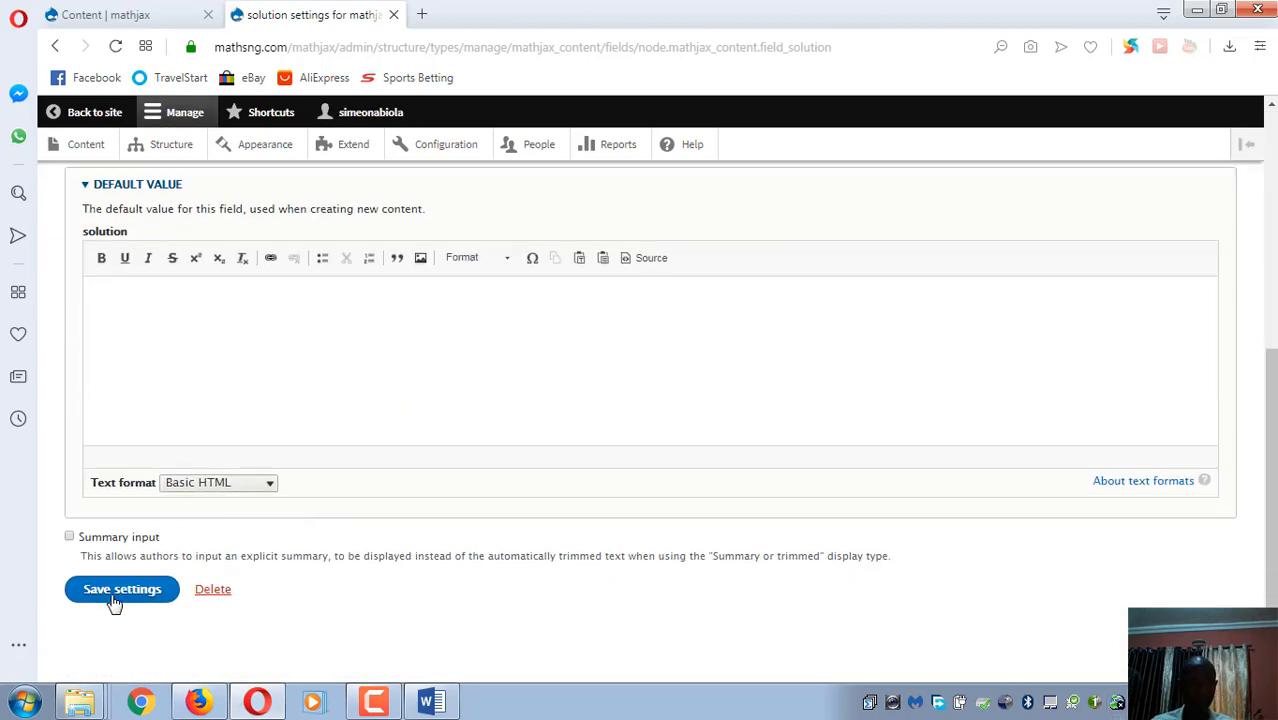
click(118, 590)
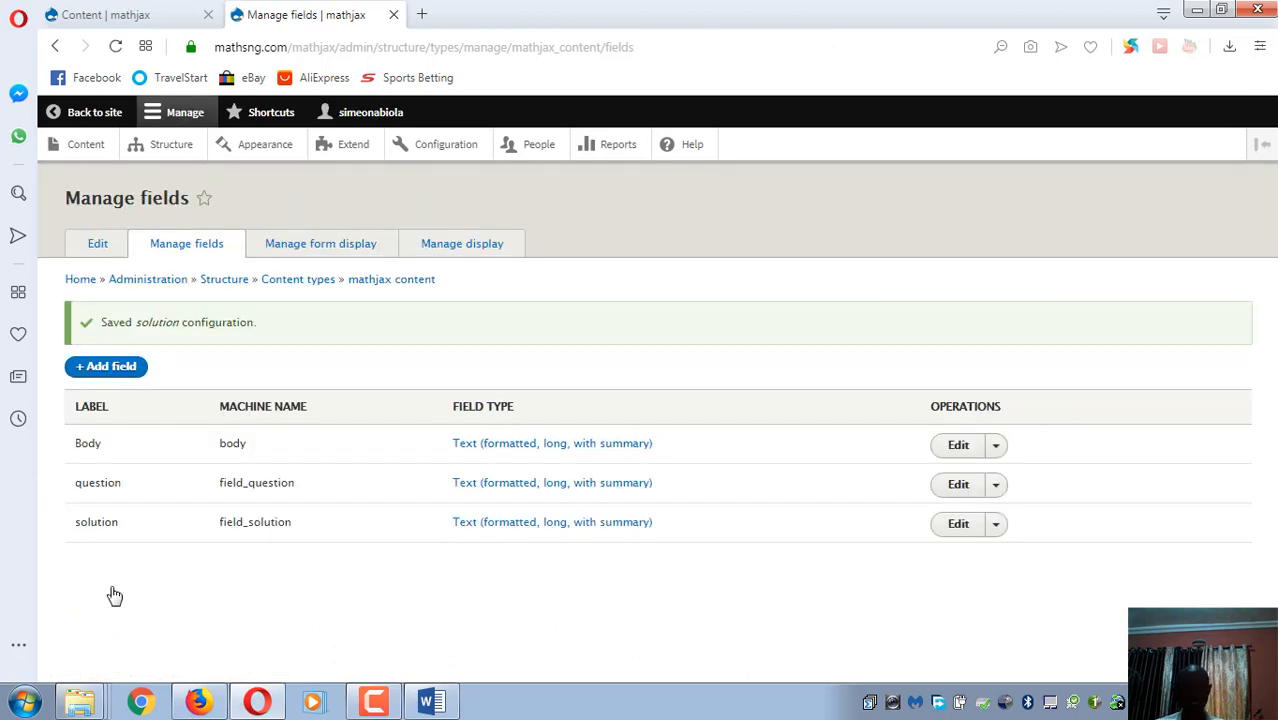
- Delete the Body field from the mathjax content type and confirm the deletion
click(998, 447)
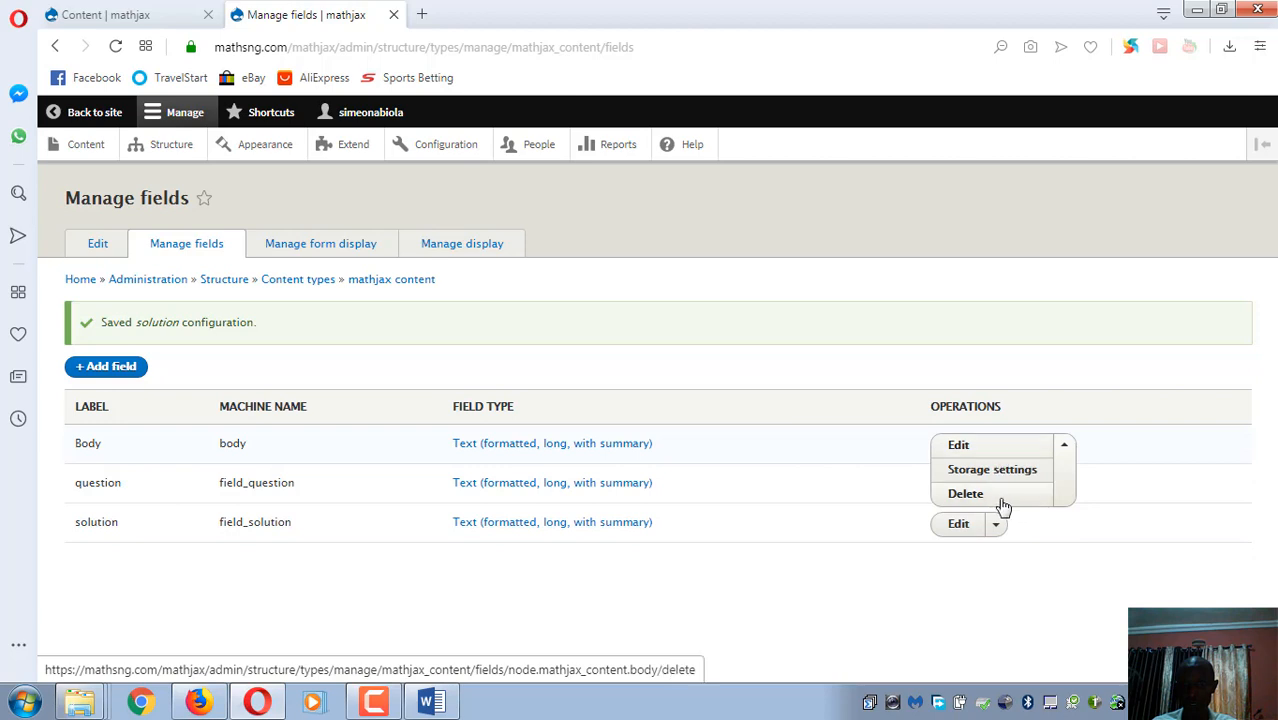
click(962, 496)
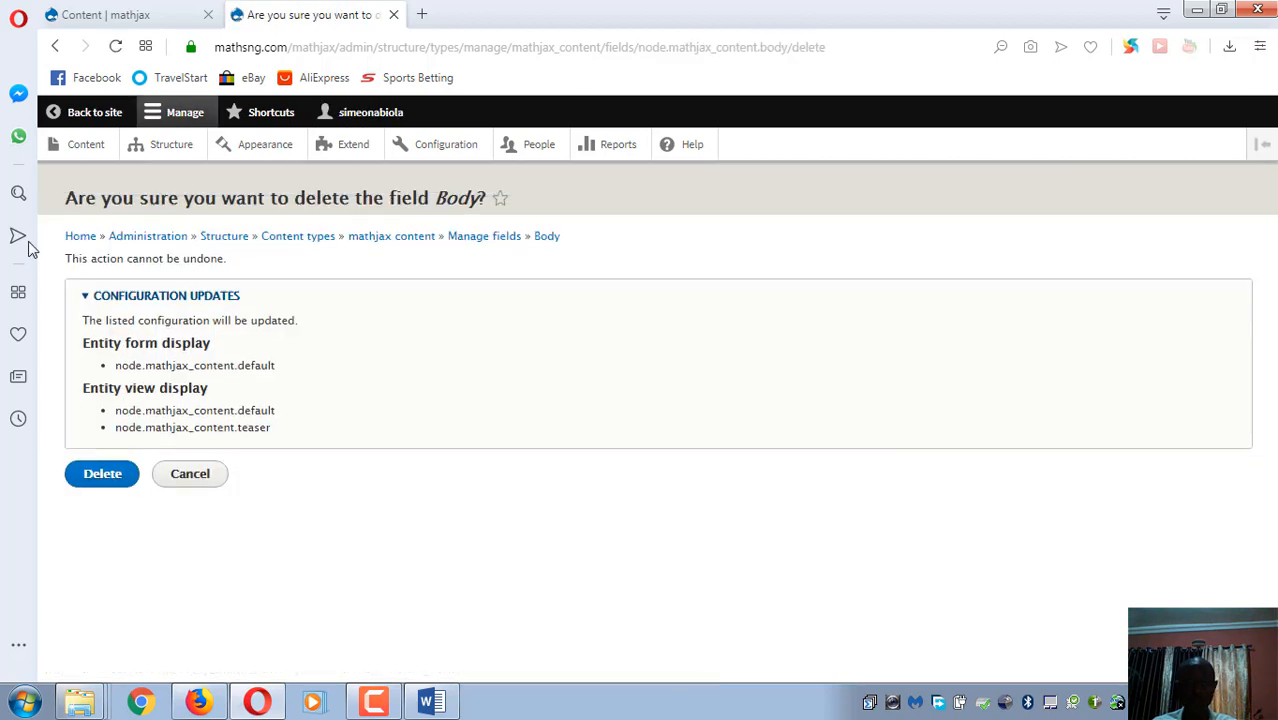
click(101, 485)
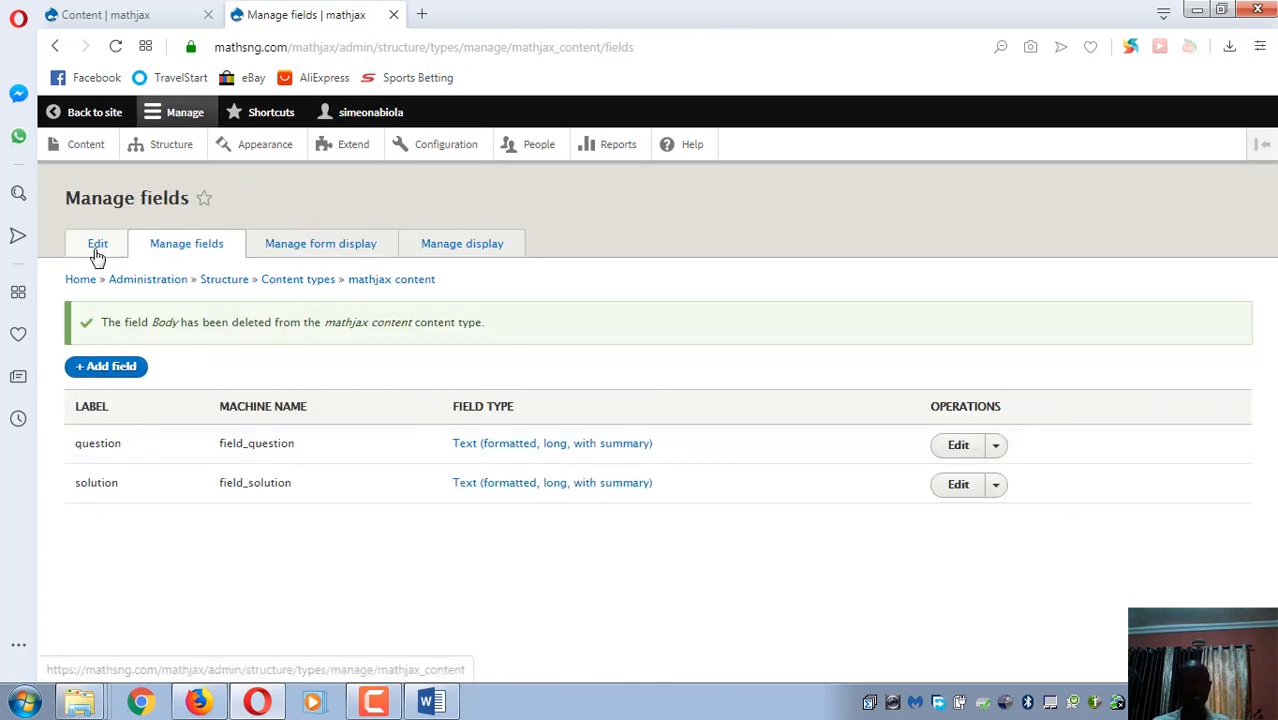
- Start creating a new content item of the mathjax content type
click(94, 150)
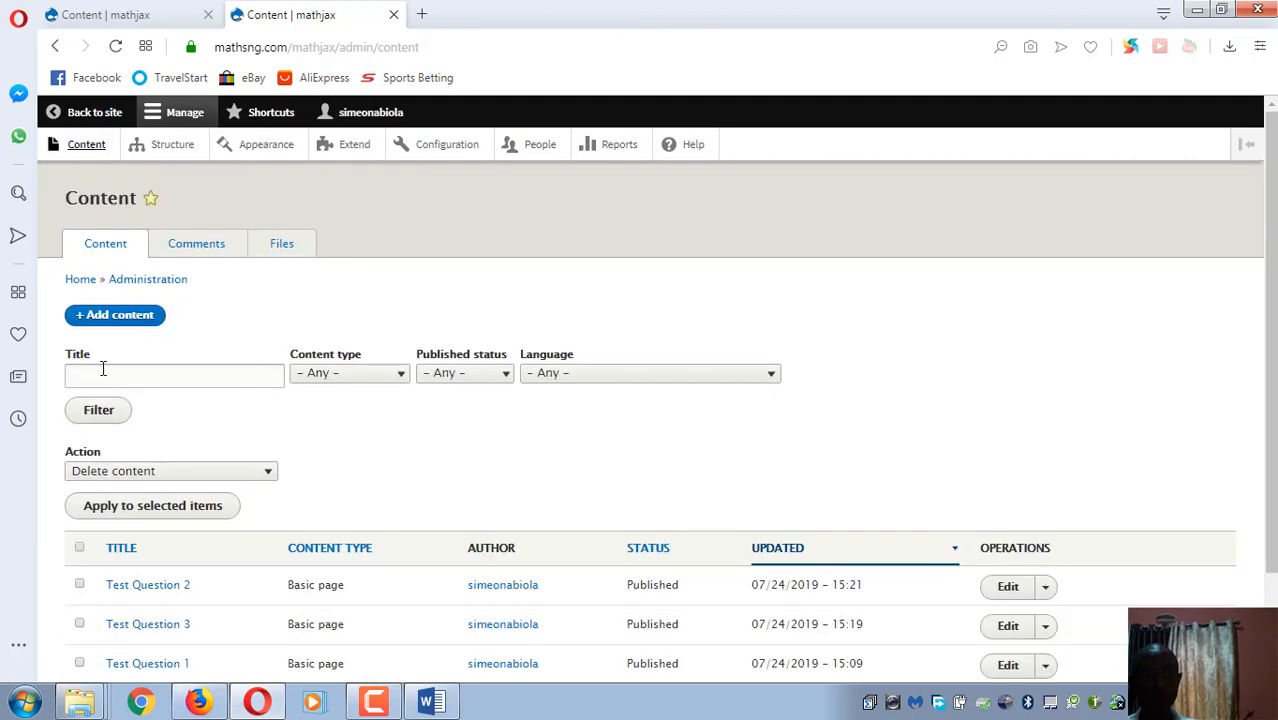
click(94, 376)
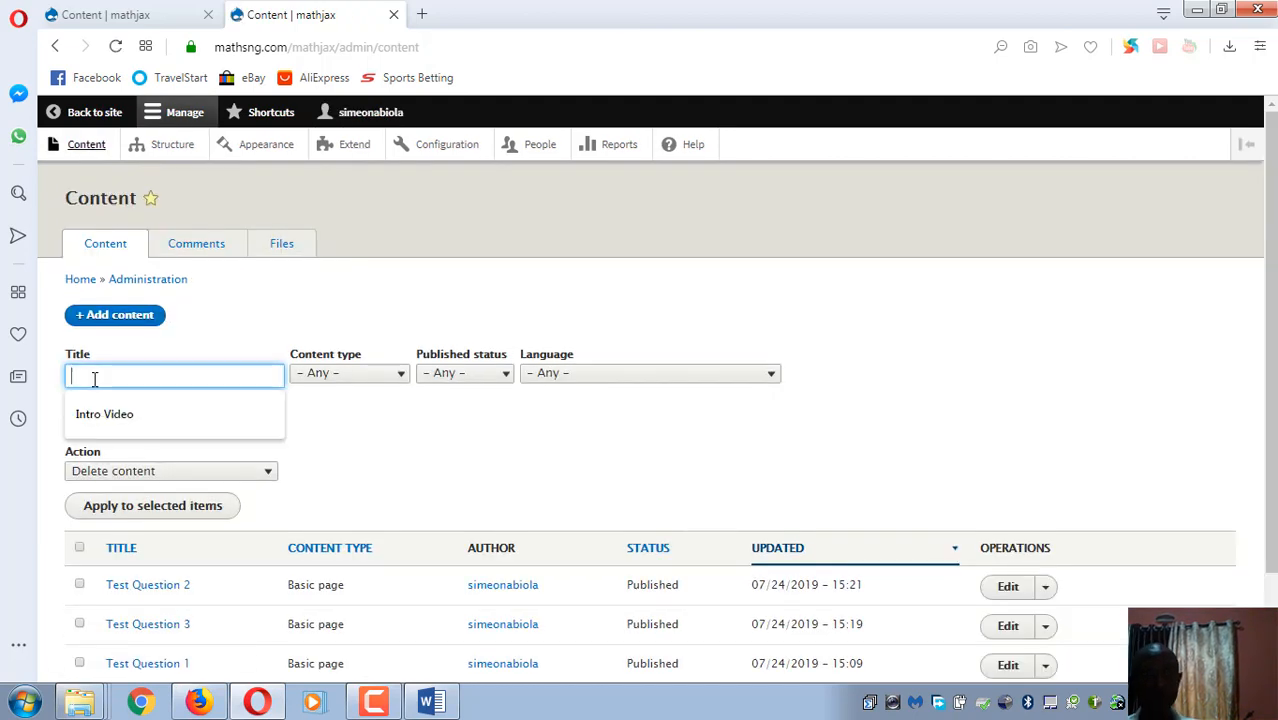
click(116, 316)
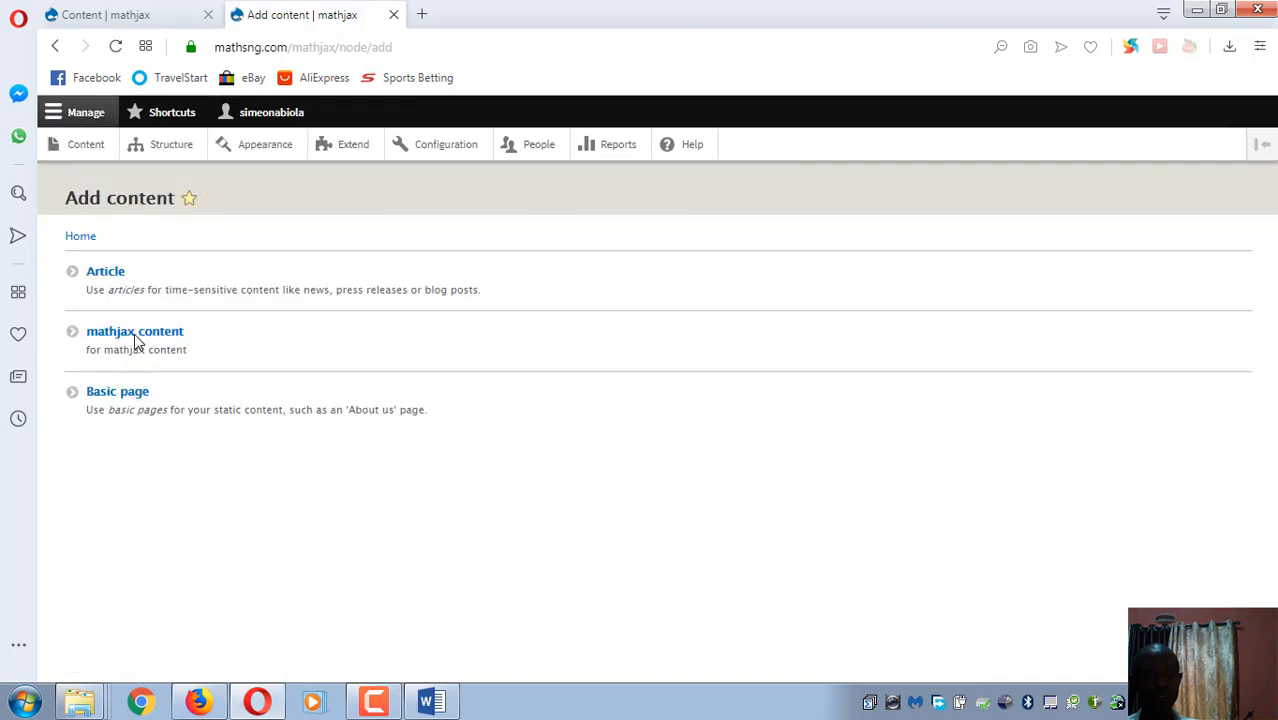
click(110, 338)
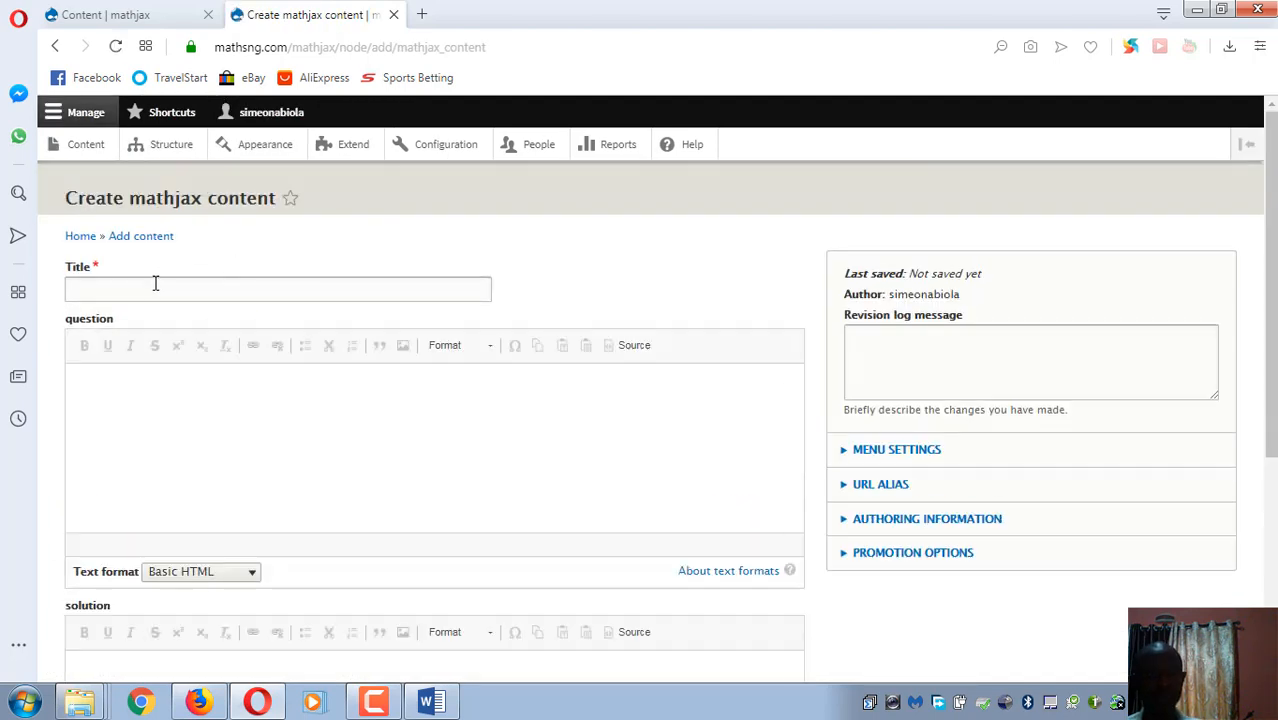
- Title the new content item "Mathjax 1"
click(154, 287)
text(Question)
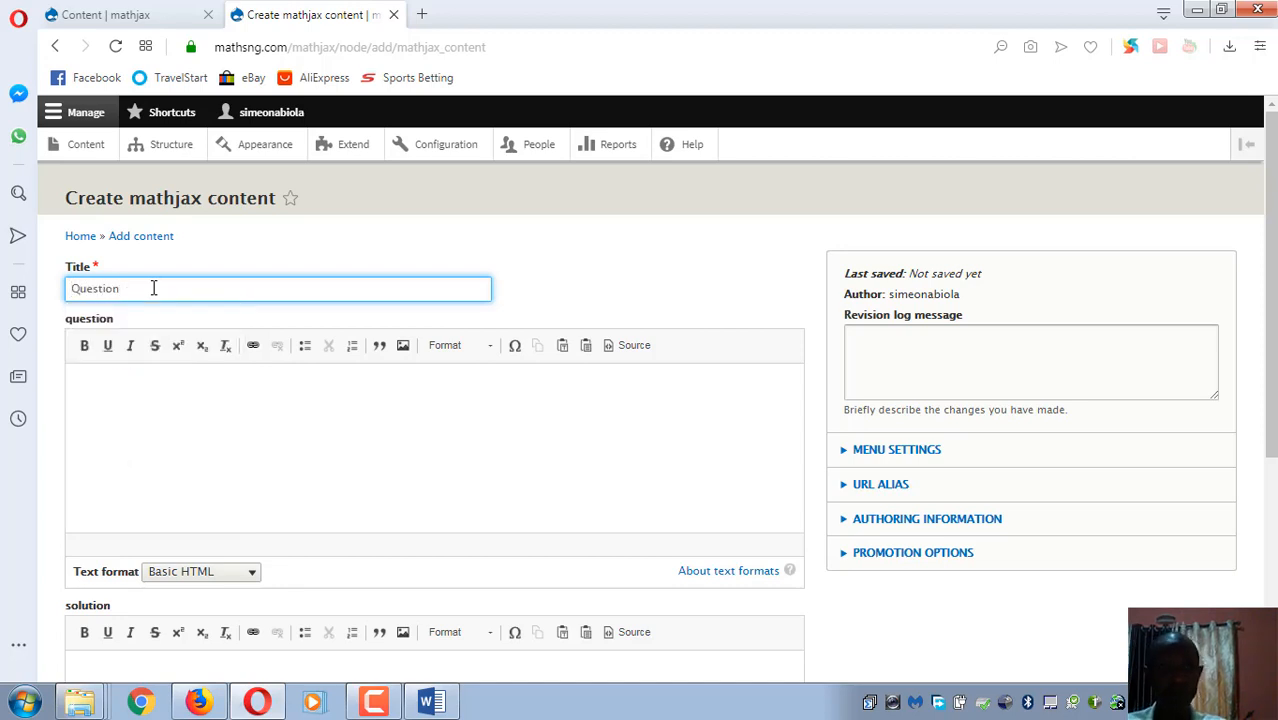
key(BackSpace)
key(BackSpace)
key(BackSpace)
key(BackSpace)
key(BackSpace)
key(BackSpace)
key(BackSpace)
key(BackSpace)
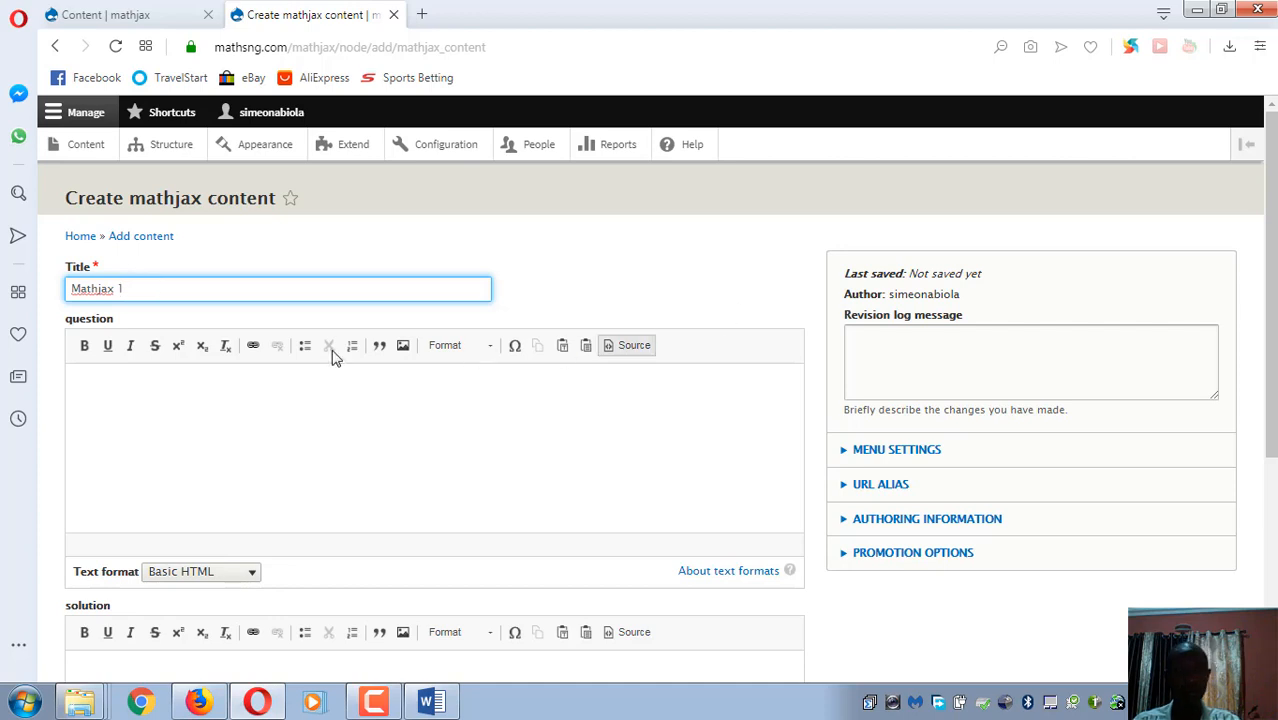
- Copy "Solve the equation ${{x}^{2}}+5x+6=0$" from the Word document into the question field, cleaning the Word formatting
click(91, 394)
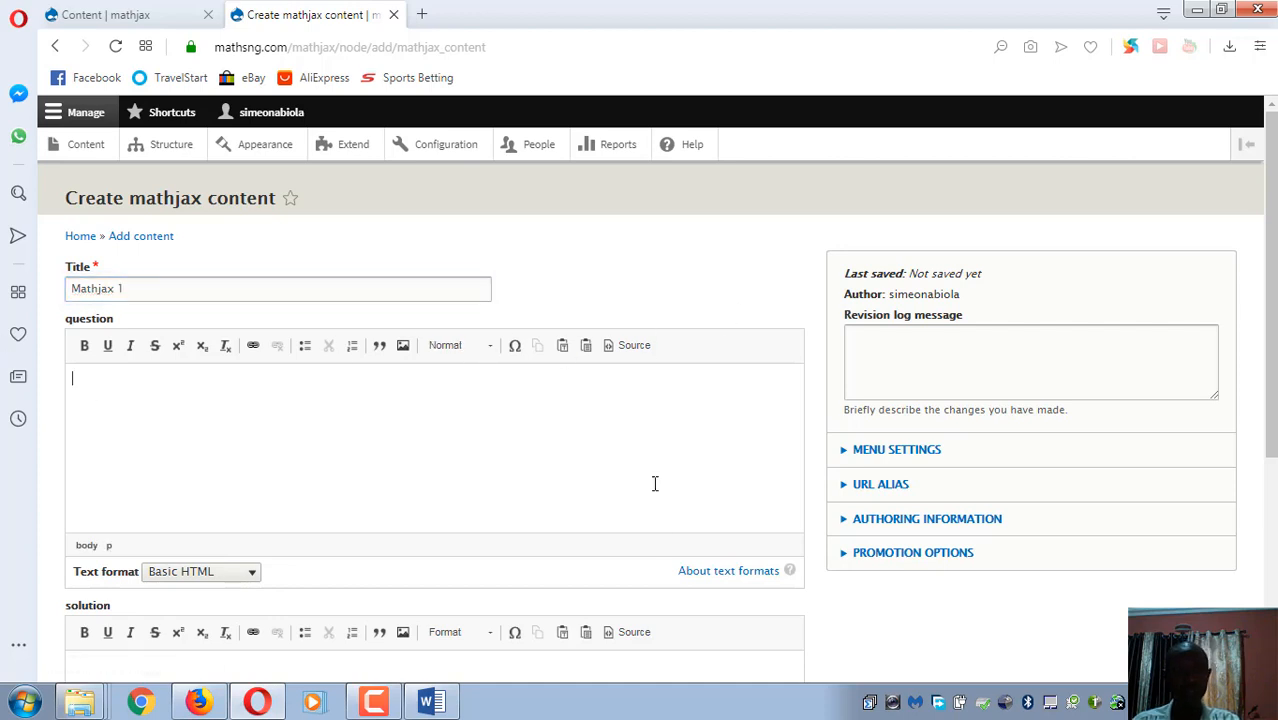
click(432, 703)
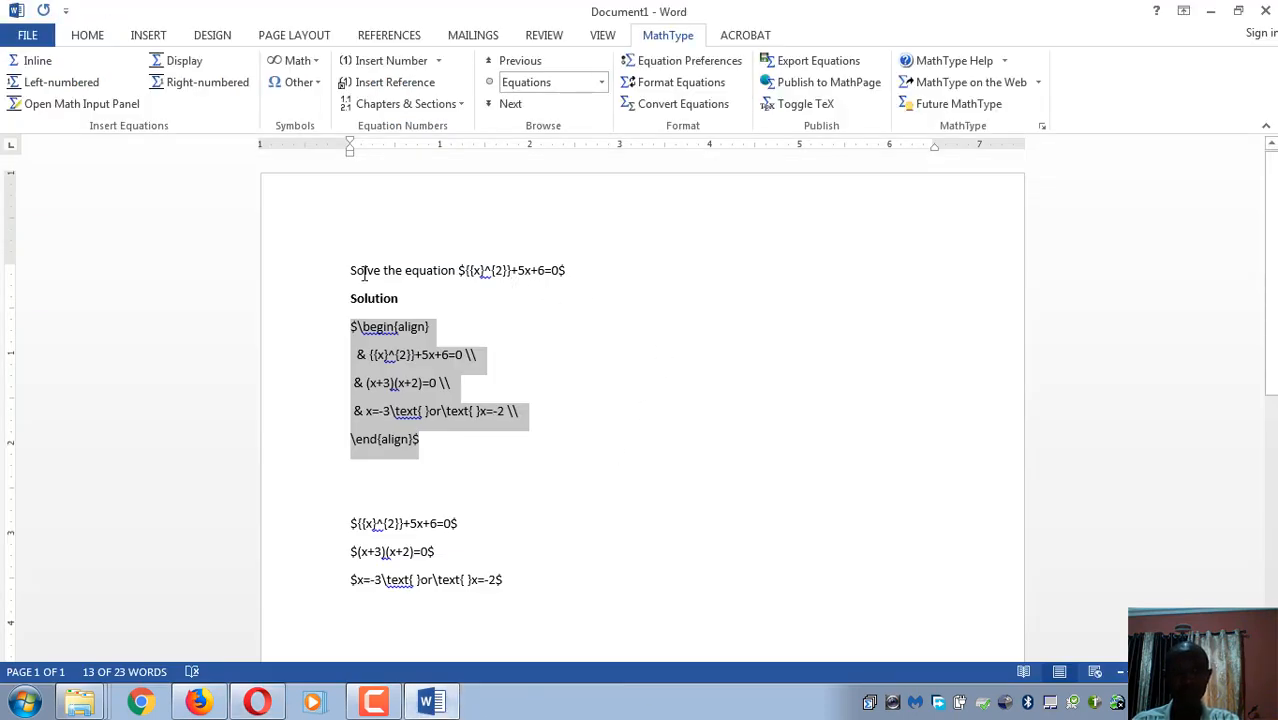
drag(357, 272, 581, 274)
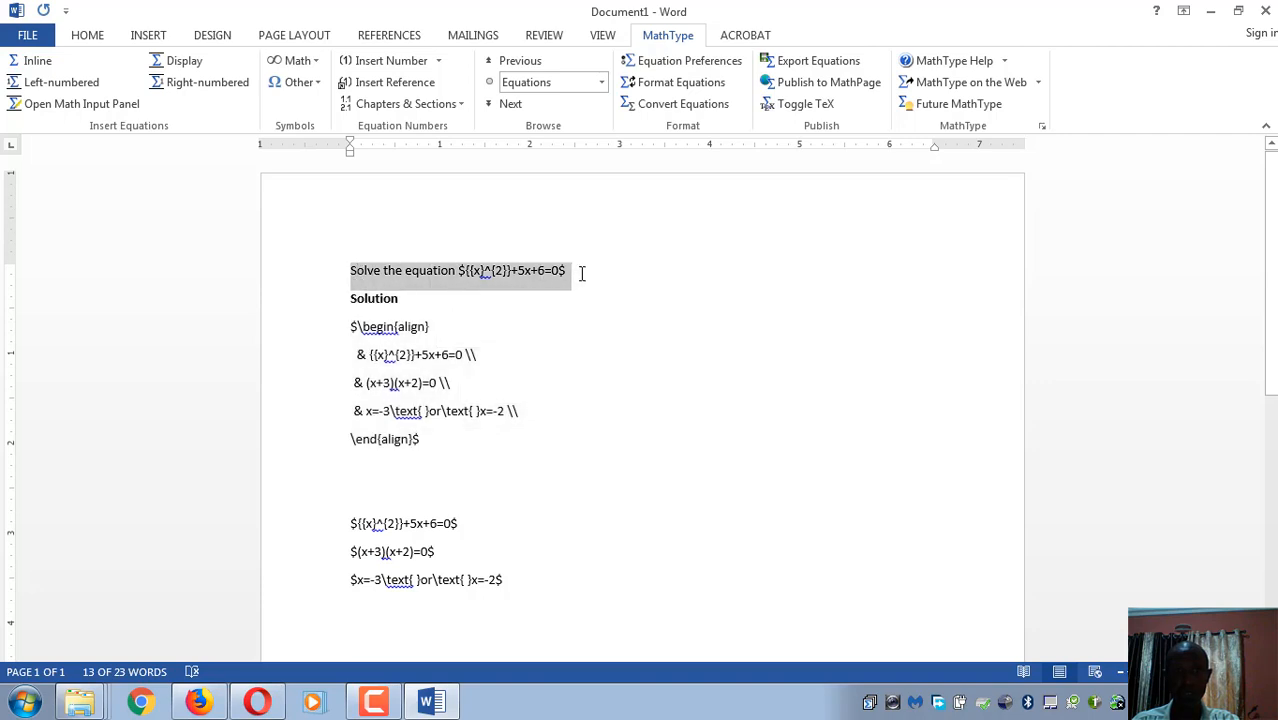
click(1210, 12)
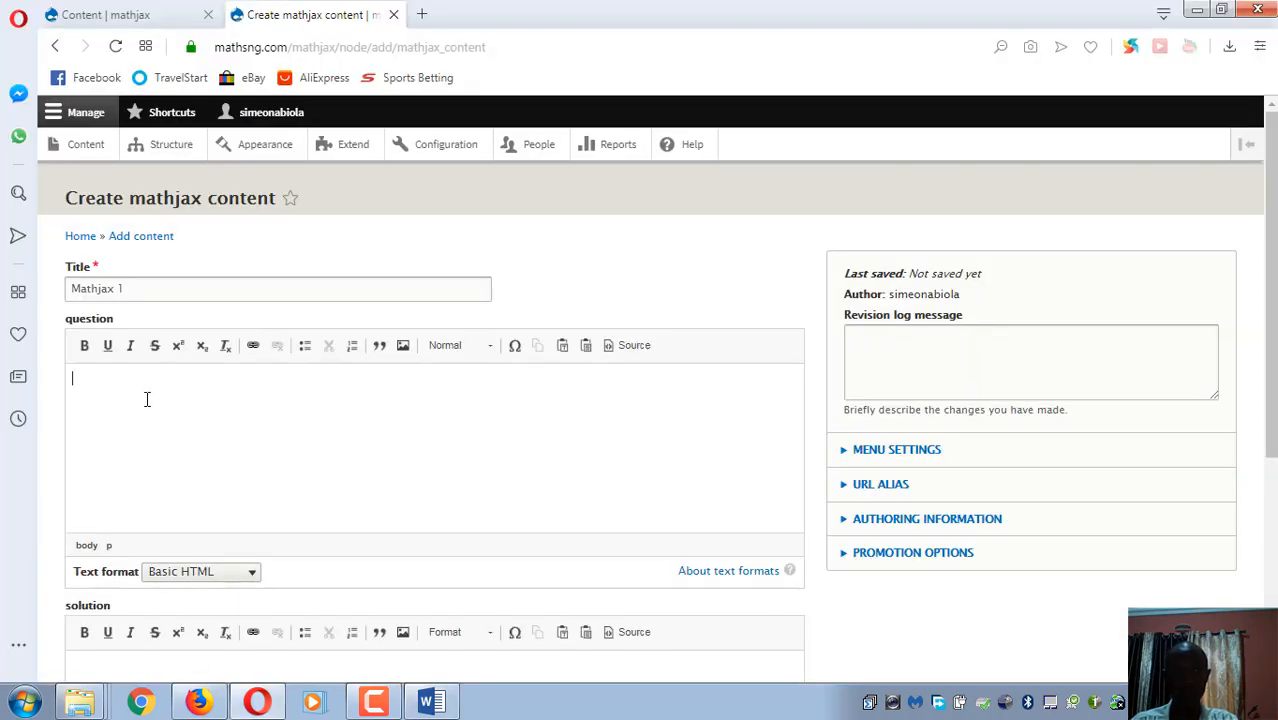
key(ctrl+v)
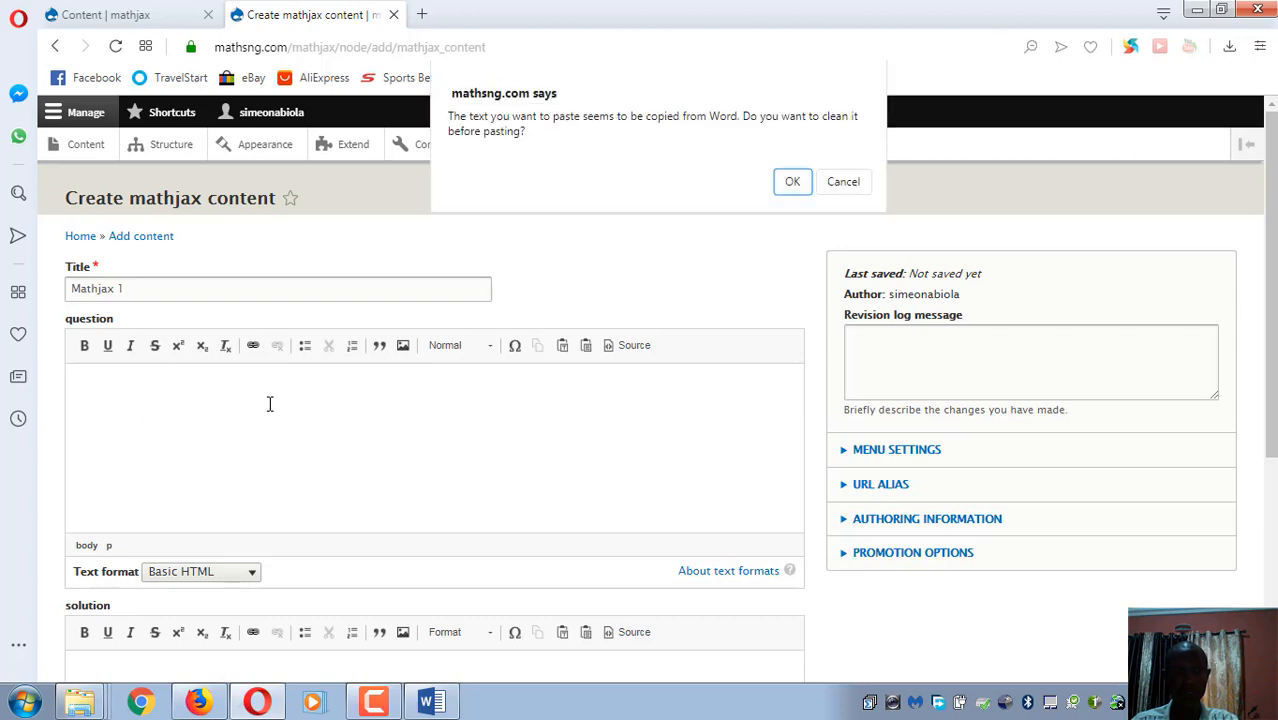
click(792, 181)
- Copy the solution's LaTeX block from $\begin{align} to \end{align}$ in the Word document
scroll(411, 408, down, 4)
click(291, 340)
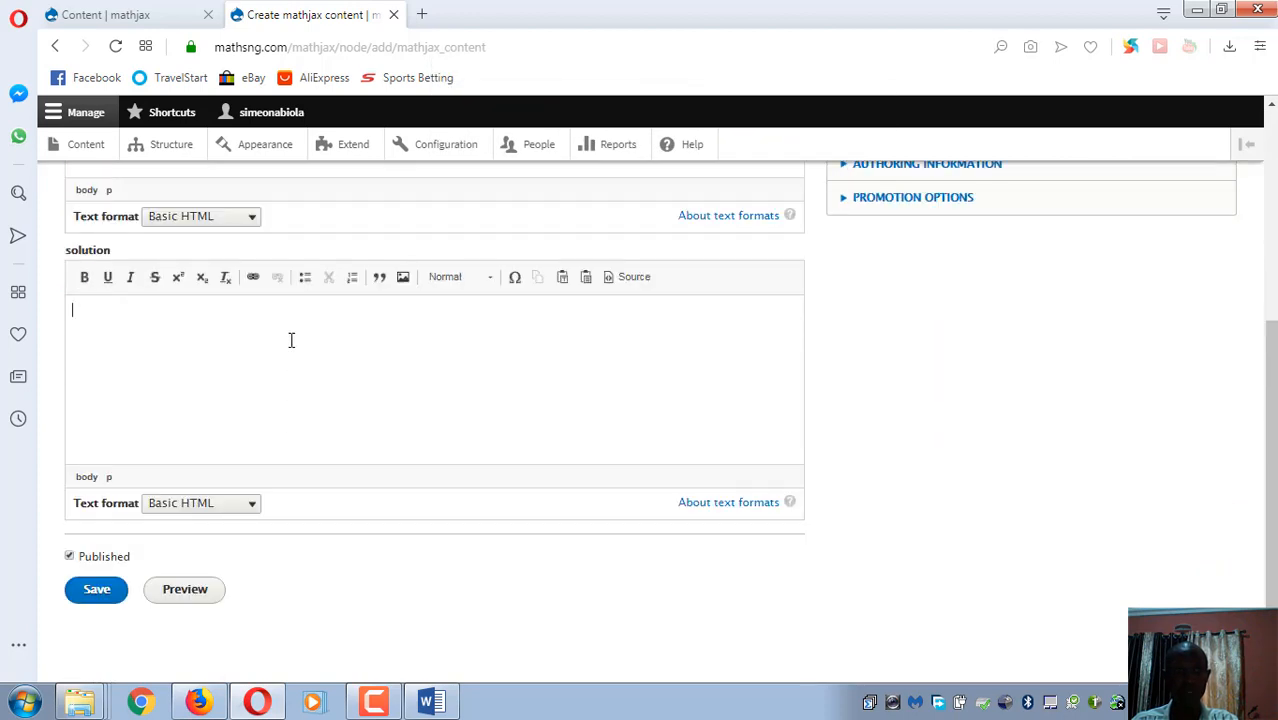
click(431, 703)
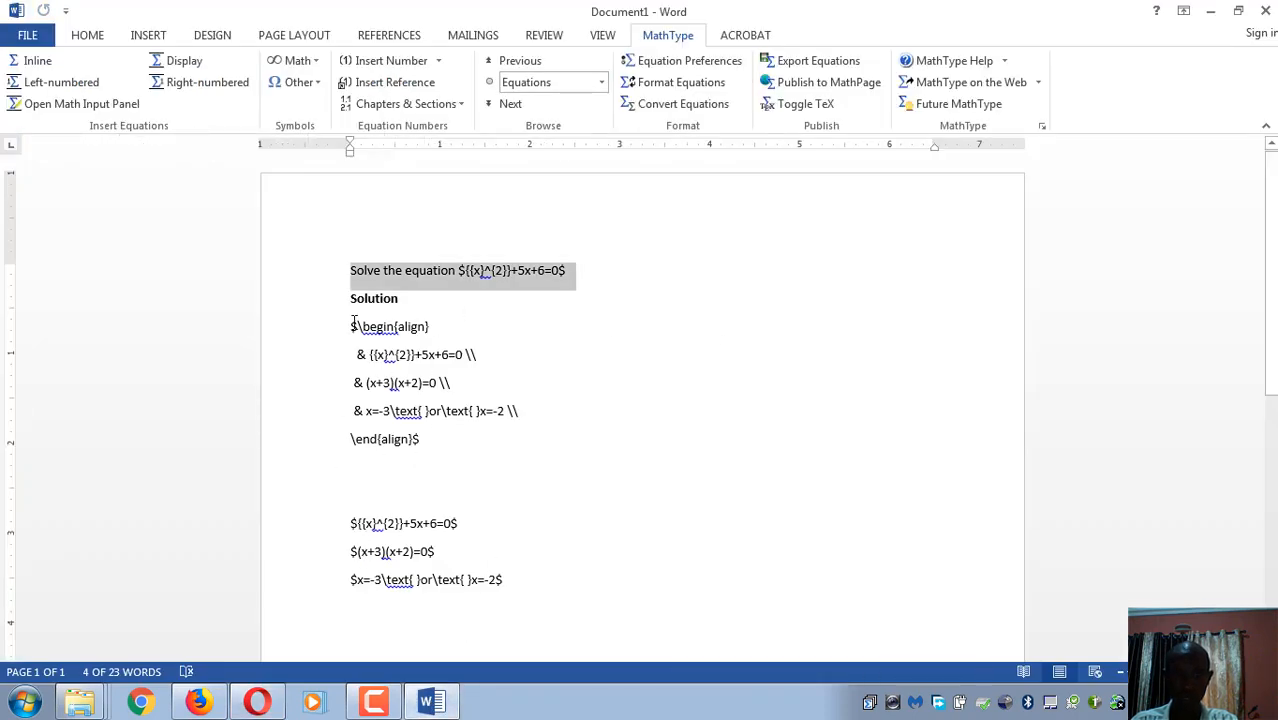
drag(344, 328, 430, 447)
key(ctrl+c)
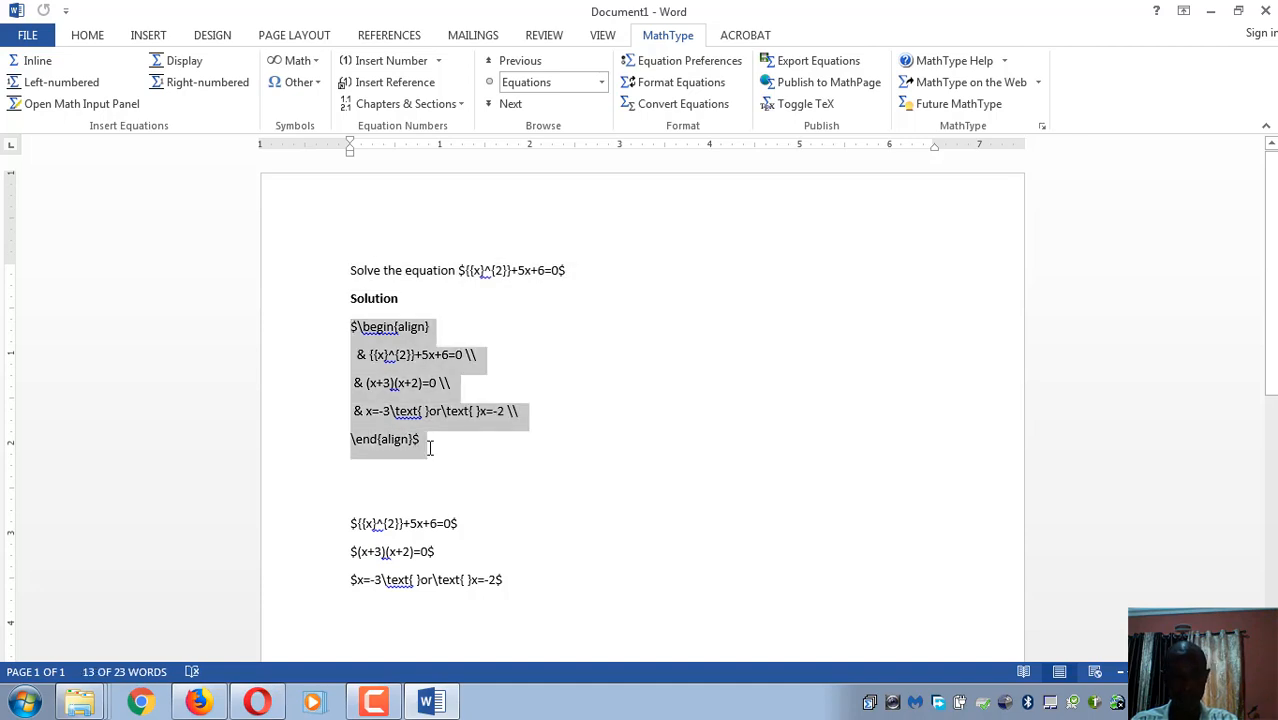
scroll(620, 430, down, 3)
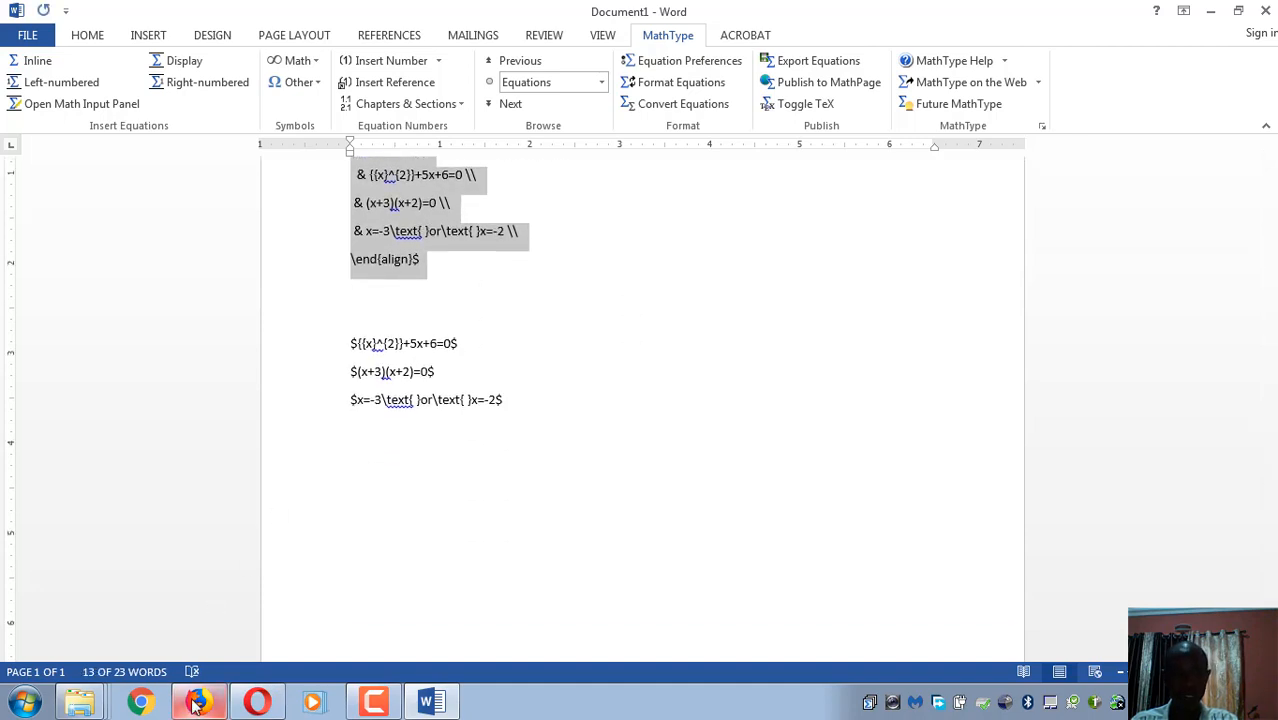
- Return to the content form in Opera and paste the align block into the solution field, cleaning the Word formatting
click(198, 703)
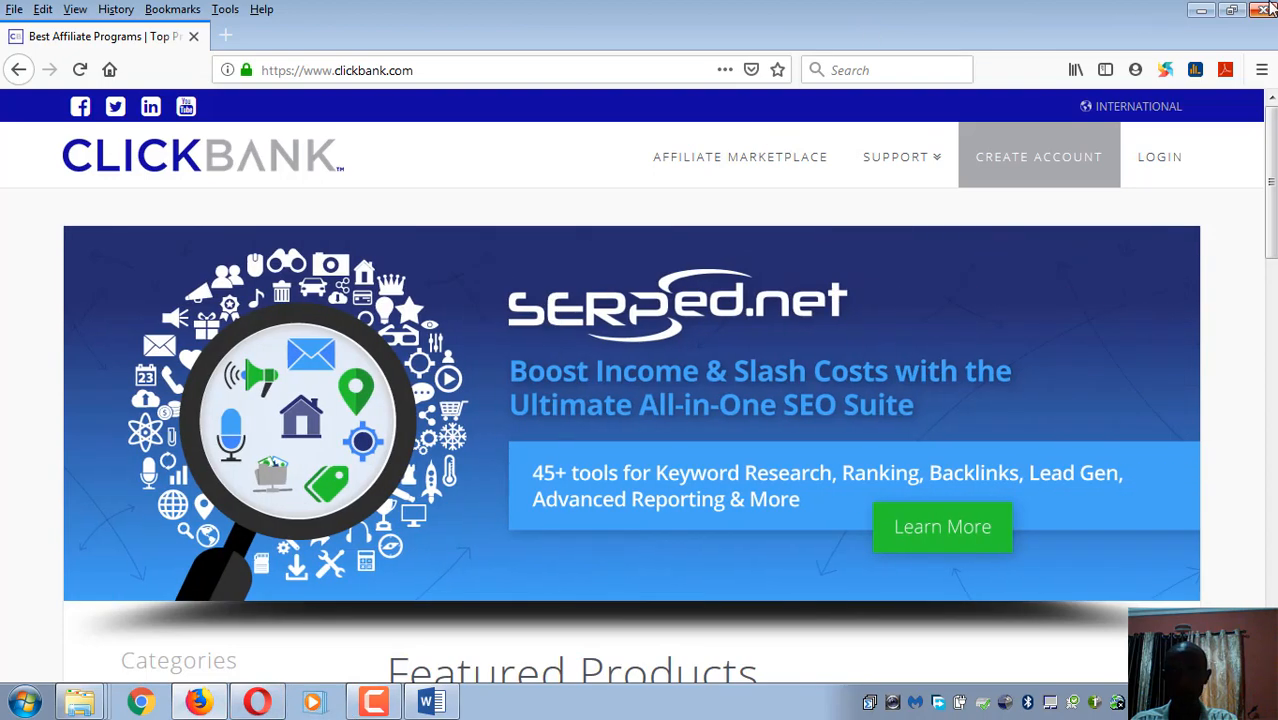
click(1264, 9)
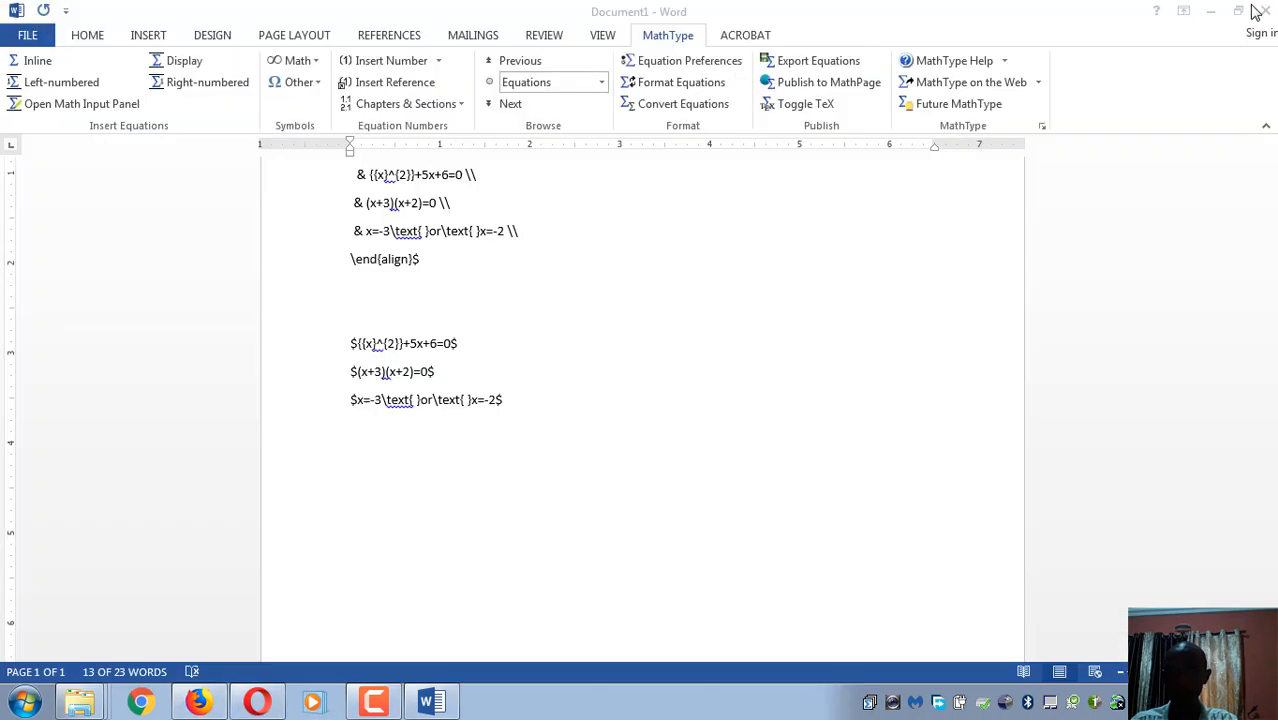
click(257, 703)
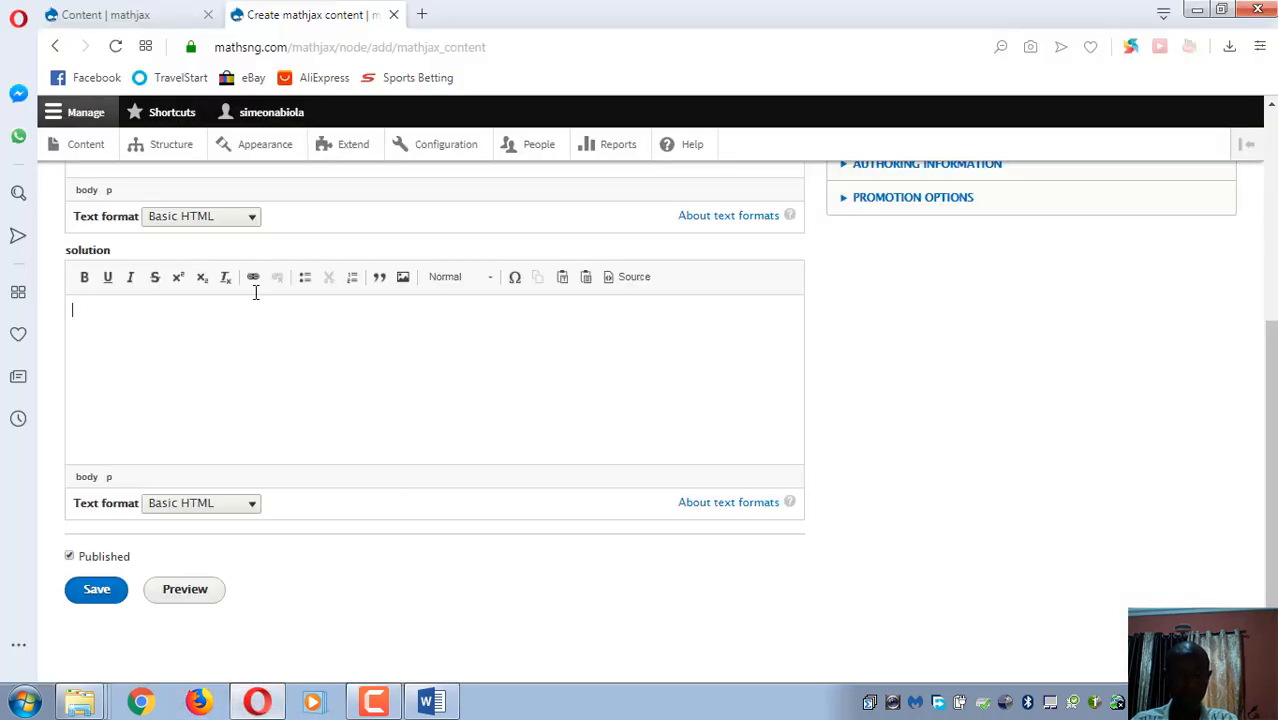
key(ctrl+v)
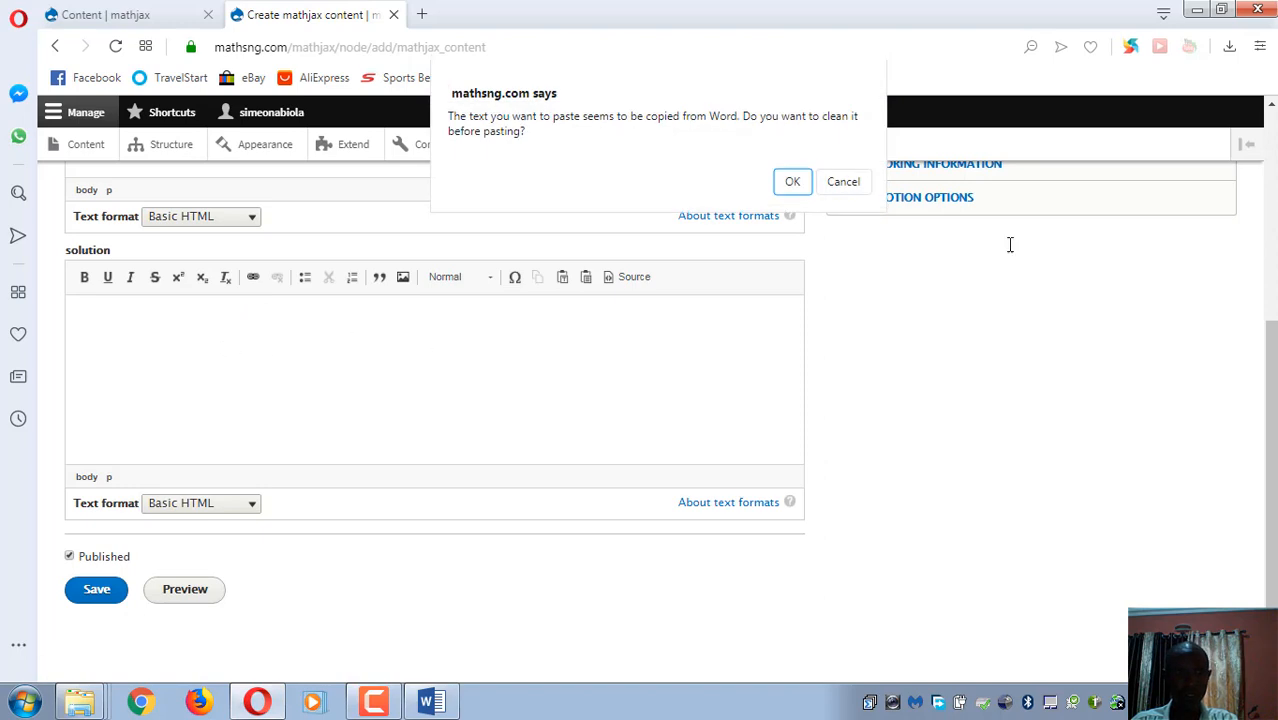
click(793, 174)
- Examine the pasted LaTeX in the question and solution fields at different page magnifications
key(ctrl+minus)
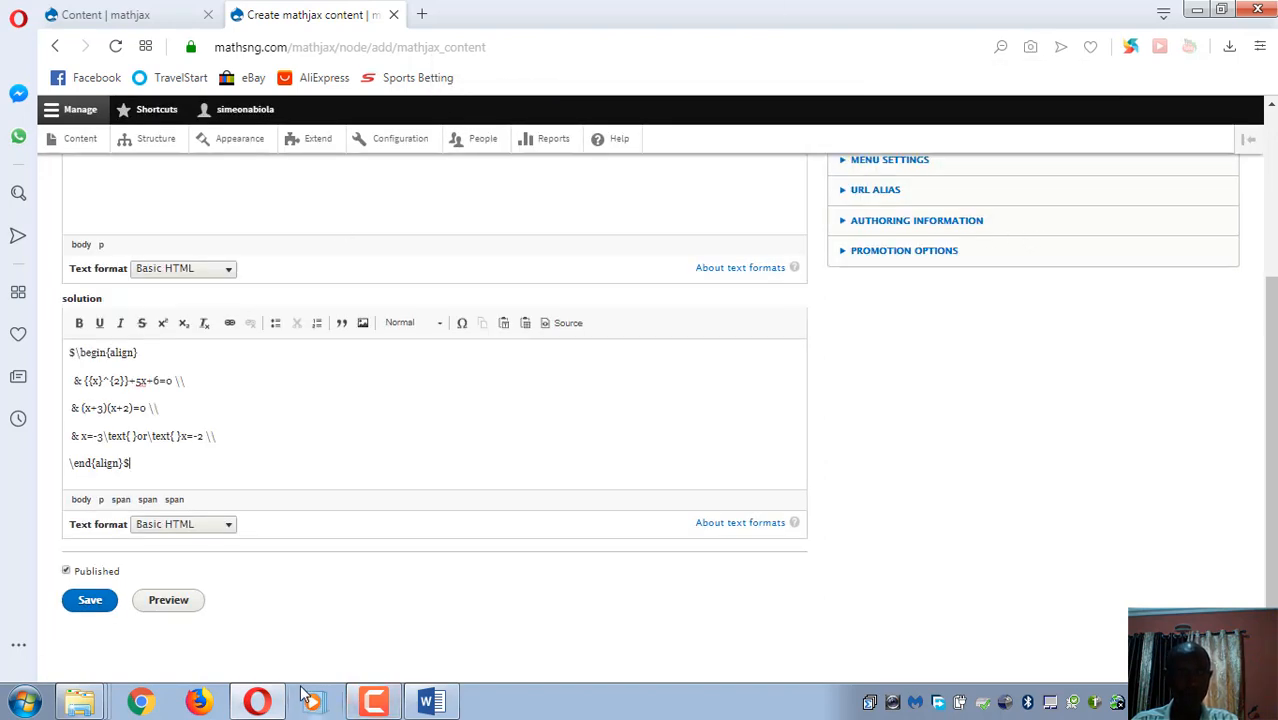
scroll(330, 676, up, 5)
key(ctrl+plus)
key(ctrl+plus)
key(ctrl+plus)
key(ctrl+plus)
key(ctrl+plus)
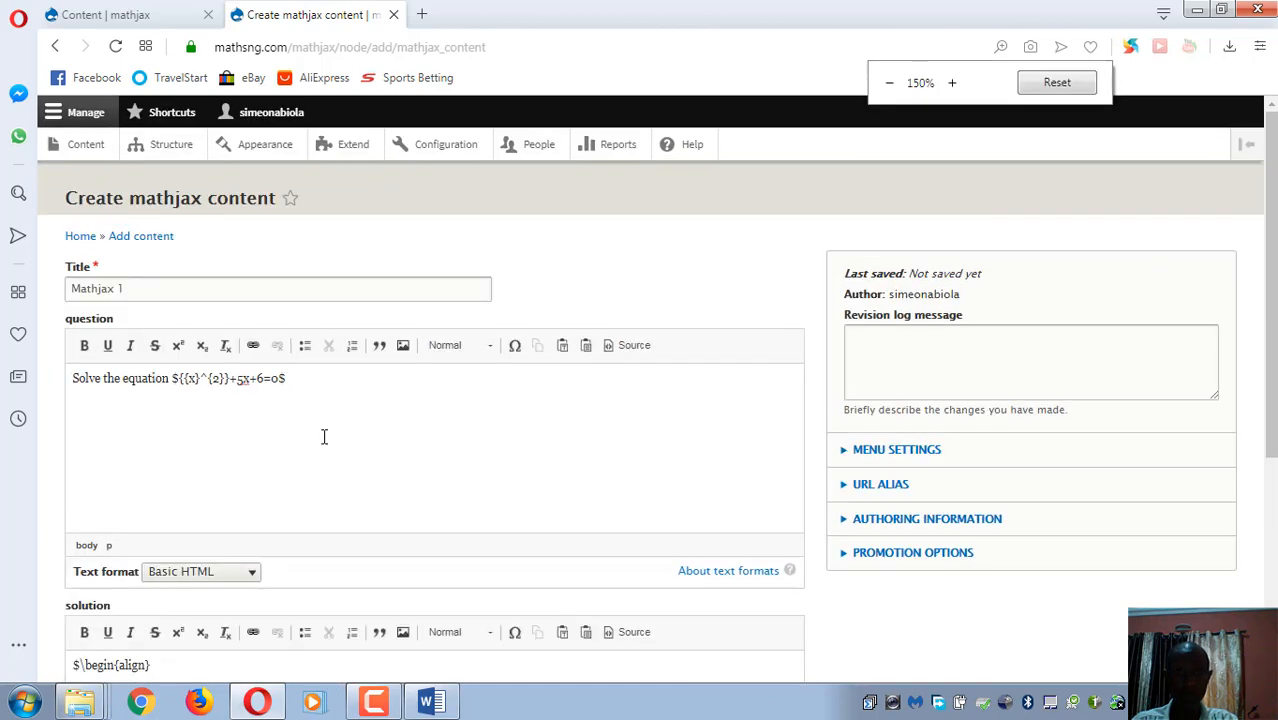
scroll(500, 437, down, 3)
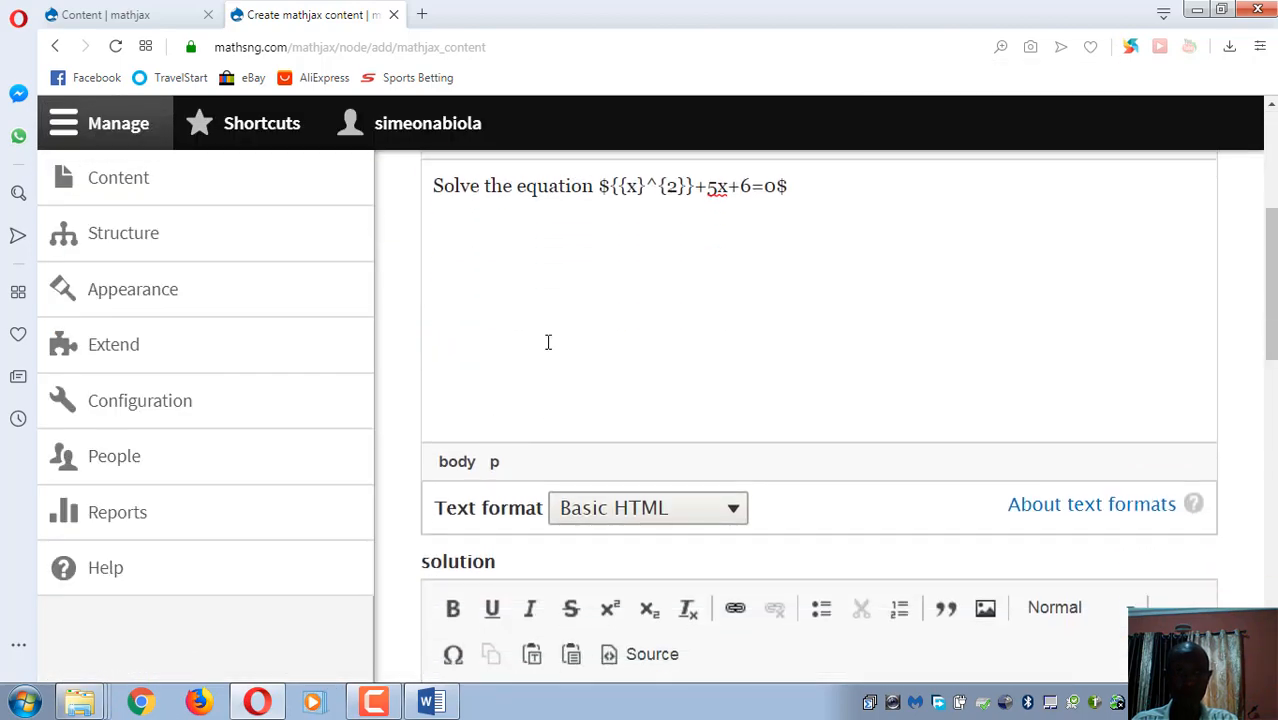
key(ctrl+minus)
key(ctrl+minus)
key(ctrl+minus)
key(ctrl+minus)
key(ctrl+minus)
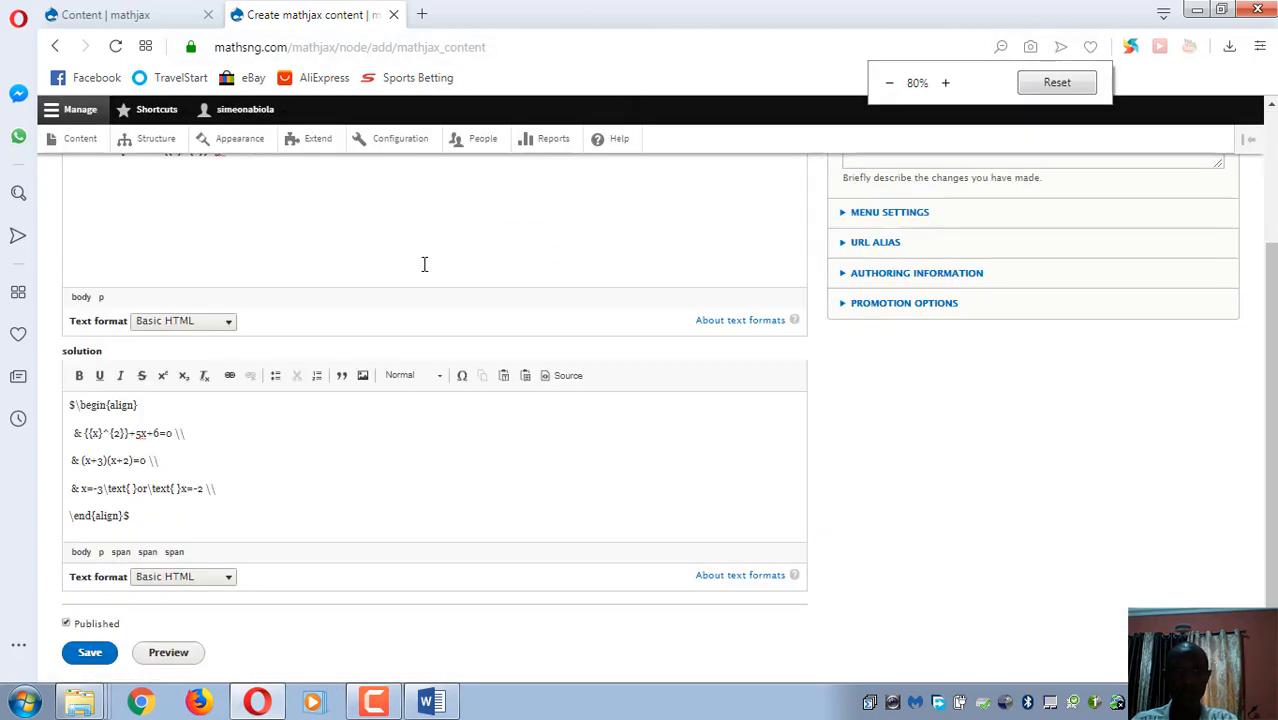
key(ctrl+plus)
key(ctrl+plus)
scroll(107, 430, down, 2)
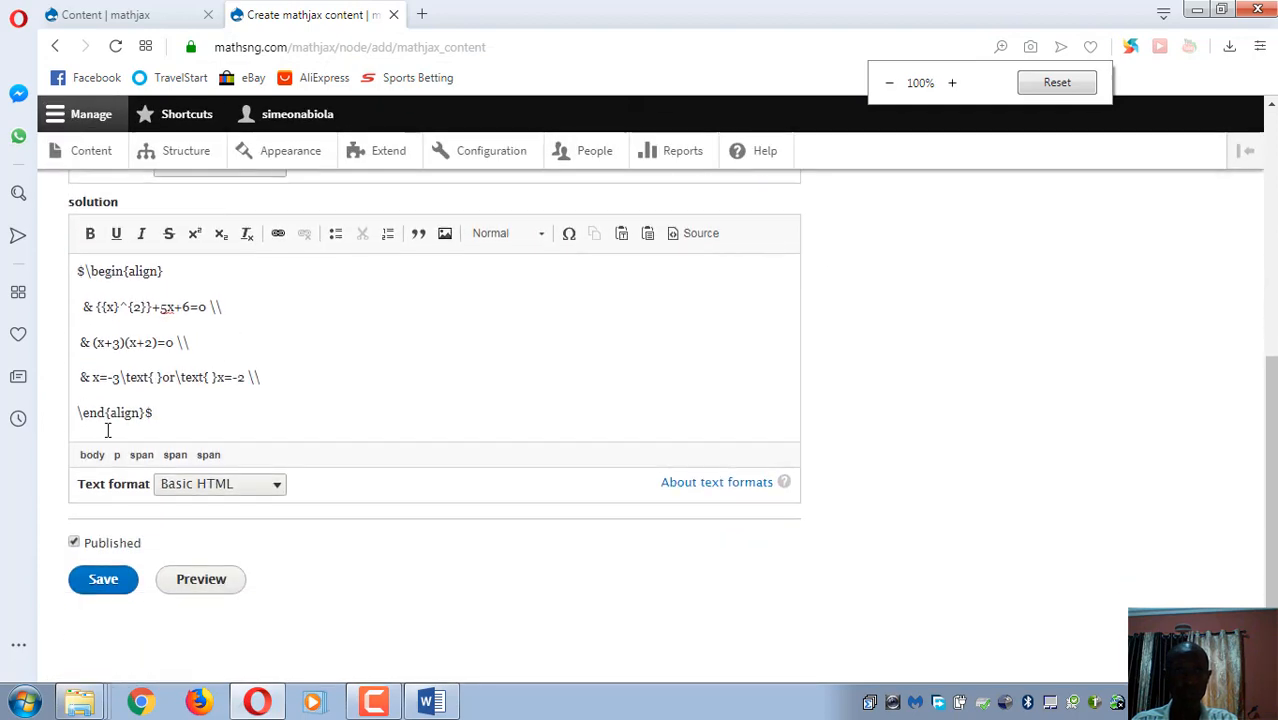
- Save the Mathjax 1 content and check how its question and solution render on the page
click(93, 584)
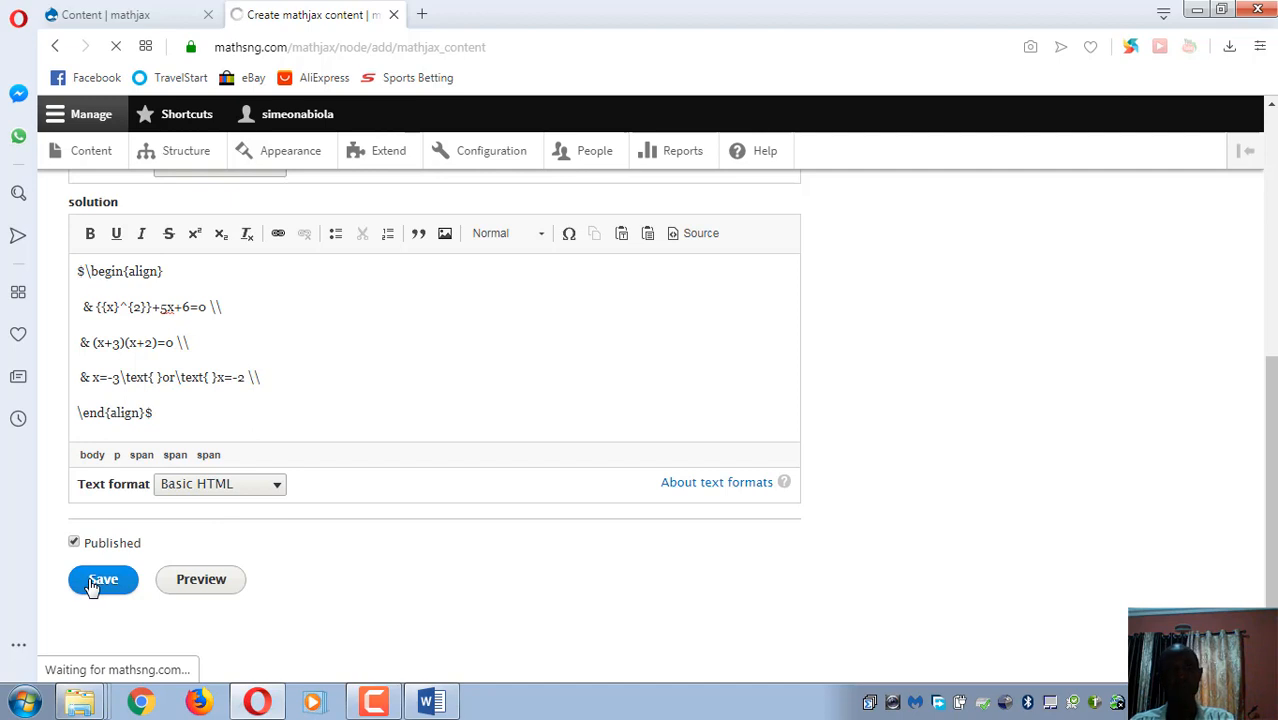
scroll(559, 337, down, 4)
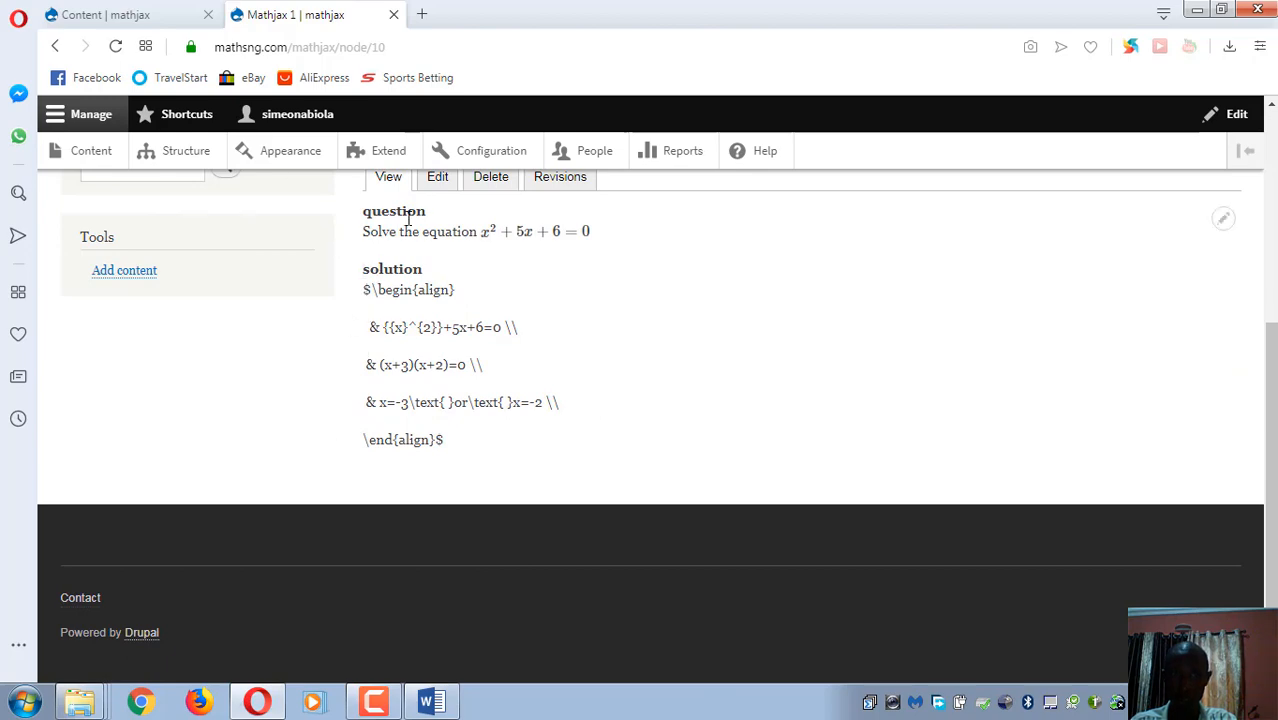
- Open Mathjax 1 for editing and, in the Word document, copy the three solution lines individually wrapped in dollar signs
click(437, 186)
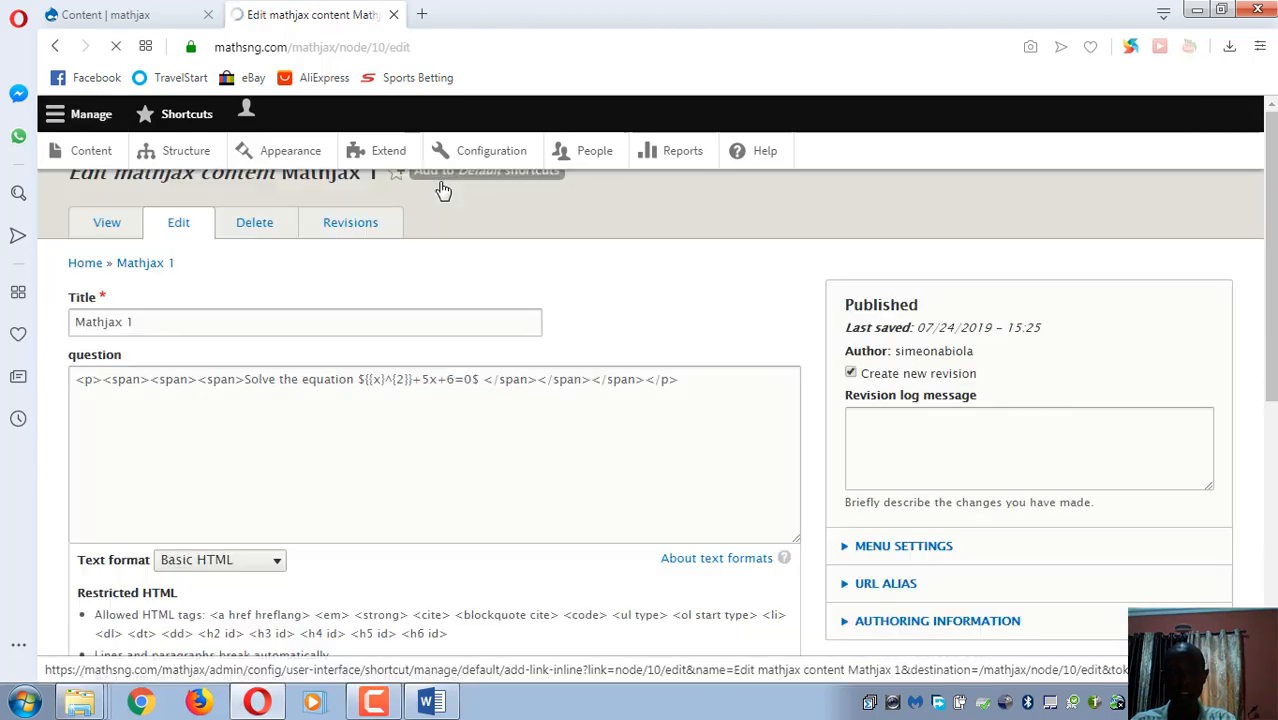
scroll(287, 397, down, 3)
scroll(287, 397, down, 1)
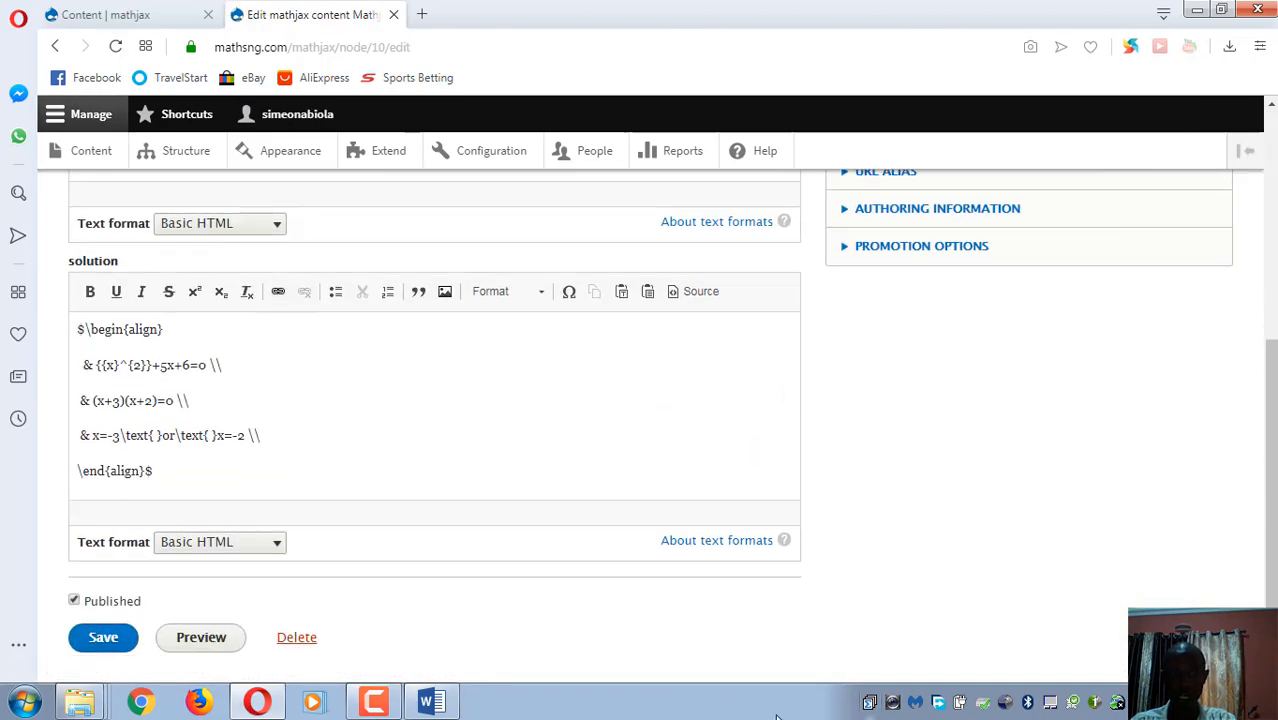
click(430, 702)
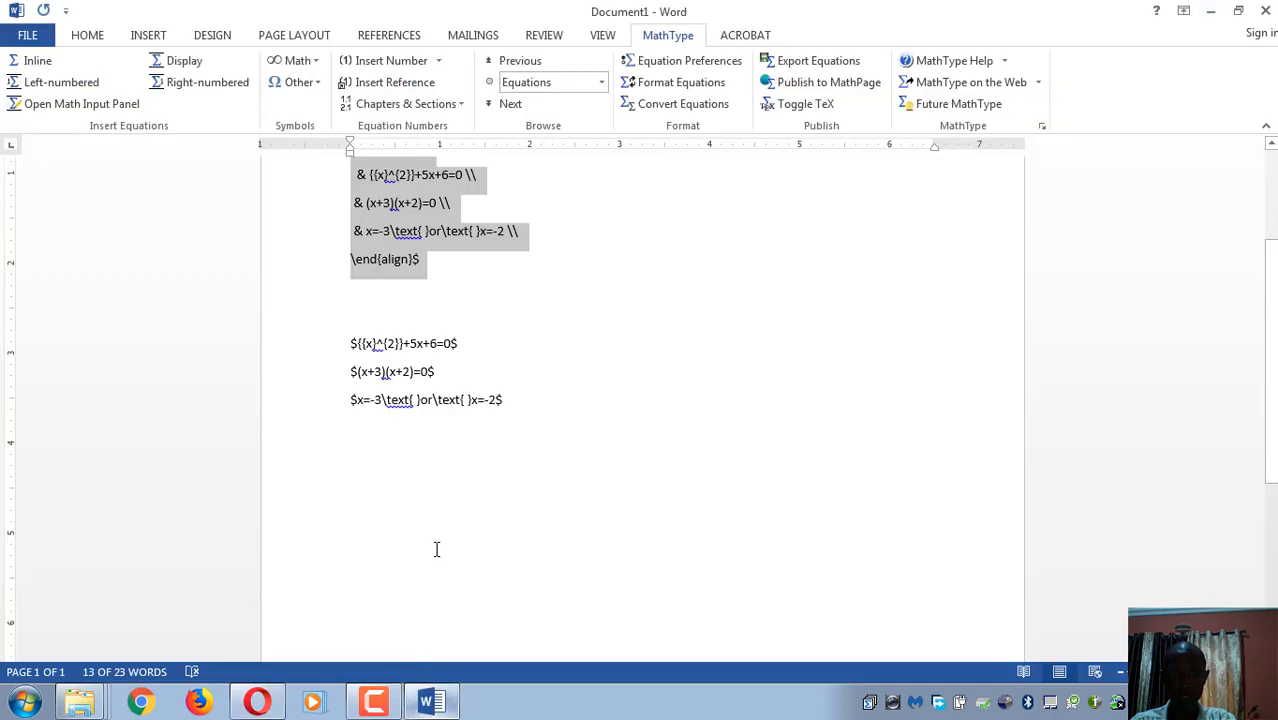
drag(346, 345, 509, 420)
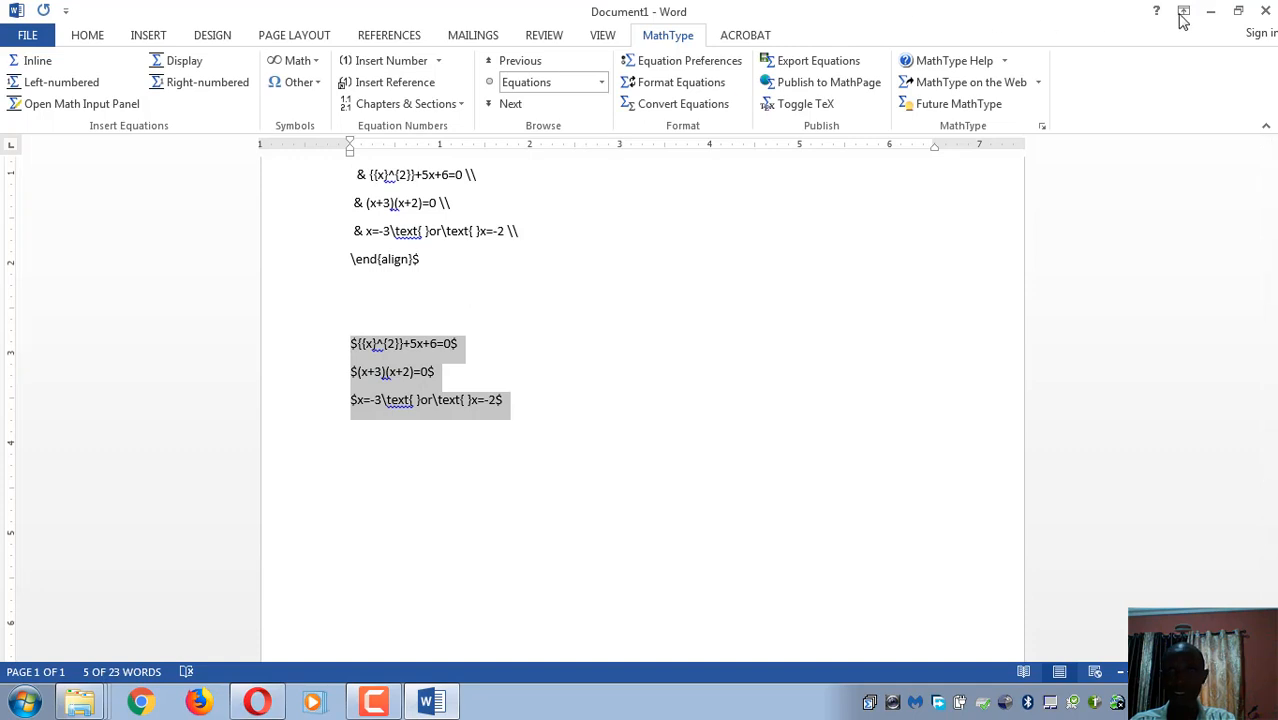
- Return to the edit form in Opera and replace the solution's align block with the copied lines, cleaning the Word formatting
key(alt+Tab)
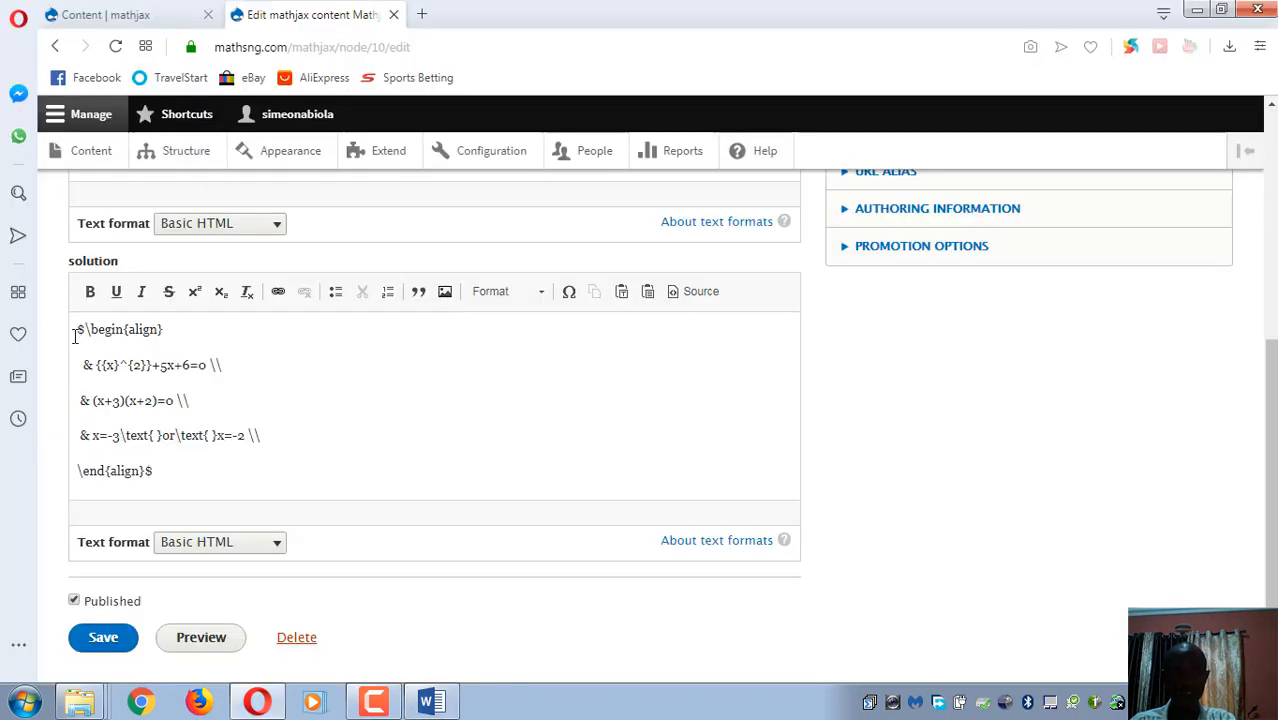
drag(75, 331, 177, 462)
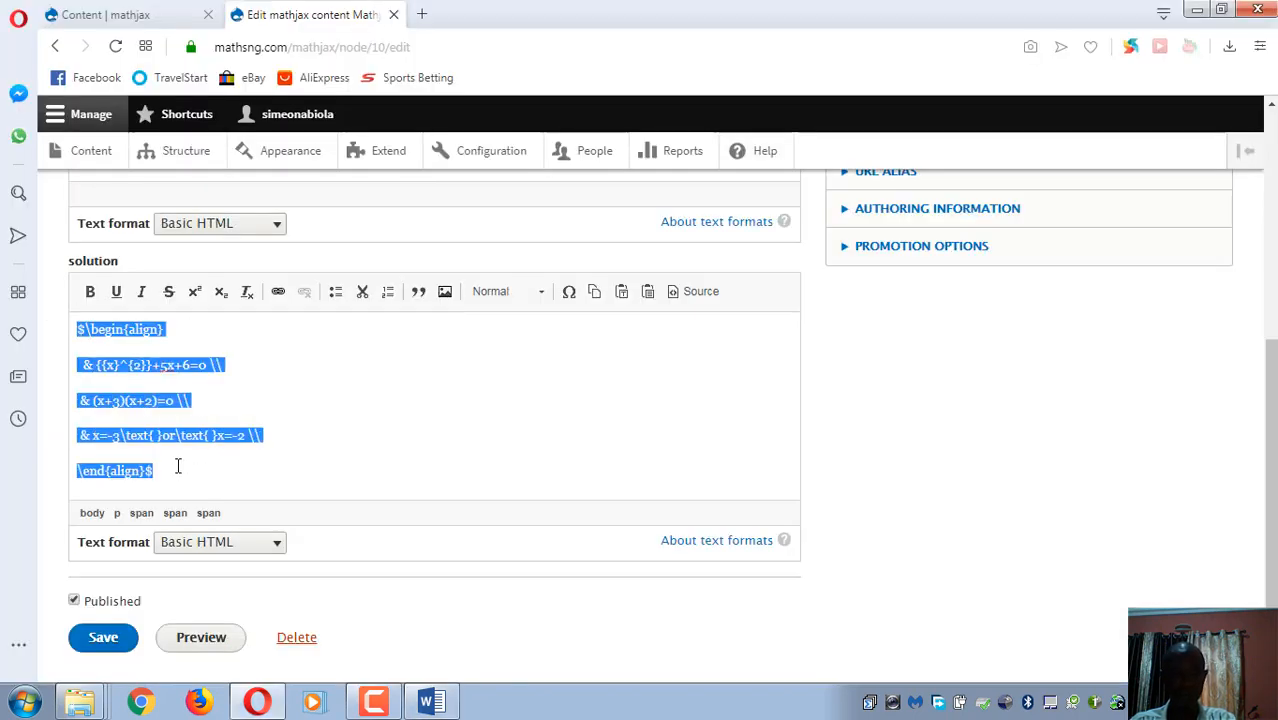
key(ctrl+v)
click(792, 182)
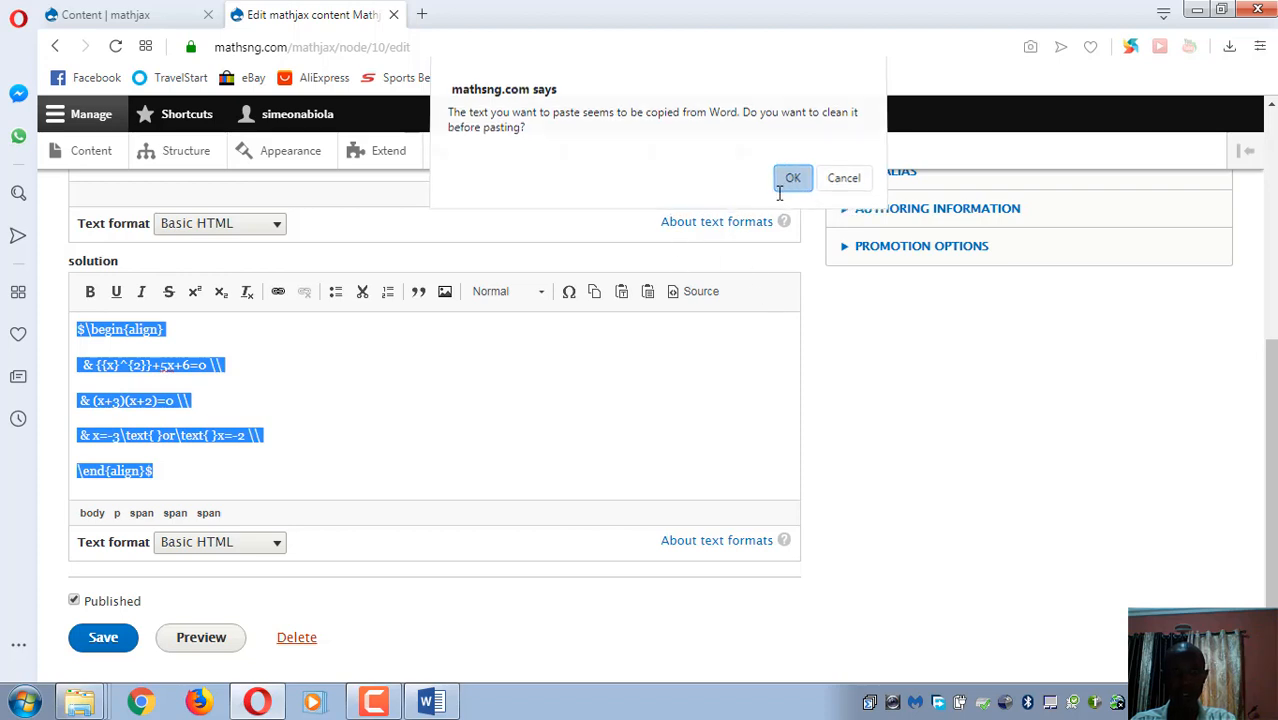
scroll(134, 656, down, 1)
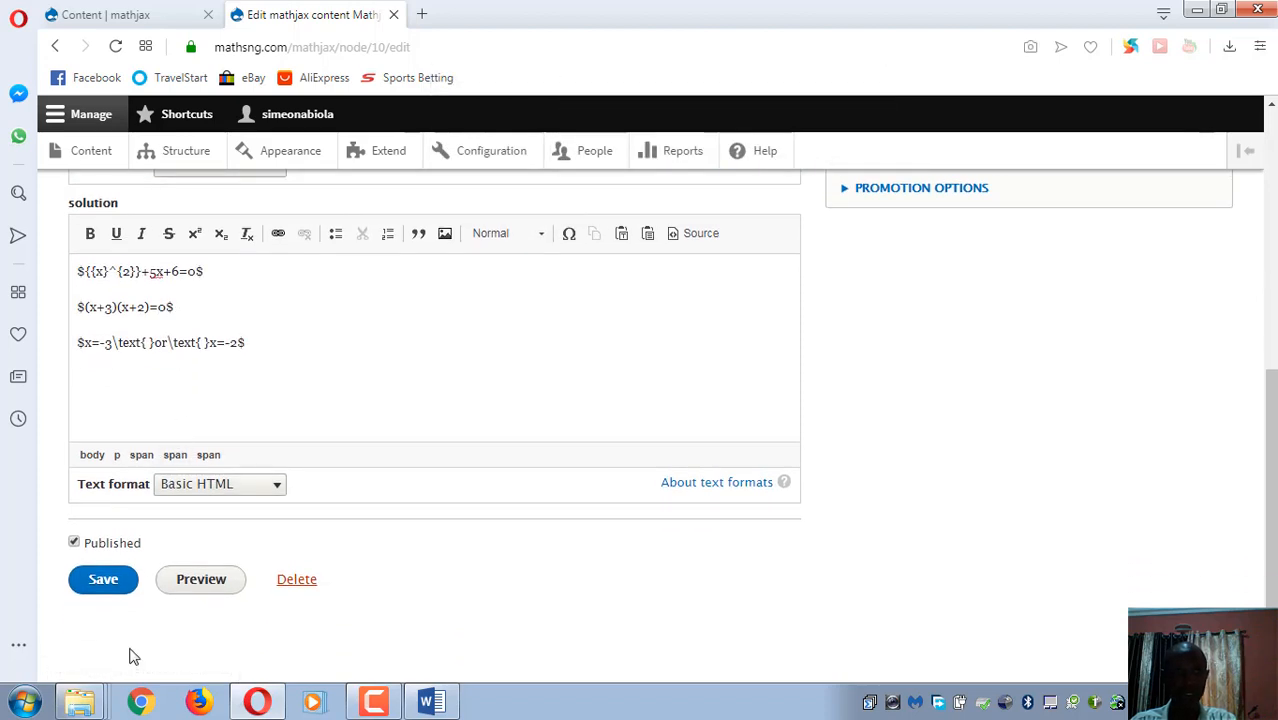
- Save the edited Mathjax 1 content and check how its question and solution equations render
click(114, 588)
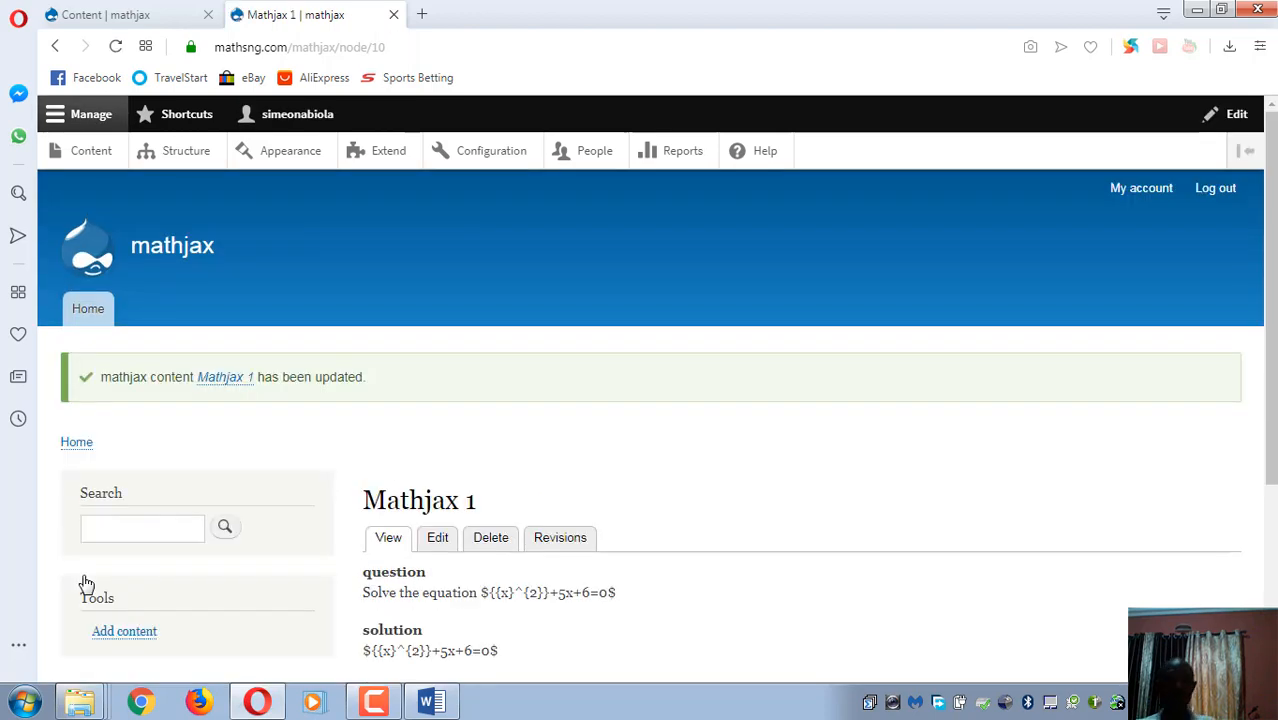
scroll(755, 557, down, 3)
scroll(755, 557, down, 1)
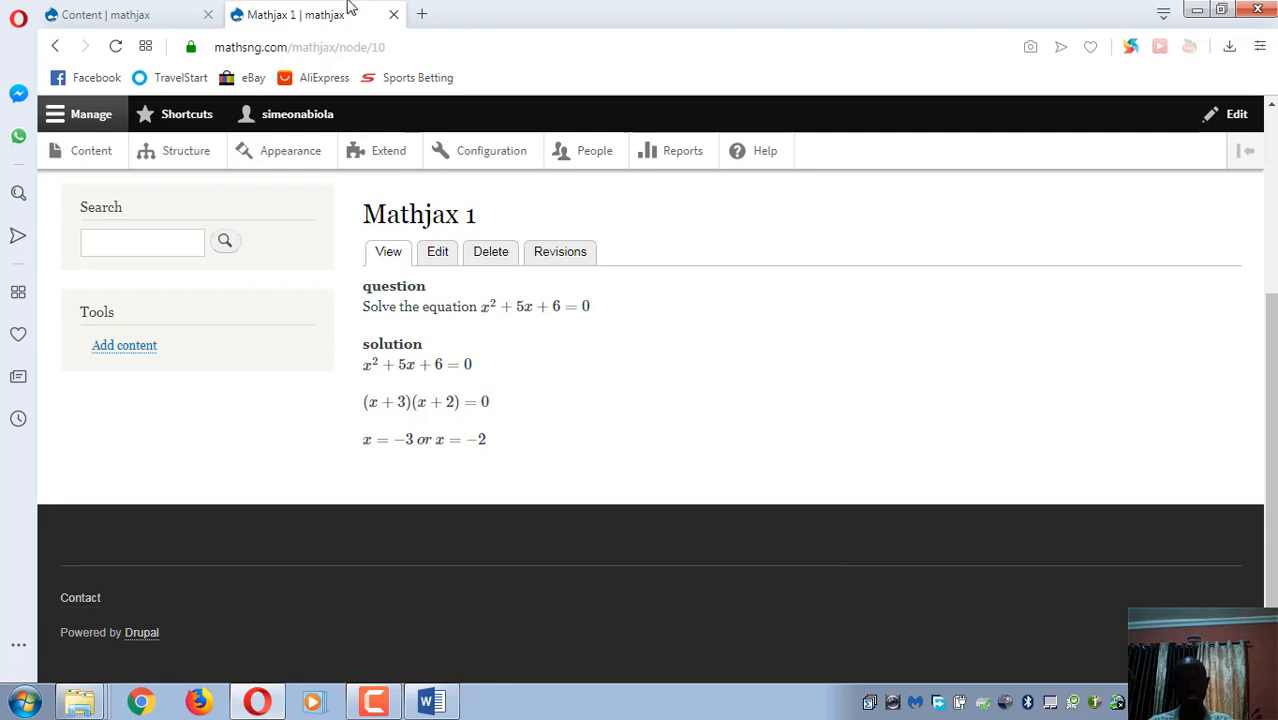
- Open mathsng.com in a new browser tab and examine the equations in the Question 2 page's question, options and solution
click(418, 14)
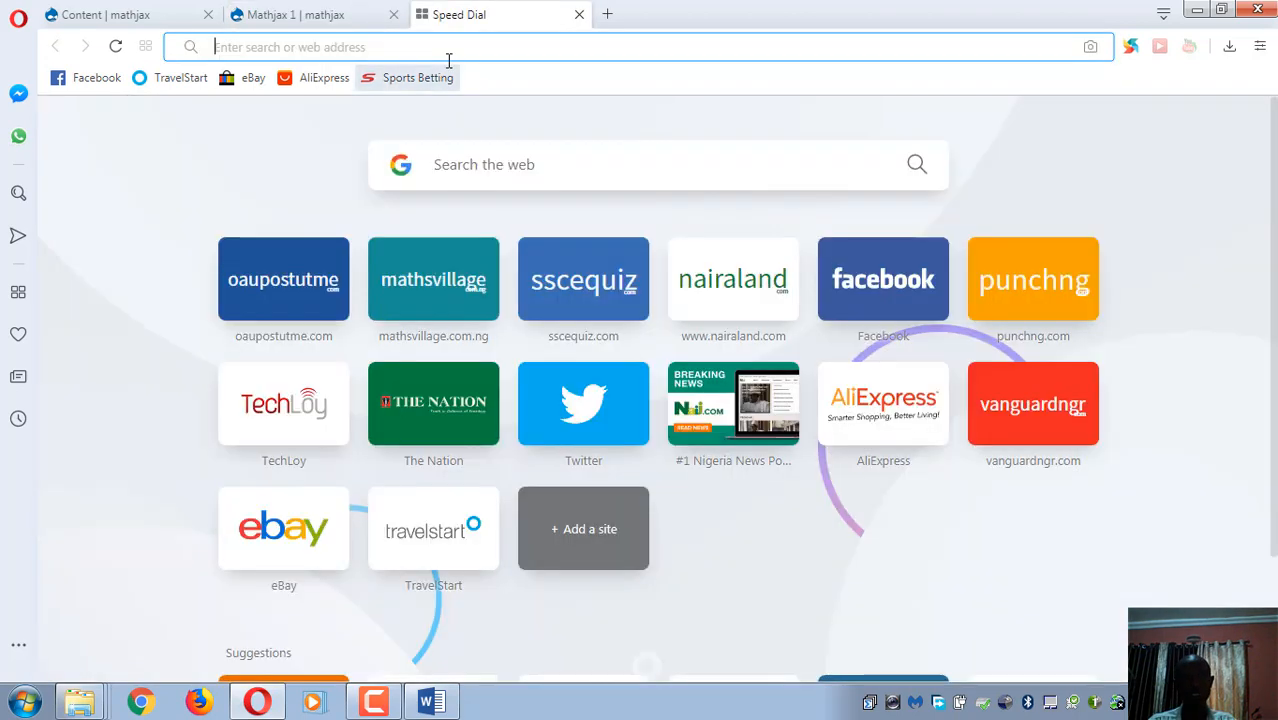
text(mathsng.com)
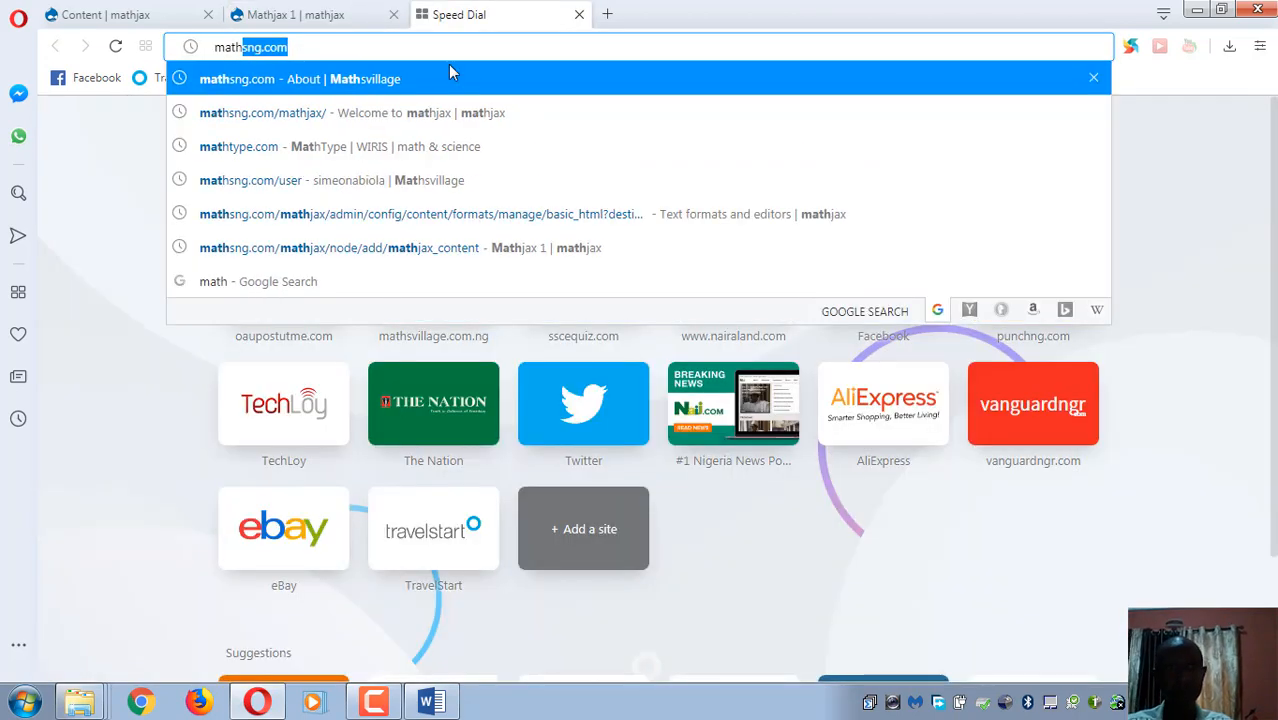
key(Return)
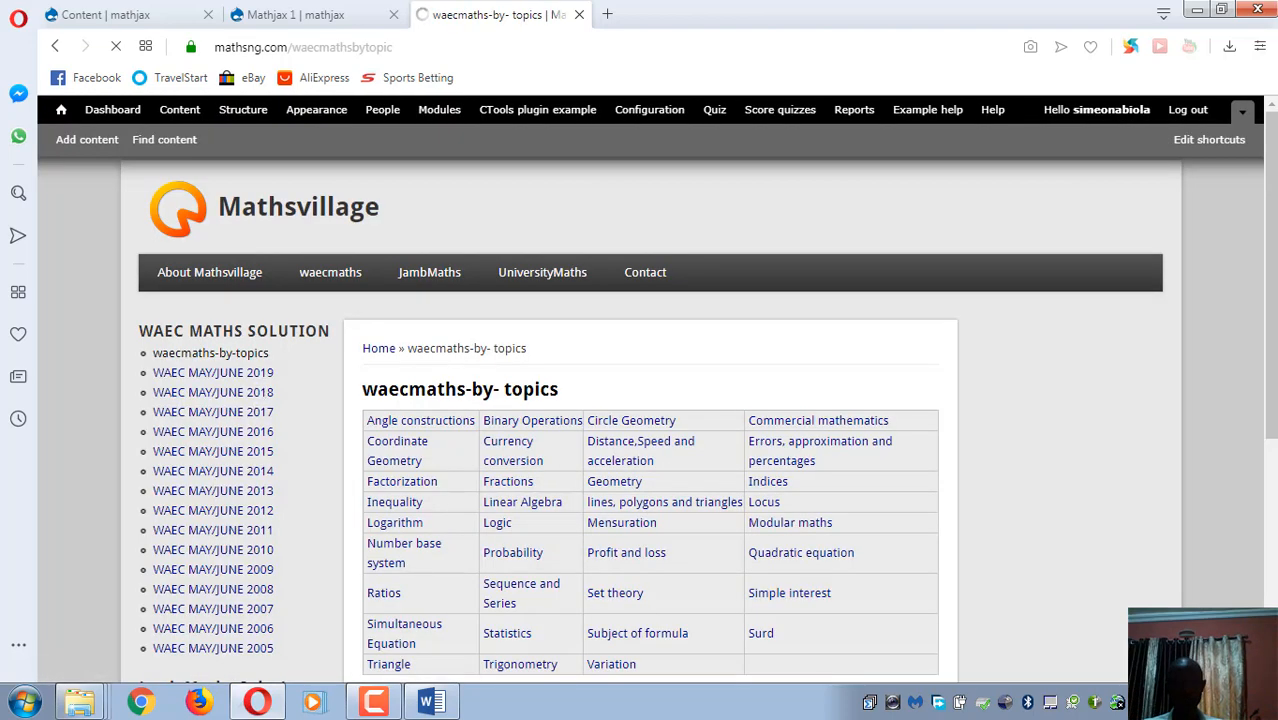
click(255, 393)
scroll(560, 380, down, 3)
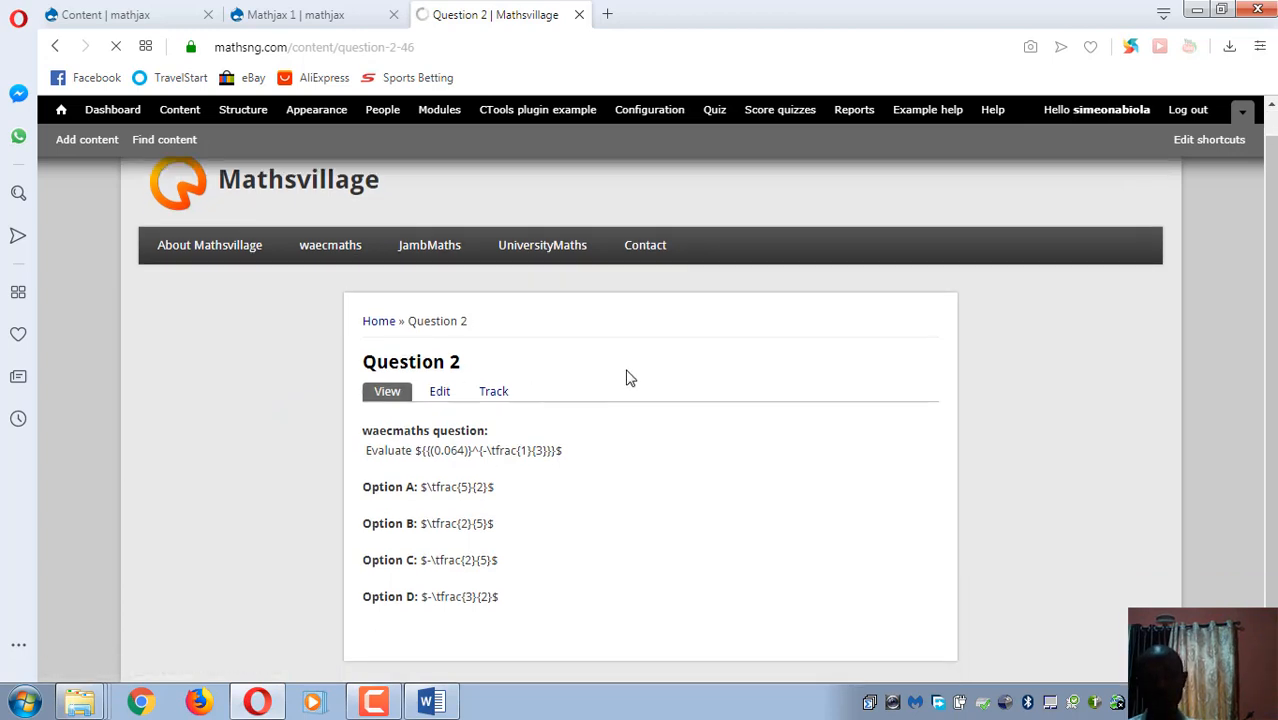
scroll(633, 430, down, 4)
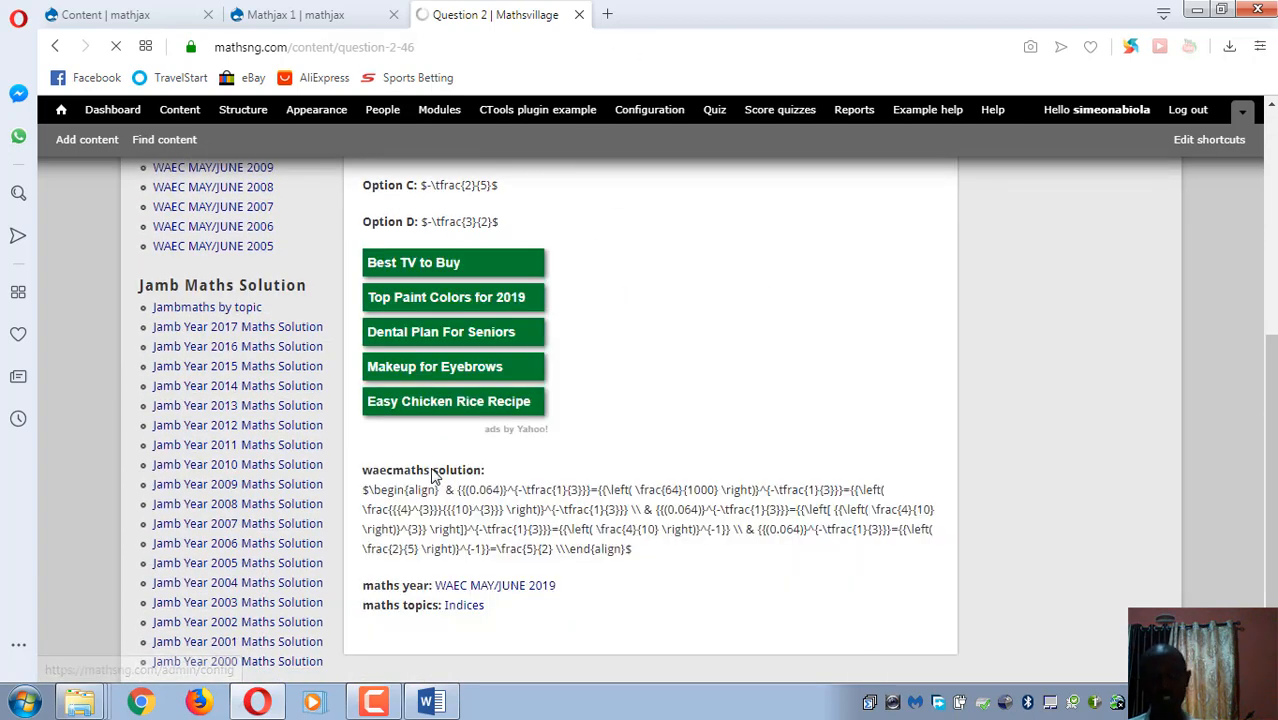
scroll(520, 425, down, 1)
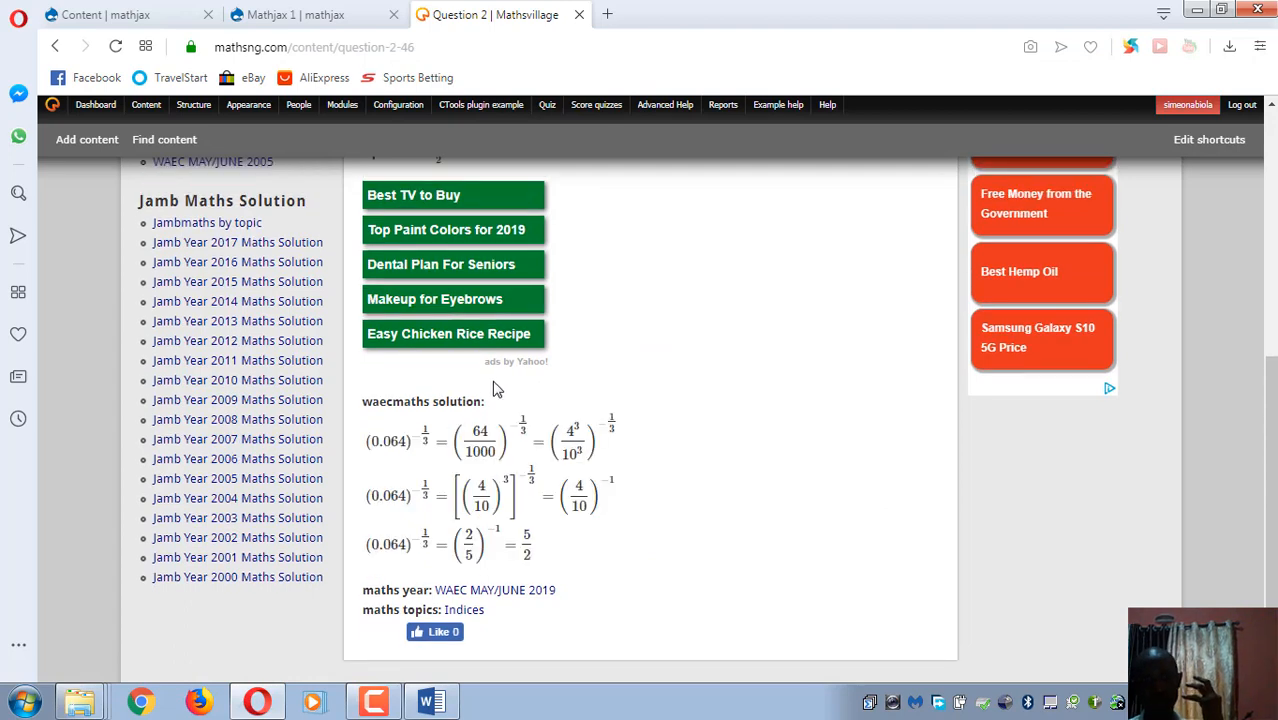
scroll(450, 372, up, 5)
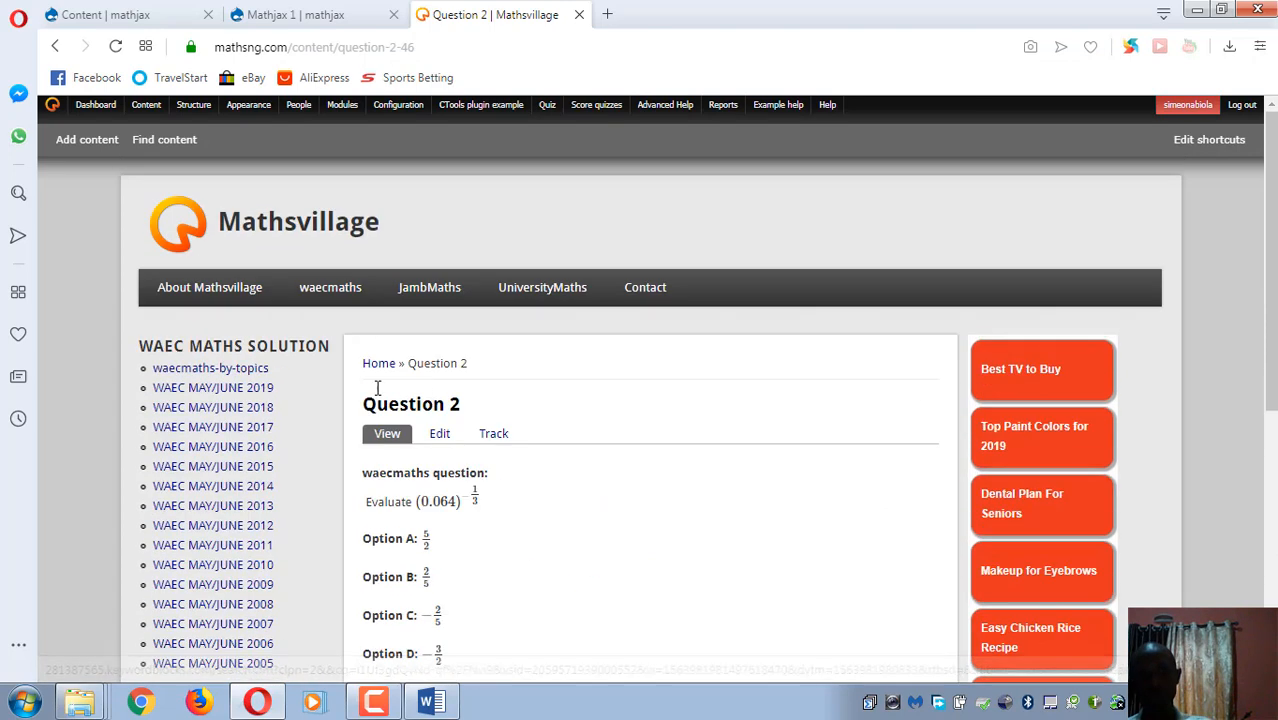
- Open the WAEC MAY/JUNE 2016 question list and examine how the equations render throughout the table
click(205, 456)
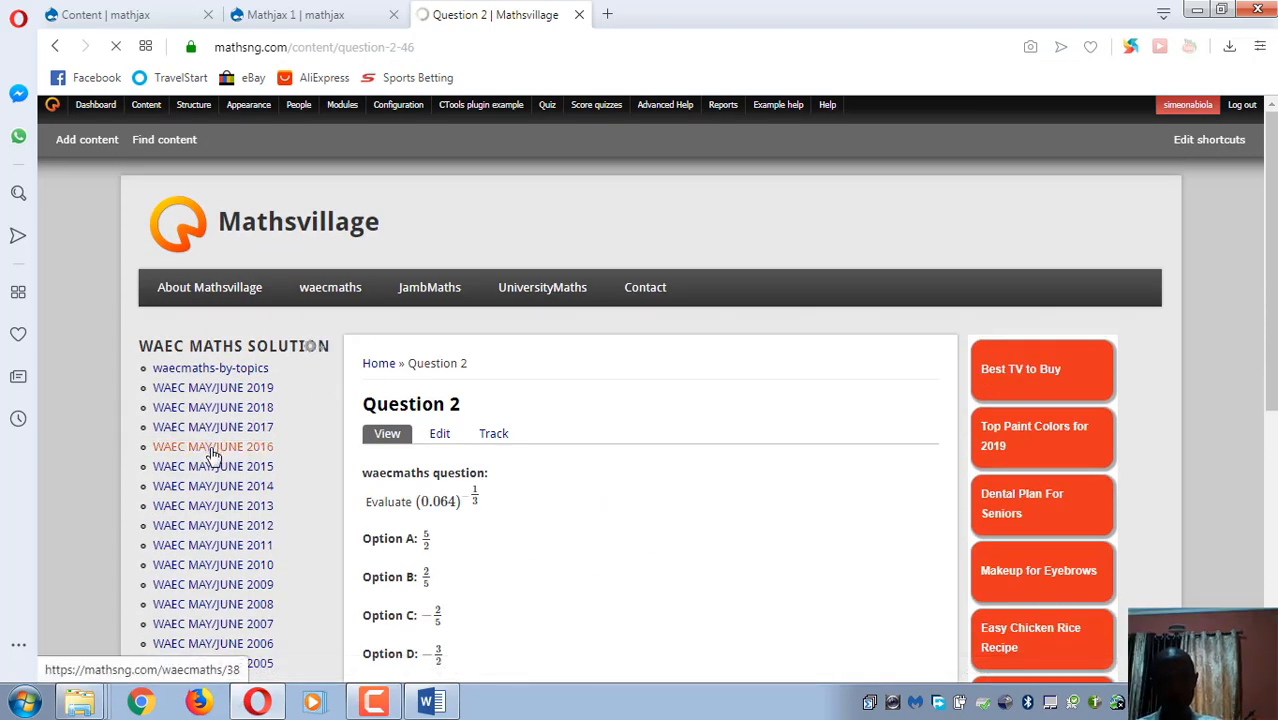
scroll(428, 464, down, 4)
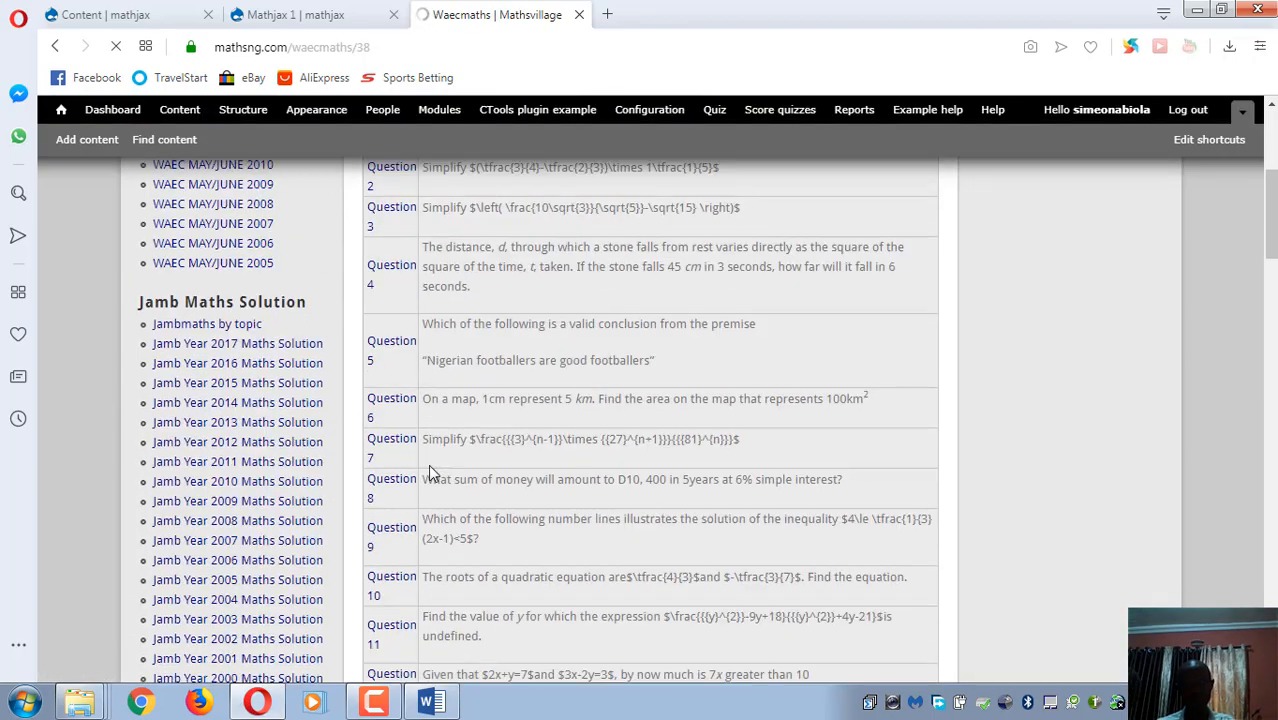
scroll(428, 464, down, 5)
scroll(582, 454, up, 5)
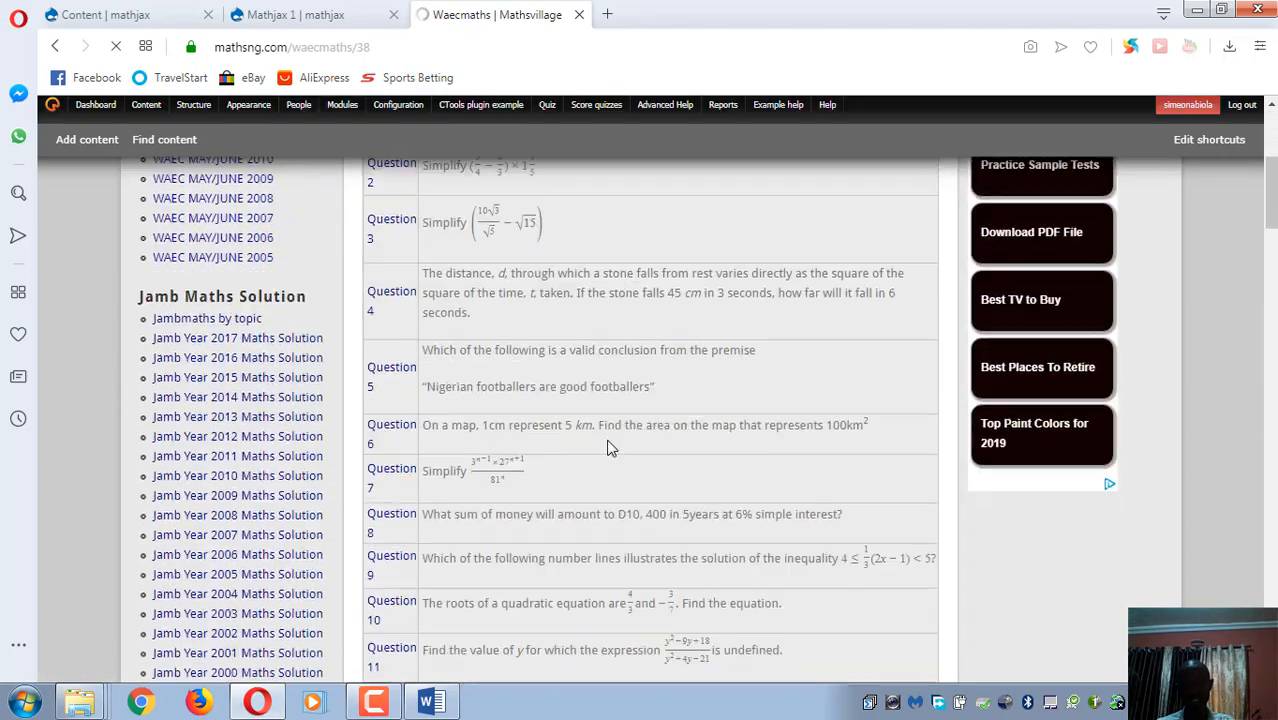
scroll(394, 242, down, 3)
scroll(418, 264, up, 5)
scroll(402, 255, down, 2)
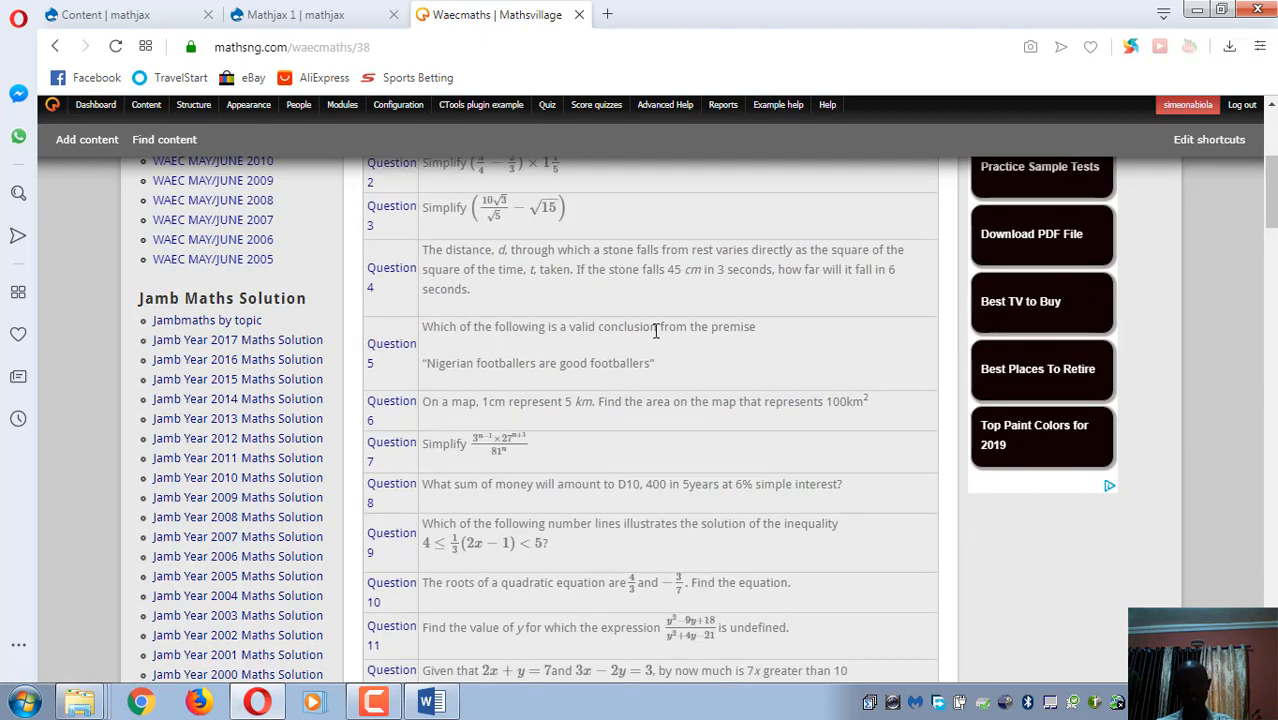
scroll(658, 330, up, 3)
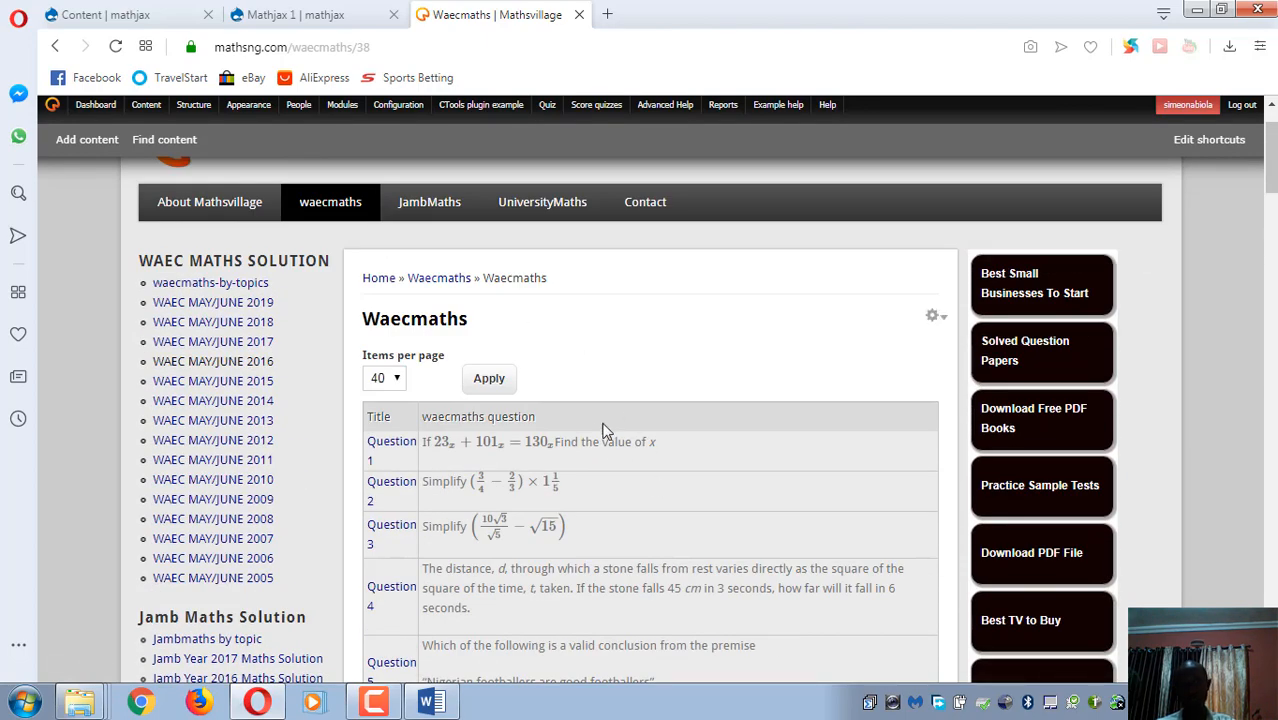
scroll(604, 427, down, 5)
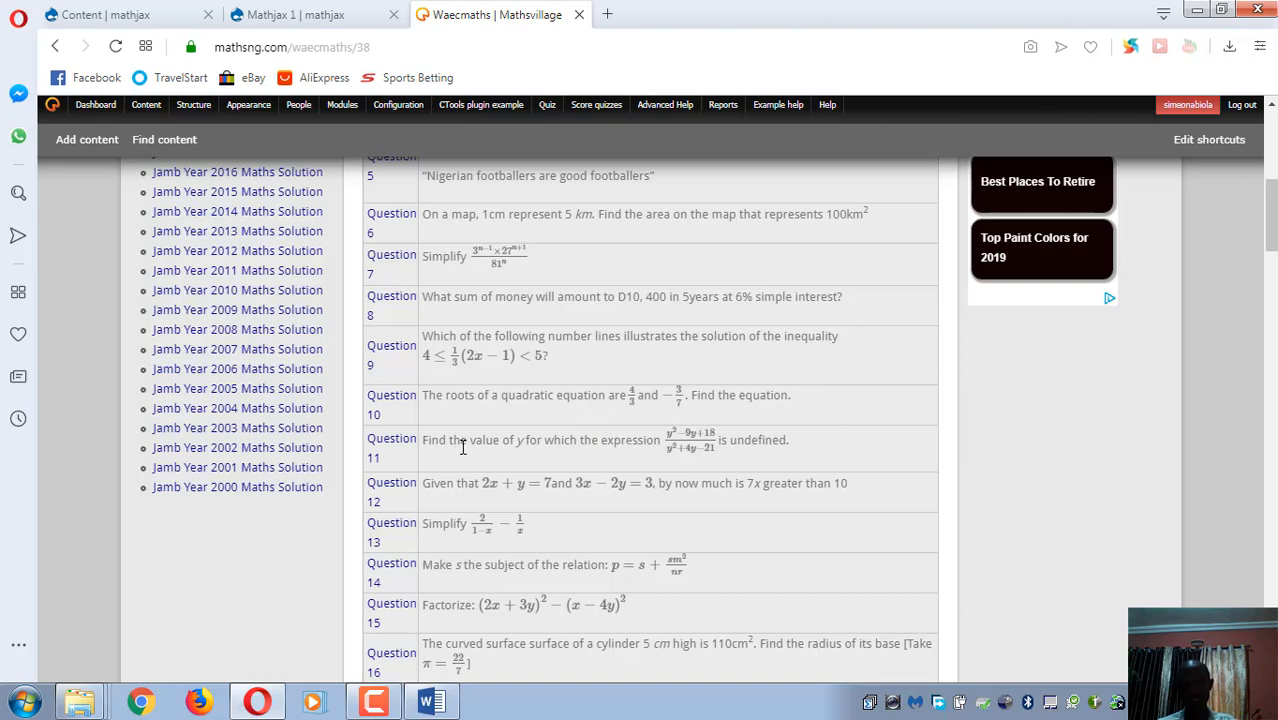
scroll(463, 447, down, 2)
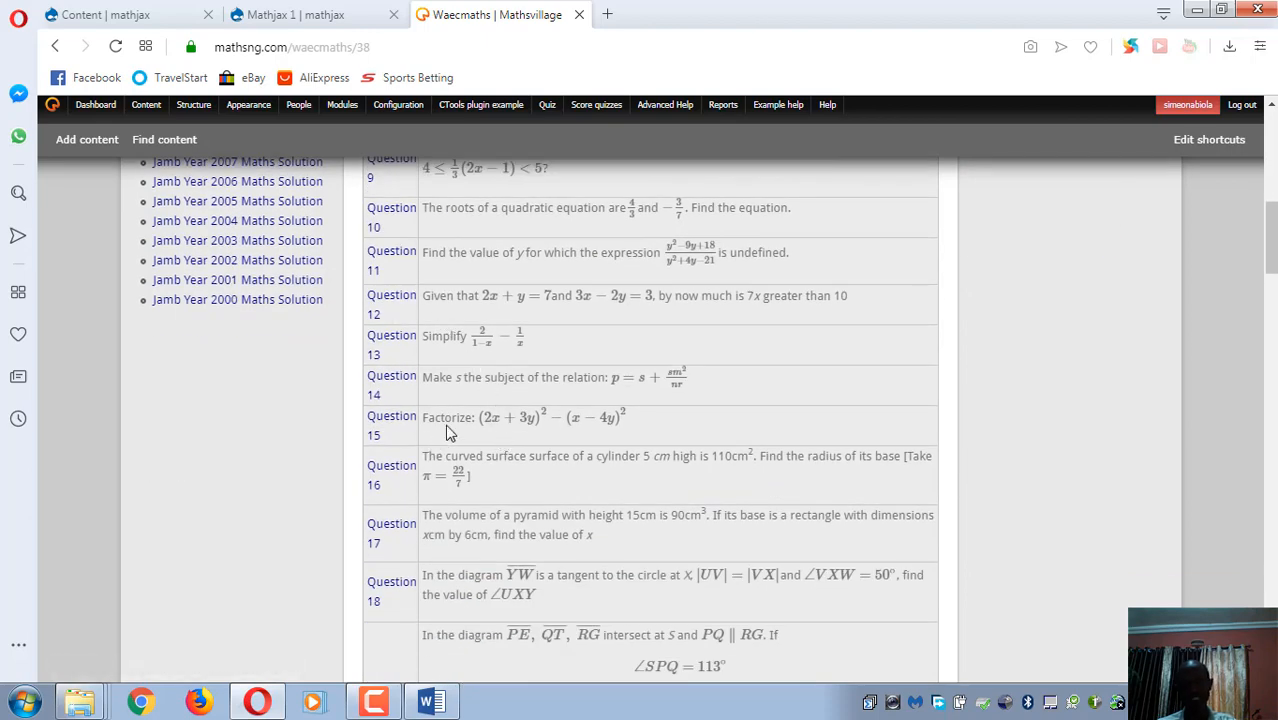
- Return to the Drupal mathjax site, look through its list of views and open the form for adding a view
click(305, 18)
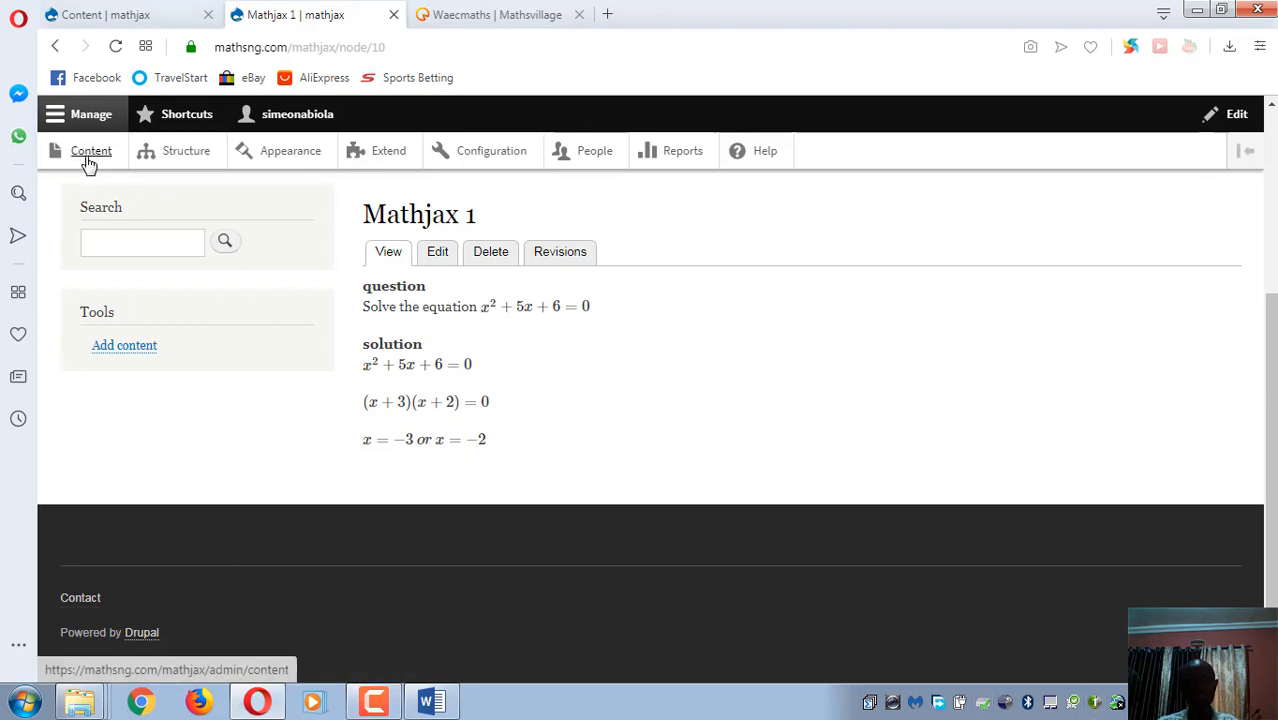
click(175, 150)
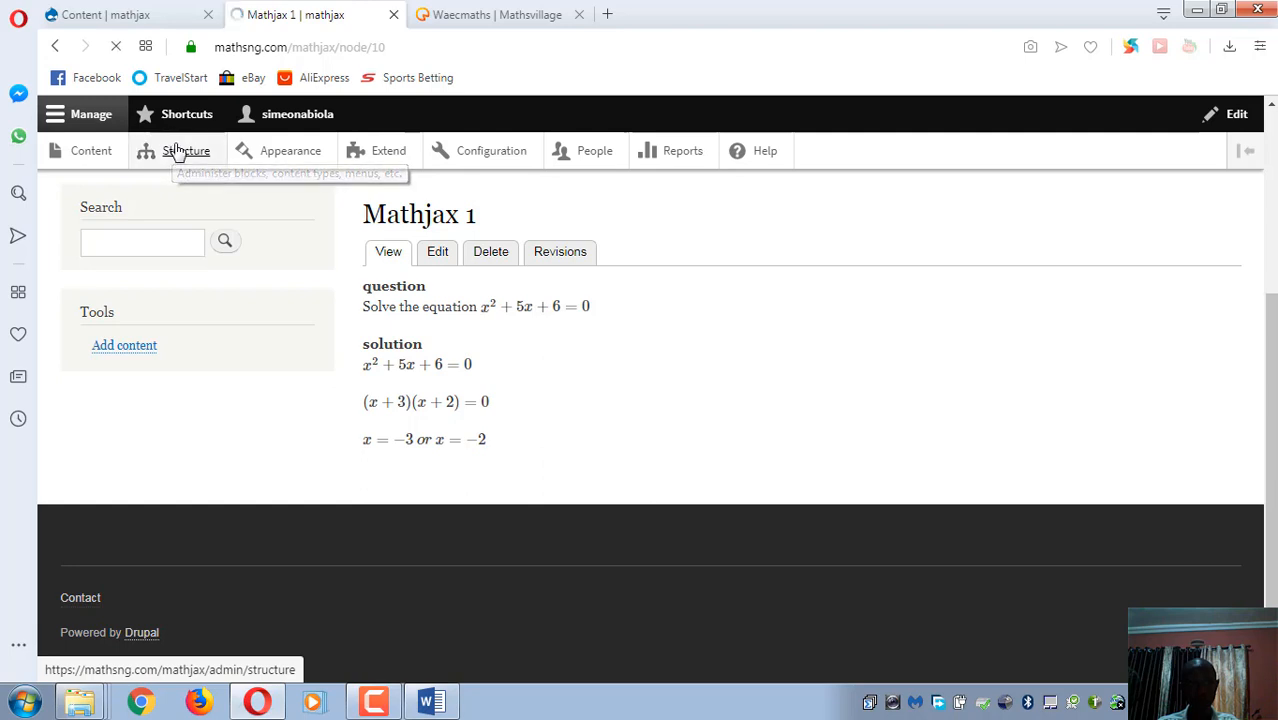
scroll(197, 310, down, 2)
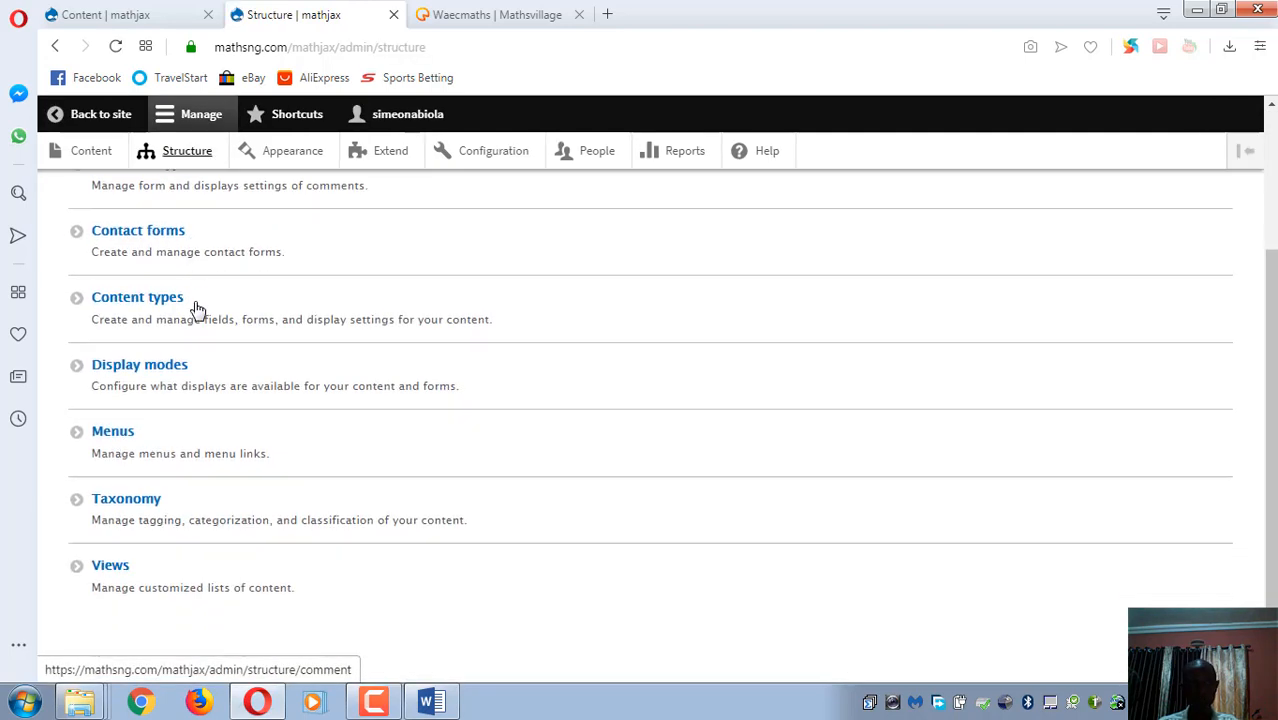
click(115, 566)
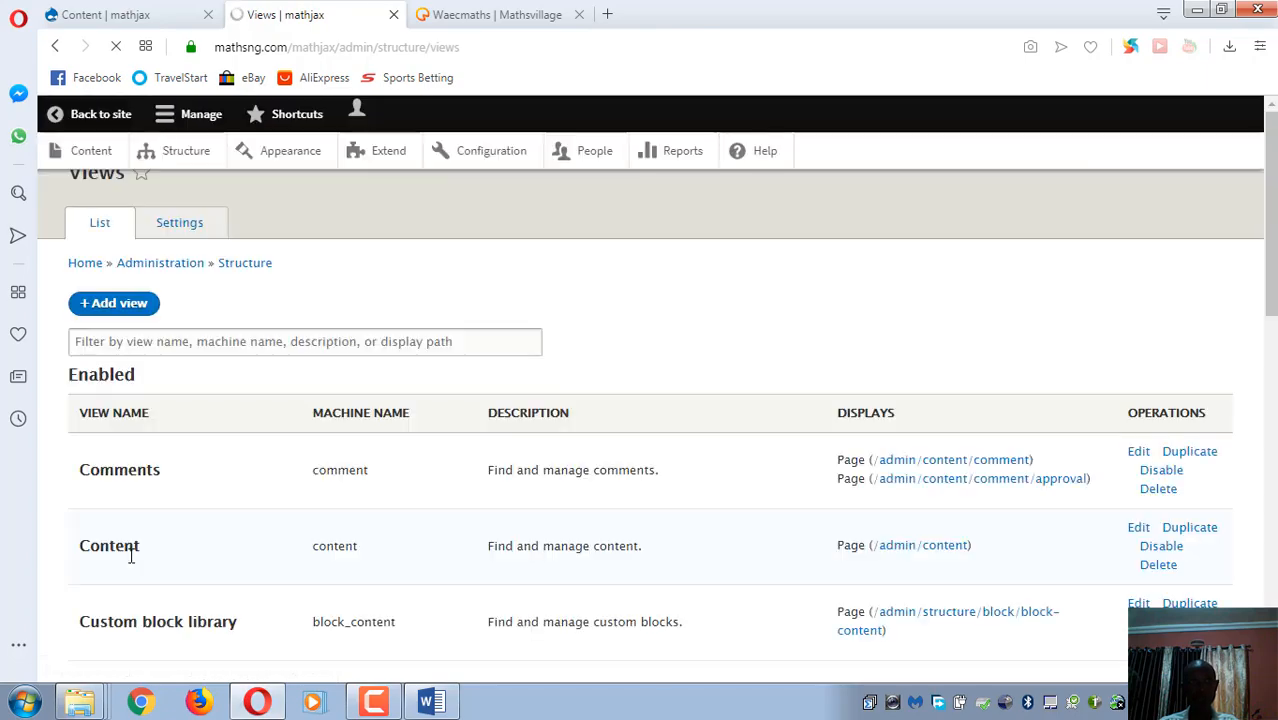
scroll(210, 540, down, 4)
scroll(585, 491, down, 4)
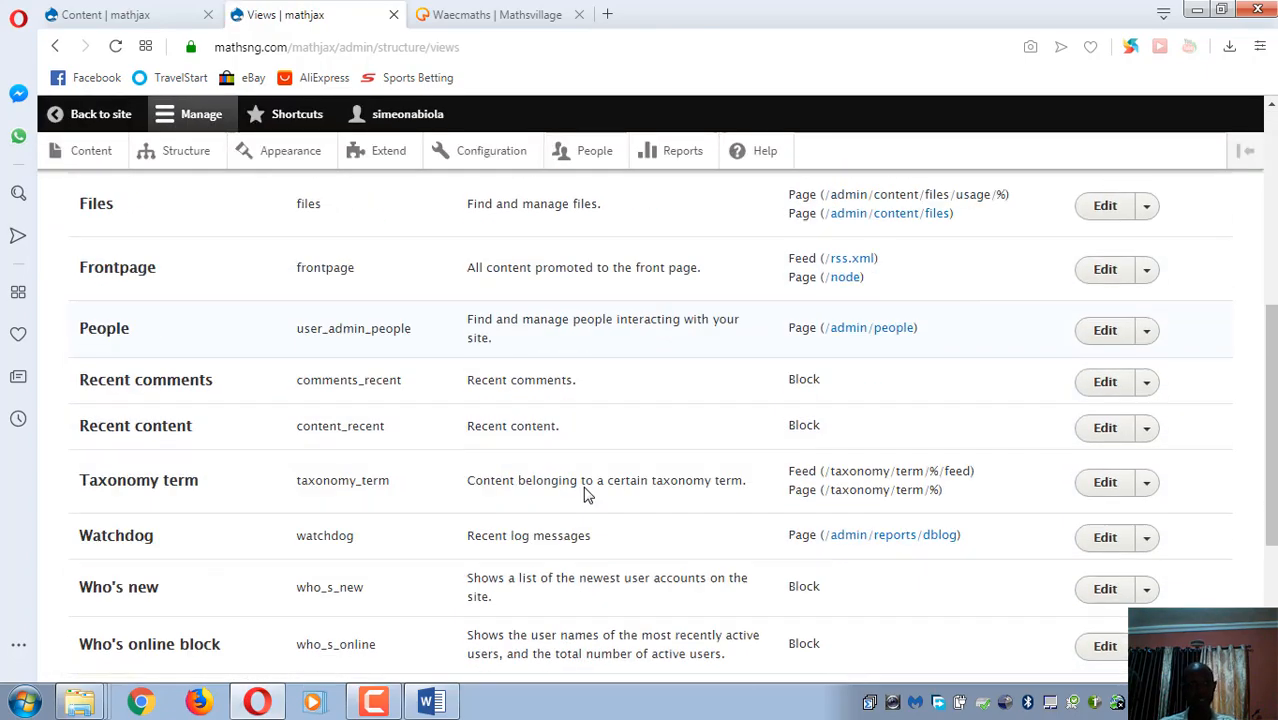
scroll(300, 565, up, 8)
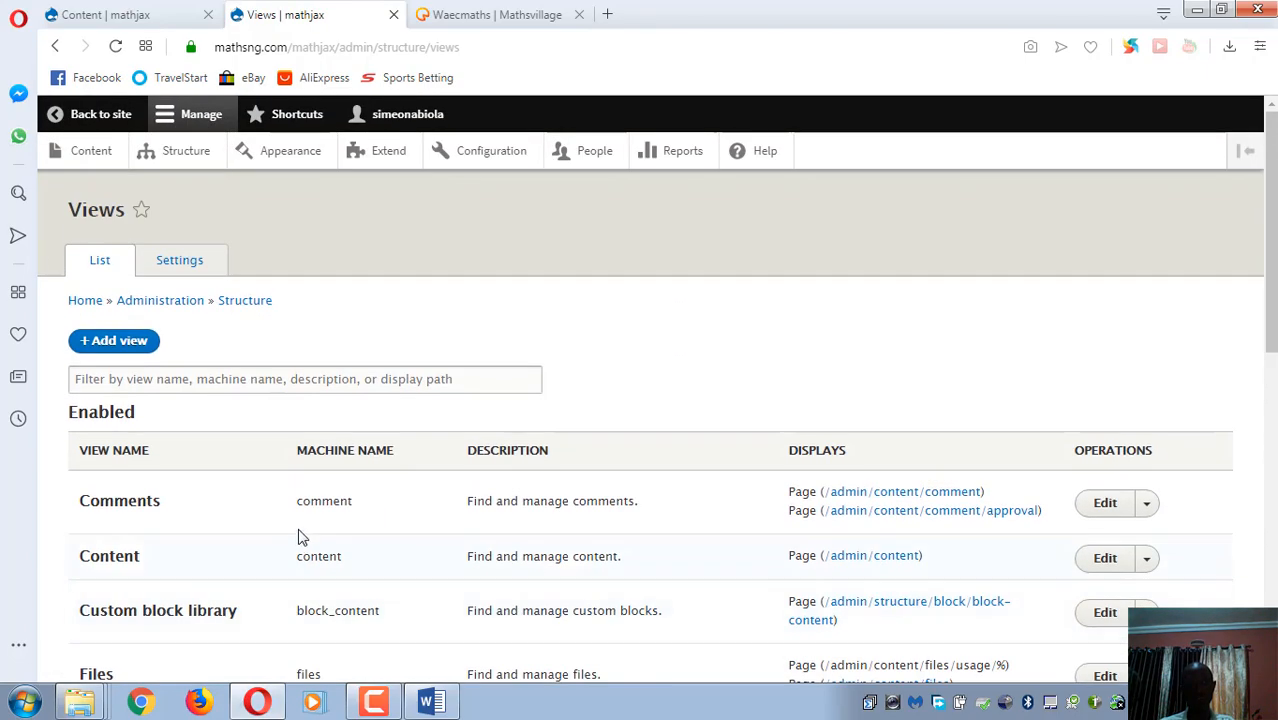
click(114, 343)
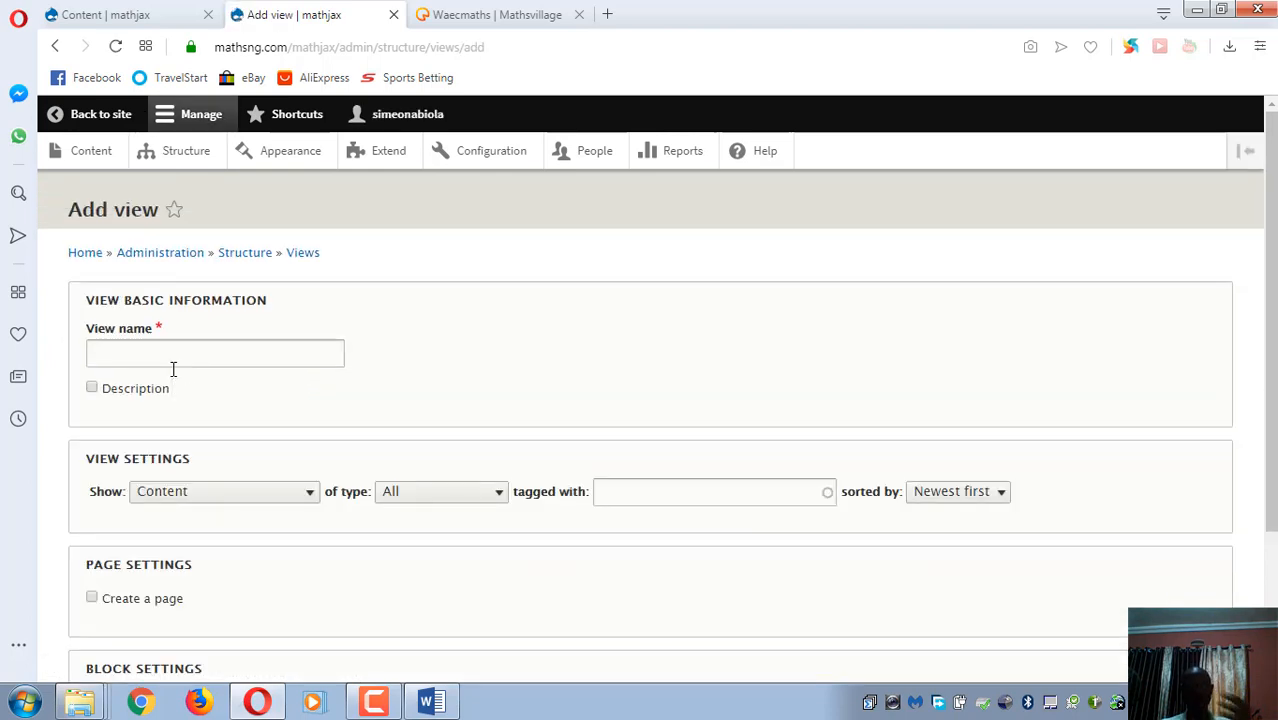
- Name the new view mathjax and look over the available item types to show, keeping Content
click(166, 356)
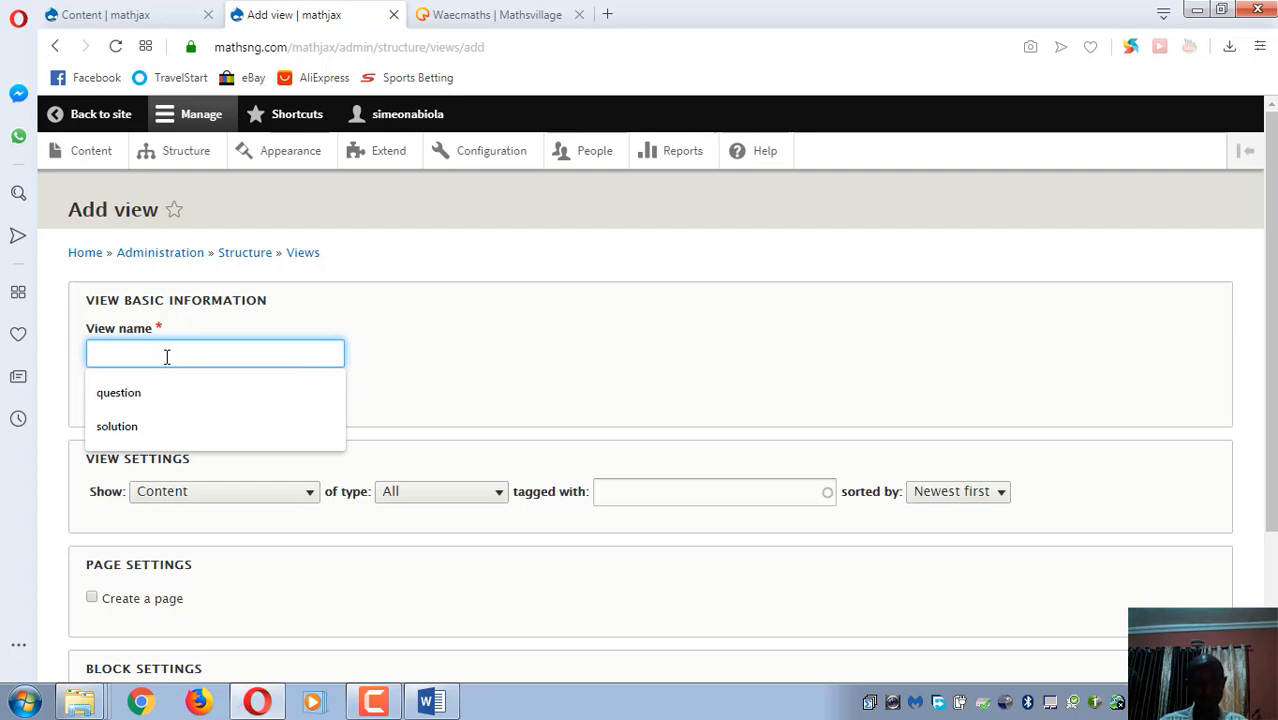
text(mathjax)
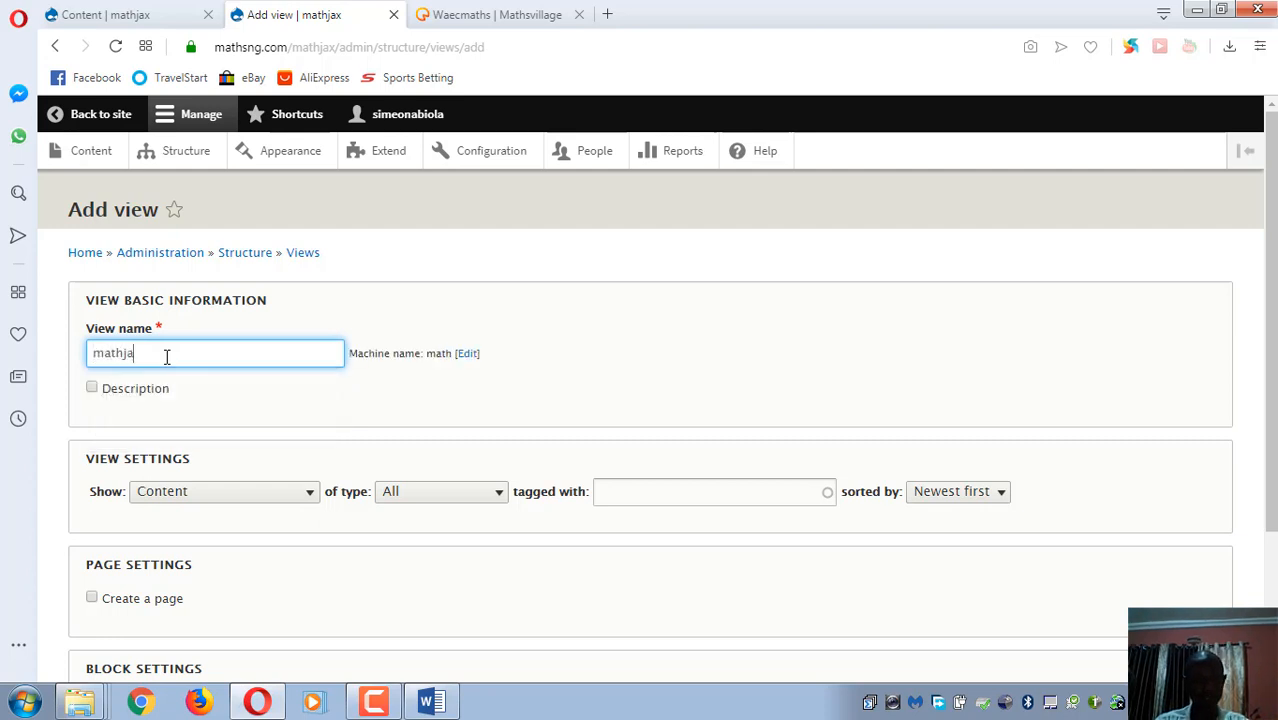
click(308, 495)
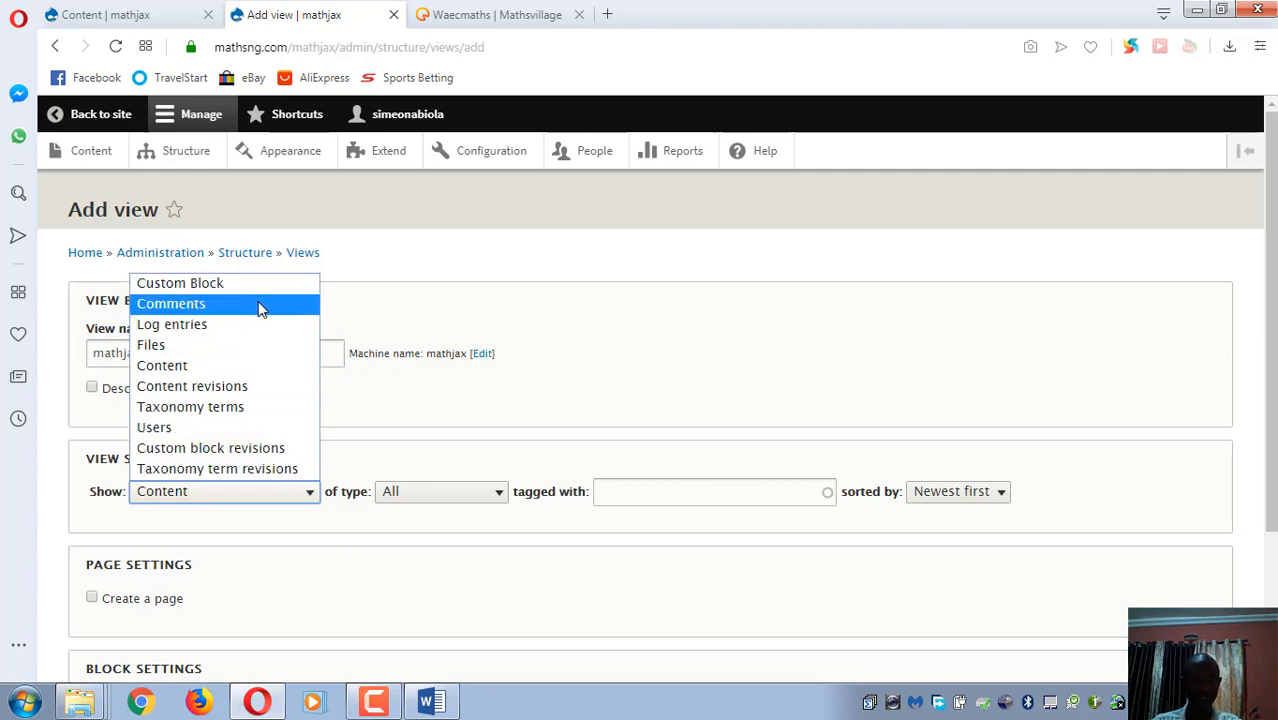
click(470, 416)
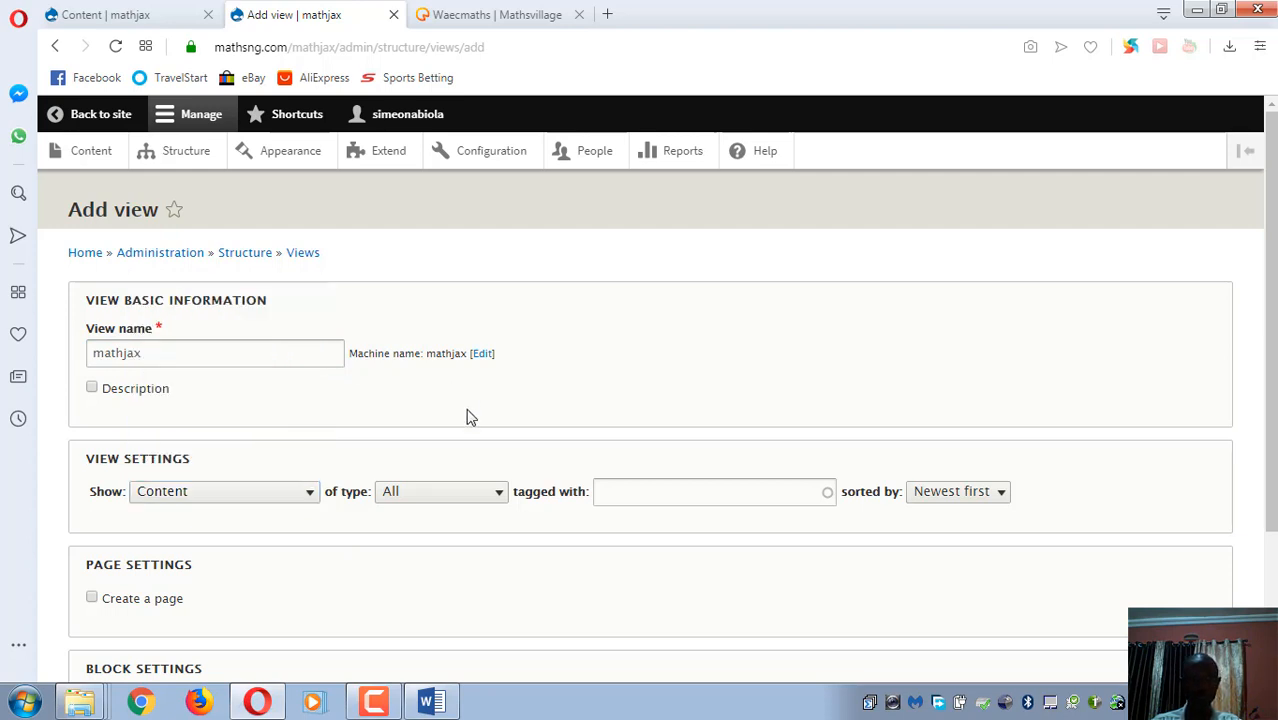
- Limit the new view to content of type mathjax content and sort it by Oldest first
click(501, 496)
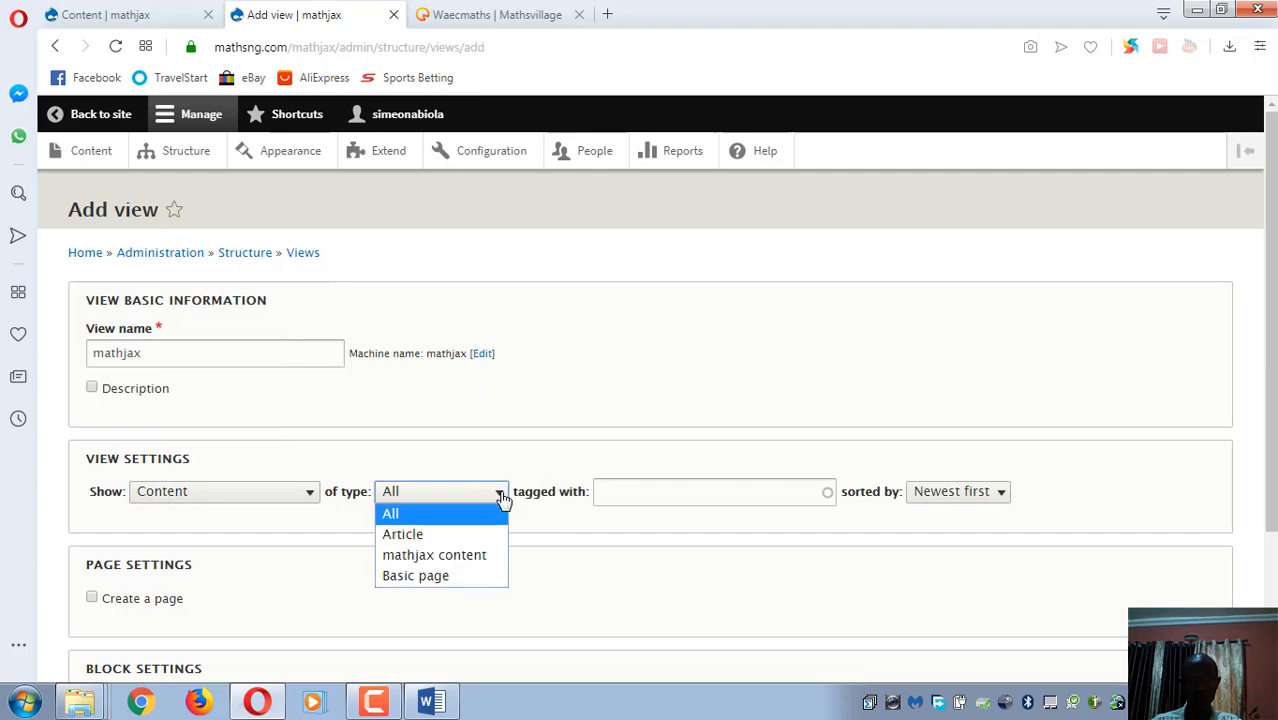
click(495, 555)
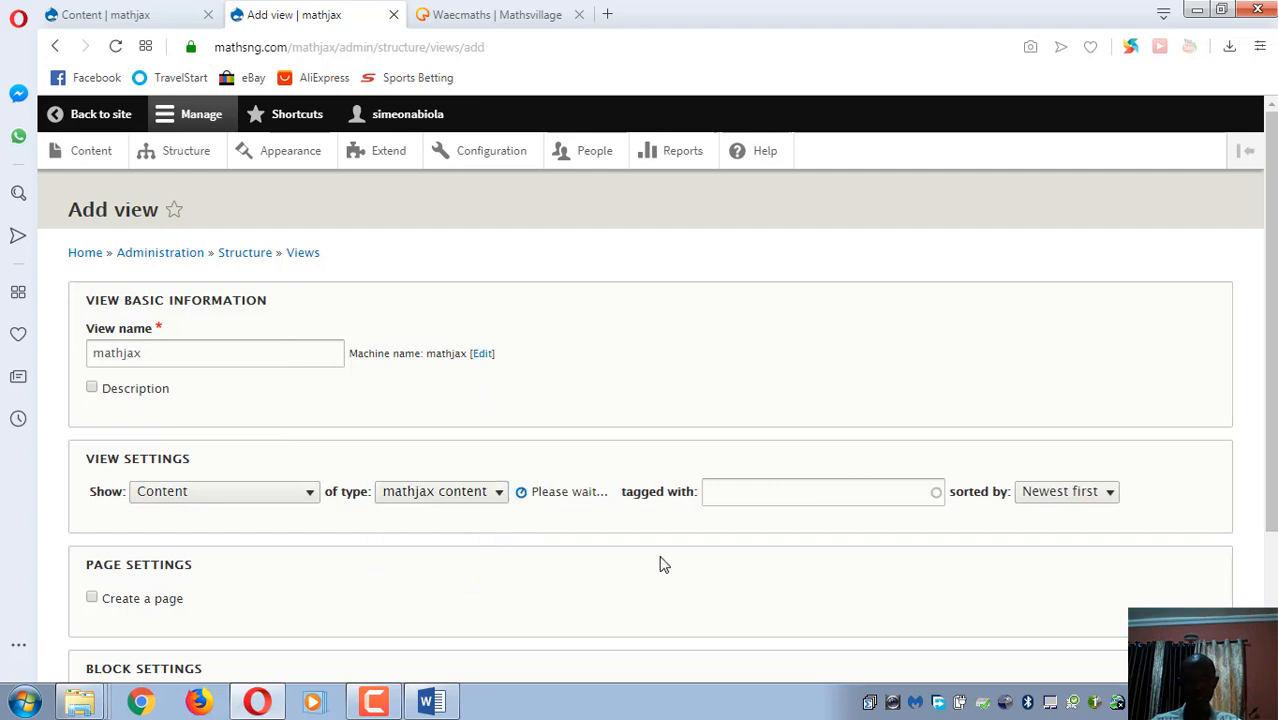
click(672, 490)
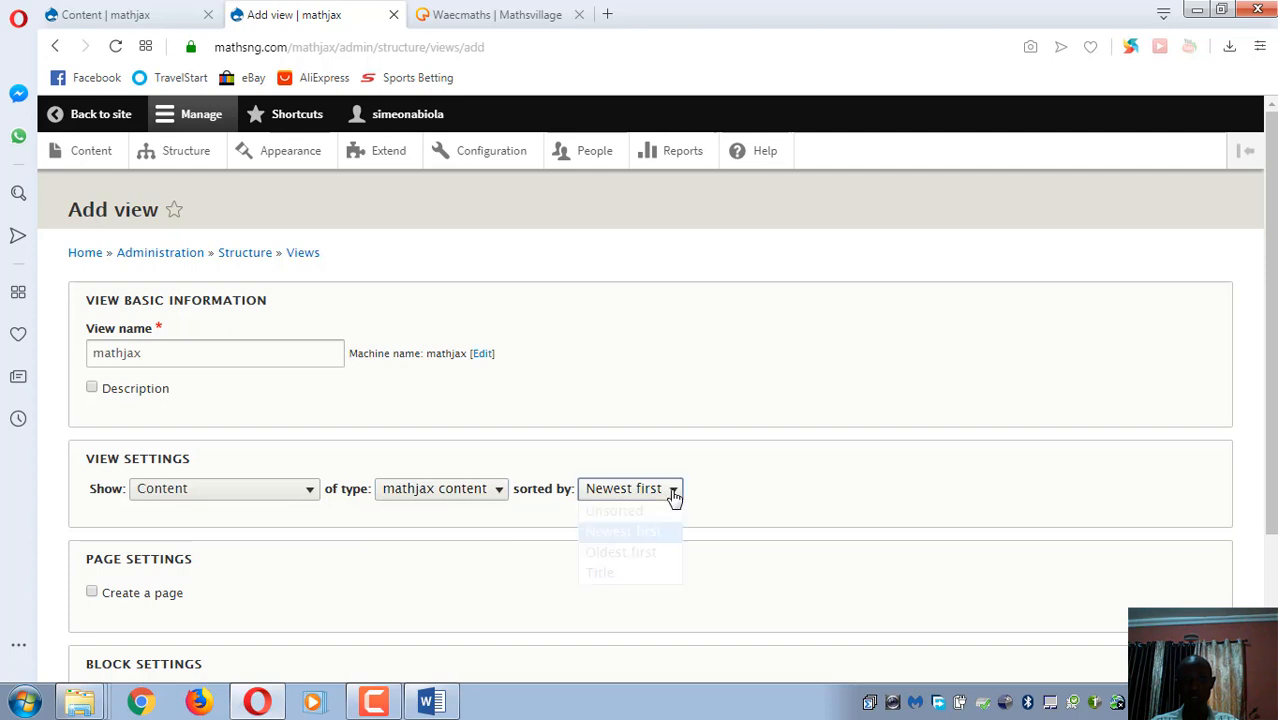
click(672, 490)
click(672, 491)
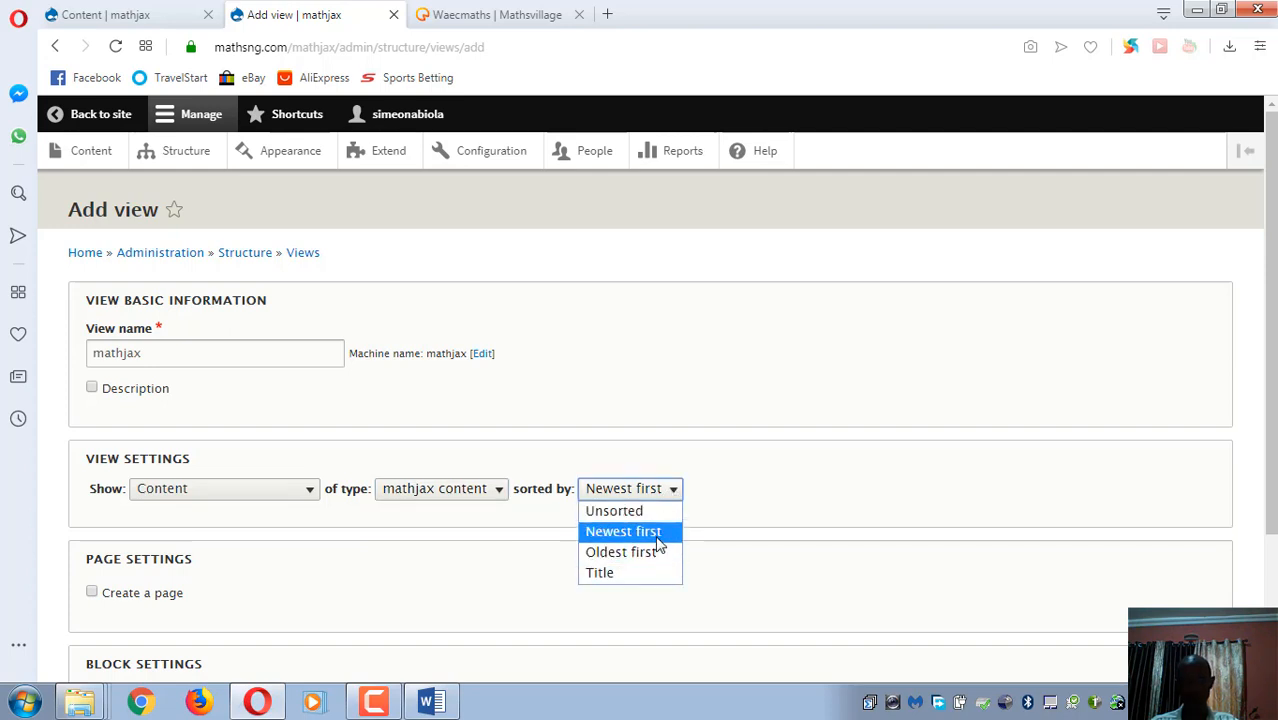
click(657, 541)
click(674, 489)
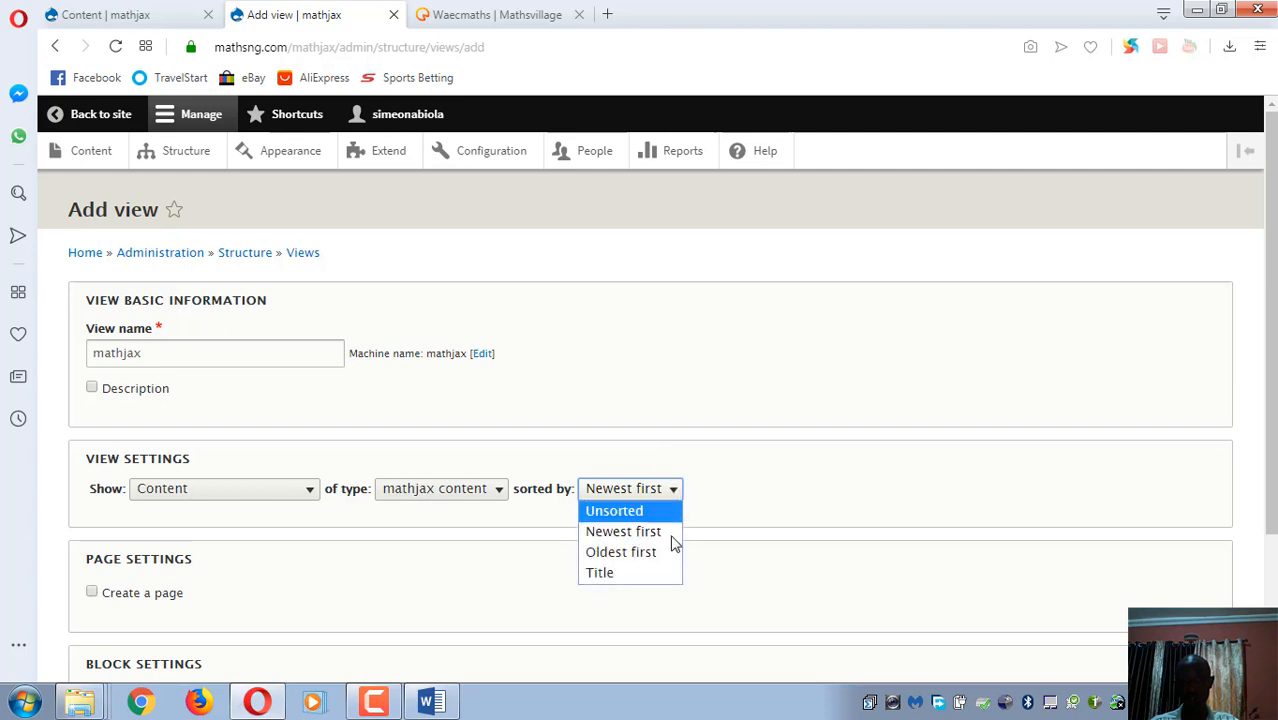
click(677, 553)
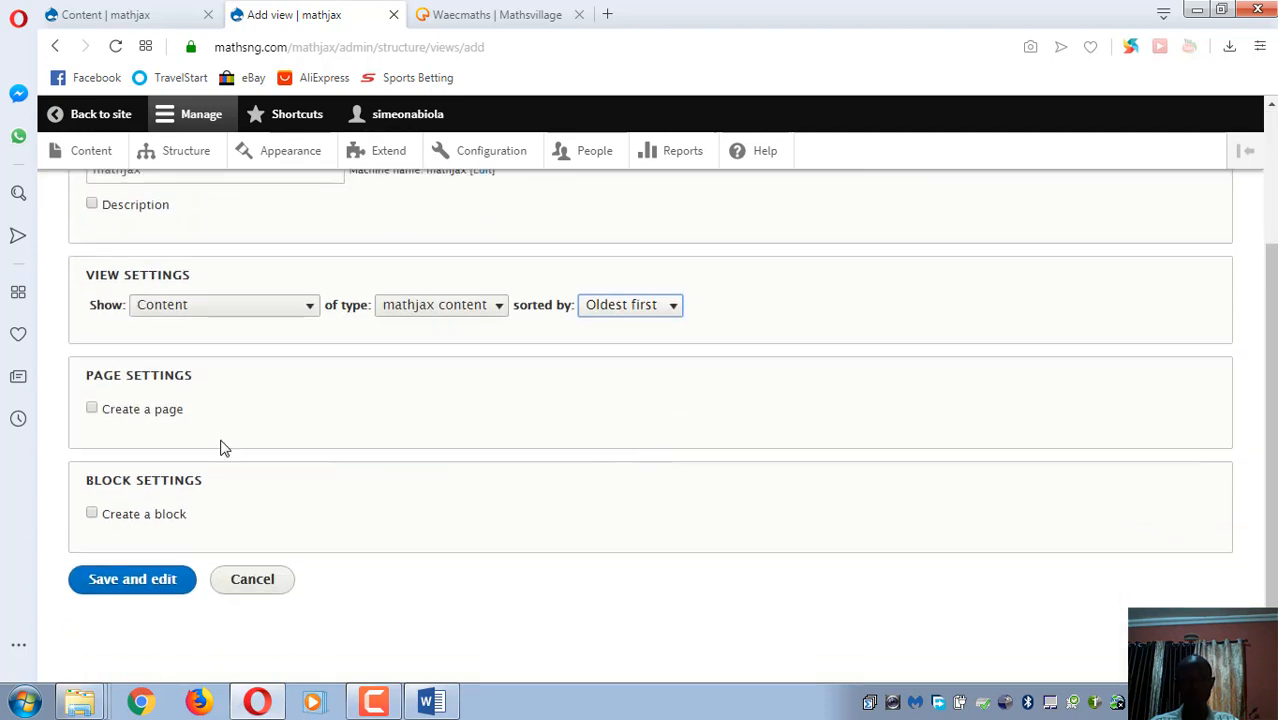
- Create a page for the view and set its display format to Table
click(91, 410)
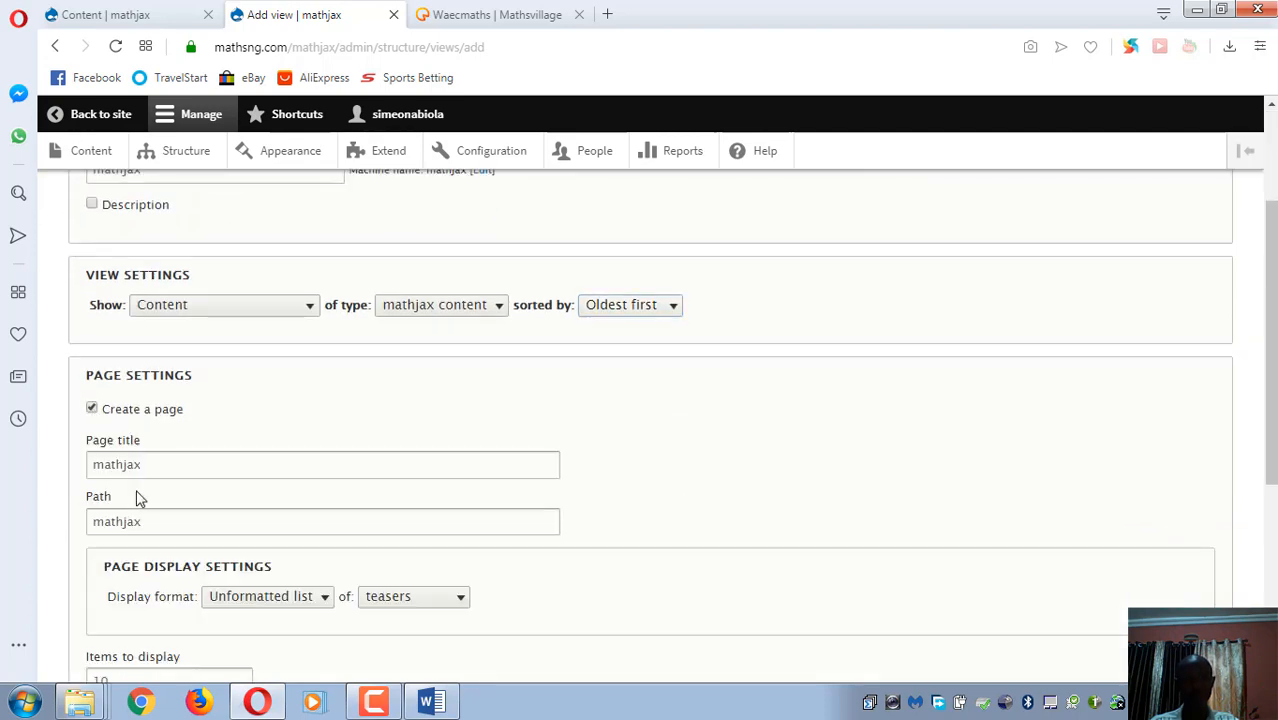
scroll(217, 422, down, 3)
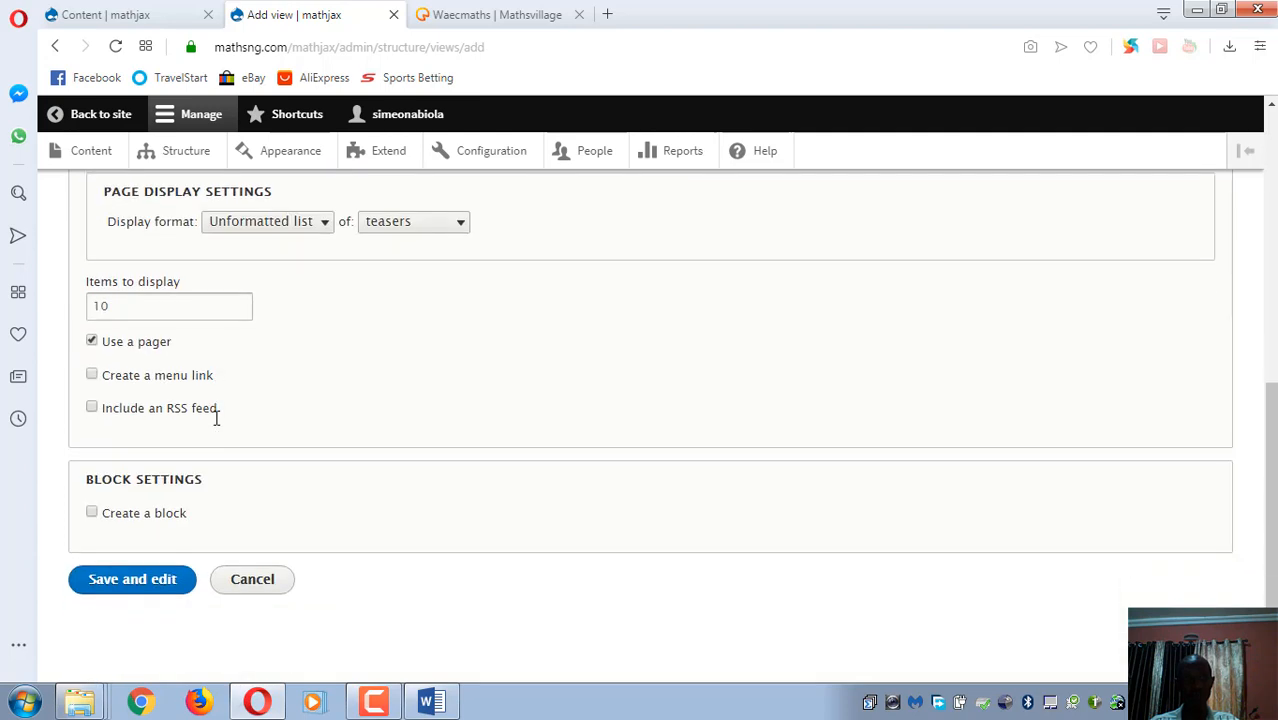
click(263, 222)
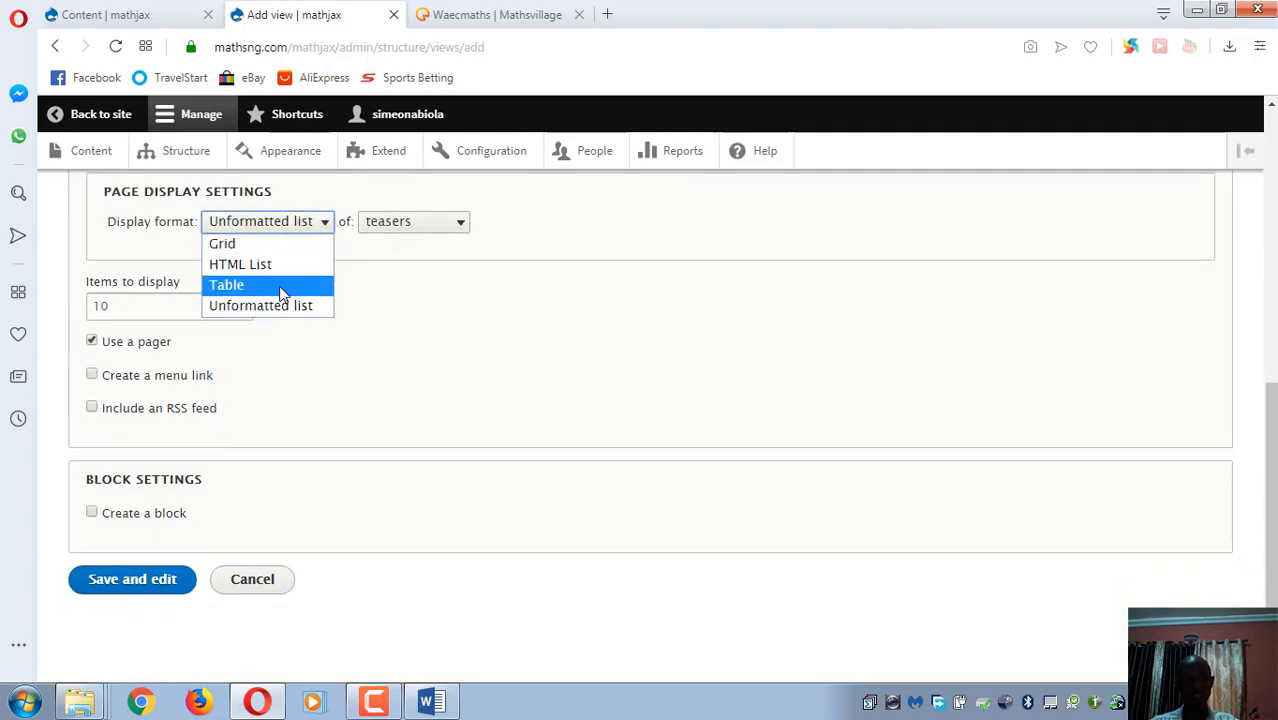
click(280, 287)
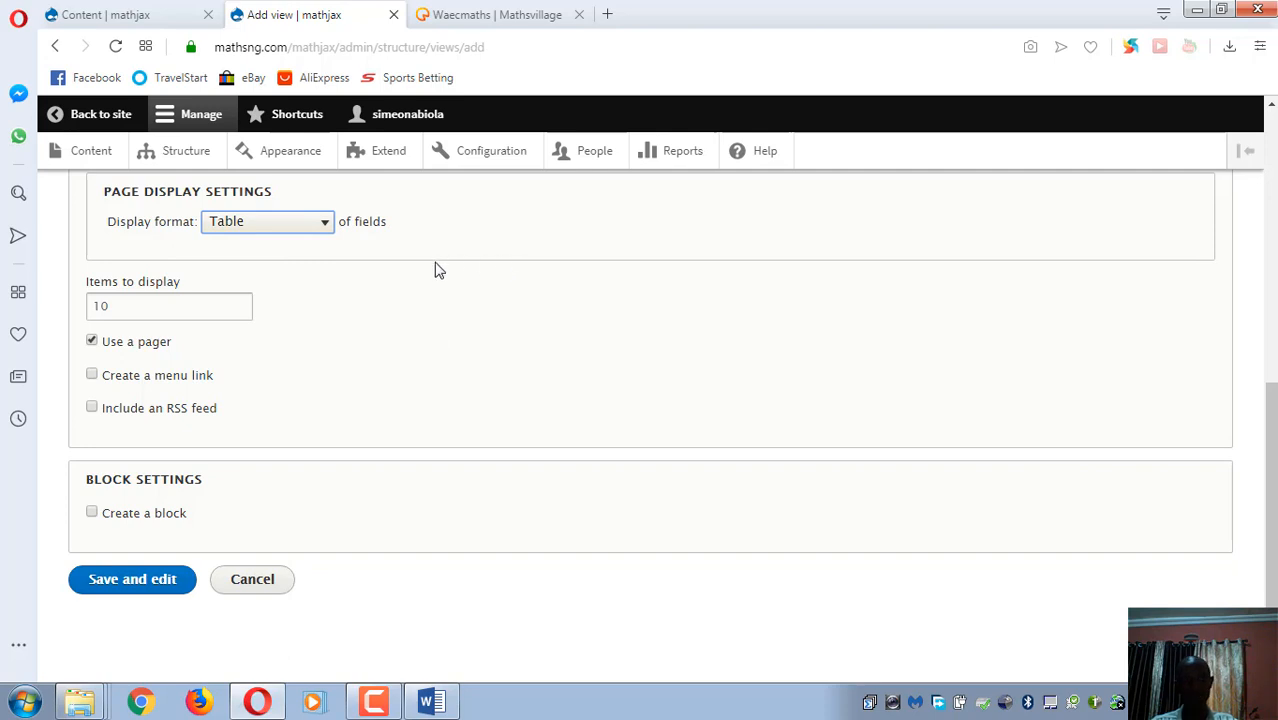
- Create a menu link for the page in Main navigation with the link text mathjax, and save the view for editing
click(92, 376)
click(216, 434)
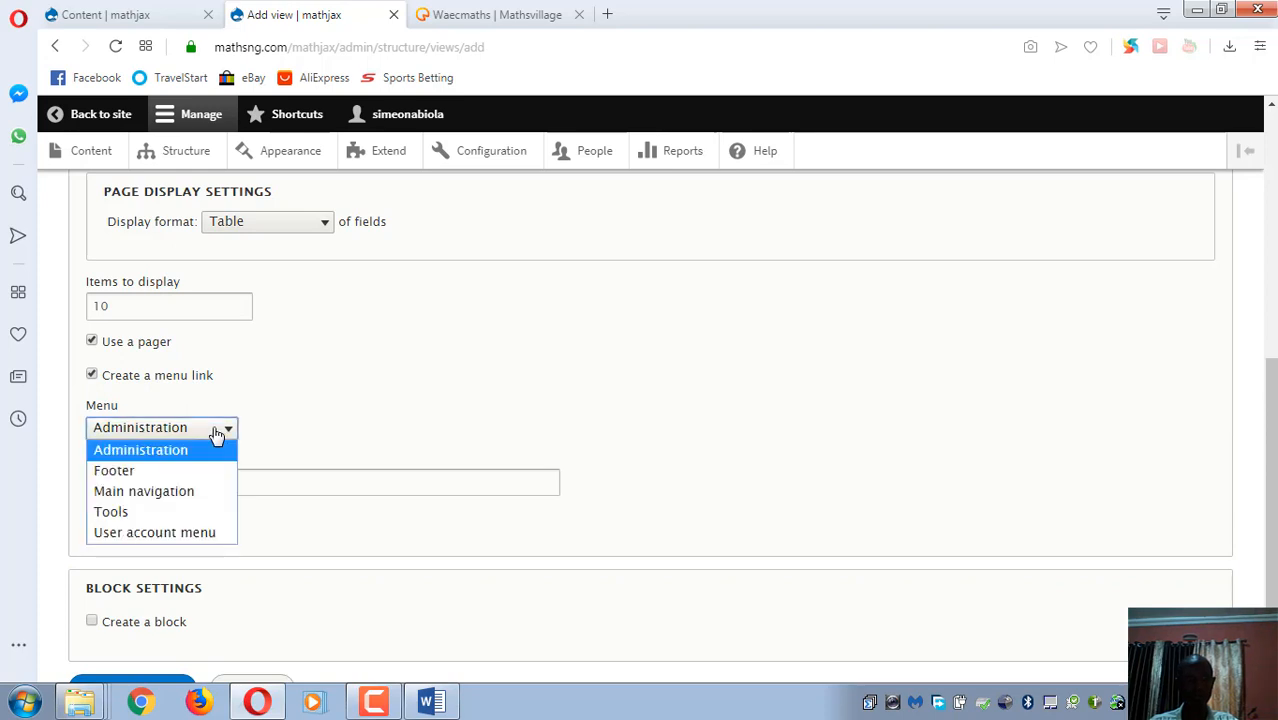
click(188, 491)
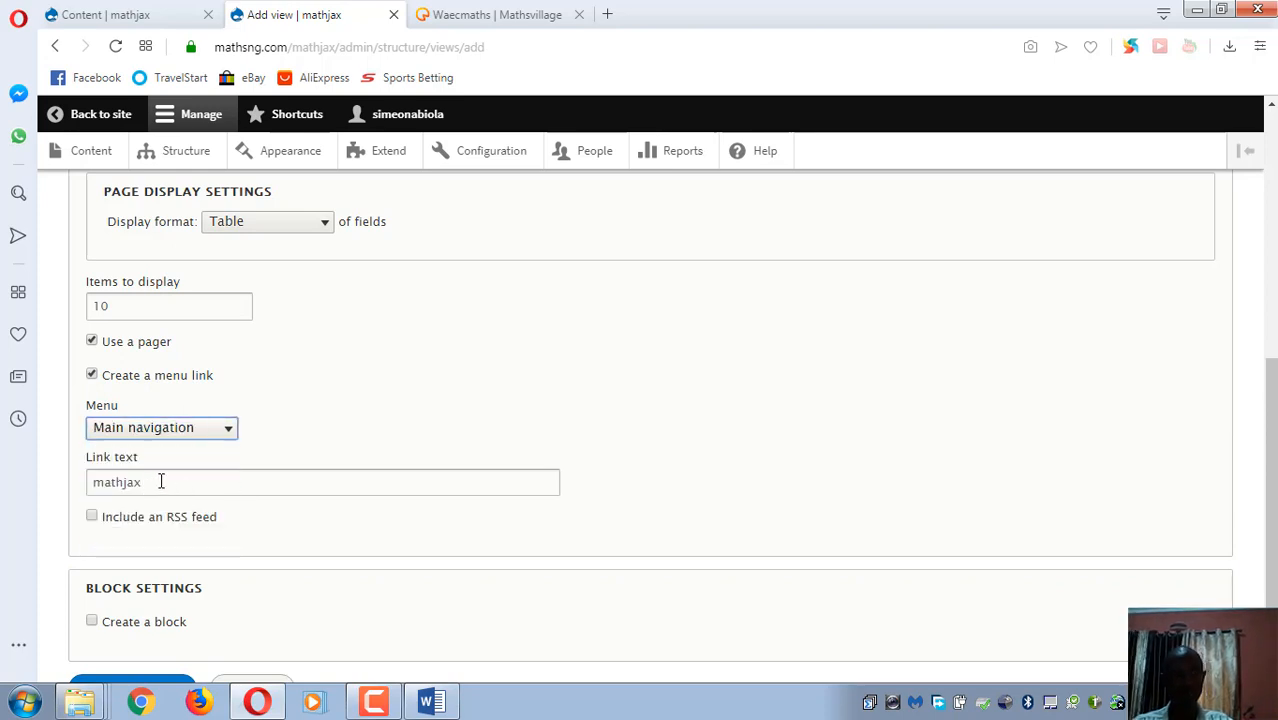
click(160, 482)
scroll(171, 508, down, 2)
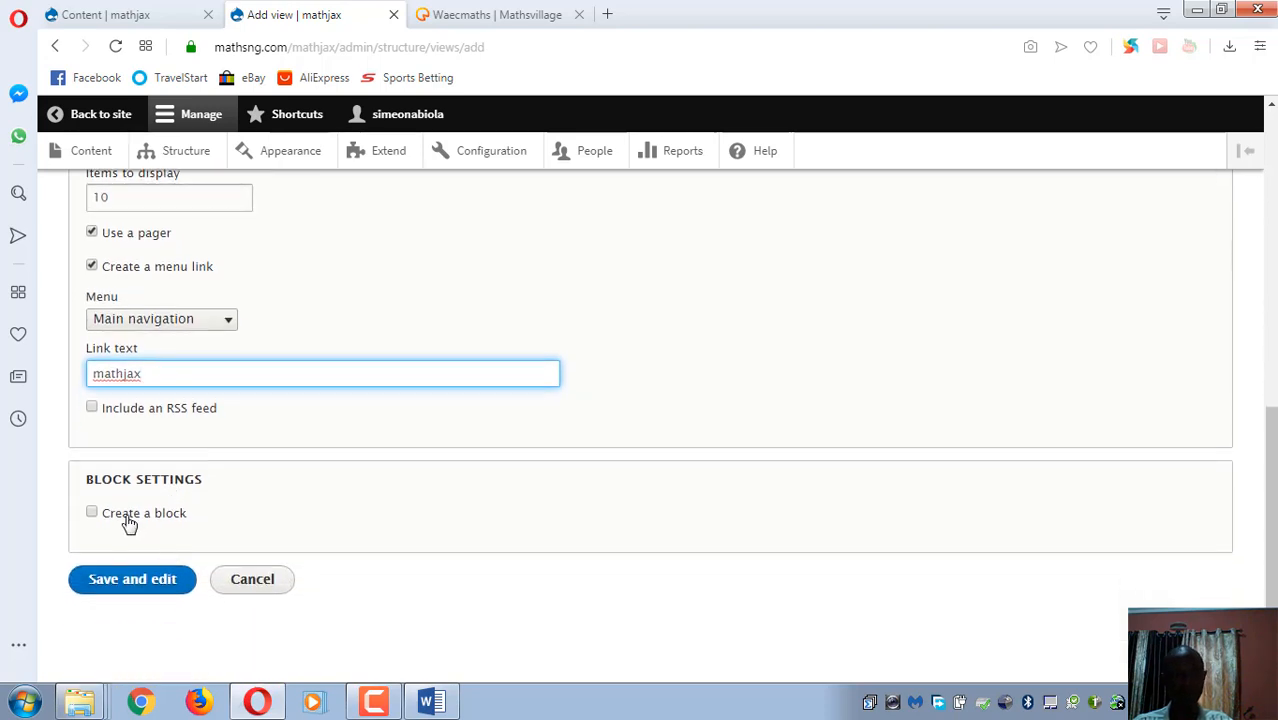
click(127, 587)
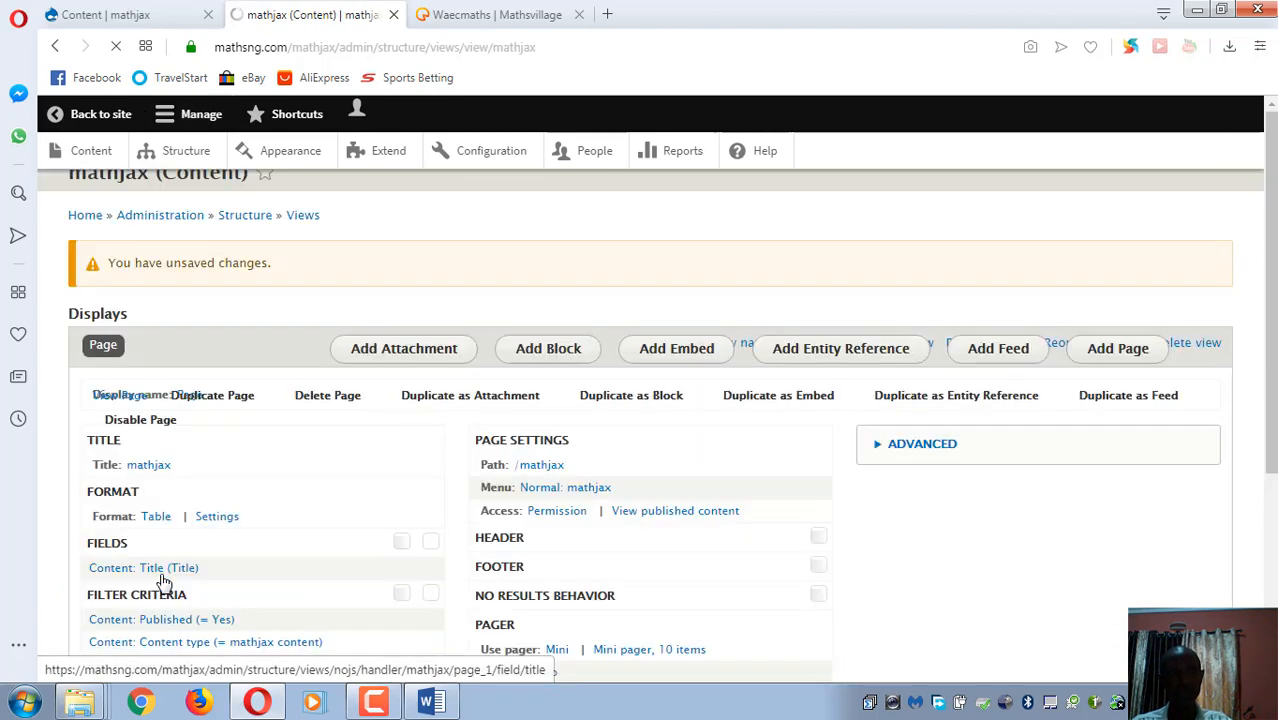
- Start adding a field to the mathjax view and narrow the available fields to the Content category
scroll(399, 371, down, 3)
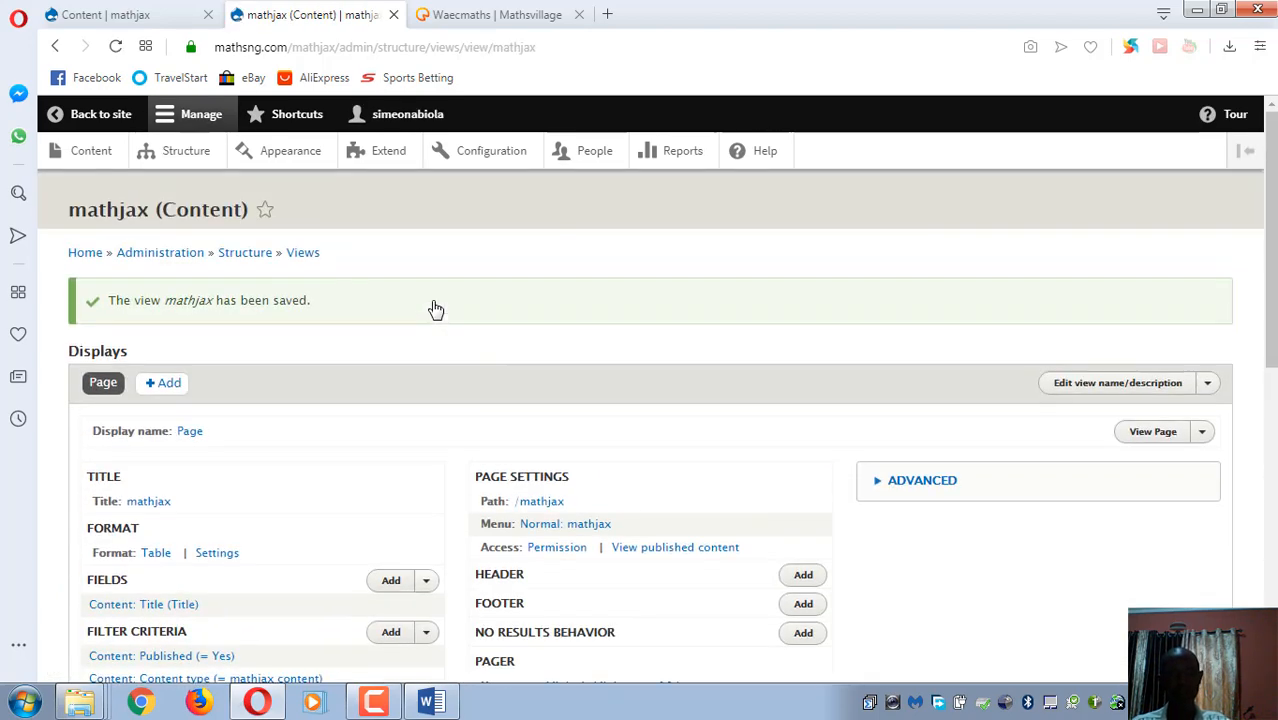
scroll(470, 358, down, 5)
scroll(468, 400, down, 2)
scroll(459, 411, up, 5)
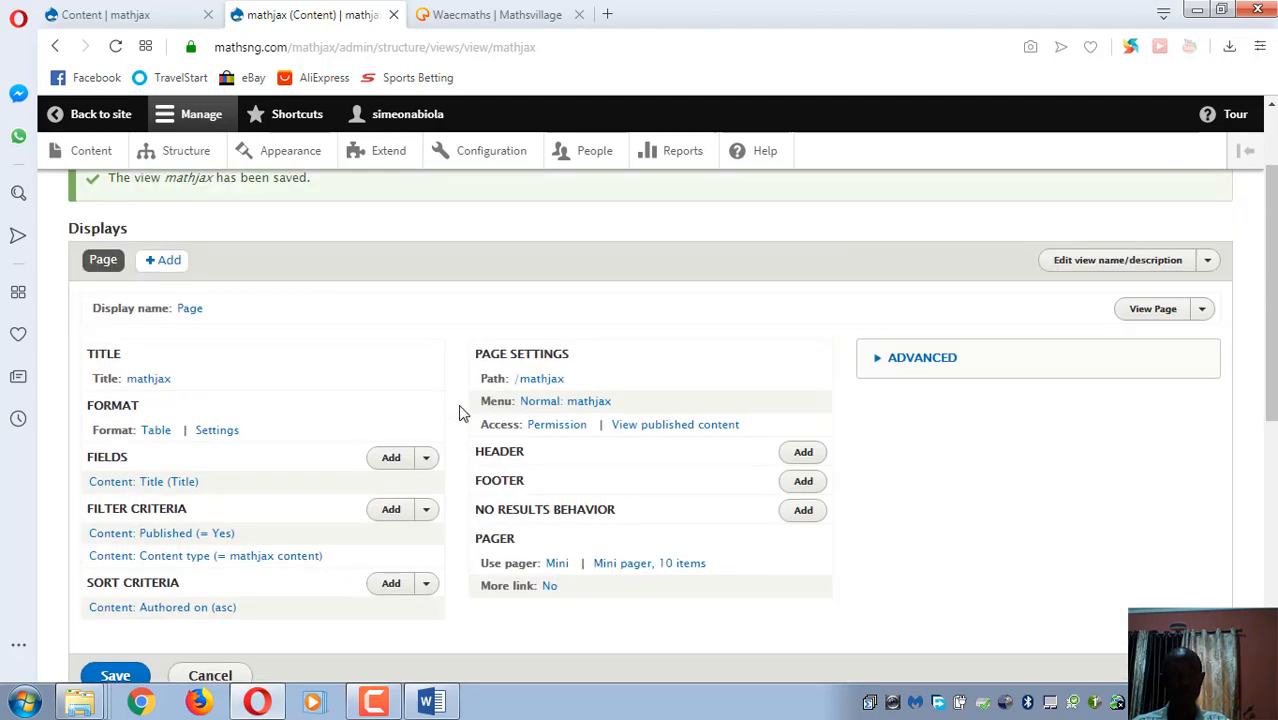
scroll(450, 410, down, 1)
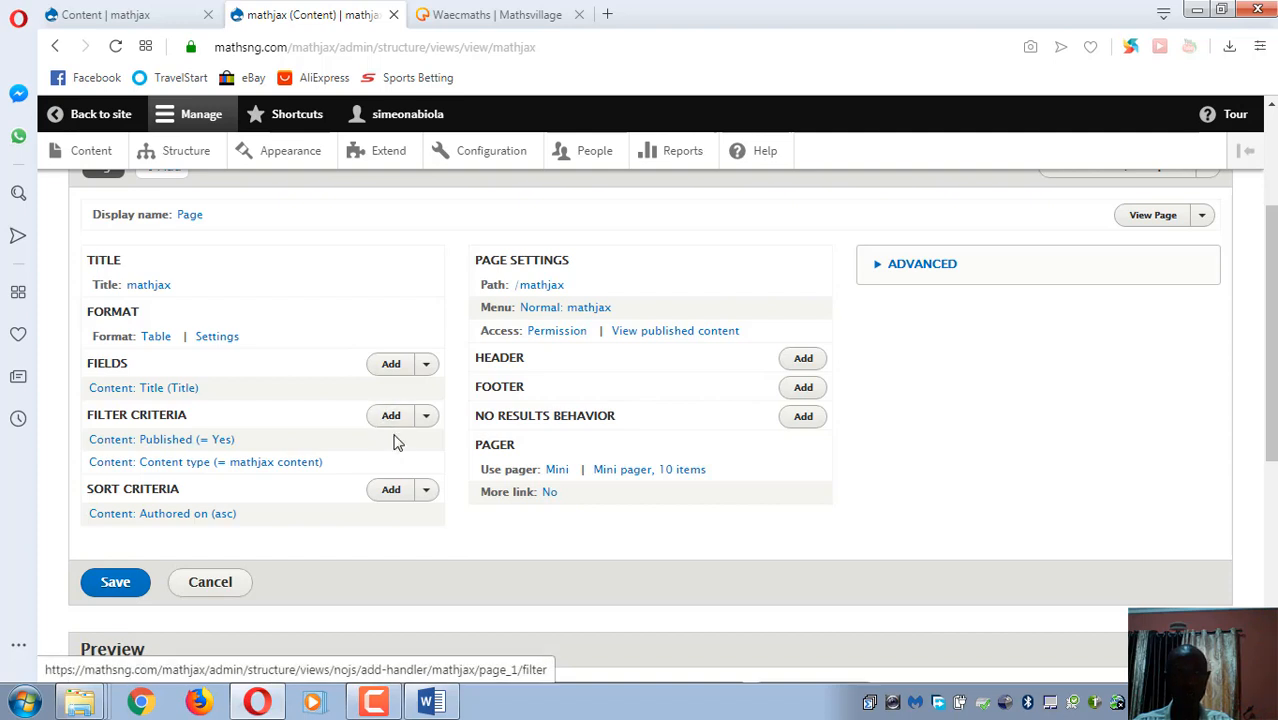
click(389, 366)
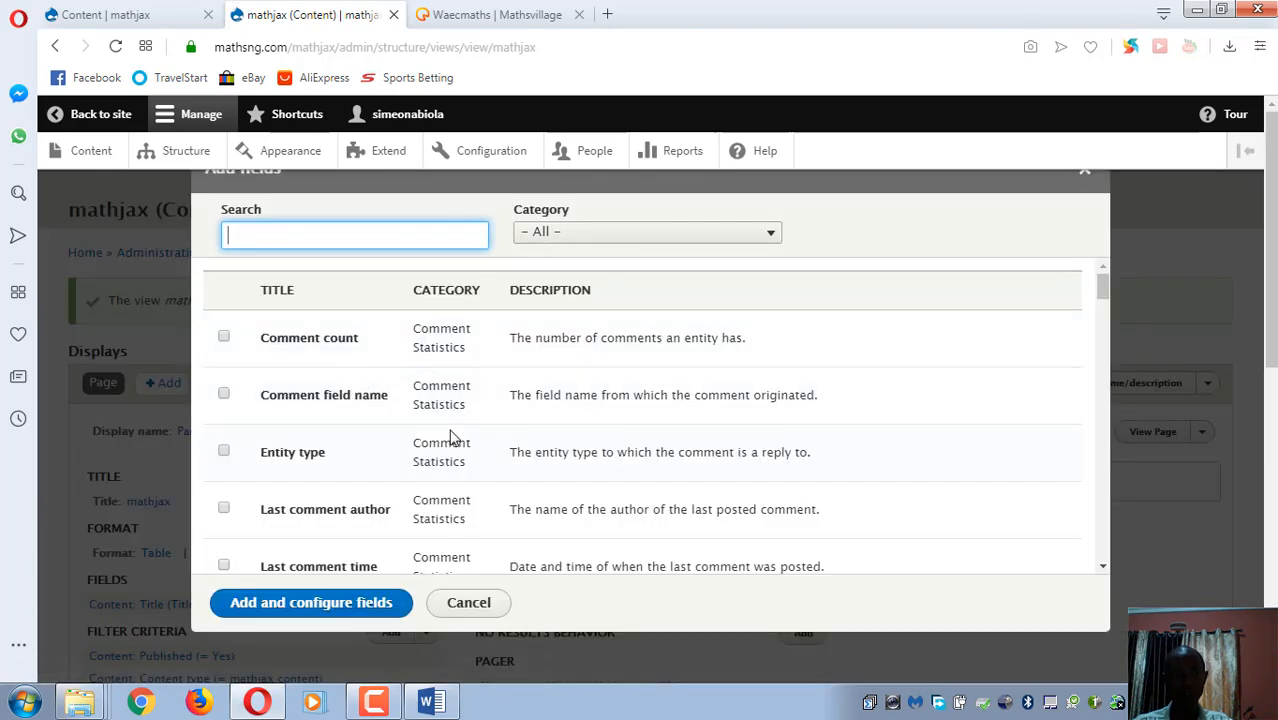
scroll(450, 437, down, 10)
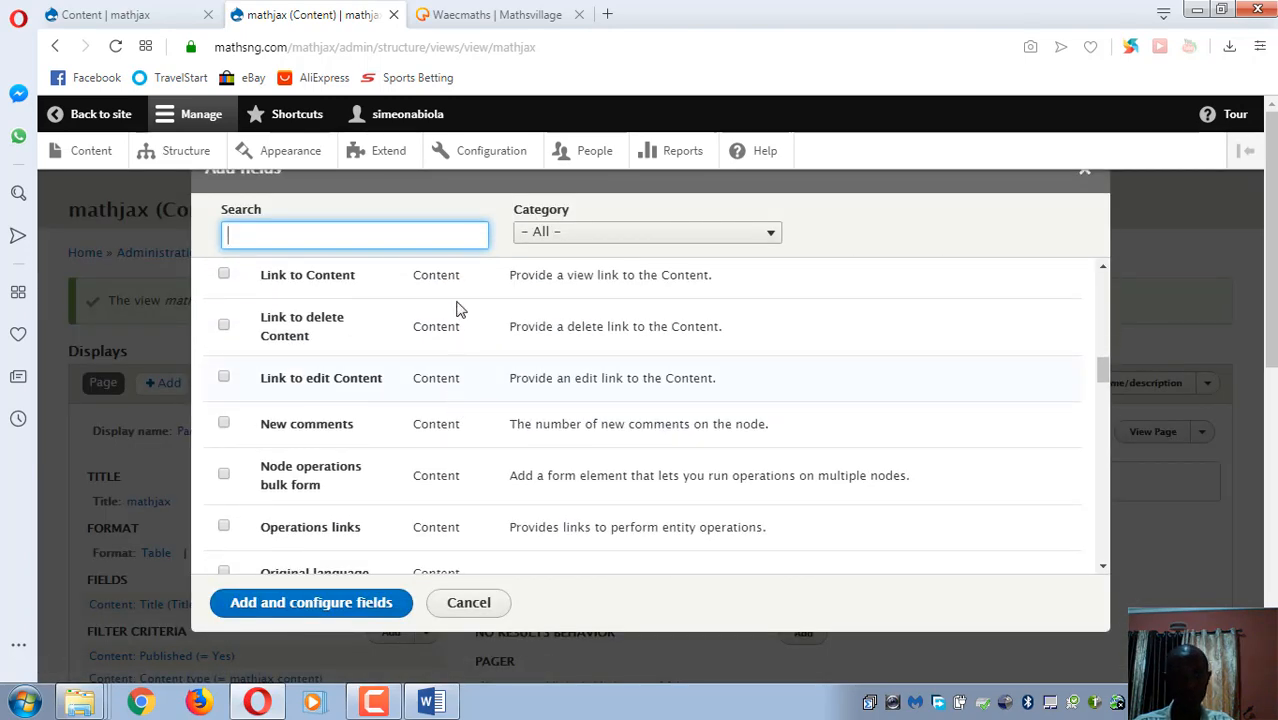
click(567, 232)
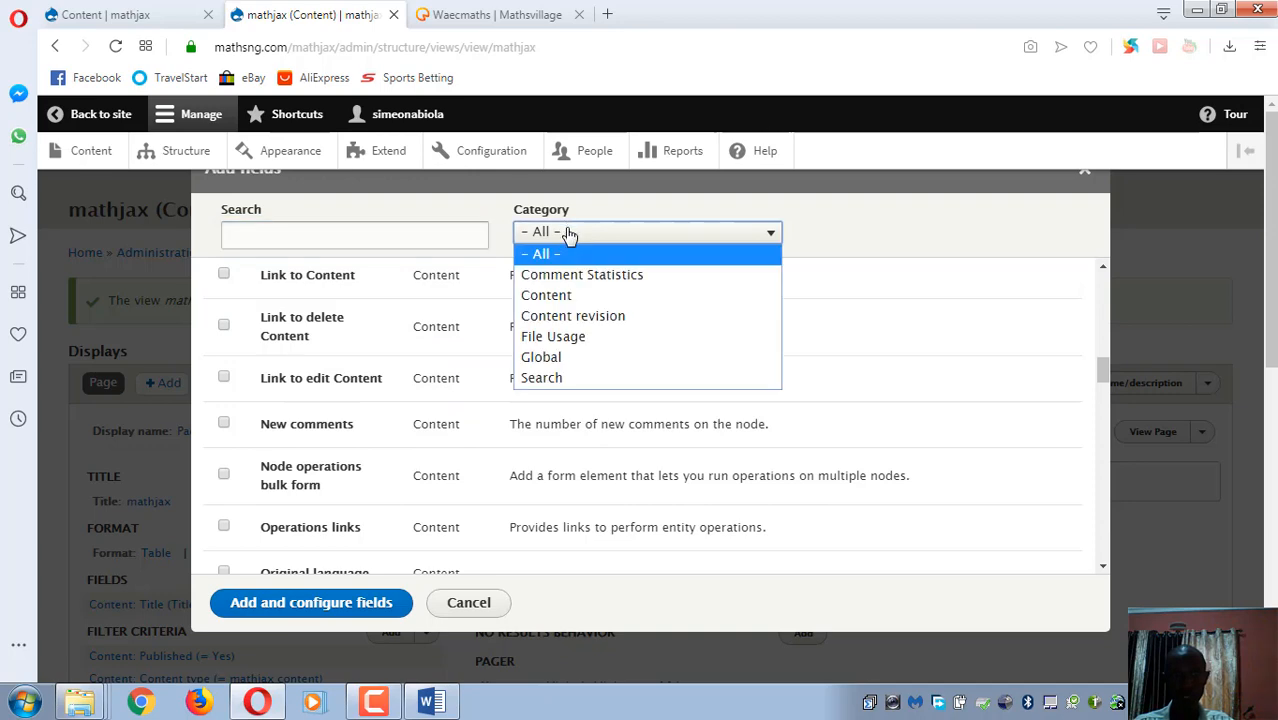
click(560, 296)
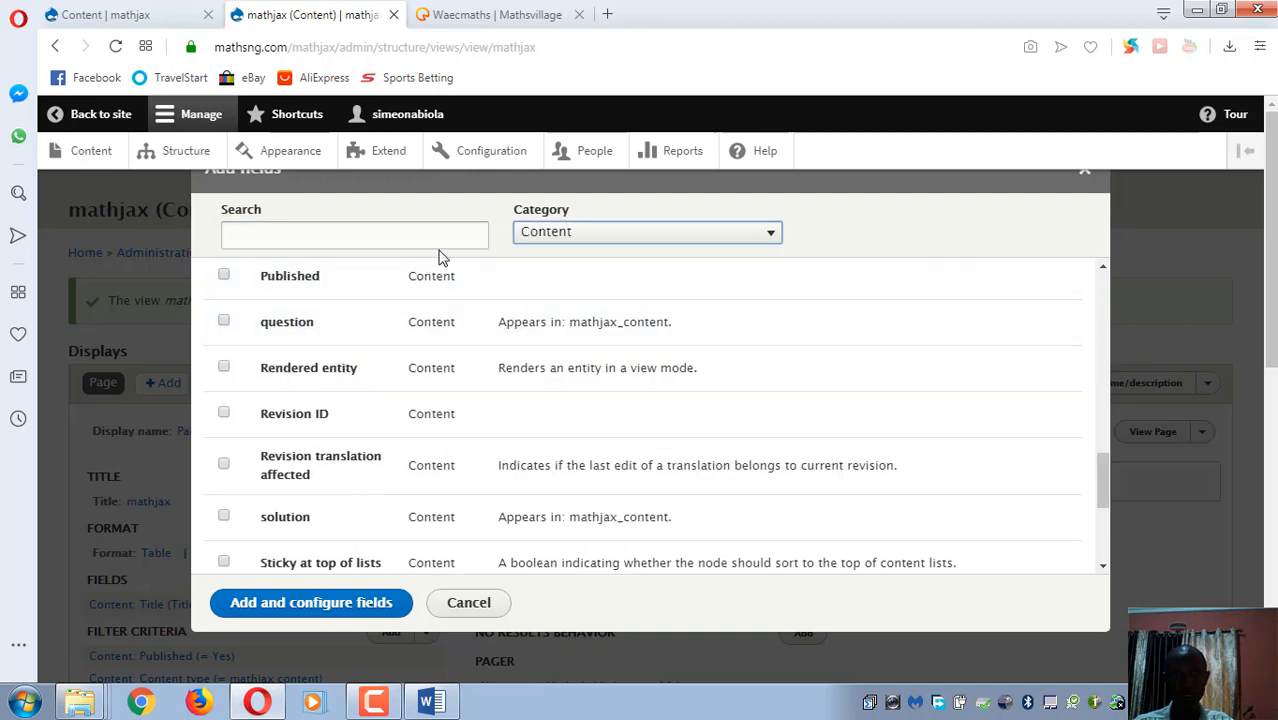
scroll(437, 395, down, 3)
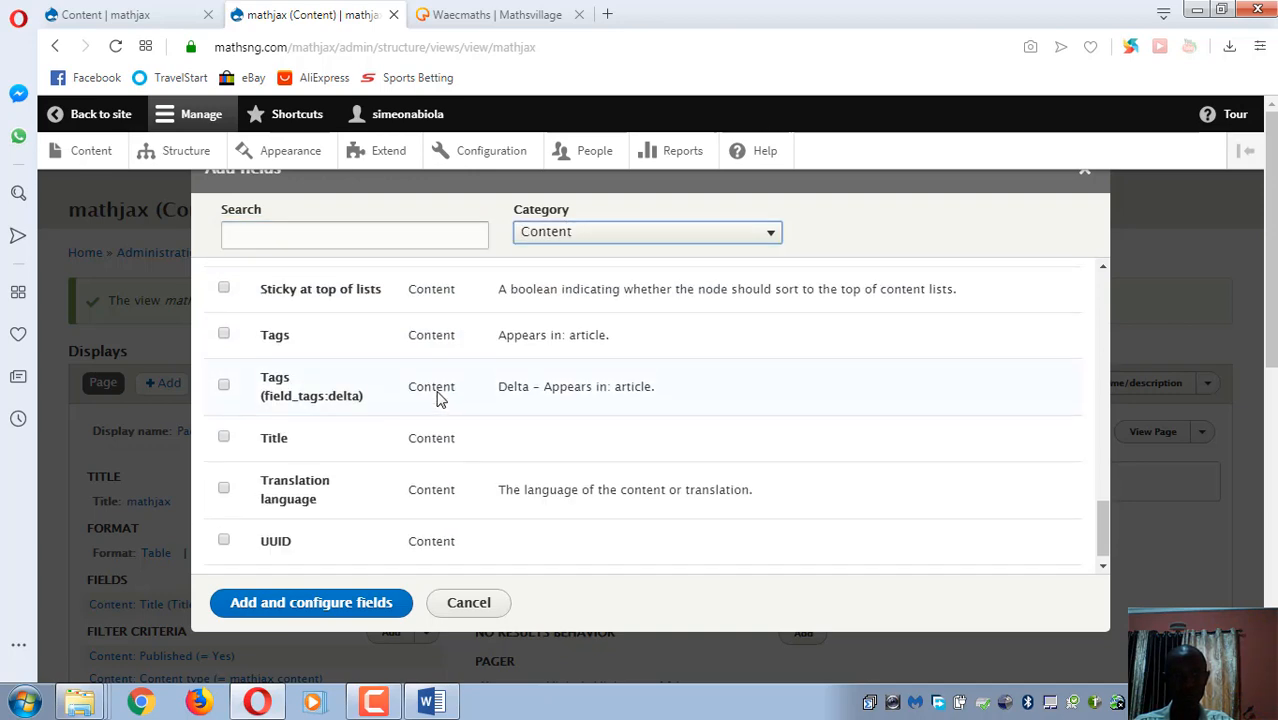
scroll(437, 398, up, 5)
scroll(437, 398, up, 3)
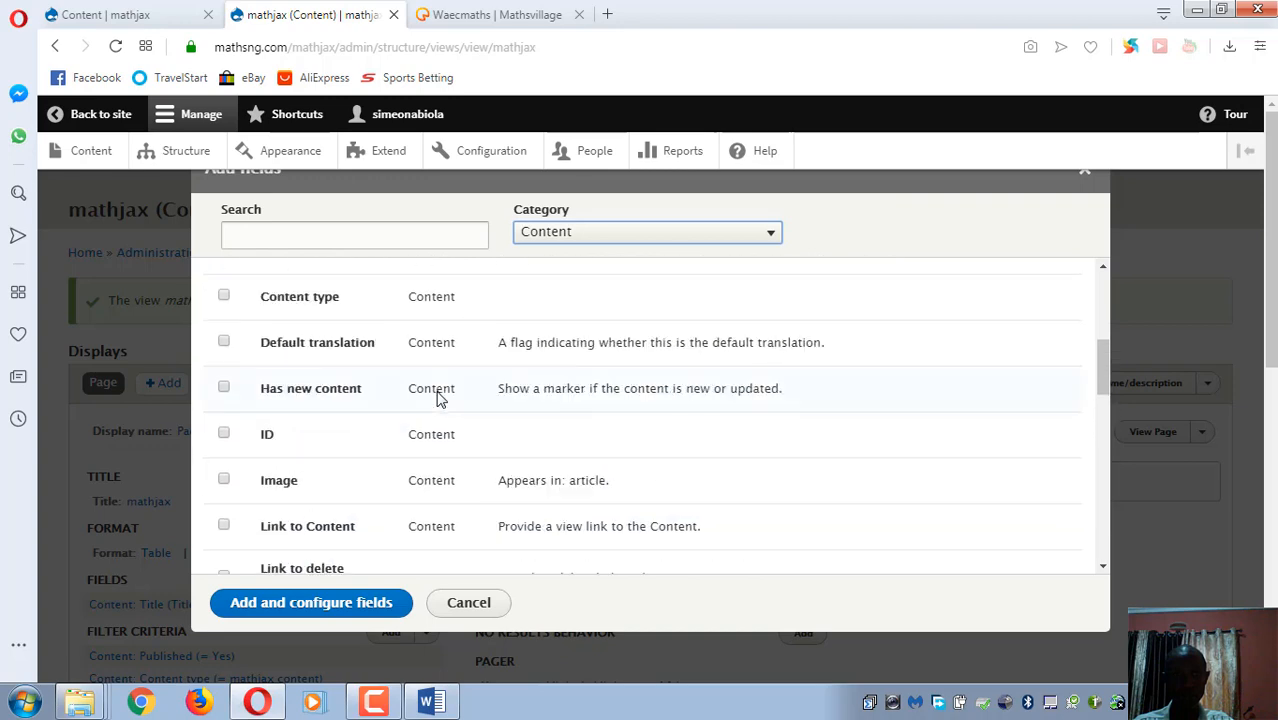
- Add the Content type field to the view, keeping its default label and formatter
click(224, 297)
scroll(350, 358, down, 3)
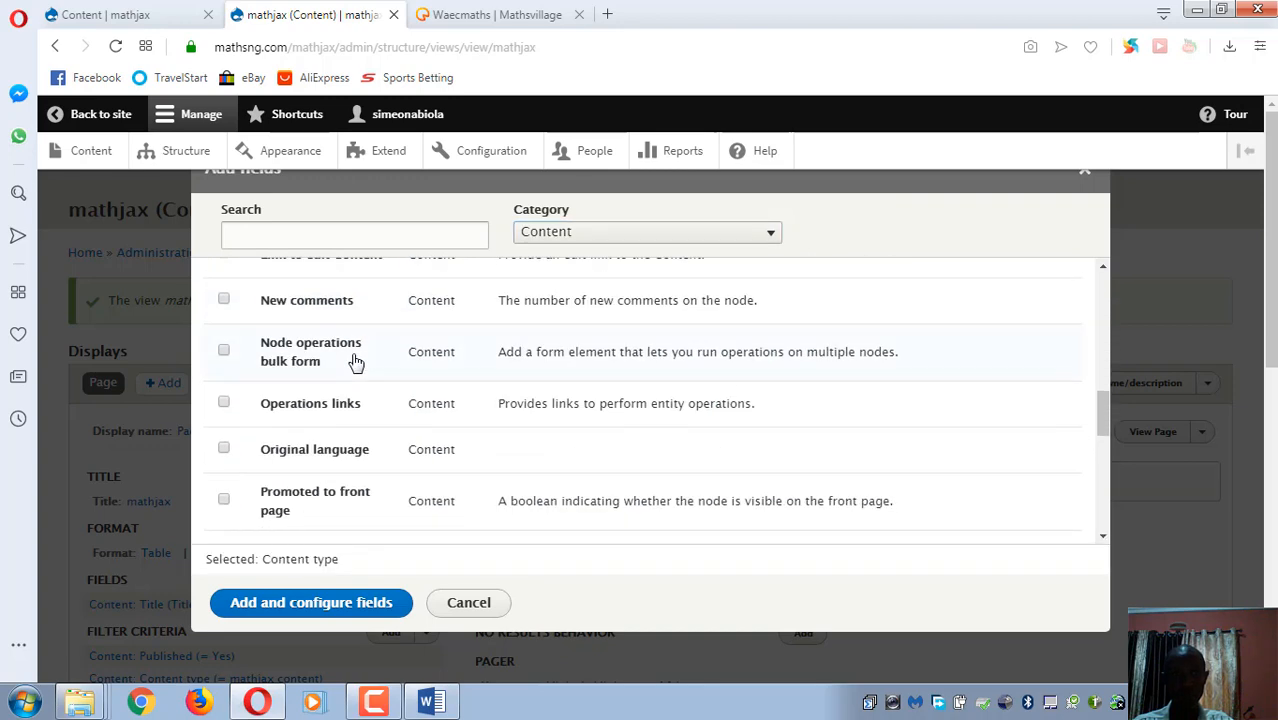
scroll(355, 362, down, 10)
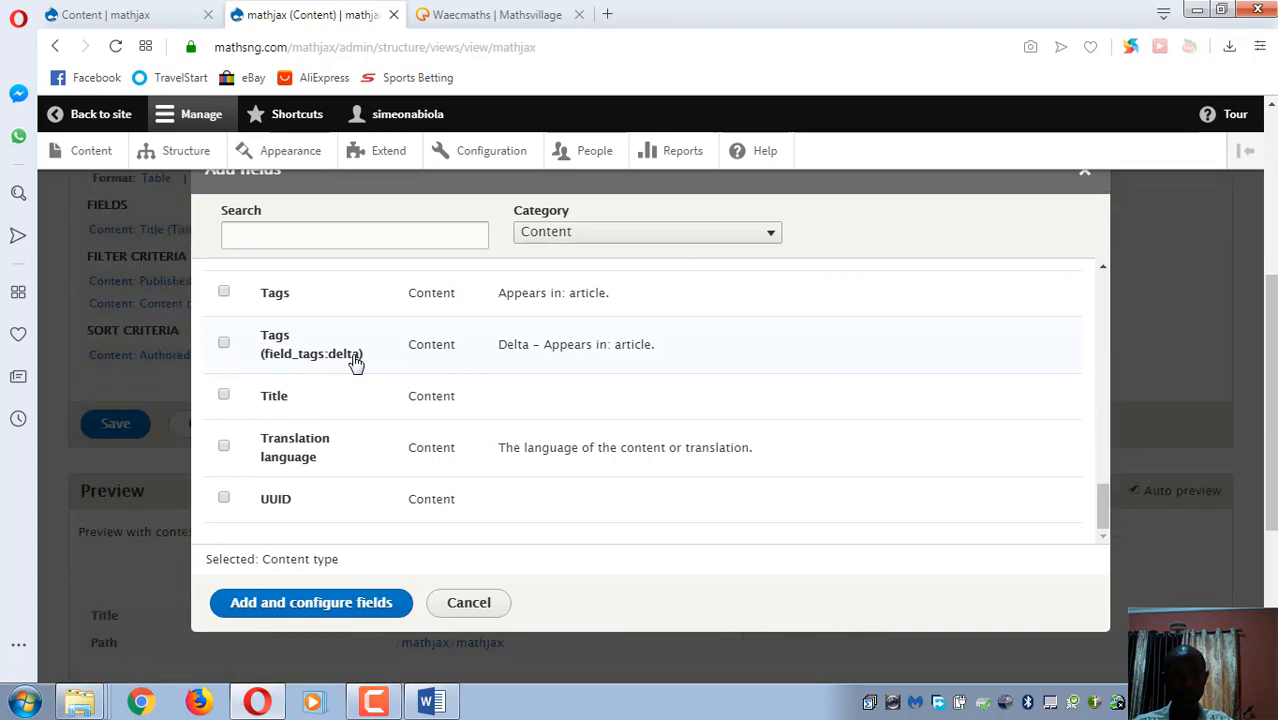
click(308, 604)
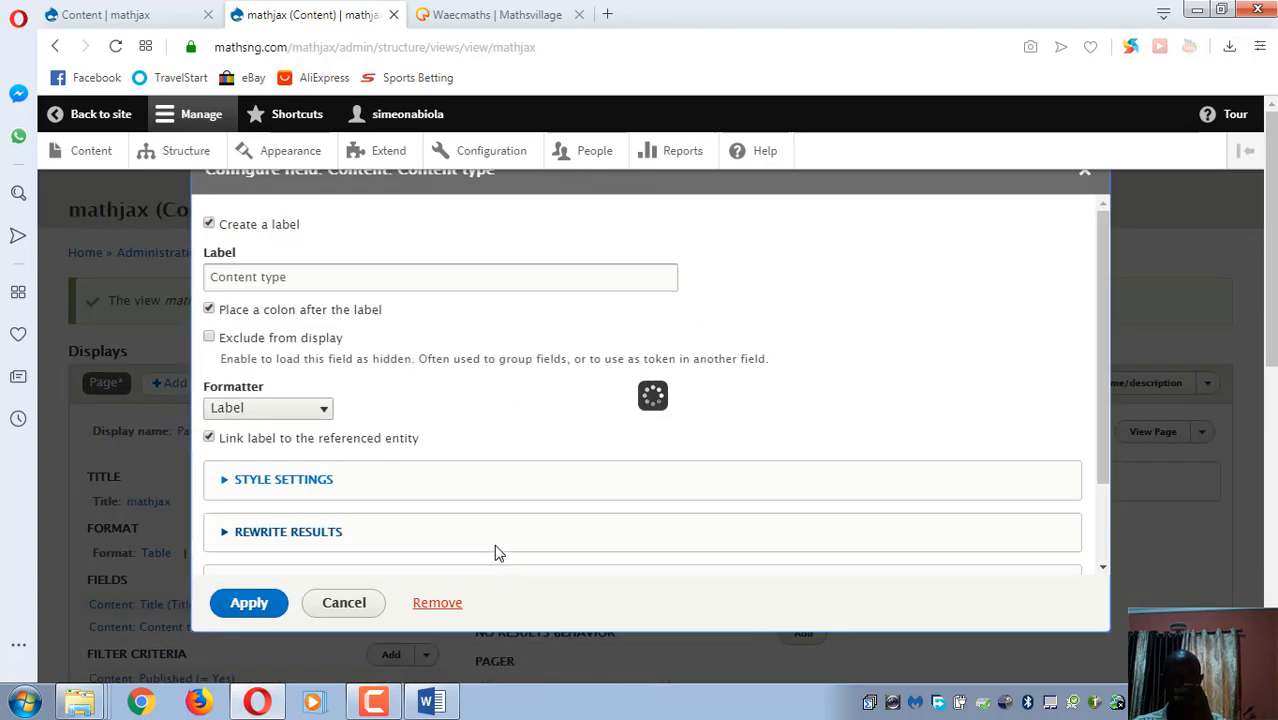
scroll(424, 444, down, 2)
scroll(424, 444, up, 2)
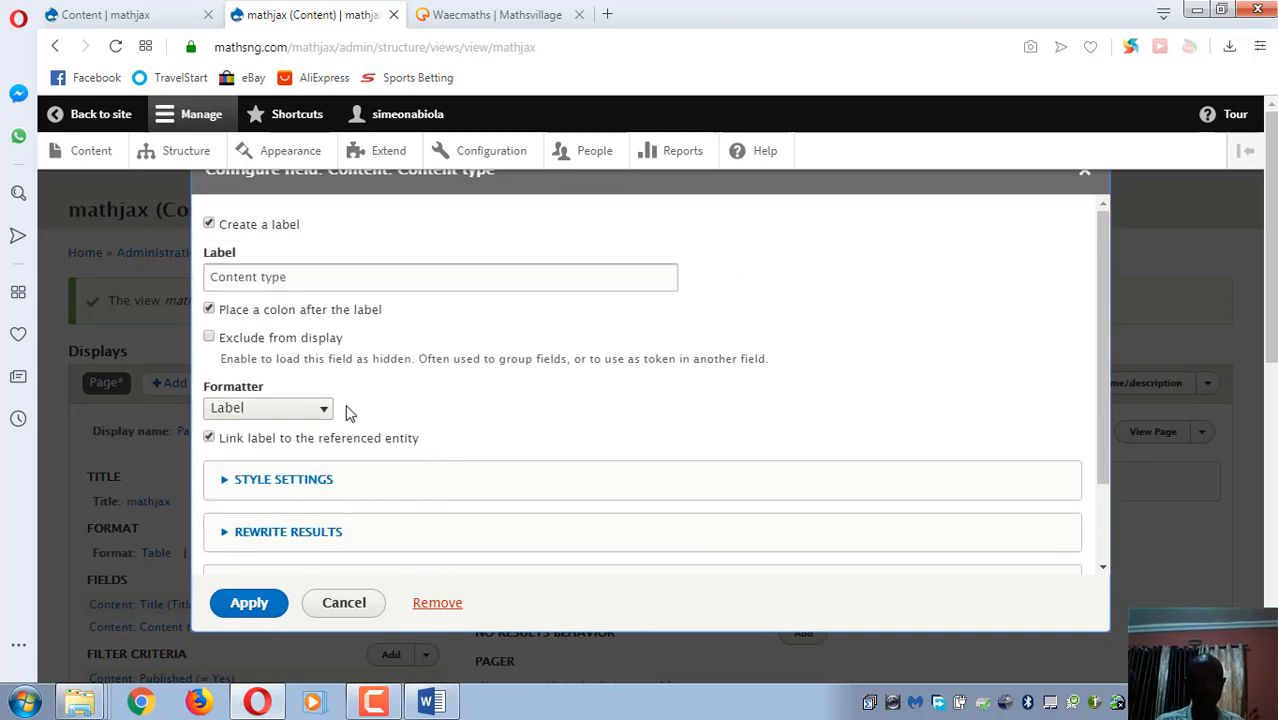
click(250, 603)
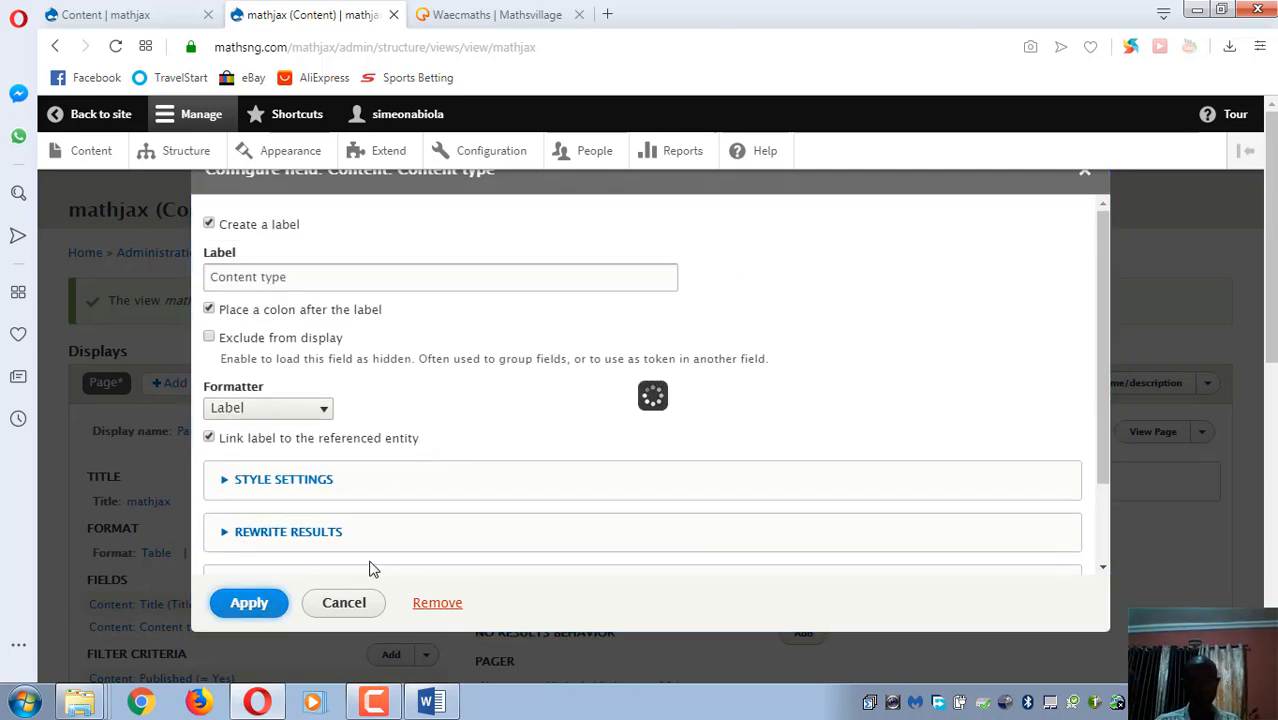
- Examine the view's preview table together with its fields, filters and page settings
scroll(337, 533, down, 4)
scroll(312, 510, down, 4)
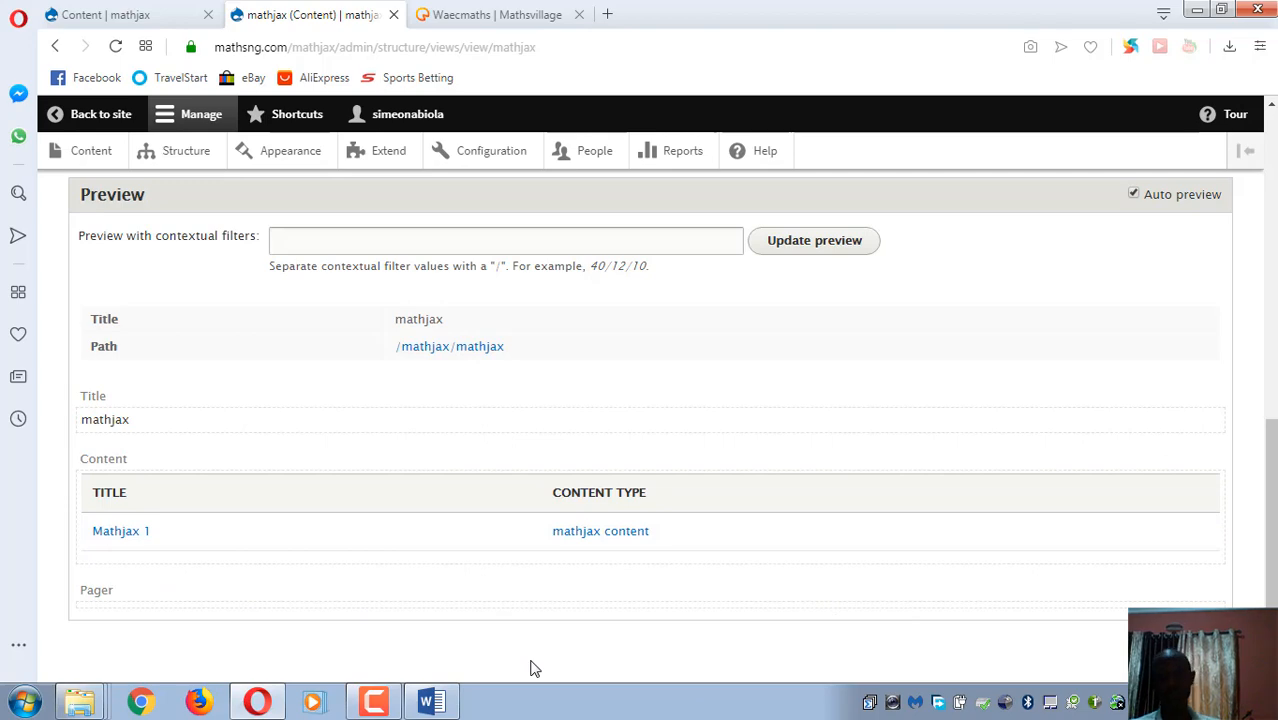
scroll(940, 430, up, 3)
scroll(907, 422, down, 3)
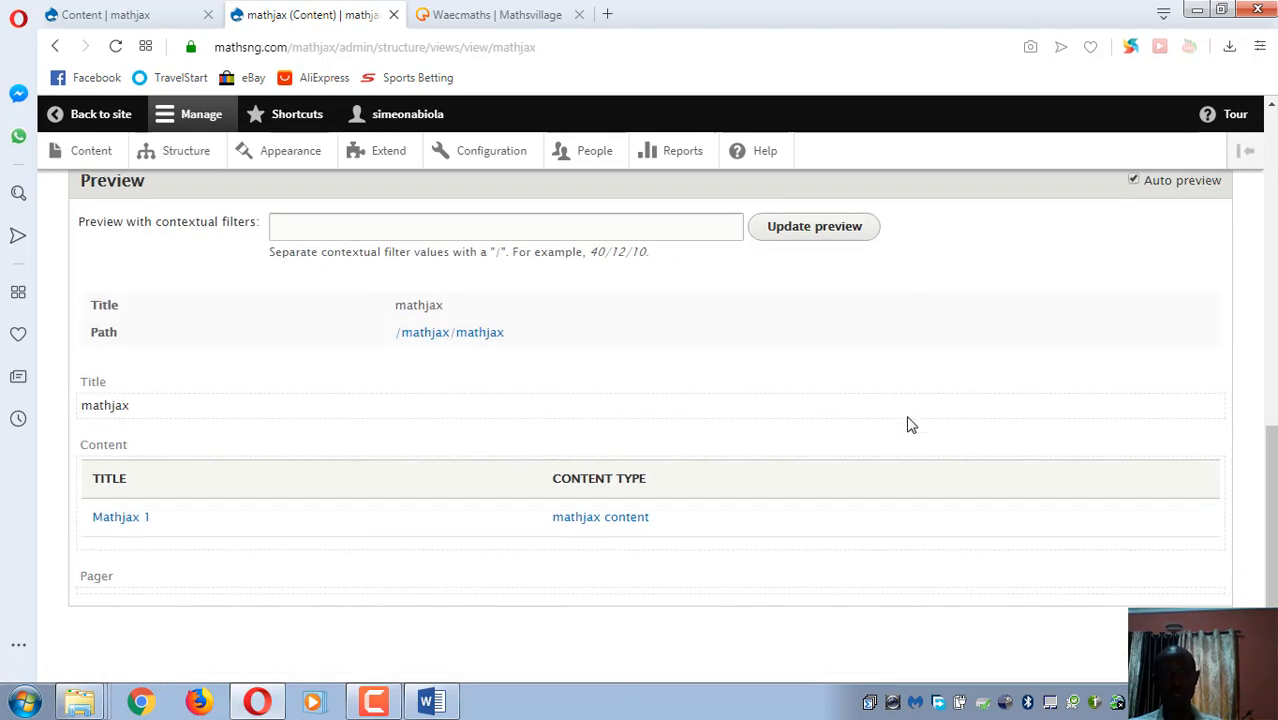
scroll(913, 345, up, 7)
scroll(920, 354, down, 3)
scroll(919, 360, up, 4)
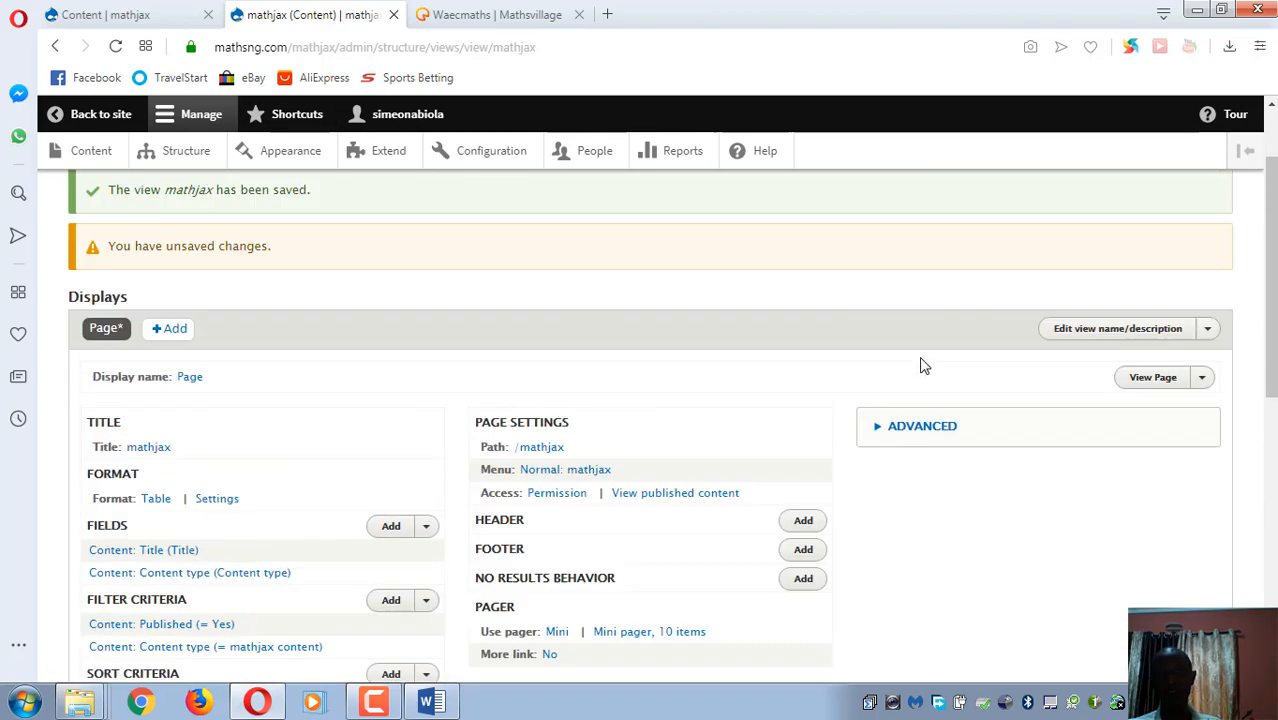
scroll(478, 210, down, 10)
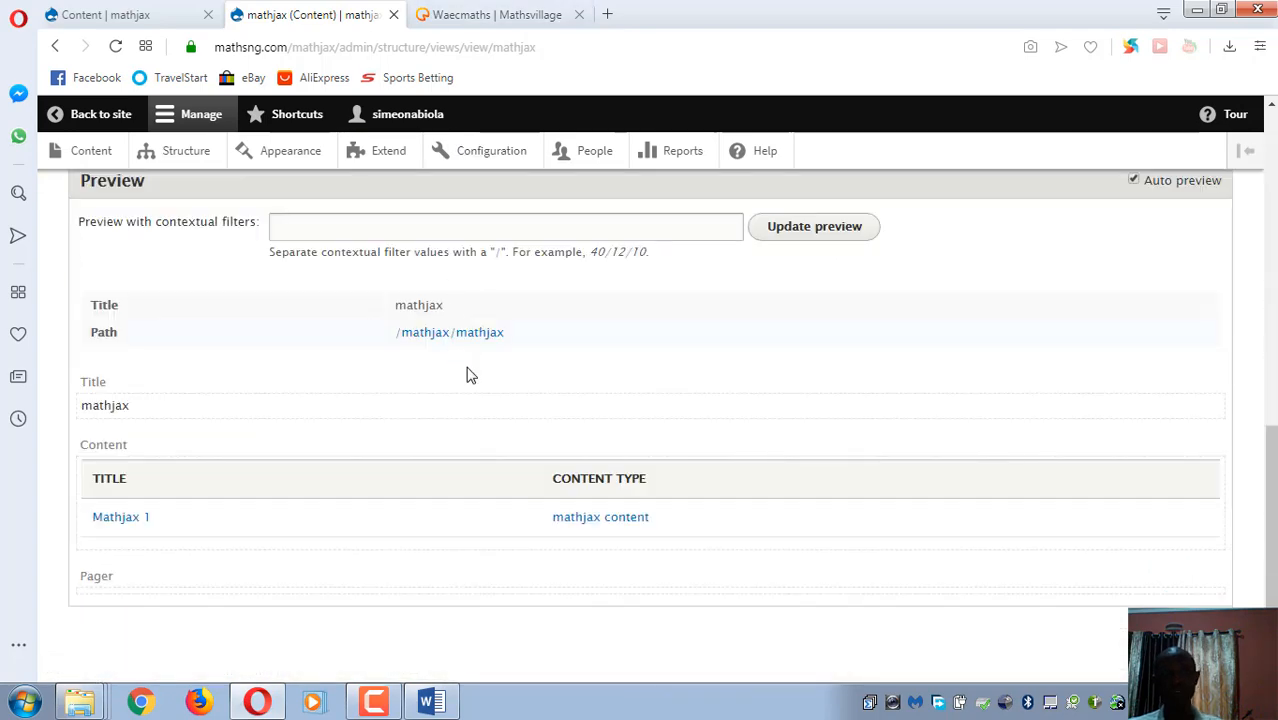
- Open the view's page in a new browser tab and open the Mathjax 1 item from its table
right_click(465, 333)
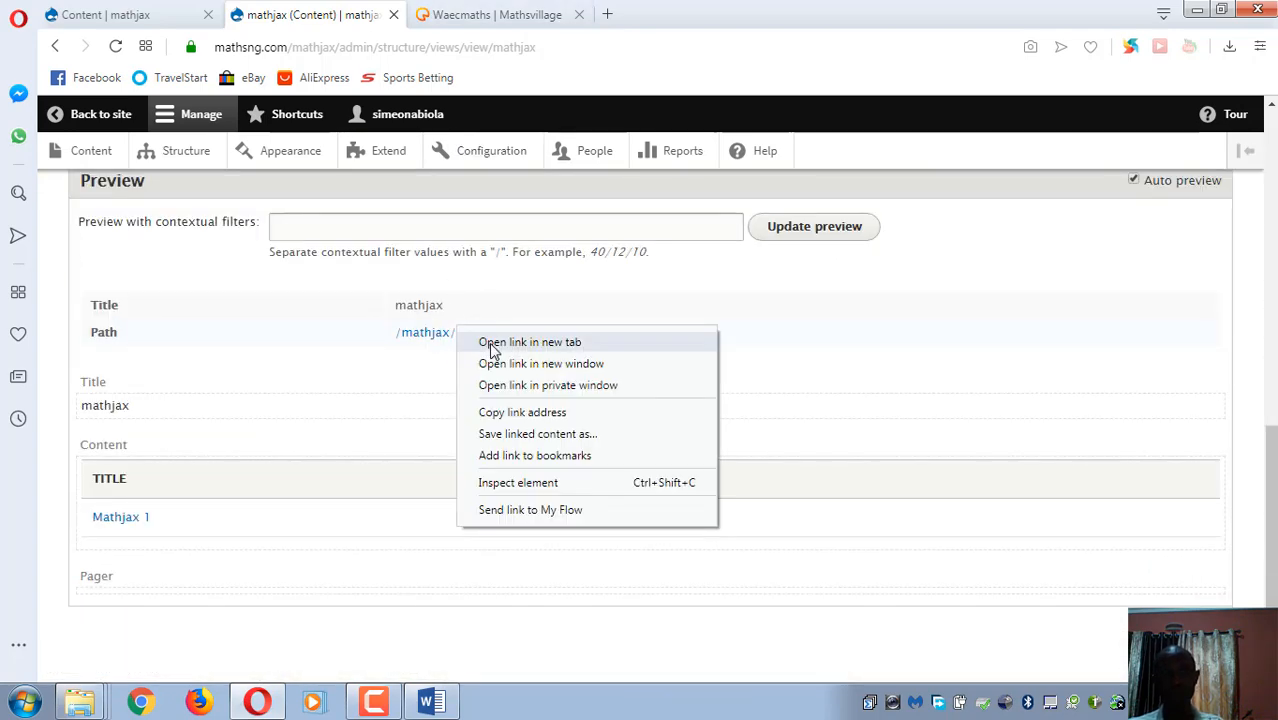
click(498, 340)
click(472, 18)
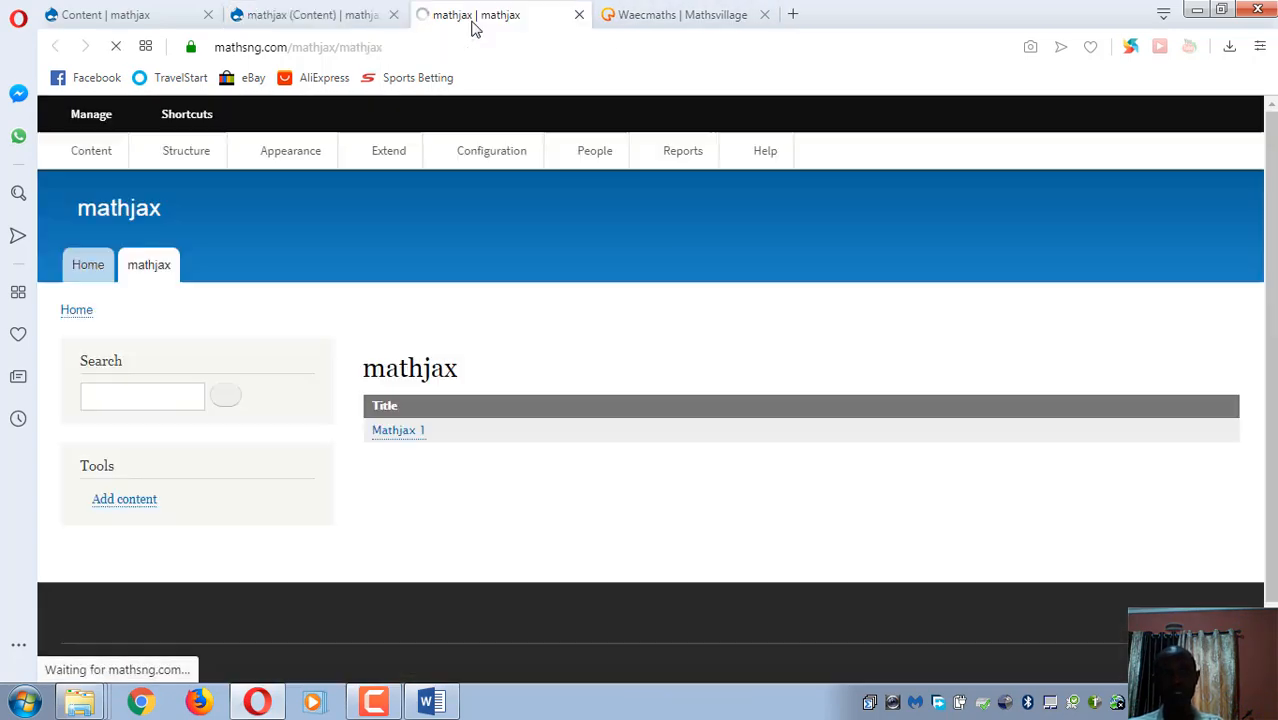
scroll(445, 433, down, 1)
click(389, 386)
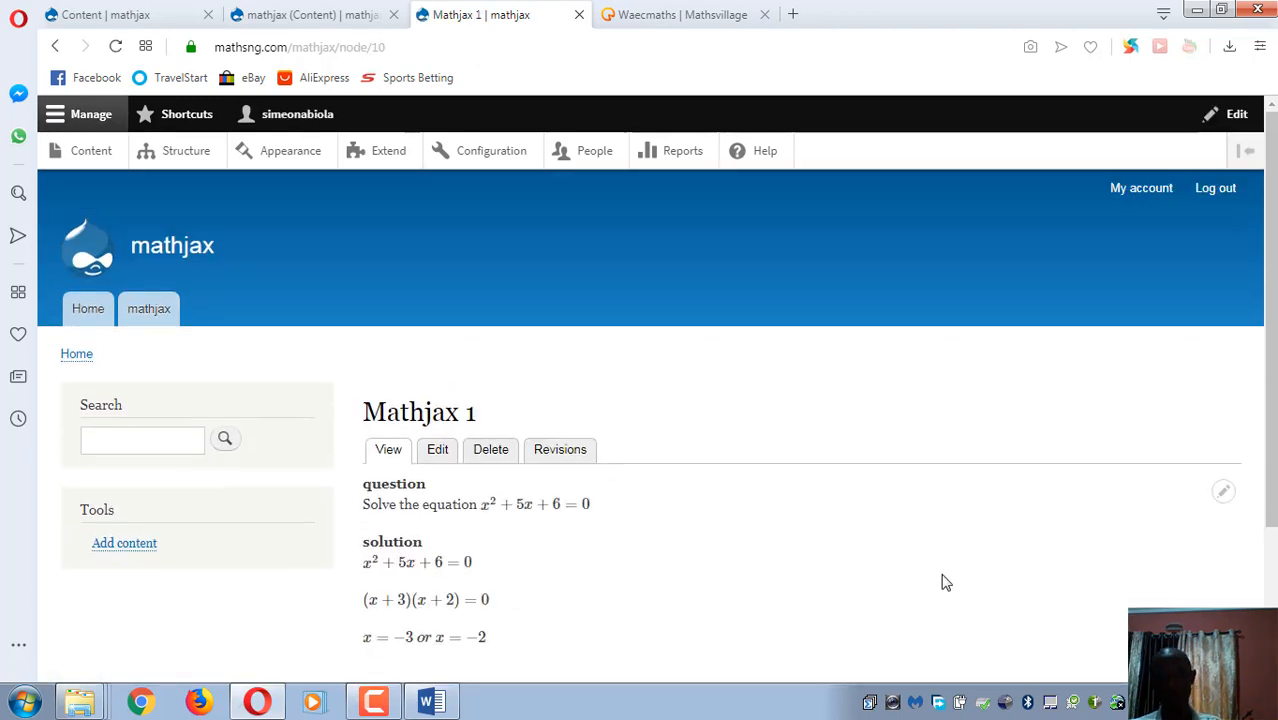
- Review the rendered Mathjax 1 page, the mathjax view's preview table and the site's content list across the open tabs
click(290, 25)
click(485, 18)
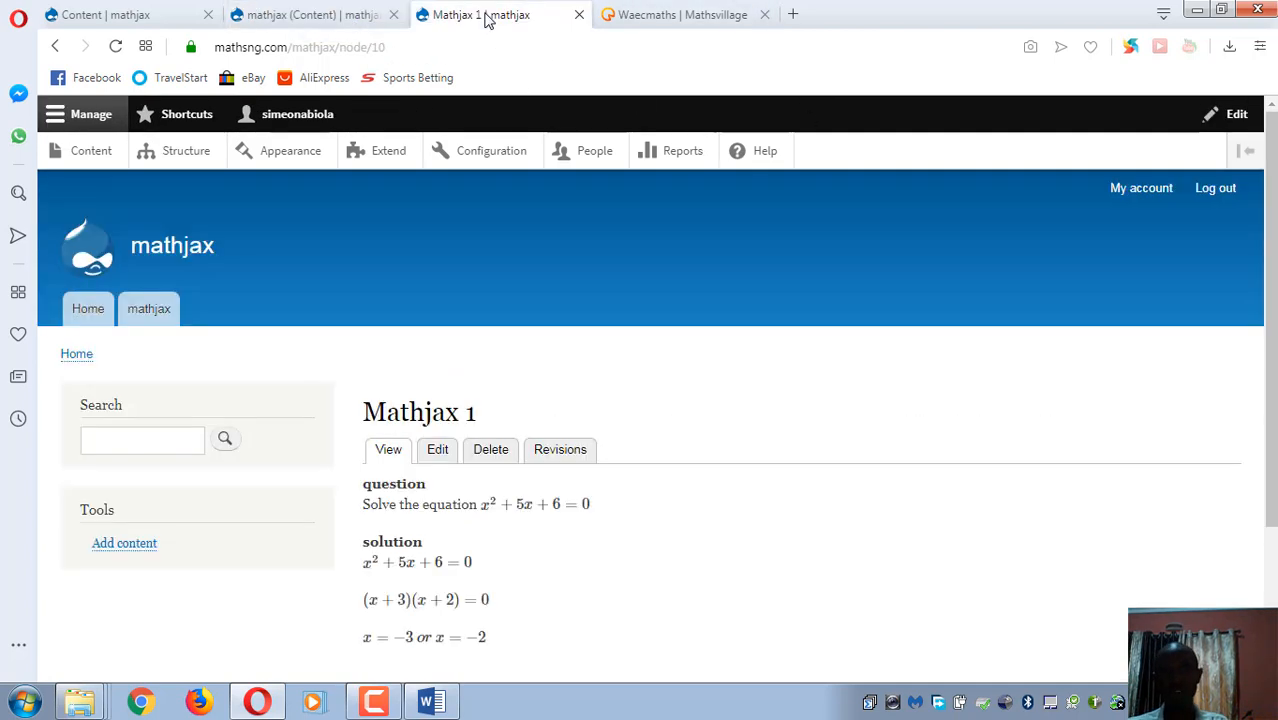
scroll(558, 468, down, 3)
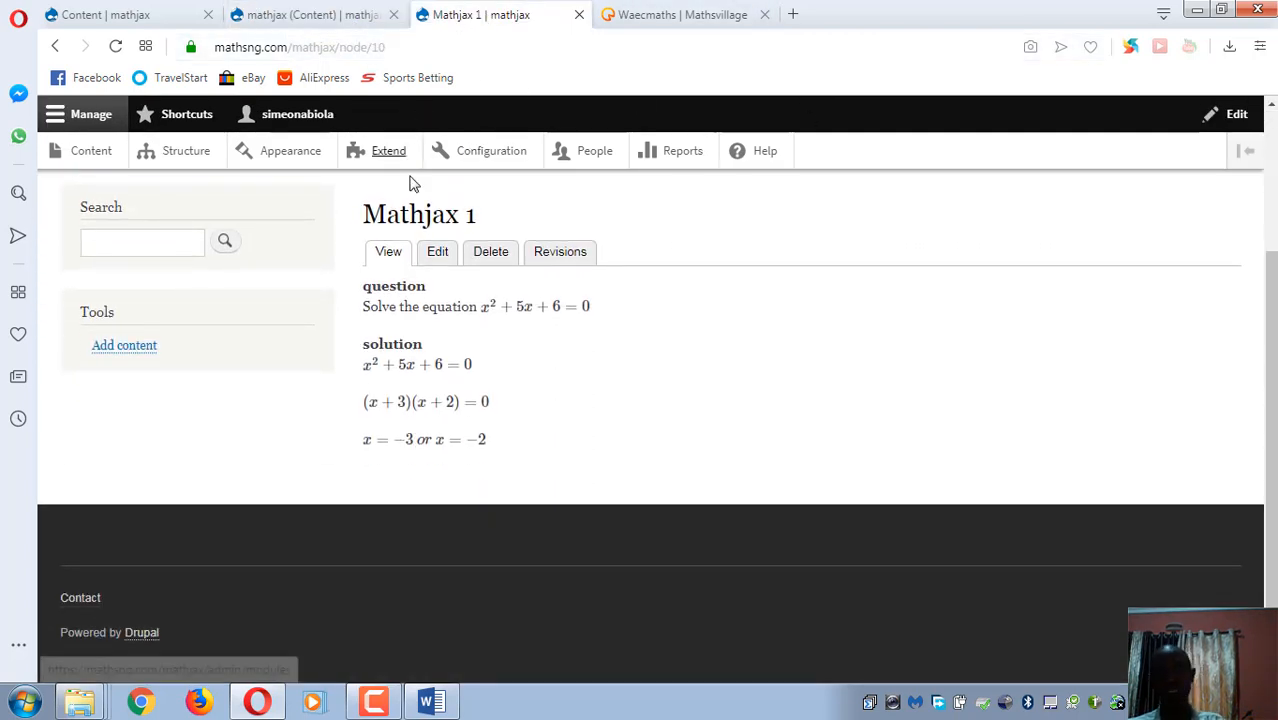
click(330, 15)
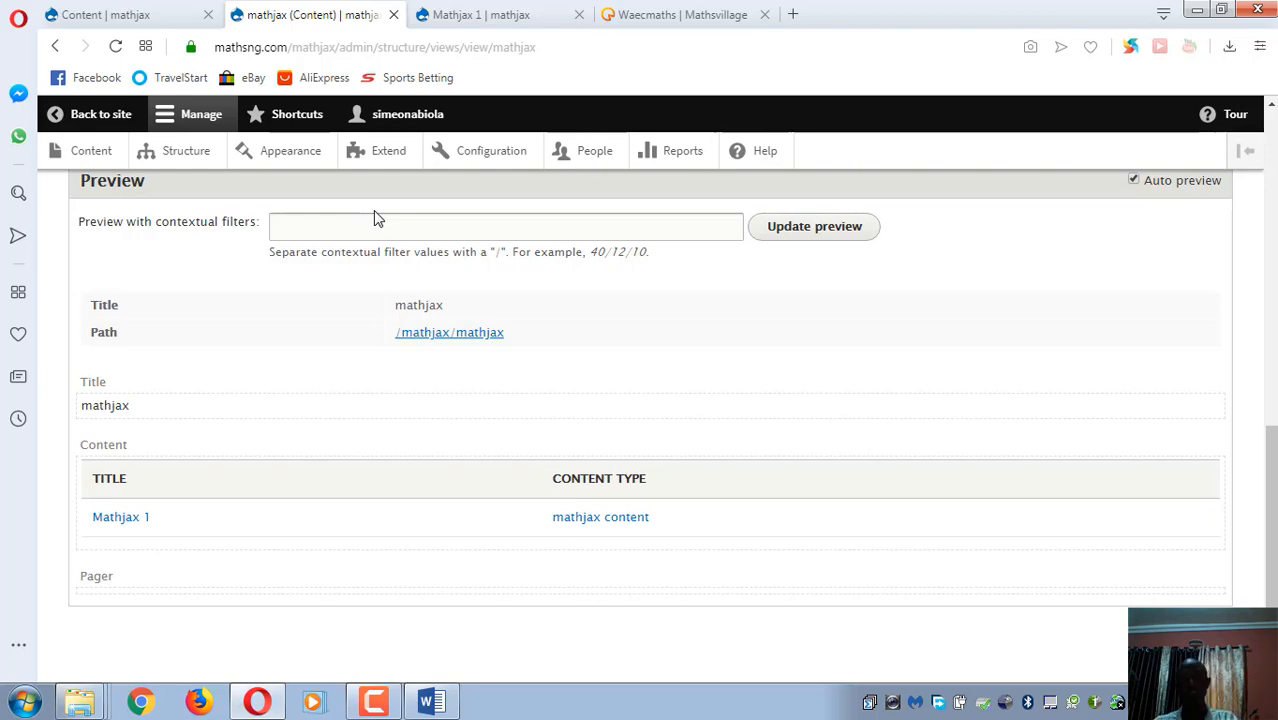
click(447, 10)
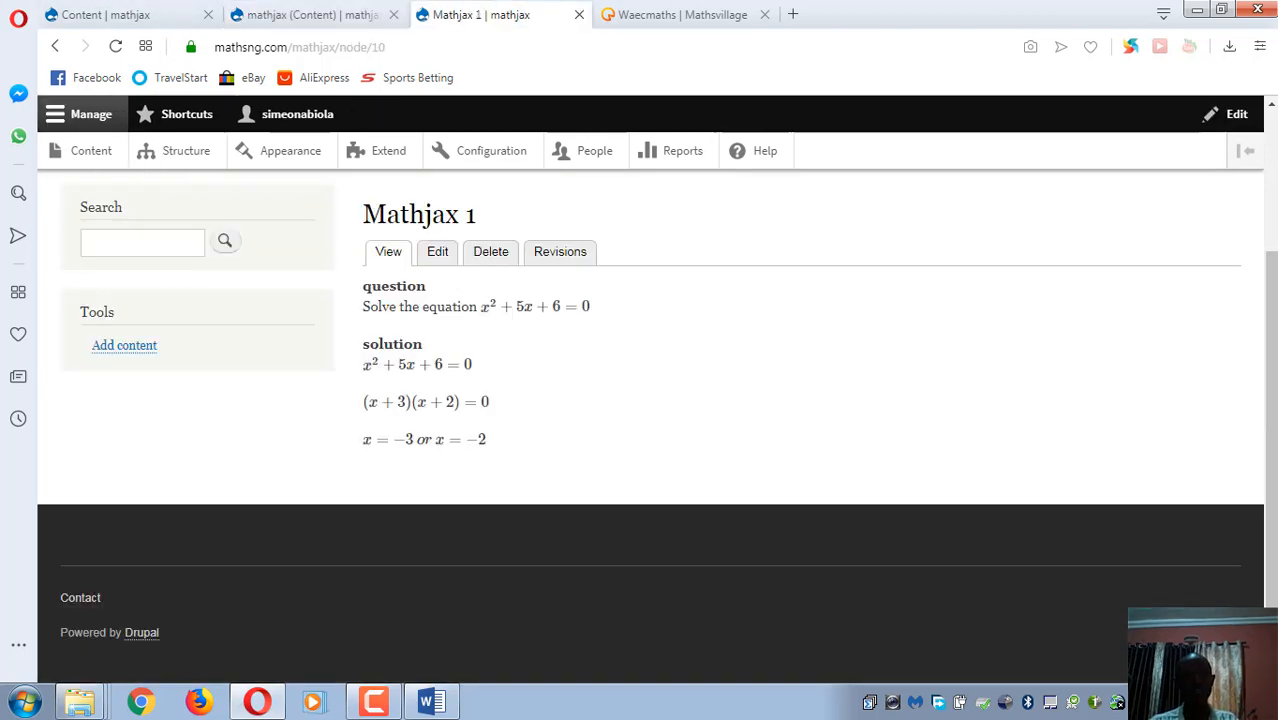
click(95, 15)
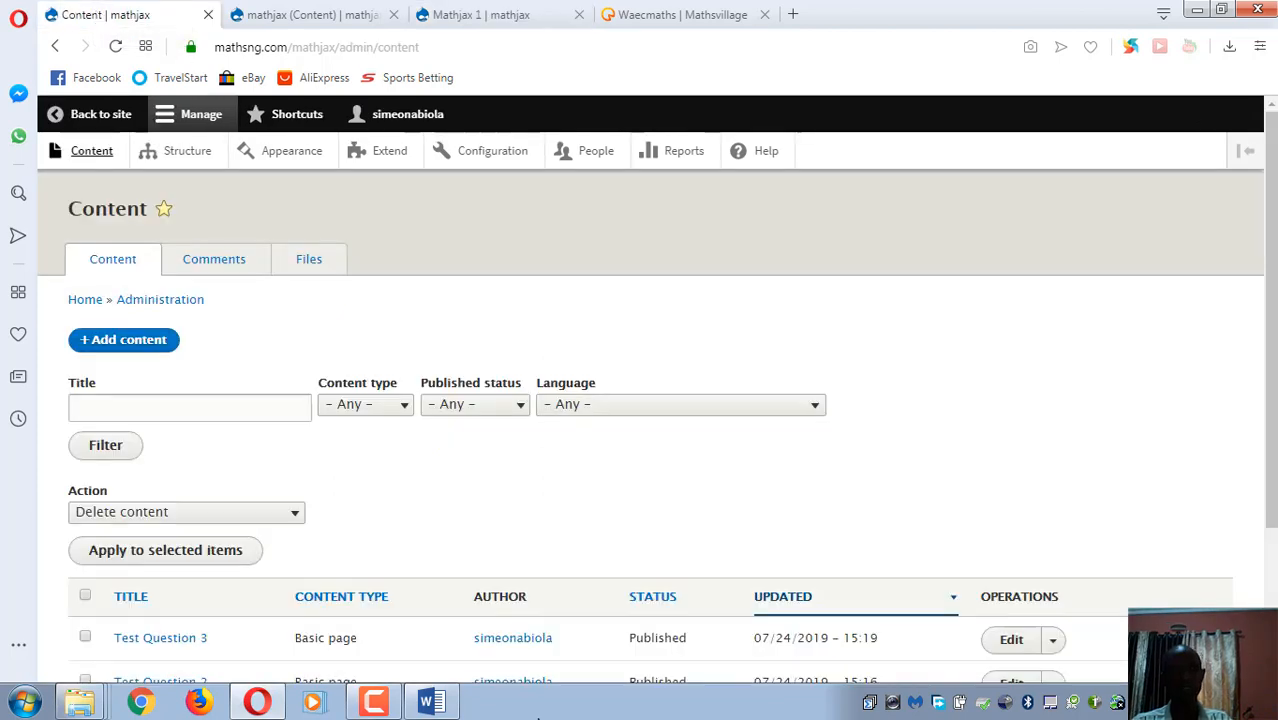
scroll(351, 559, down, 2)
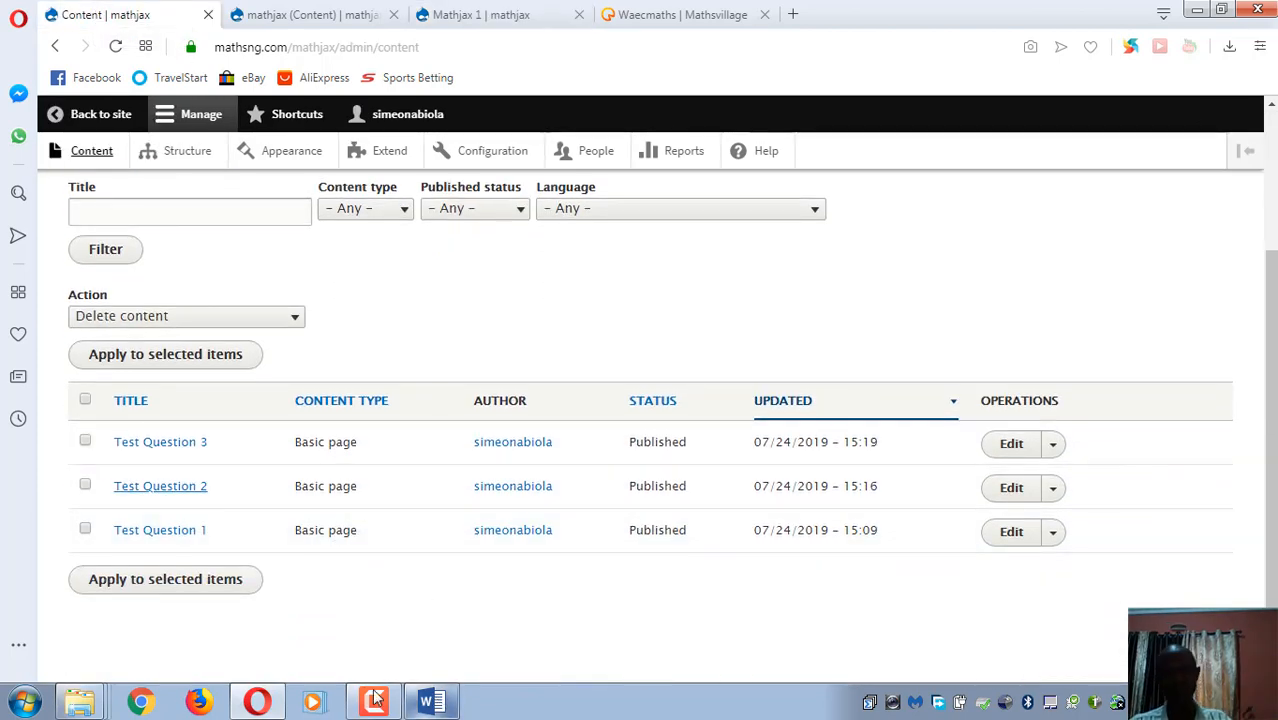
click(437, 700)
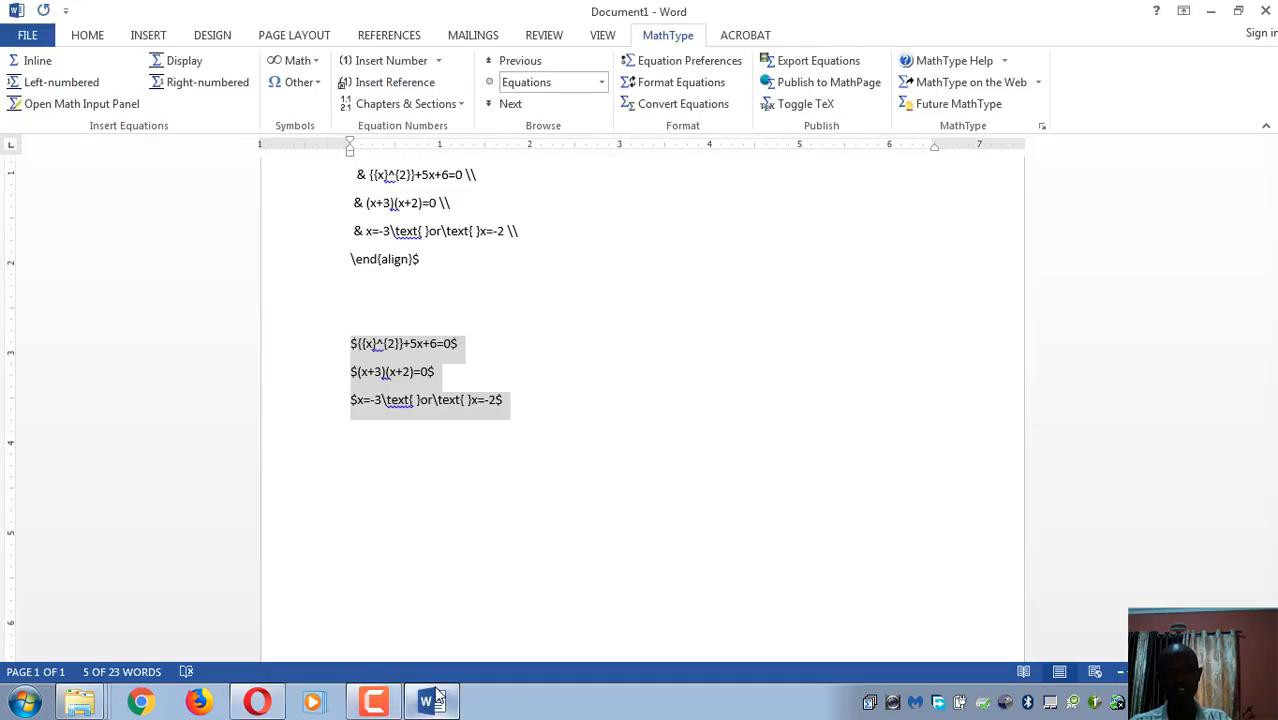
click(29, 36)
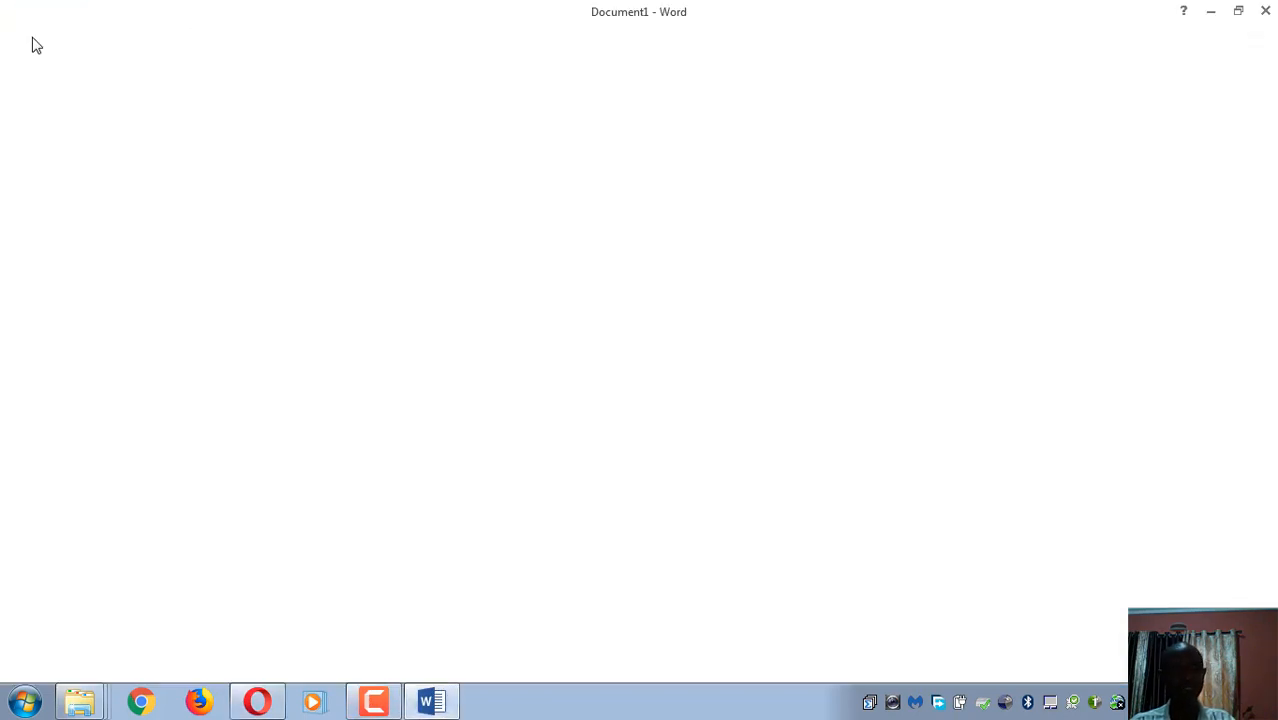
click(1266, 12)
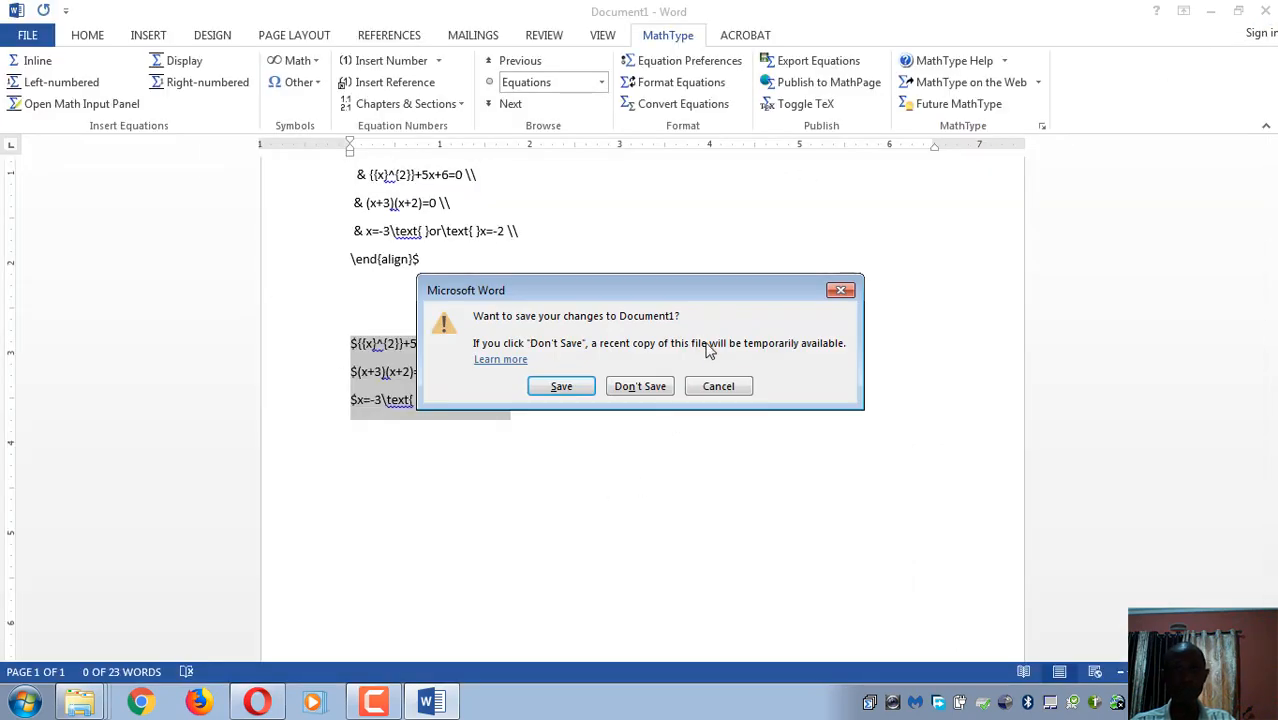
click(719, 386)
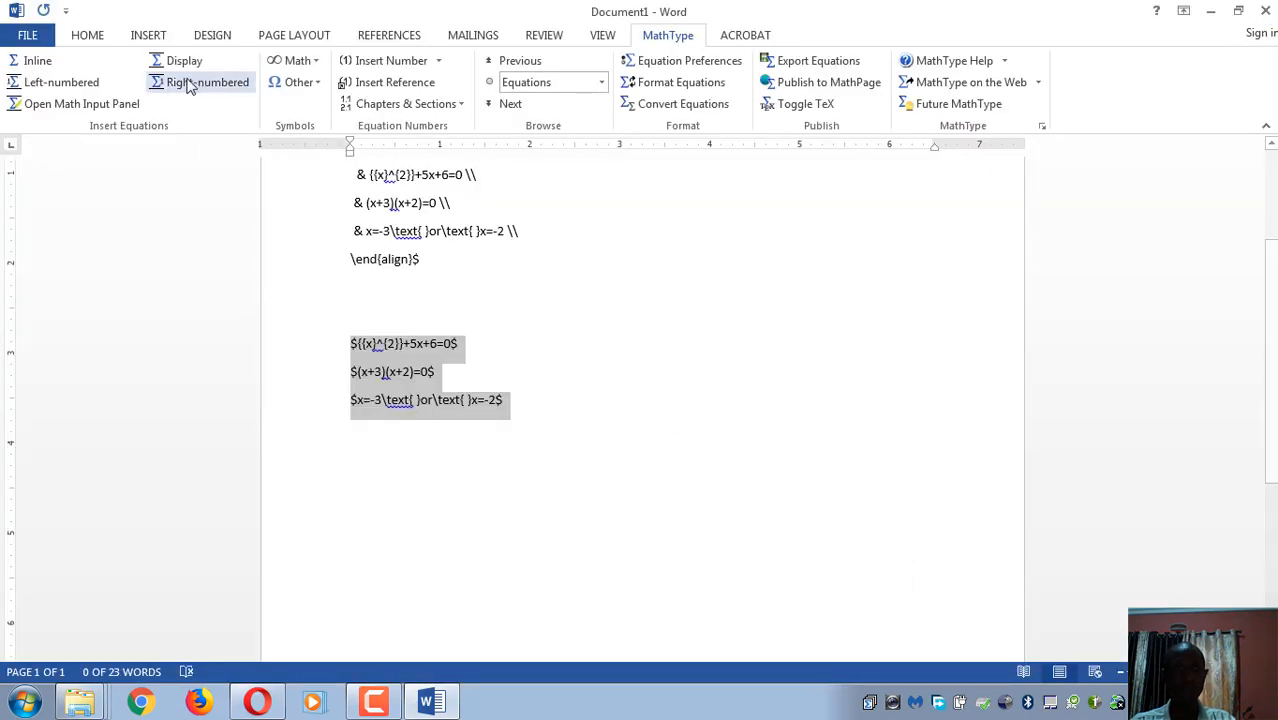
- Open the recent Word document weac2018forweb and look through its maths questions
click(14, 8)
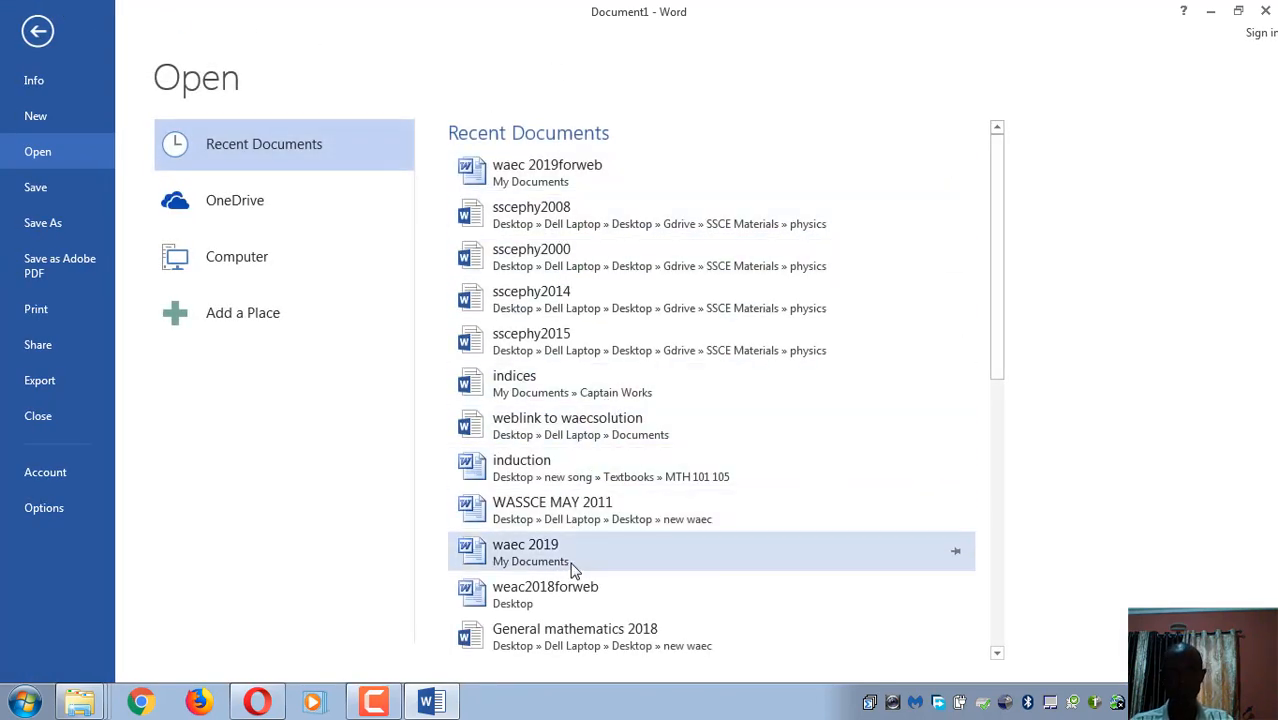
click(555, 592)
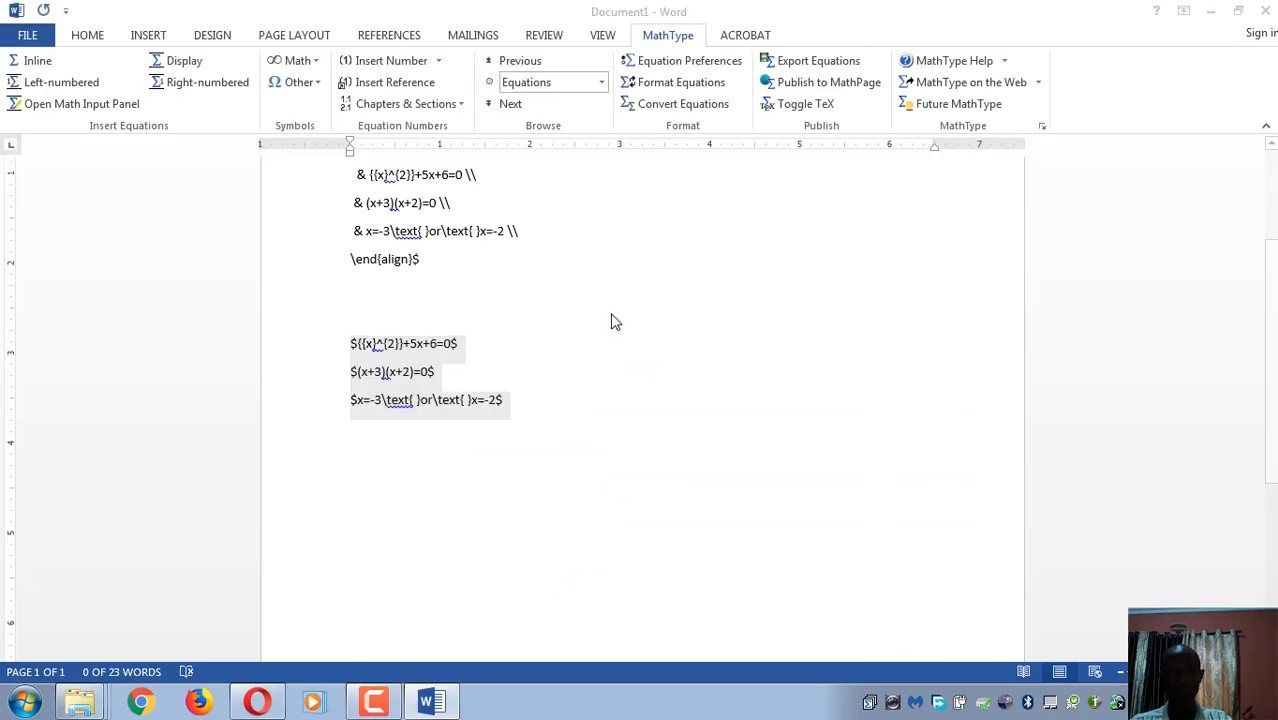
scroll(613, 325, down, 5)
scroll(616, 338, down, 5)
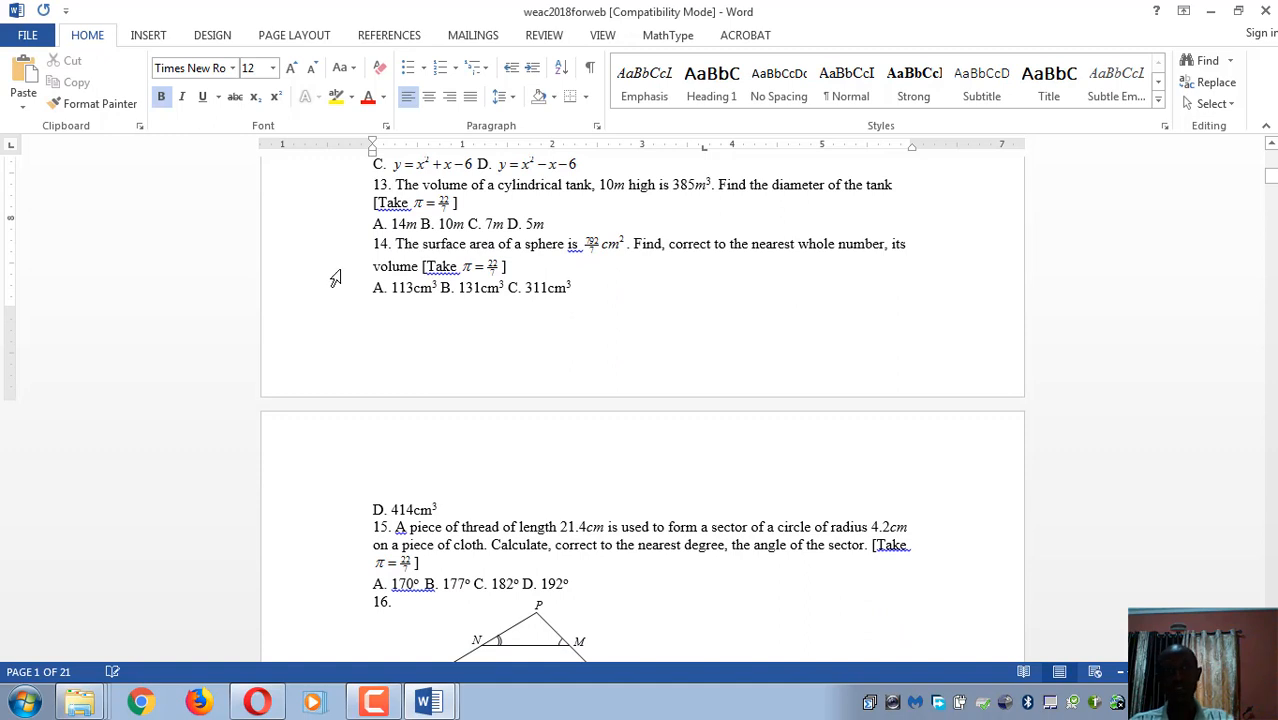
scroll(336, 278, down, 1)
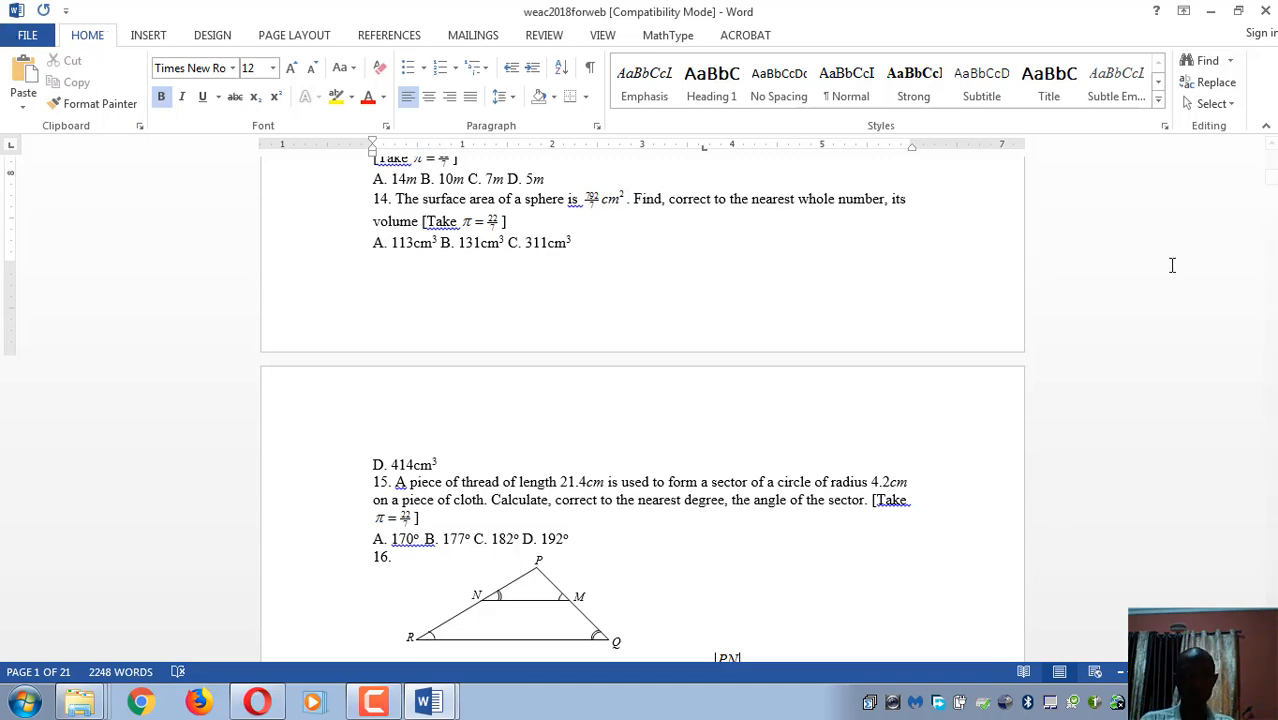
- Return to the Opera browser and review the Mathjax 1 page and the Waecmaths question list on the Mathsvillage site
click(257, 702)
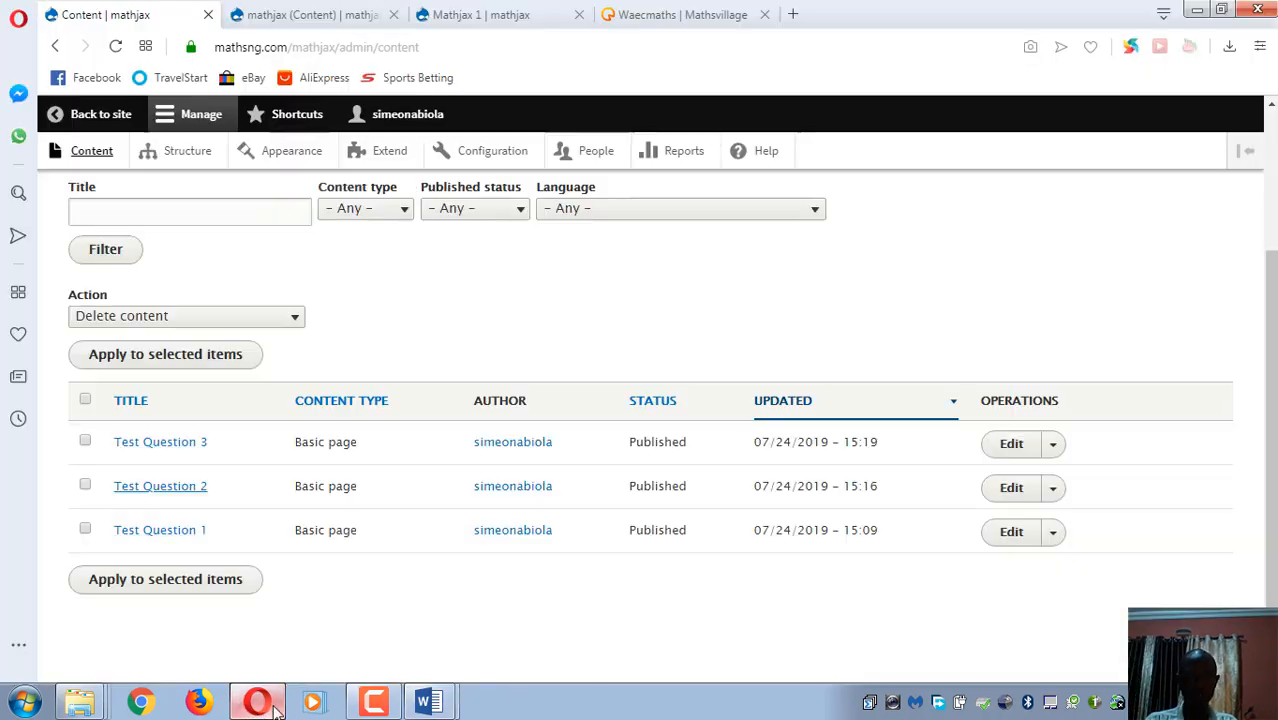
scroll(476, 295, up, 3)
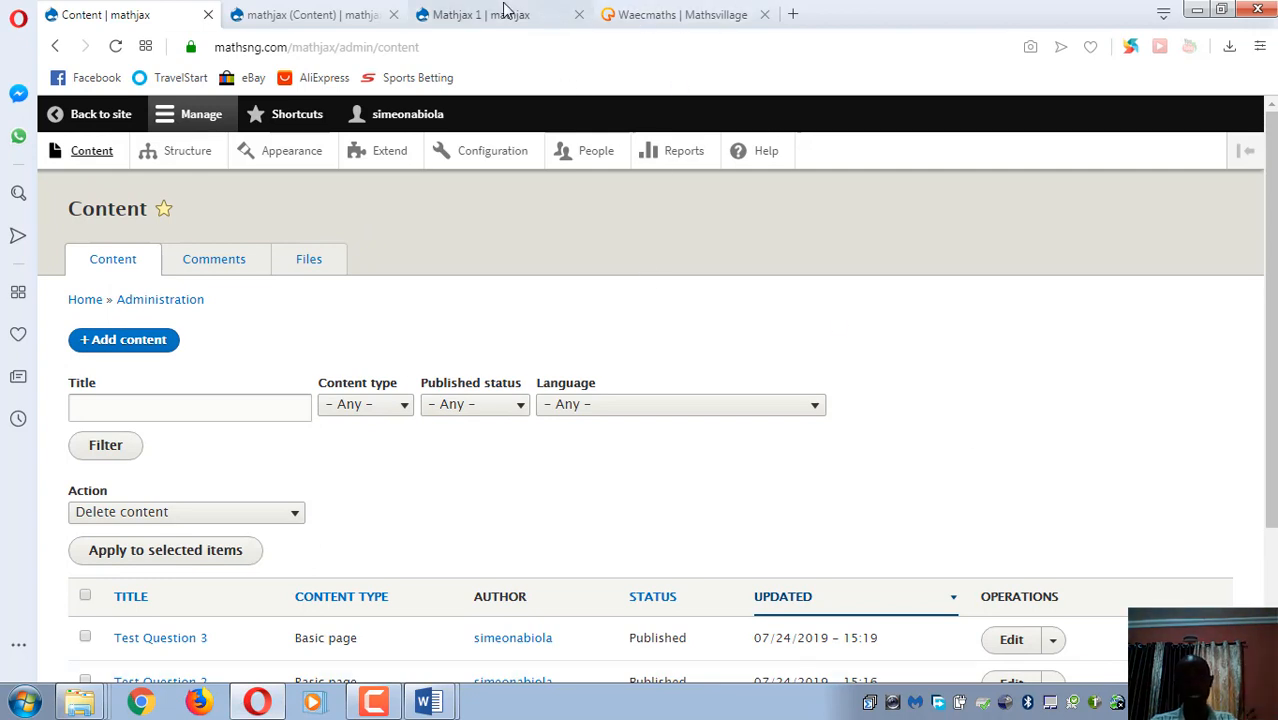
click(504, 16)
scroll(596, 400, up, 2)
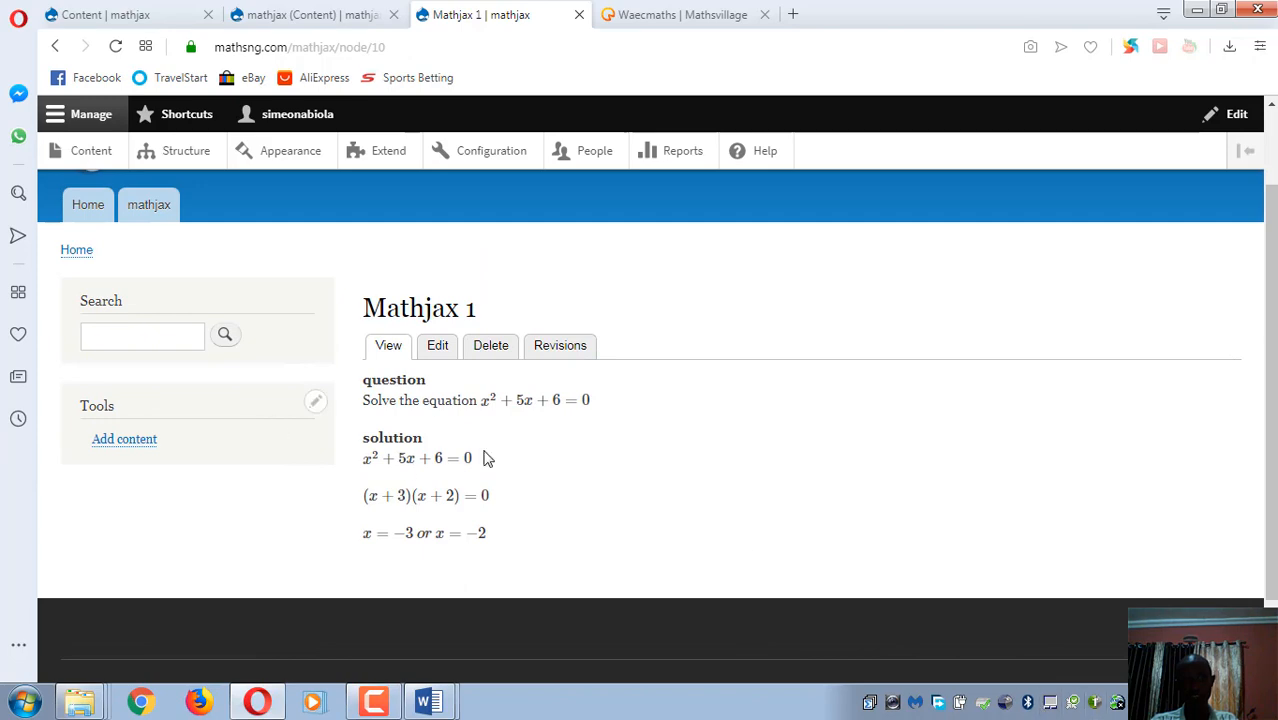
click(794, 14)
click(700, 22)
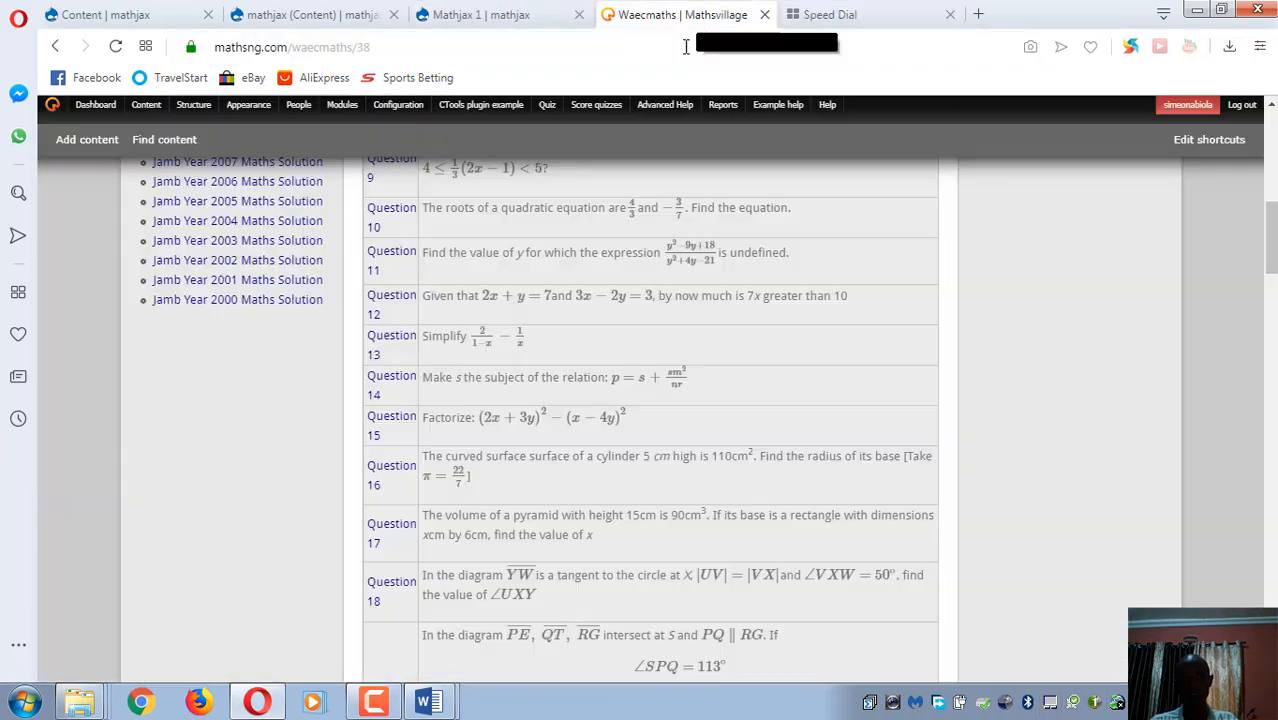
scroll(226, 345, up, 8)
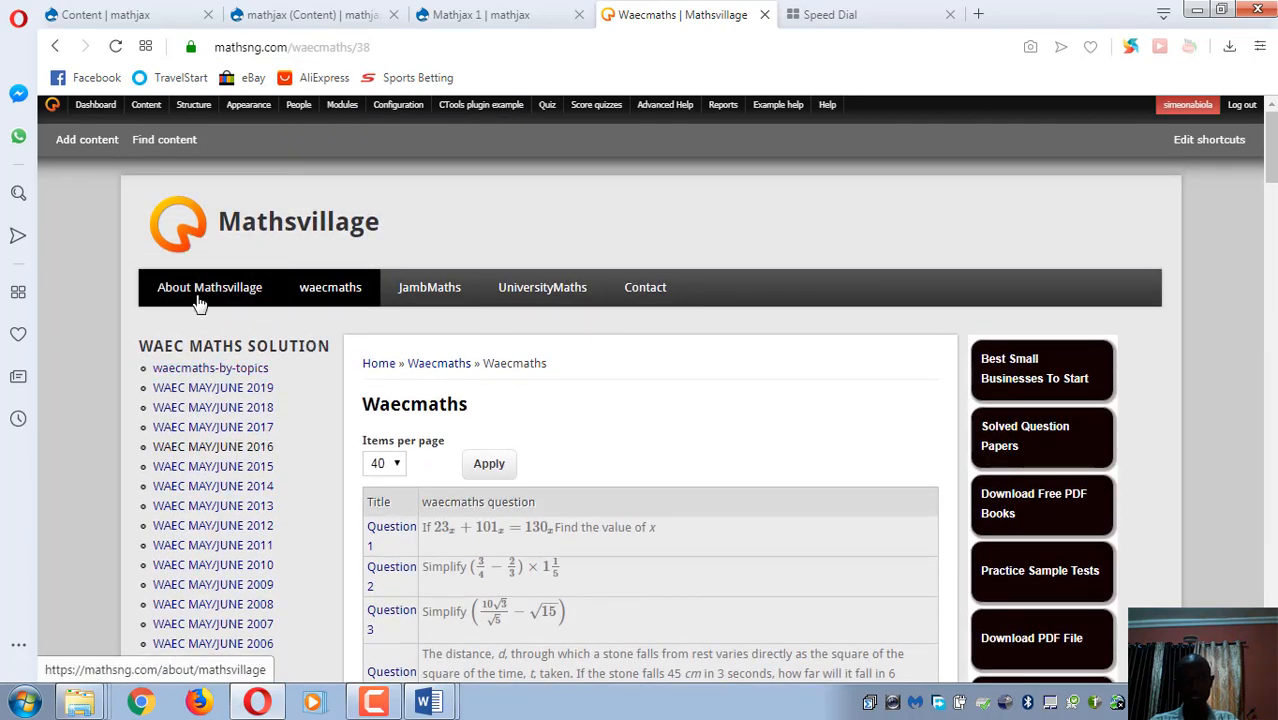
- Start creating a new Basic page on the Mathsvillage site
click(88, 140)
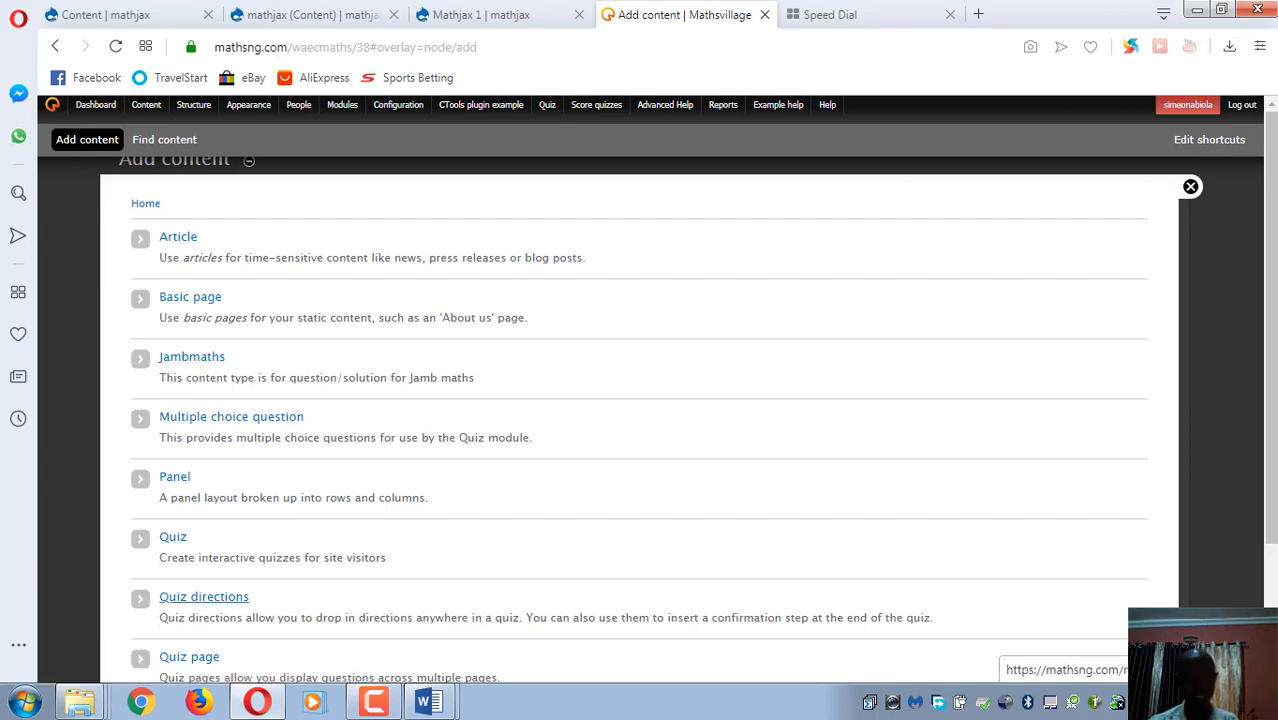
scroll(65, 568, down, 3)
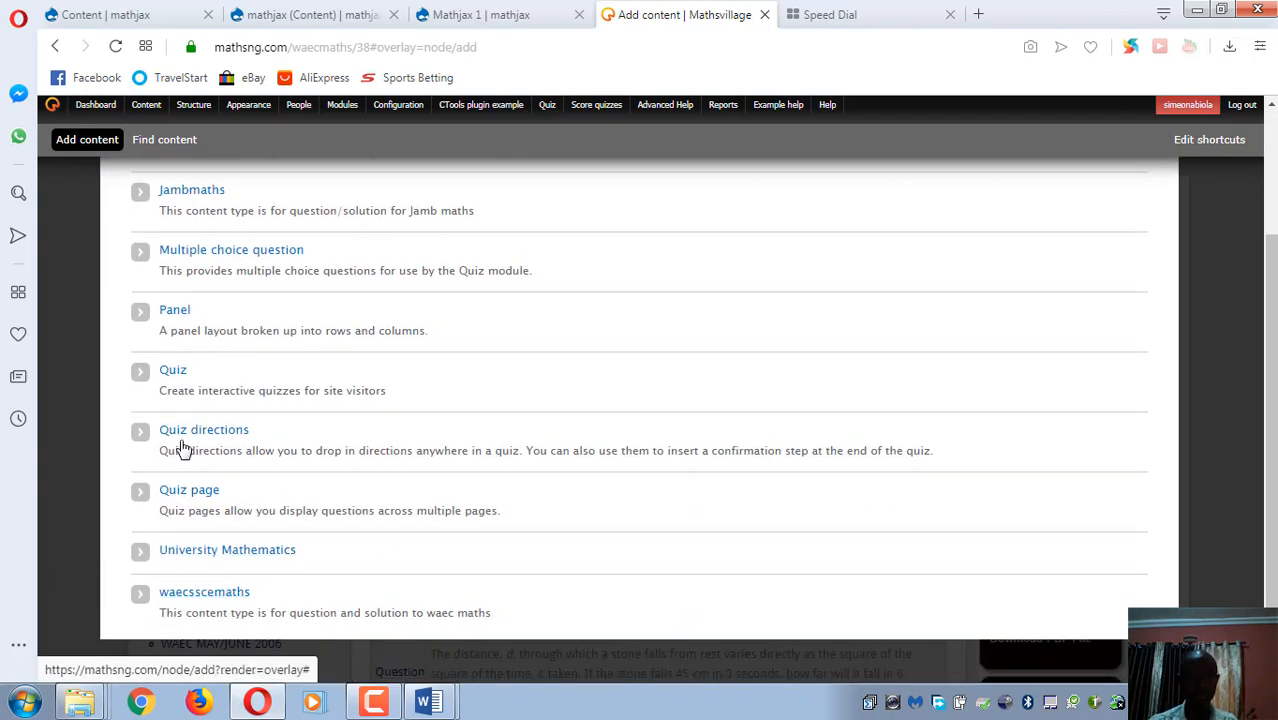
scroll(185, 440, up, 3)
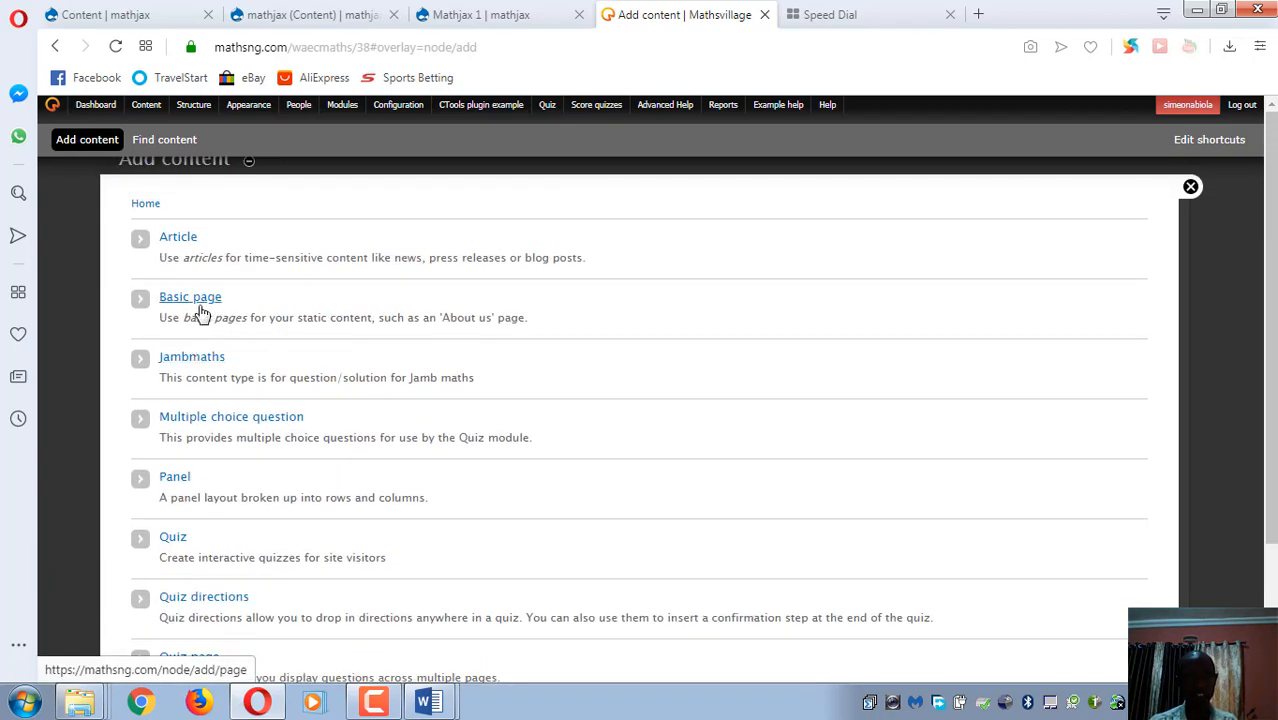
click(202, 314)
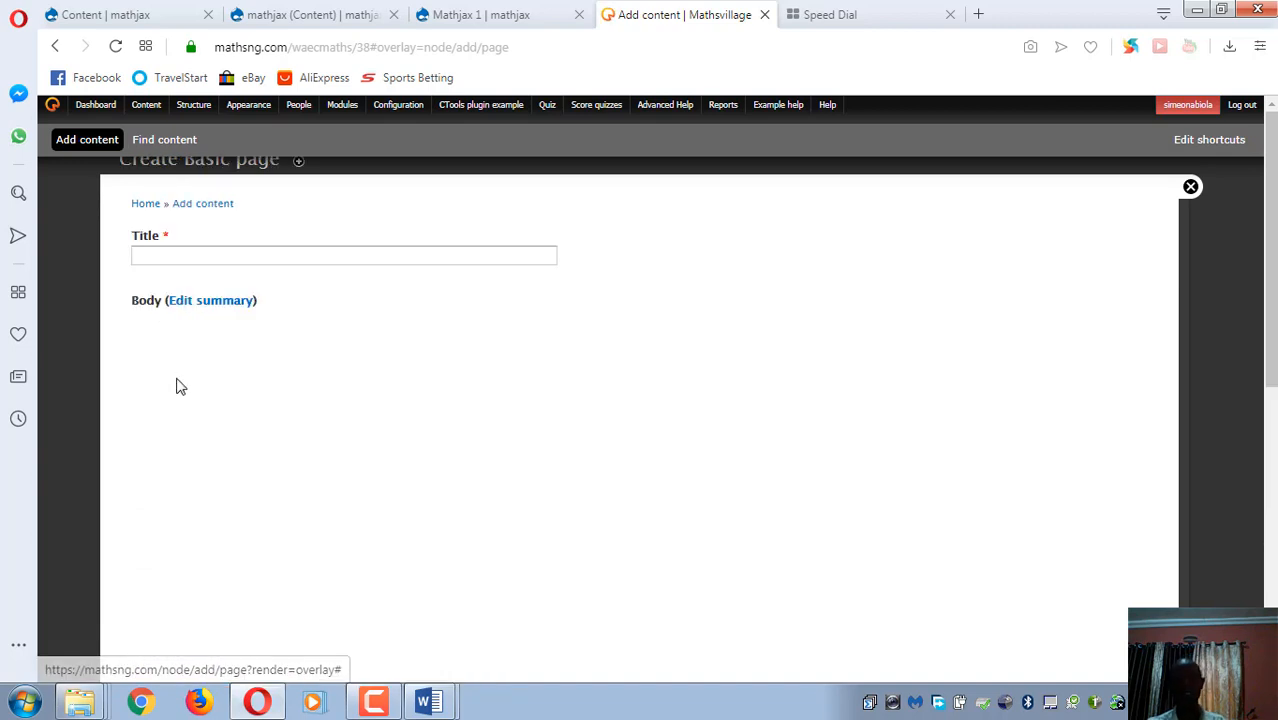
- Title the new Basic page Mathjax 1 and place the cursor in its body
click(182, 258)
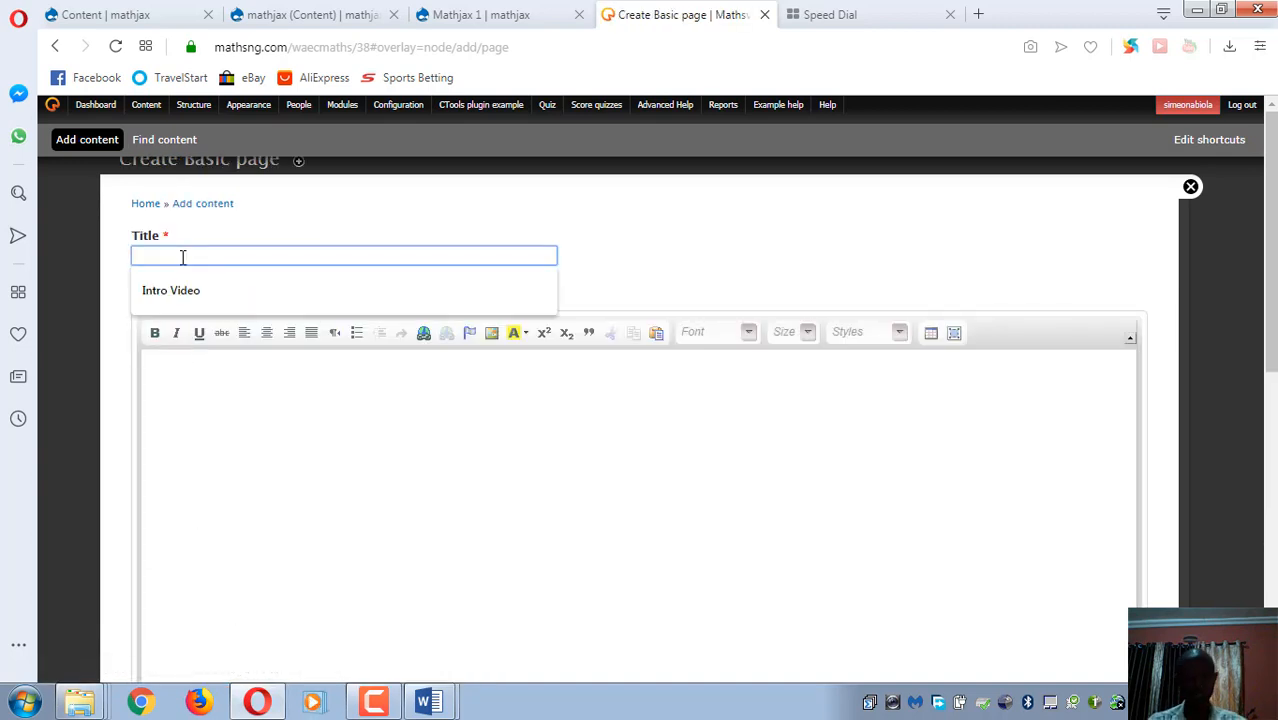
text(B)
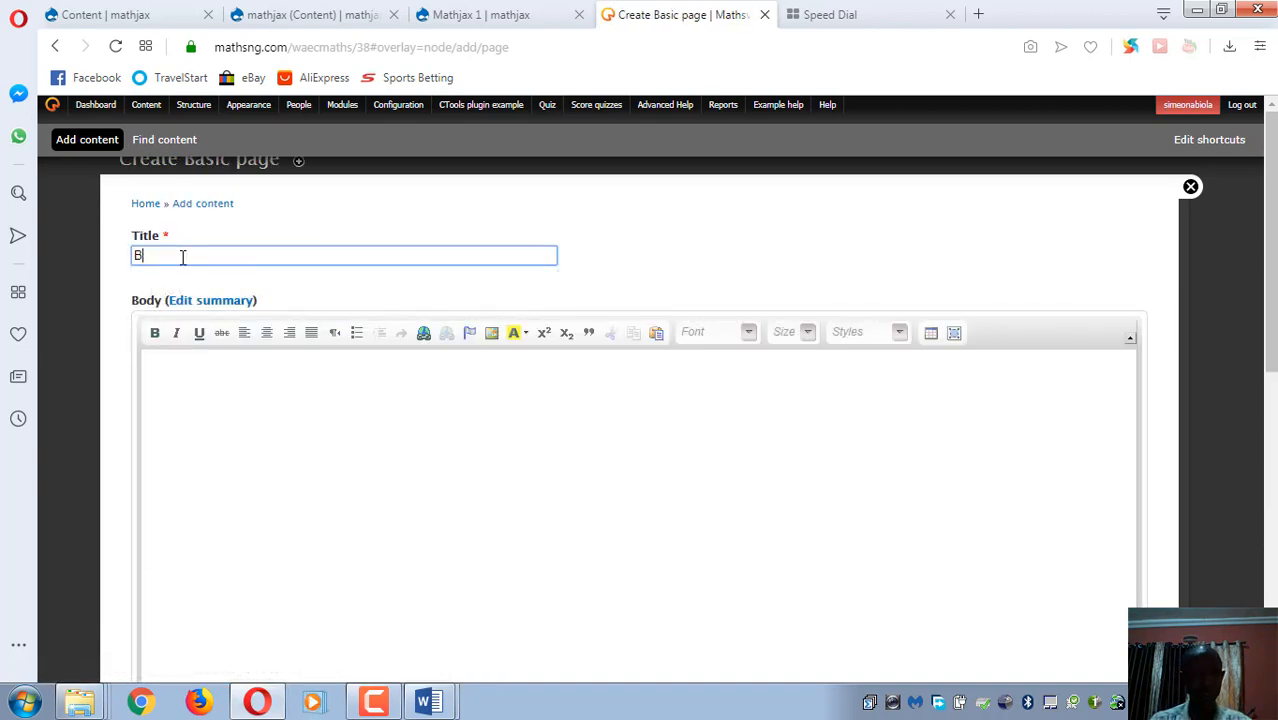
text(asMath)
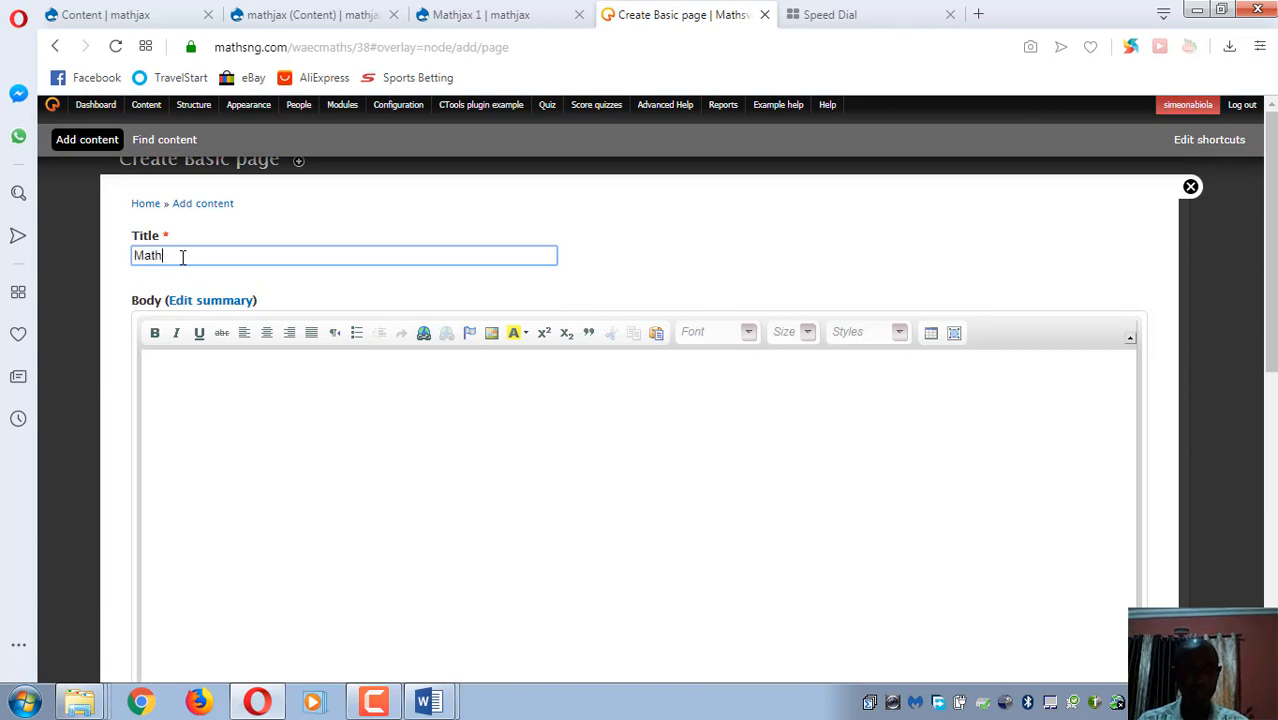
text(jax 1)
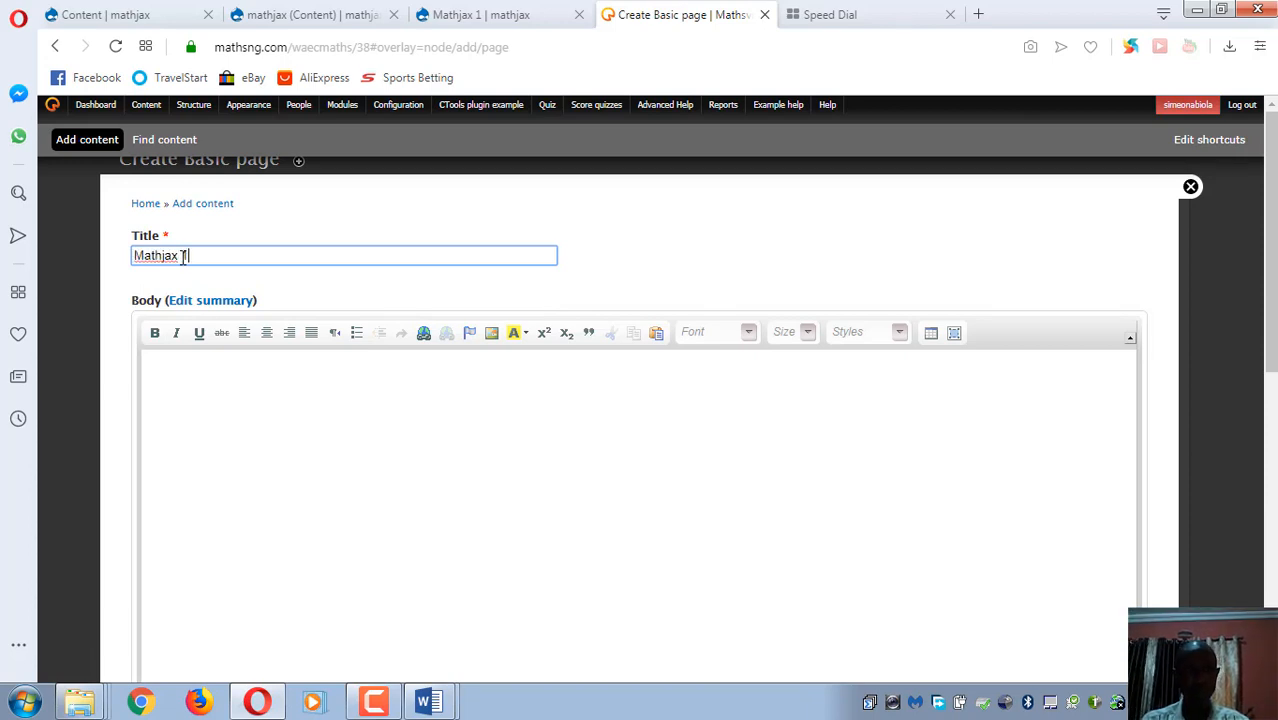
click(285, 432)
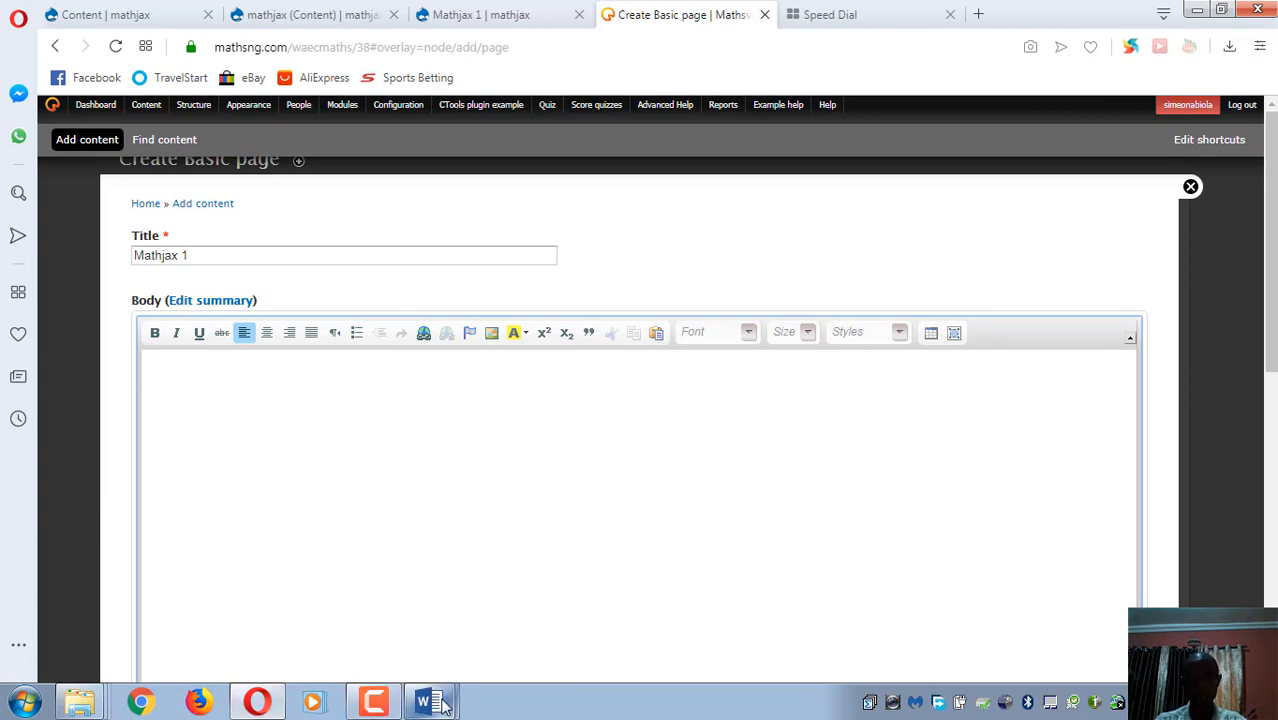
- Switch to Document1 in Word and copy the question, the Solution heading and the align-block LaTeX solution
mouse_move(455, 678)
click(449, 630)
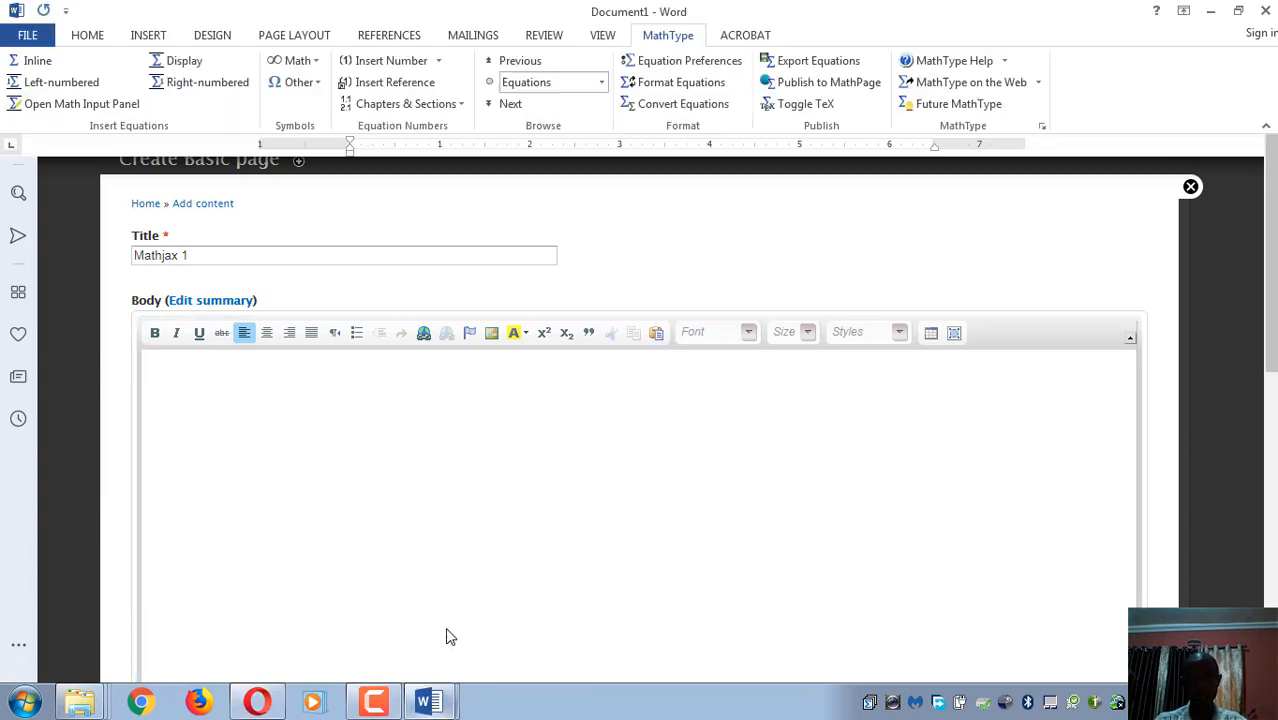
scroll(502, 288, up, 4)
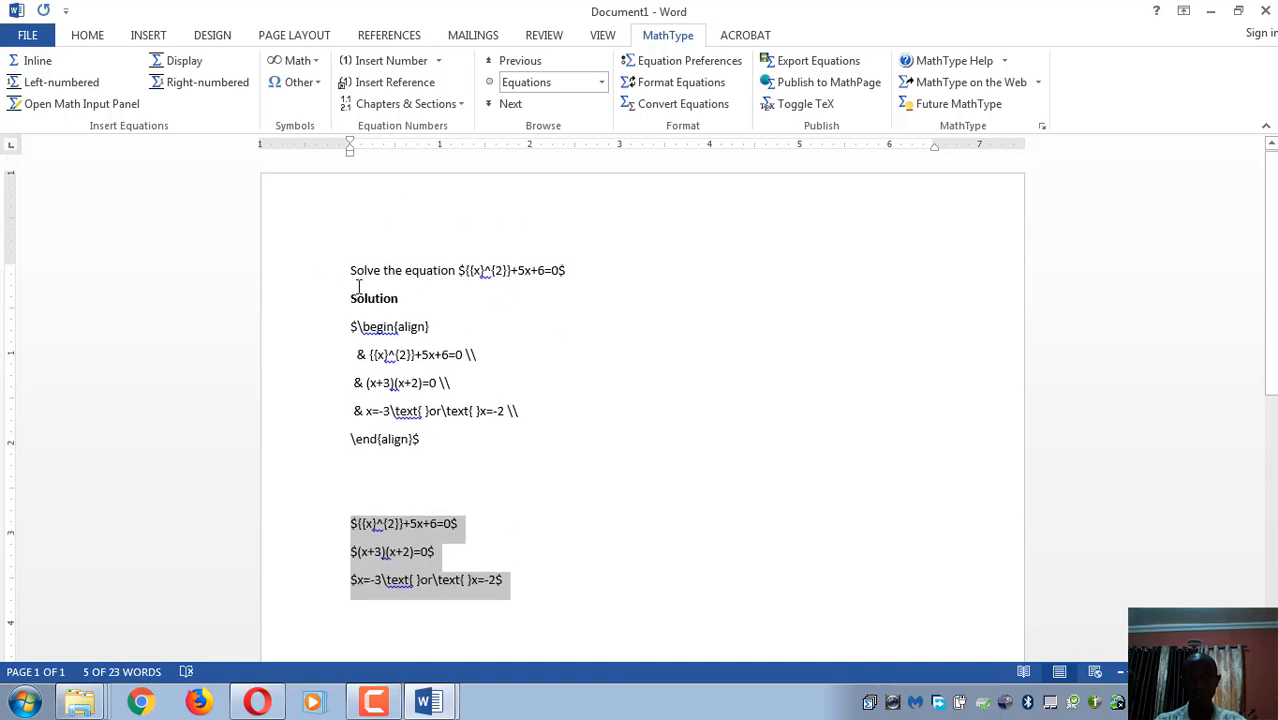
drag(347, 270, 421, 457)
key(ctrl+c)
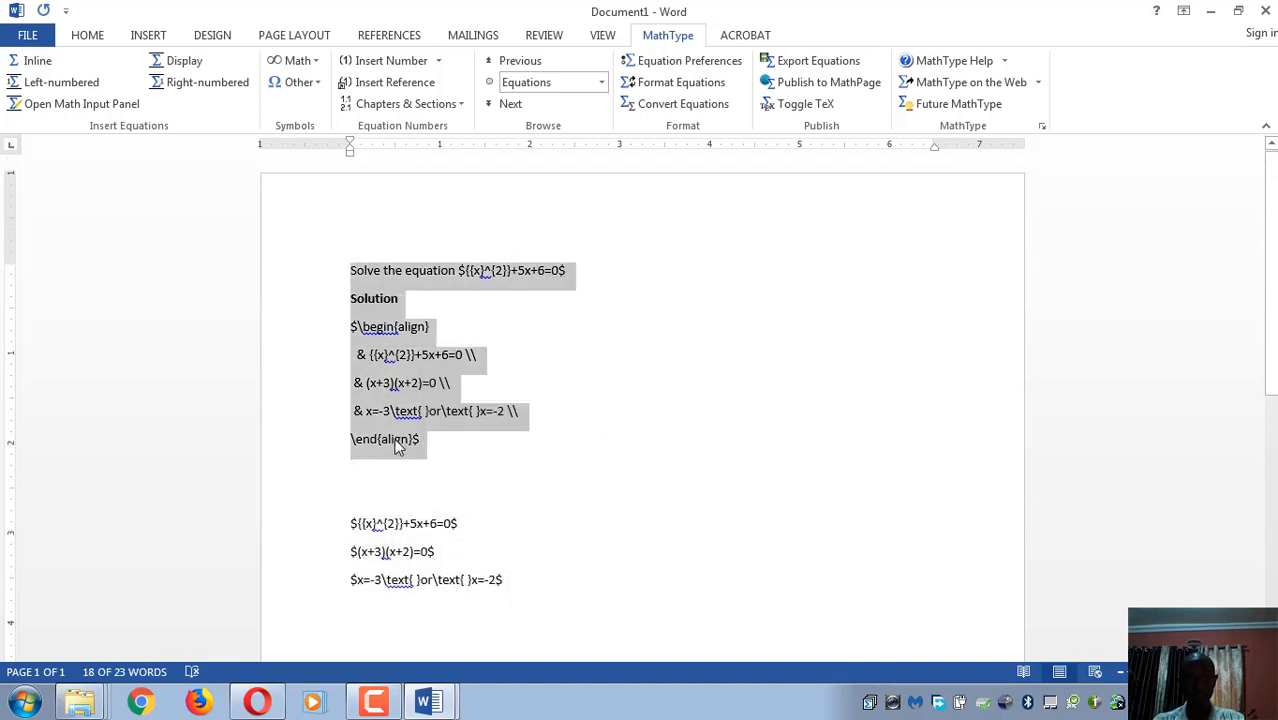
- Convert the align-block LaTeX under the Solution heading back into a MathType equation with Toggle TeX
click(458, 383)
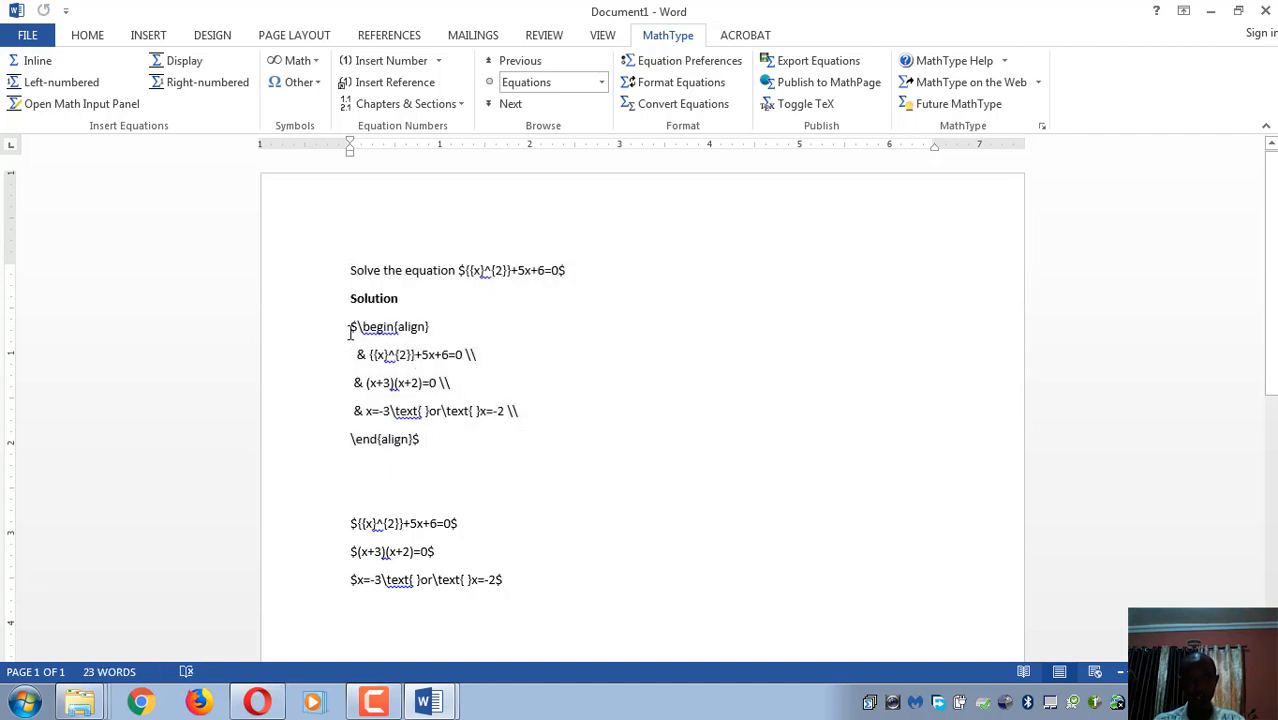
shift+click(424, 444)
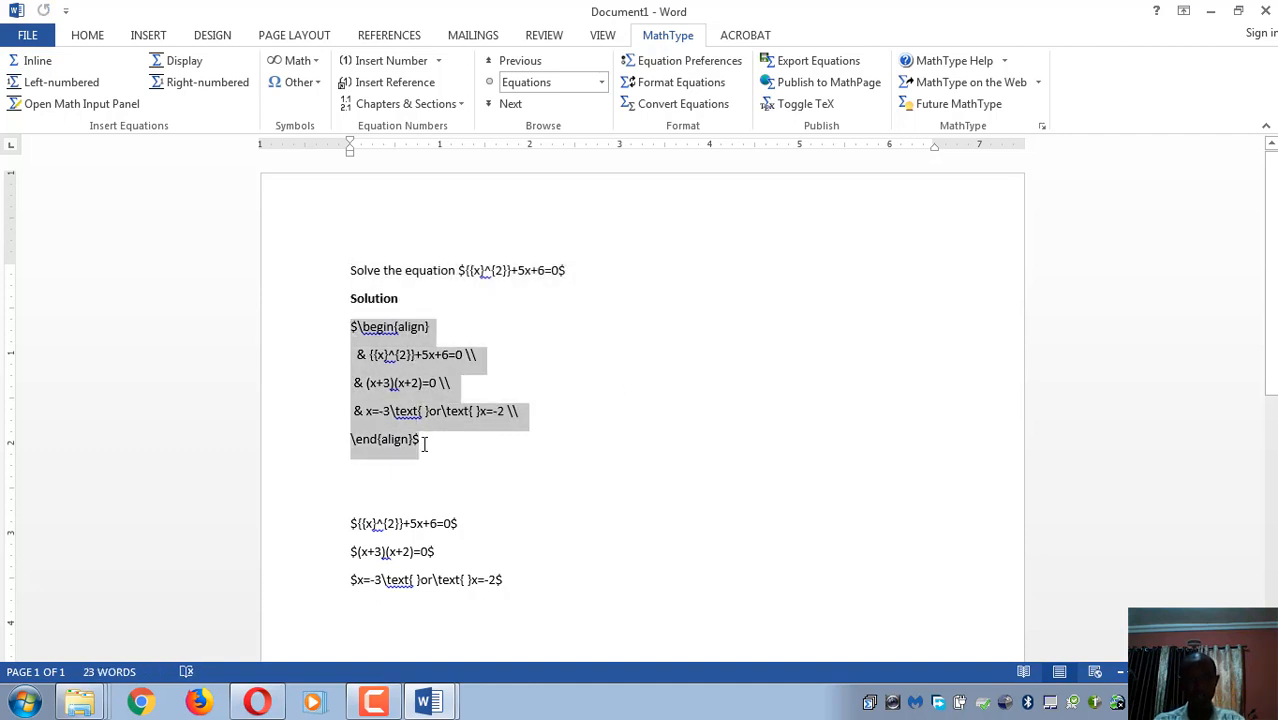
click(790, 104)
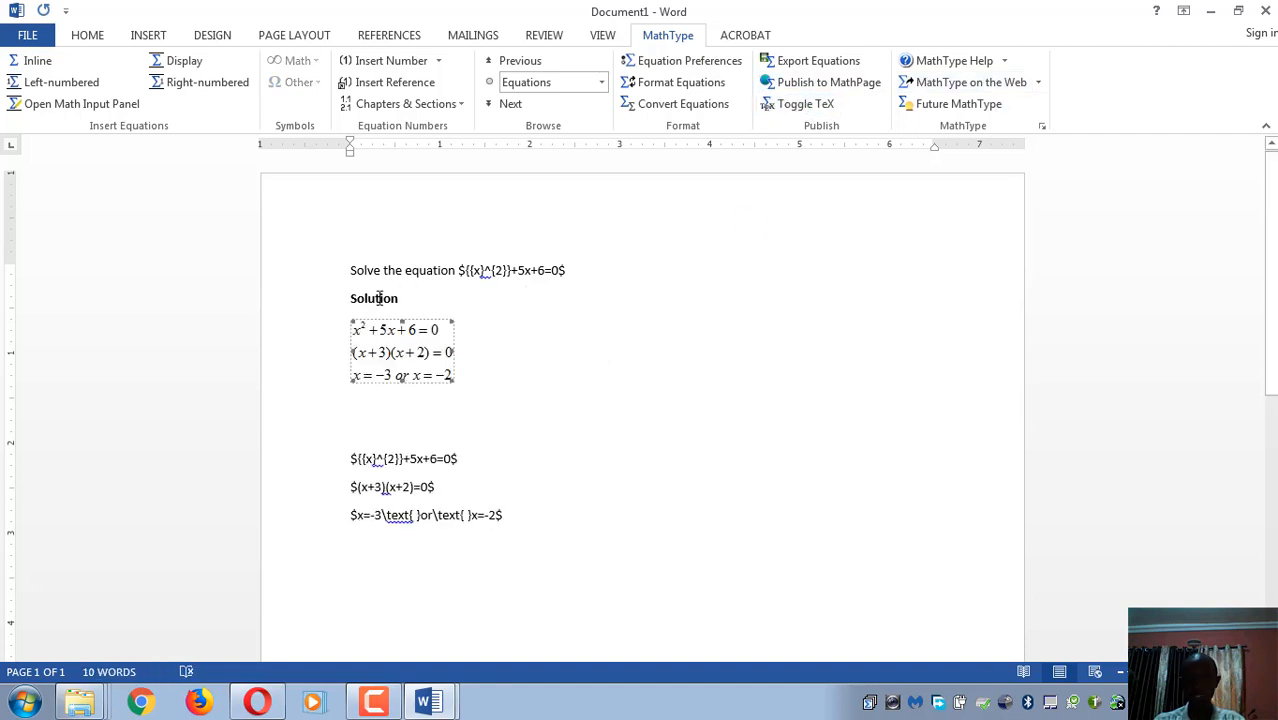
click(424, 343)
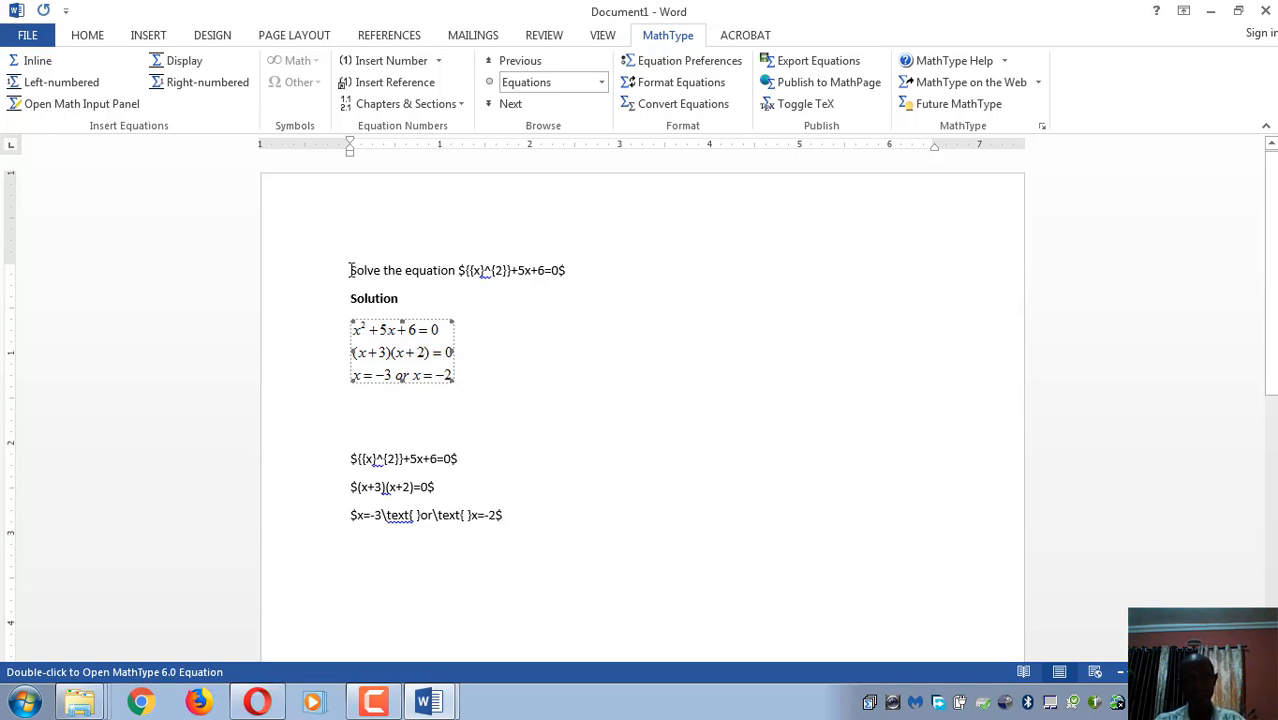
drag(350, 270, 471, 363)
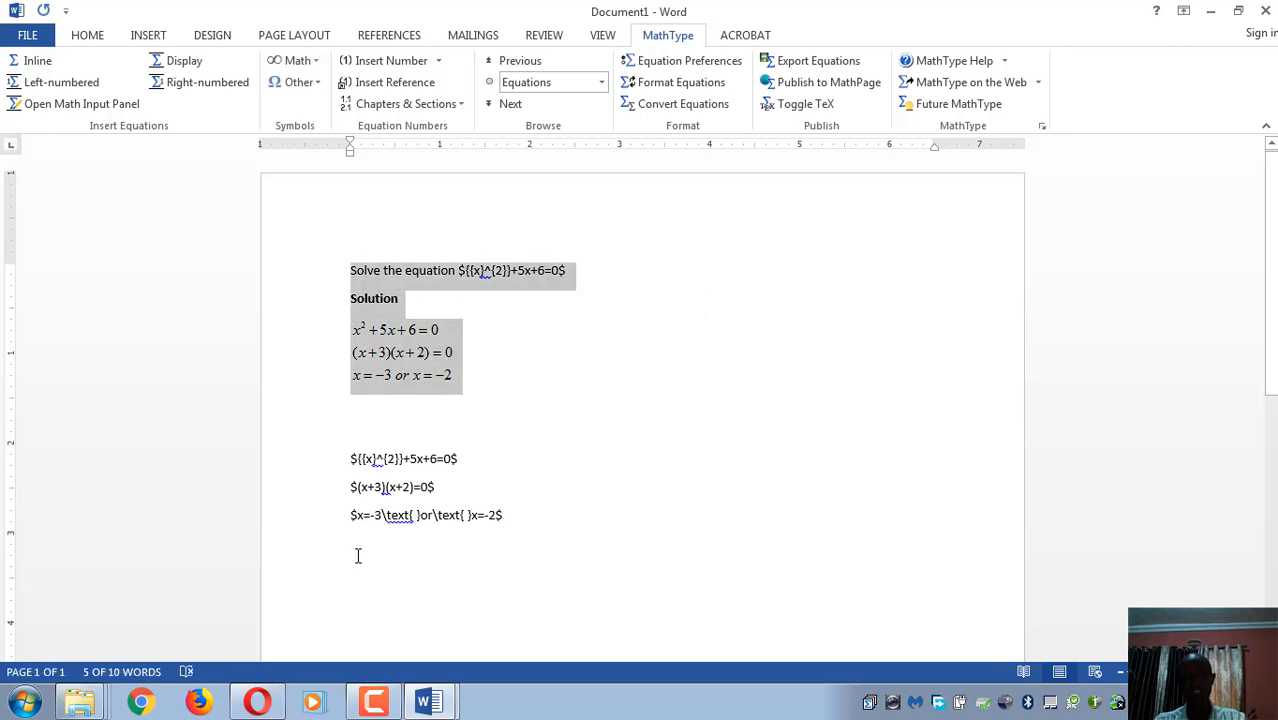
click(296, 428)
click(481, 469)
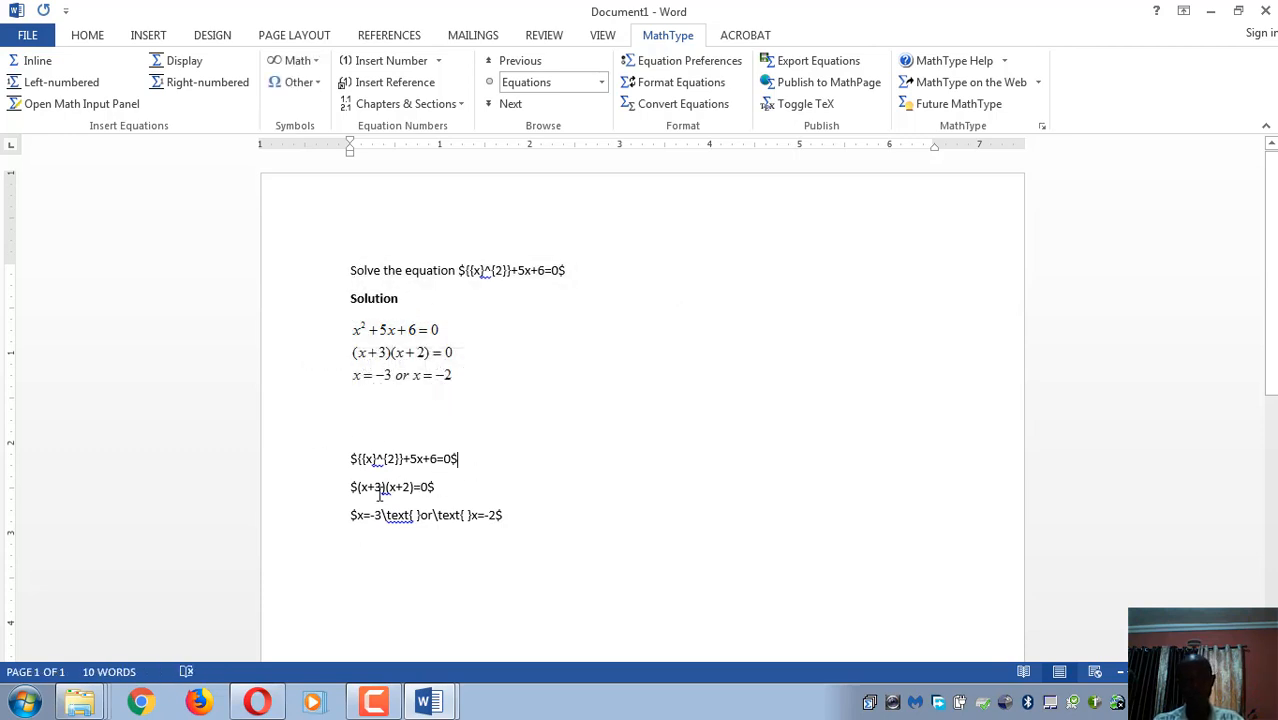
key(Right)
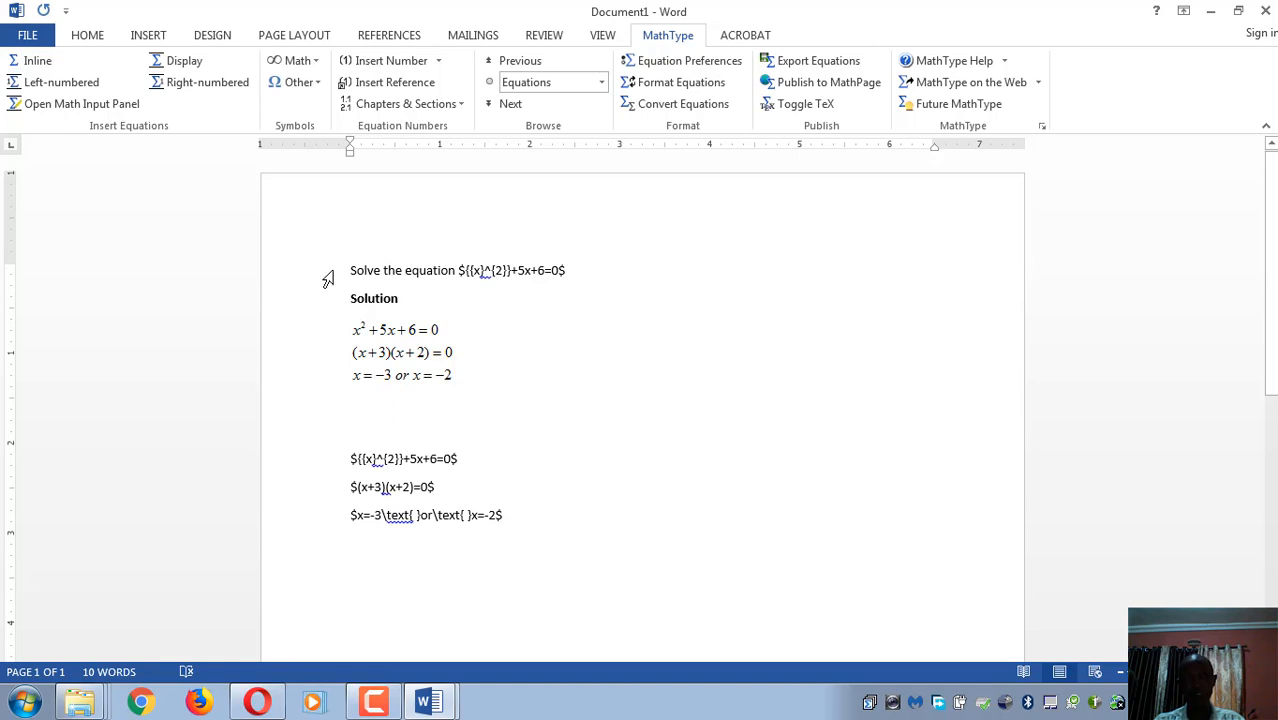
drag(350, 272, 418, 345)
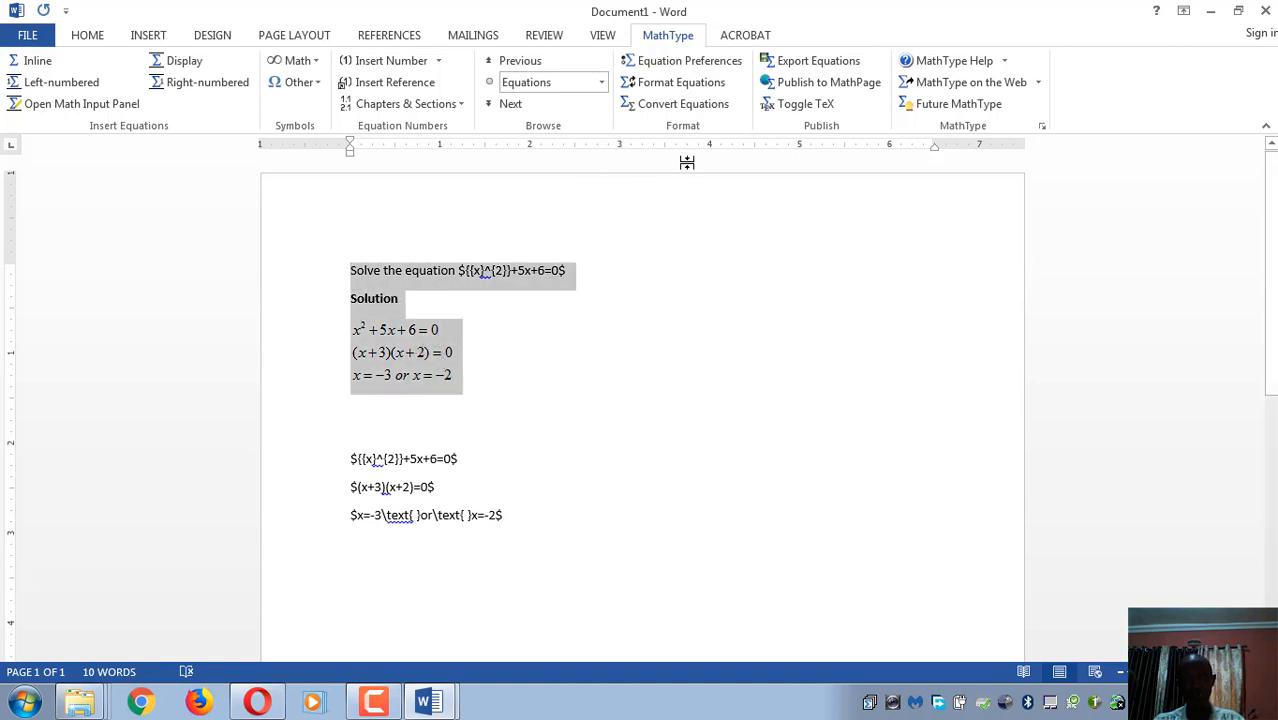
click(516, 359)
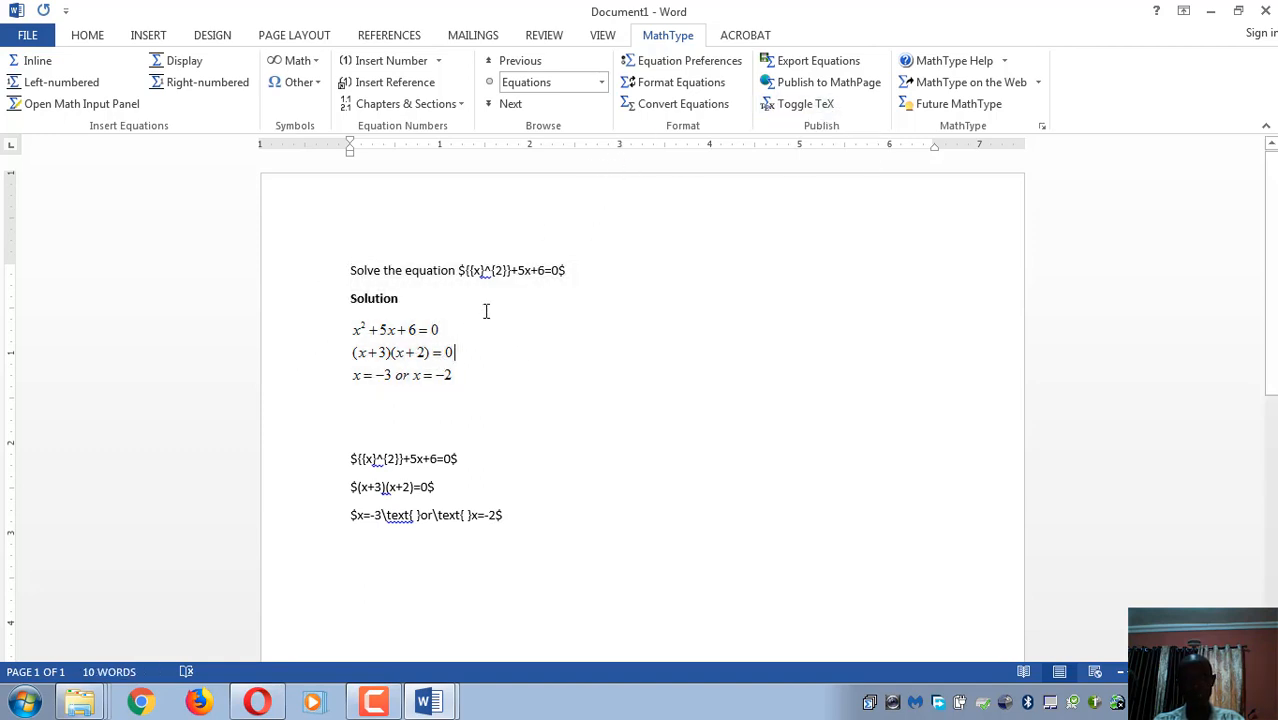
- Convert the MathType solution to align-block LaTeX with Toggle TeX and select it together with the question and Solution heading
click(375, 347)
click(812, 103)
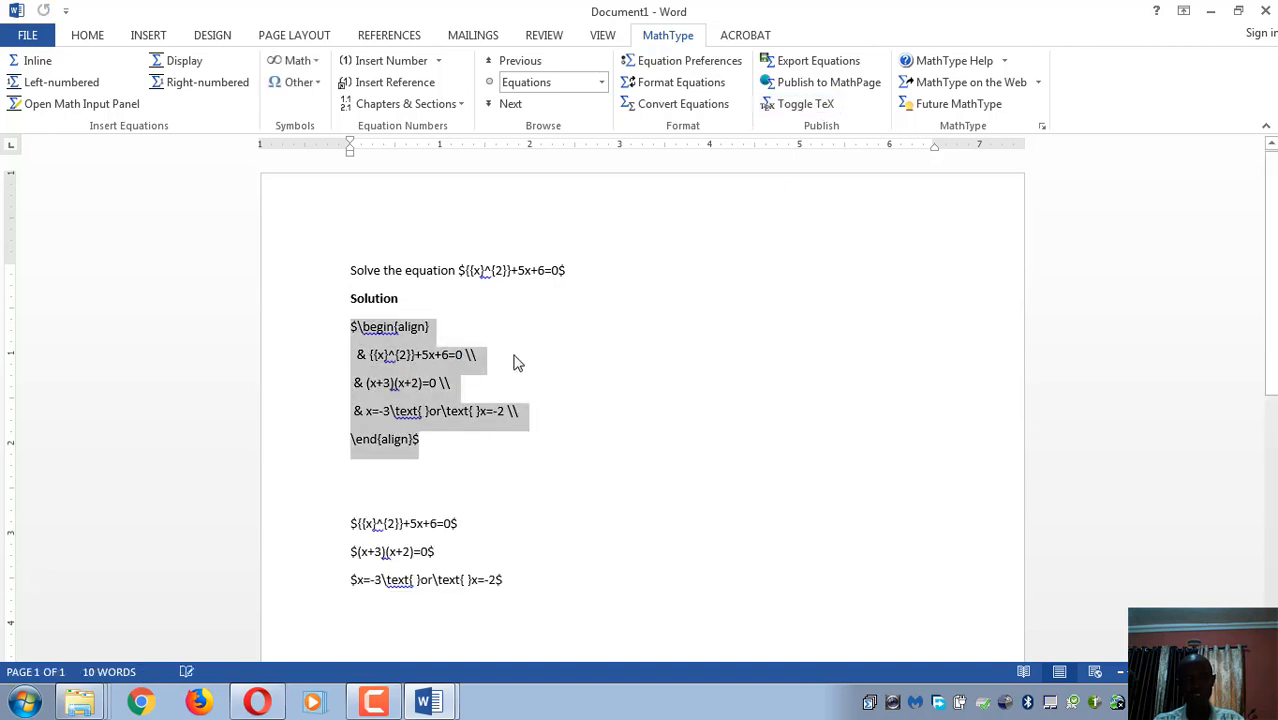
drag(353, 278, 505, 436)
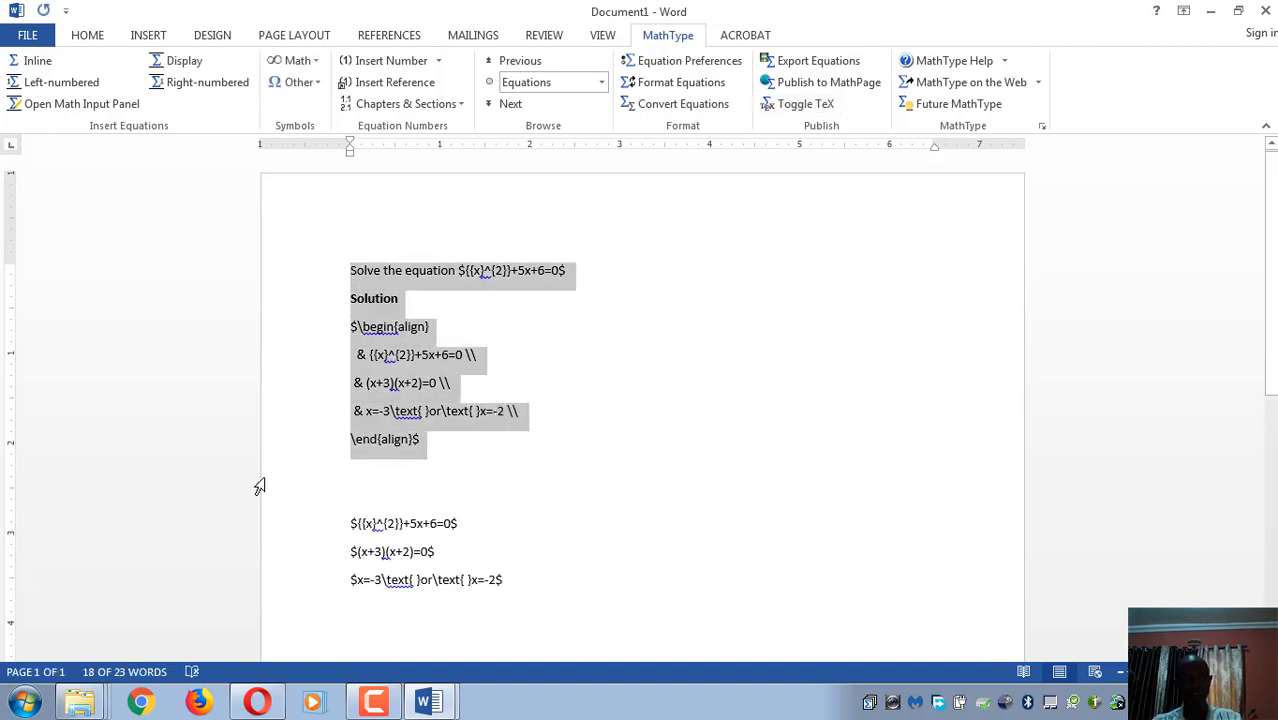
- Switch to the browser, paste the copied question and LaTeX solution into the body of the Mathjax 1 page, and save it
click(1214, 10)
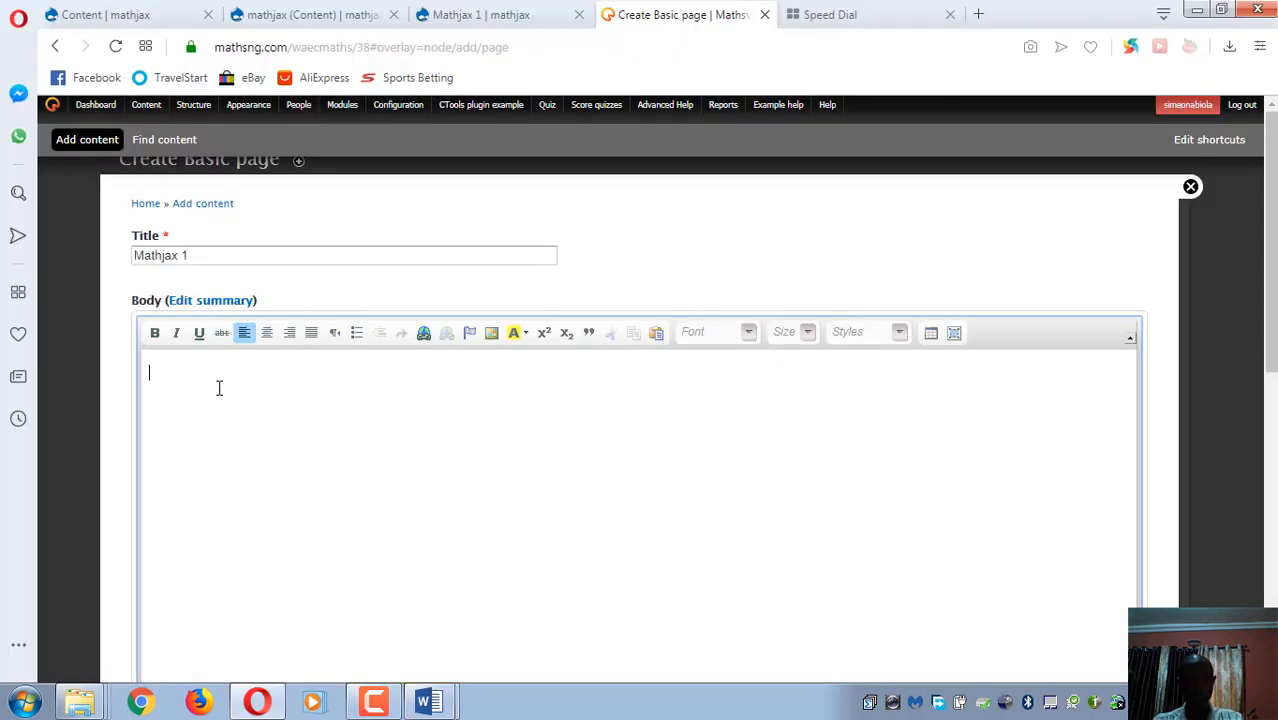
key(ctrl+v)
scroll(222, 432, down, 4)
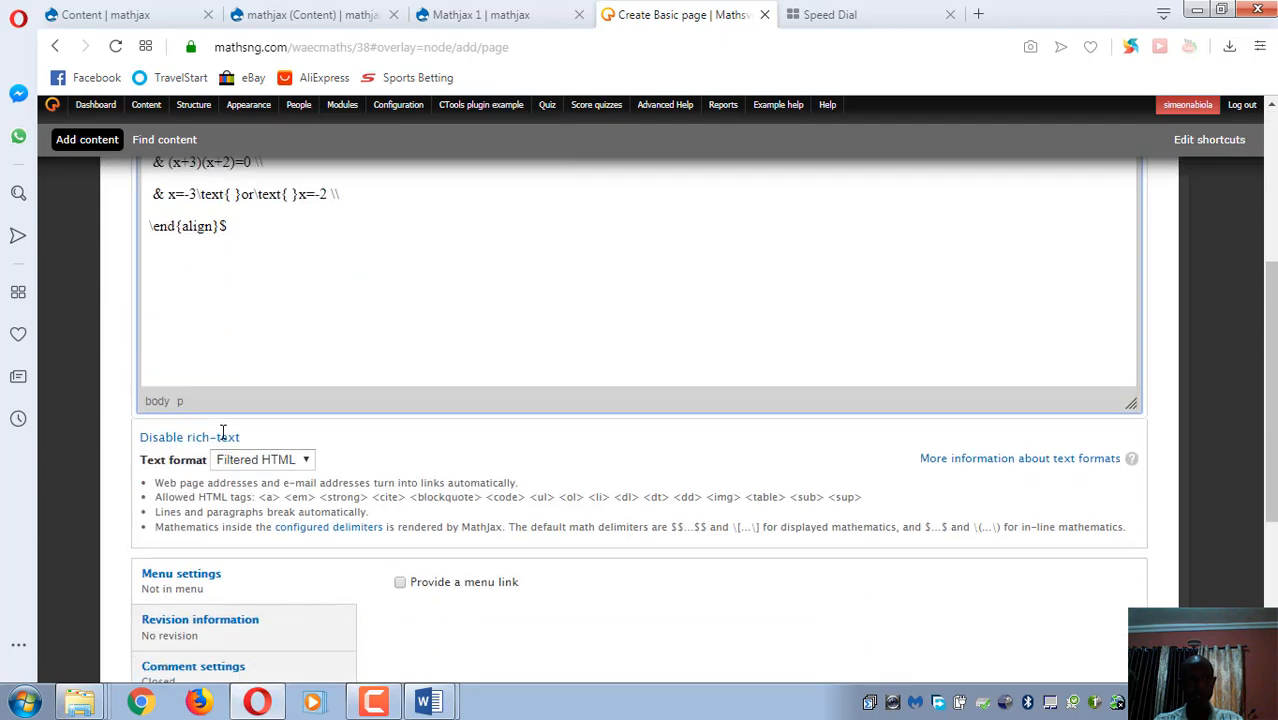
scroll(225, 430, down, 2)
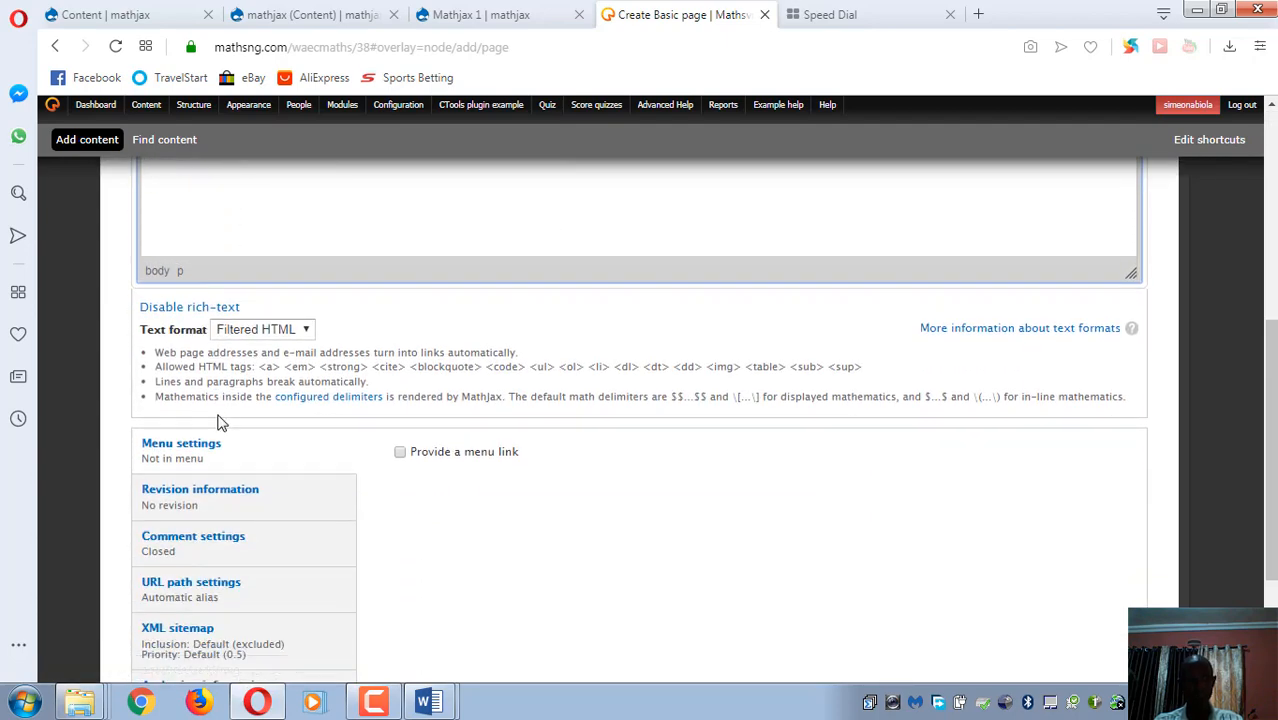
scroll(222, 424, down, 3)
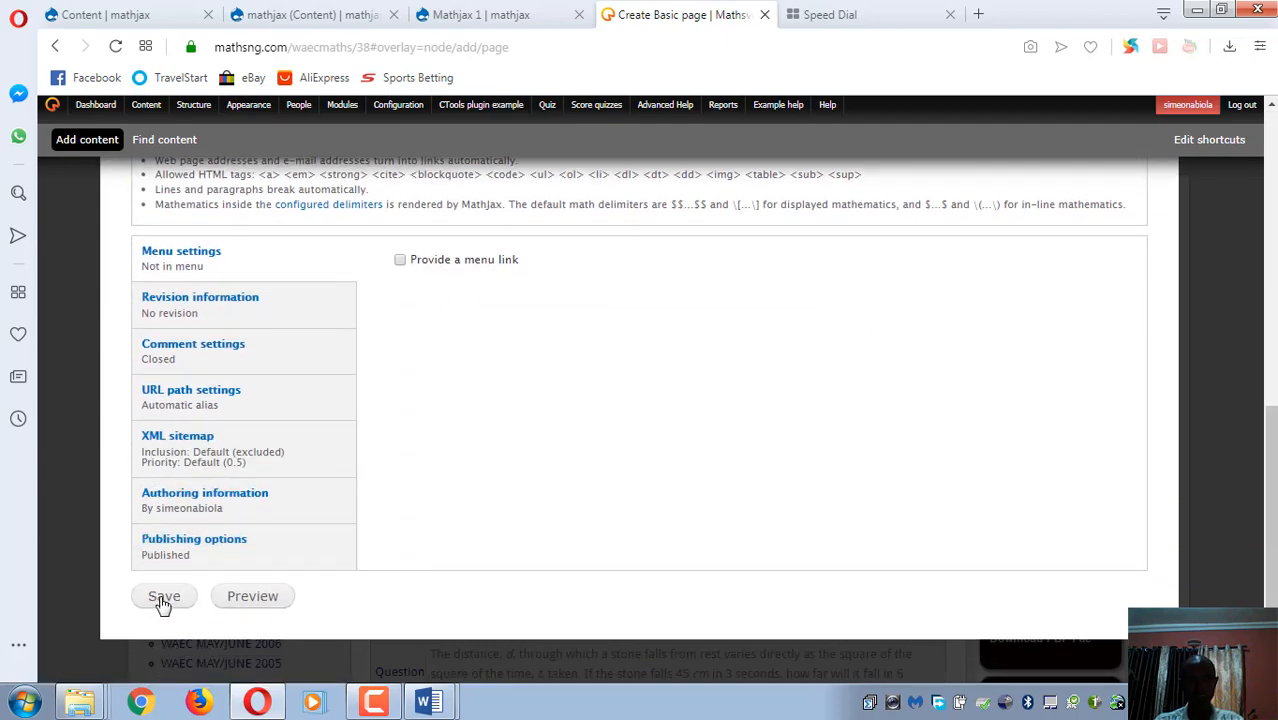
click(164, 597)
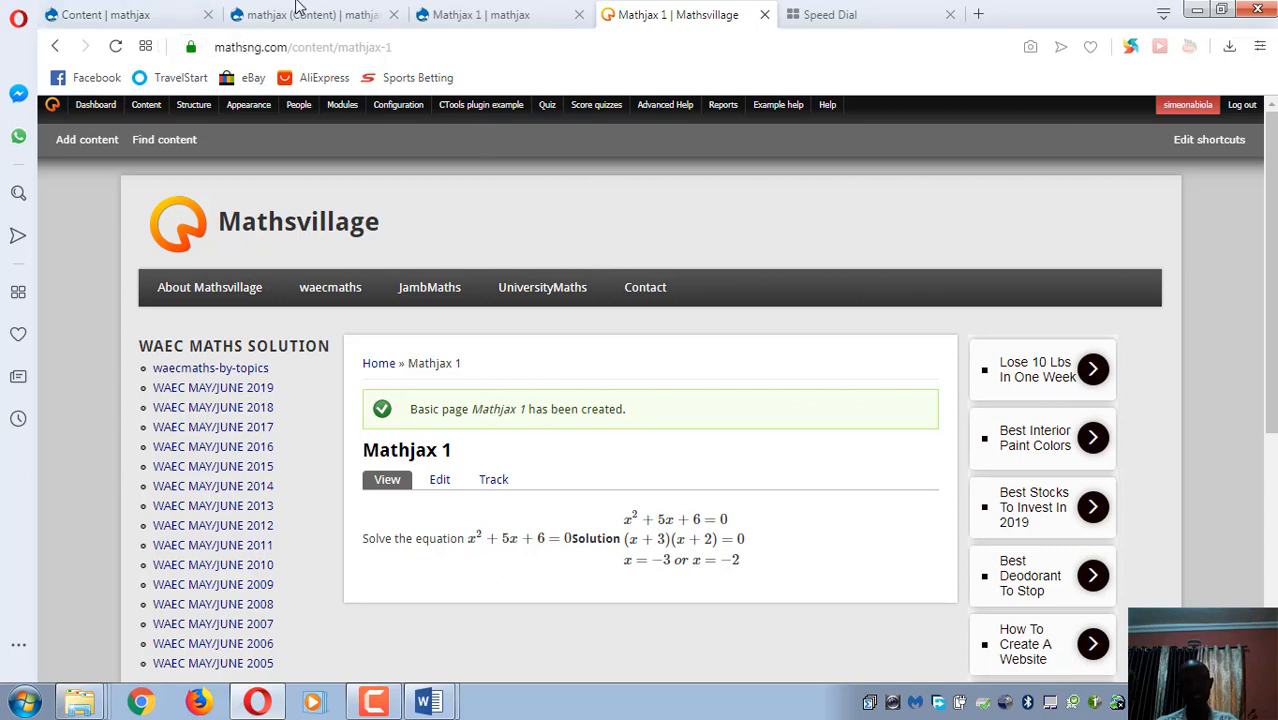
- Open the list of content types for adding new content to the Mathsvillage site
click(100, 145)
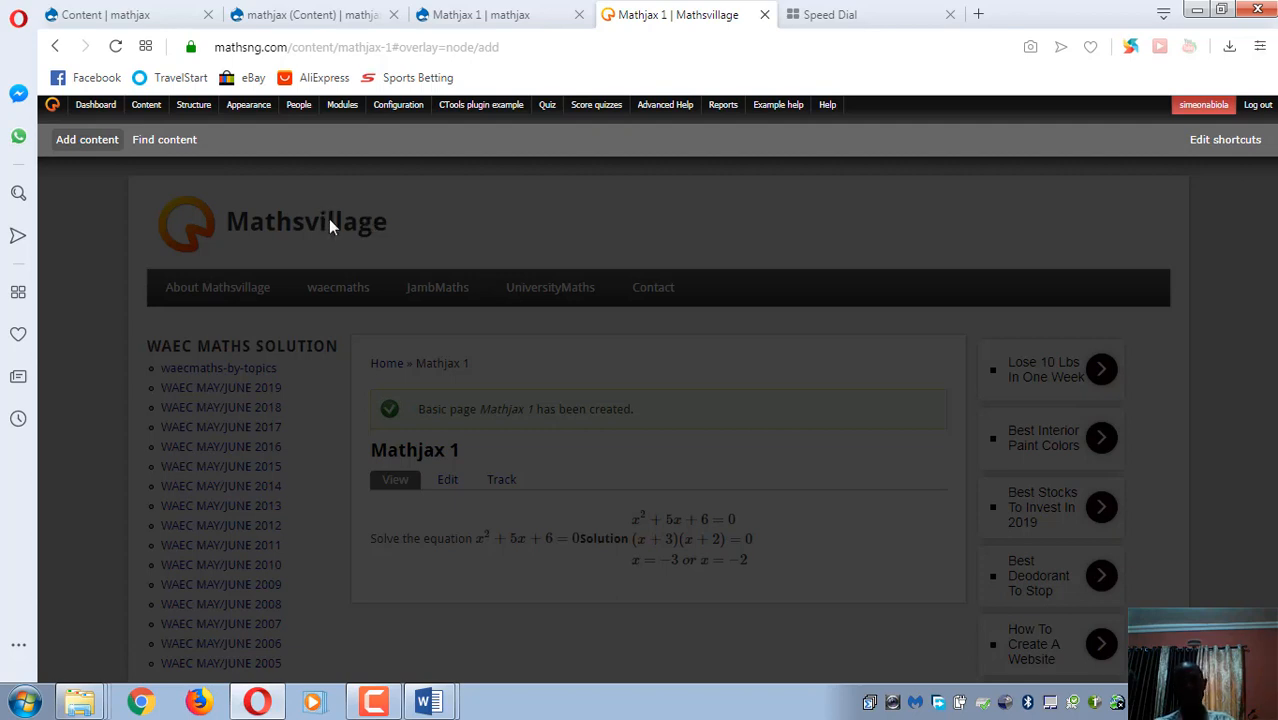
click(68, 143)
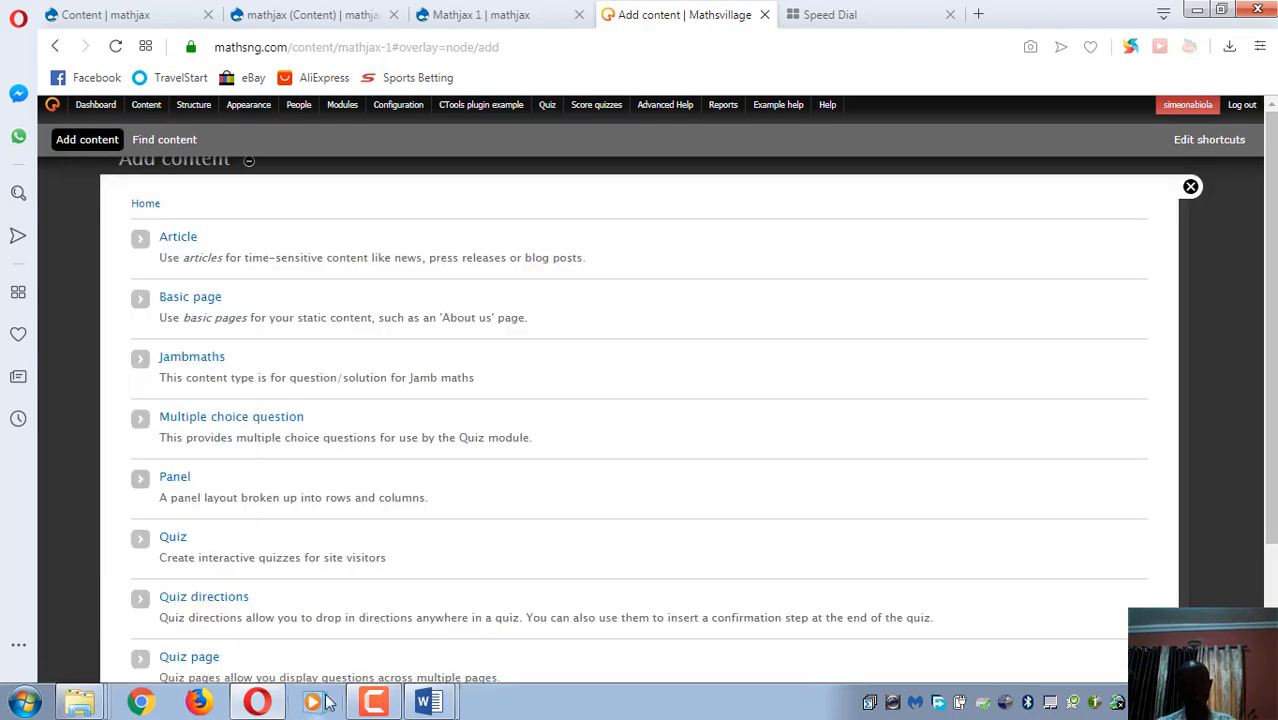
- Switch to Document1 in Word and toggle the align-block solution into a MathType equation and back to LaTeX
click(437, 659)
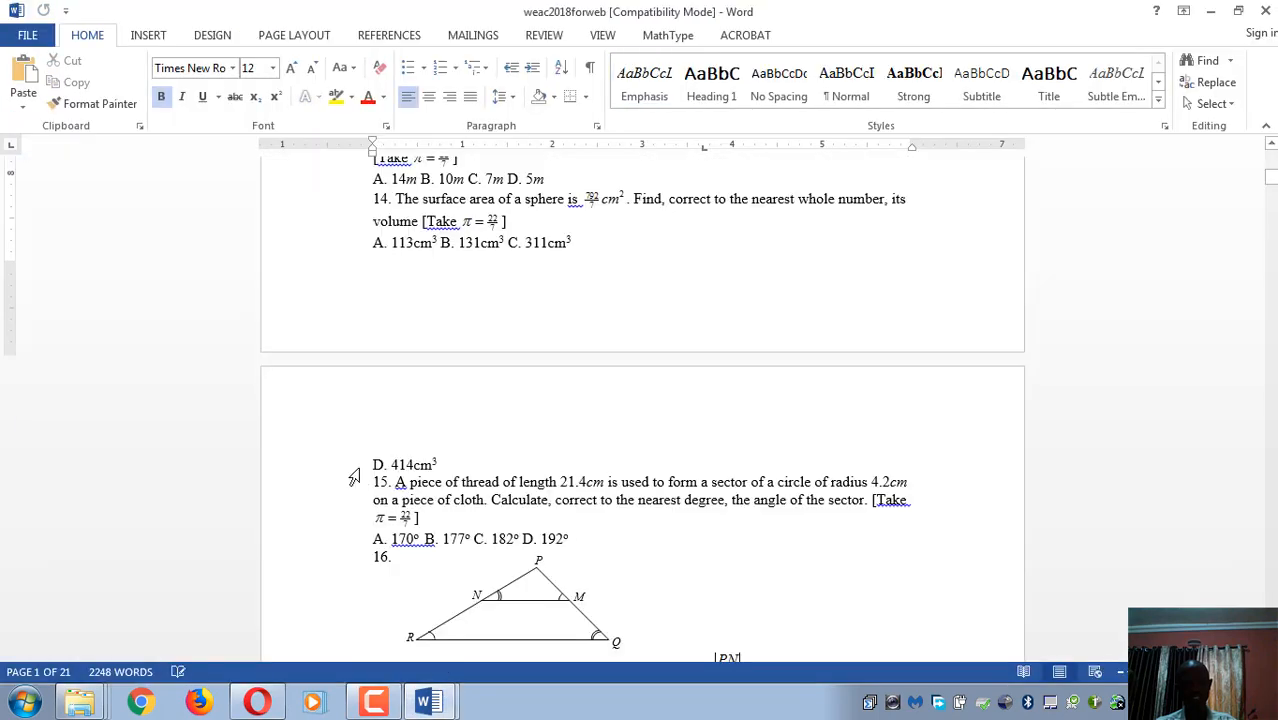
mouse_move(425, 706)
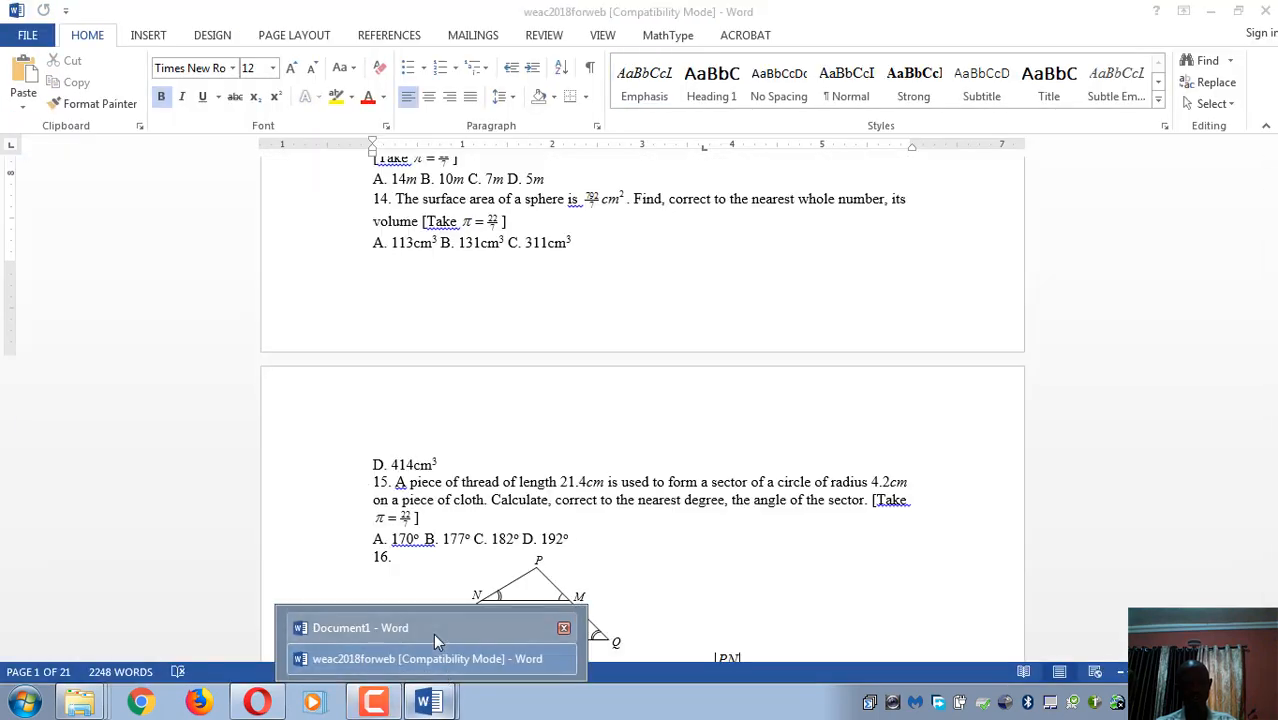
click(433, 631)
drag(343, 520, 483, 525)
drag(345, 551, 462, 551)
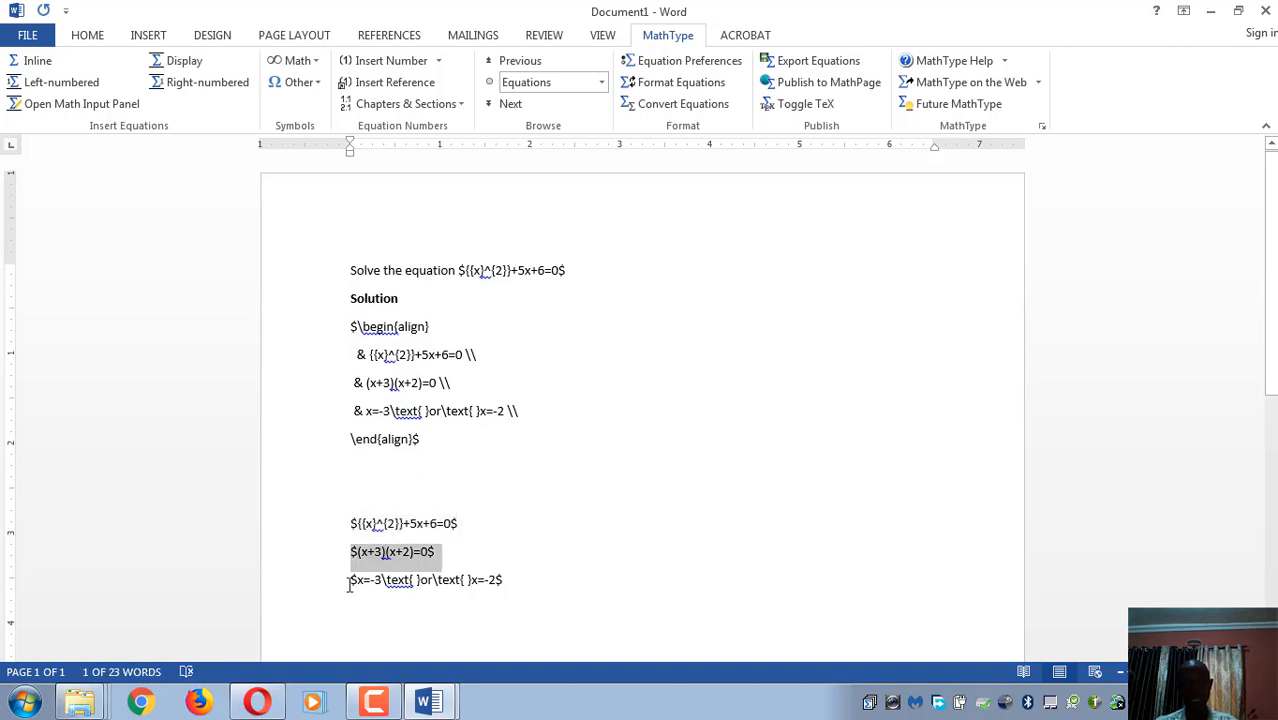
drag(352, 331, 422, 442)
click(800, 104)
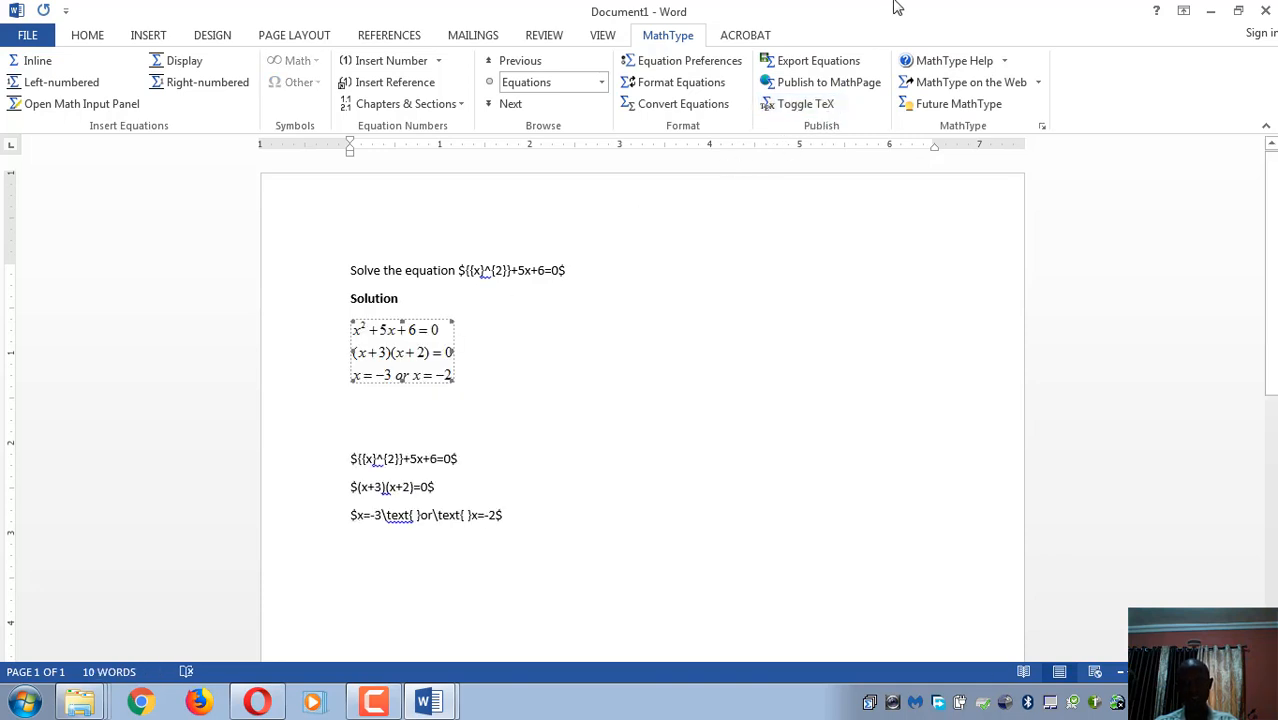
click(768, 104)
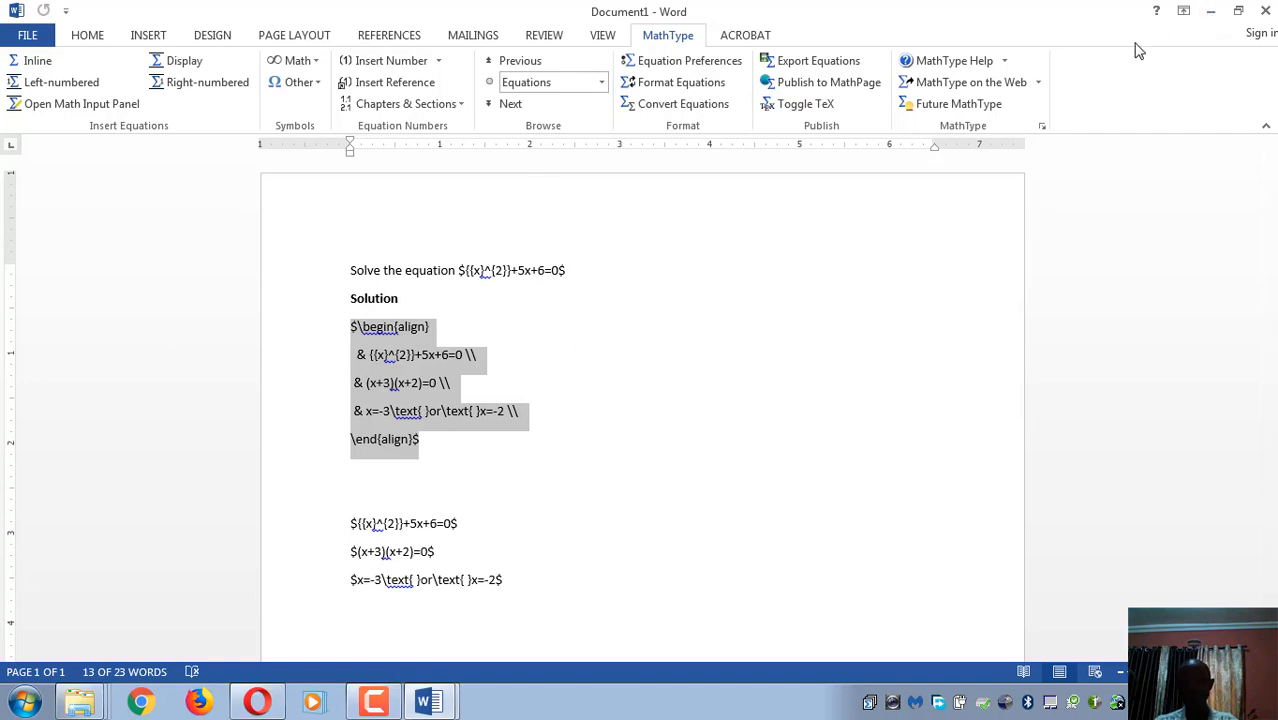
- Switch back to the browser and start creating new content of the waecsscemaths type
click(1210, 11)
click(262, 698)
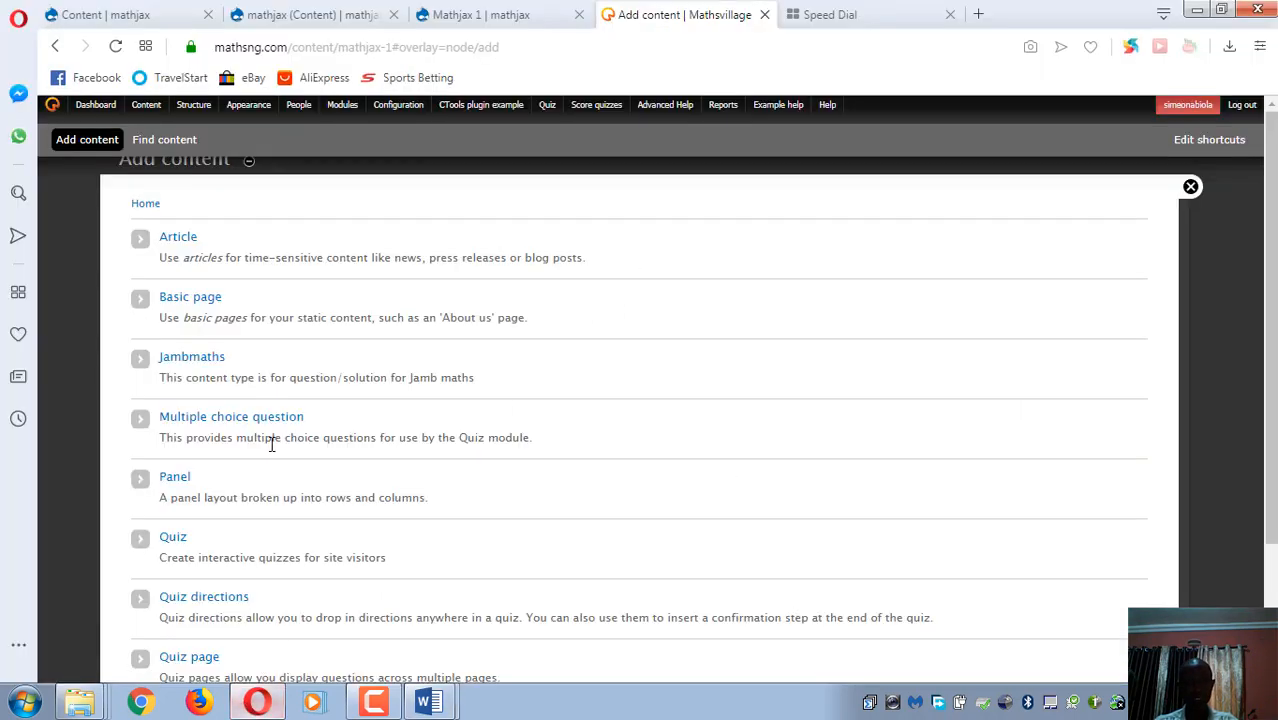
scroll(271, 440, down, 3)
click(197, 597)
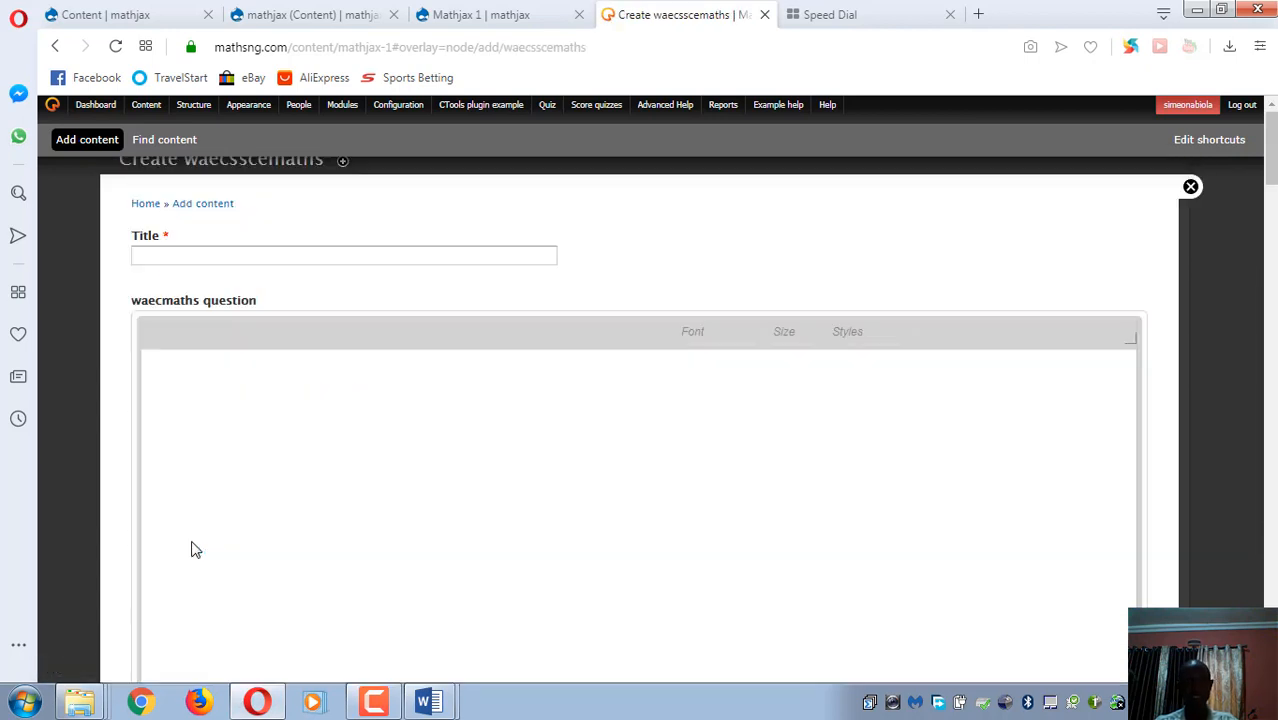
- Title the new waecsscemaths item Question 1 and place the cursor in the waecmaths question field
click(165, 258)
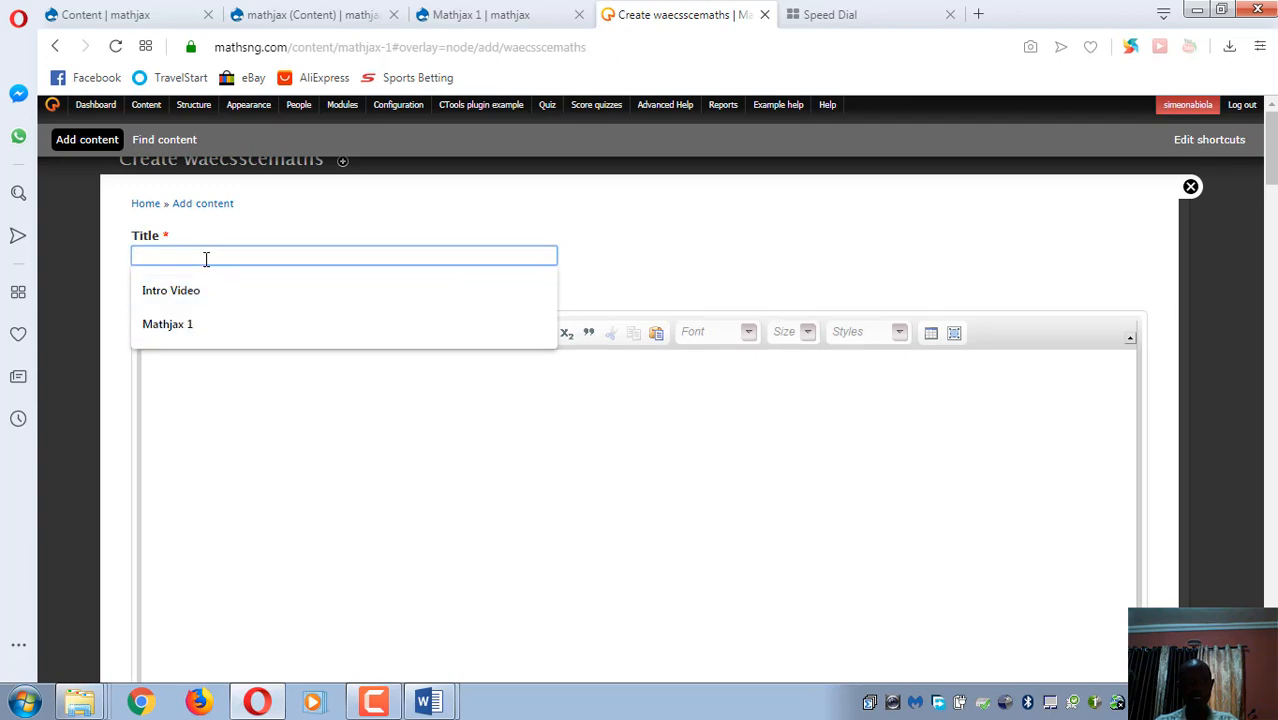
text(Q)
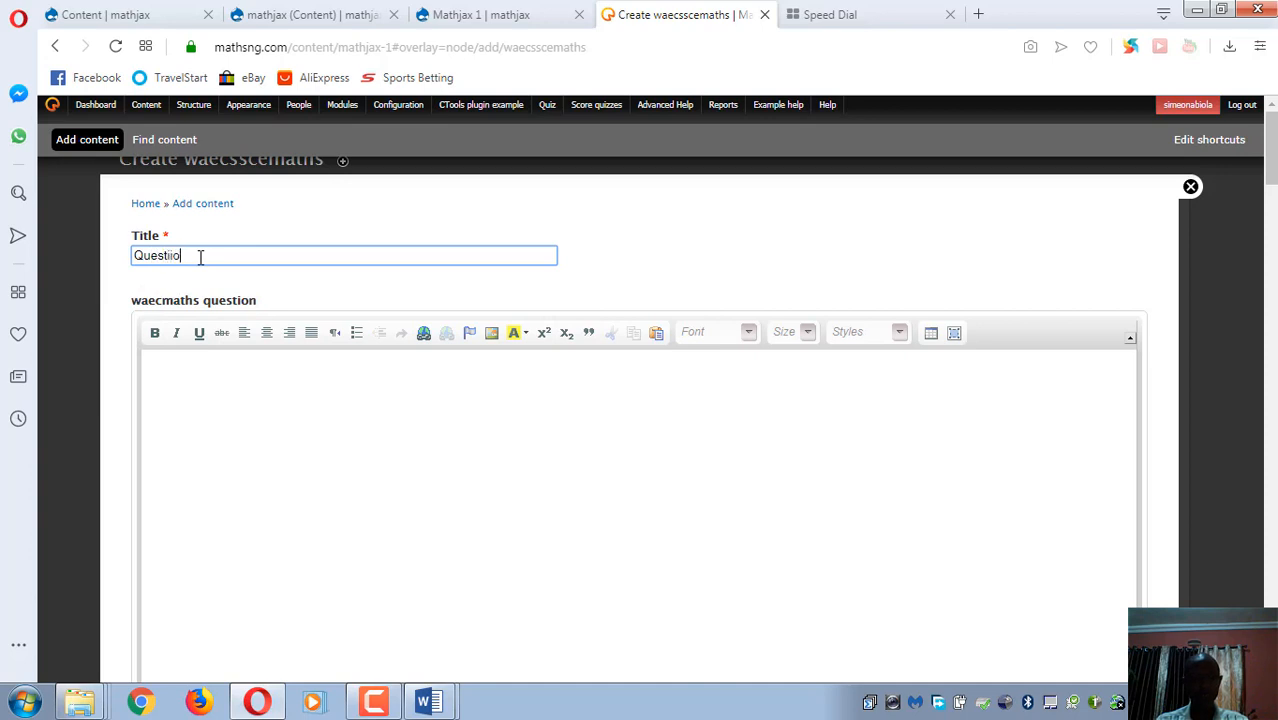
text(uestion 1)
click(172, 429)
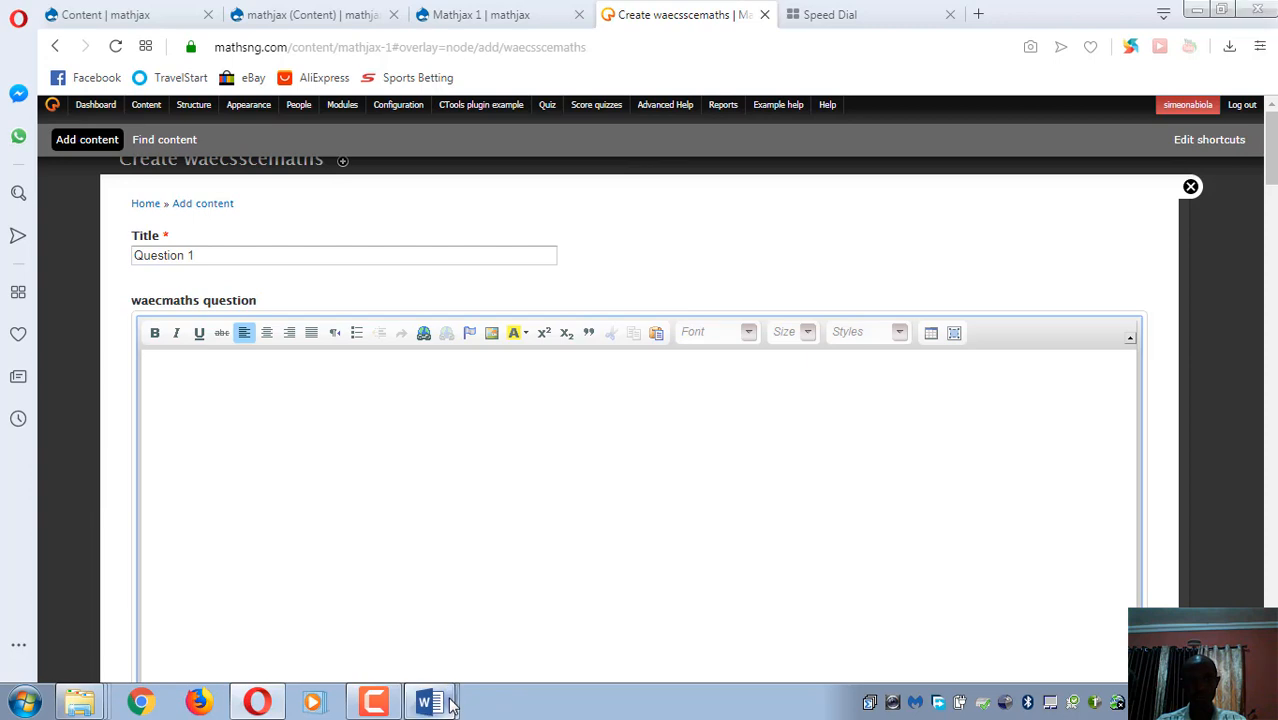
- Copy the line "Solve the equation ${{x}^{2}}+5x+6=0$" from Document1 in Word and paste it into the waecmaths question field
mouse_move(448, 693)
click(455, 631)
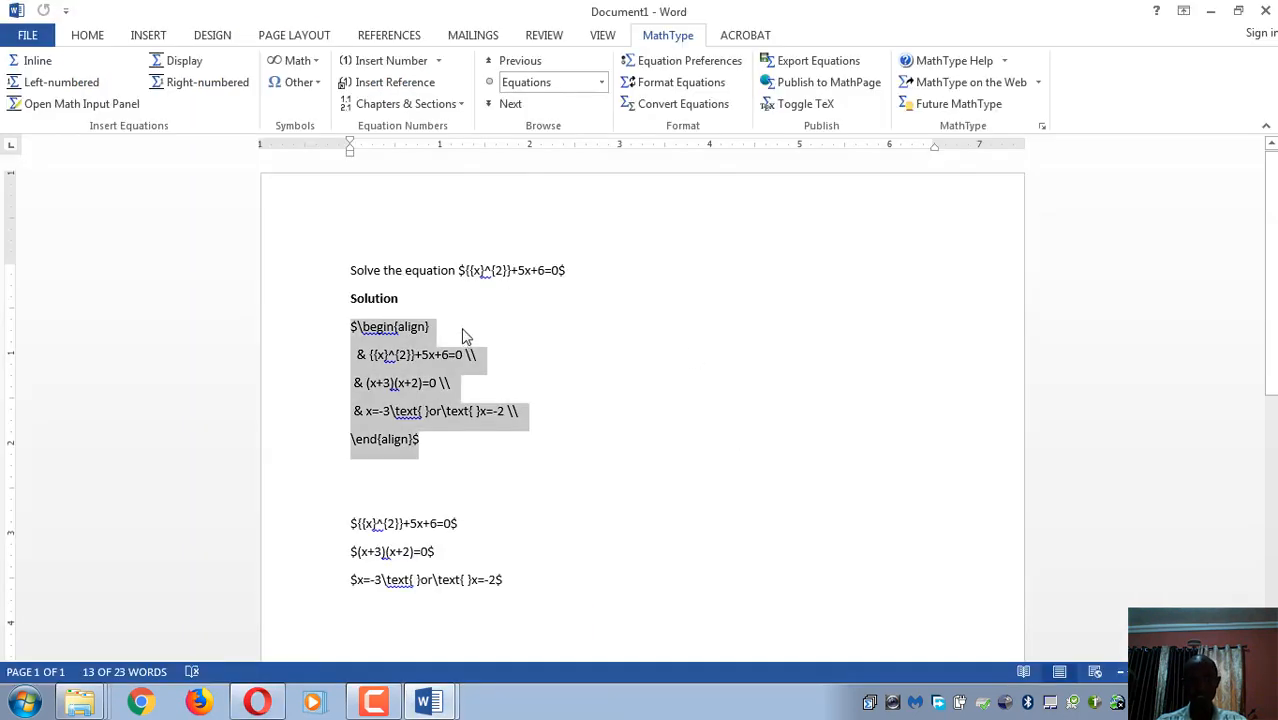
drag(351, 265, 562, 277)
key(ctrl+c)
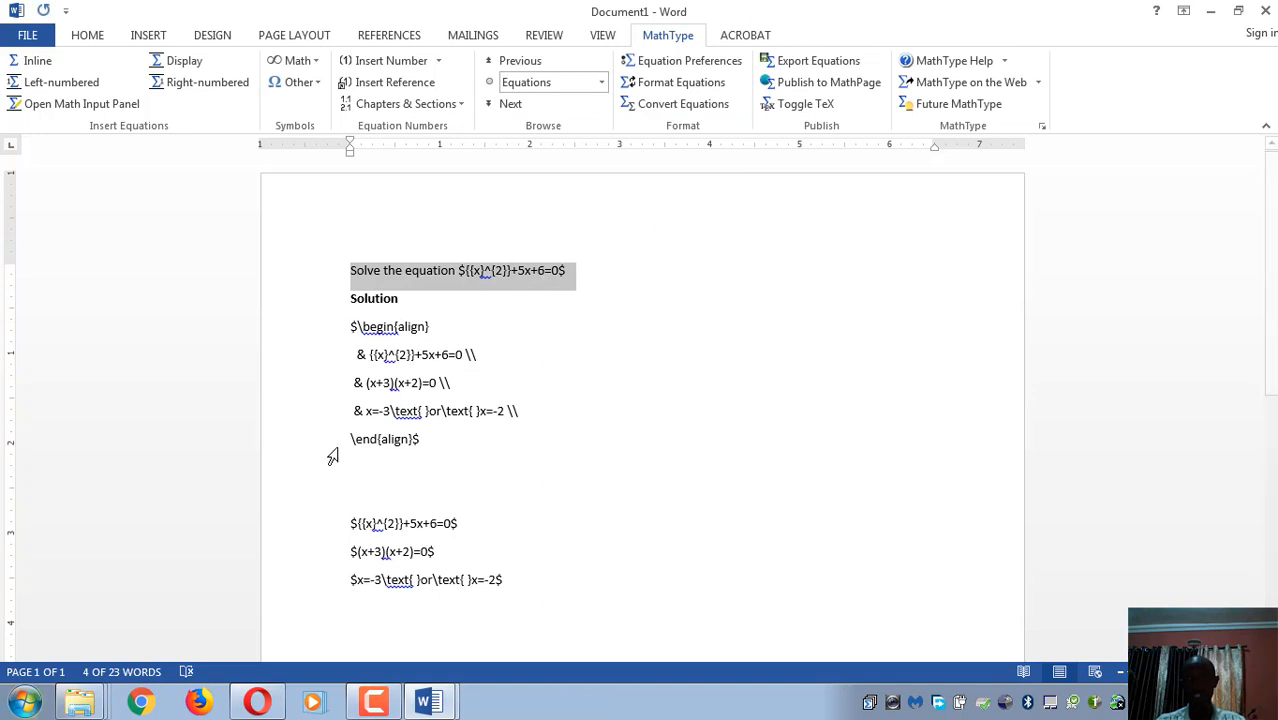
click(1205, 12)
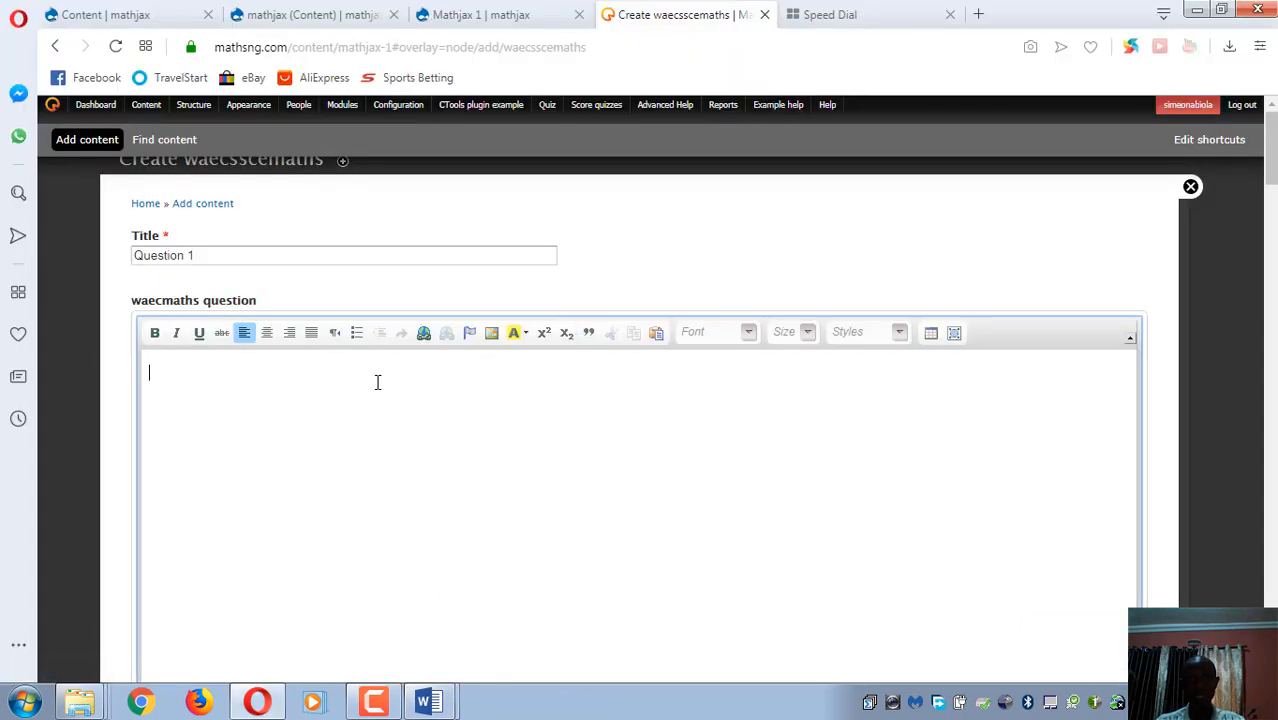
click(365, 400)
key(ctrl+v)
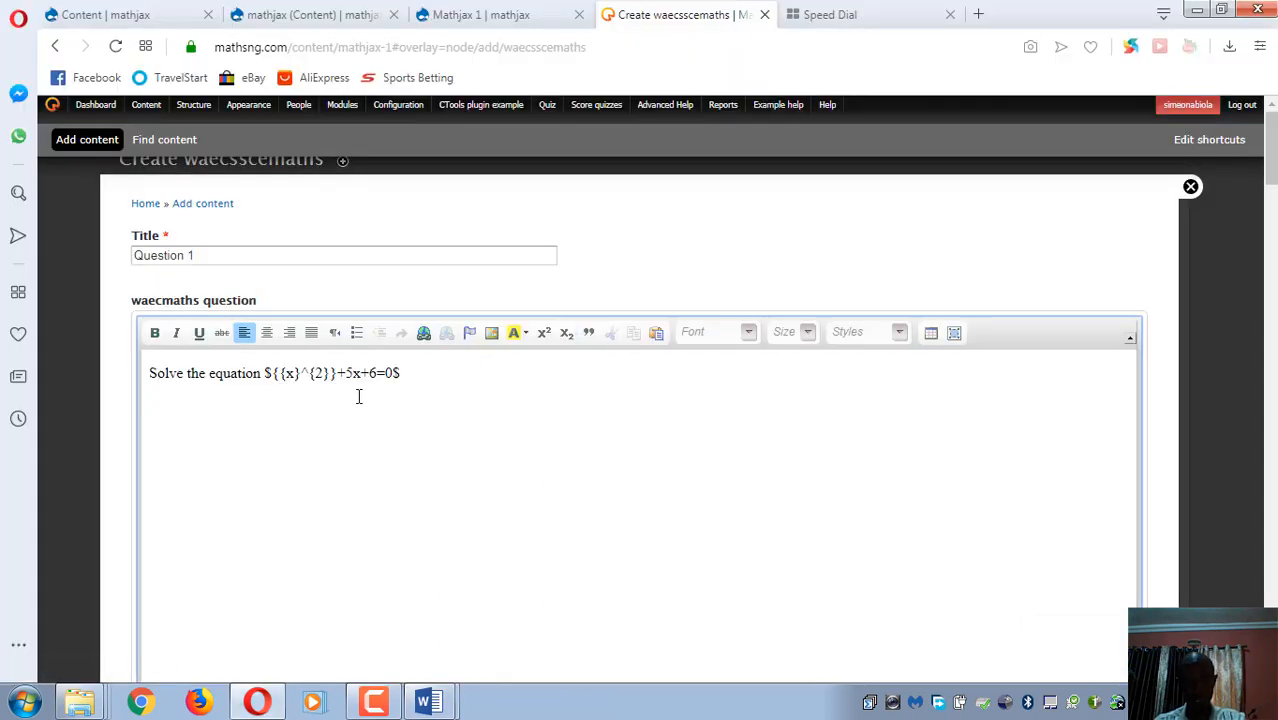
- Skip the answer option fields and place the cursor in the waecmaths solution field
scroll(370, 410, down, 8)
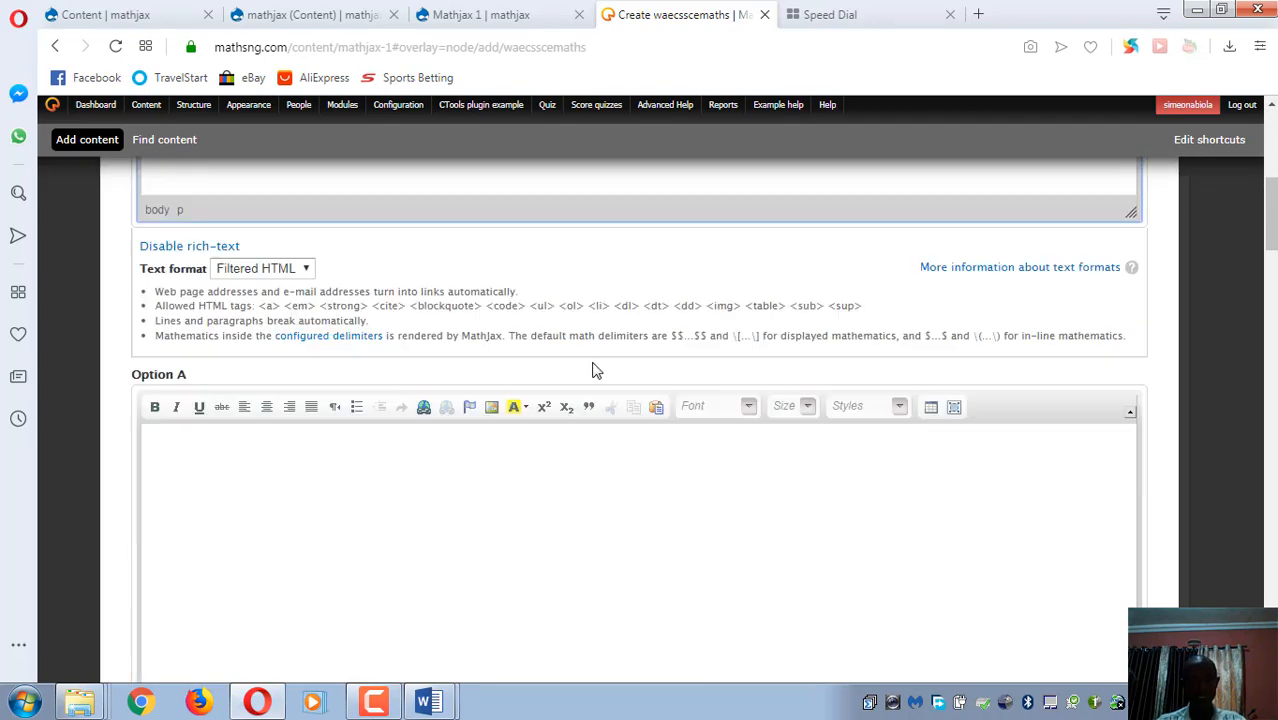
click(381, 415)
scroll(381, 415, down, 12)
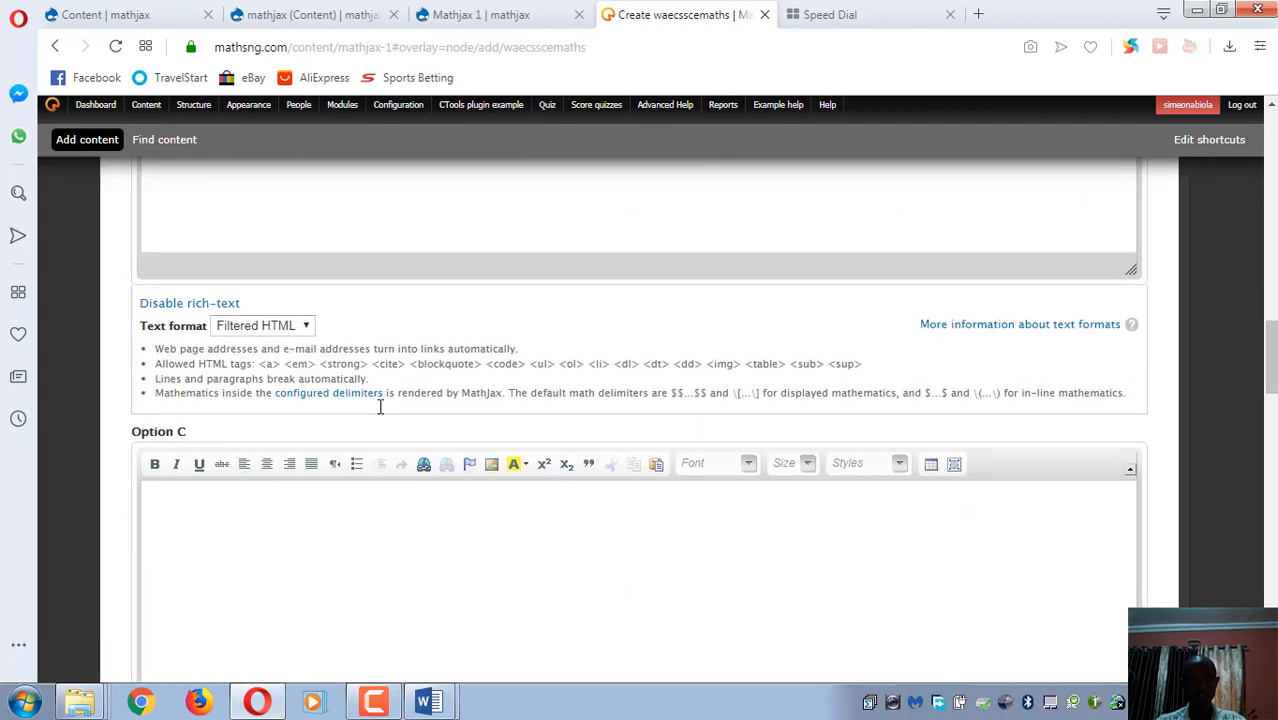
scroll(326, 431, down, 7)
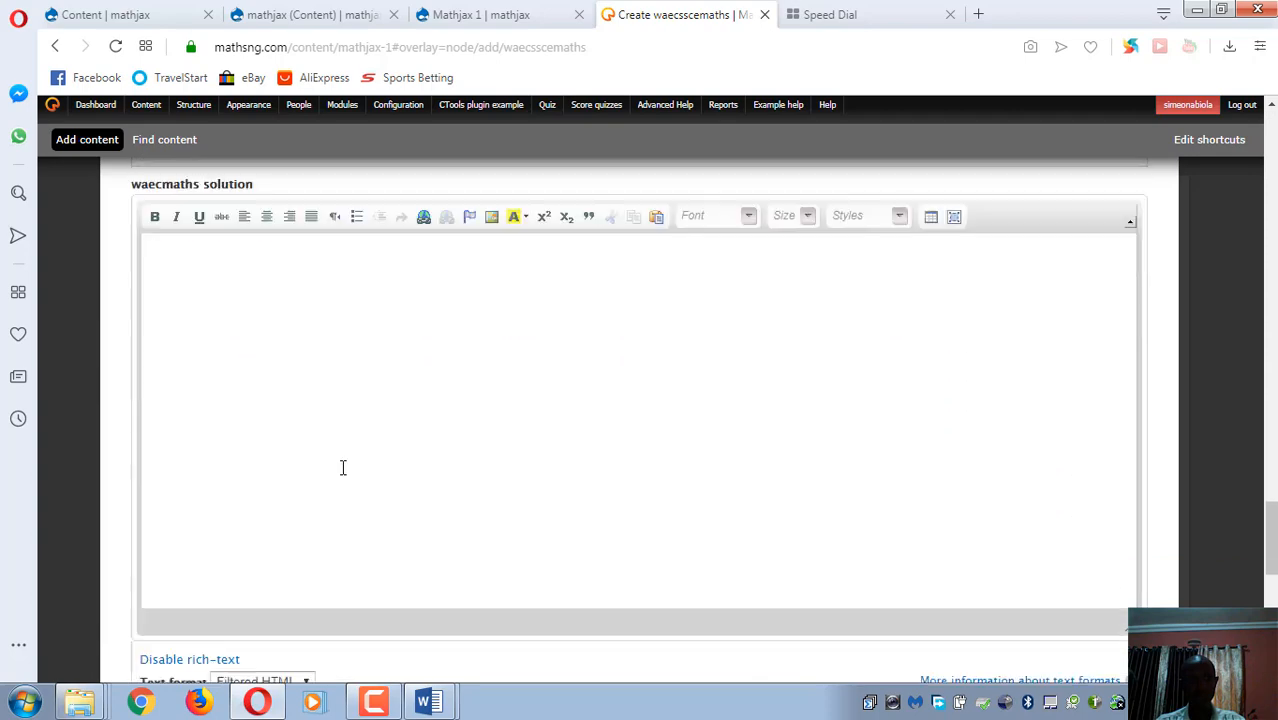
scroll(311, 351, up, 3)
click(311, 465)
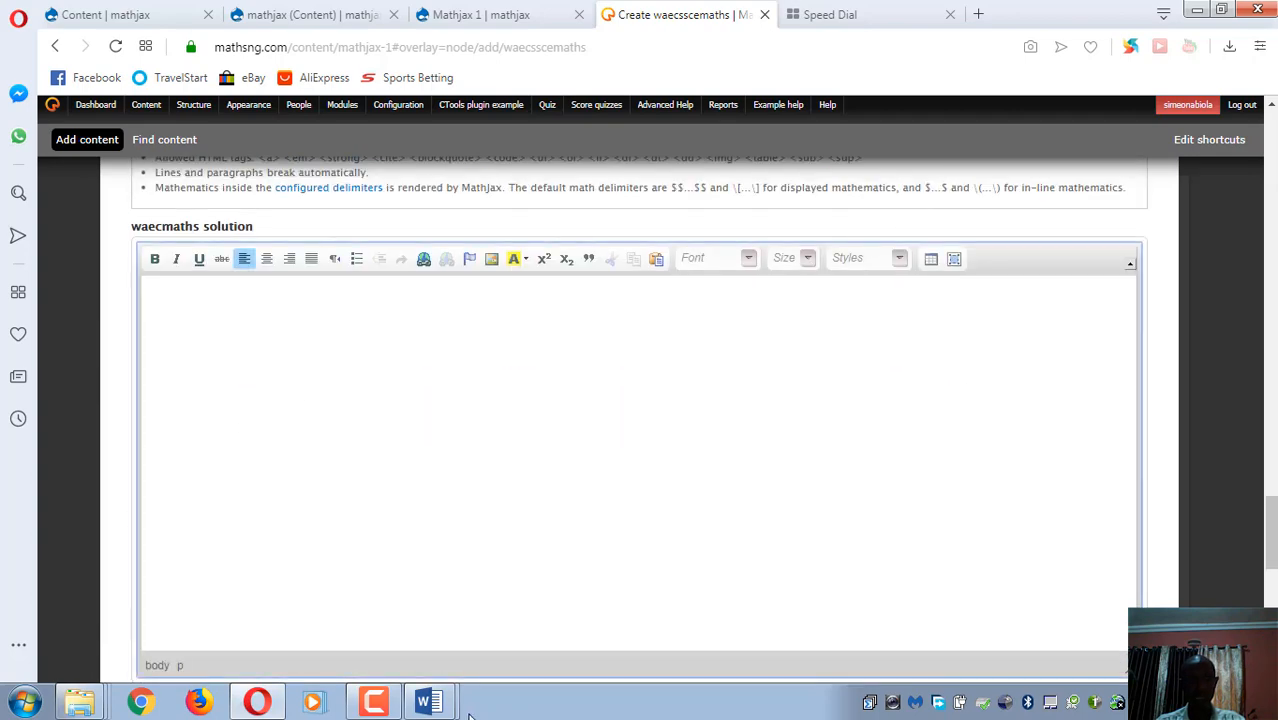
- Copy the LaTeX align block under Solution in Document1 in Word and paste it into the browser's waecmaths solution field
mouse_move(428, 702)
click(449, 657)
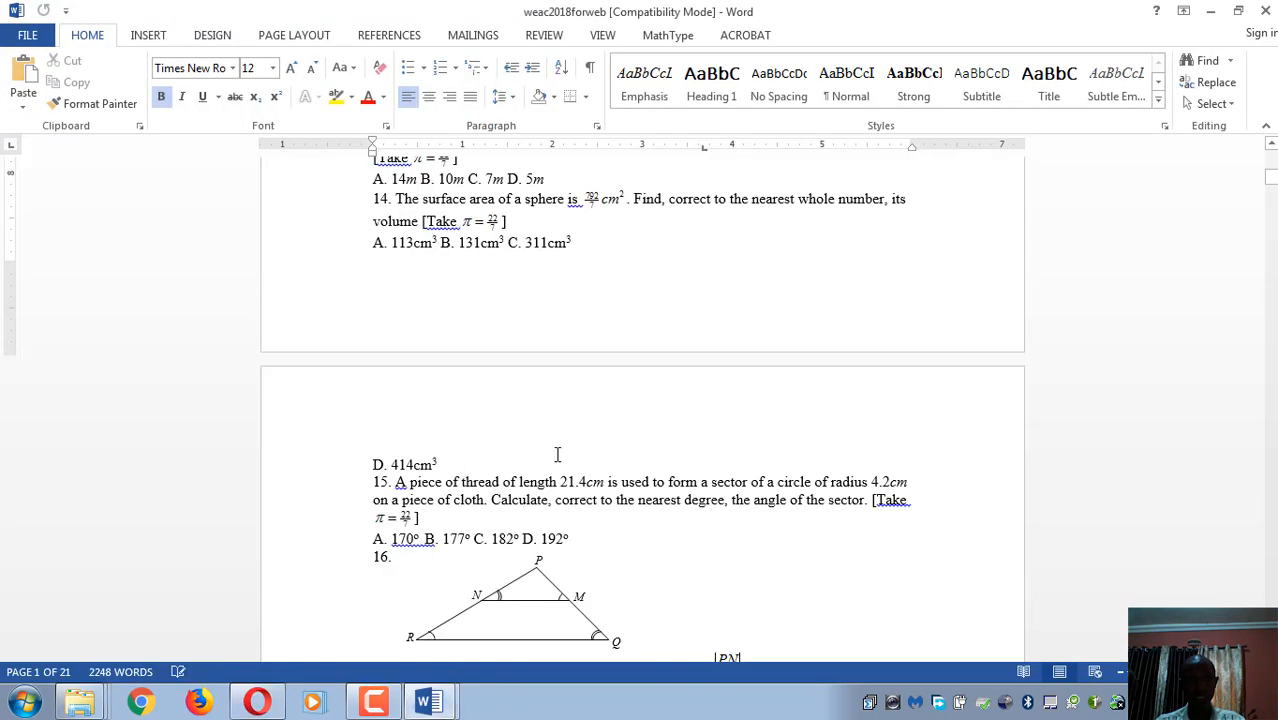
click(423, 626)
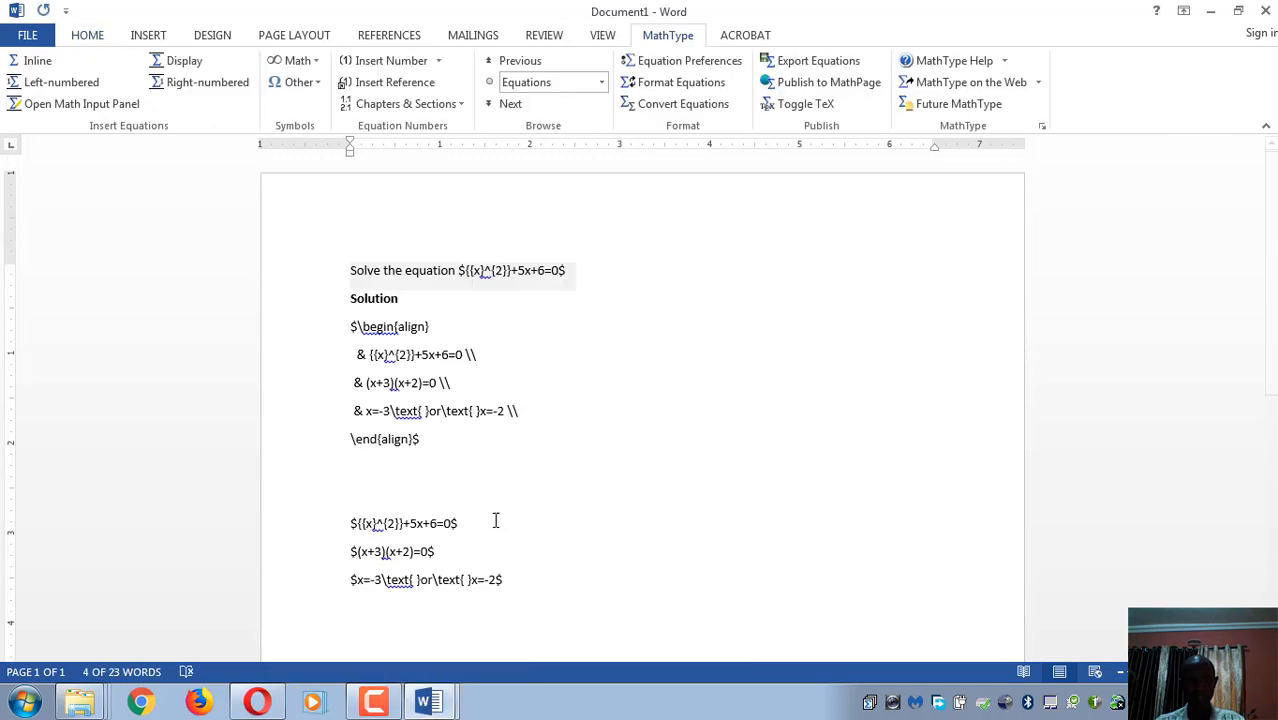
drag(351, 326, 486, 457)
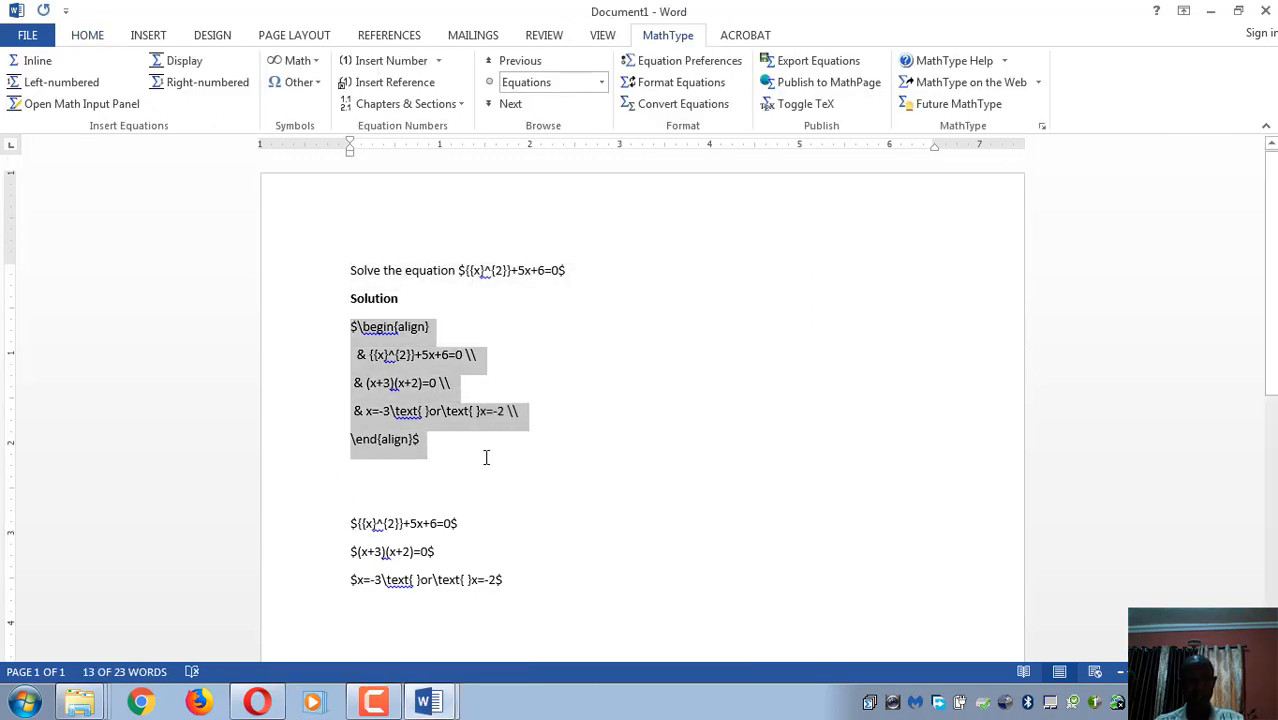
click(1211, 10)
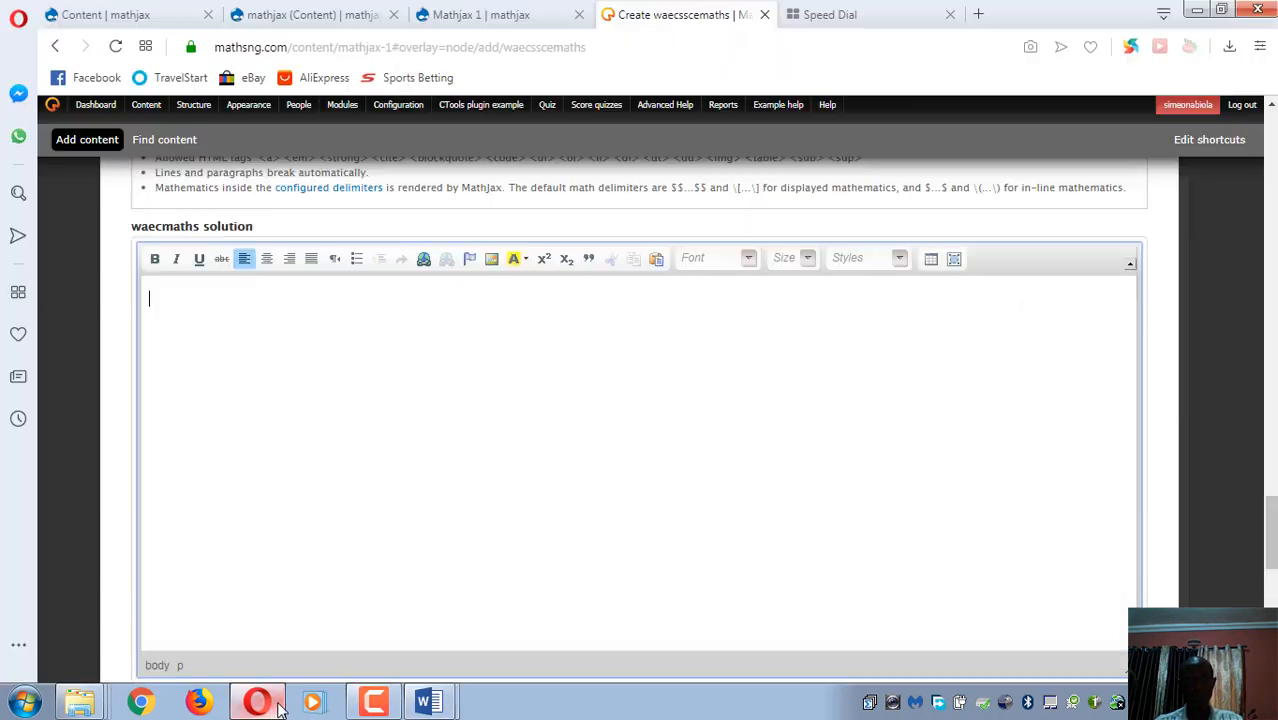
click(257, 702)
key(ctrl+v)
- Save the new waecsscemaths Question 1 and view its solution on the published page
scroll(337, 418, down, 5)
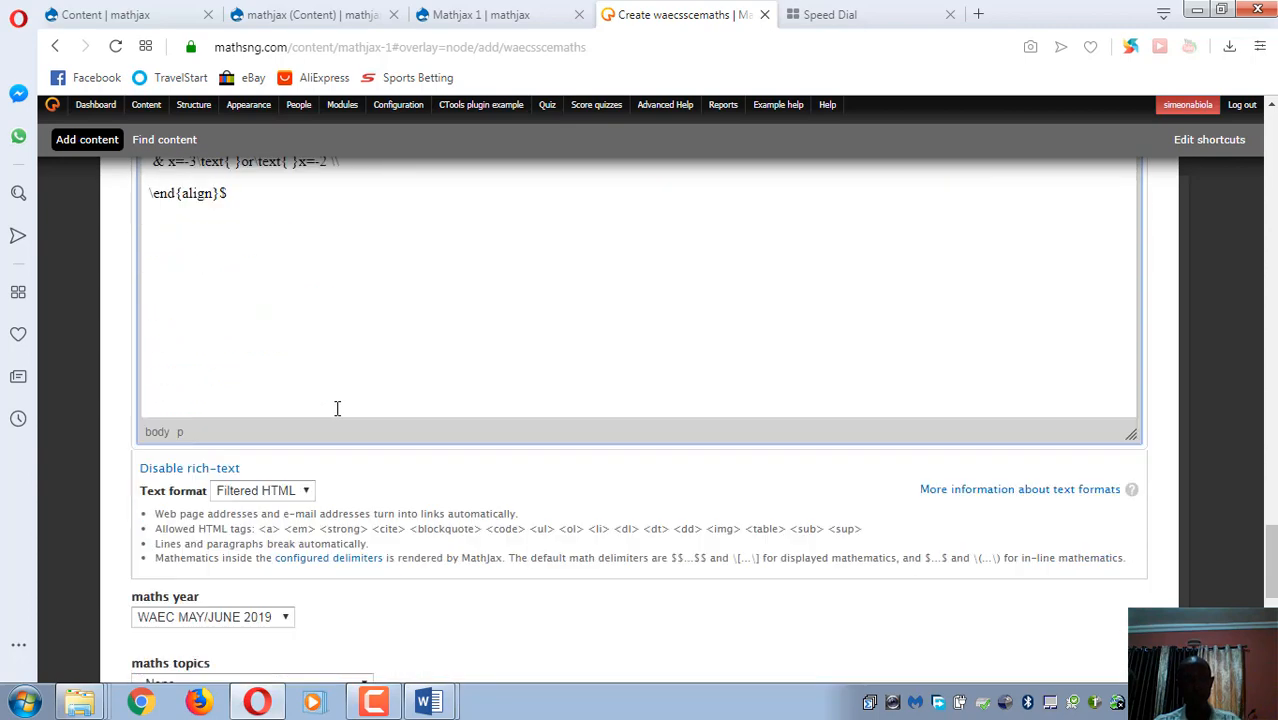
scroll(318, 418, down, 3)
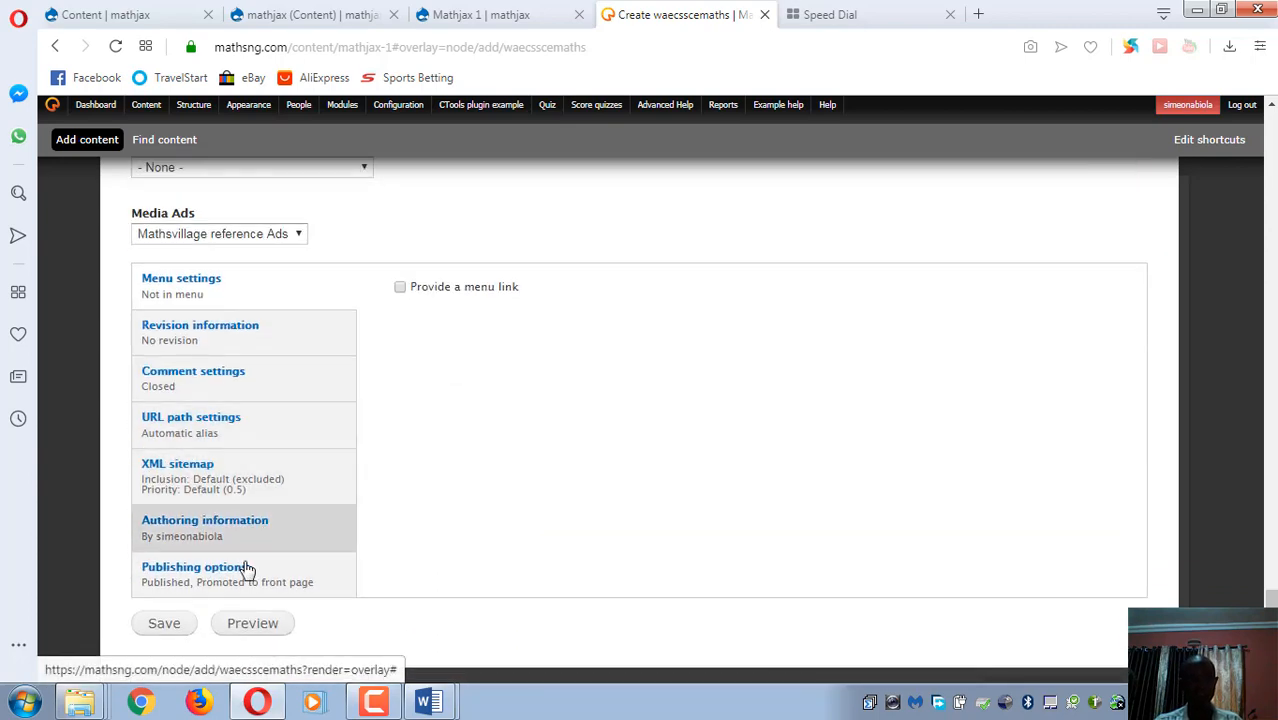
click(170, 624)
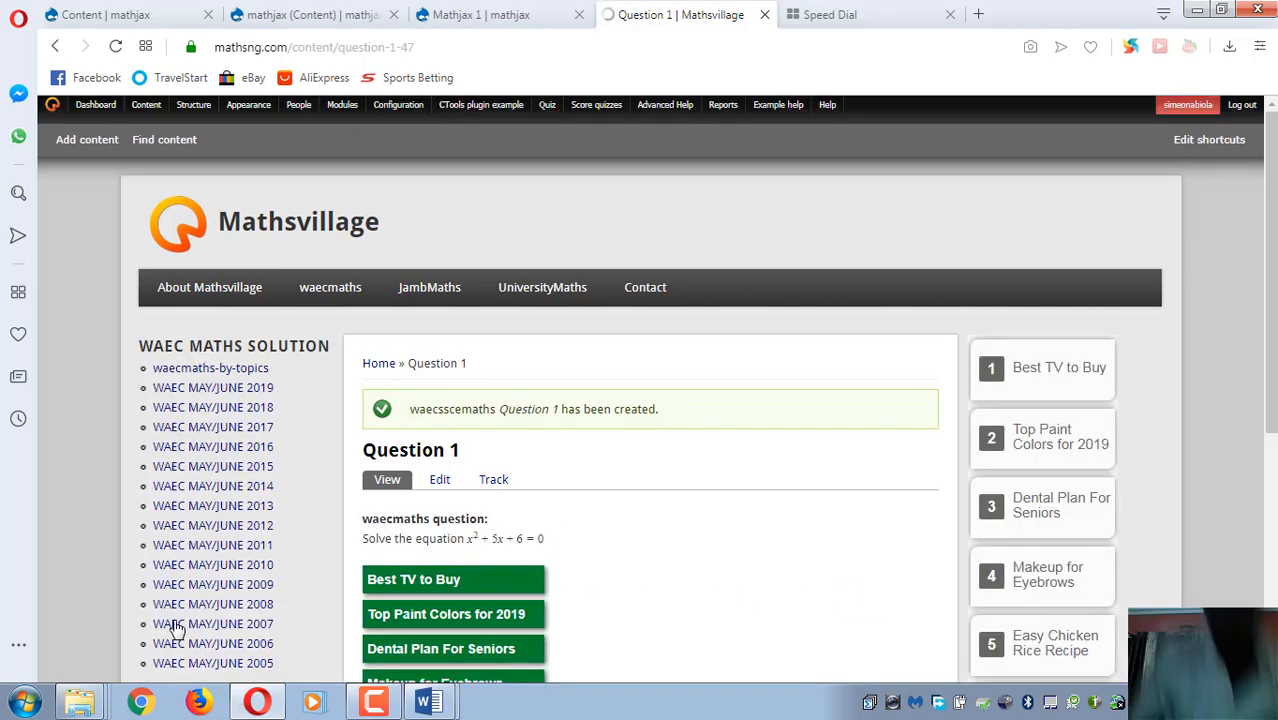
scroll(590, 562, down, 3)
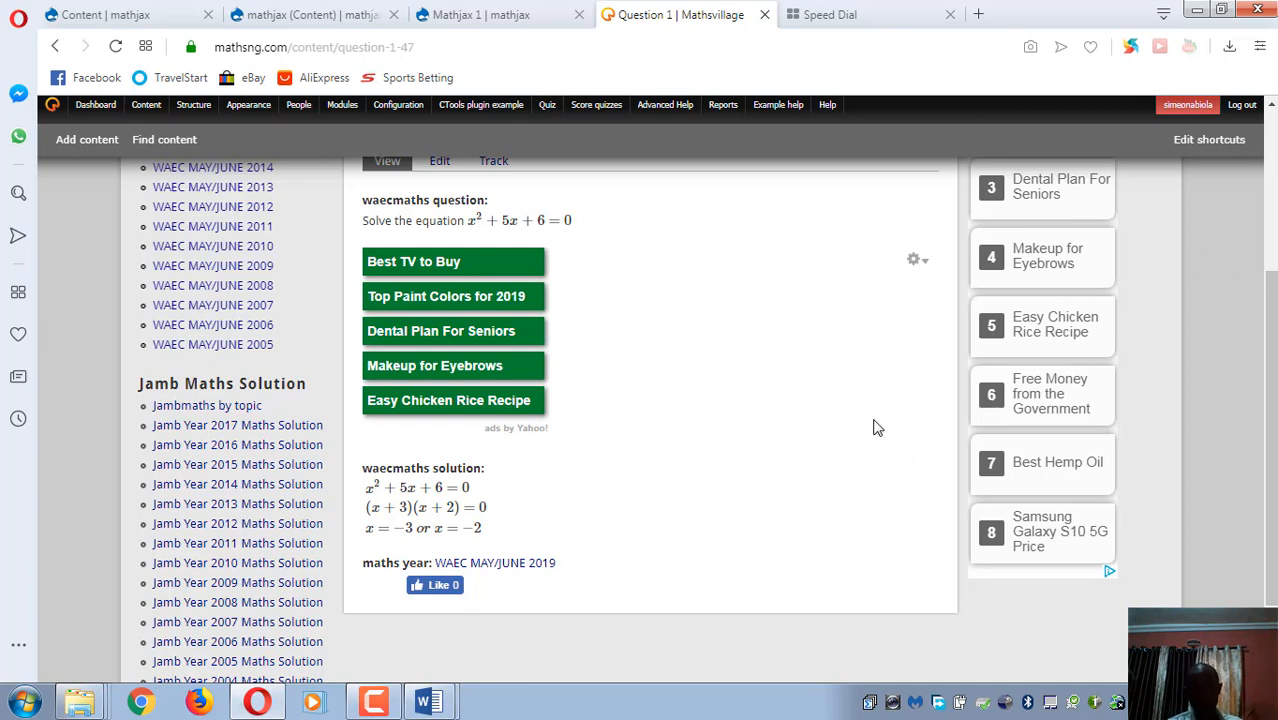
- Compare how the solution lines are laid out on the Mathjax 1 and Question 1 pages, checking the LaTeX source in Document1 in Word
click(470, 15)
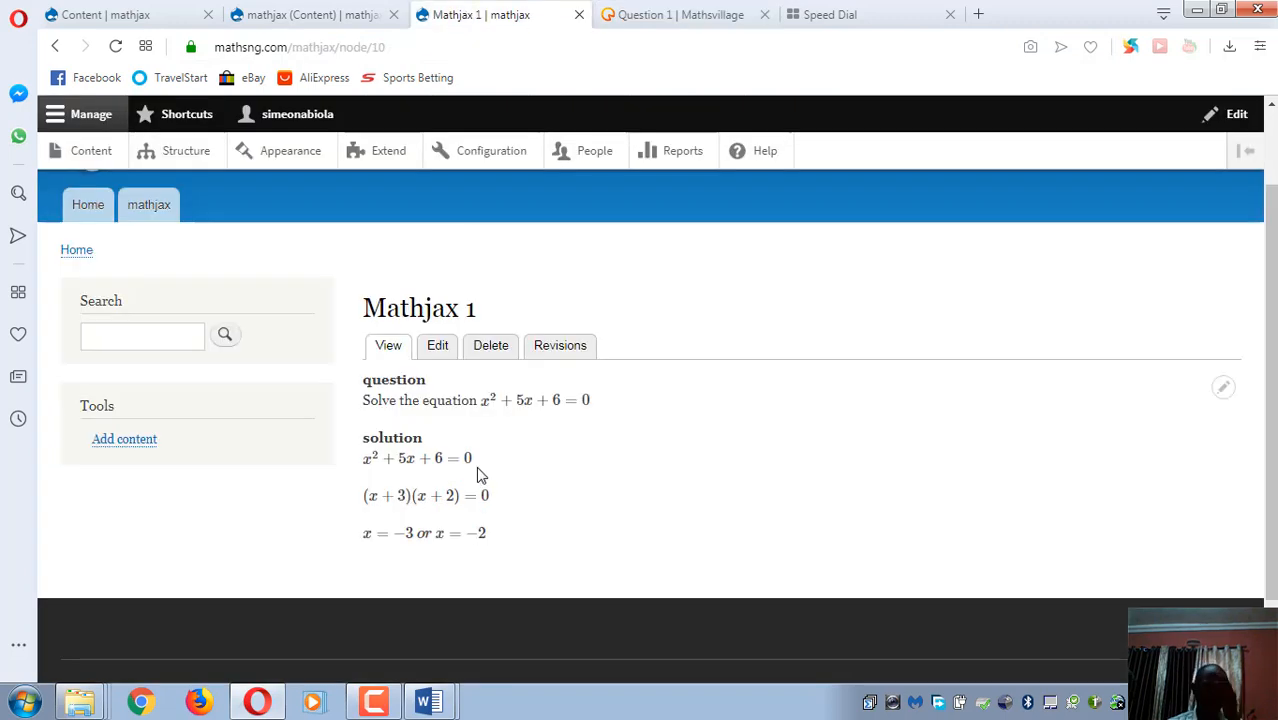
click(660, 25)
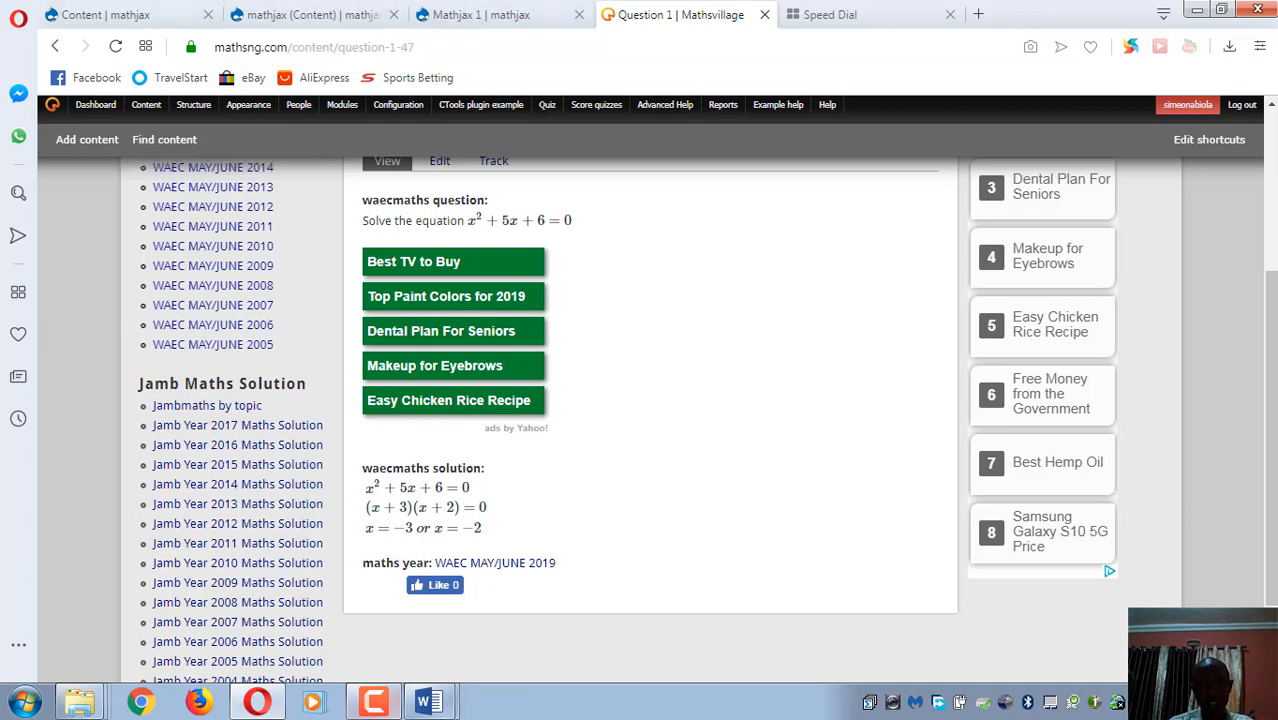
mouse_move(428, 702)
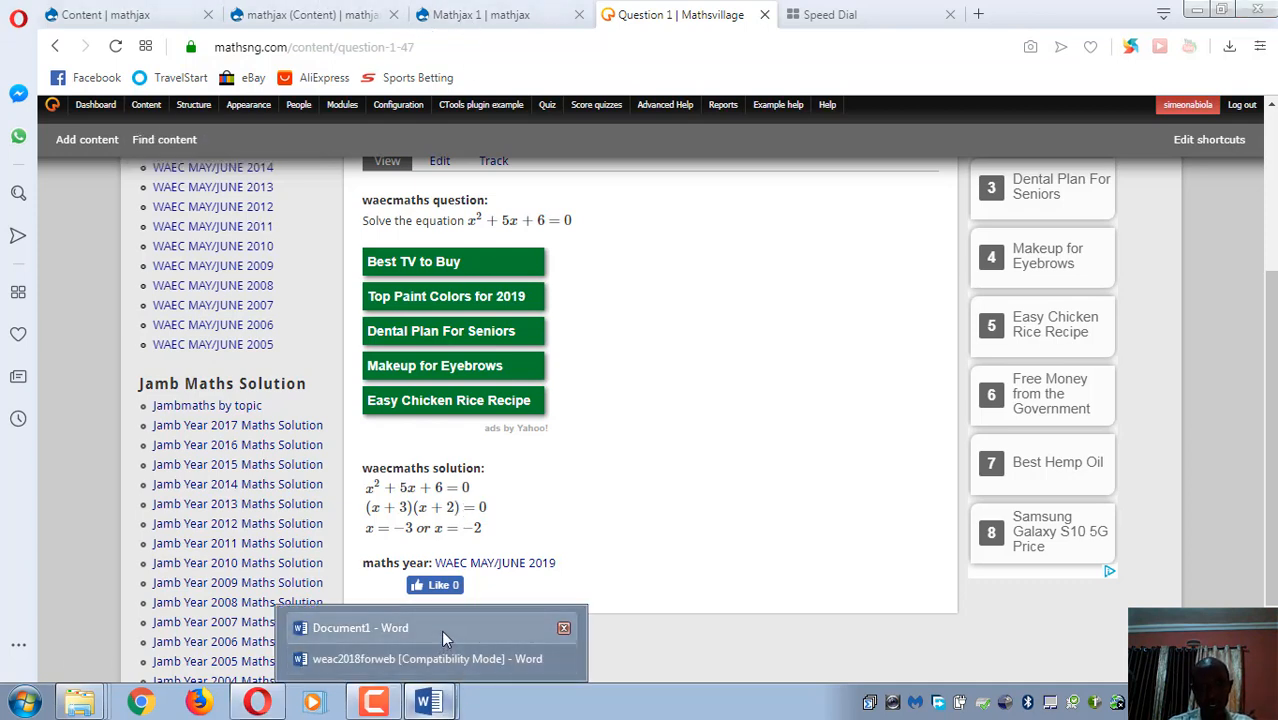
click(441, 629)
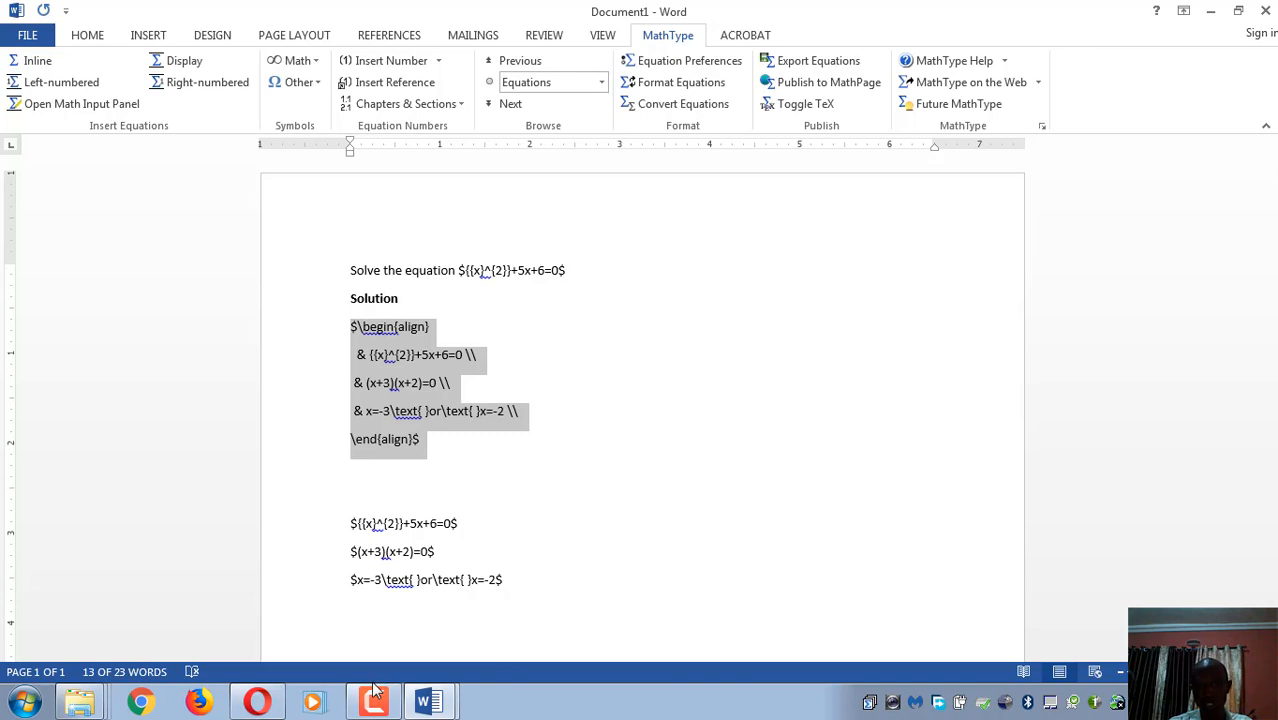
click(403, 526)
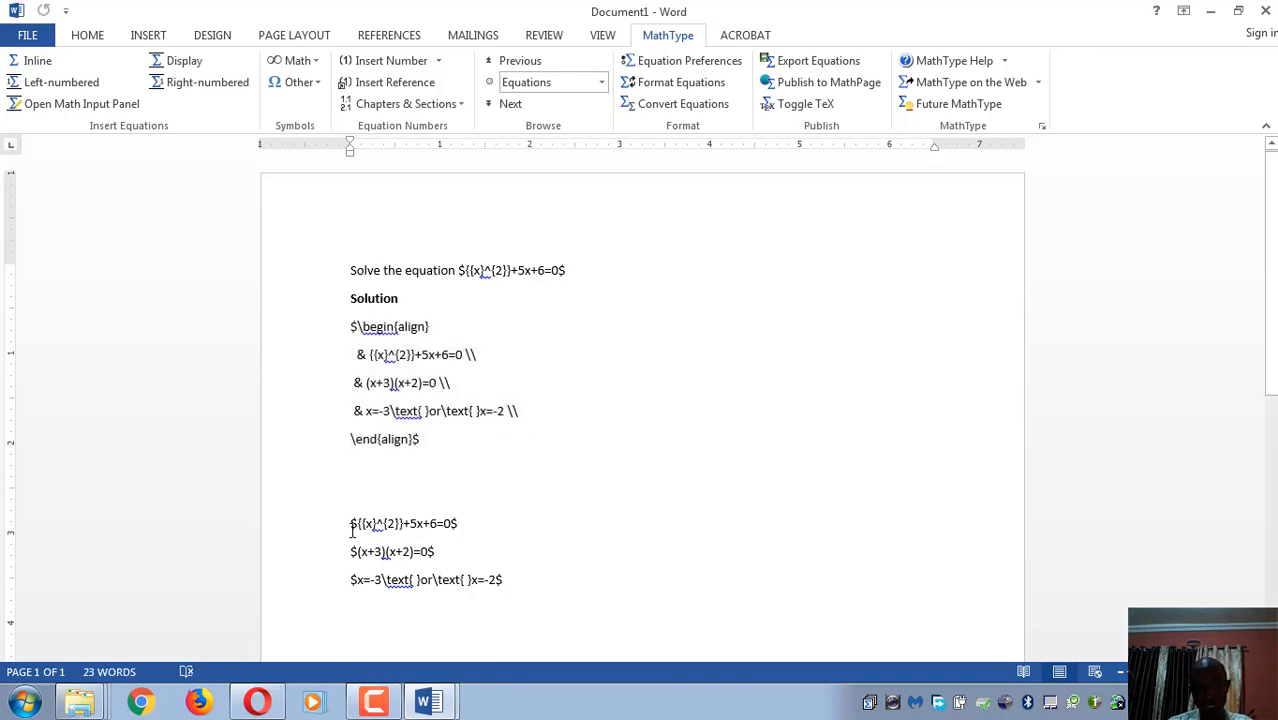
drag(352, 526, 485, 531)
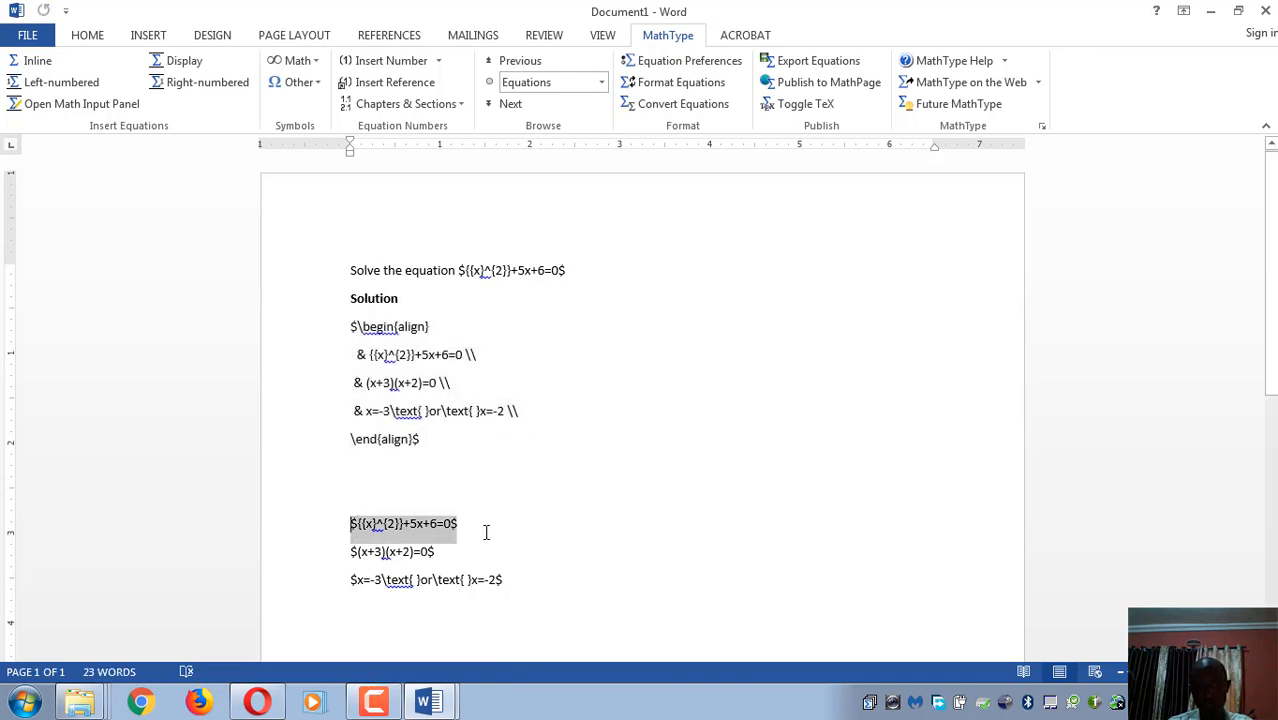
click(1212, 8)
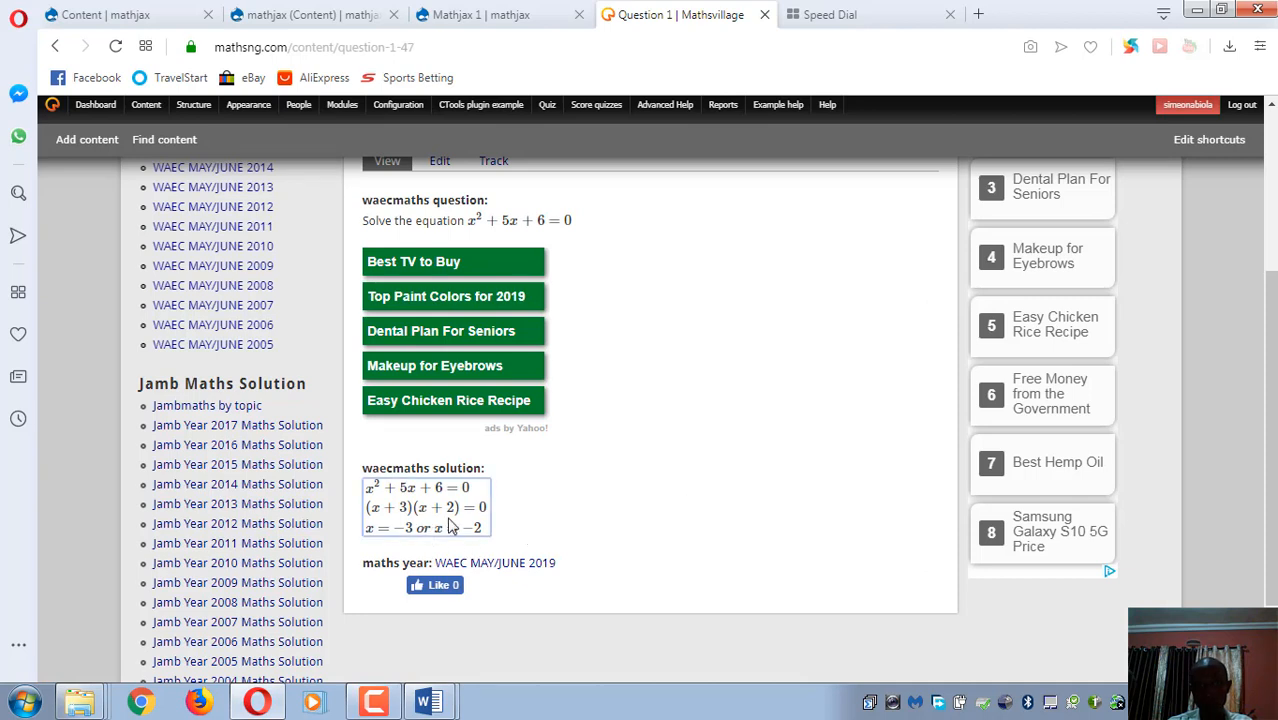
click(485, 14)
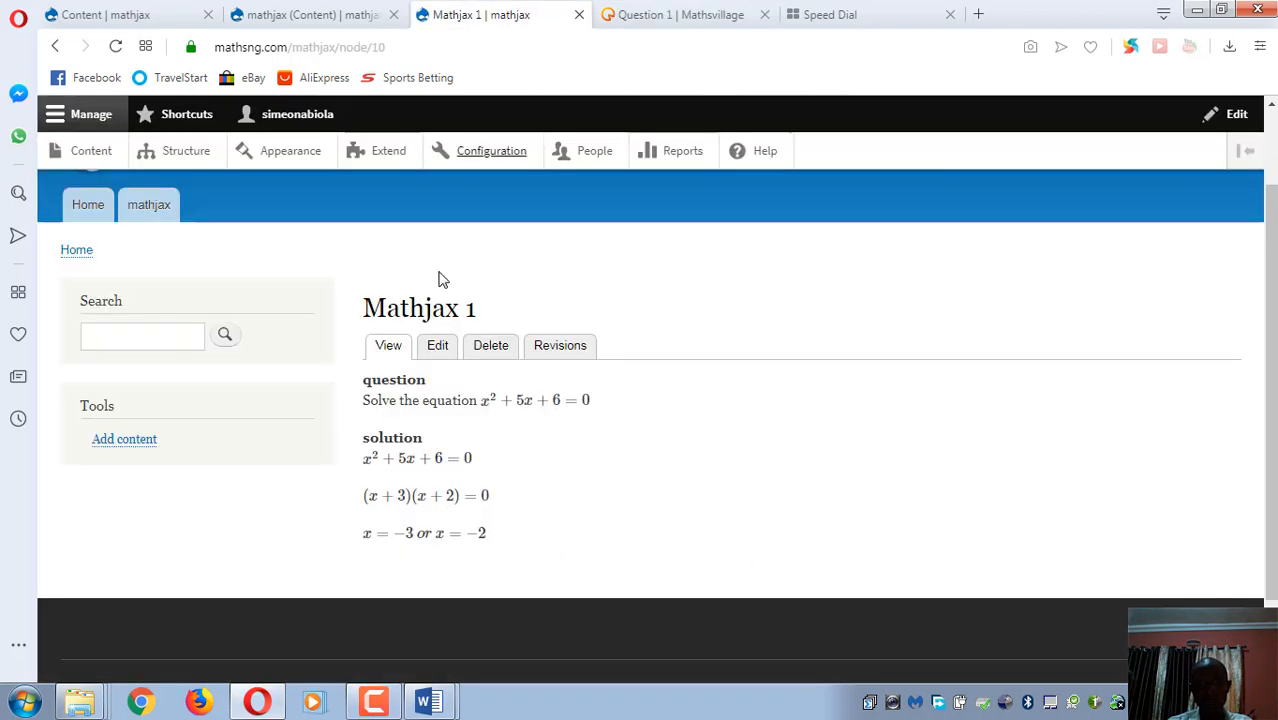
- Return to Question 1 and open its edit form directly at mathsng.com/node/2122/edit
click(626, 8)
scroll(480, 380, up, 4)
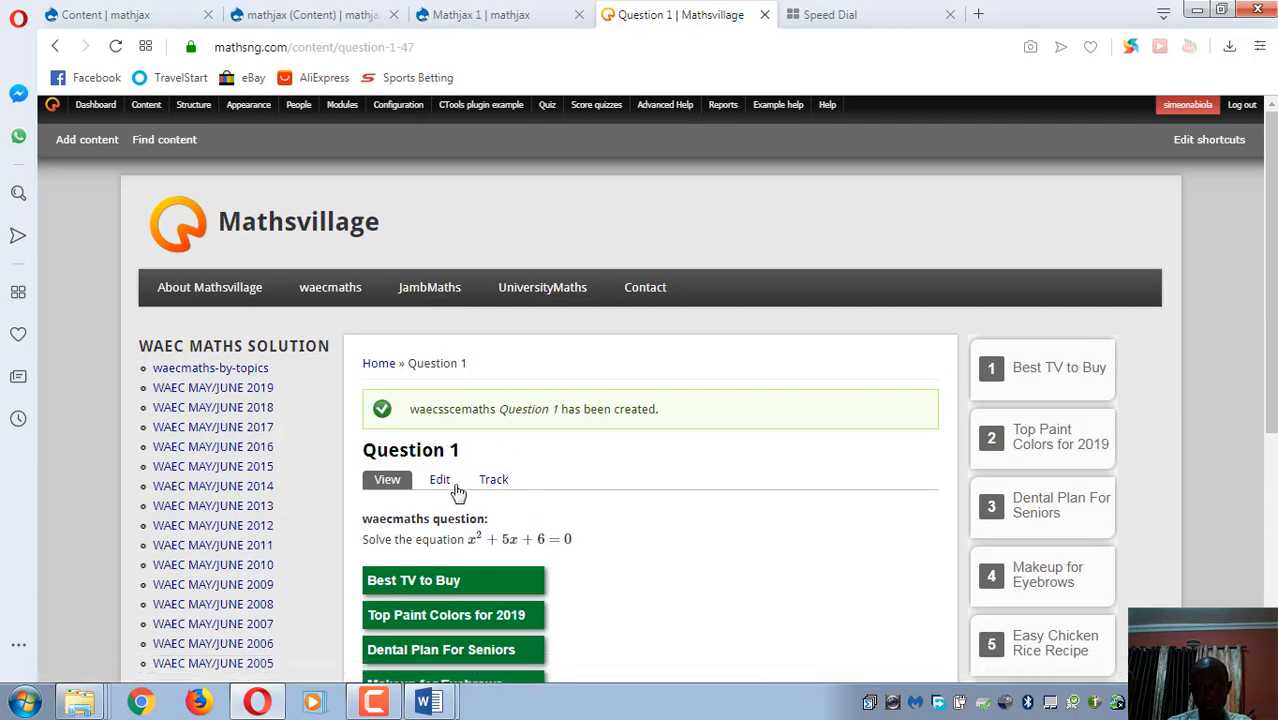
click(441, 480)
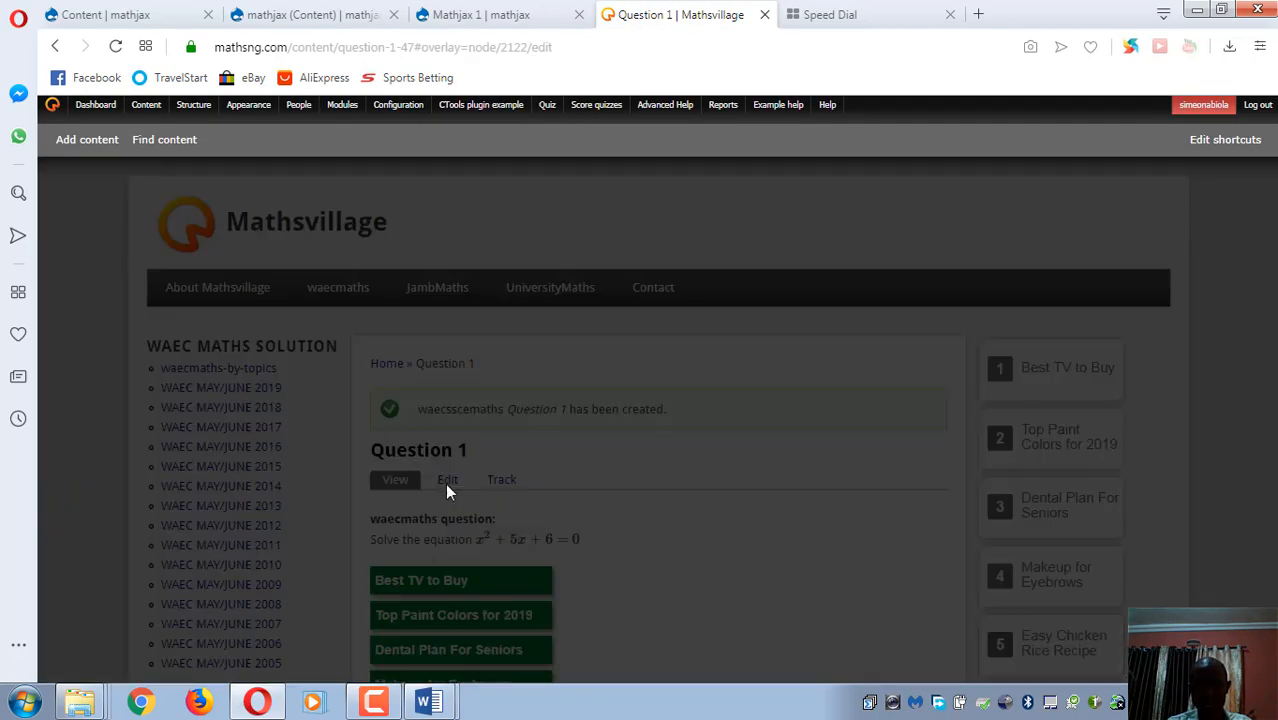
double_click(469, 47)
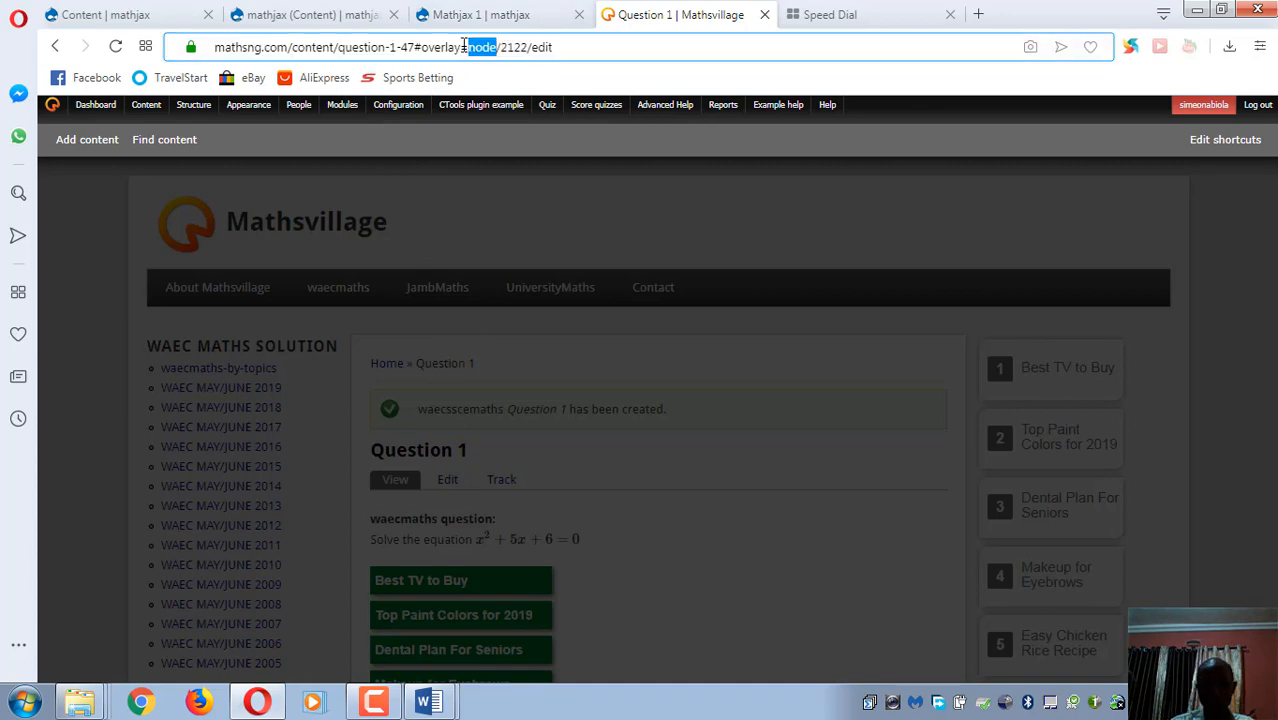
click(465, 46)
key(BackSpace)
key(BackSpace)
key(BackSpace)
key(BackSpace)
key(BackSpace)
key(BackSpace)
key(BackSpace)
key(BackSpace)
key(BackSpace)
key(BackSpace)
key(BackSpace)
key(BackSpace)
key(BackSpace)
key(BackSpace)
key(BackSpace)
key(BackSpace)
key(BackSpace)
key(BackSpace)
key(BackSpace)
key(BackSpace)
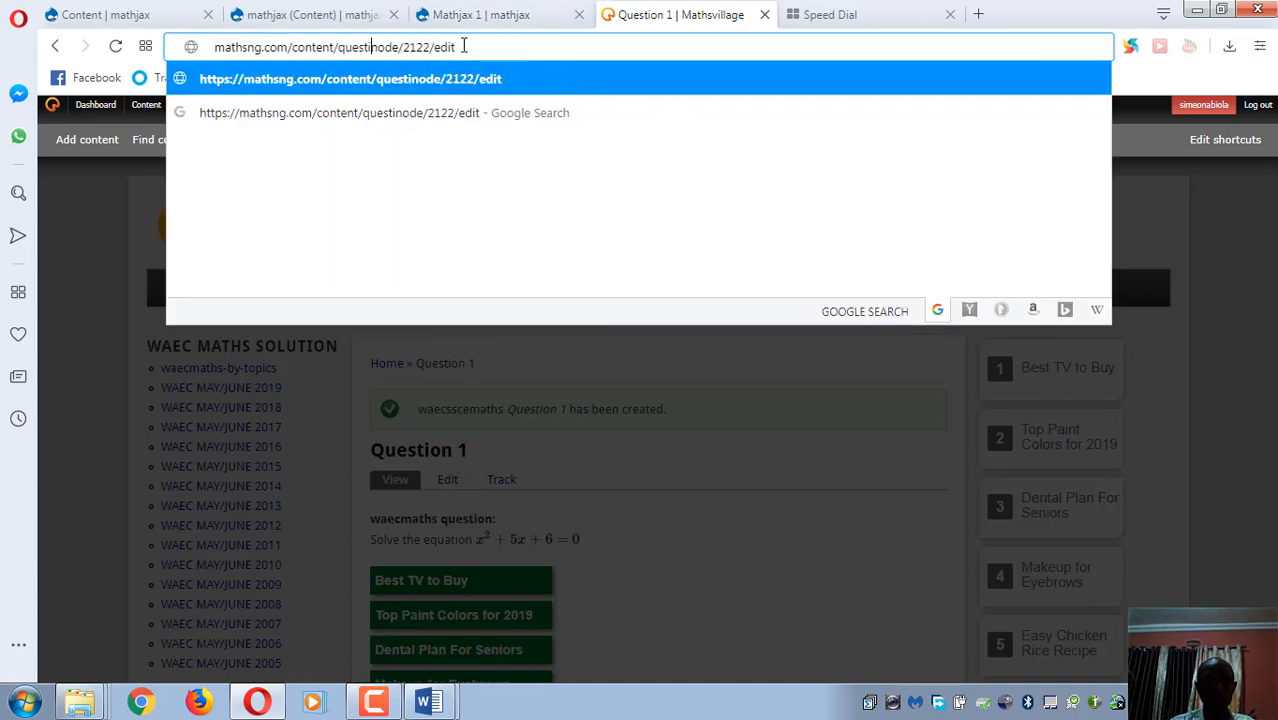
key(BackSpace)
key(BackSpace)
key(BackSpace)
key(BackSpace)
key(BackSpace)
key(BackSpace)
key(BackSpace)
key(BackSpace)
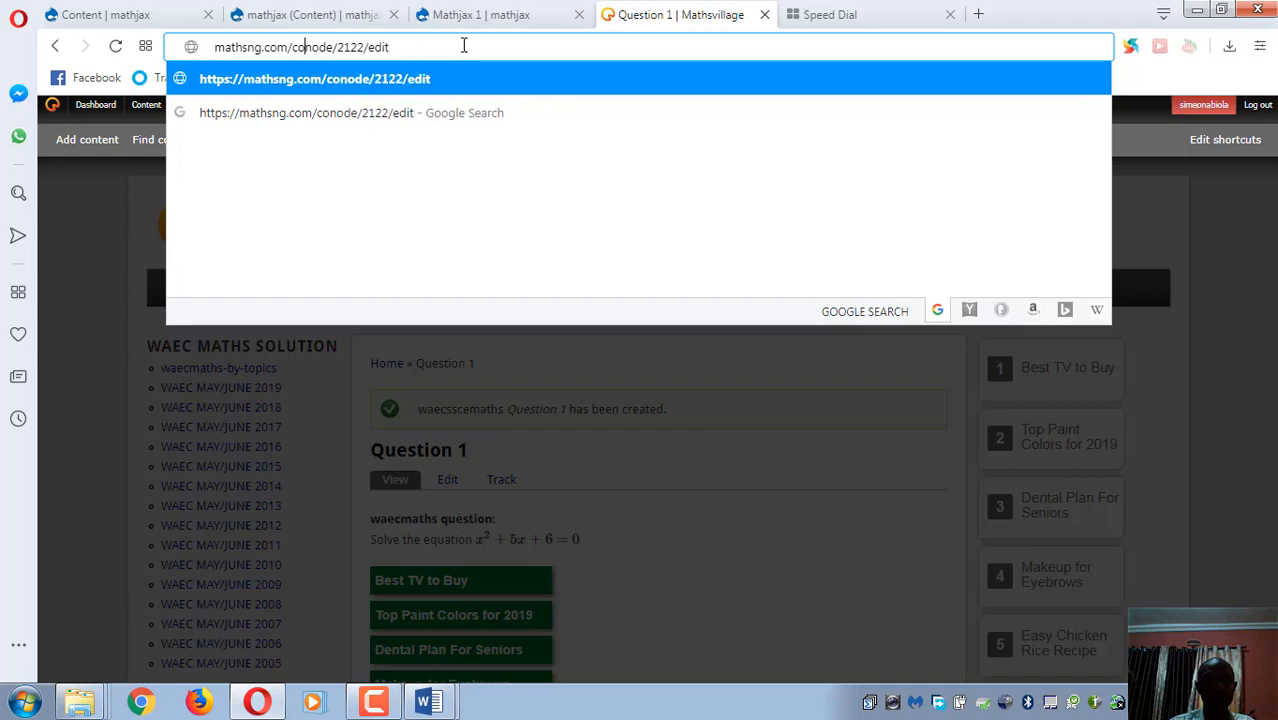
key(Return)
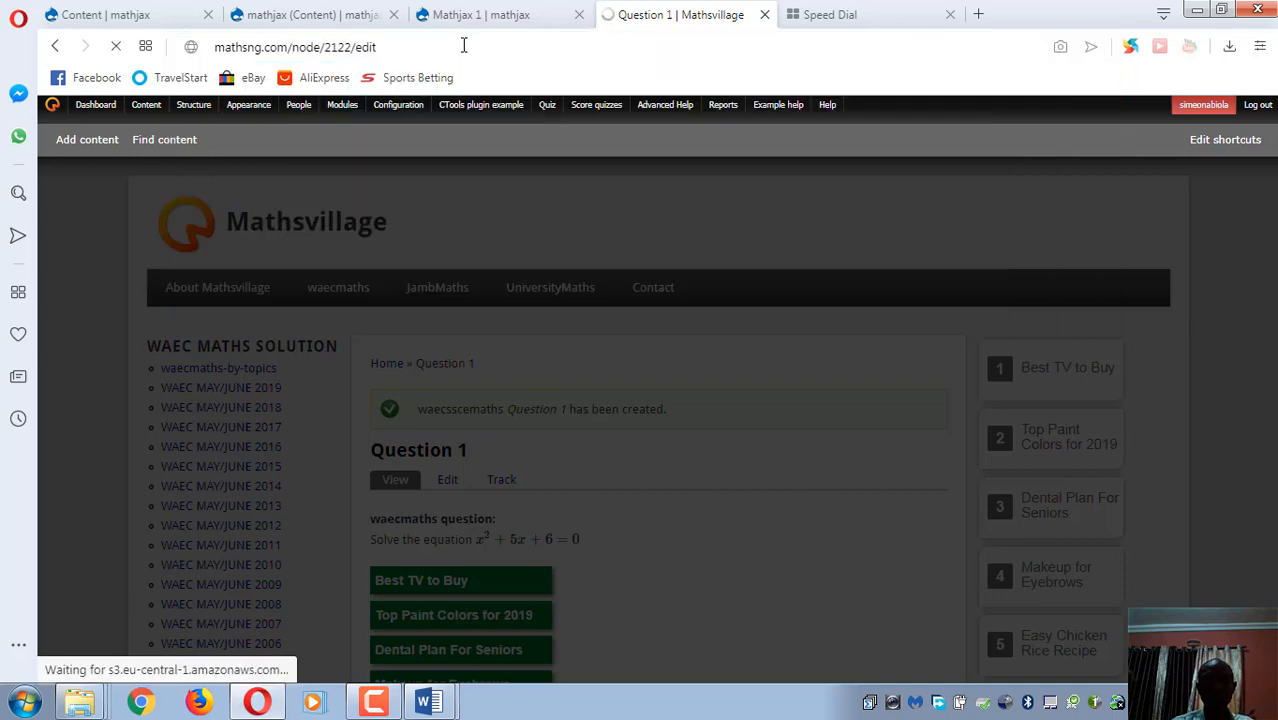
- Change the text format of the waecmaths solution to Full HTML, accept the change, save Question 1 and view its solution
scroll(412, 208, down, 10)
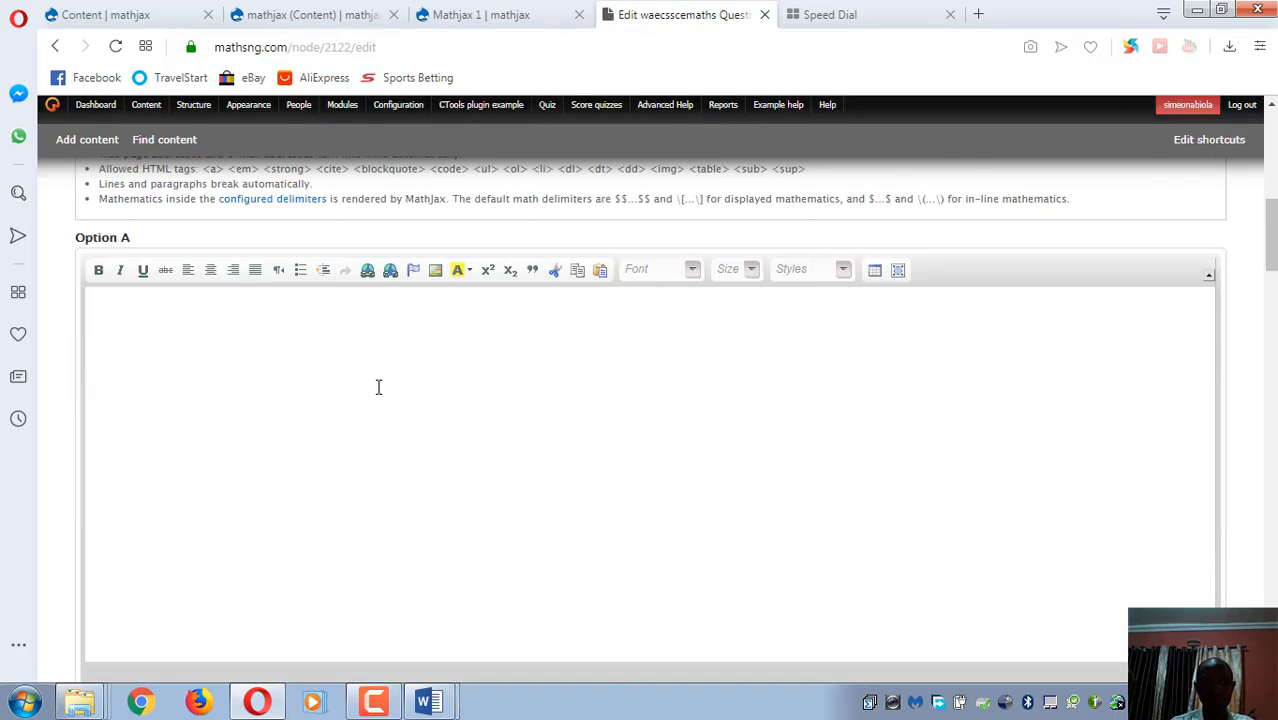
scroll(383, 413, down, 15)
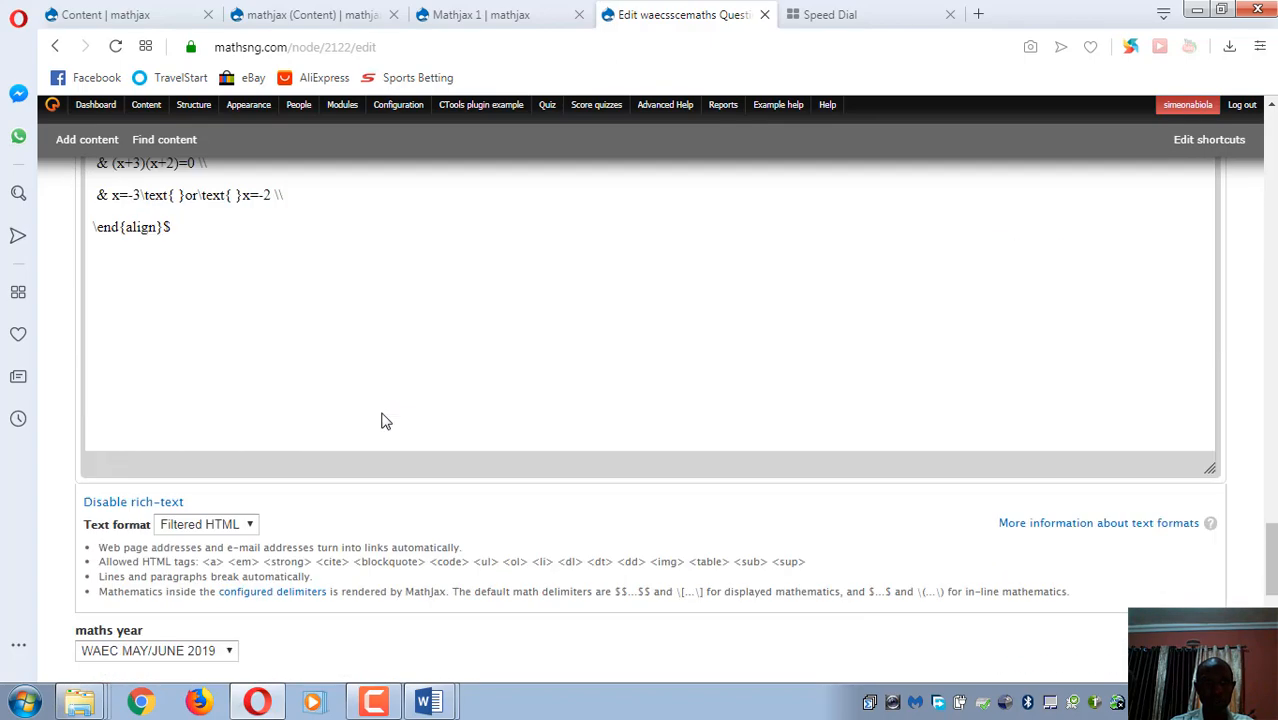
scroll(320, 371, up, 5)
scroll(275, 413, down, 2)
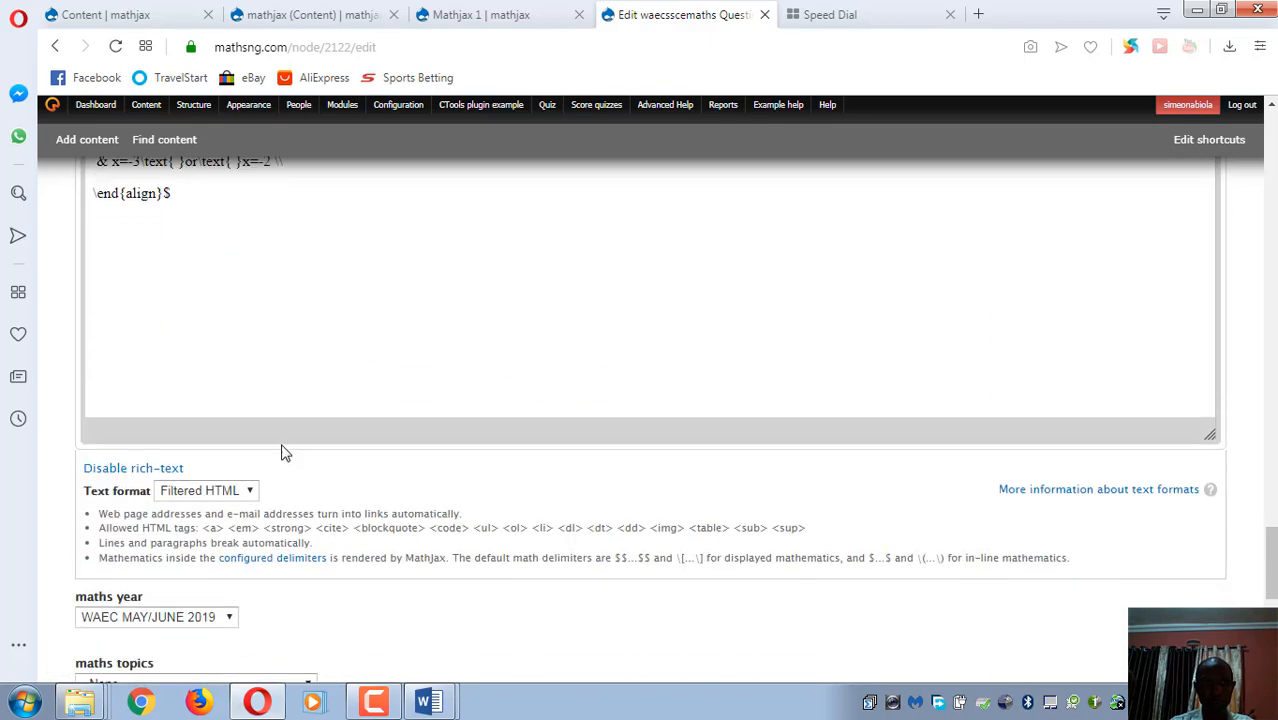
click(253, 498)
click(235, 525)
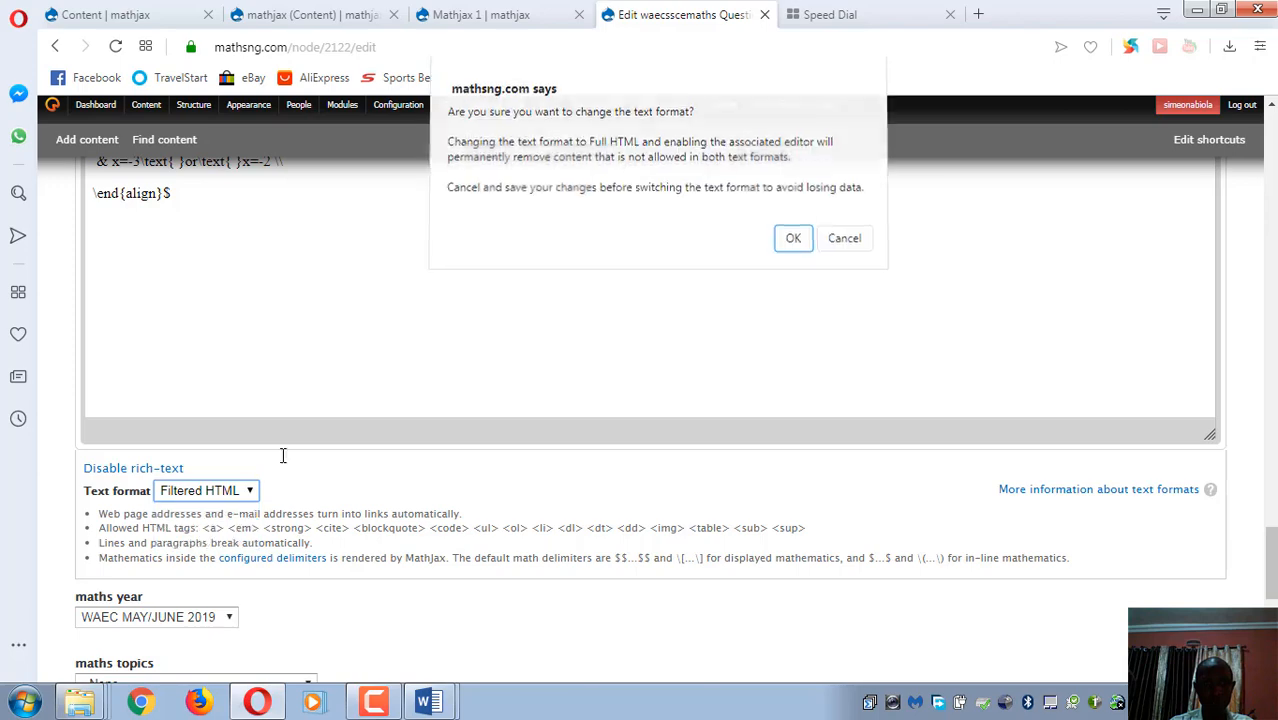
click(792, 242)
scroll(51, 217, down, 10)
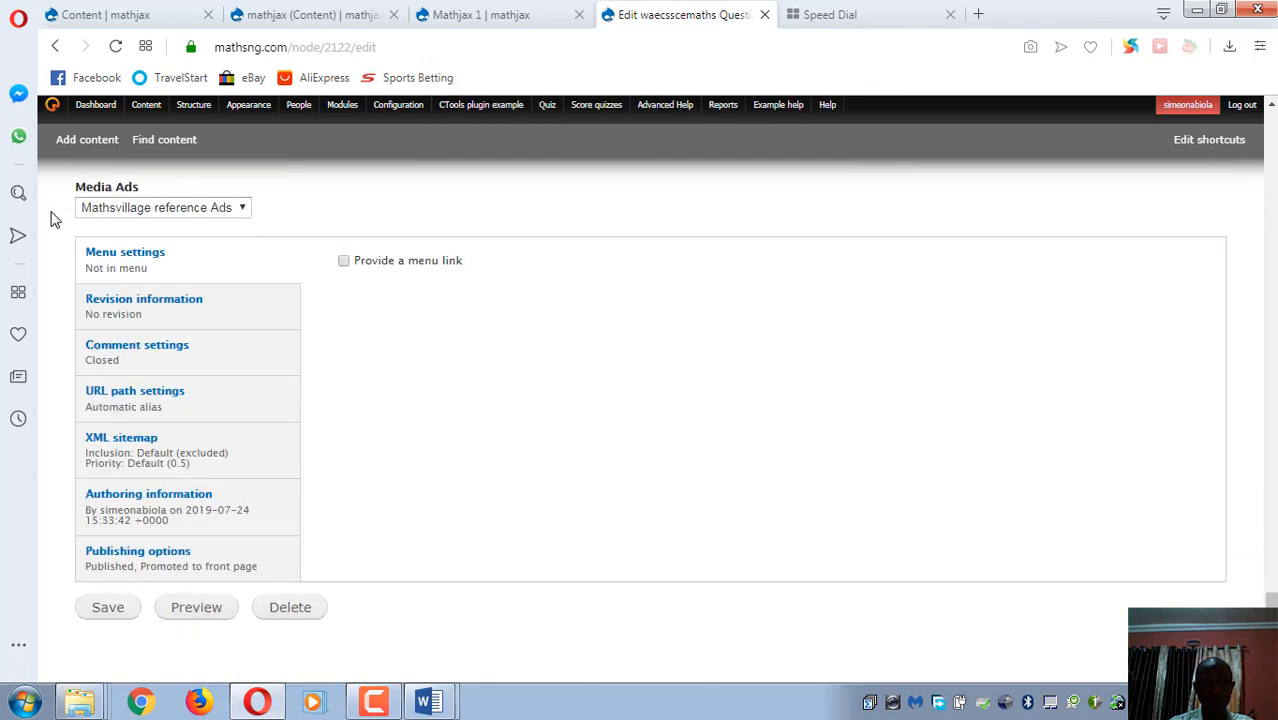
click(110, 612)
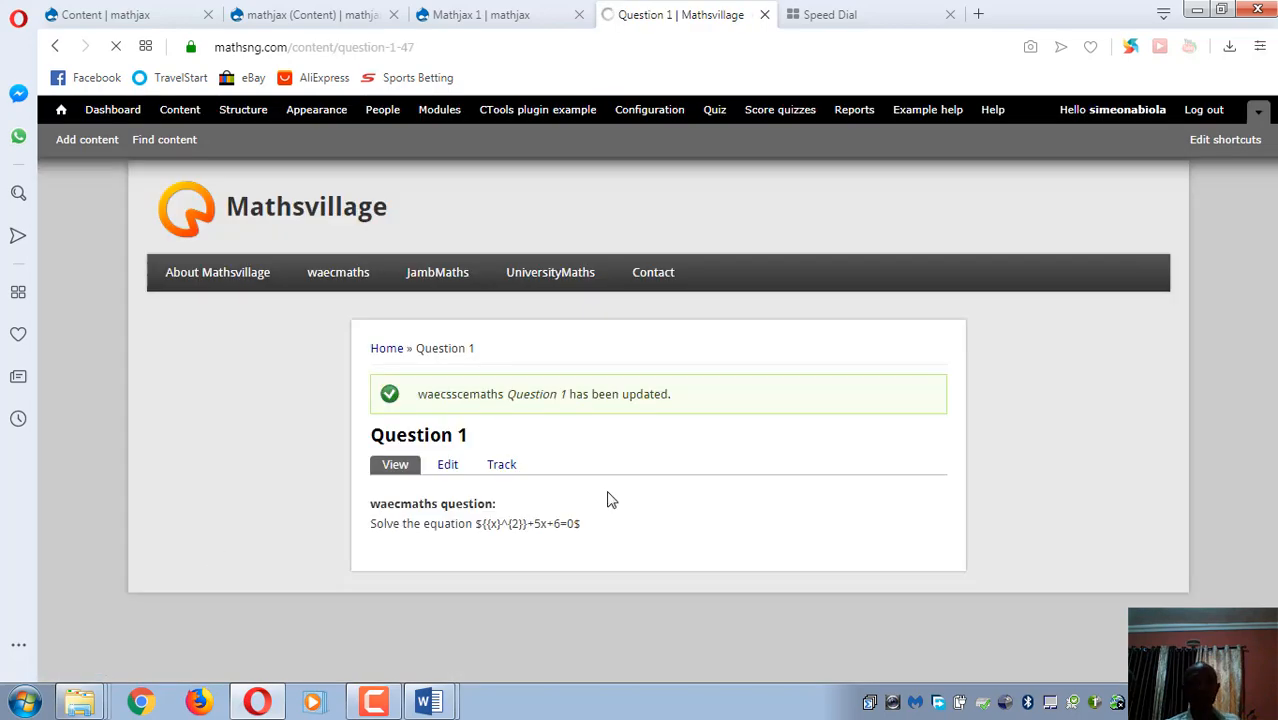
scroll(612, 496, down, 4)
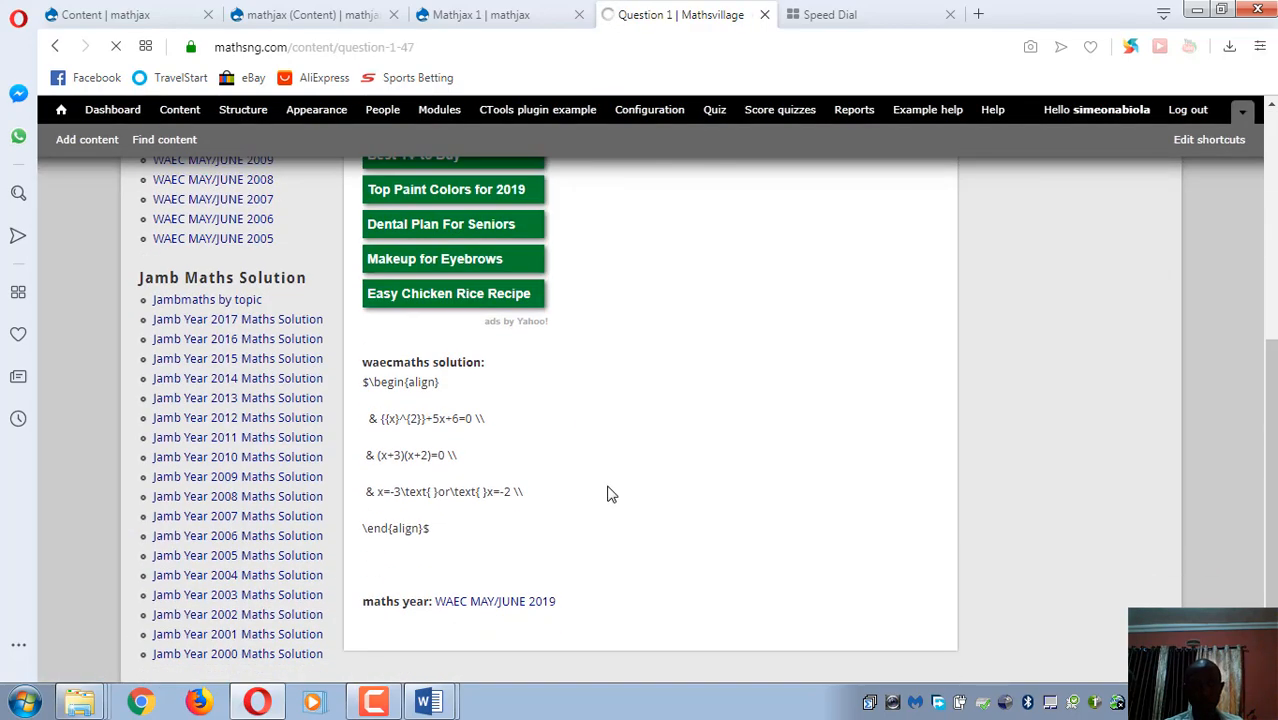
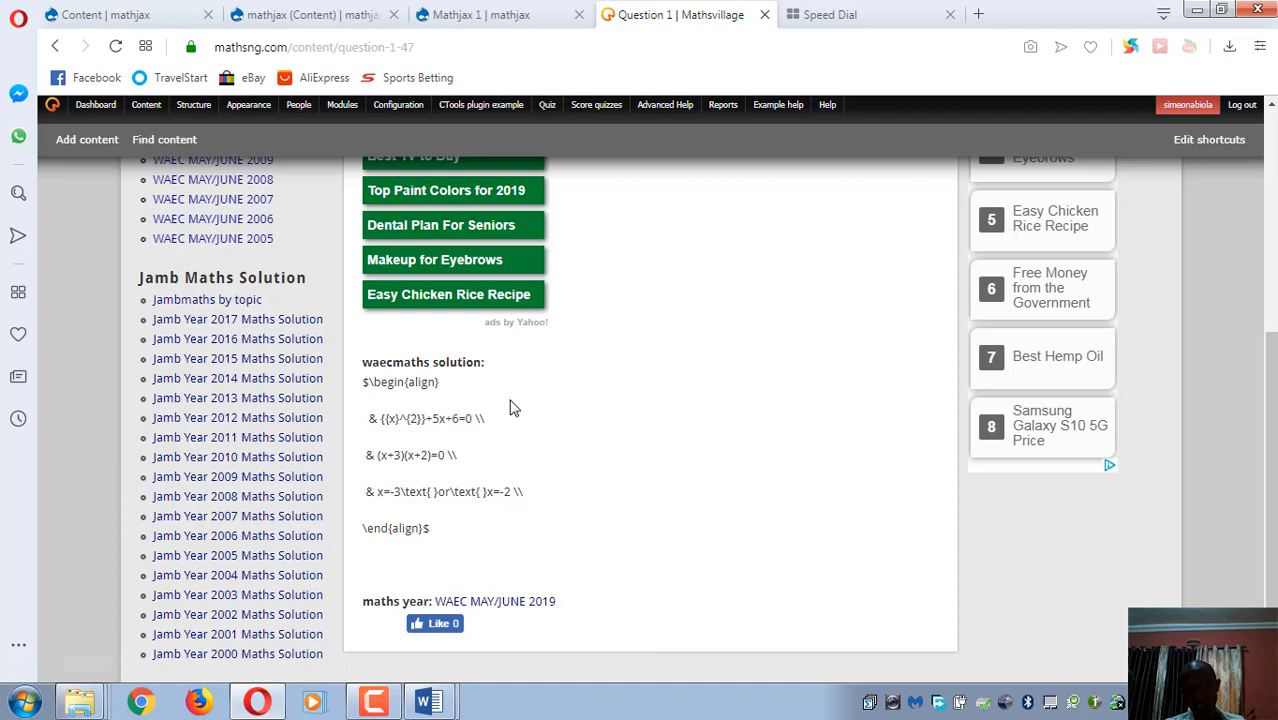
- Leave the mathjax view editor for the site's home page and open Mathjax 1 from there, then from the mathjax listing
click(308, 18)
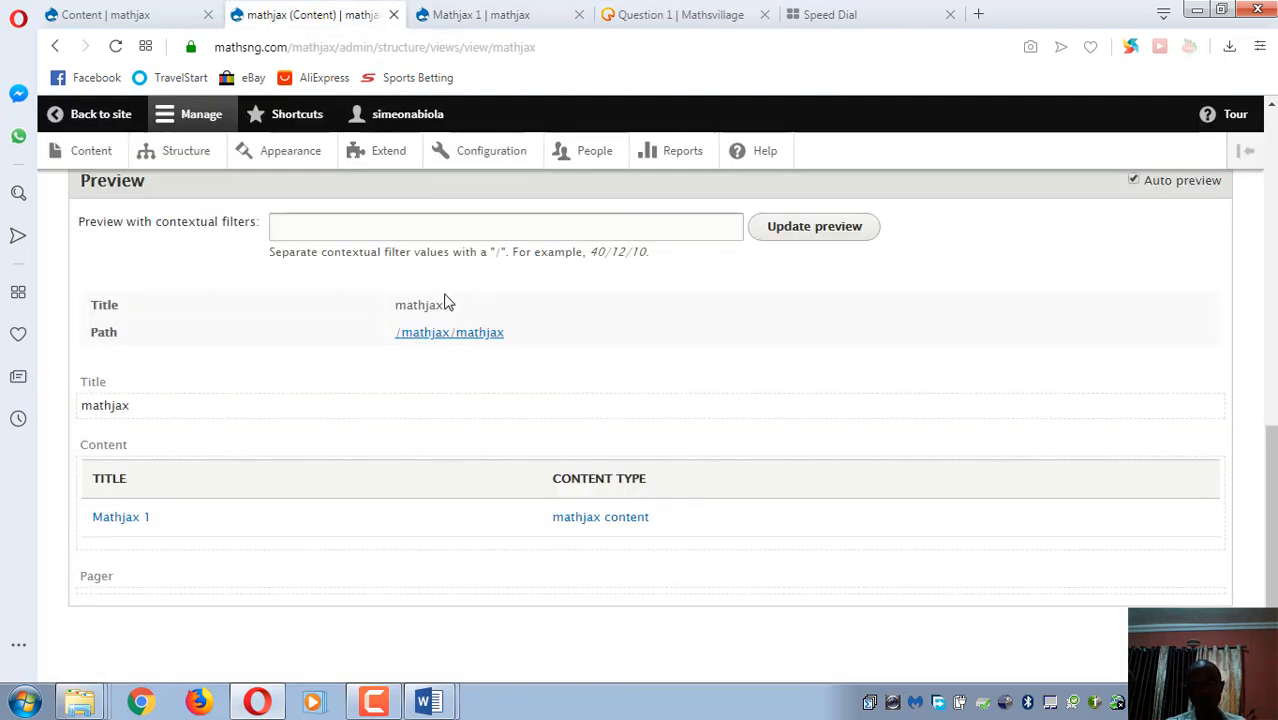
scroll(417, 248, up, 8)
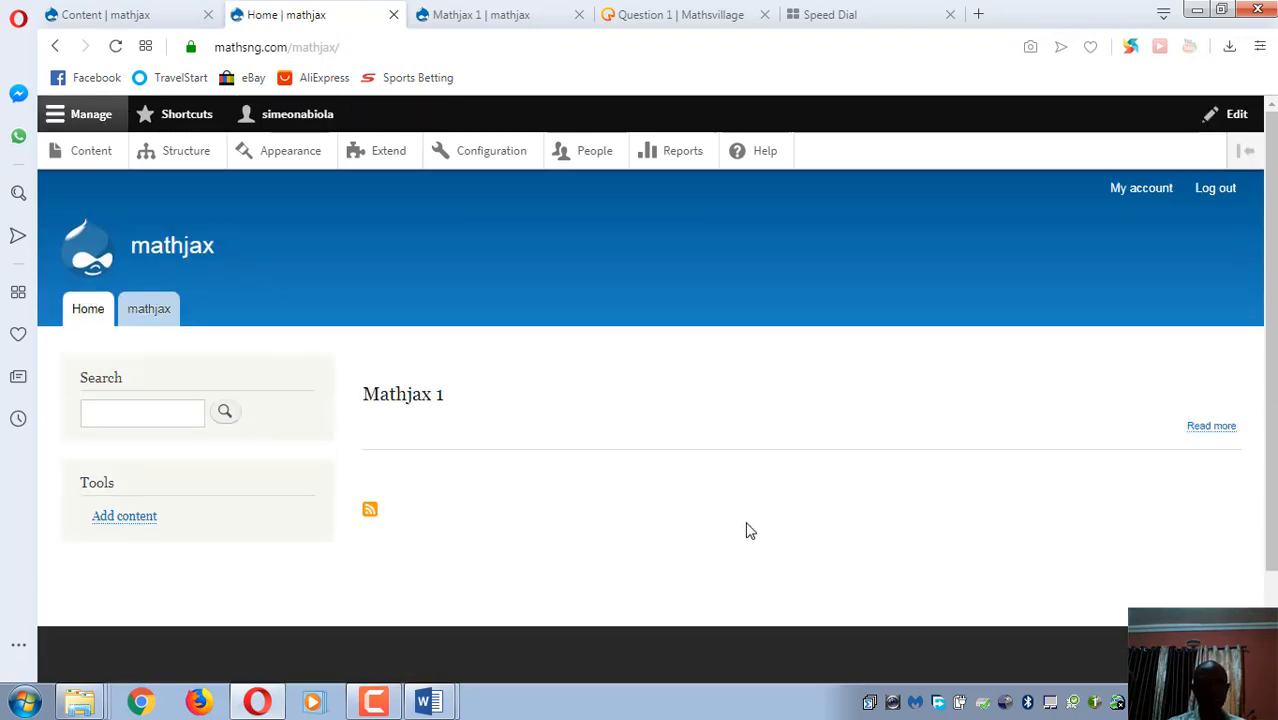
click(404, 410)
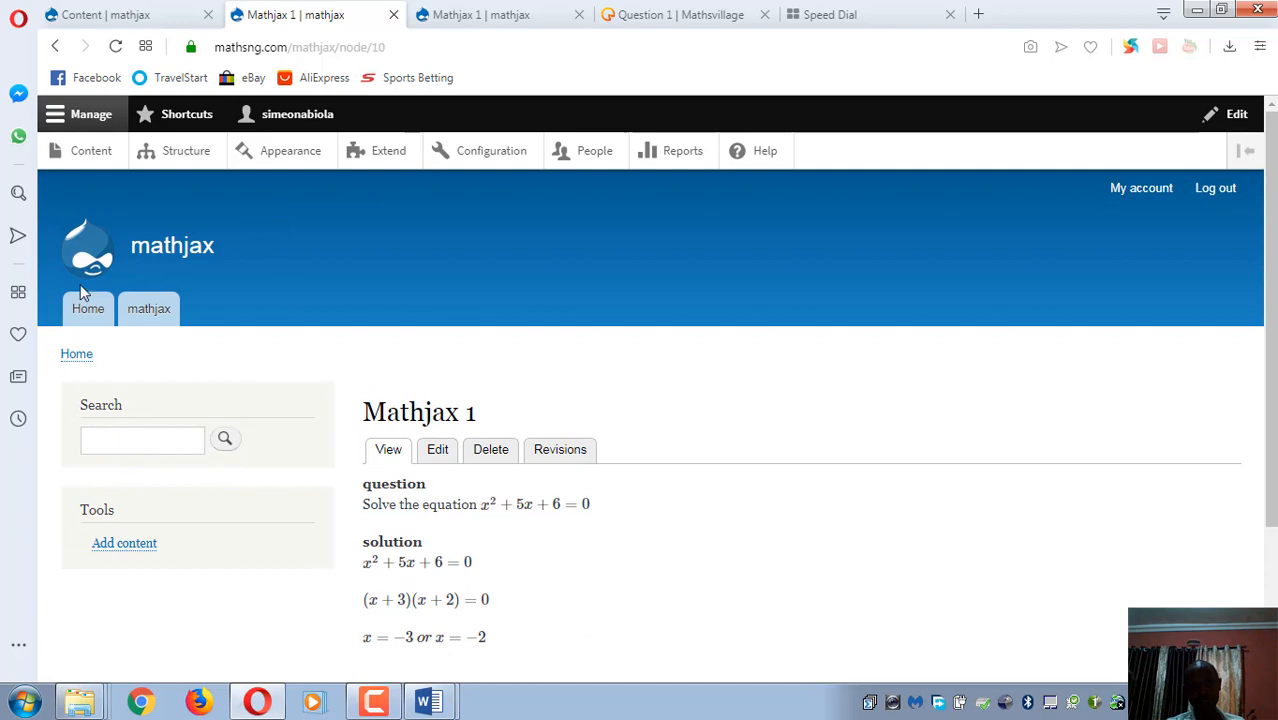
click(145, 311)
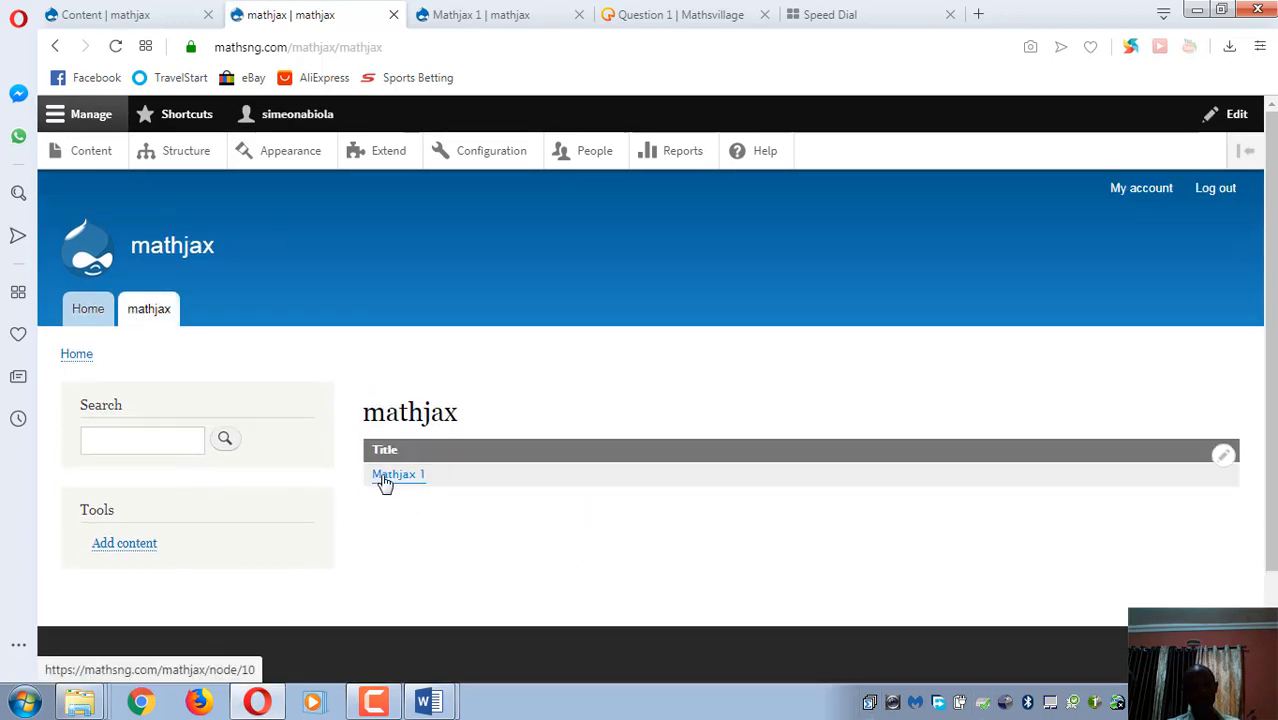
click(386, 479)
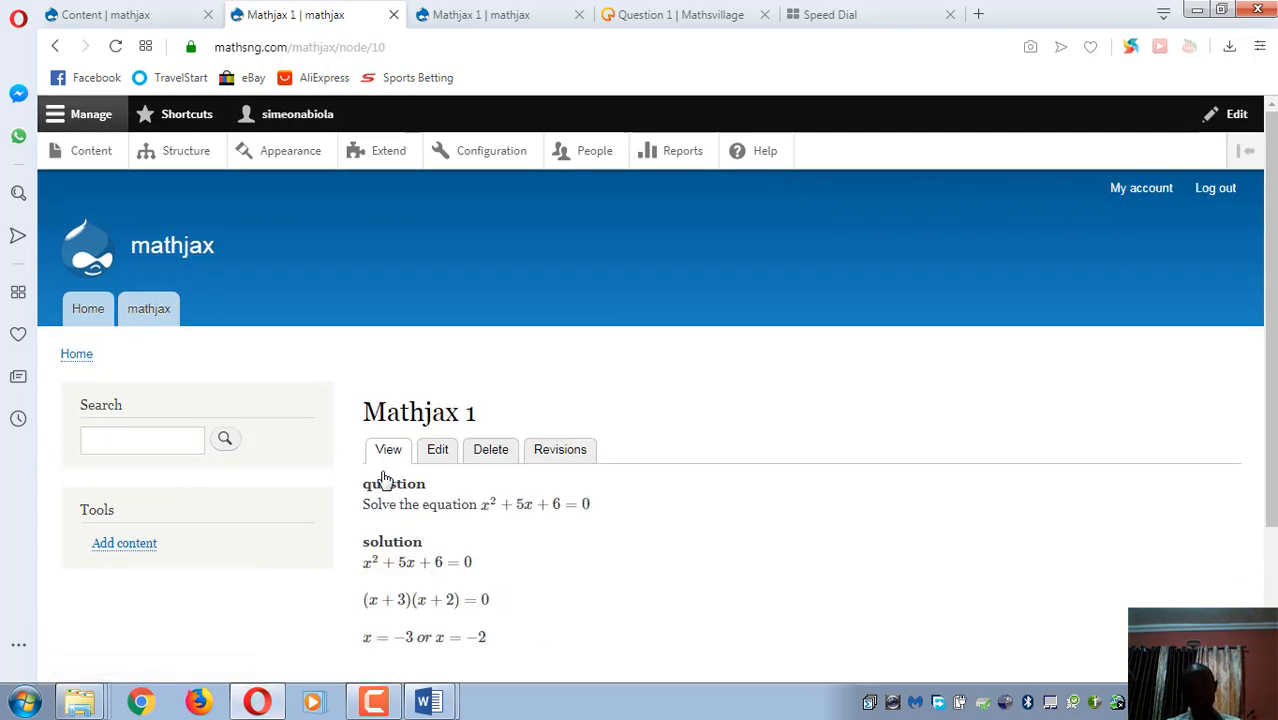
- Compare the rendered solution on the two Mathjax 1 pages with the waecmaths solution on the Question 1 page
click(474, 20)
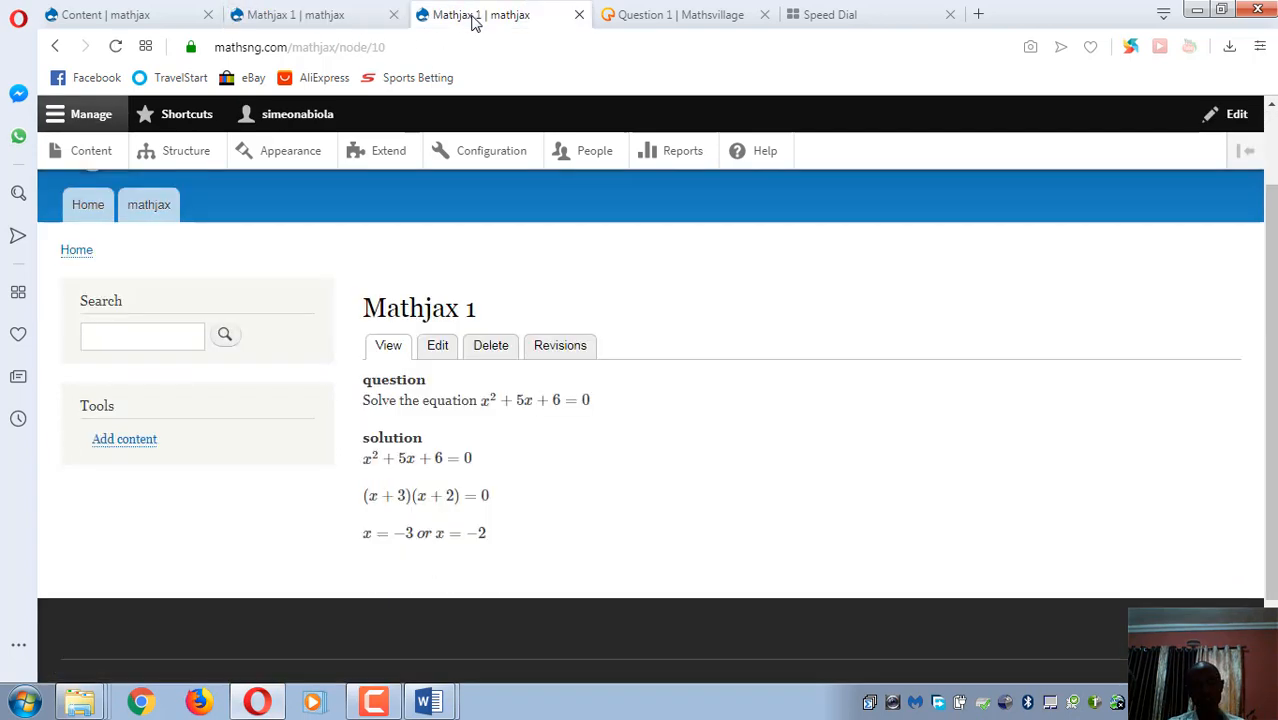
click(337, 14)
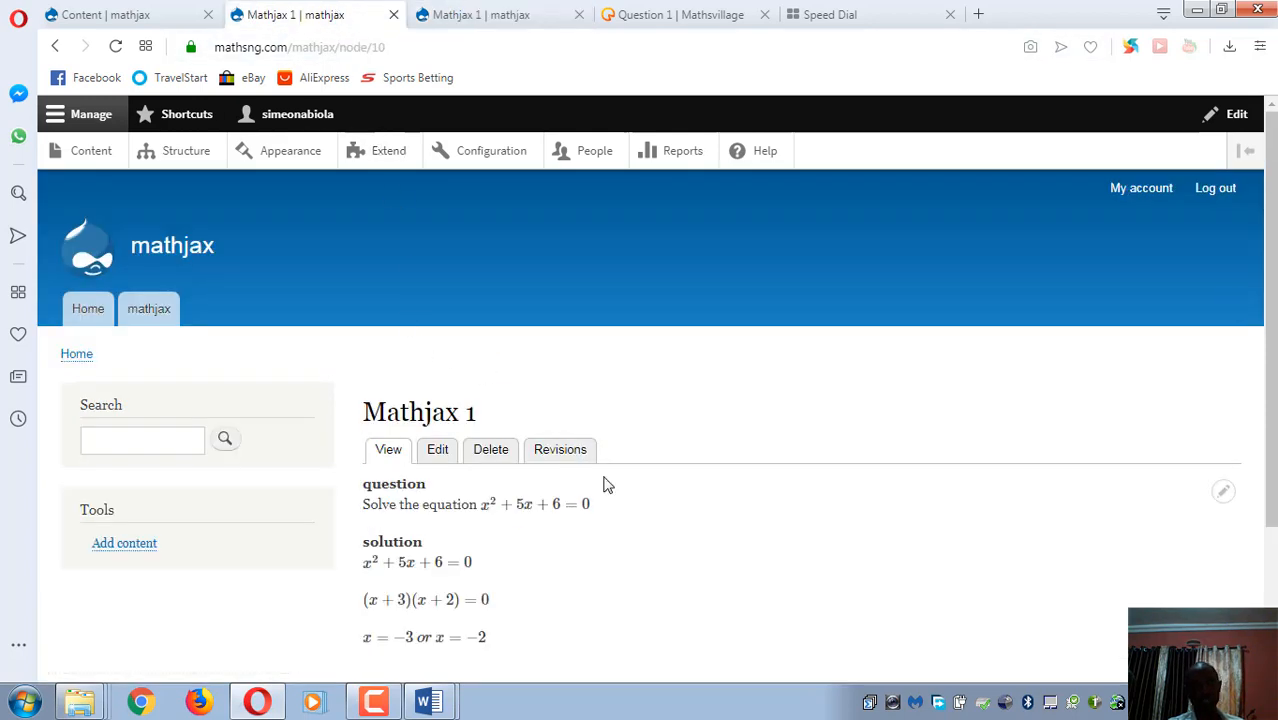
scroll(580, 420, down, 2)
scroll(700, 260, up, 3)
click(512, 18)
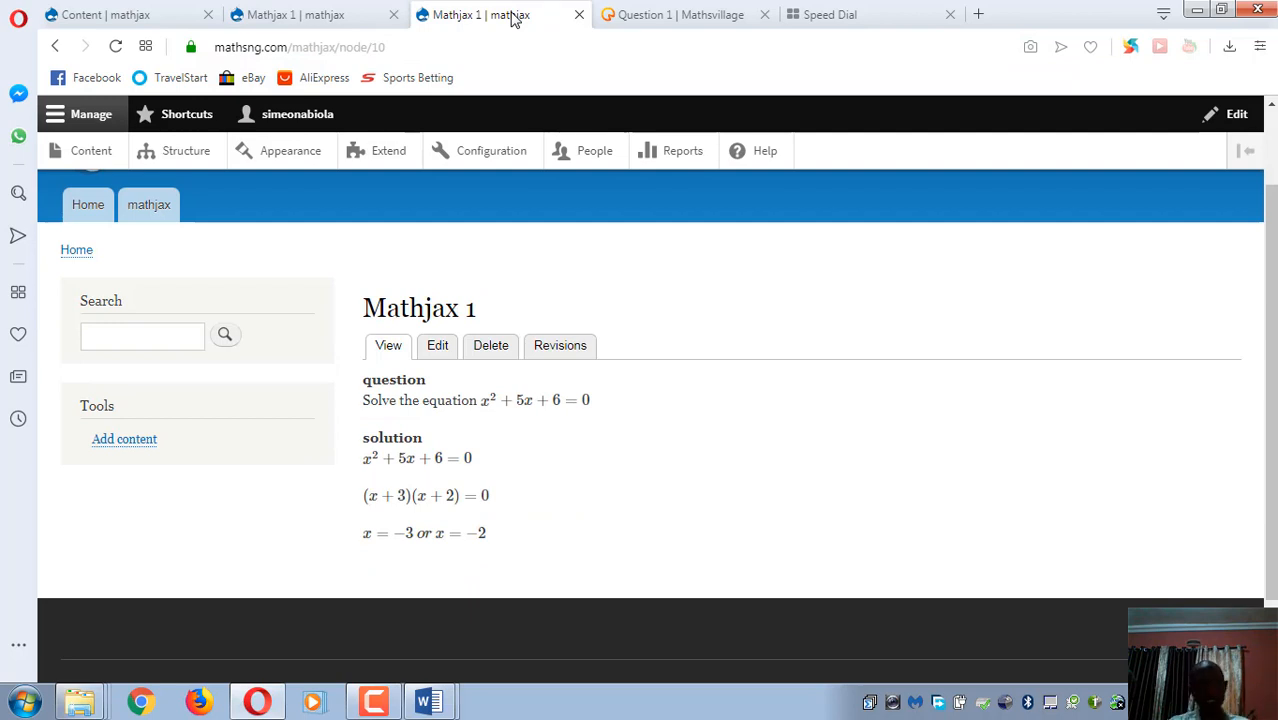
click(660, 16)
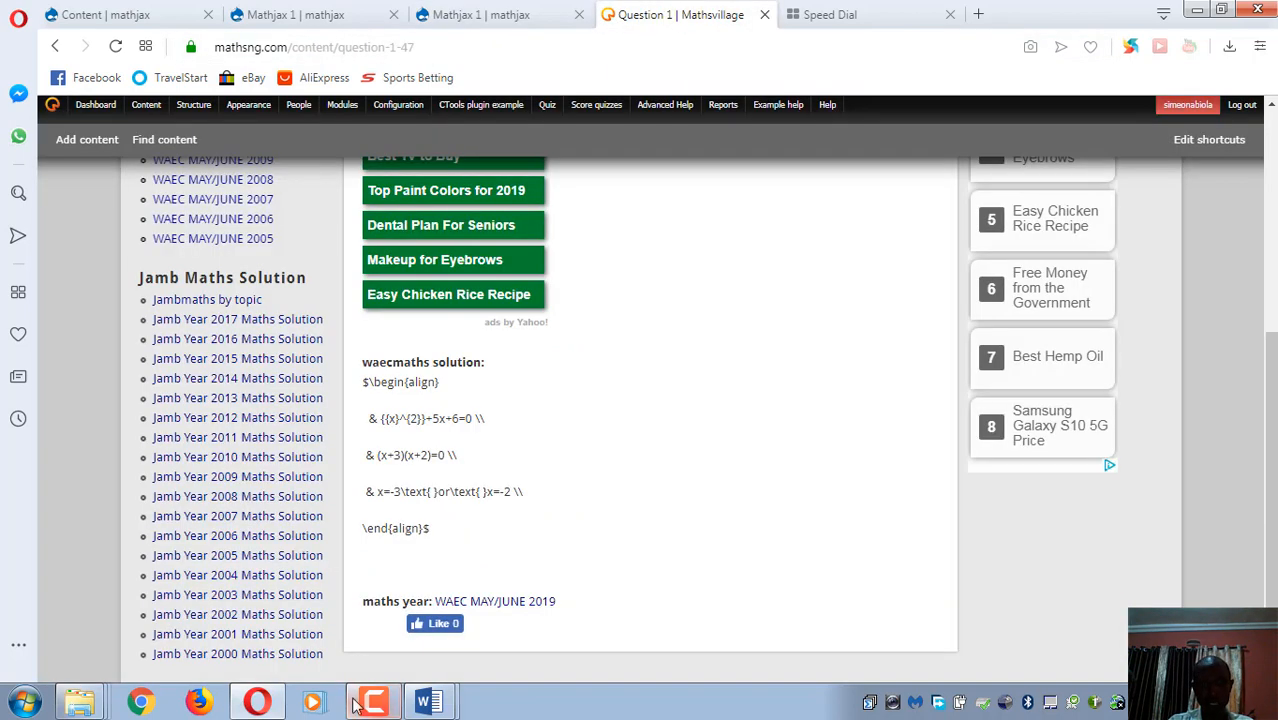
- Switch to Document1 in Word and examine the LaTeX source, including the dollar sign before the align block
mouse_move(424, 690)
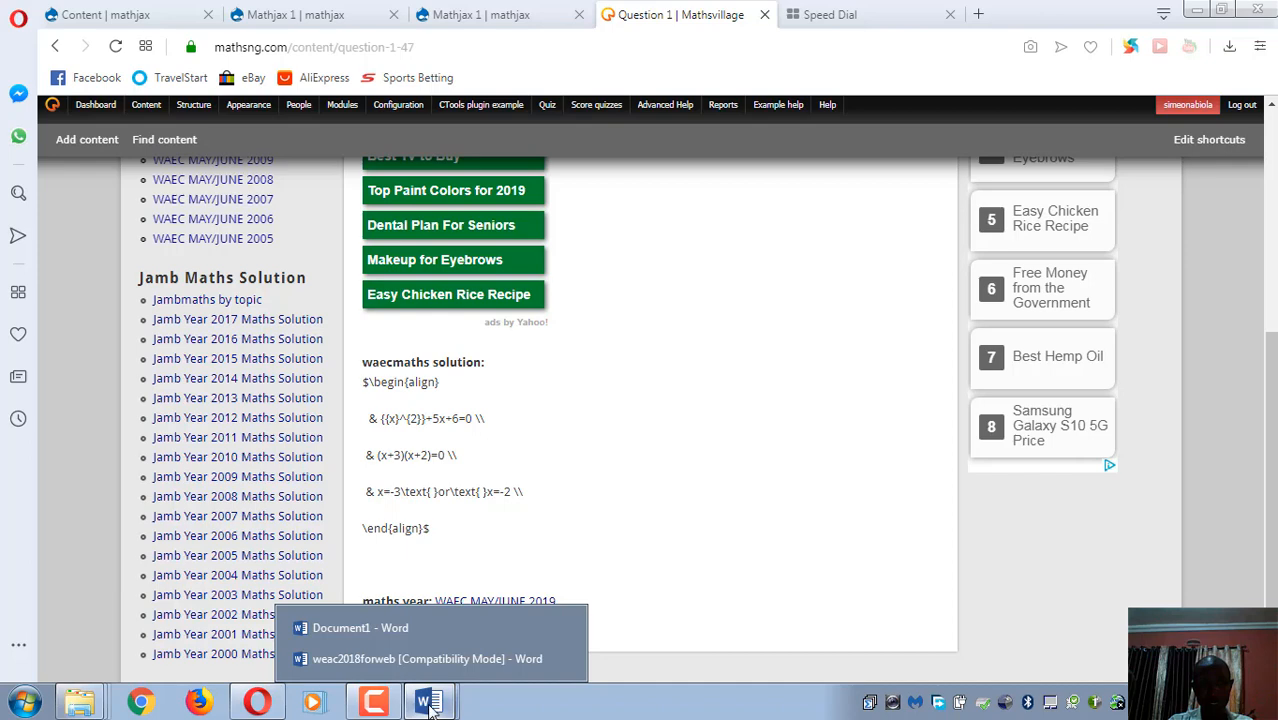
click(391, 630)
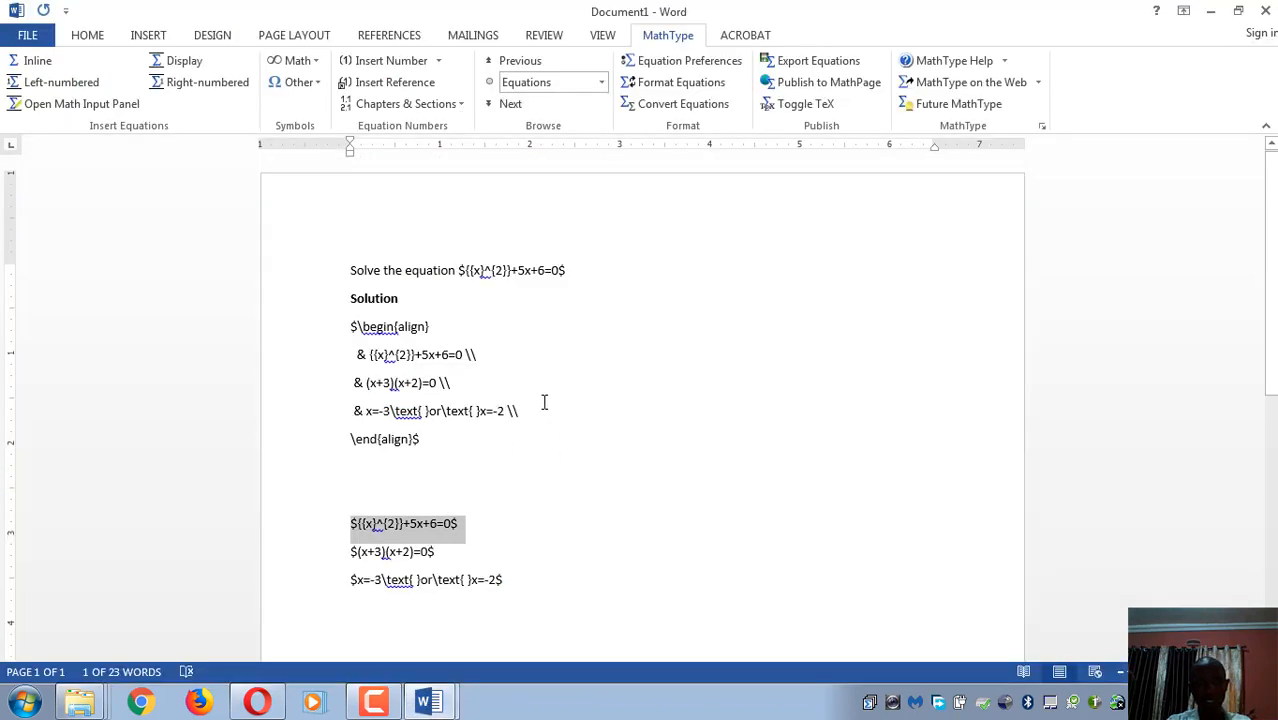
click(587, 285)
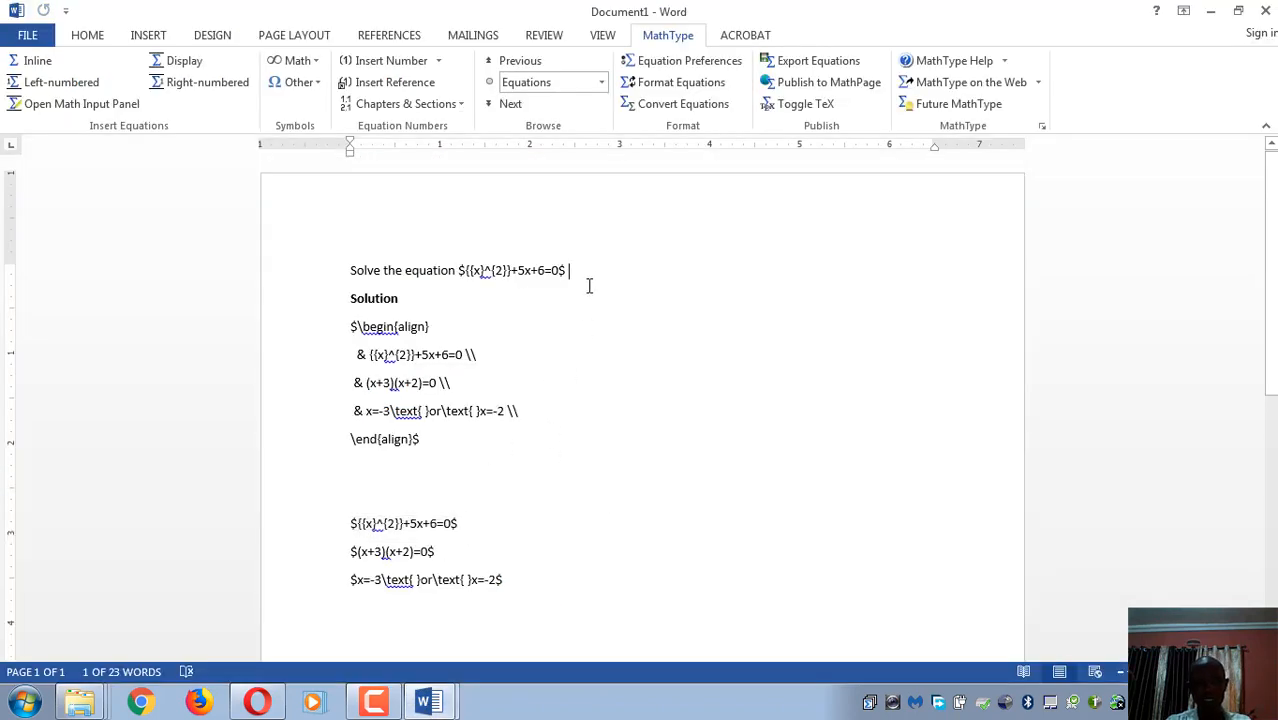
drag(368, 325, 352, 325)
click(355, 323)
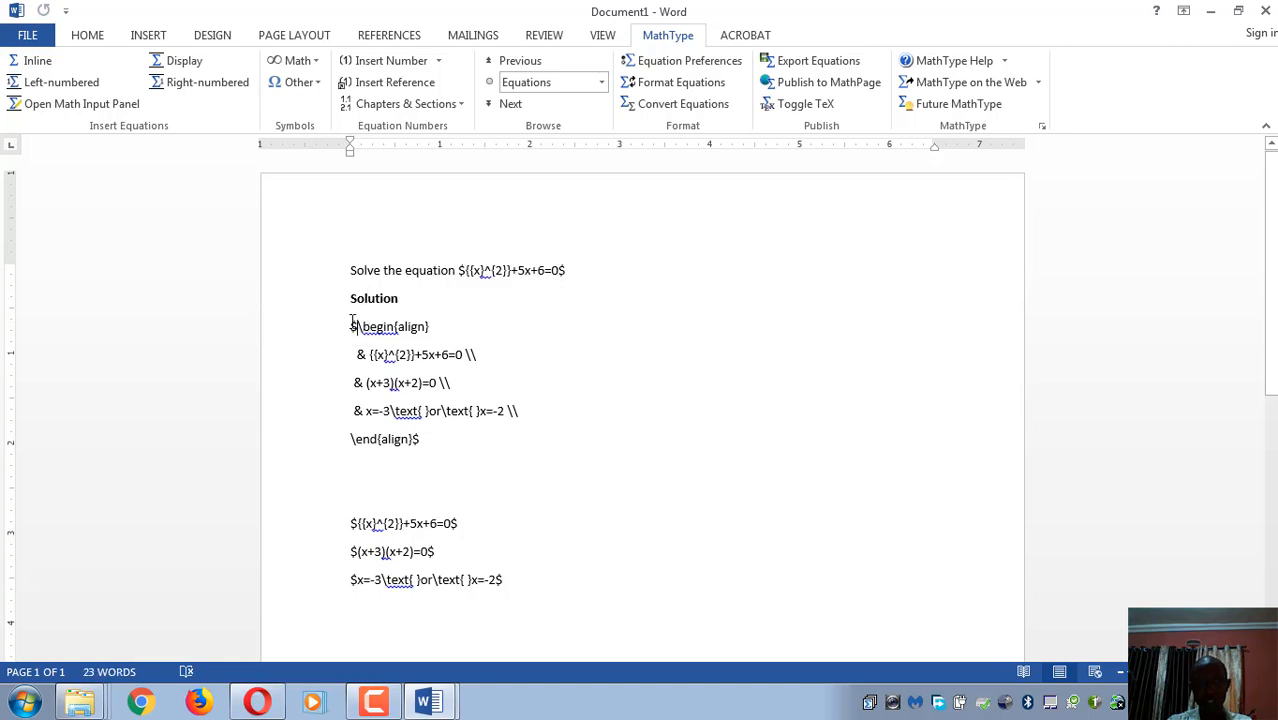
key(ctrl+a)
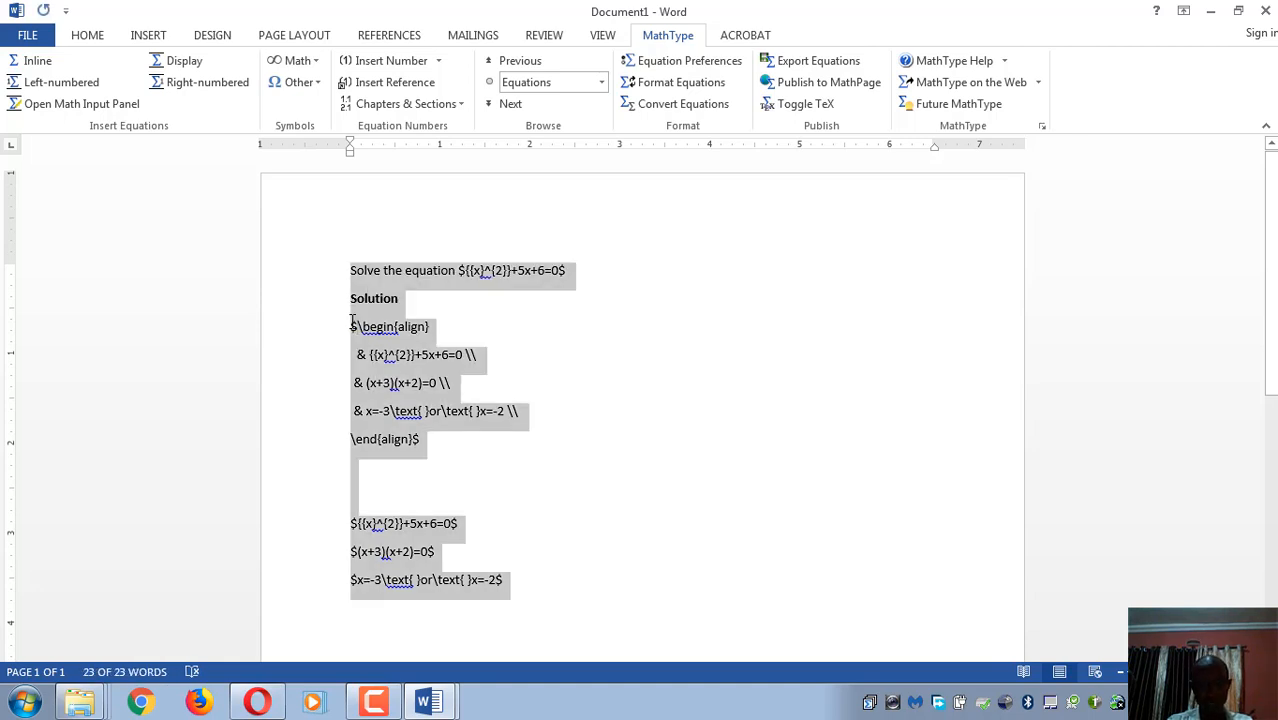
- Create a new blank Word document and start its first line with the word "Expand"
key(ctrl+n)
text(The)
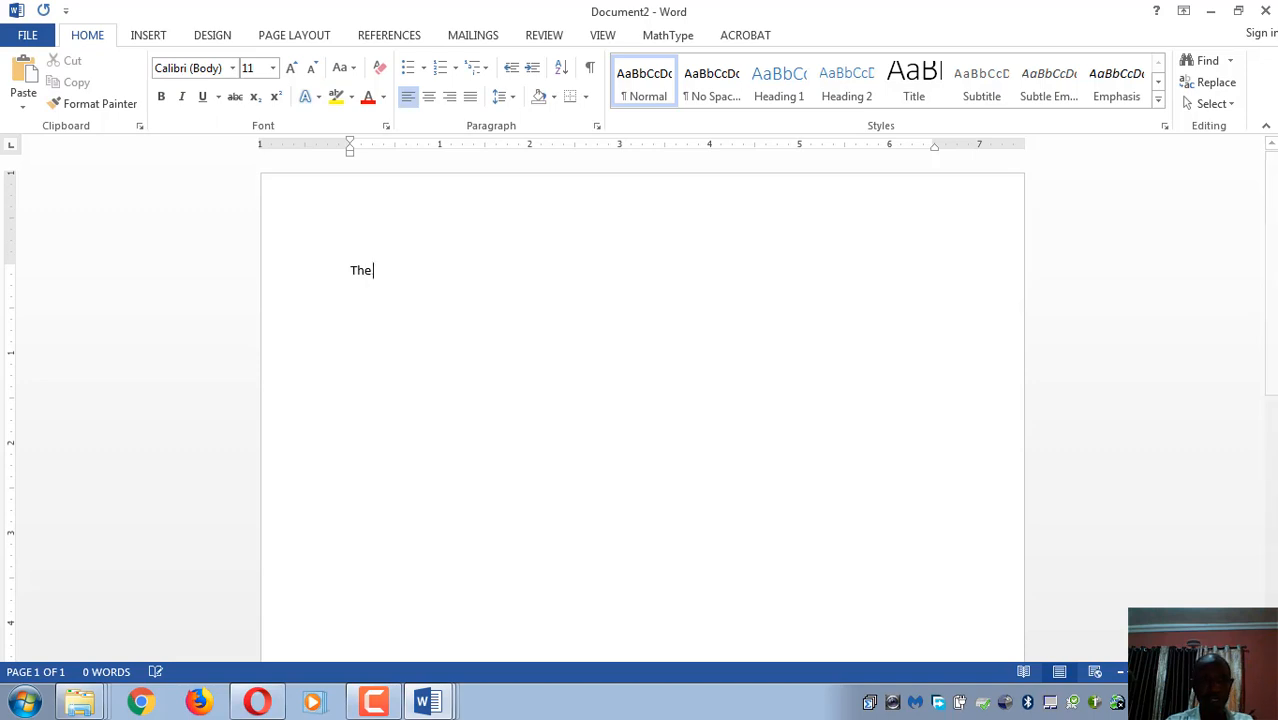
key(BackSpace)
key(BackSpace)
key(BackSpace)
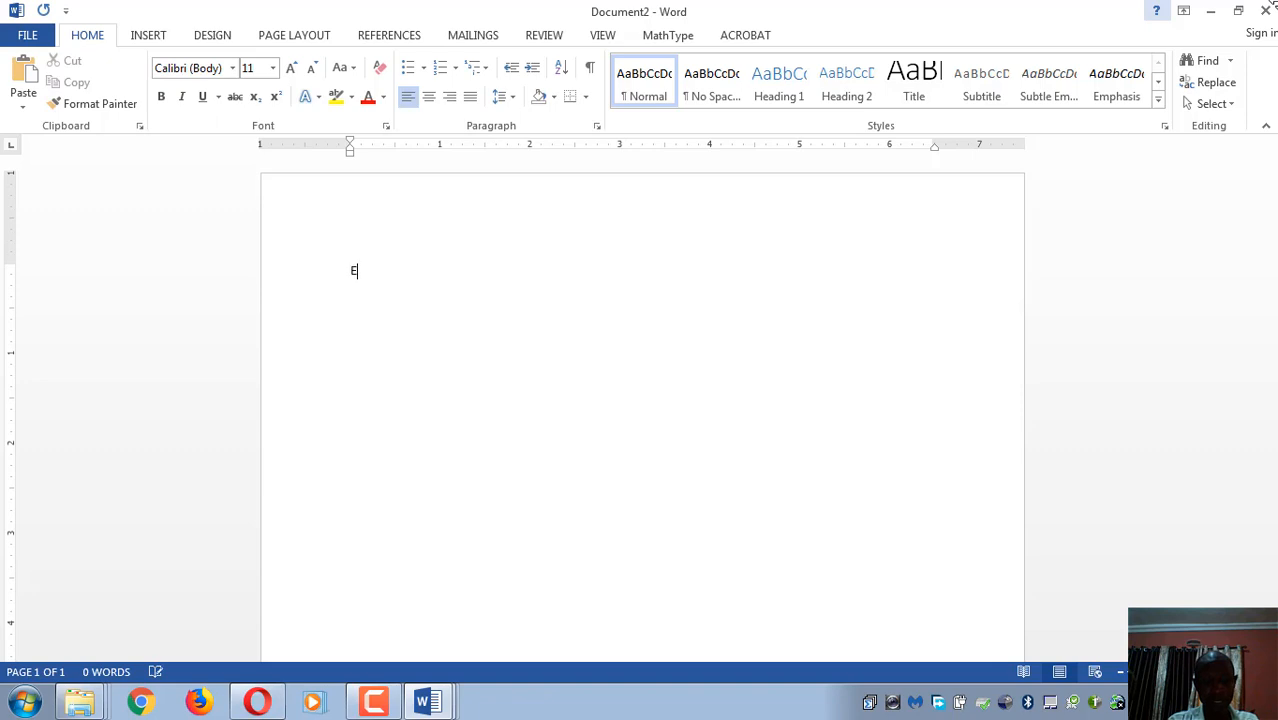
text(xpand)
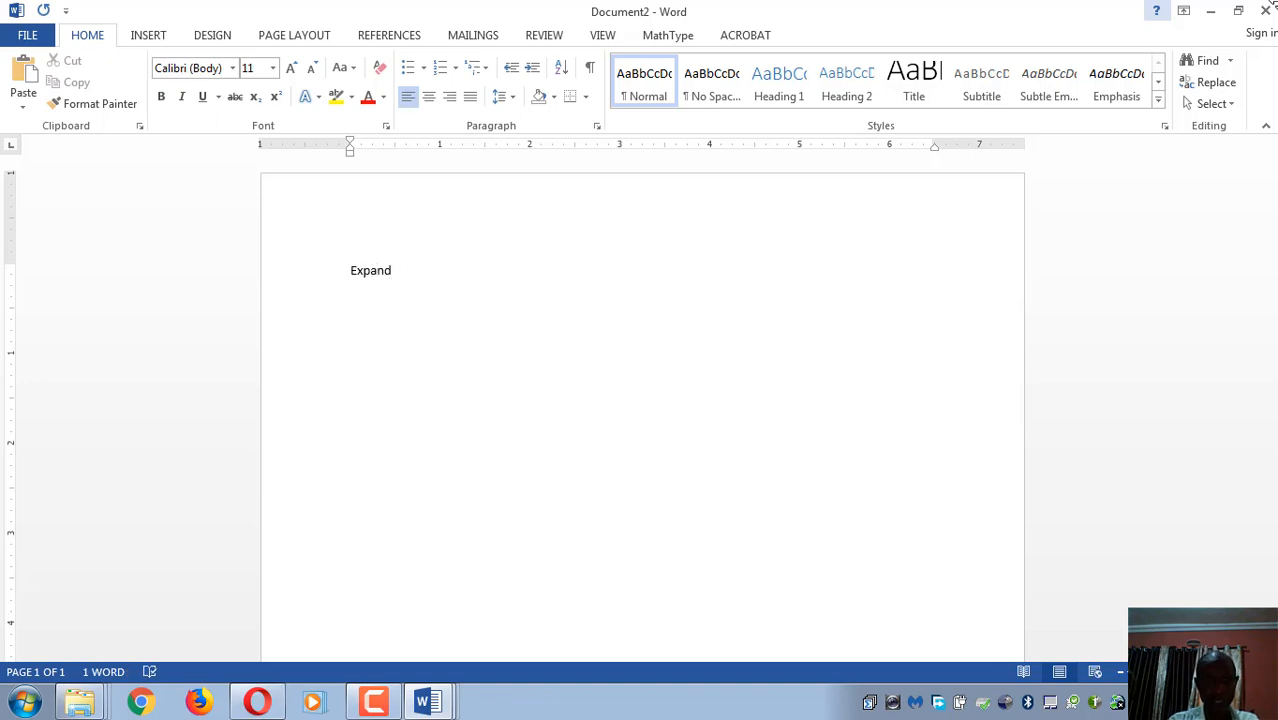
- Insert the inline MathType equation (x + y)^4 after "Expand" and return to the document
key(ctrl+alt+q)
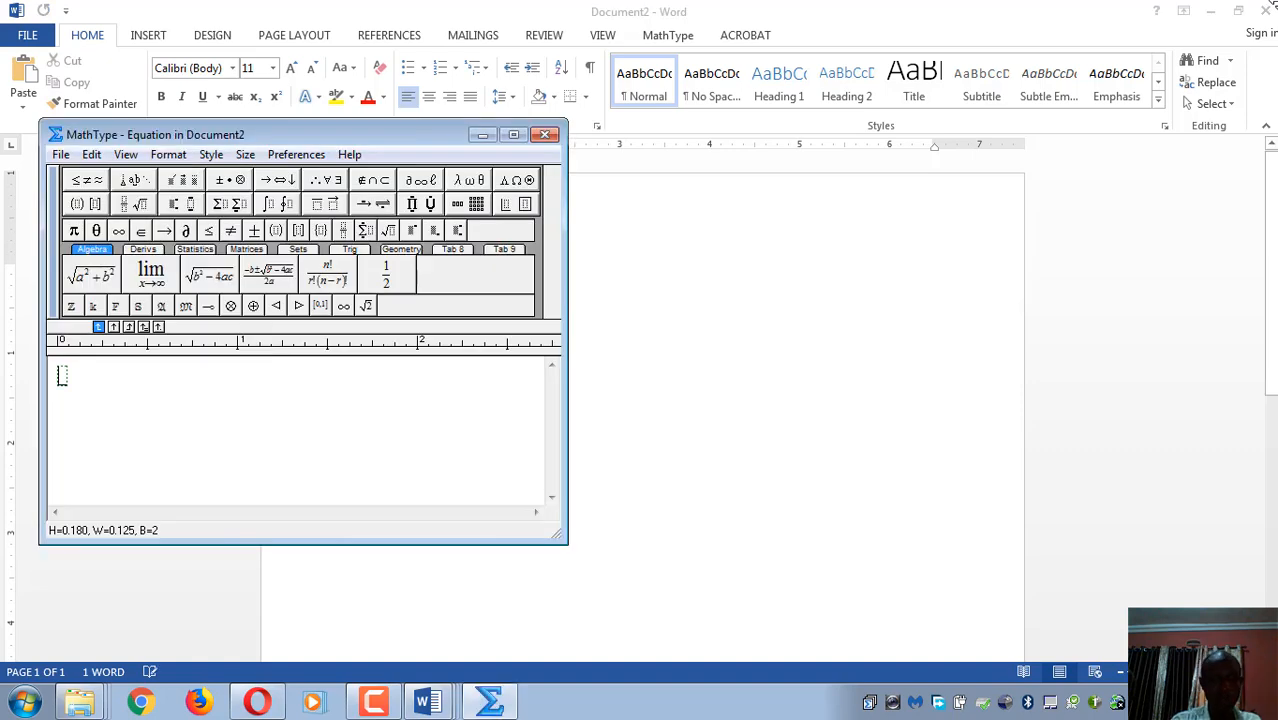
text((x )
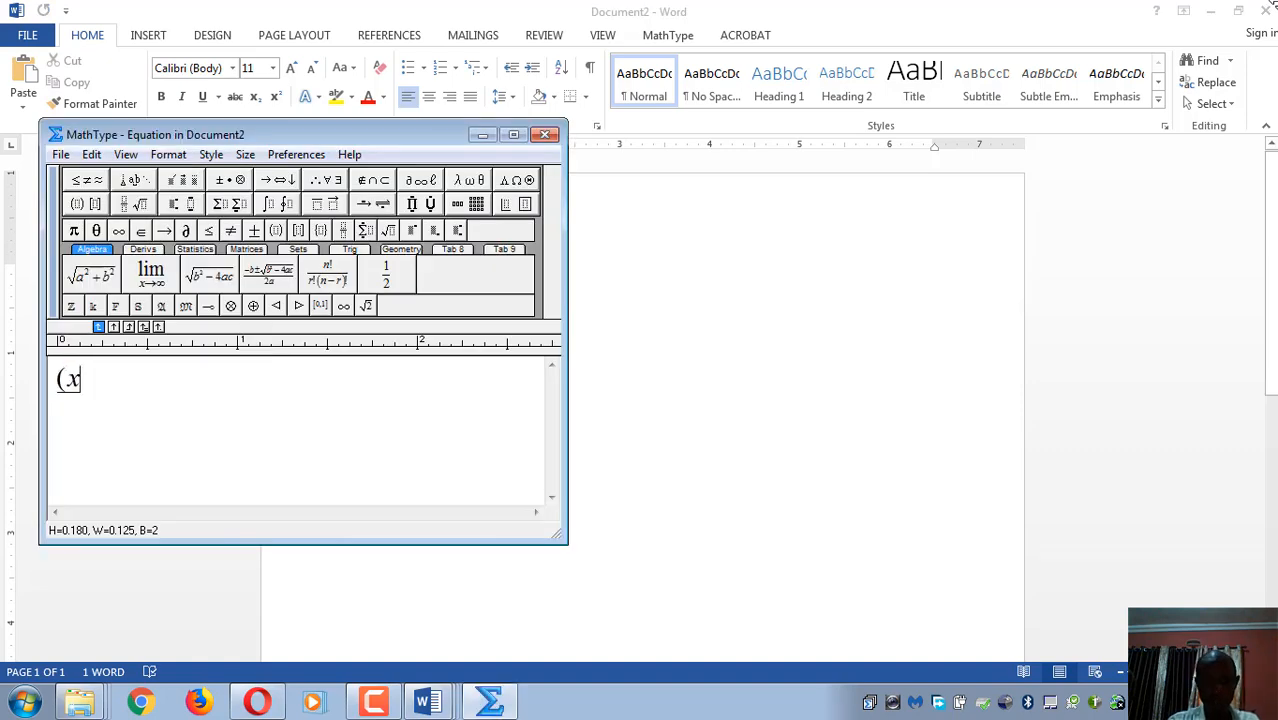
text(+ y))
key(ctrl+h)
text(4)
key(Tab)
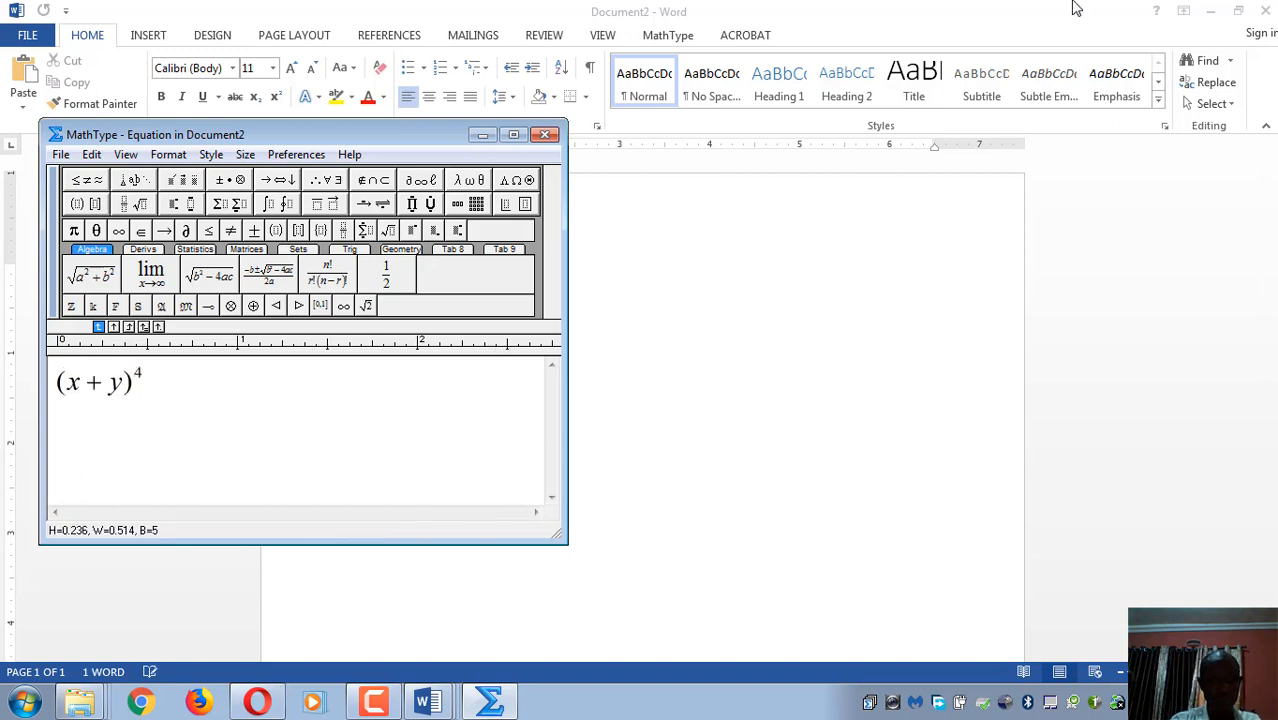
key(ctrl+F4)
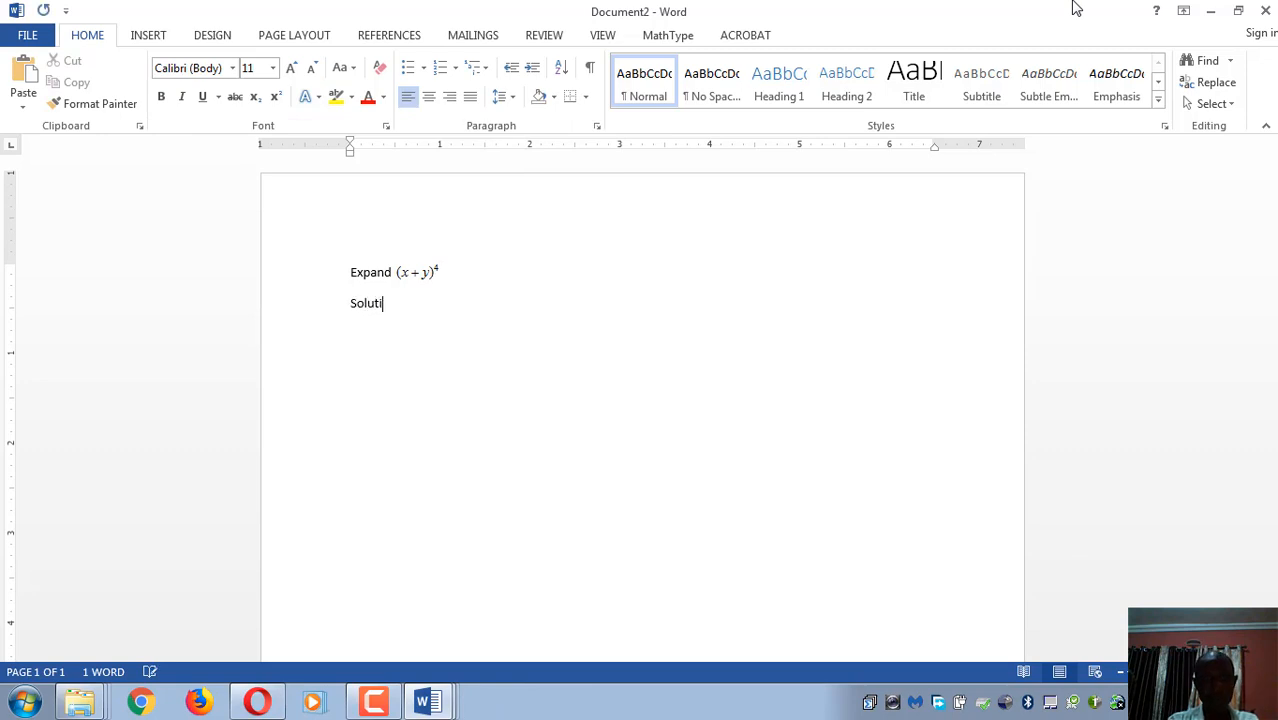
- Add a "Solution" line below the question and place a copy of the (x + y)^4 equation beneath it
text(on)
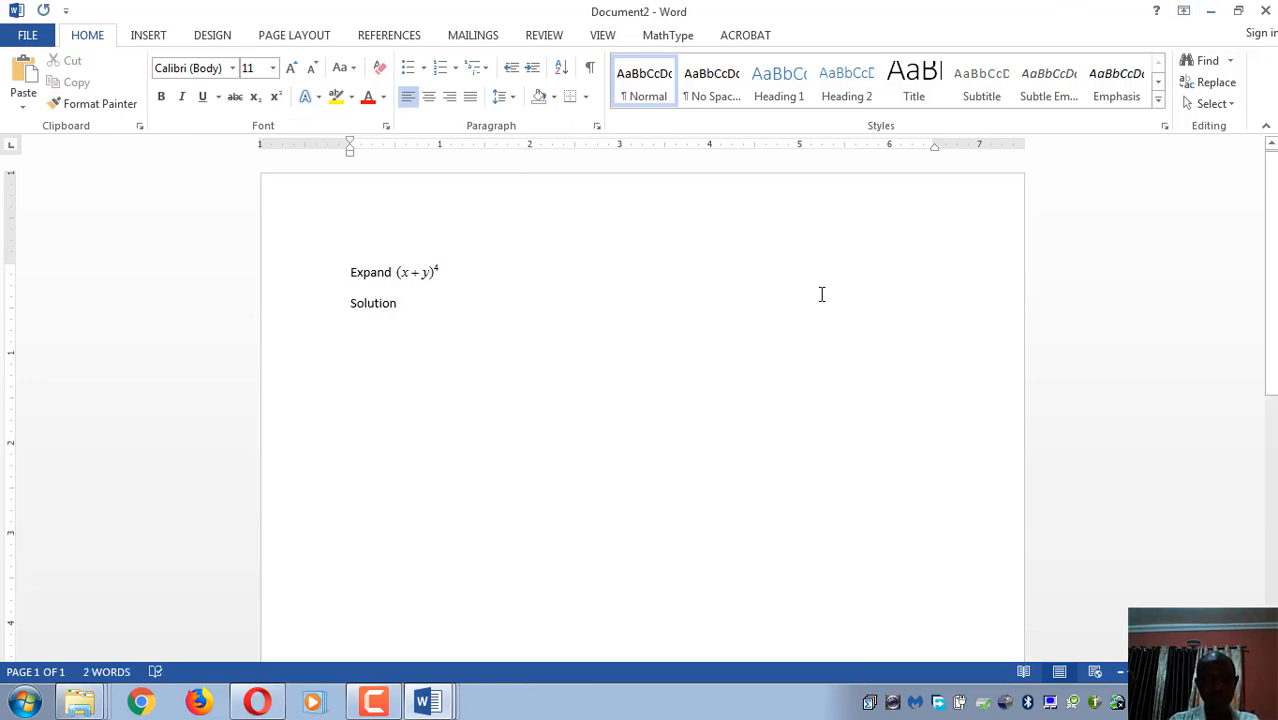
drag(403, 277, 484, 332)
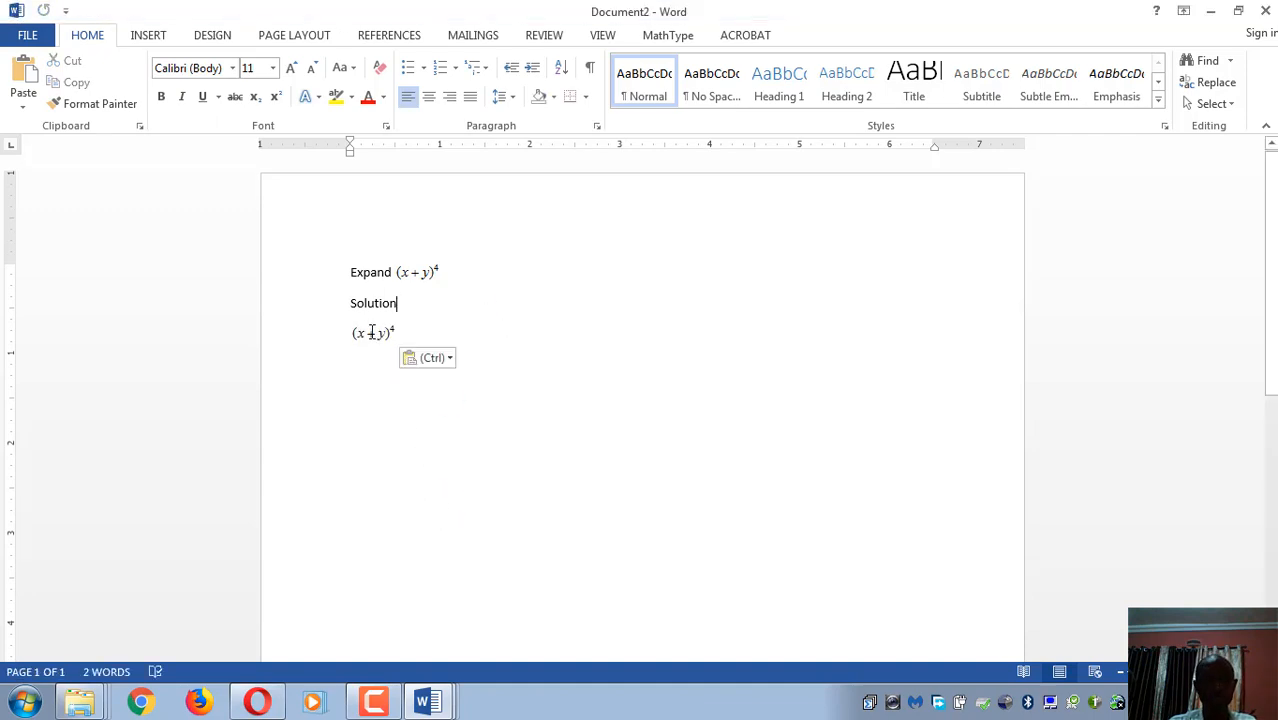
- Open the copied equation in MathType and extend it with = x^4 + 4x^3y followed by a plus sign
double_click(371, 332)
text(= )
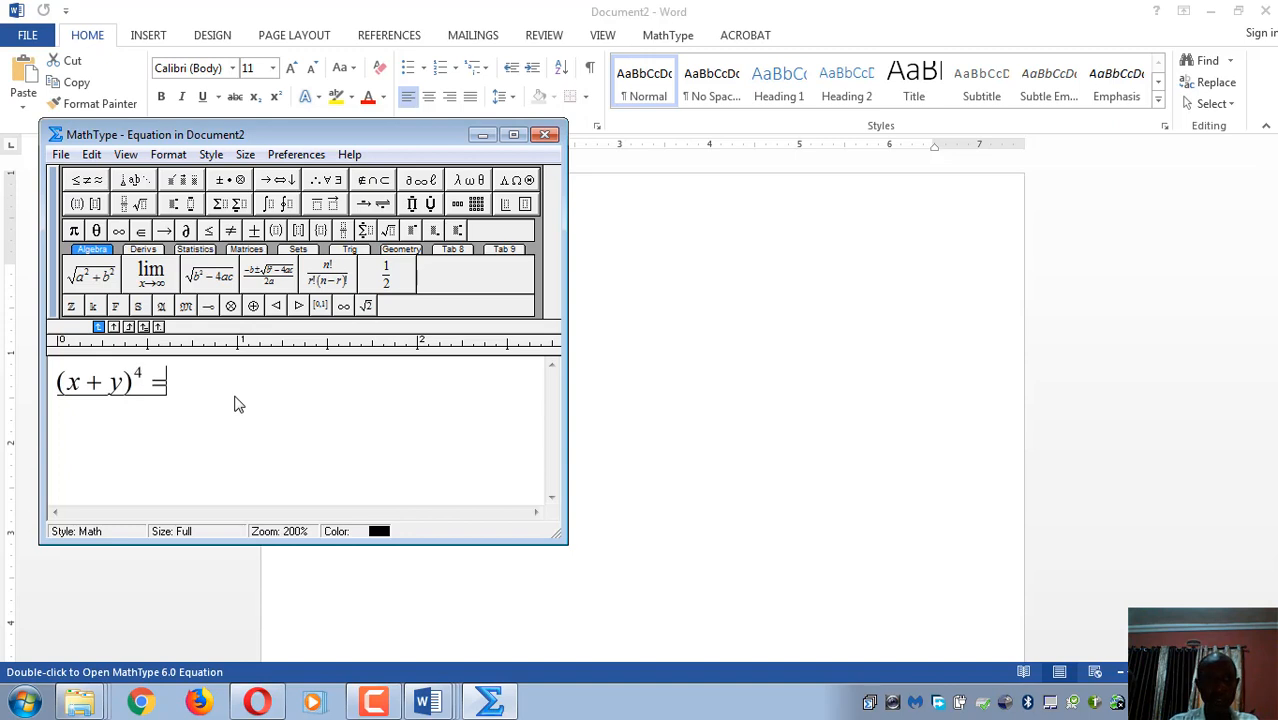
text(x)
key(ctrl+h)
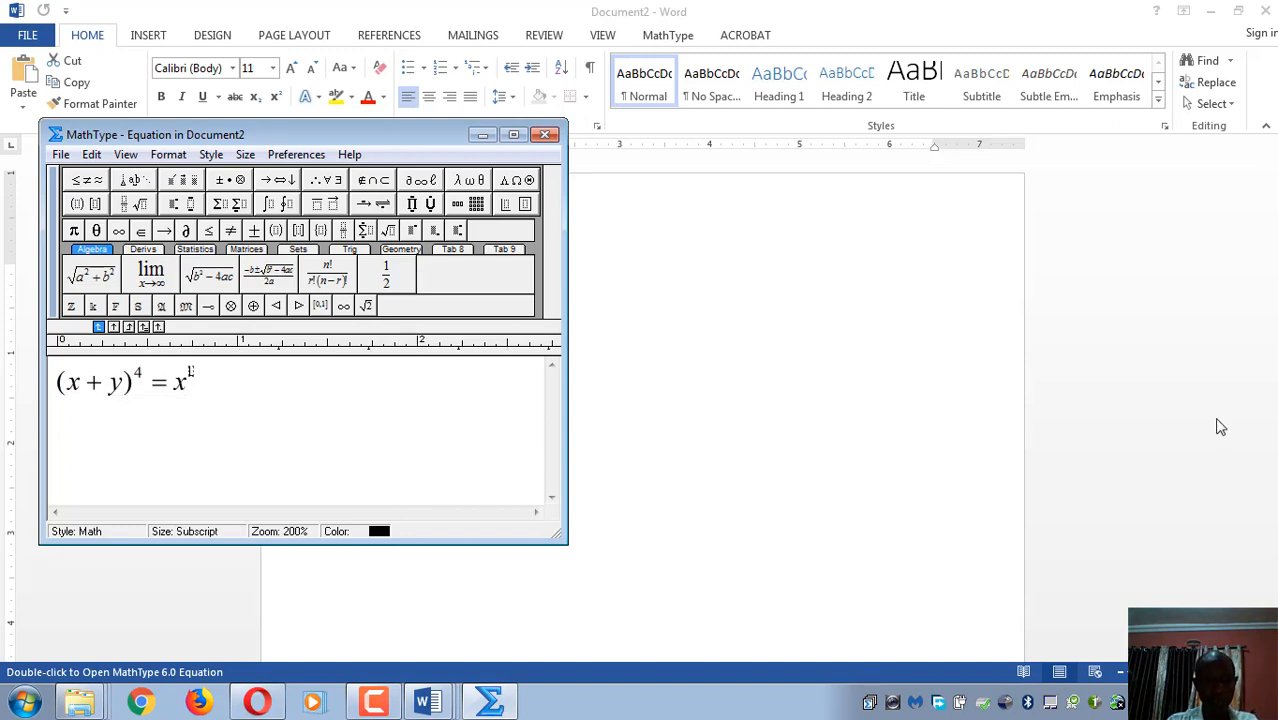
text(4)
key(Right)
text(+4x)
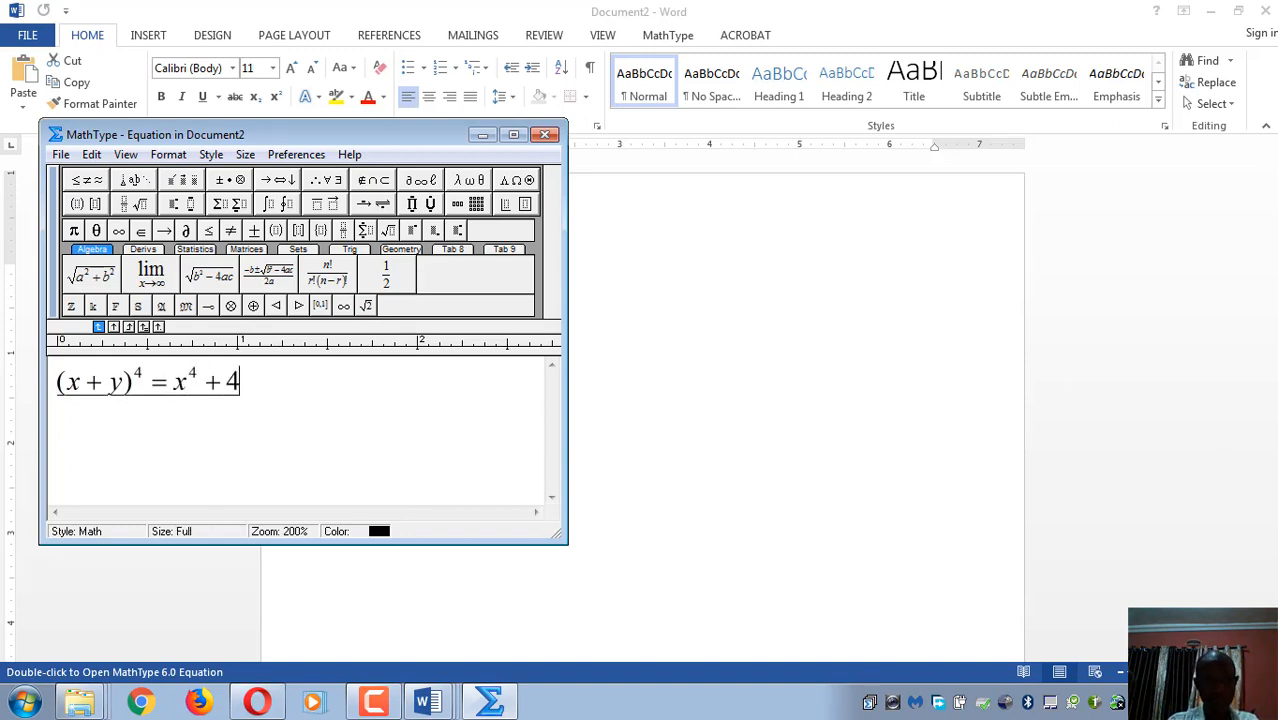
key(ctrl+h)
text(3)
key(Right)
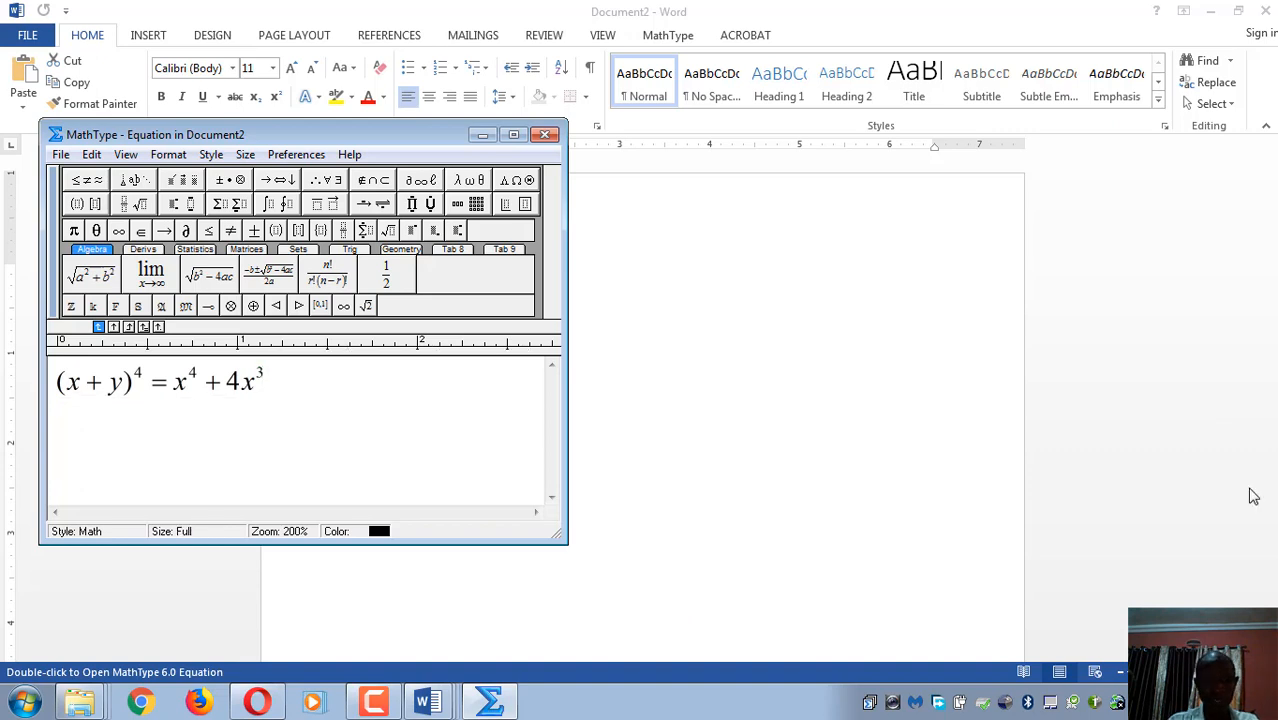
text(y + )
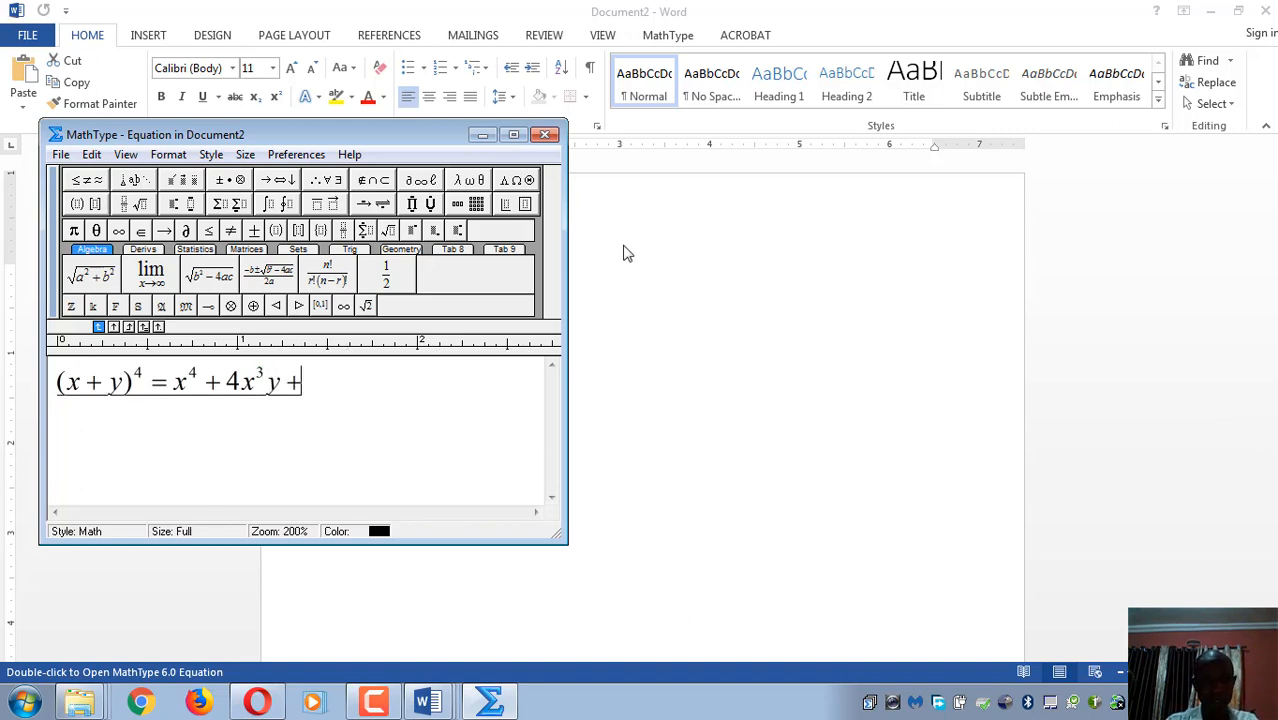
- Continue the expansion in the equation with the term 6x^2y^2
text(6x)
key(ctrl+h)
text(2)
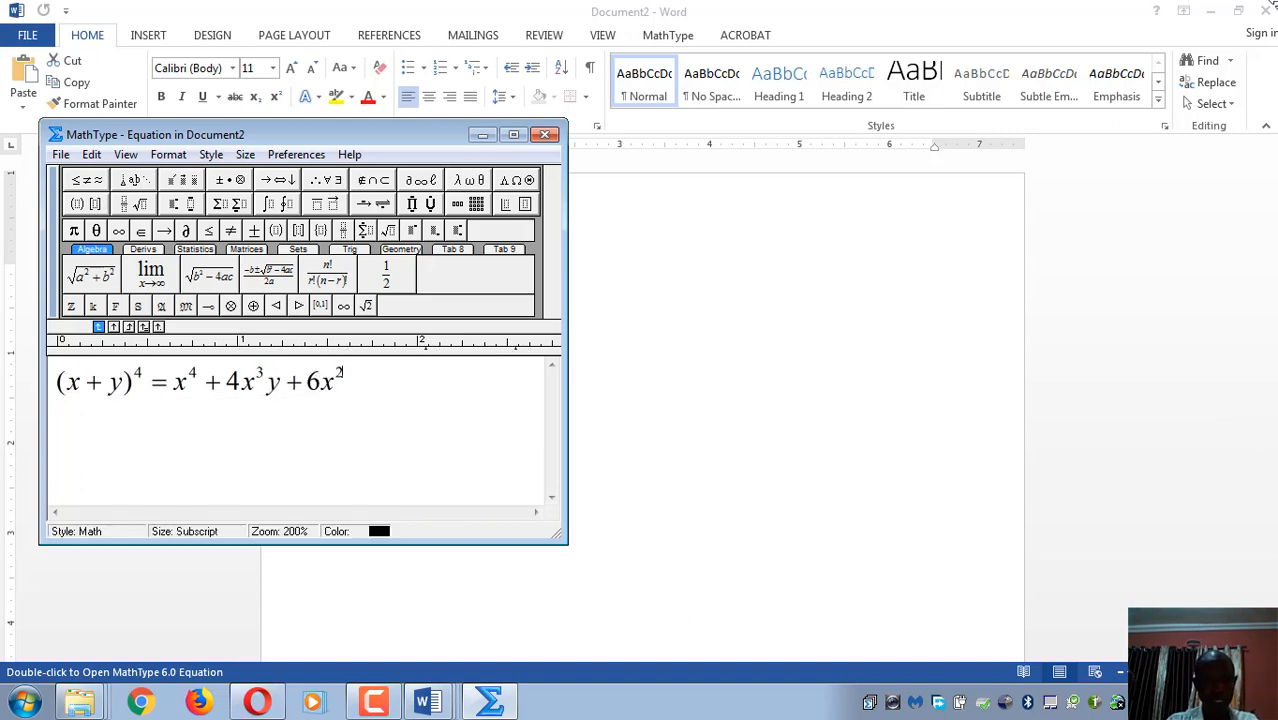
key(Right)
text(y)
key(ctrl+h)
text(2)
key(Right)
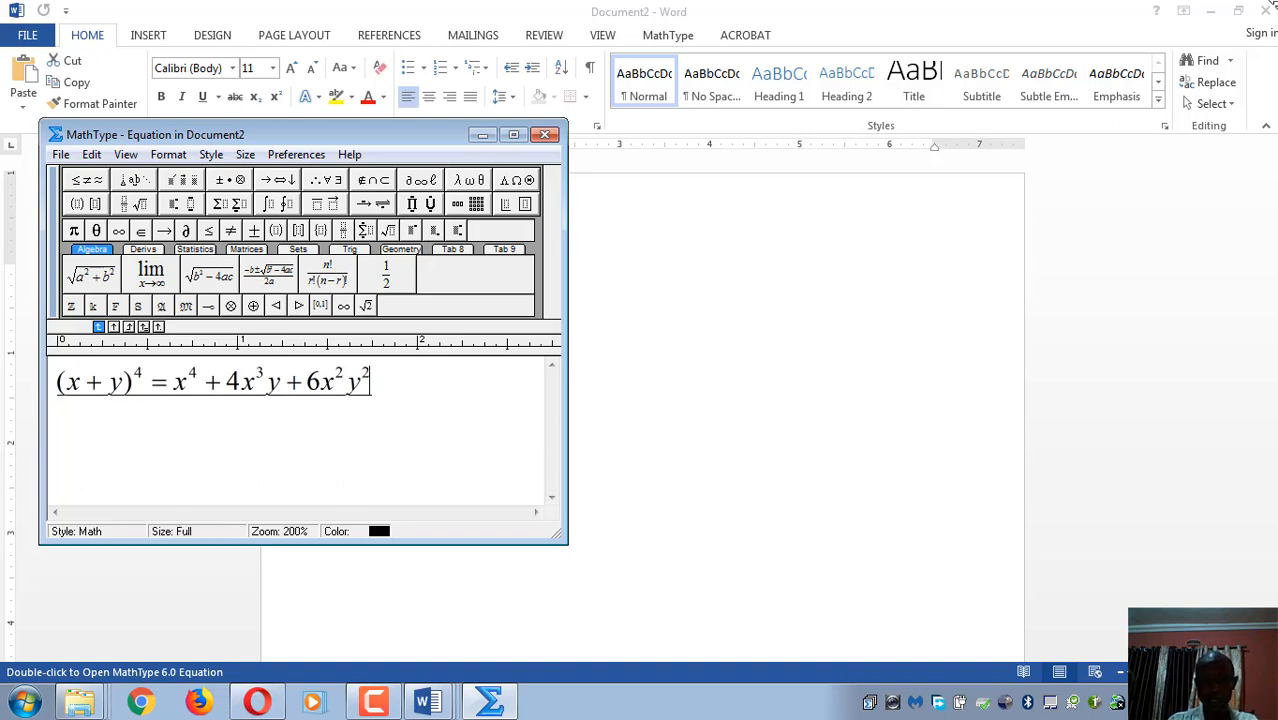
- Complete the expansion with + 4xy^3 + y^4 and return the equation to the document
text(+ 4xy)
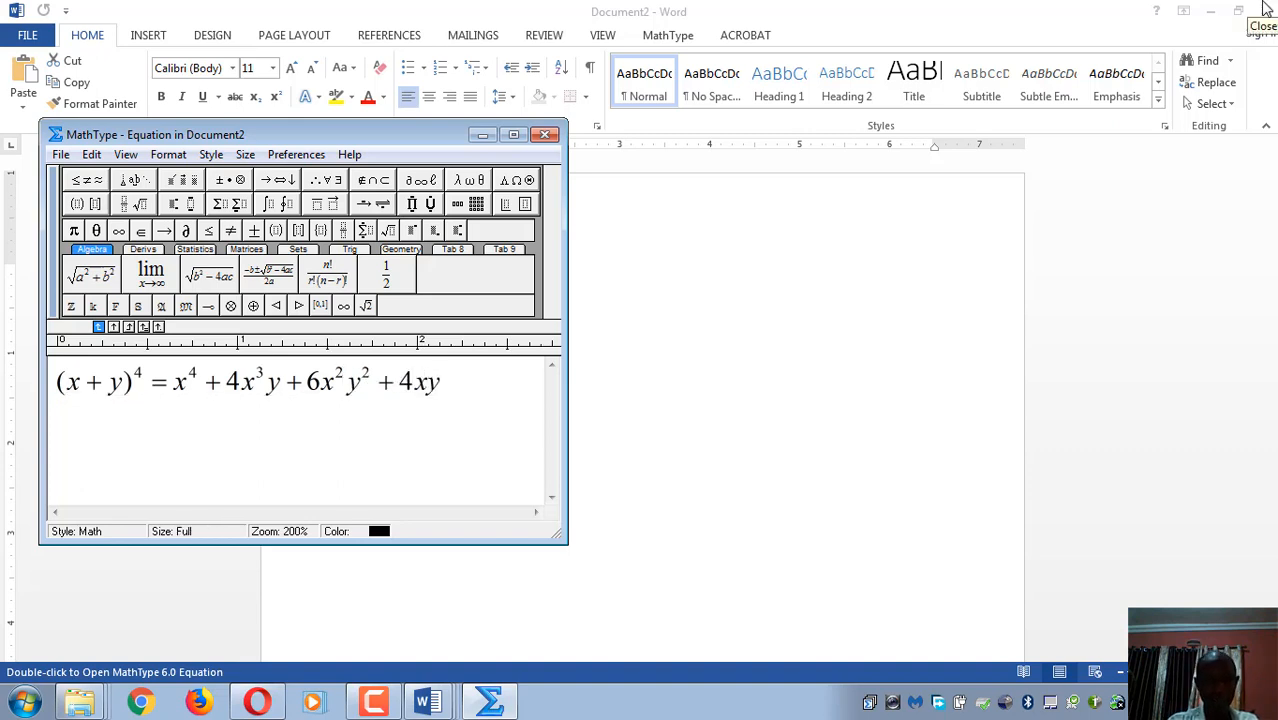
key(ctrl+h)
text(3)
key(Right)
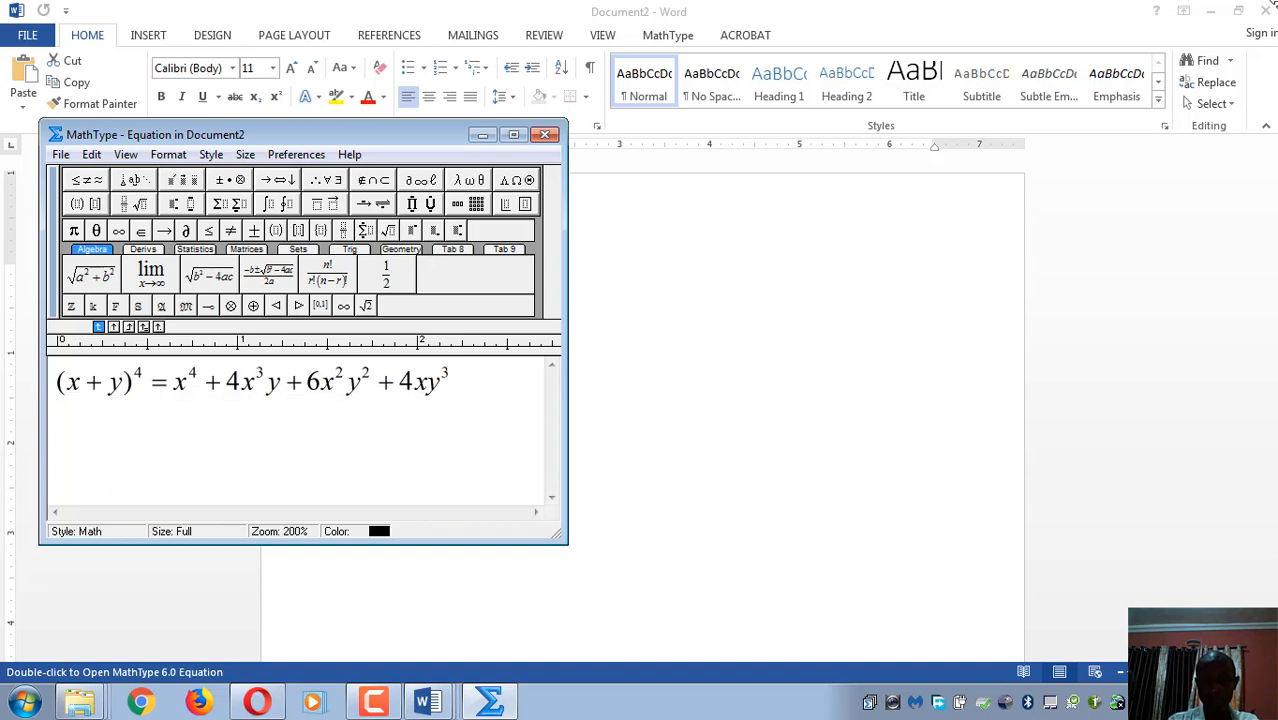
text(+ y)
key(ctrl+h)
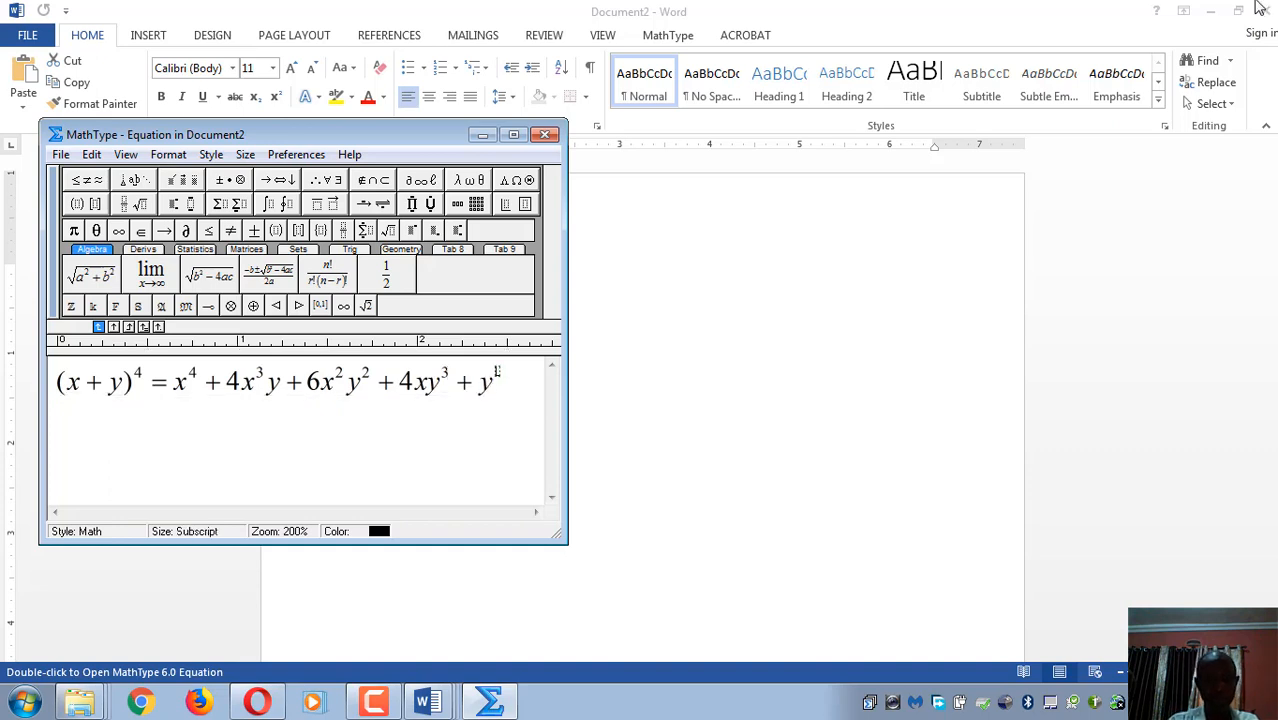
text(4)
key(ctrl+F4)
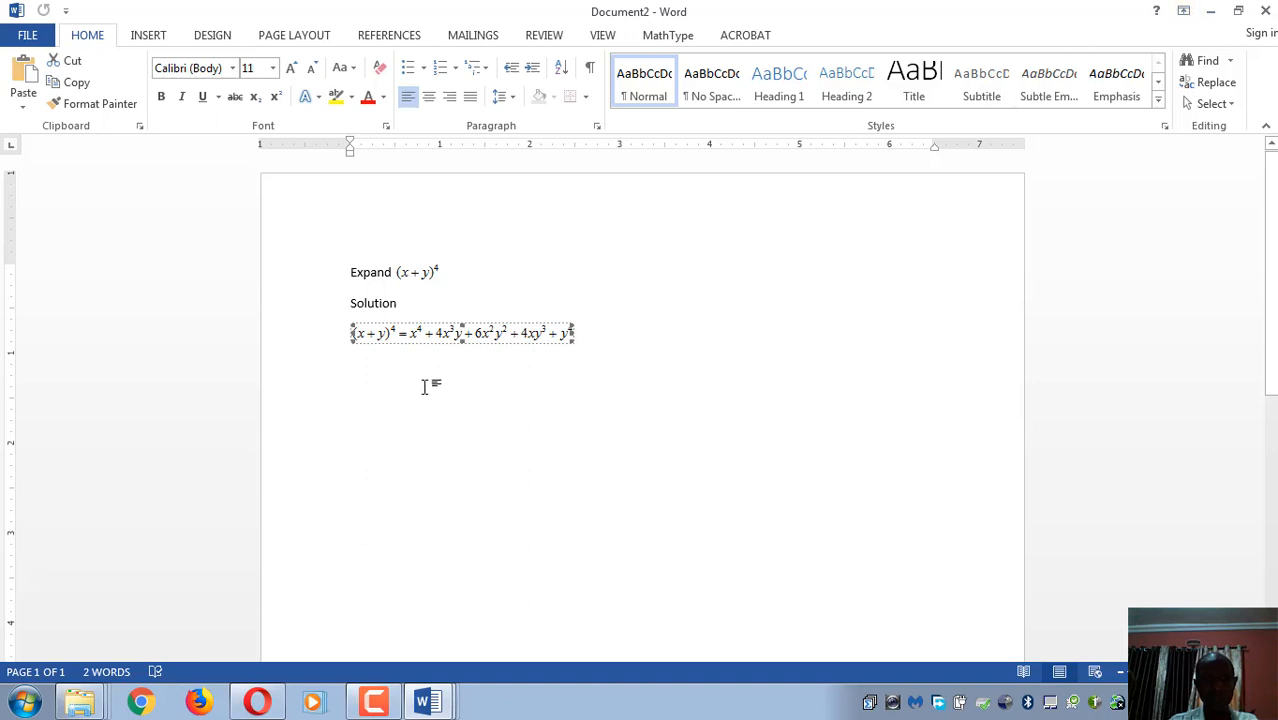
- Add the line "Binomial Theorem" above the "Expand" question at the start of the document
click(349, 271)
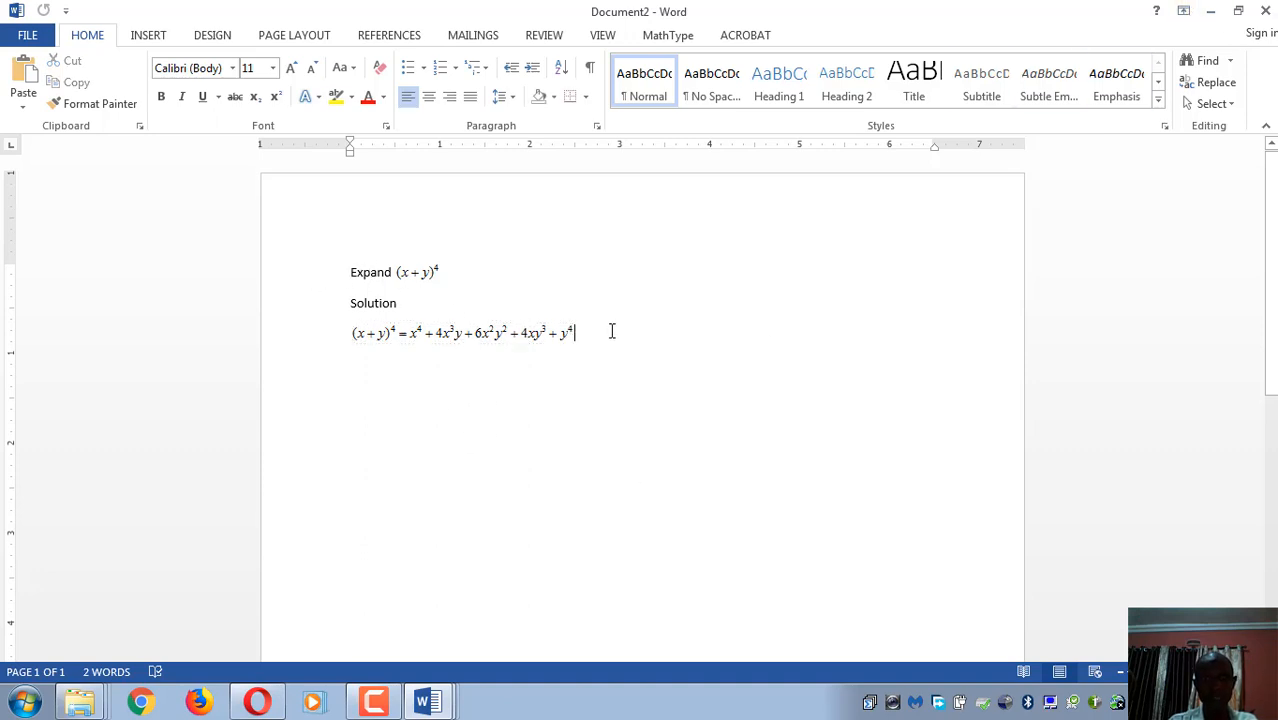
key(Return)
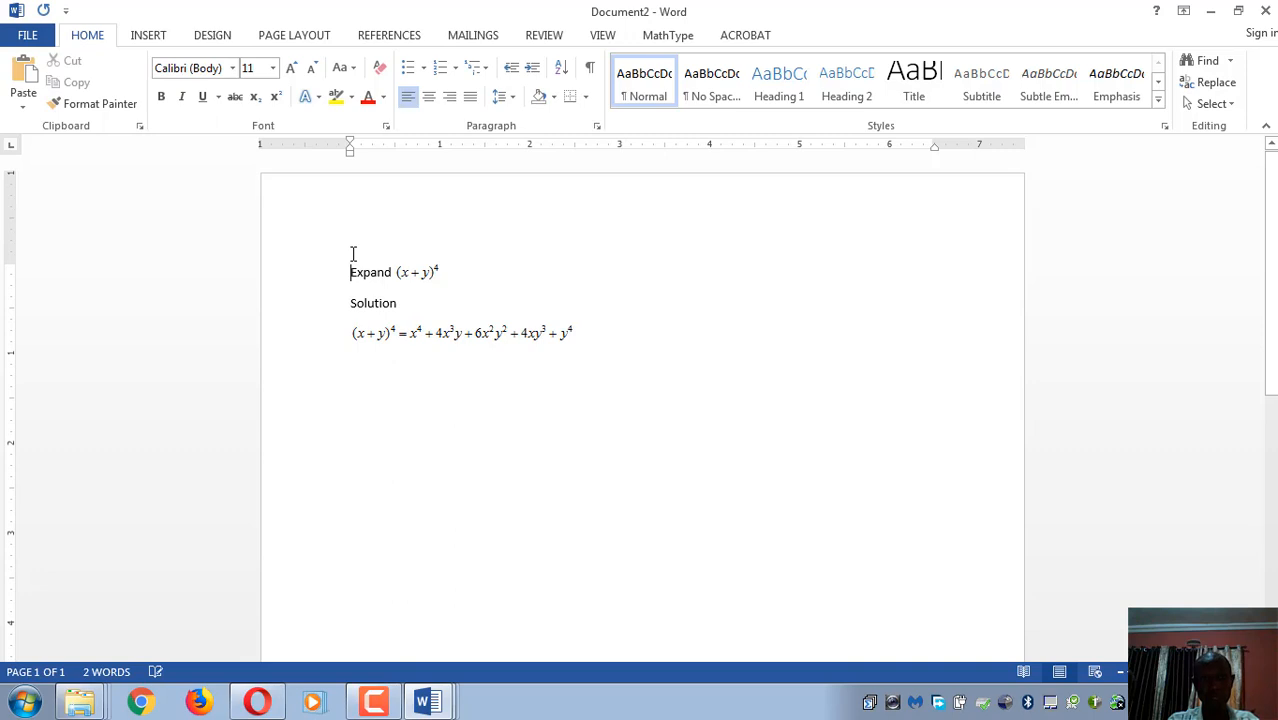
key(Return)
key(Up)
text(Bionalo)
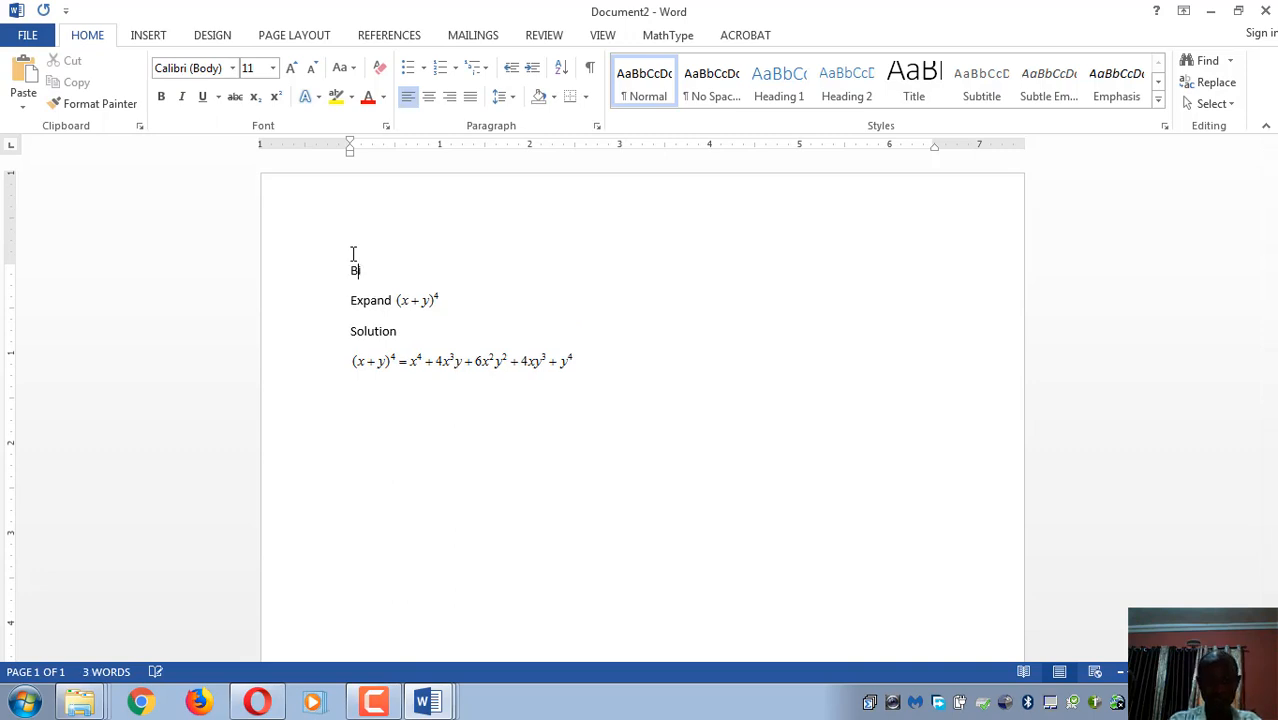
key(BackSpace)
key(BackSpace)
key(BackSpace)
key(BackSpace)
key(BackSpace)
text(inomial The)
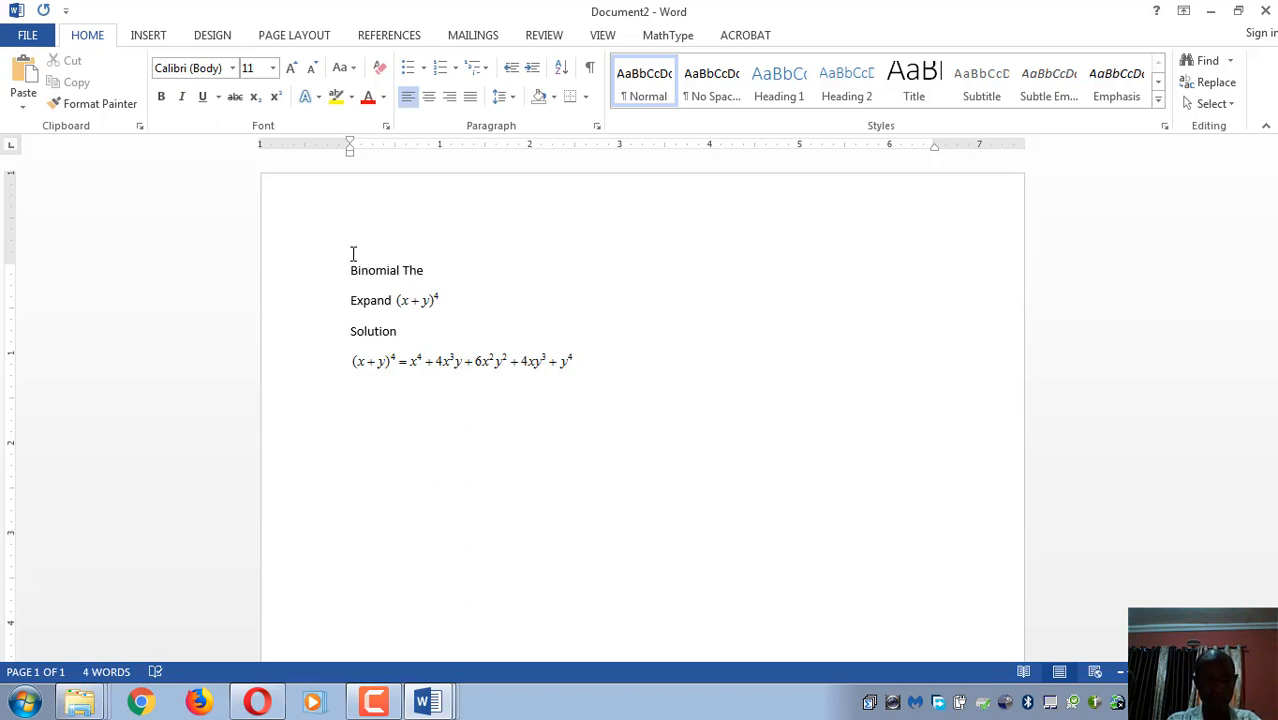
text(orem)
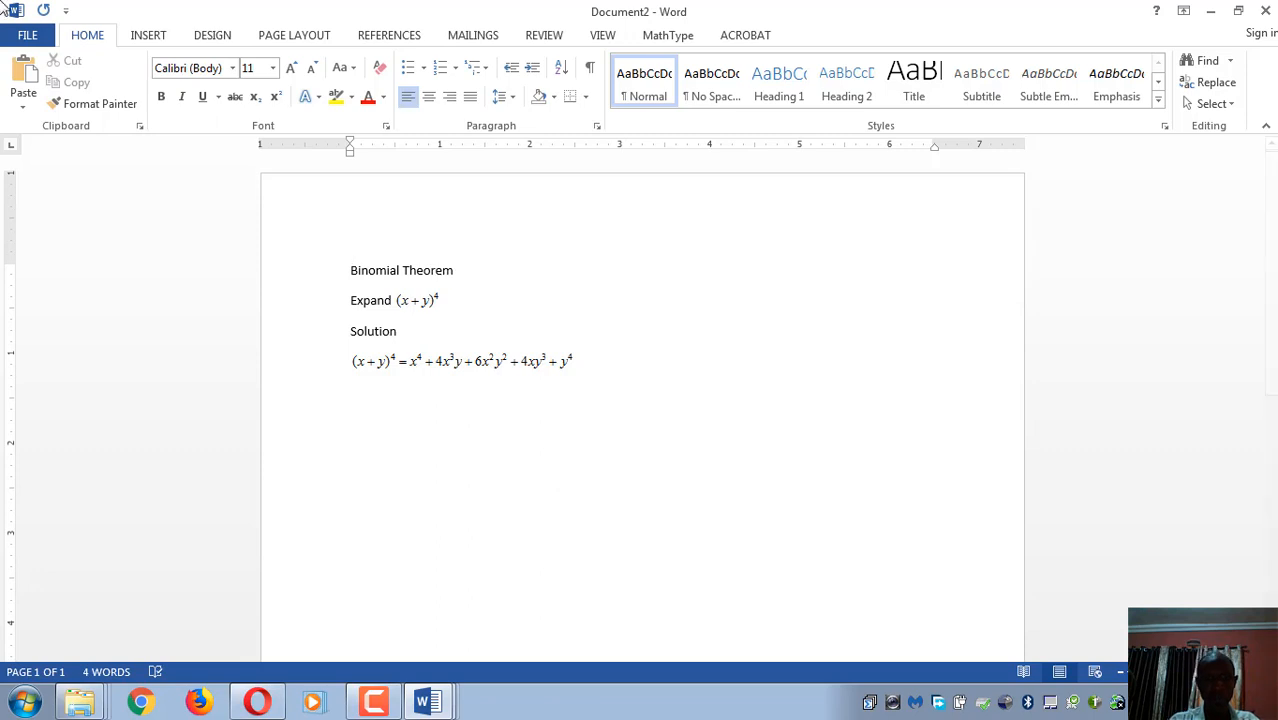
key(Down)
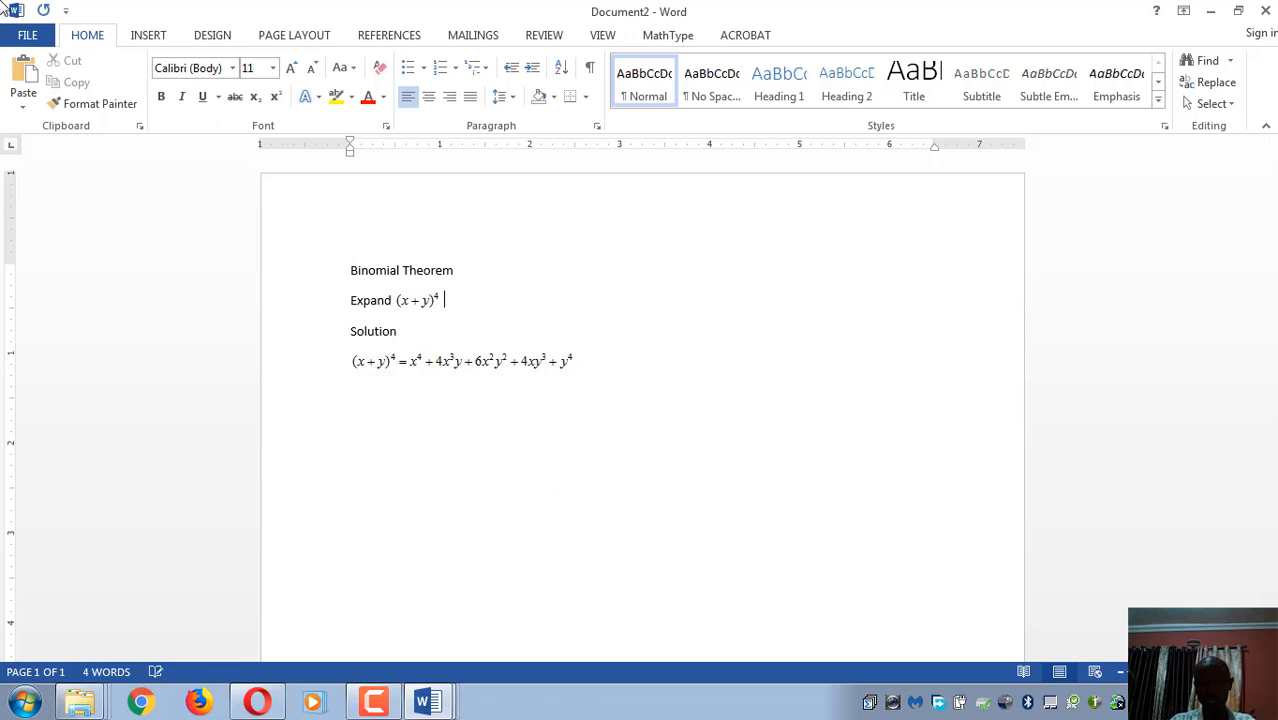
- Add the question text "Find the middle the term of the expansion" on a new line below the expanded equation
key(Down)
key(Down)
key(Down)
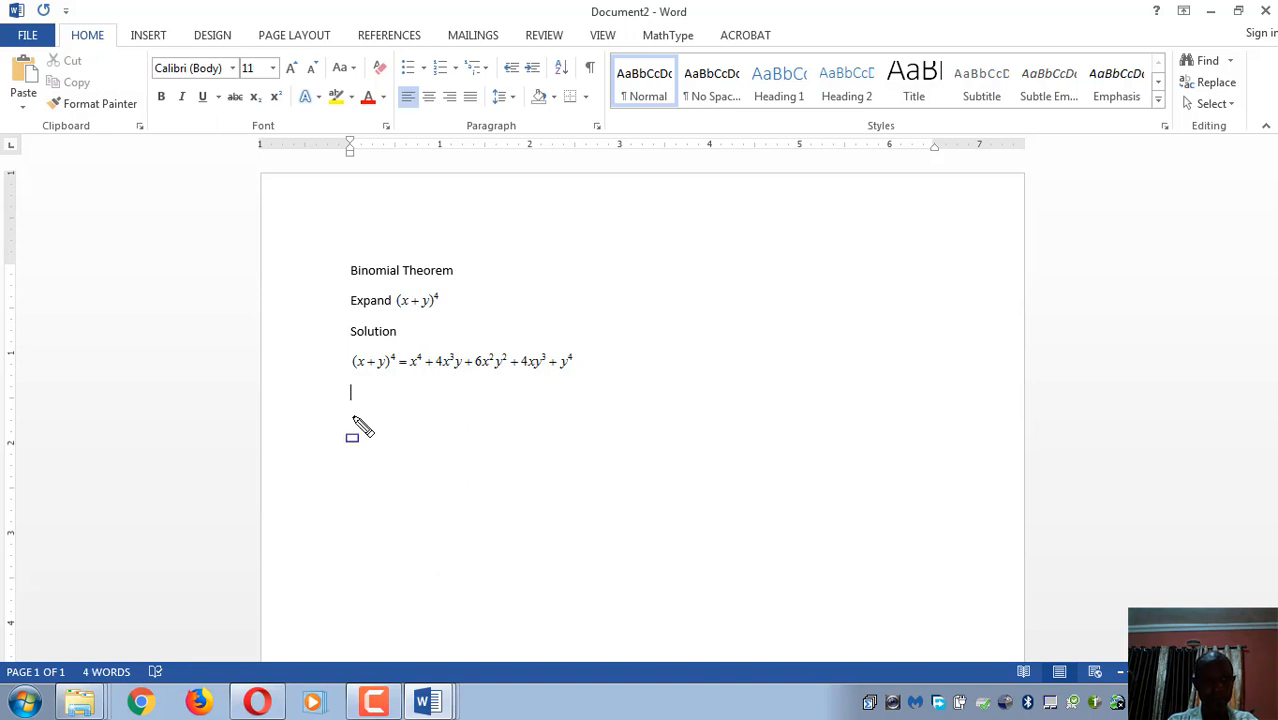
key(ctrl+d)
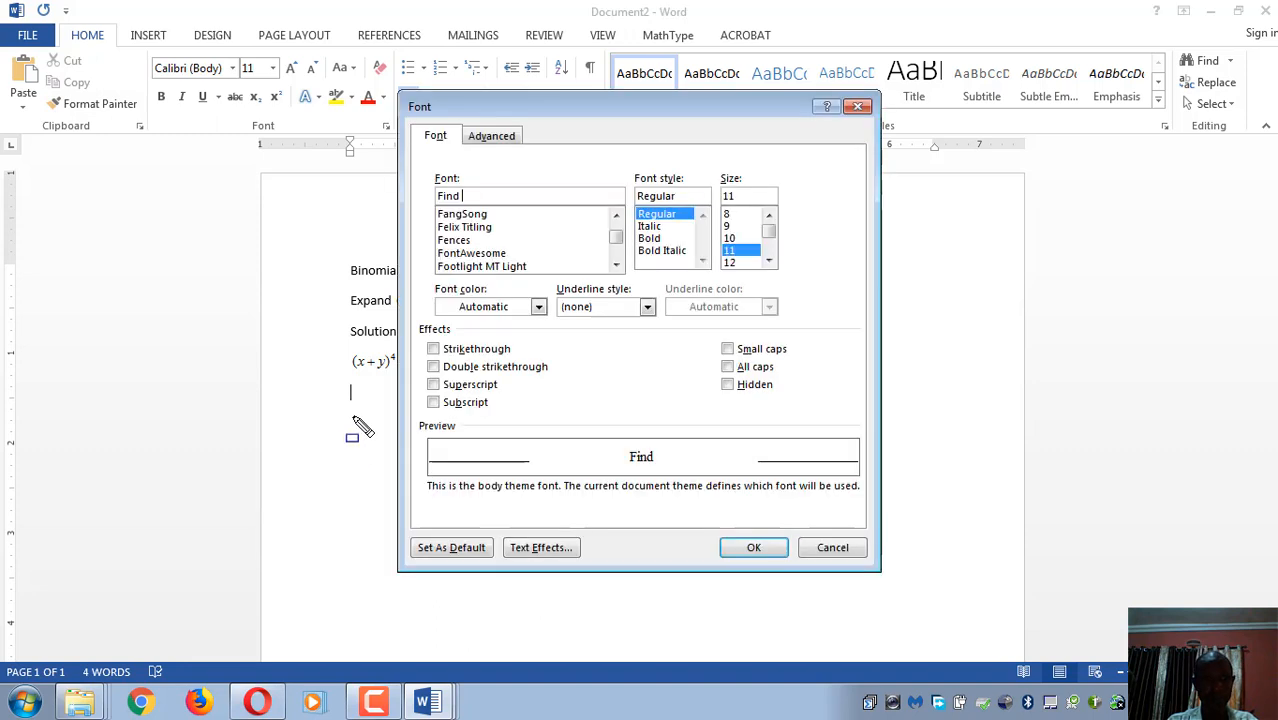
click(862, 106)
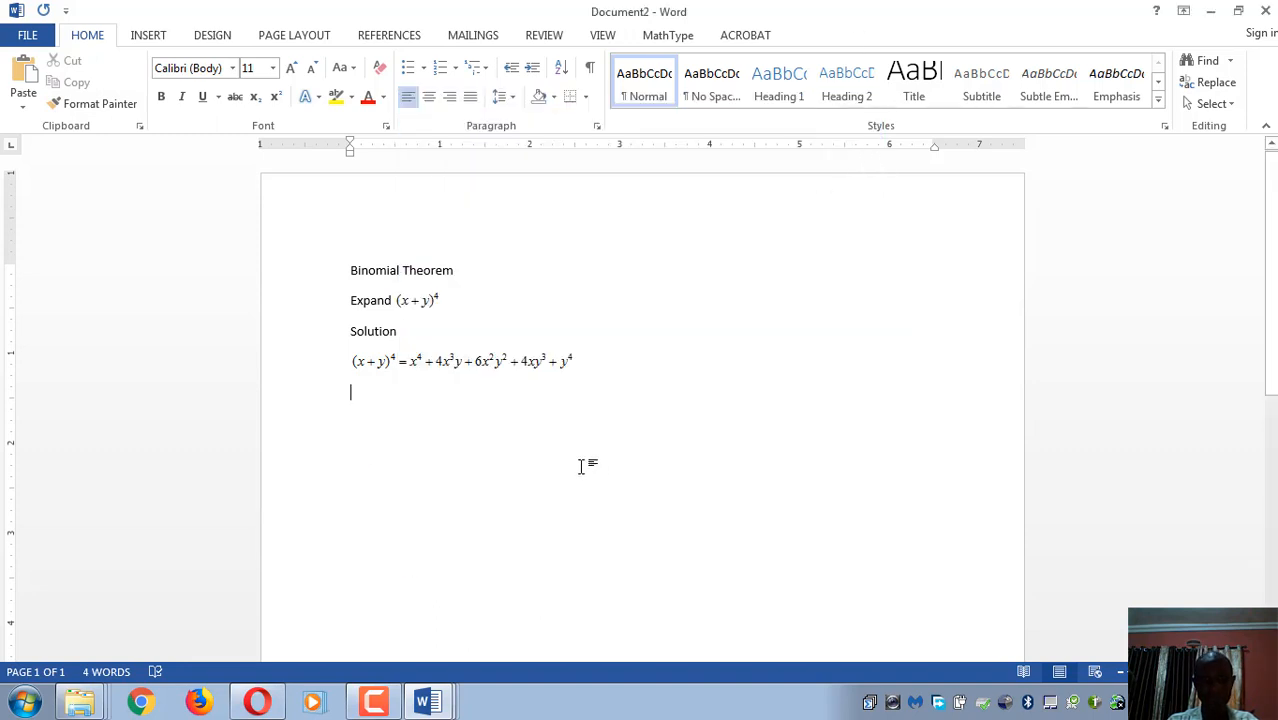
text(Find the )
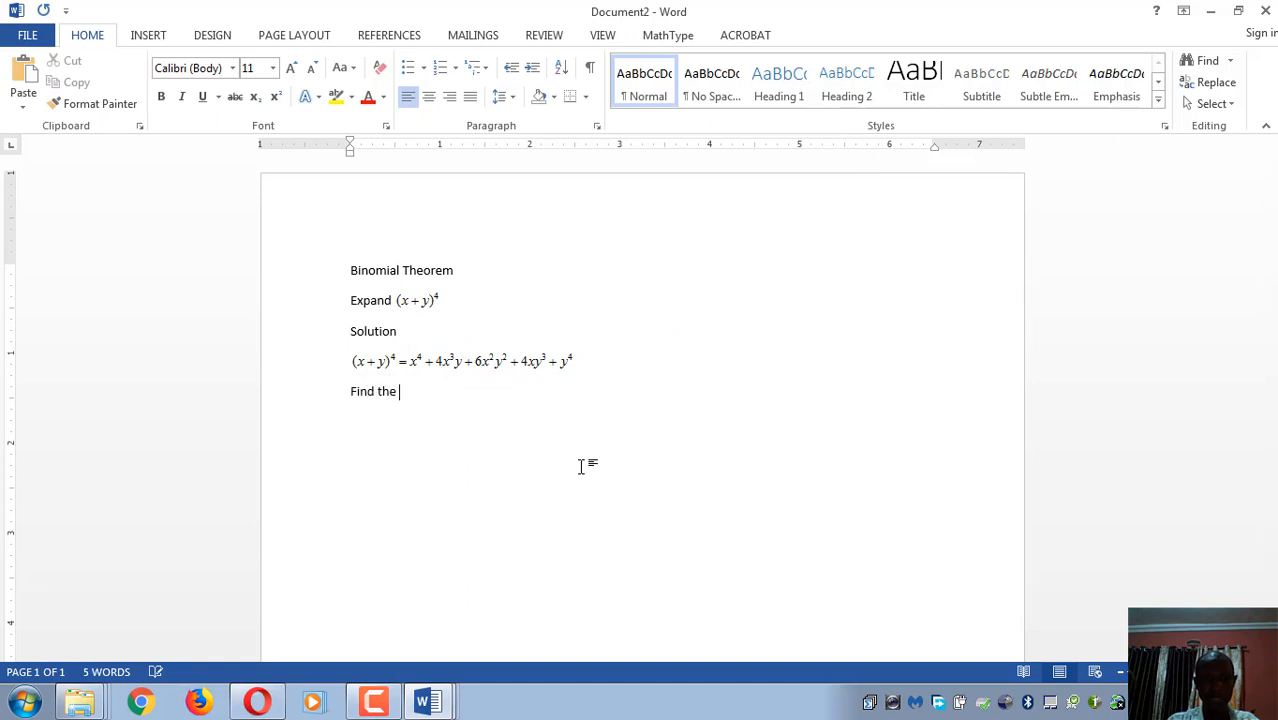
text(min)
key(BackSpace)
text(ddle the term of the )
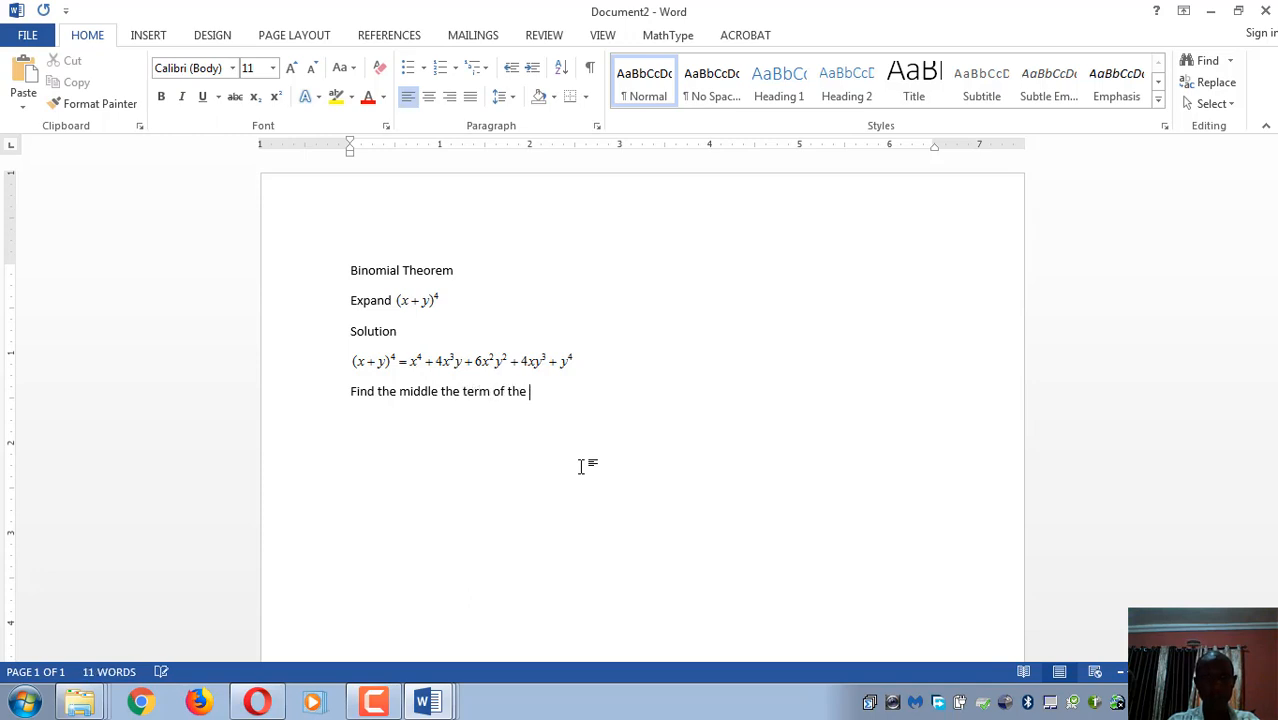
text(expansion)
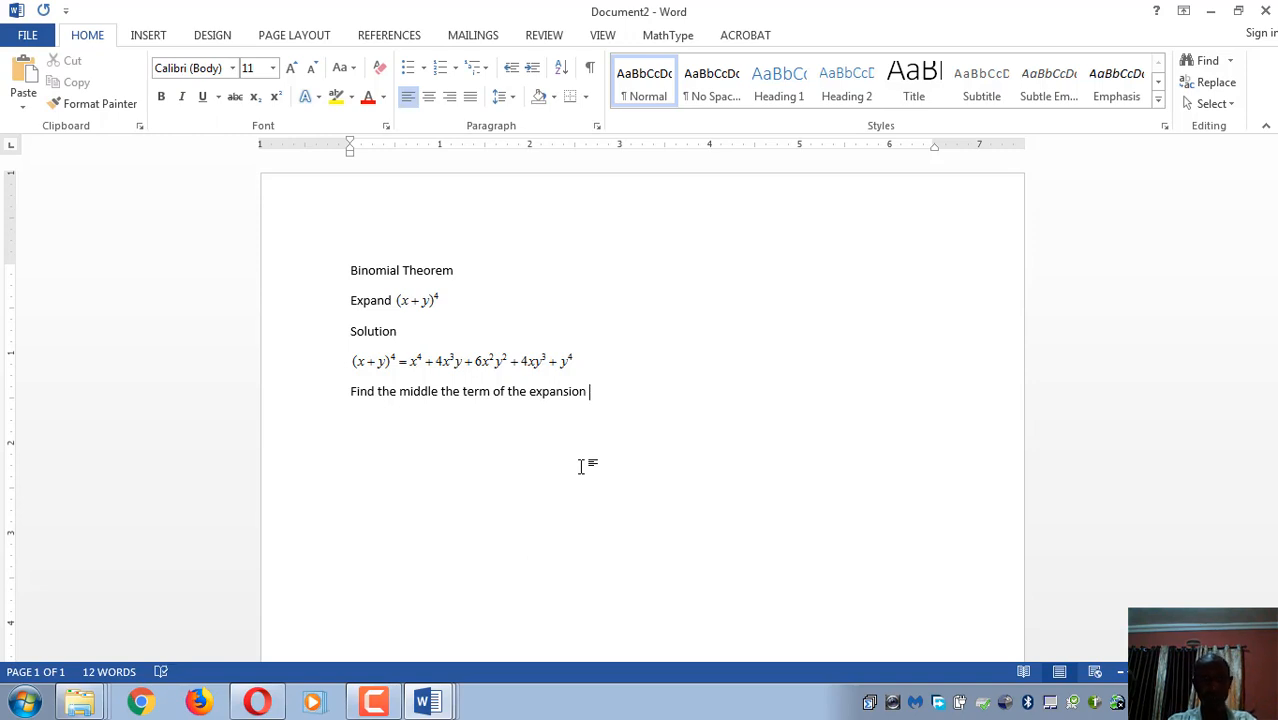
- Start an inline MathType equation at the end of the question and enter x + y) with the superscript 6
key(ctrl+alt+q)
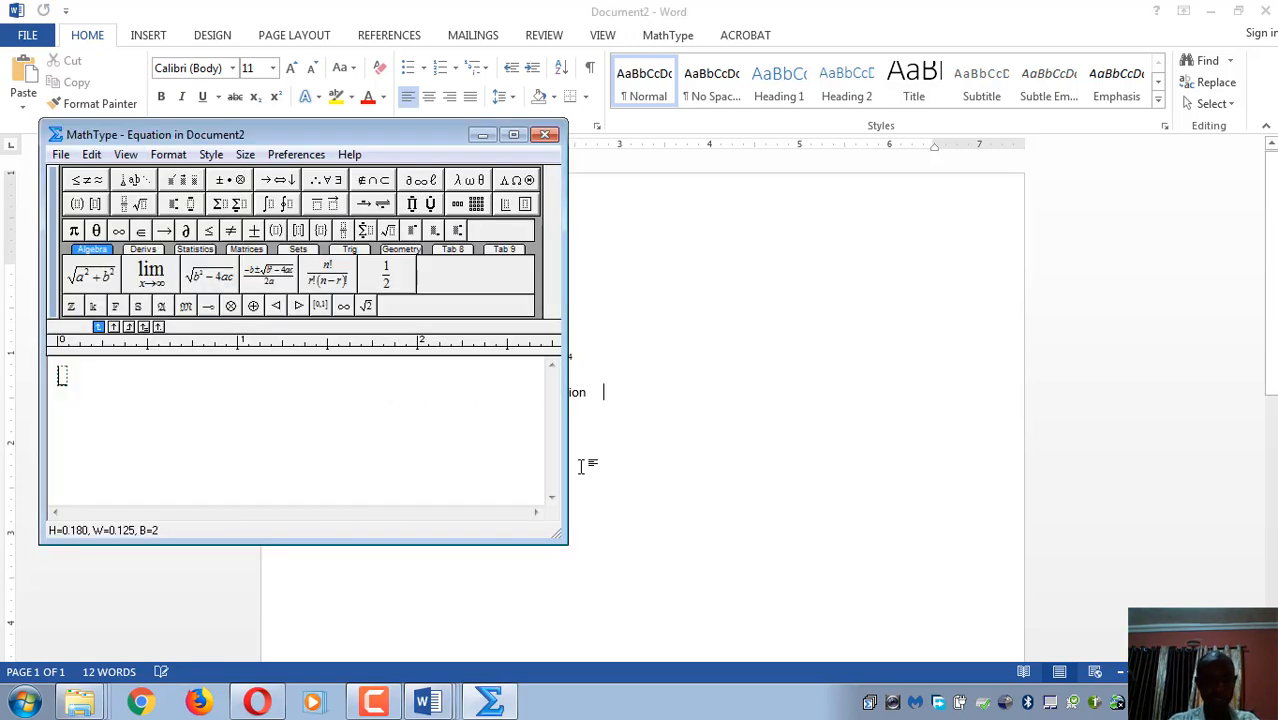
text(x + y))
key(ctrl+h)
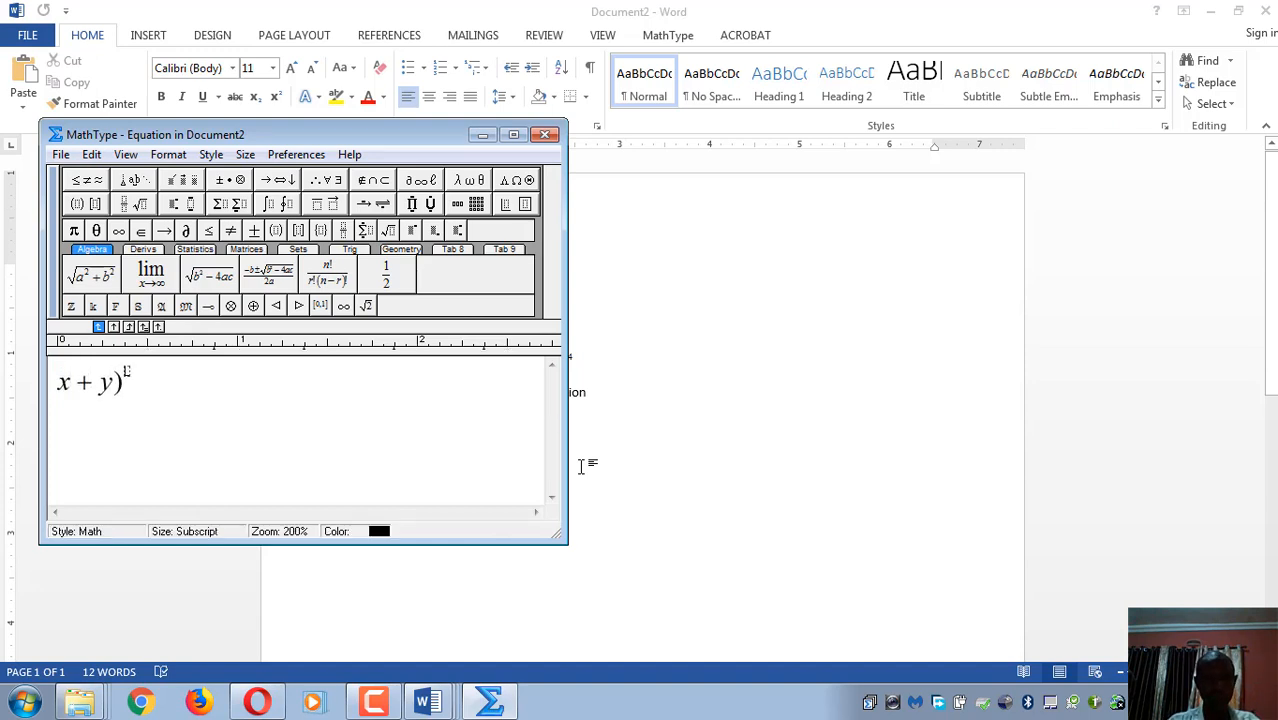
text(6)
key(Tab)
- Complete the equation as (x + y)^6 with an opening parenthesis before the x, and return it to the document
key(Left)
key(Left)
key(Left)
key(Left)
key(Left)
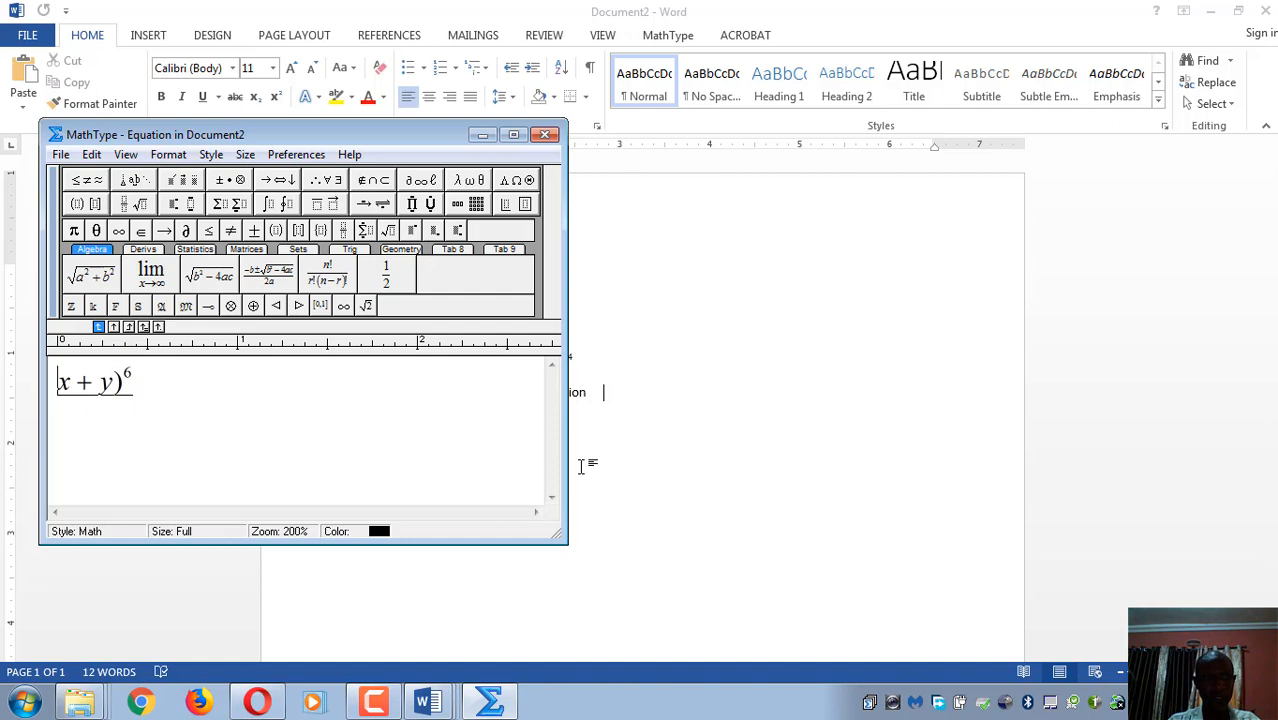
text(()
key(Right)
key(End)
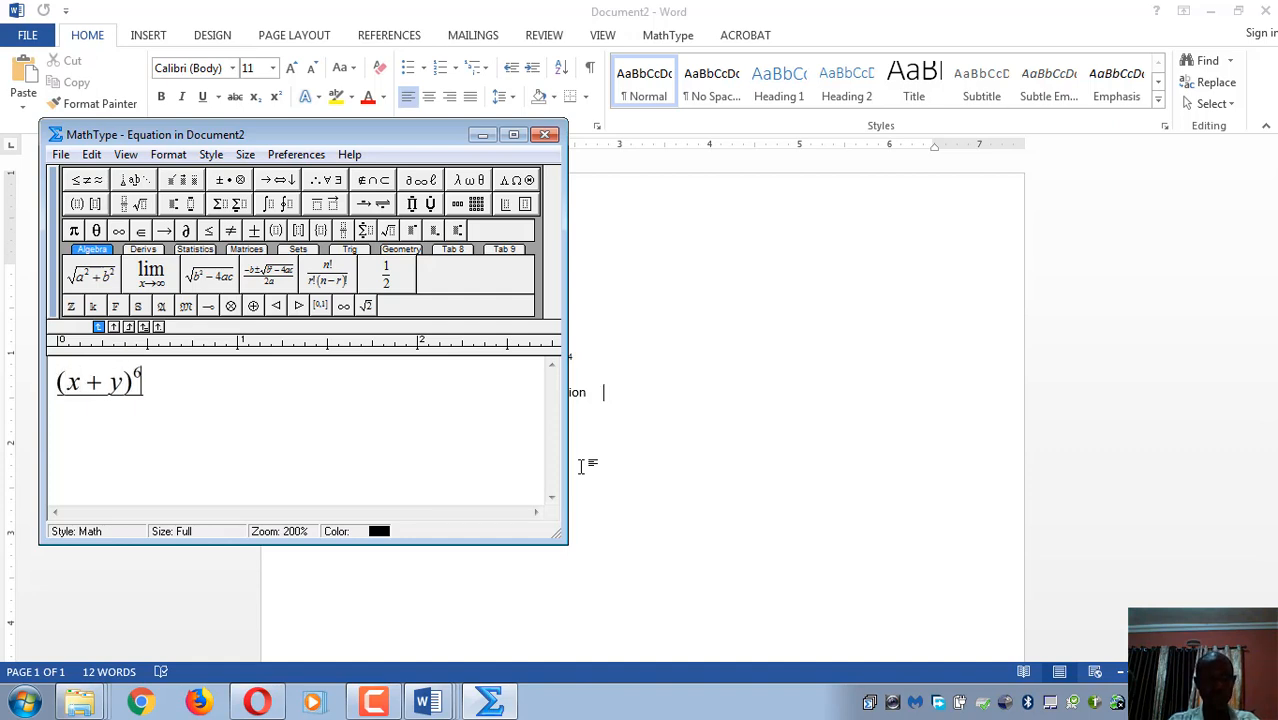
key(ctrl+s)
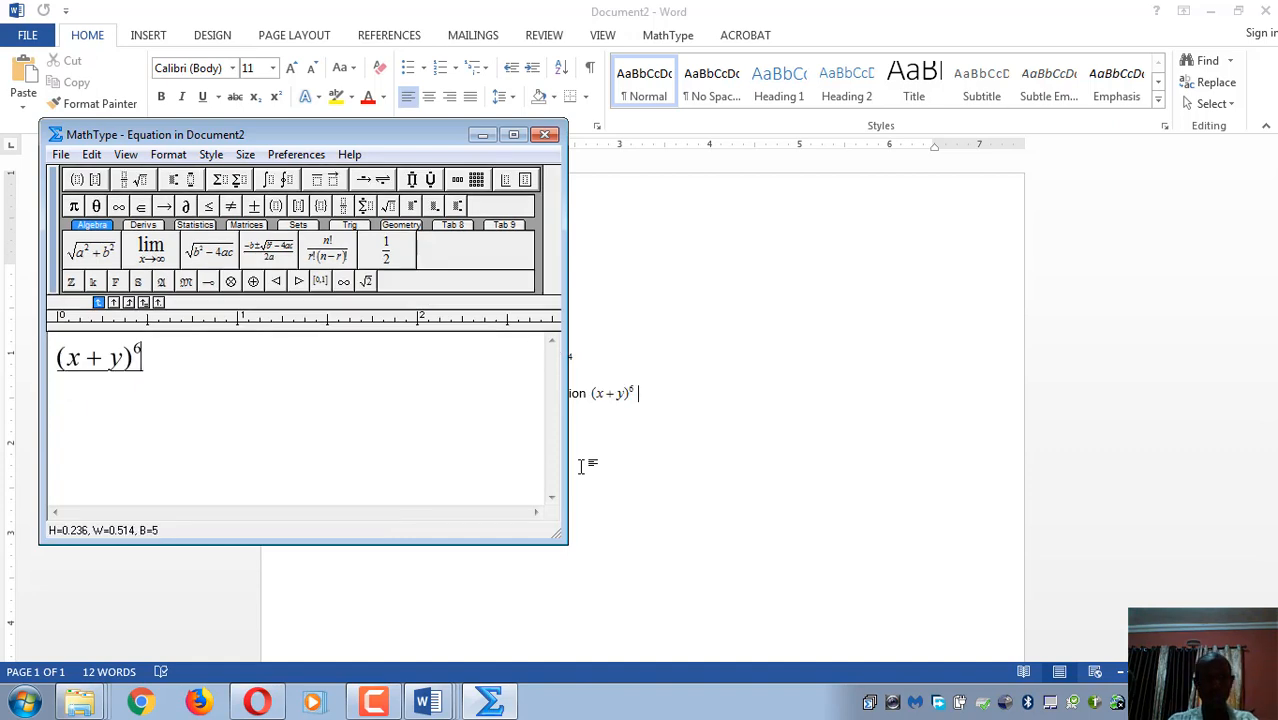
click(546, 139)
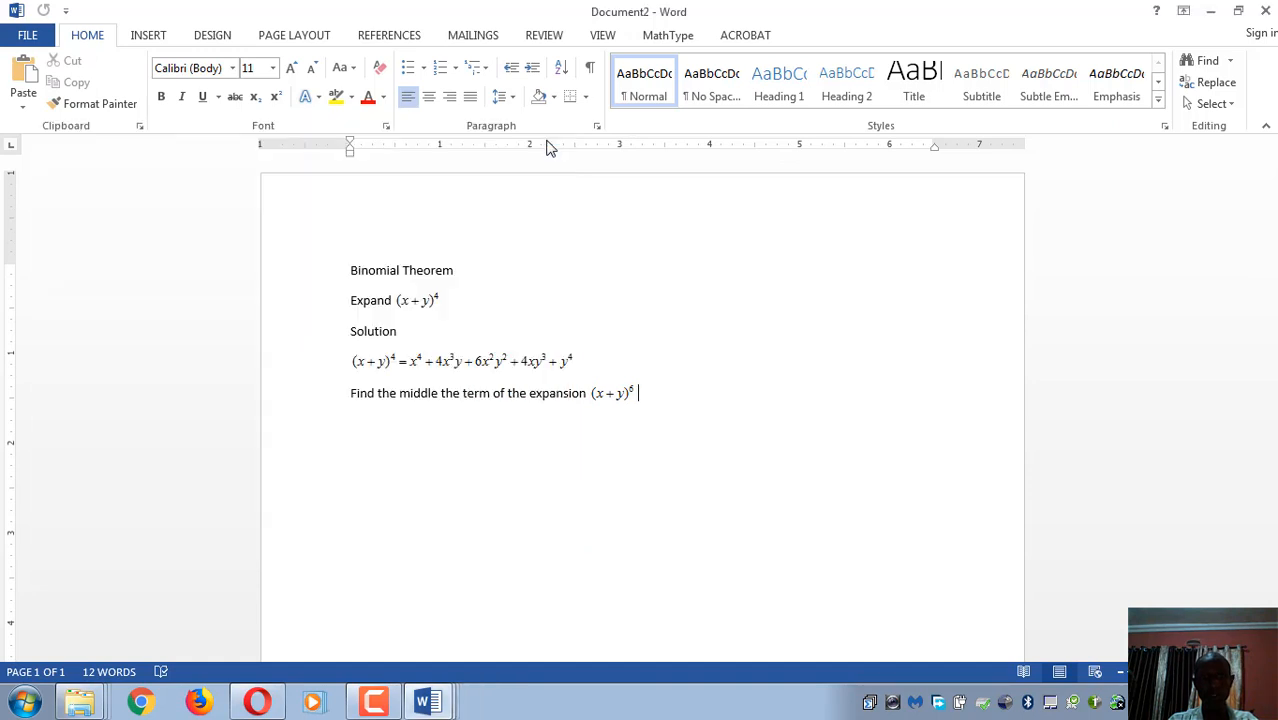
- Add a "Solution" line below the middle-term question
key(Return)
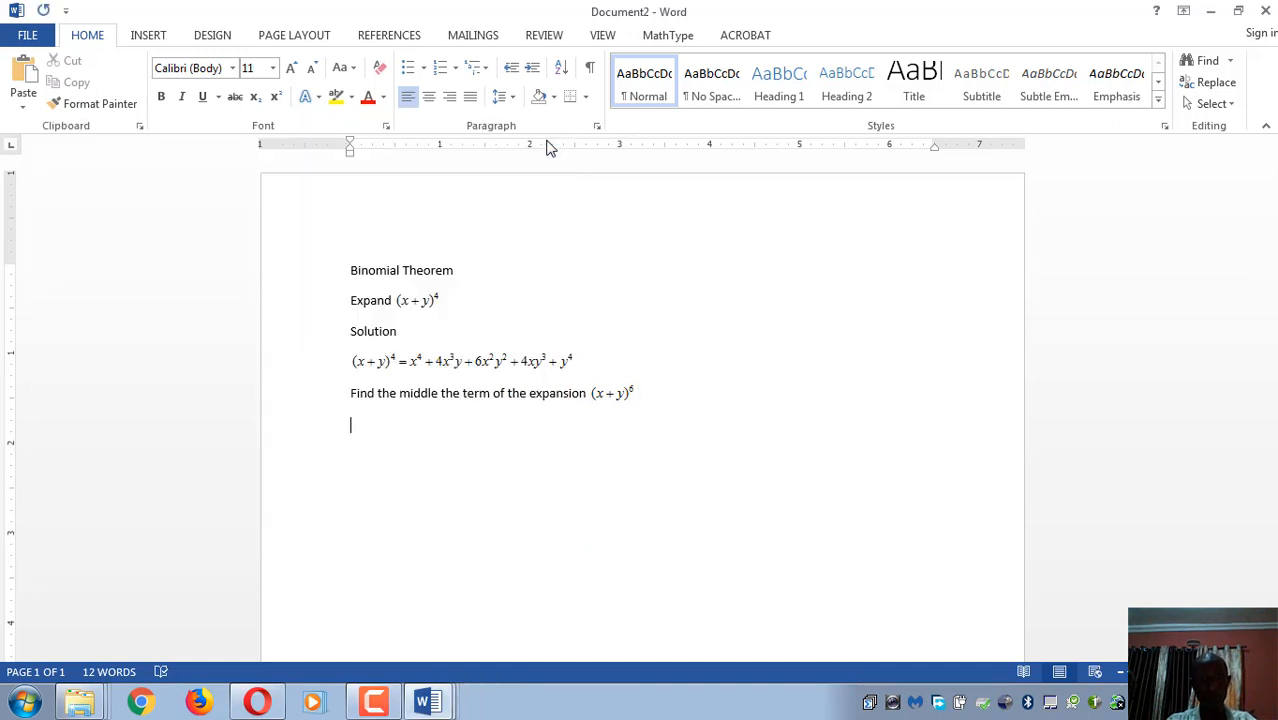
text(Solution)
key(Return)
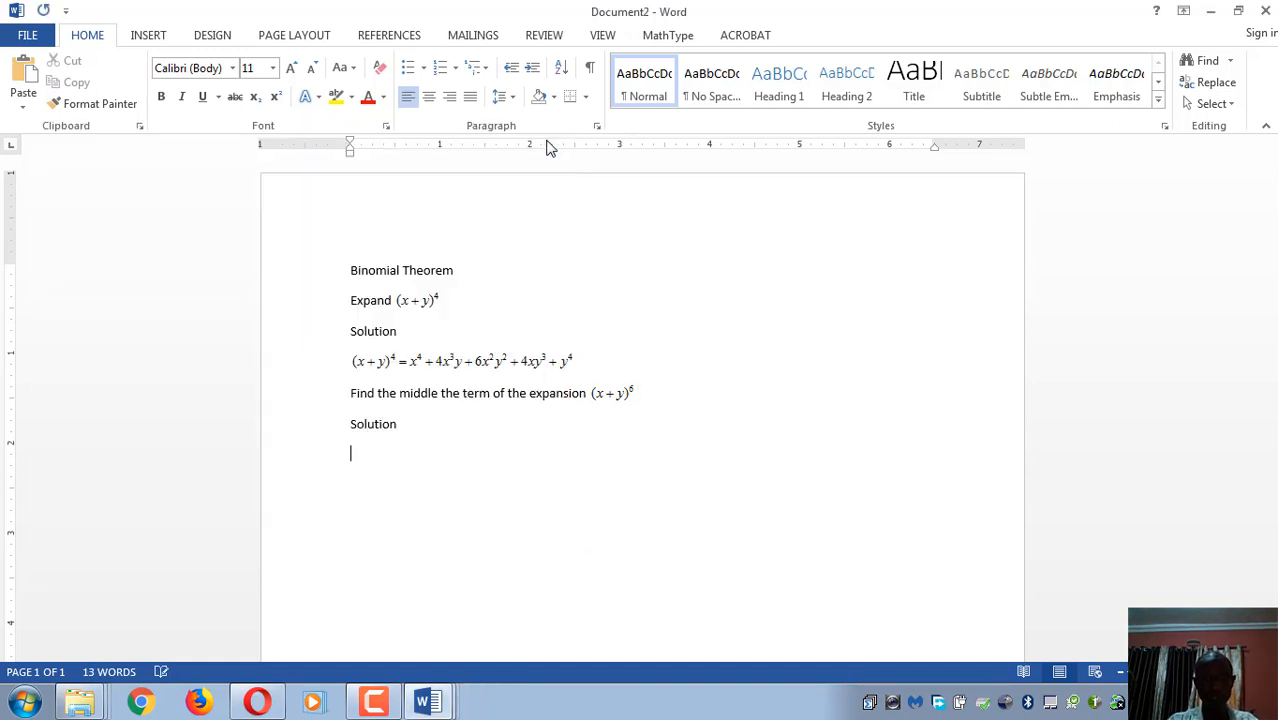
- Write "There are going to be 7 terms in the expansion" as the first line of the second solution
text(There )
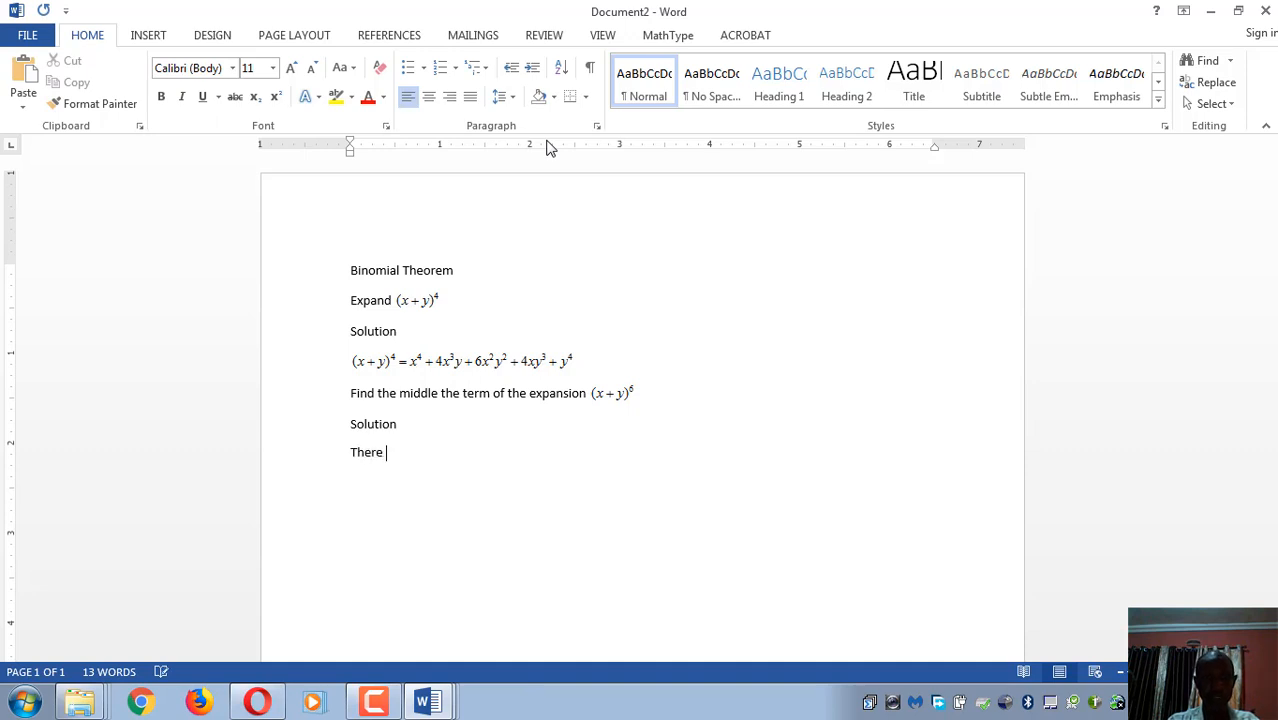
text(are going to be)
key(BackSpace)
key(BackSpace)
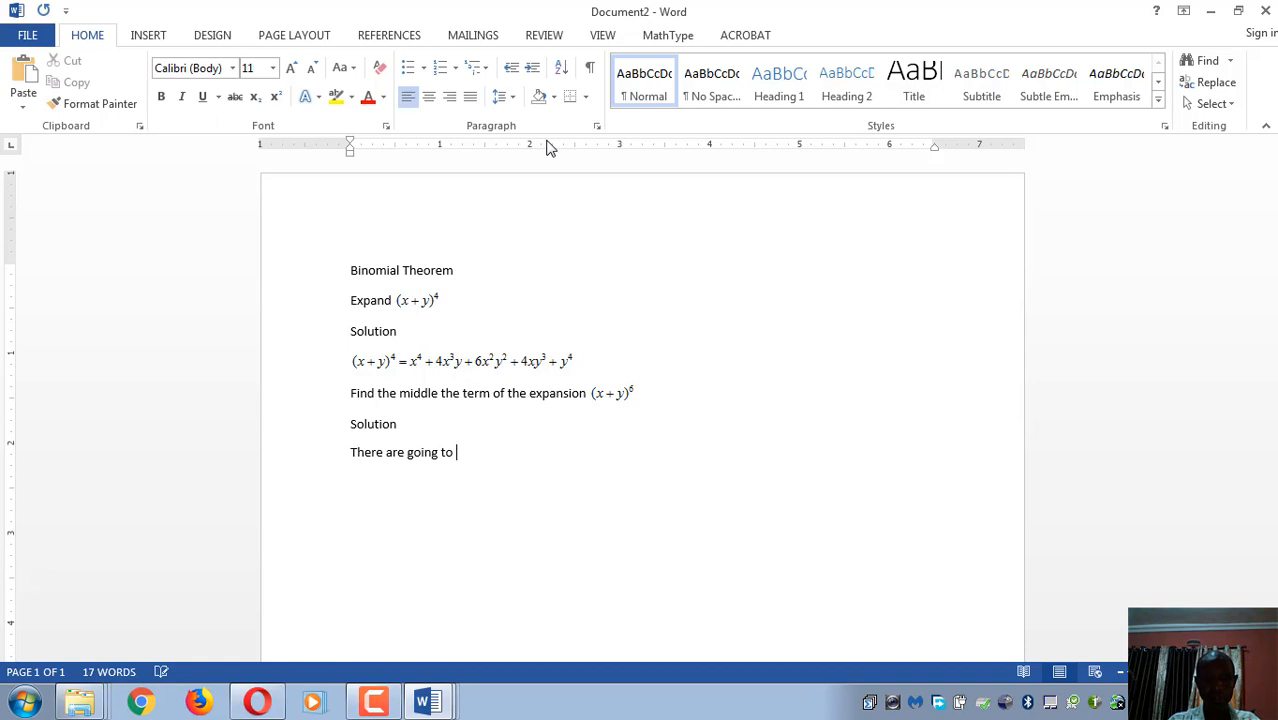
text(be 7 terms)
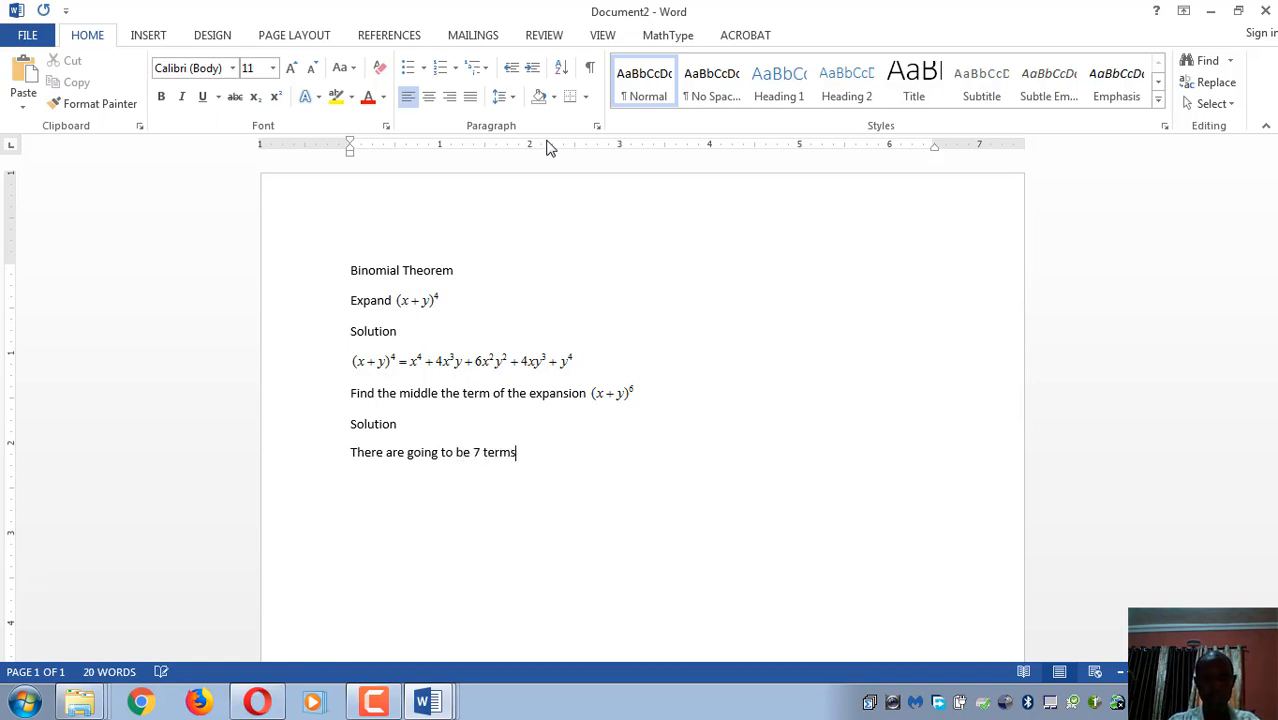
text( in the exap)
key(BackSpace)
key(BackSpace)
text(pansion)
key(Return)
- Write the line "The middle term will be the 4 term (i.e r+ 1) th term", with the r in italics
text(The )
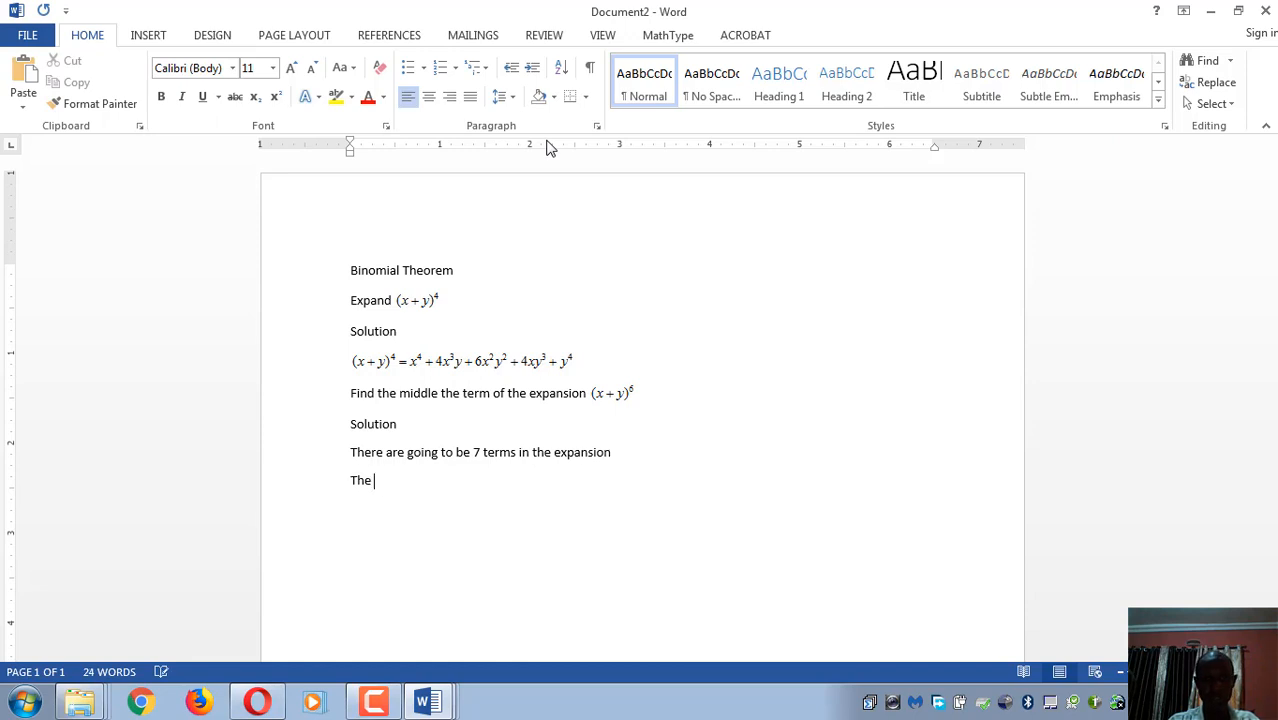
text(middle term wi)
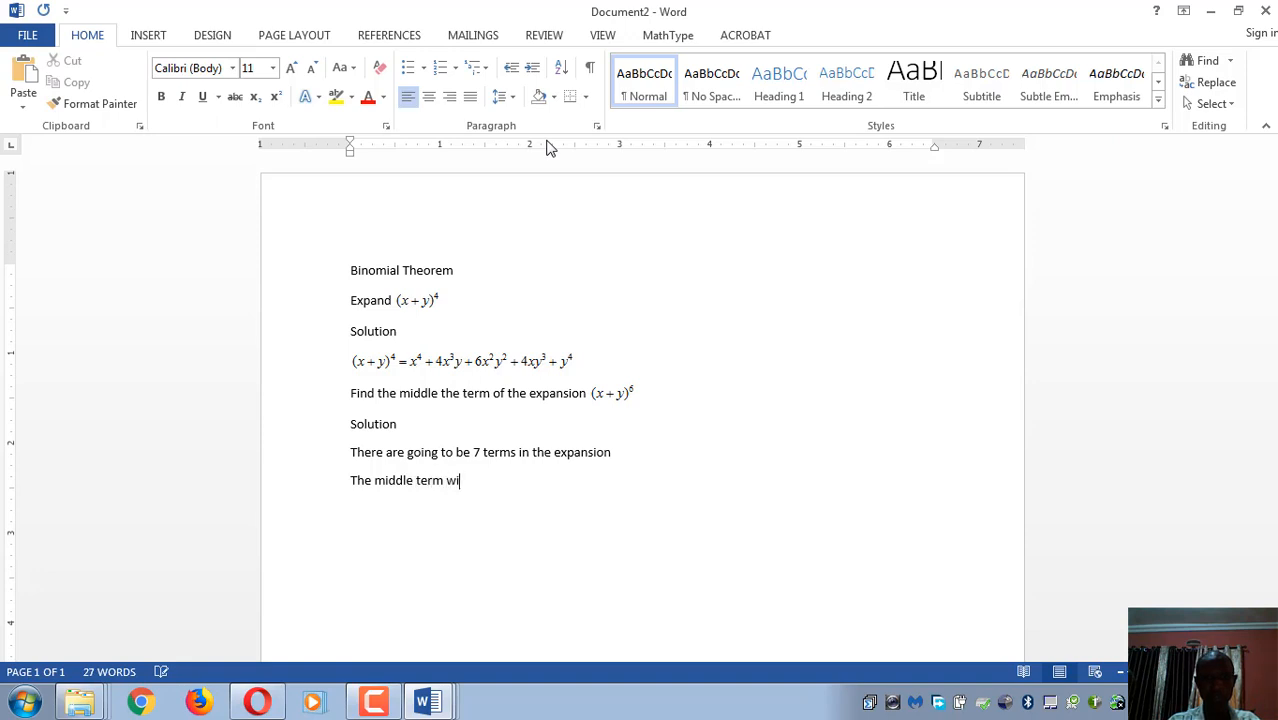
text(ll be the 4)
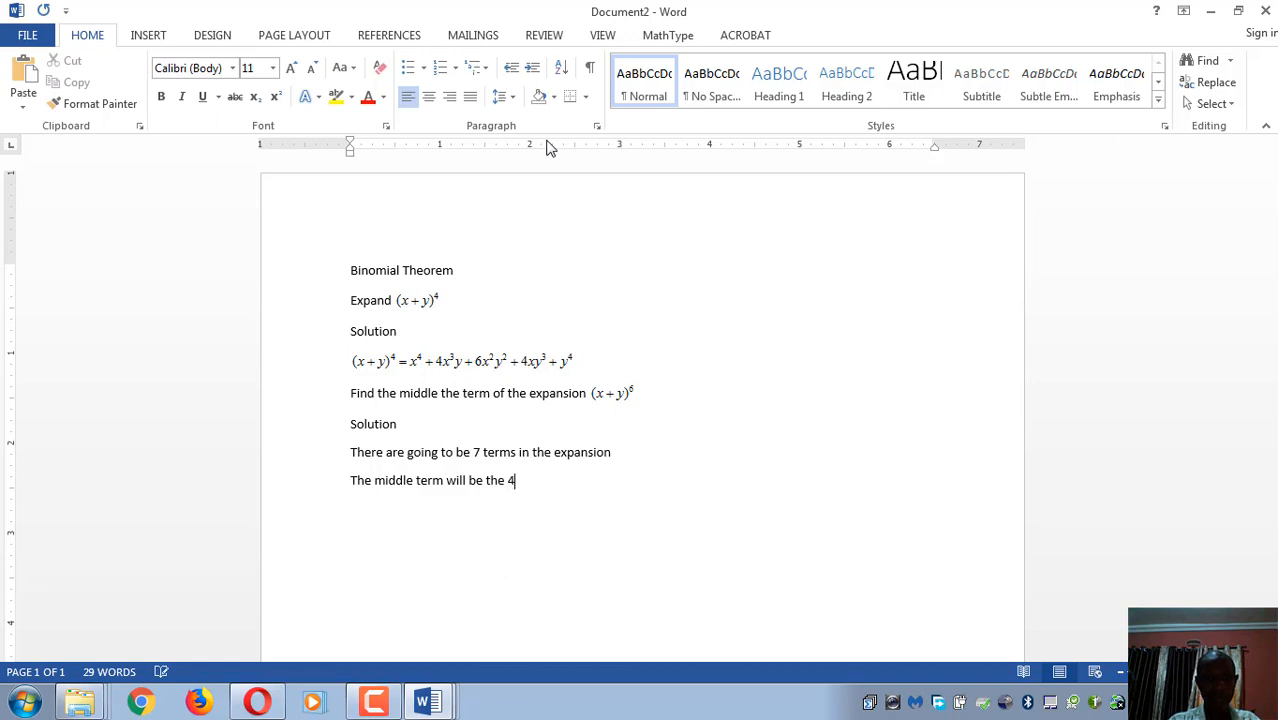
text( te)
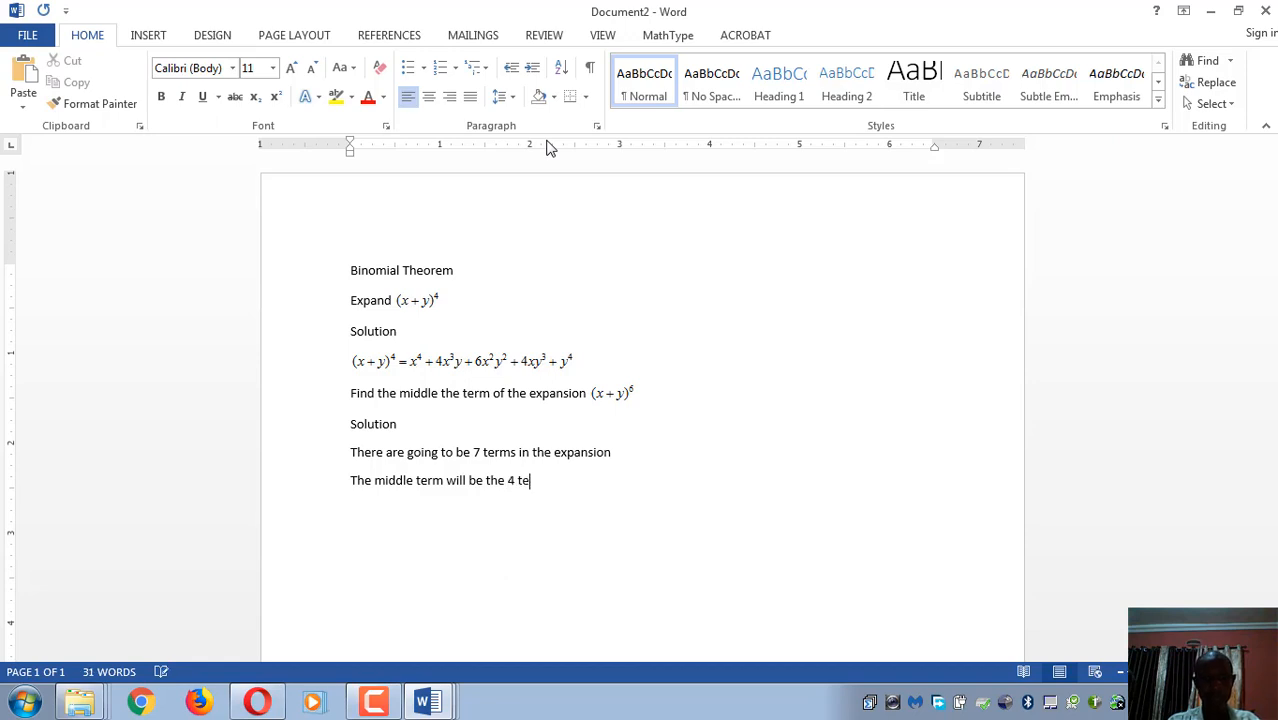
text(rm (i.e)
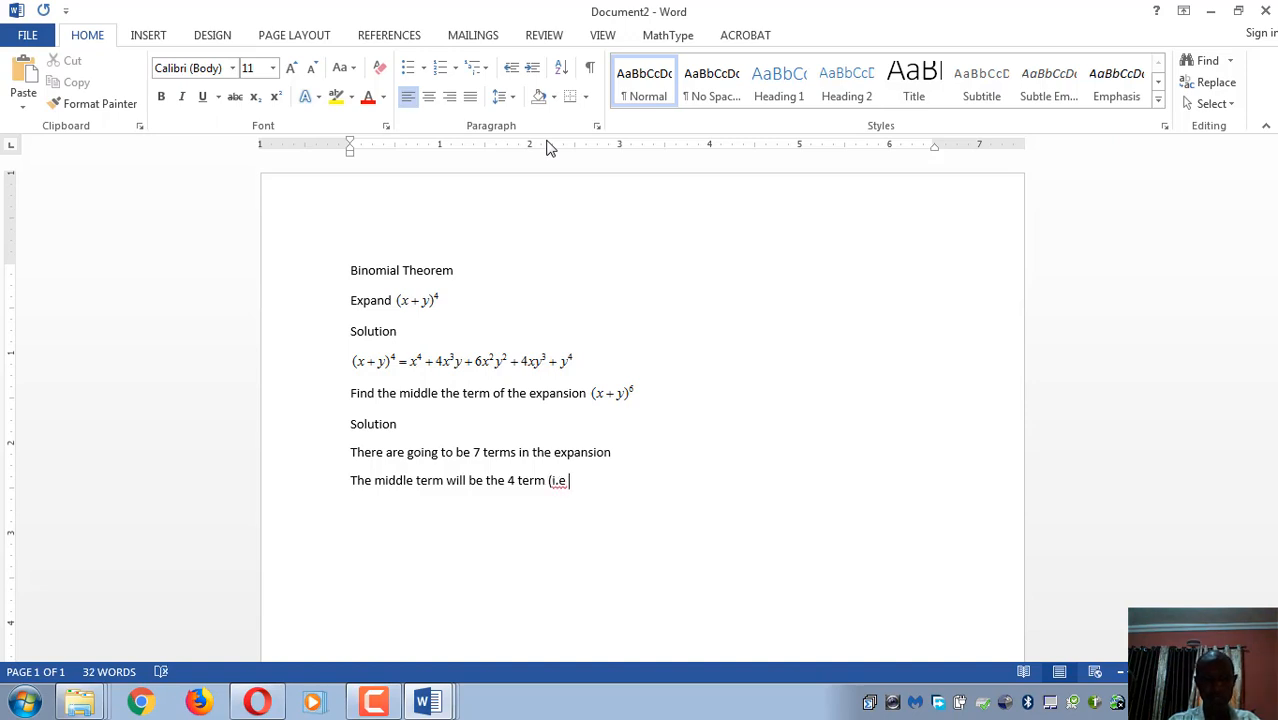
key(ctrl+i)
text(r)
key(ctrl+i)
text(+ 1) th)
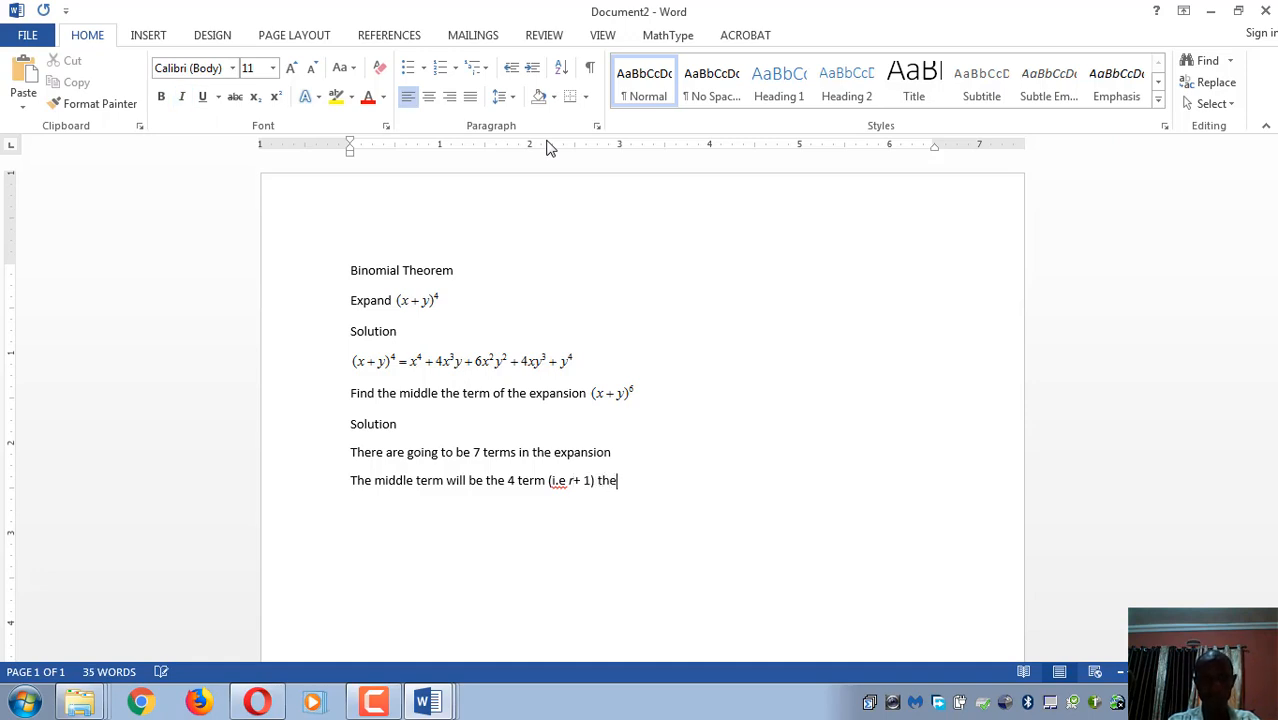
text( term)
- Add the line "r+ 1 =4, r = 3" below it with a lowercase, italic r, and start a new paragraph
key(ctrl+i)
text(r+)
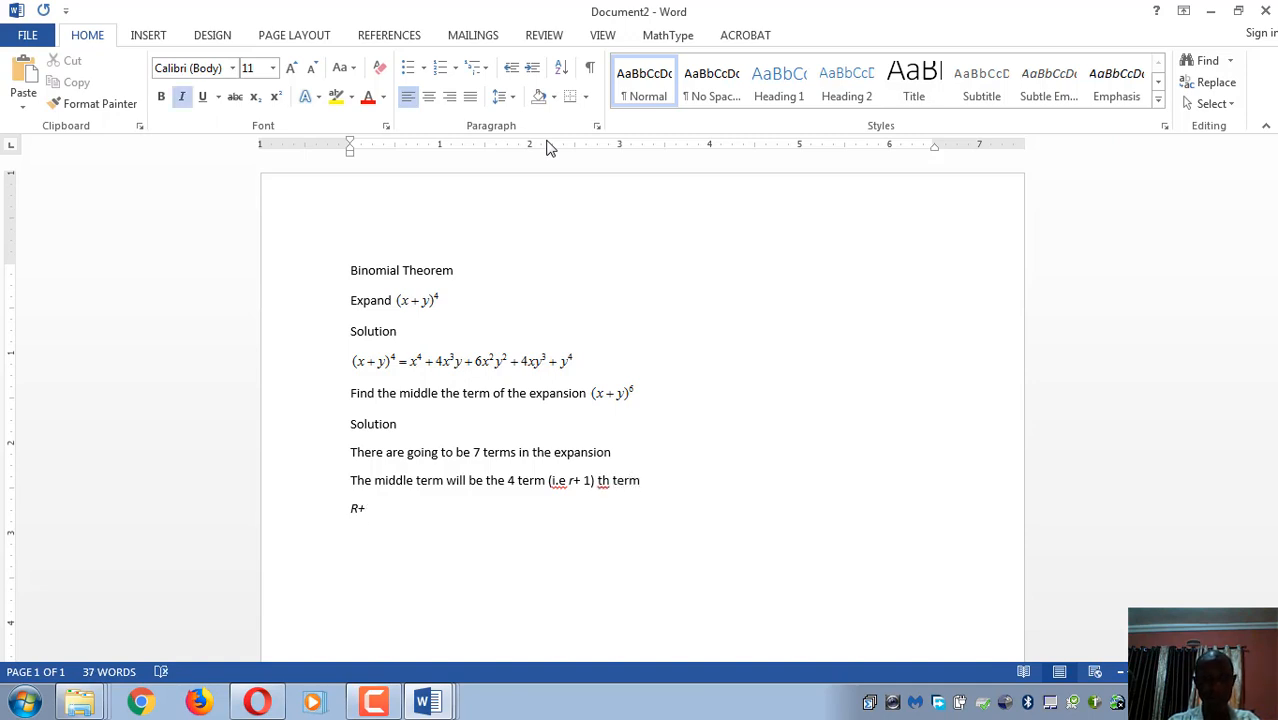
key(ctrl+z)
text(1)
key(ctrl+i)
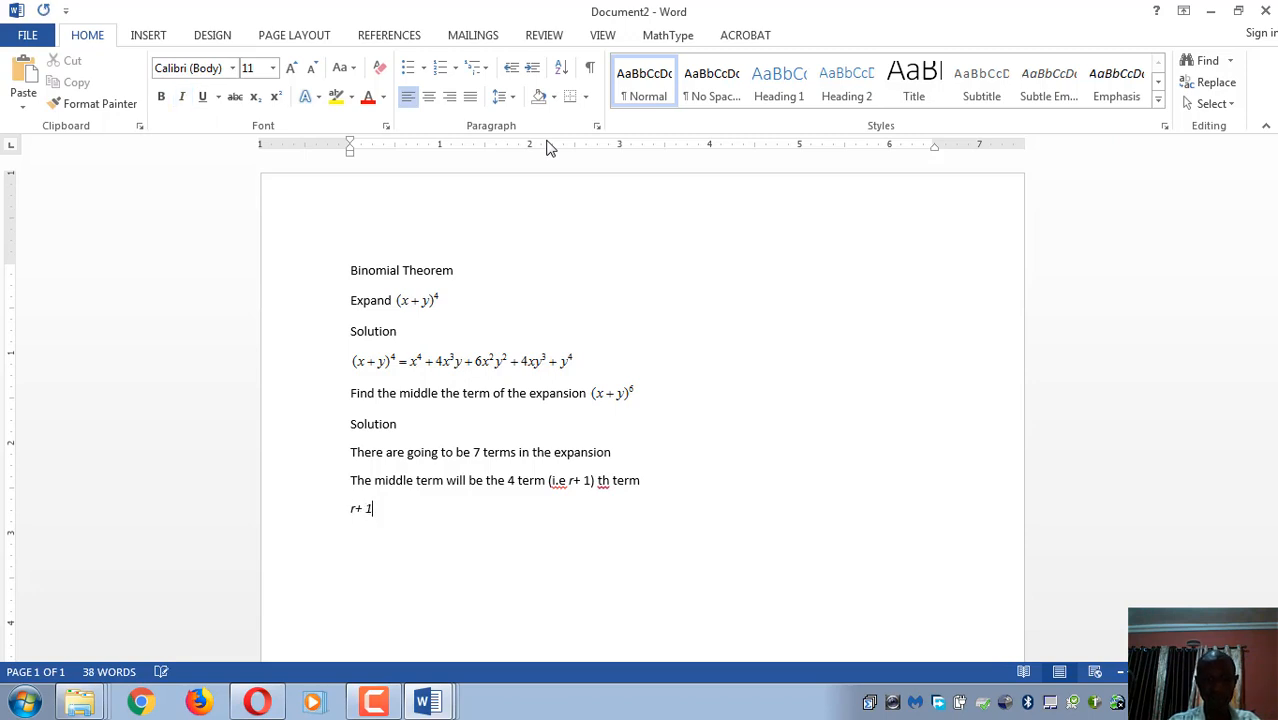
text(=4,)
key(ctrl+i)
text(r)
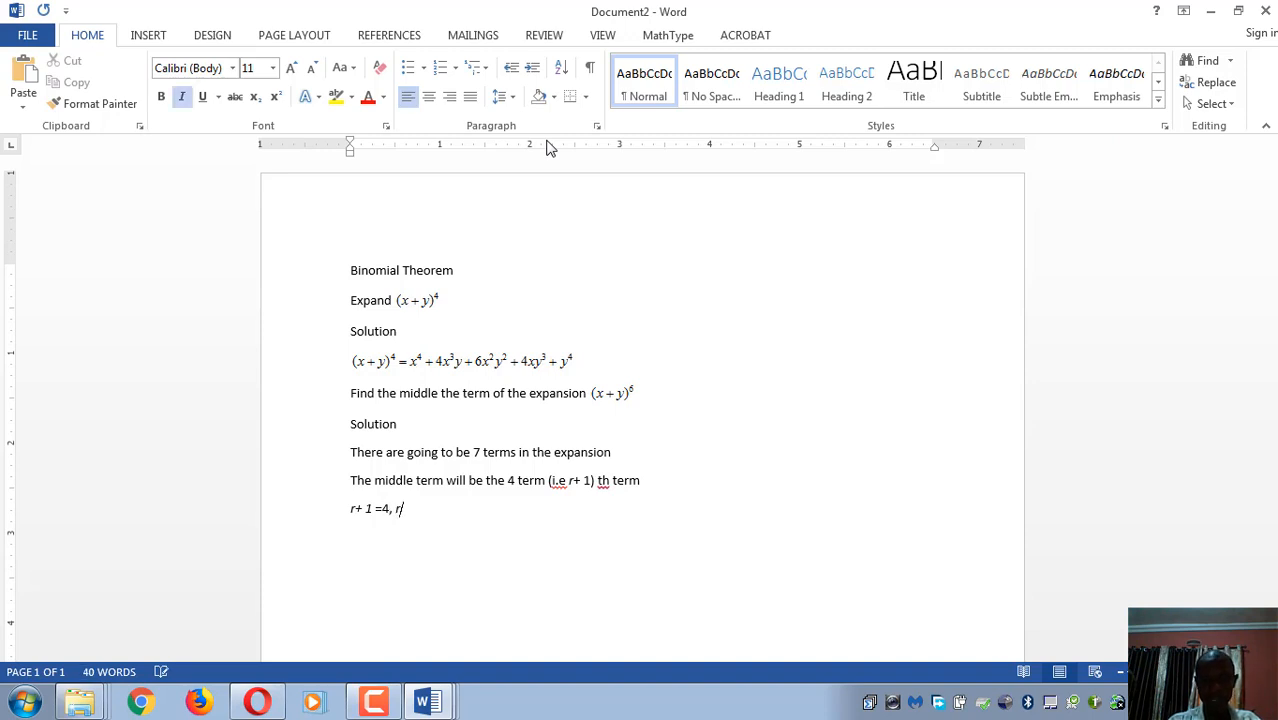
text( =)
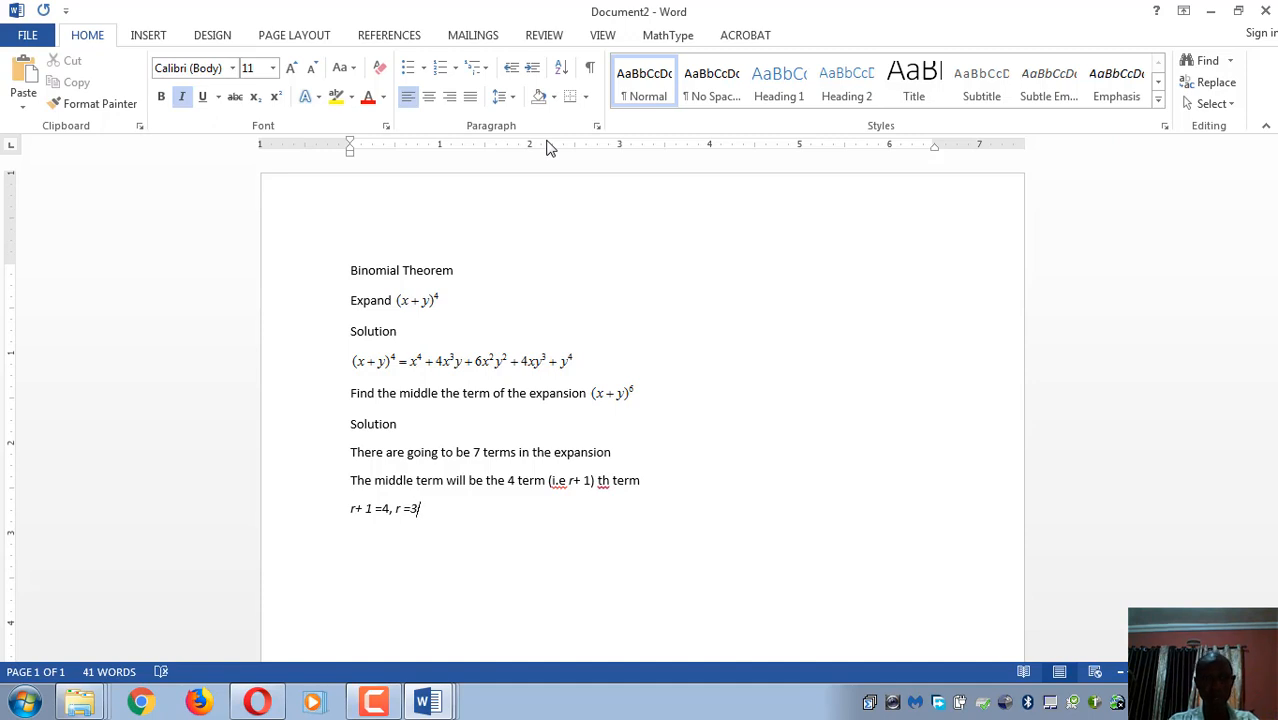
text(3)
key(BackSpace)
text(3)
key(Return)
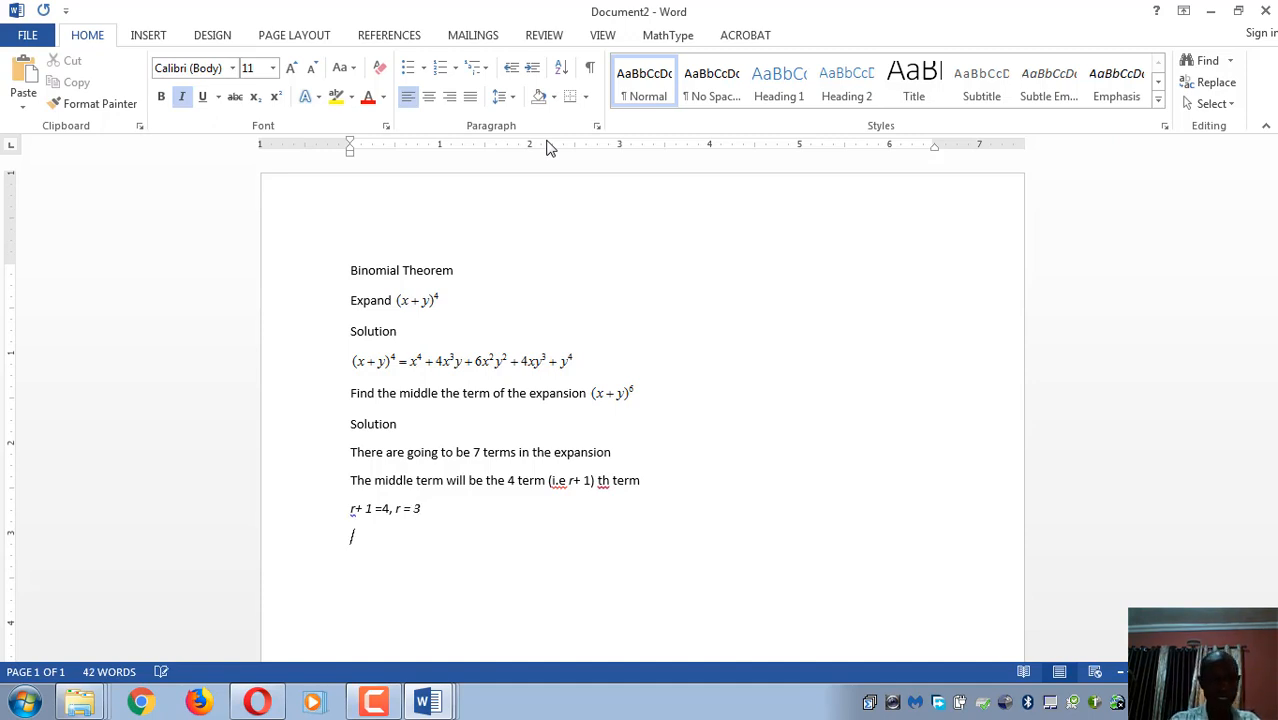
click(331, 302)
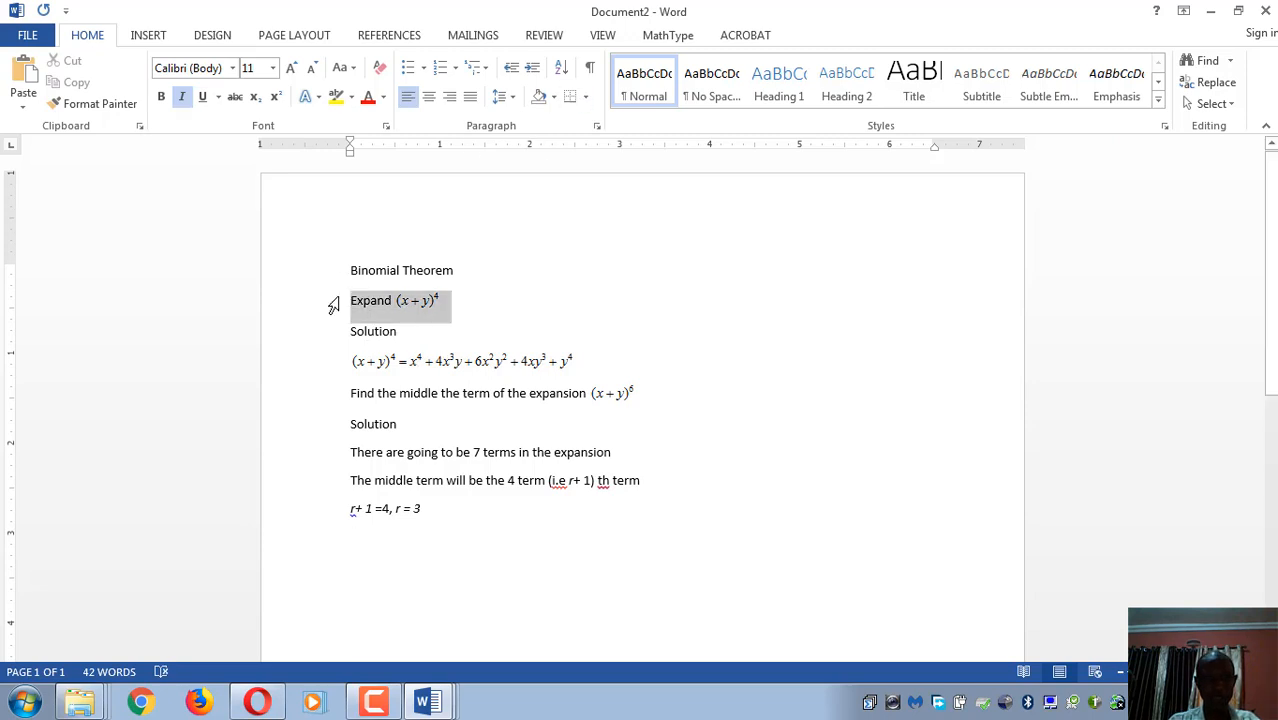
click(358, 331)
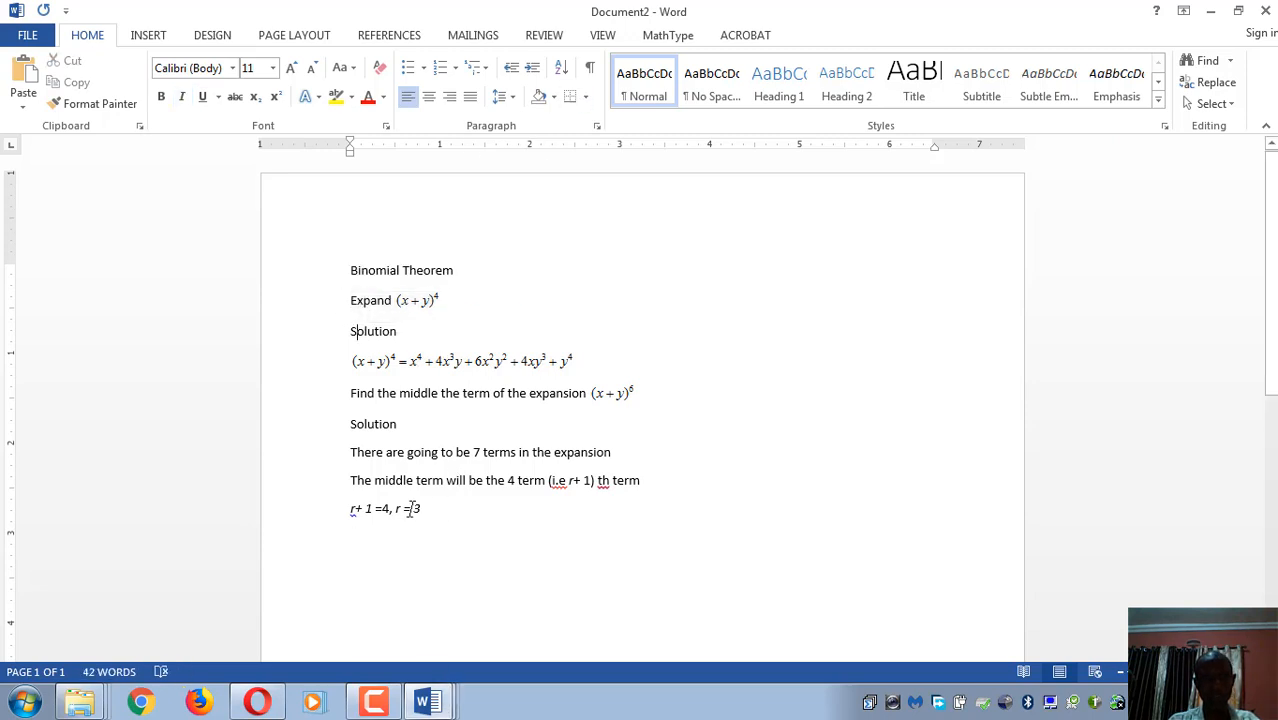
click(608, 392)
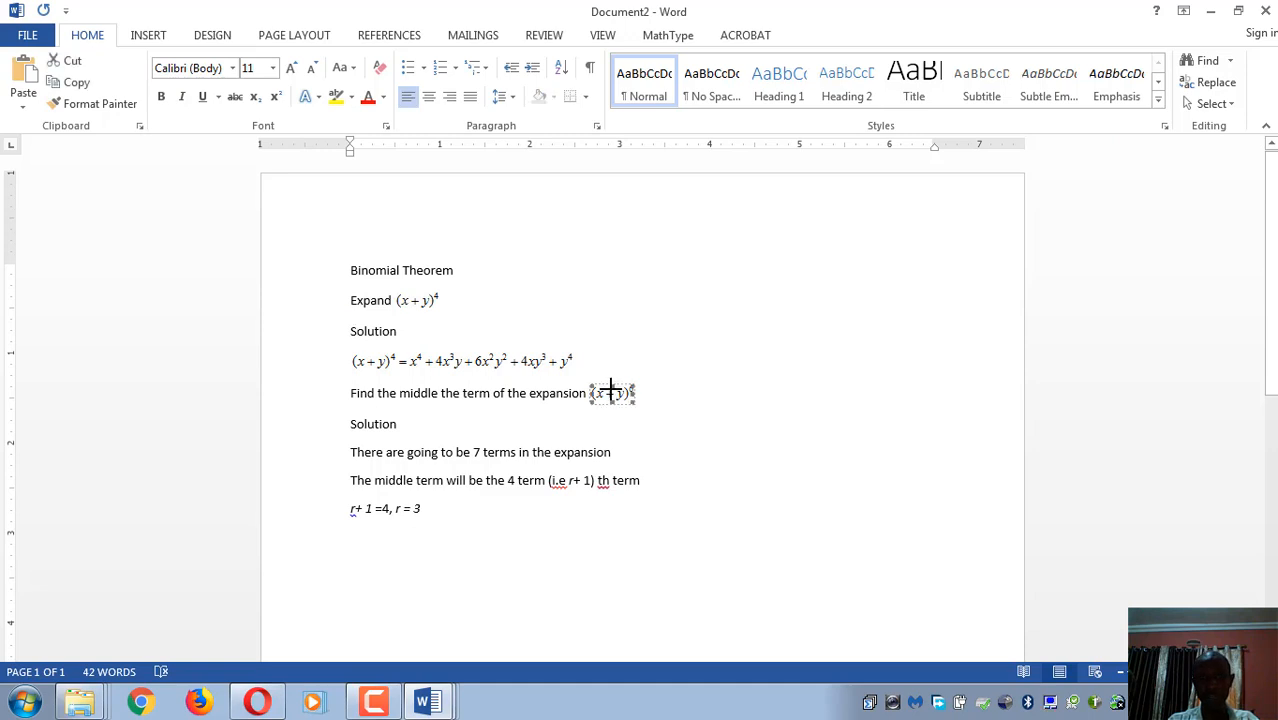
- Write "The pattern will" on a new line below "r+ 1 =4, r = 3"
click(429, 516)
key(Return)
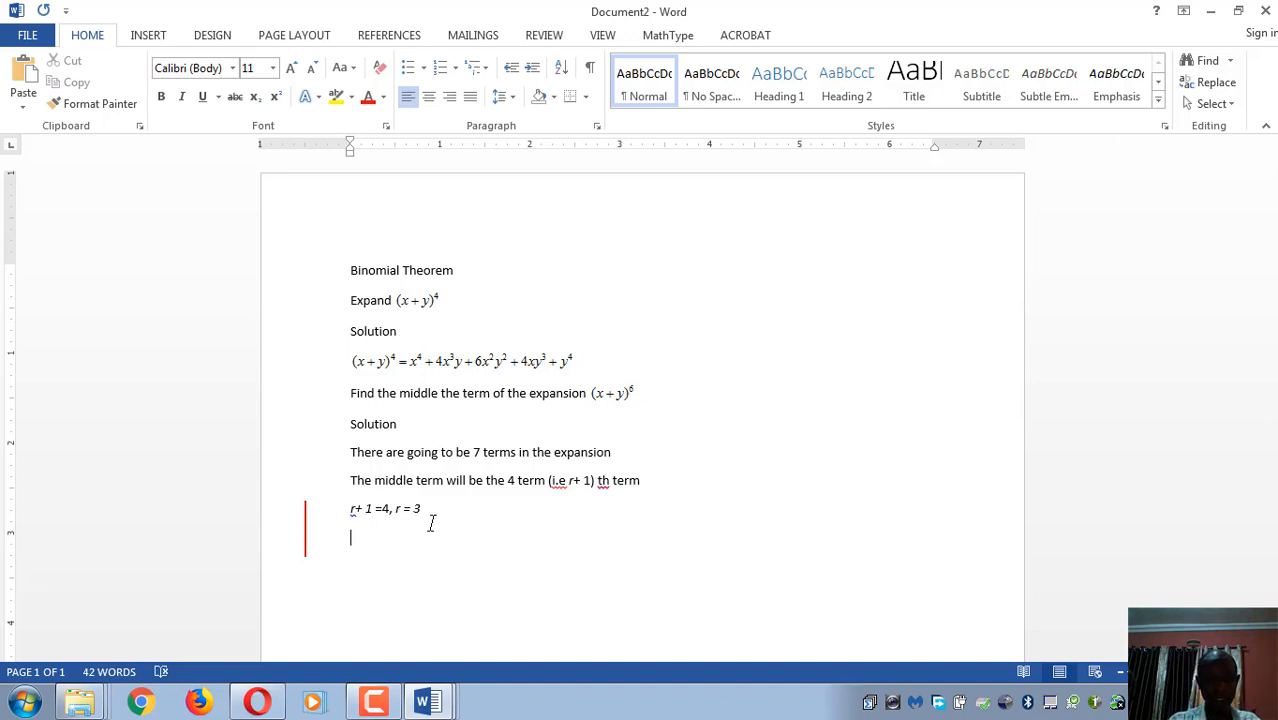
text(The patt)
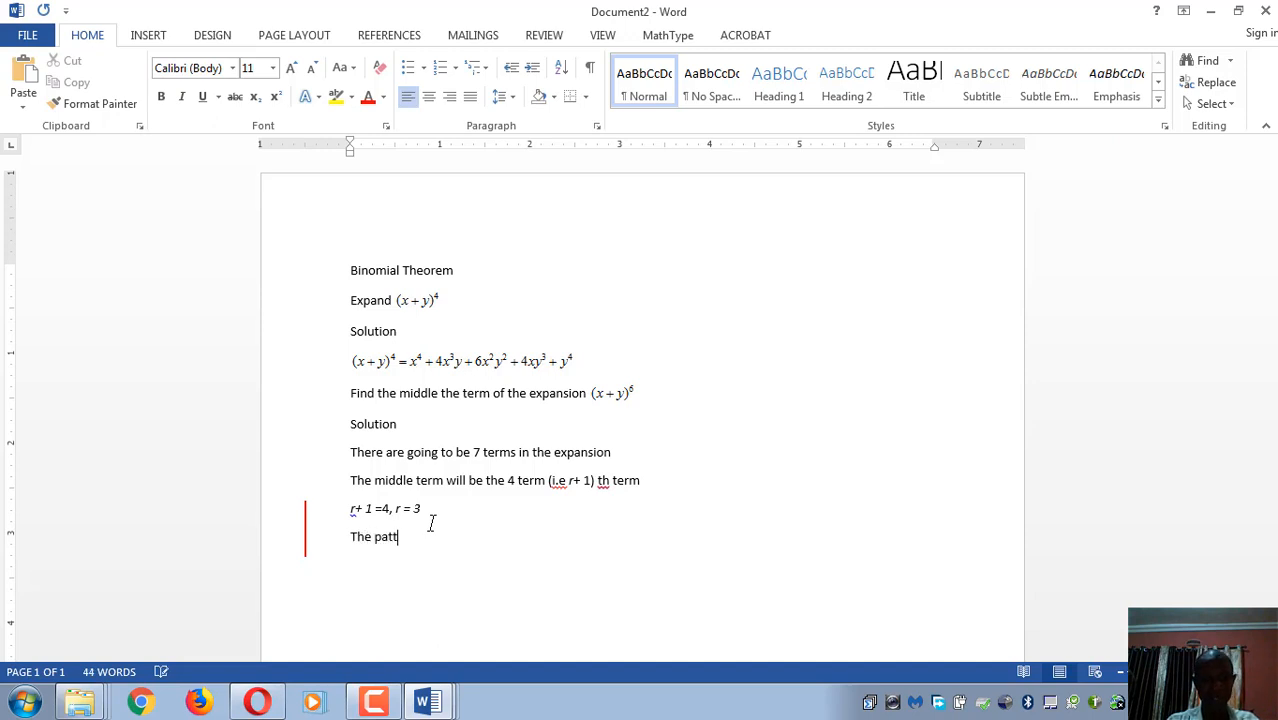
text(ern)
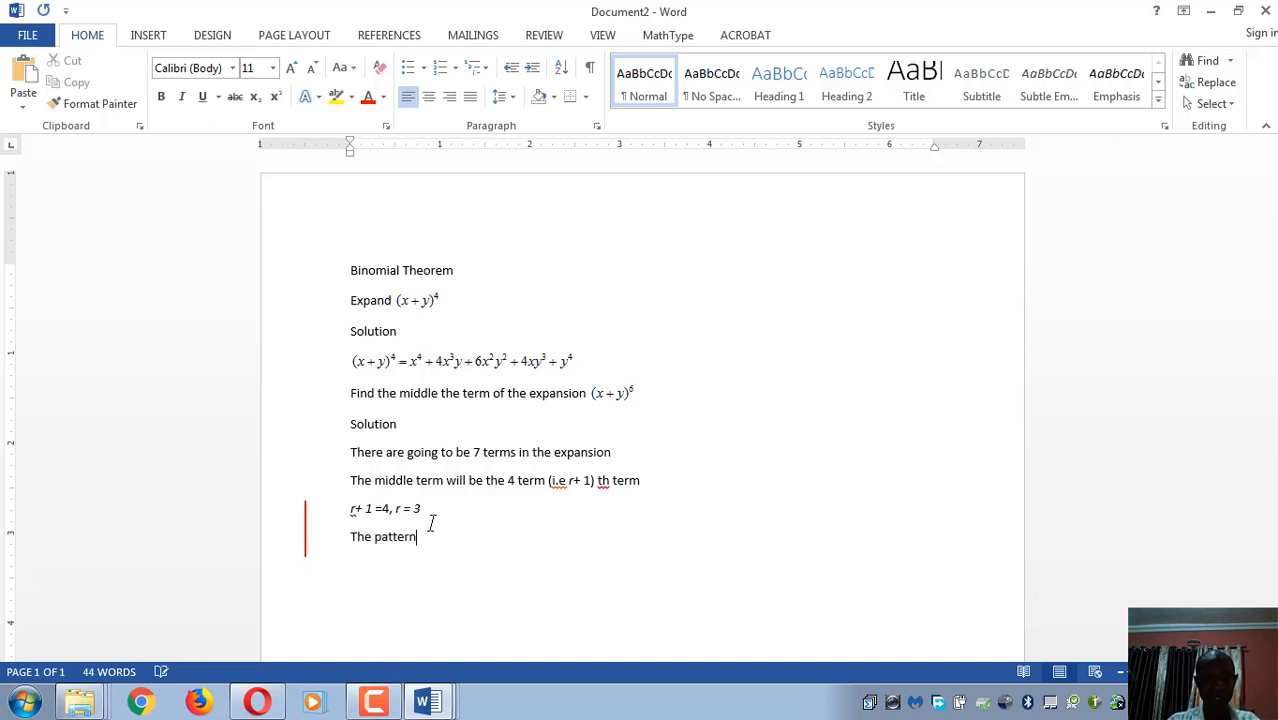
text( will)
- Begin an inline MathType equation after that text with C, superscript n before it and subscript r after it, followed by (x)
key(ctrl+alt+q)
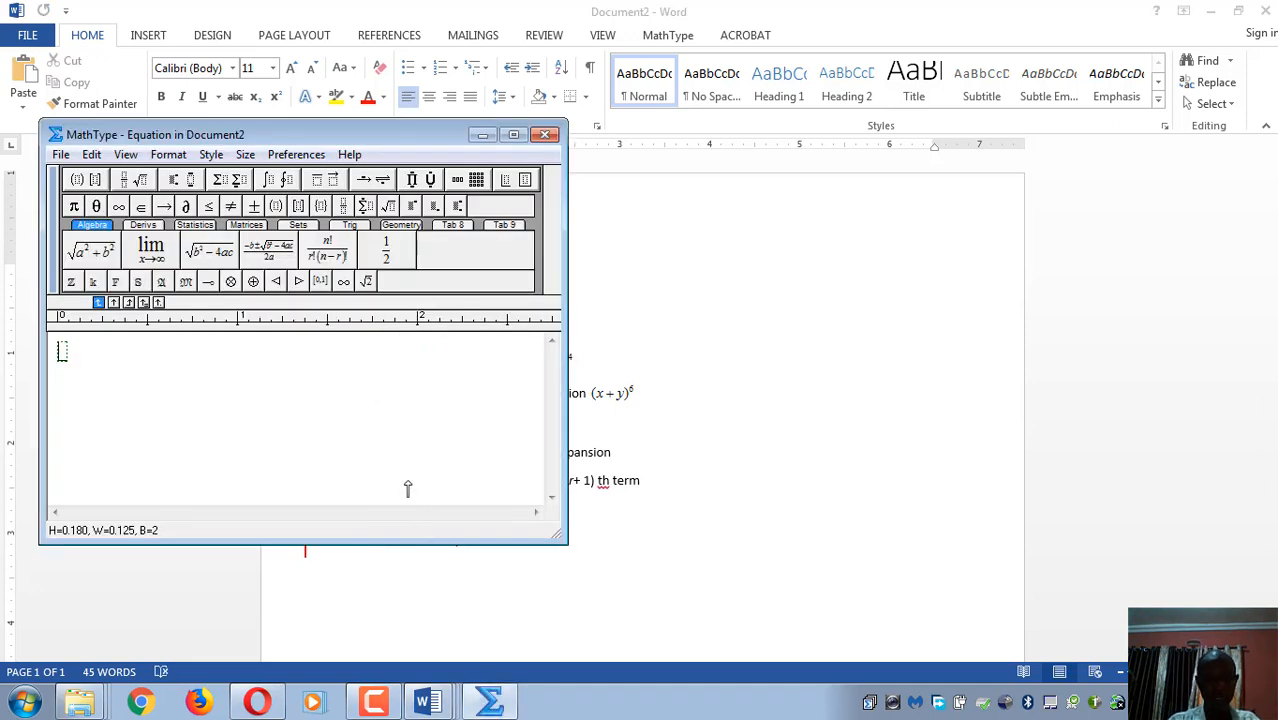
text(n)
key(Tab)
text(C)
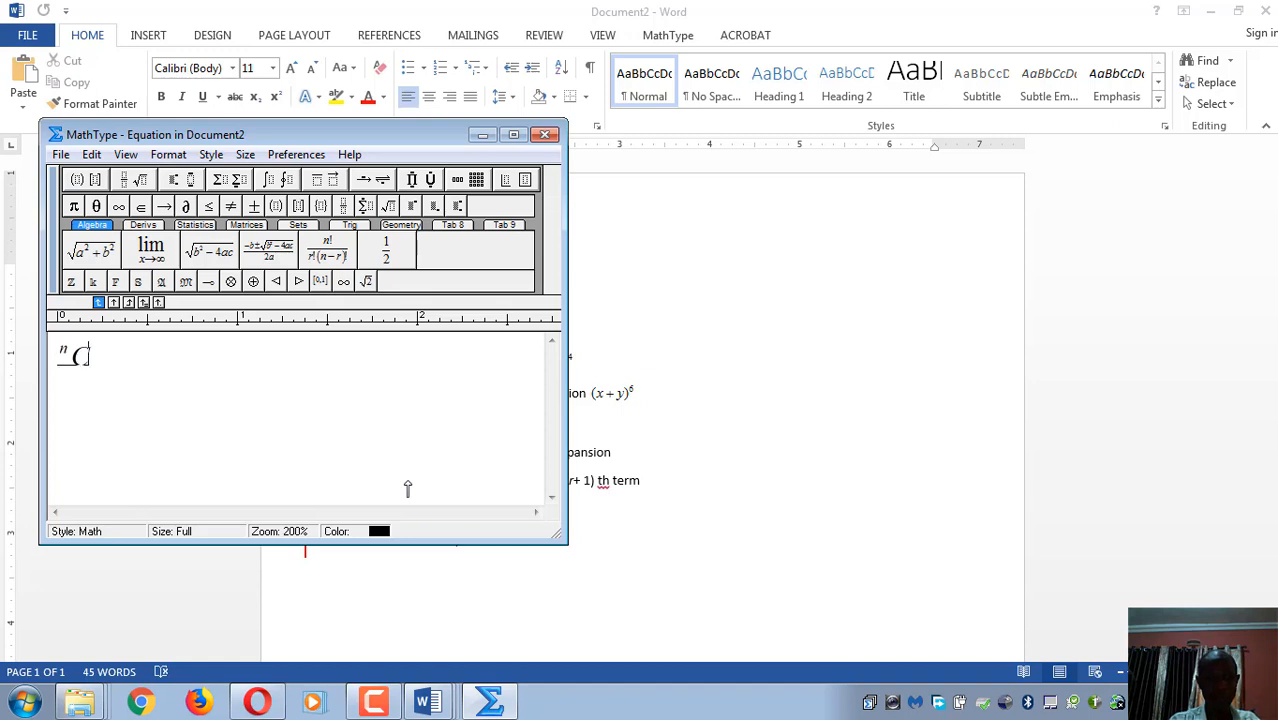
key(ctrl+l)
text(r)
key(Tab)
text((x)
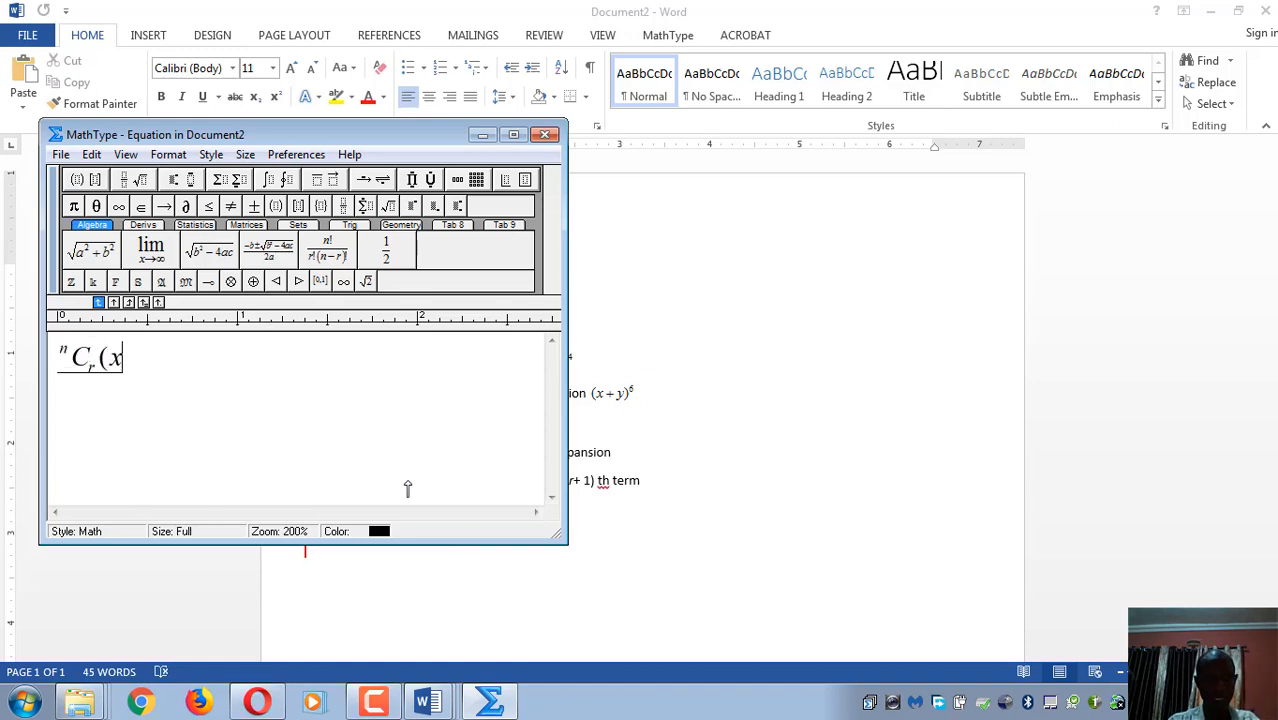
text())
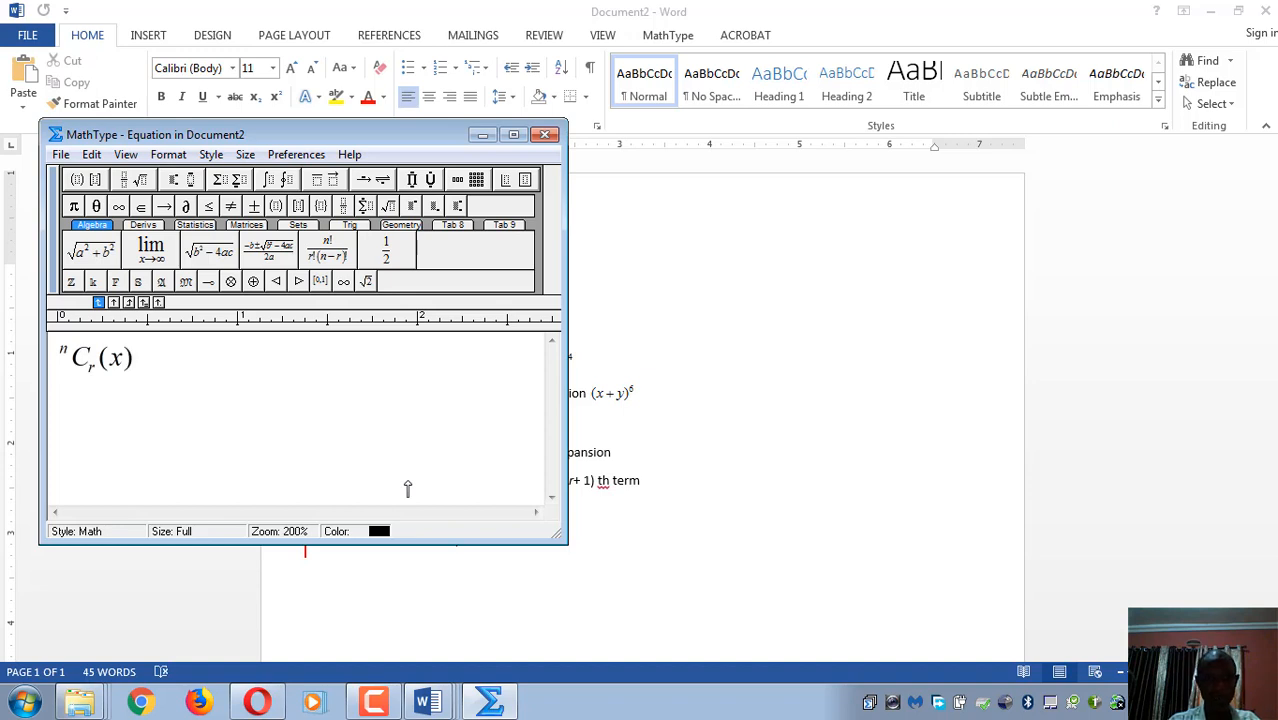
- Raise (x) to the power n-r, append y to the power r, and insert the equation in the document, followed by a new line
key(ctrl+h)
text(n-r)
key(Tab)
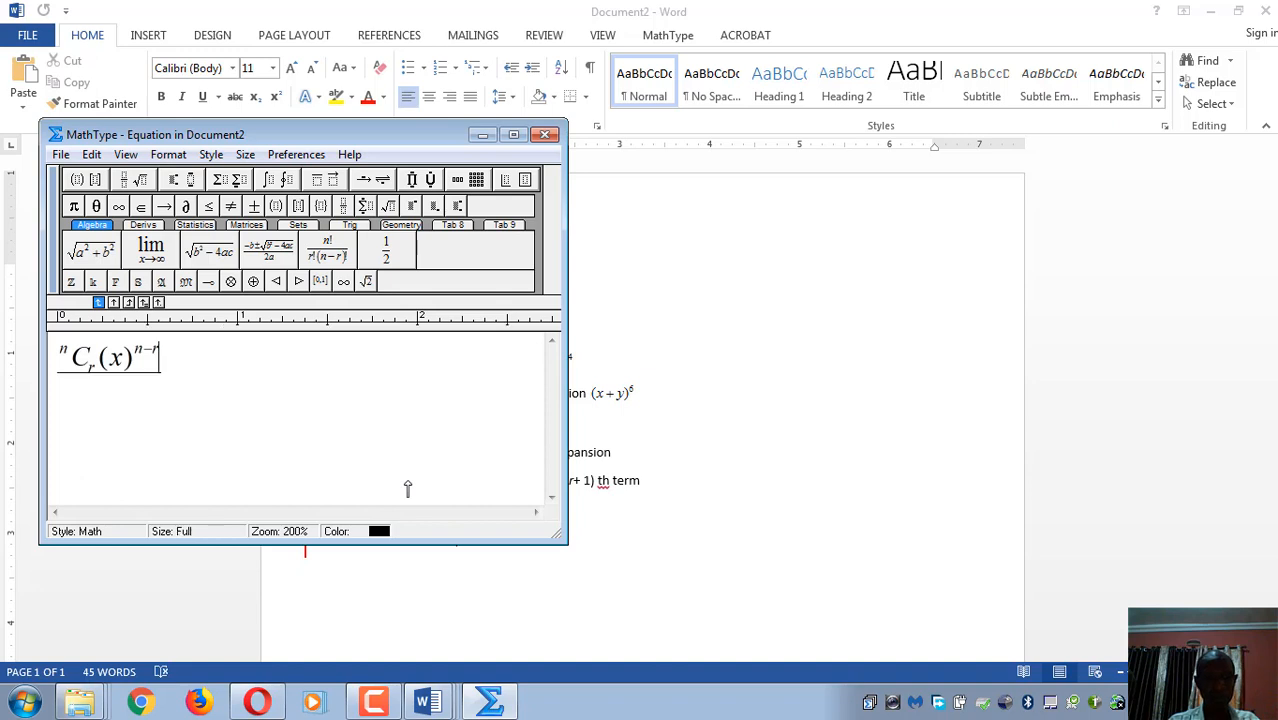
text(y)
key(ctrl+h)
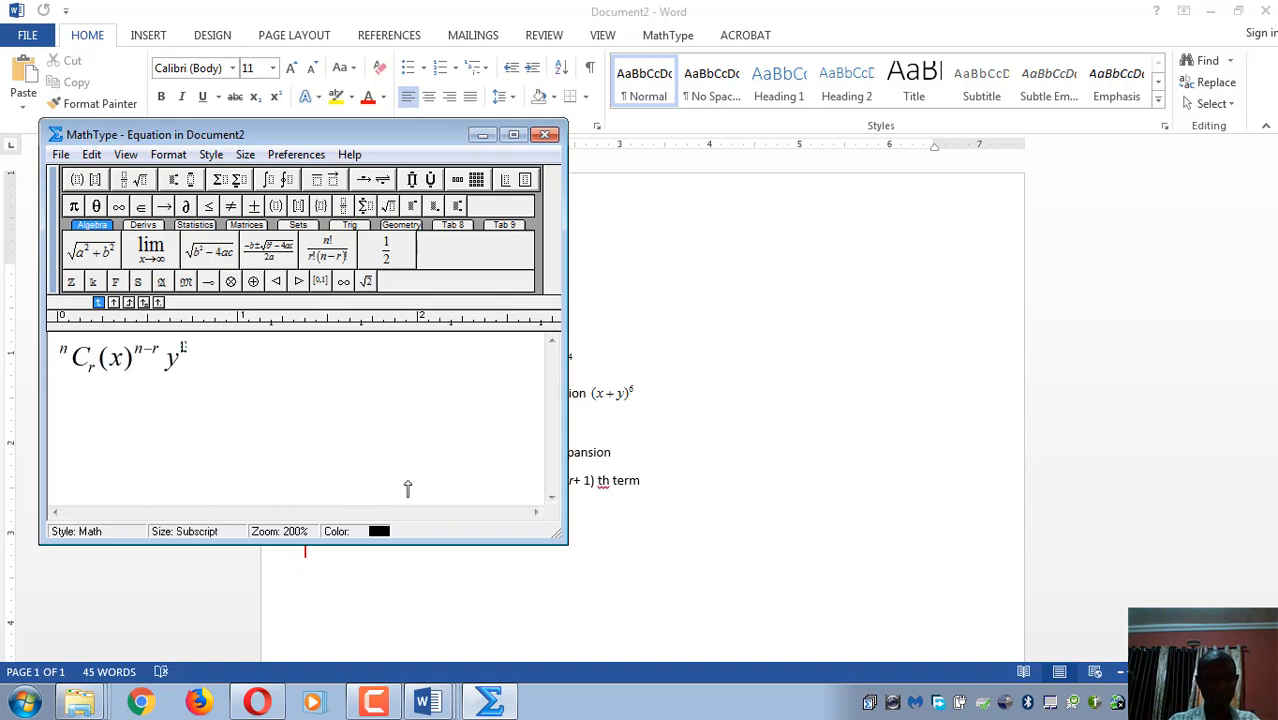
text(r)
key(Tab)
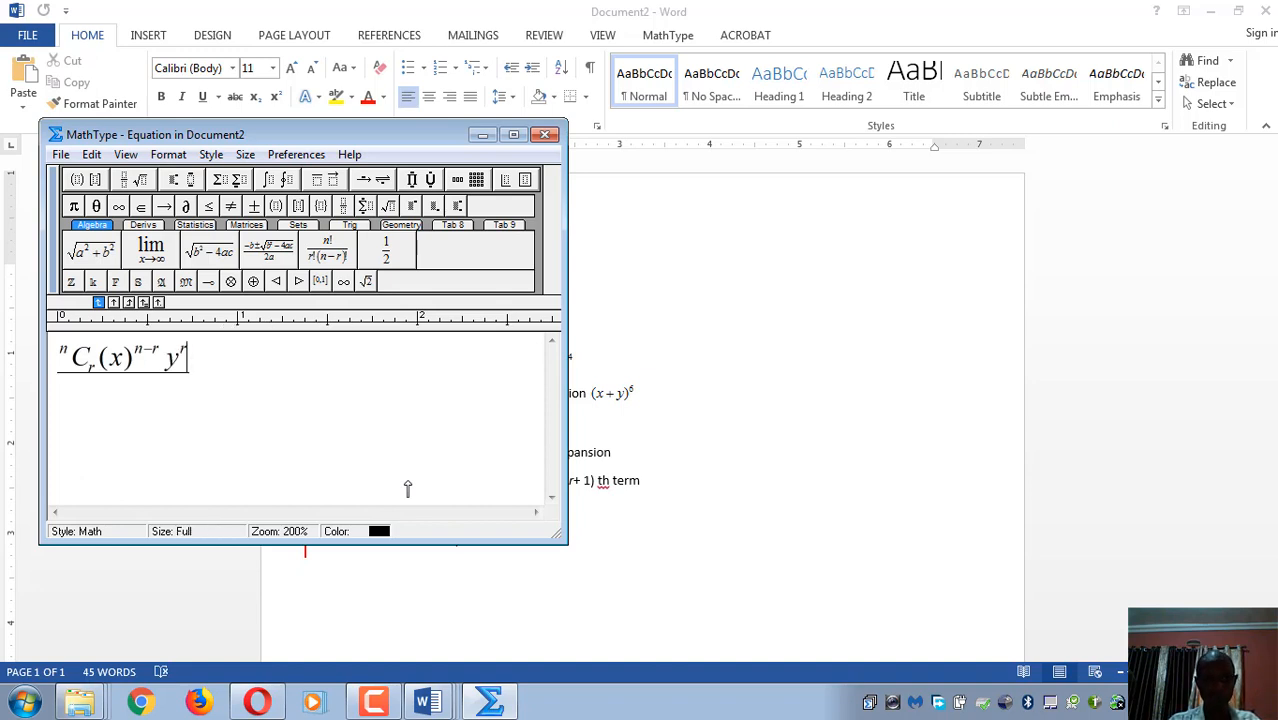
key(ctrl+s)
key(ctrl+F4)
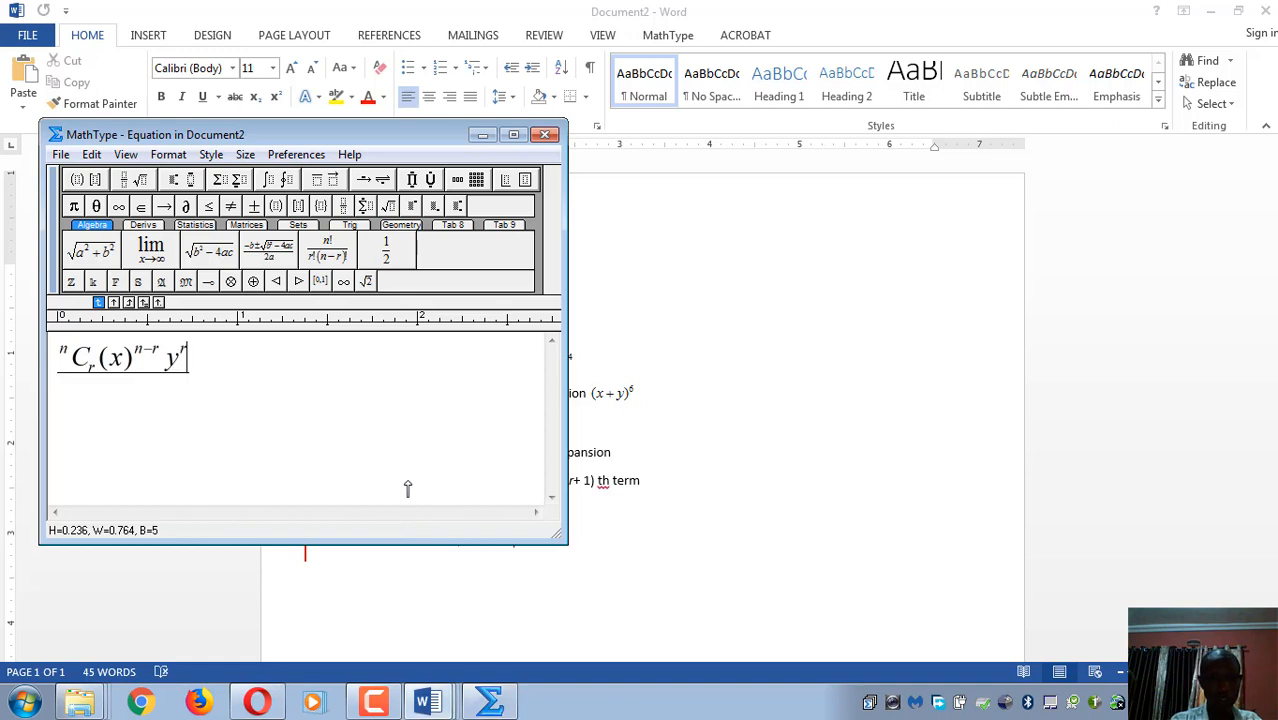
key(Return)
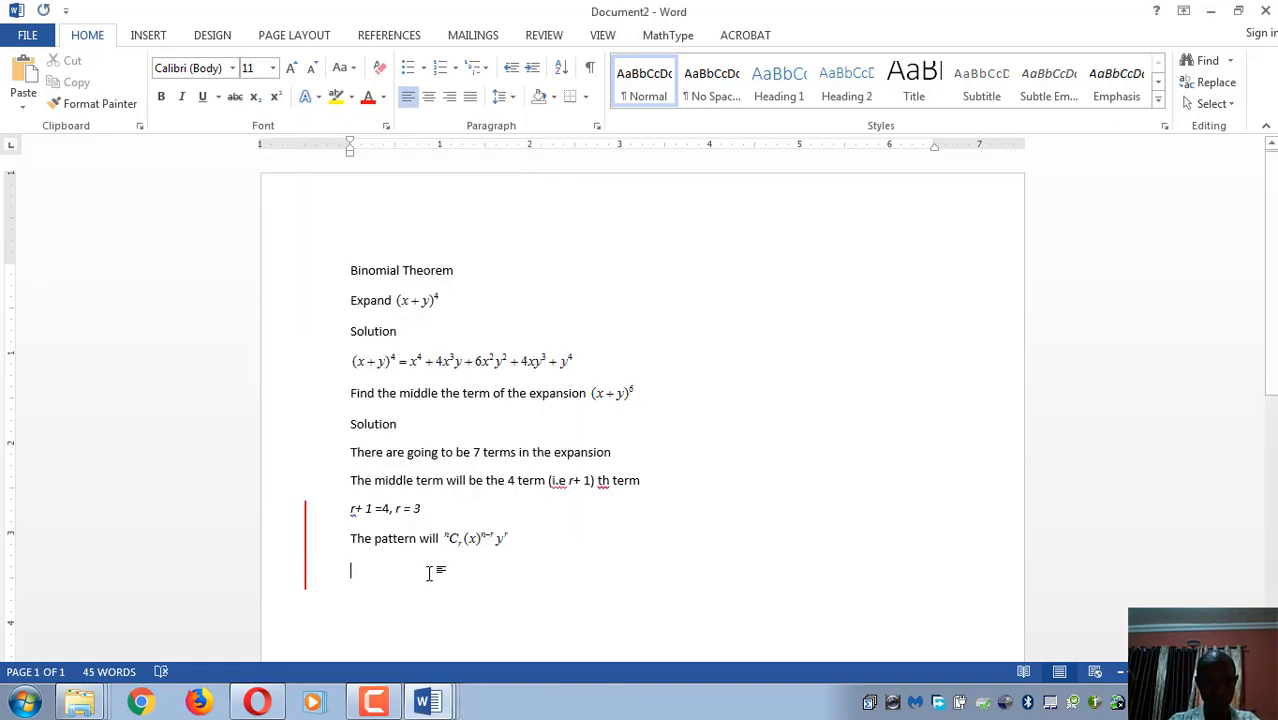
- Begin an inline equation on the new line with ⁶C₃, and move the equation window clear of the document text
key(ctrl+alt+q)
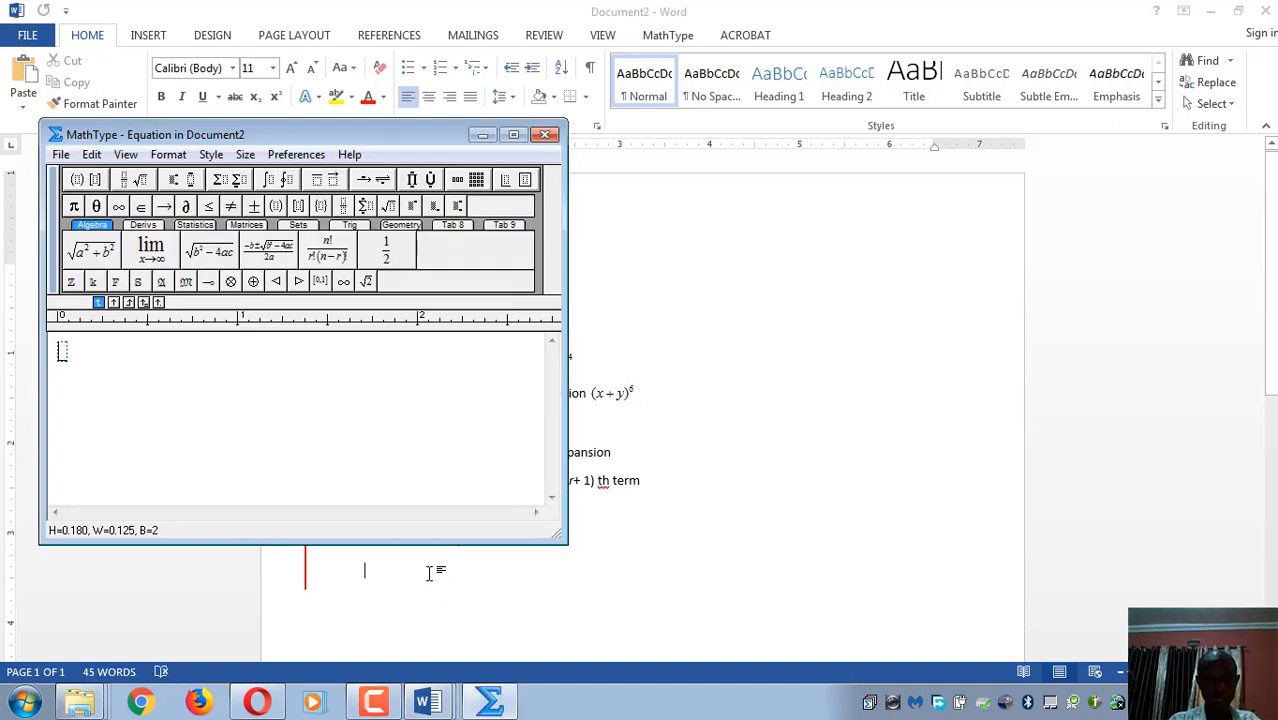
text(6)
key(Tab)
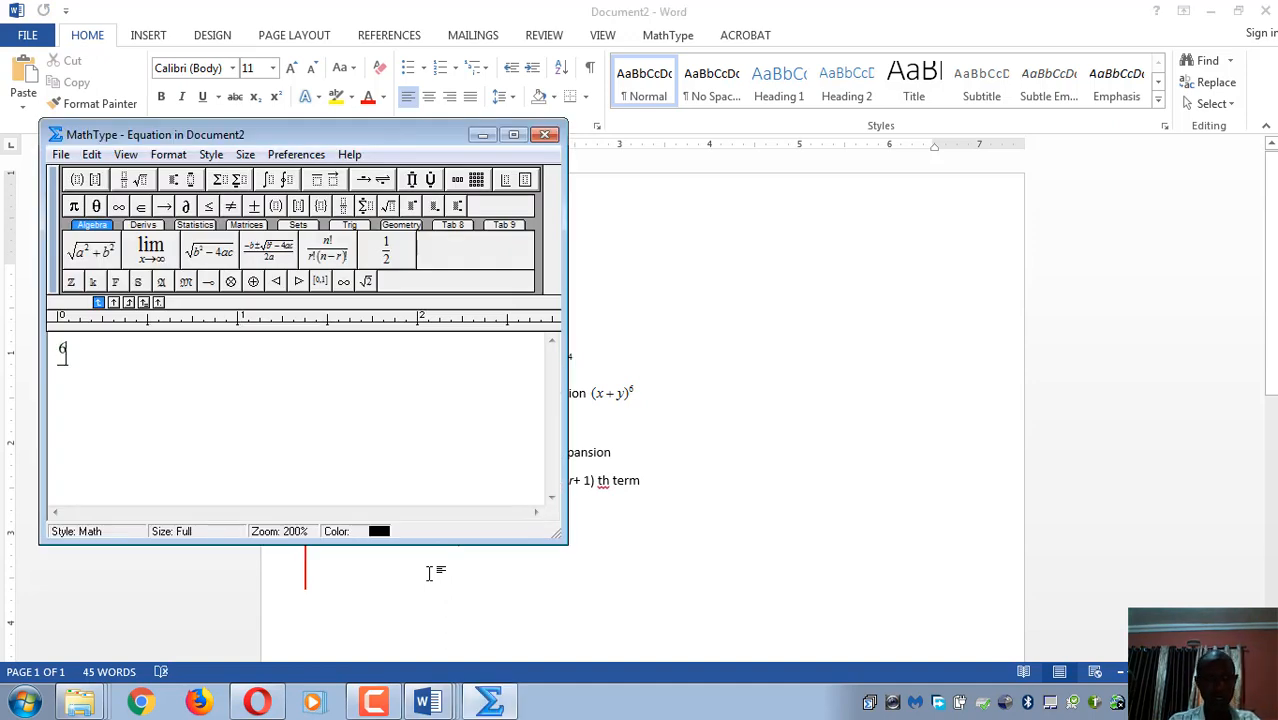
text(C)
key(ctrl+l)
text(4)
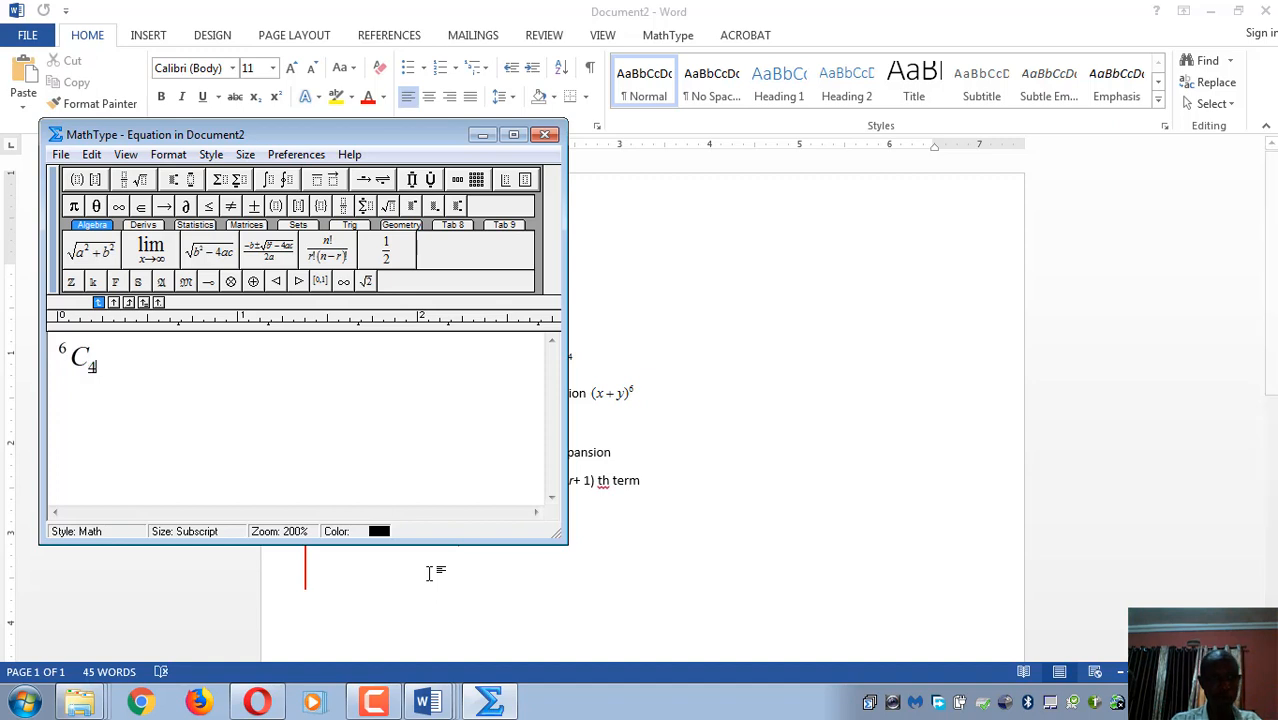
key(Tab)
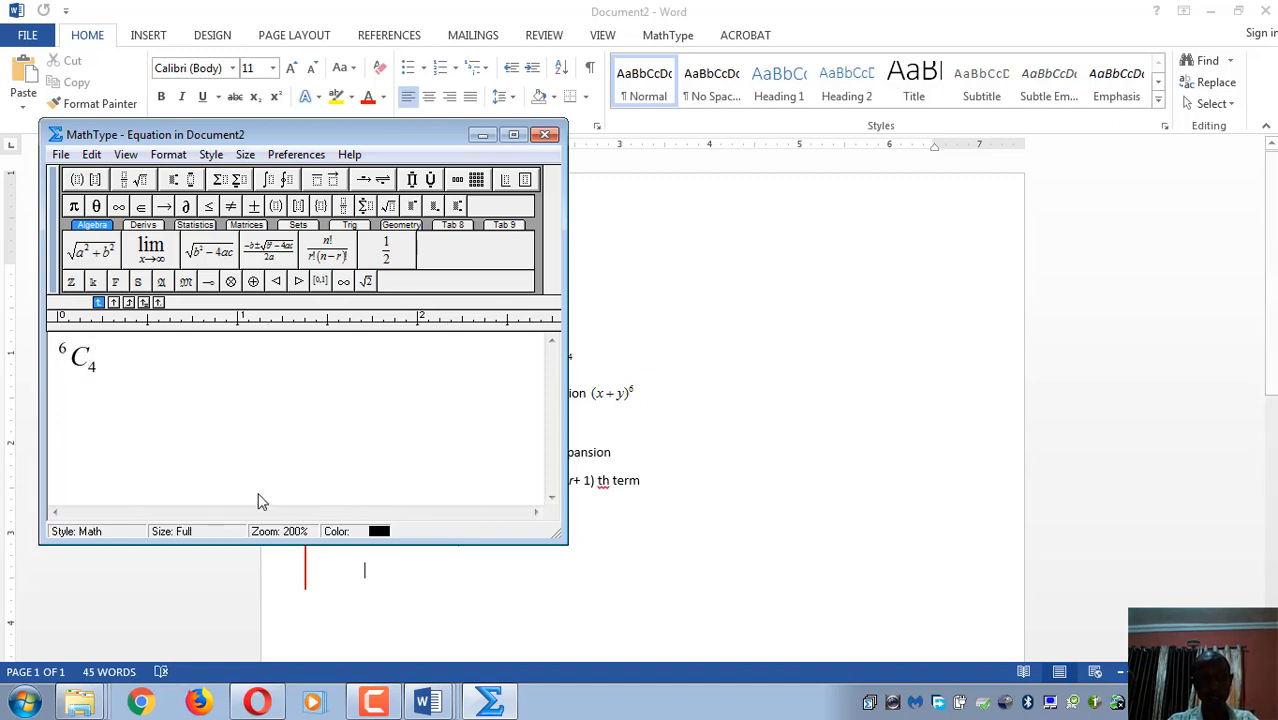
click(93, 372)
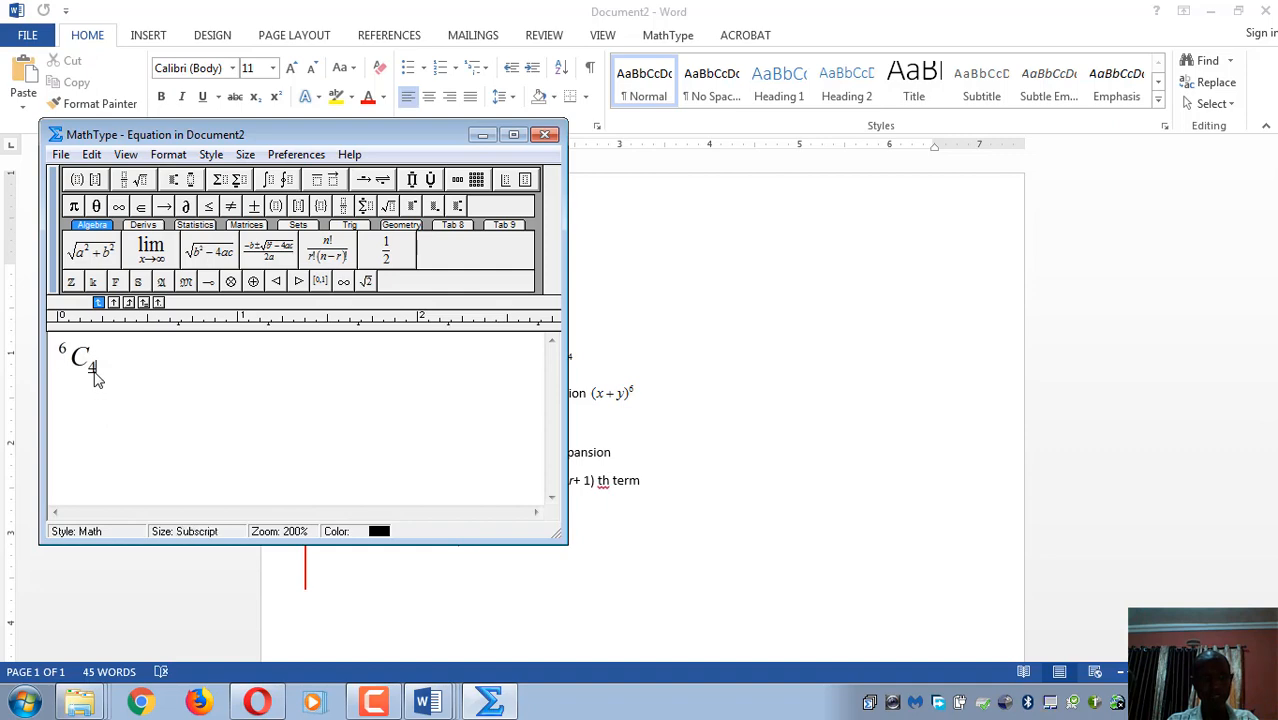
key(BackSpace)
text(3)
key(Tab)
drag(252, 135, 845, 58)
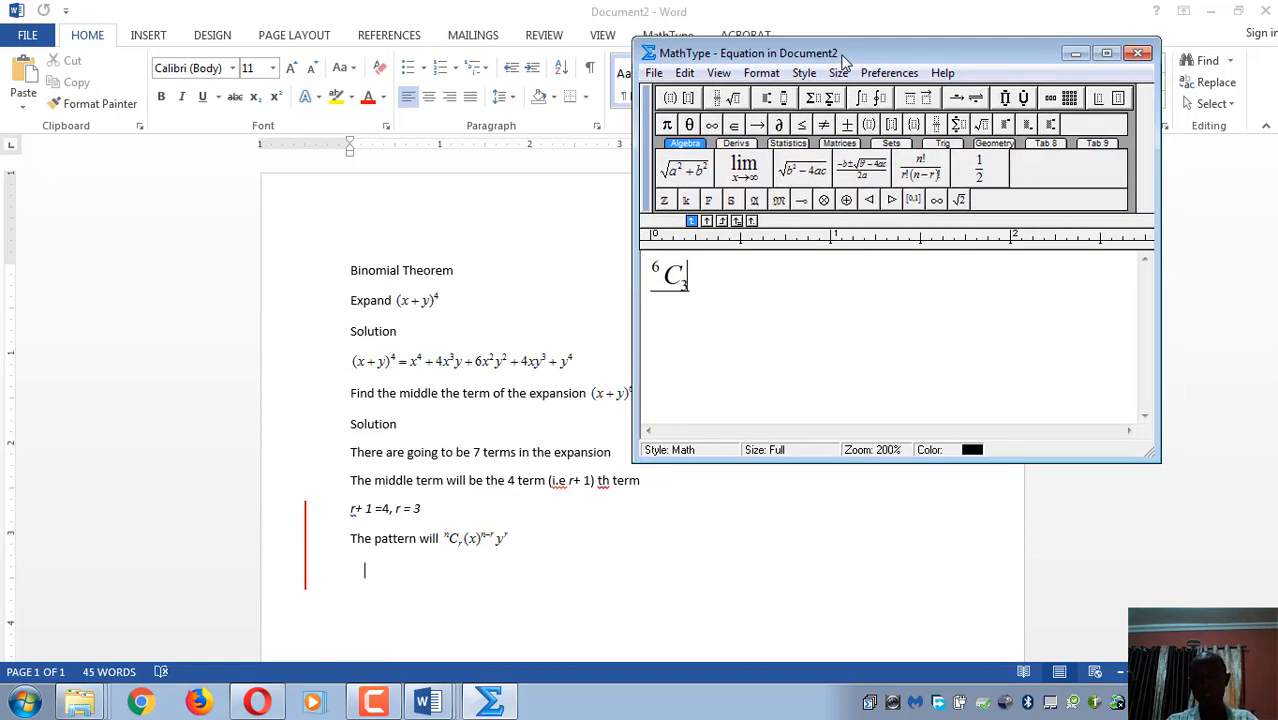
- Append (x) raised to the power 6-3 to the equation
text((x)
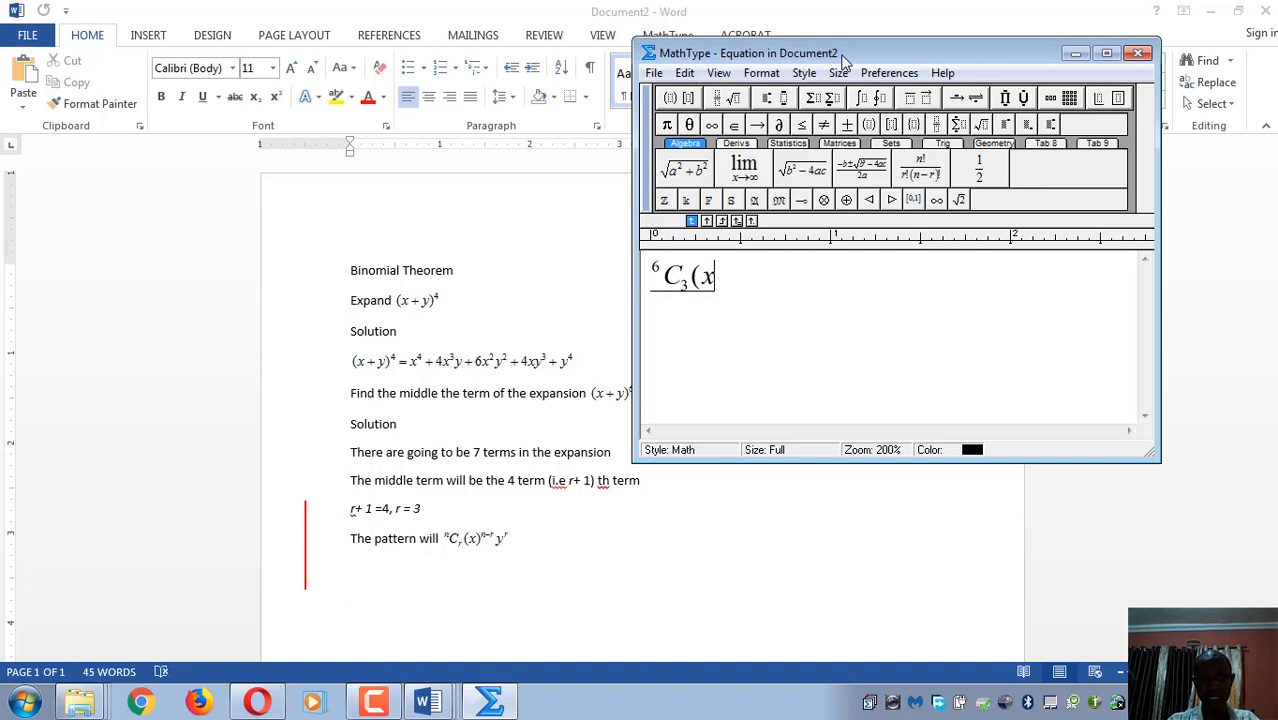
text())
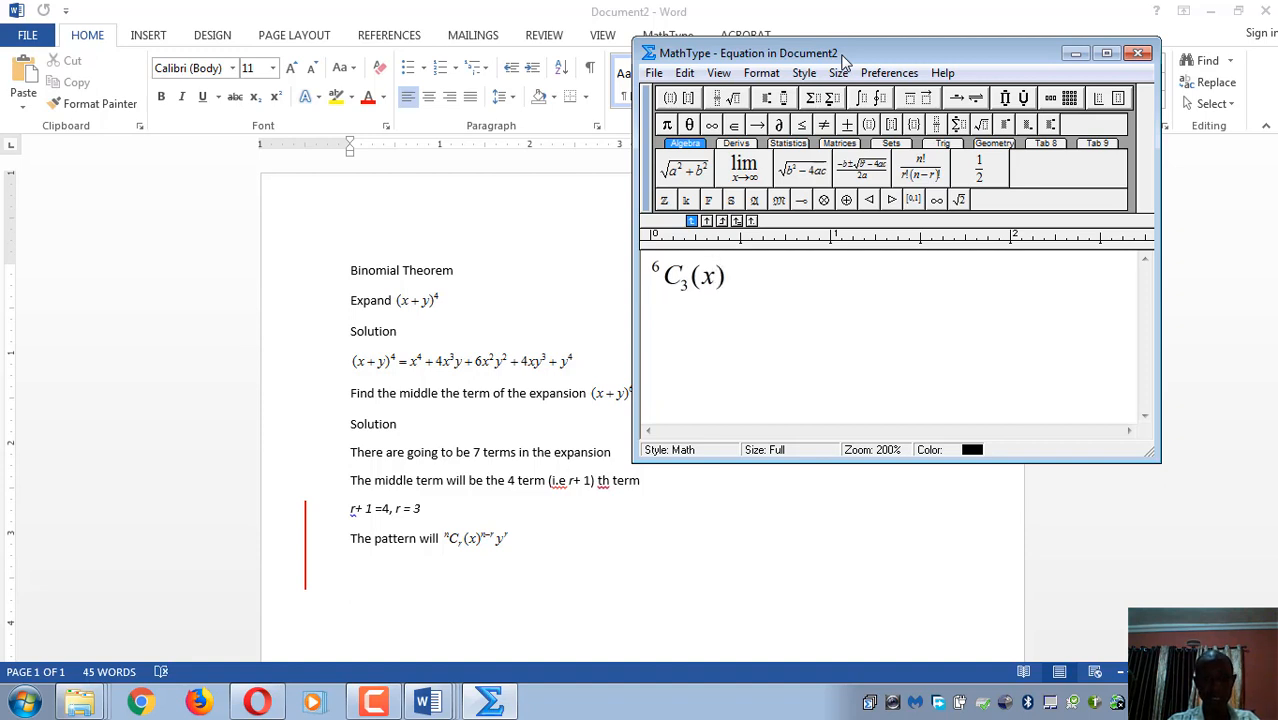
key(ctrl+h)
text(3(x)6-3)
key(Right)
- Append y to the power 3 after the (x) term in the equation
text(x)
key(ctrl+h)
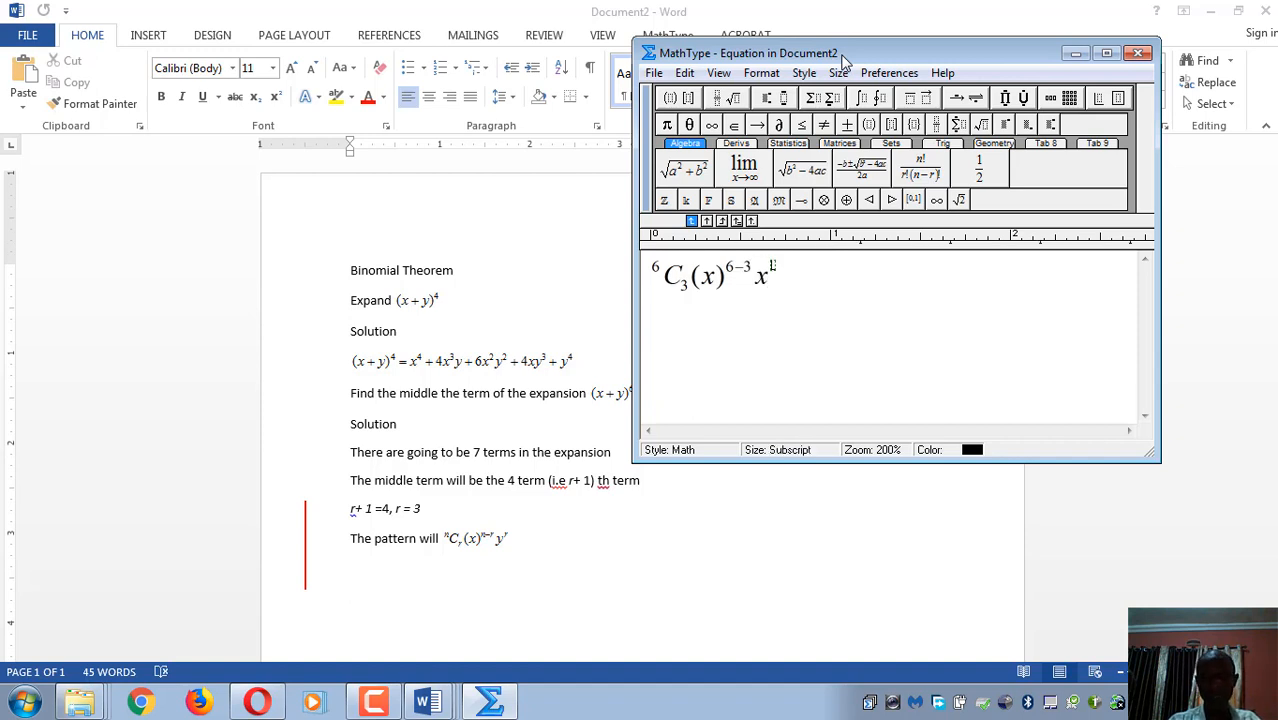
key(BackSpace)
key(BackSpace)
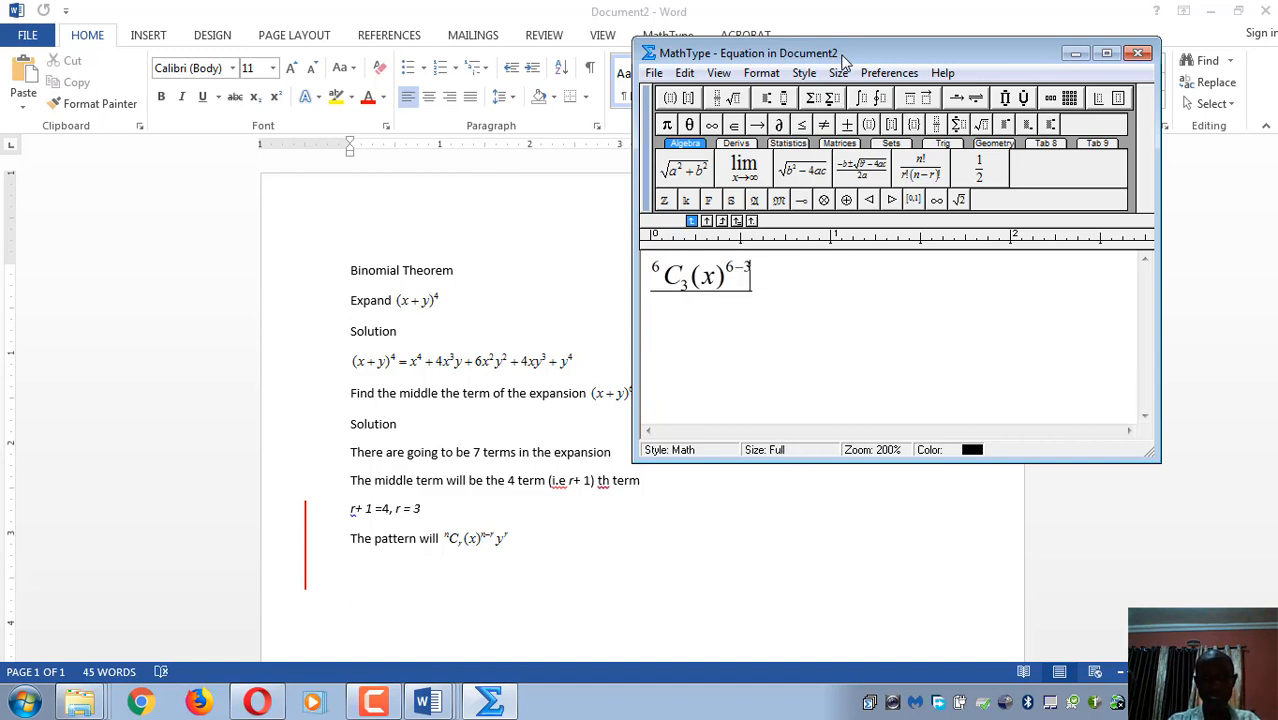
text(y)
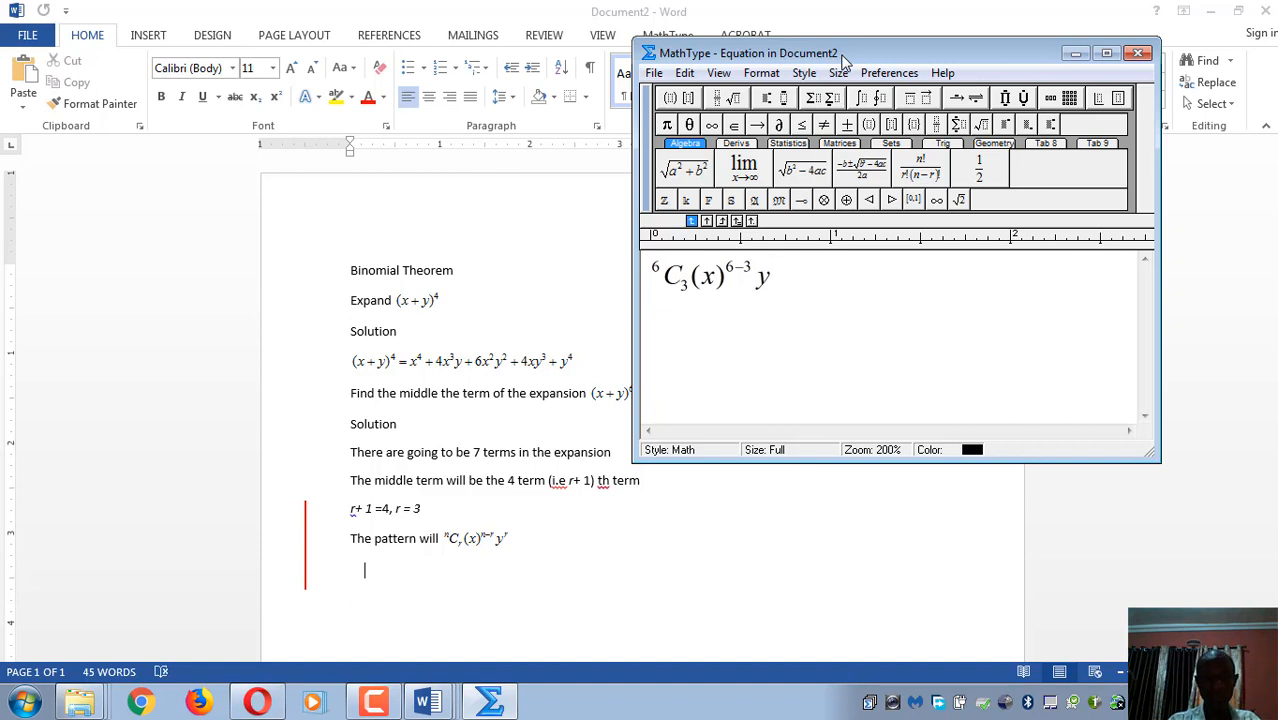
key(ctrl+h)
text(3)
key(Tab)
- Add an equals sign and the coefficient 15 to the equation
text(= )
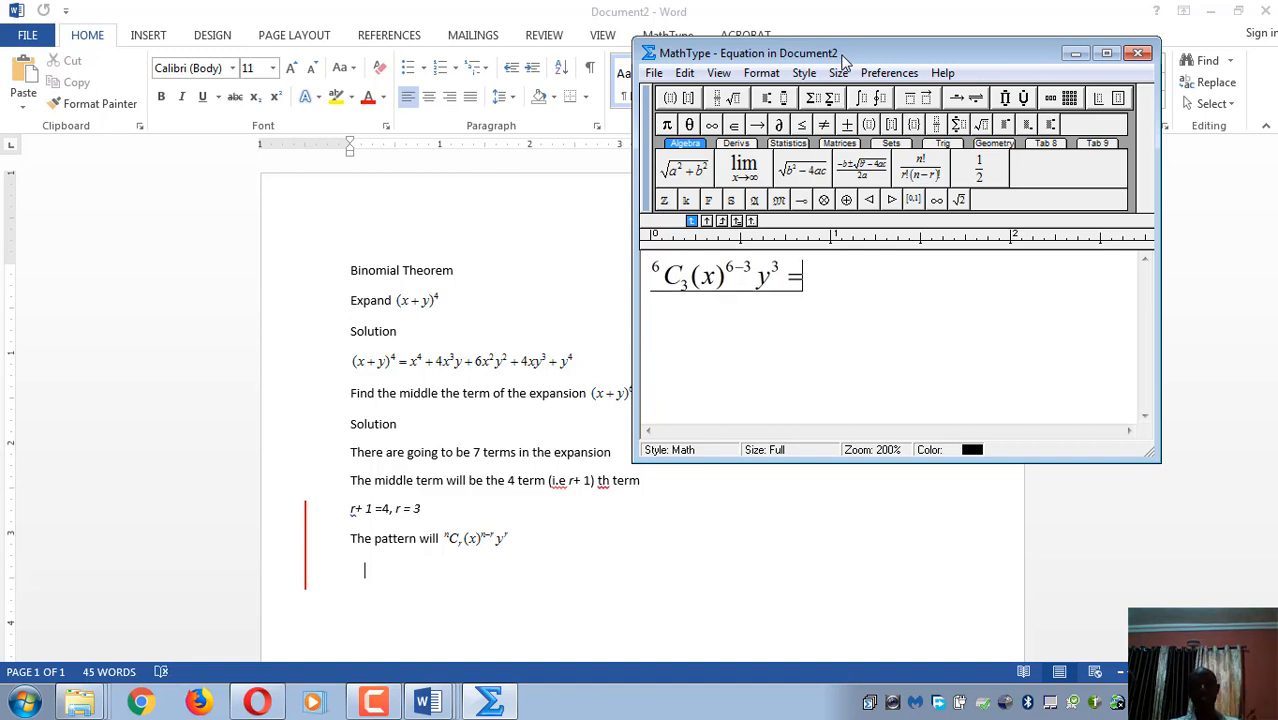
text(14)
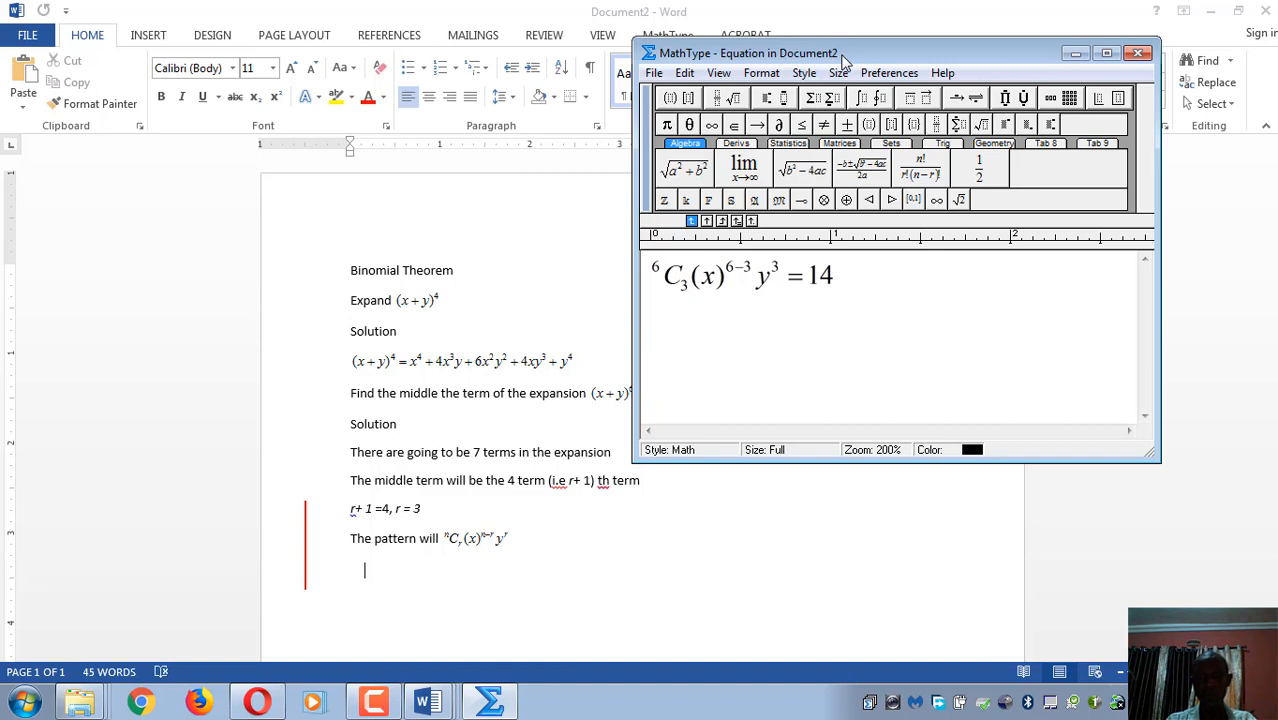
key(BackSpace)
text(5)
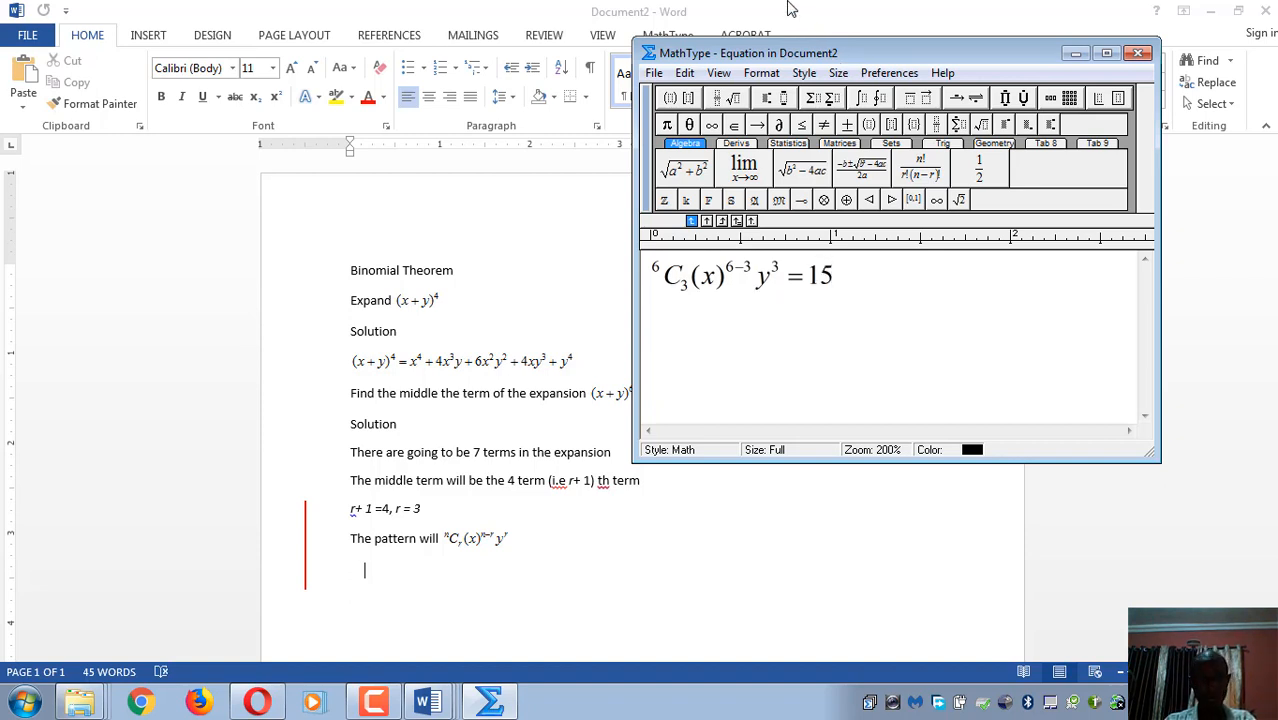
- Complete the equation's result with x³y³ and close the equation editor so it is inserted in the document
text(x)
key(ctrl+h)
text(3)
key(Right)
text(y)
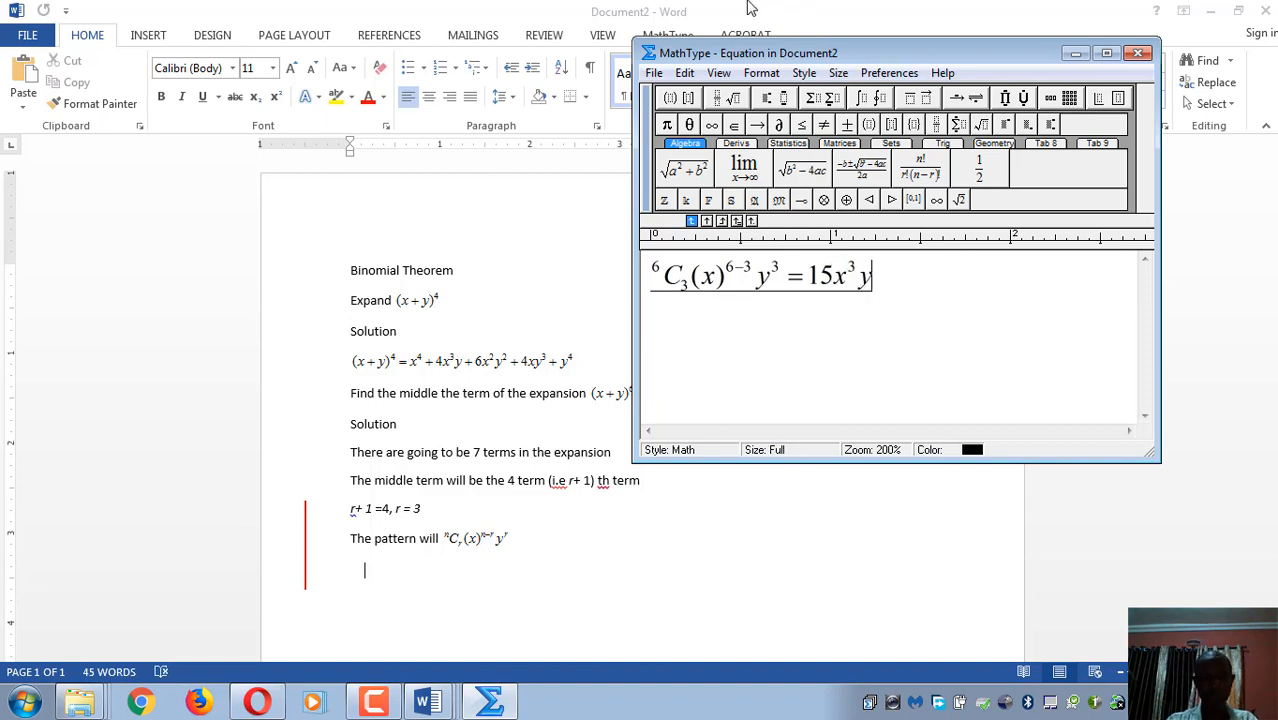
key(ctrl+h)
text(3)
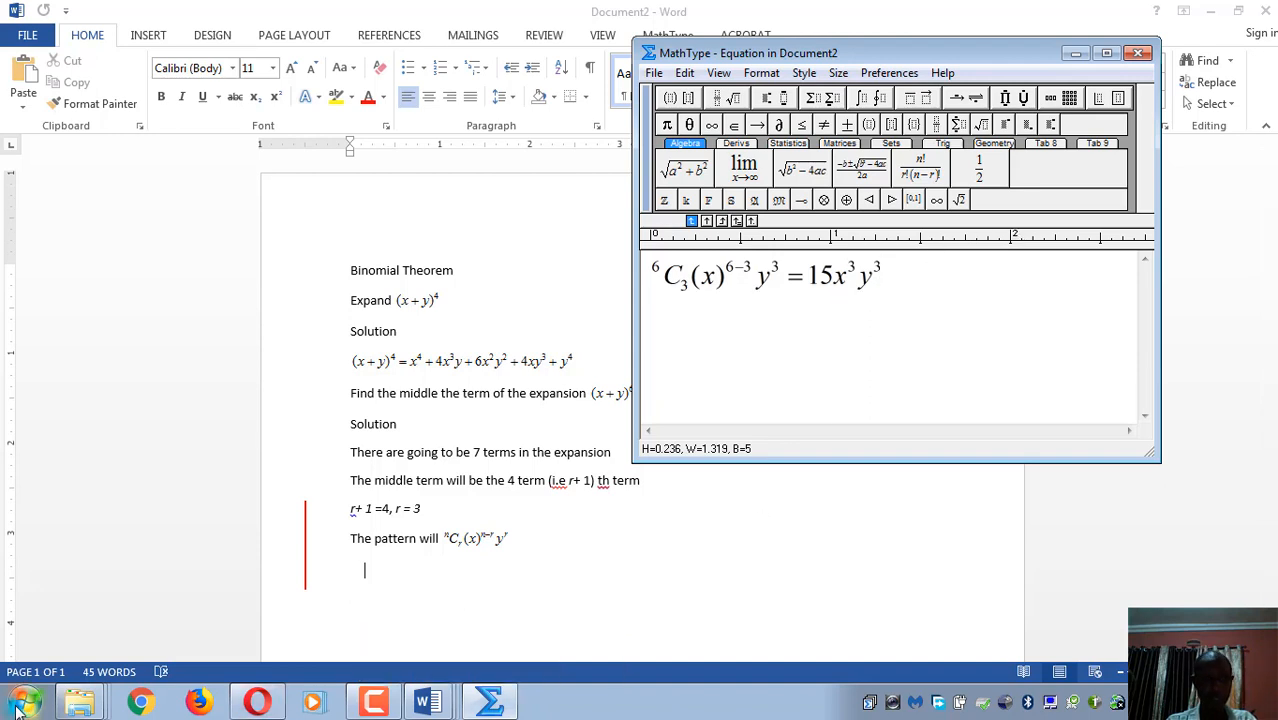
key(super)
click(897, 288)
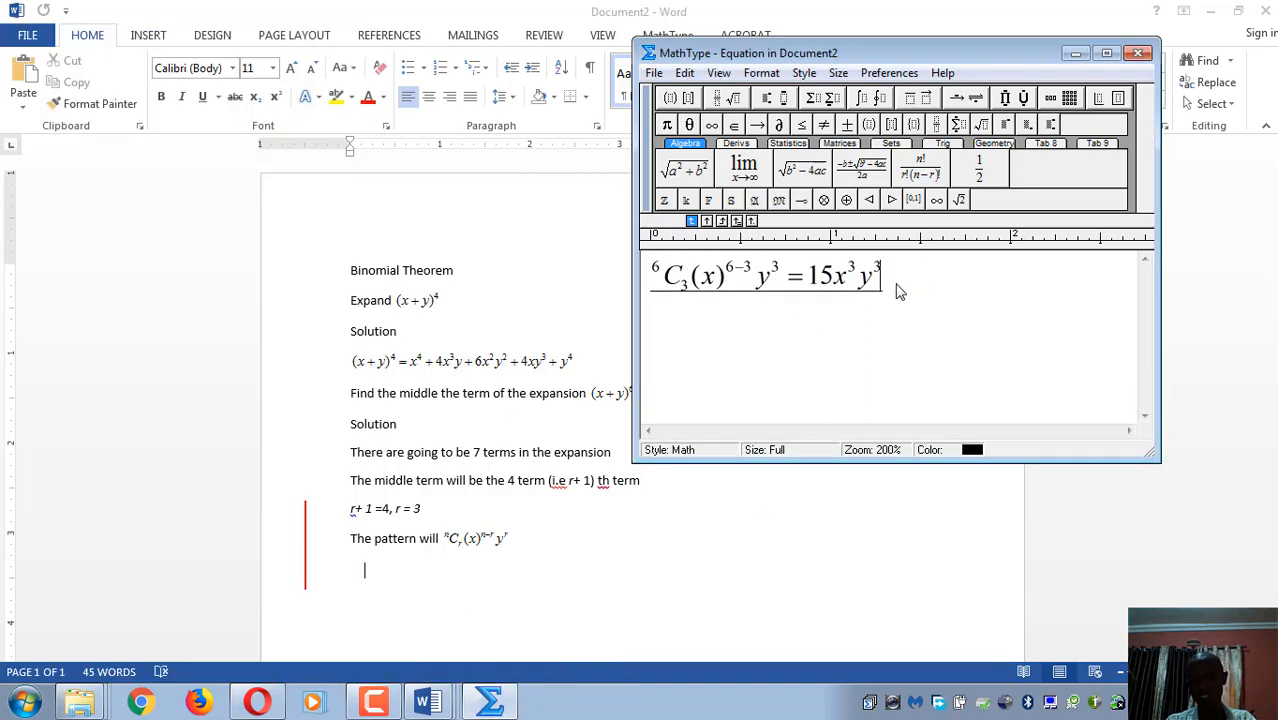
click(1137, 52)
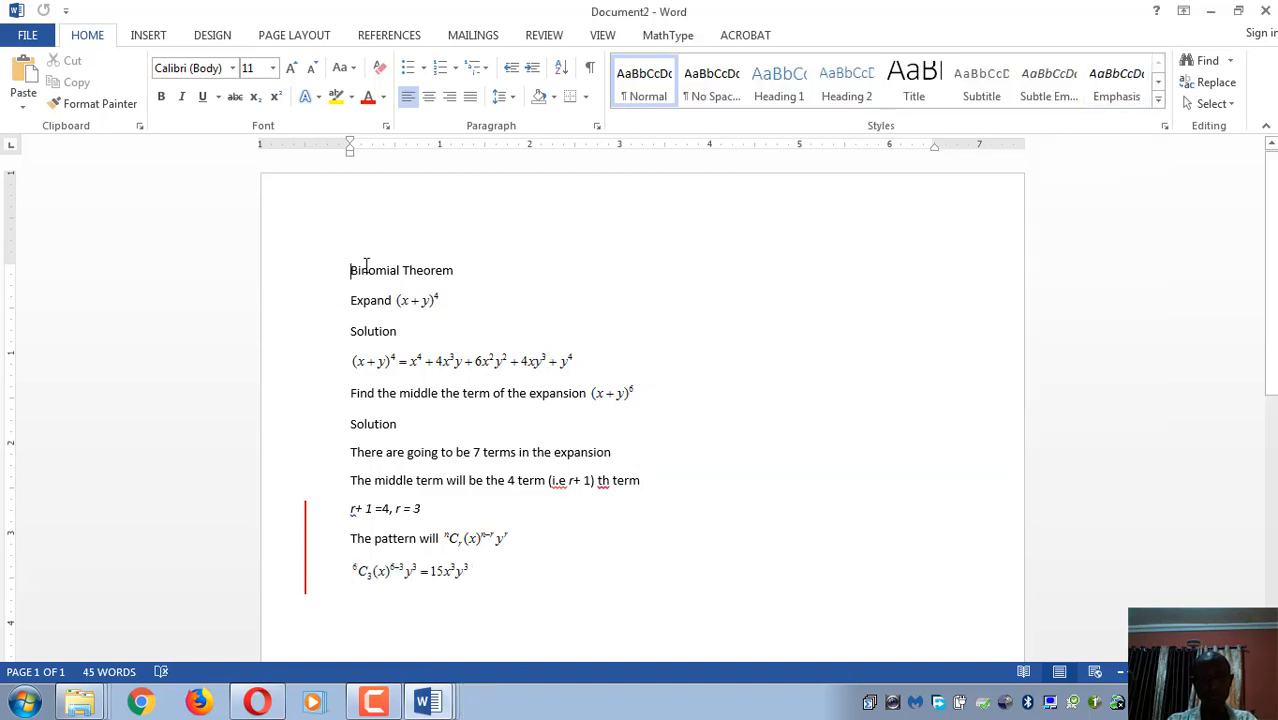
- Convert all equations in the text from "Binomial Theorem" to the last line into LaTeX code with Toggle TeX
drag(349, 270, 477, 576)
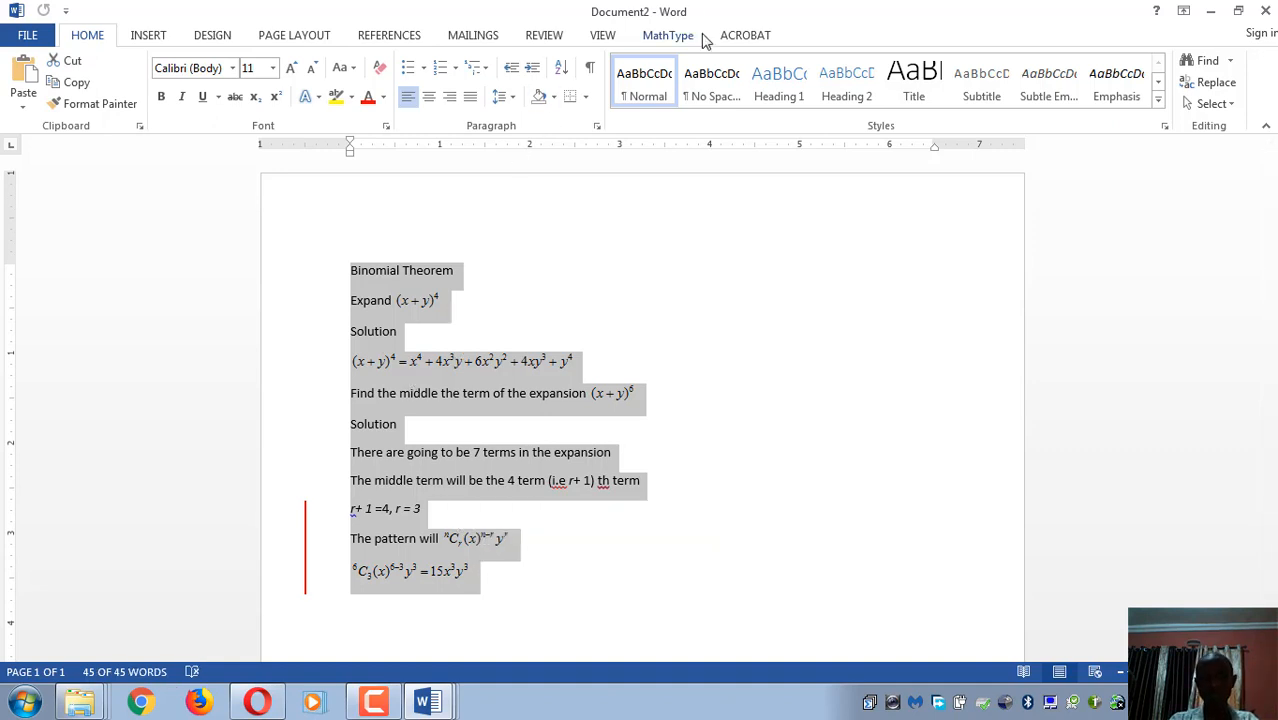
click(668, 36)
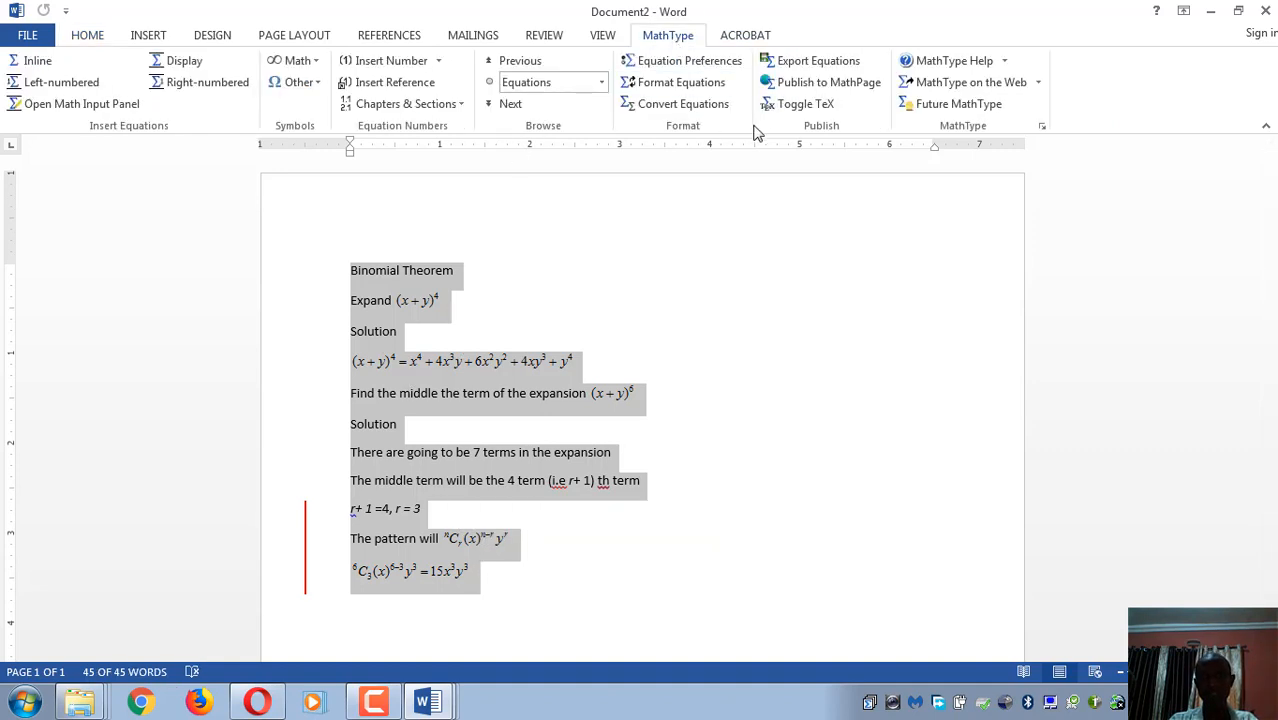
click(800, 105)
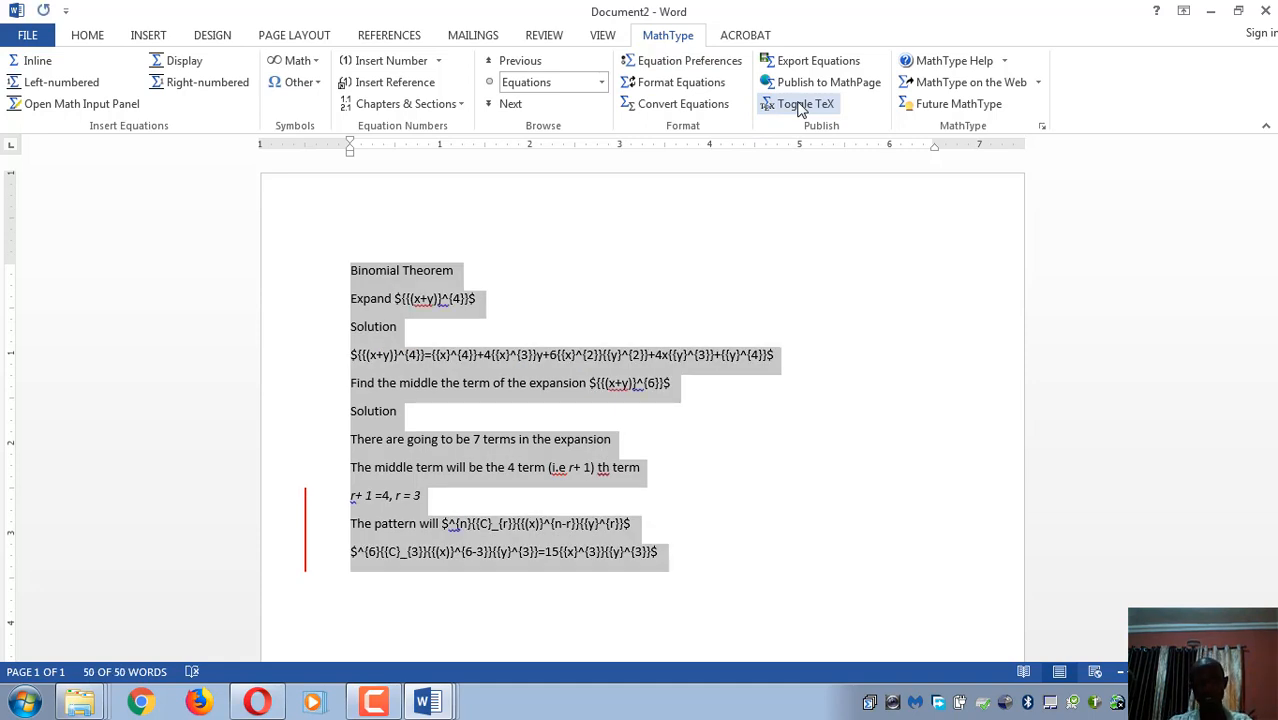
- Switch to the Opera browser and bring up the mathjax site's Content administration page
click(257, 703)
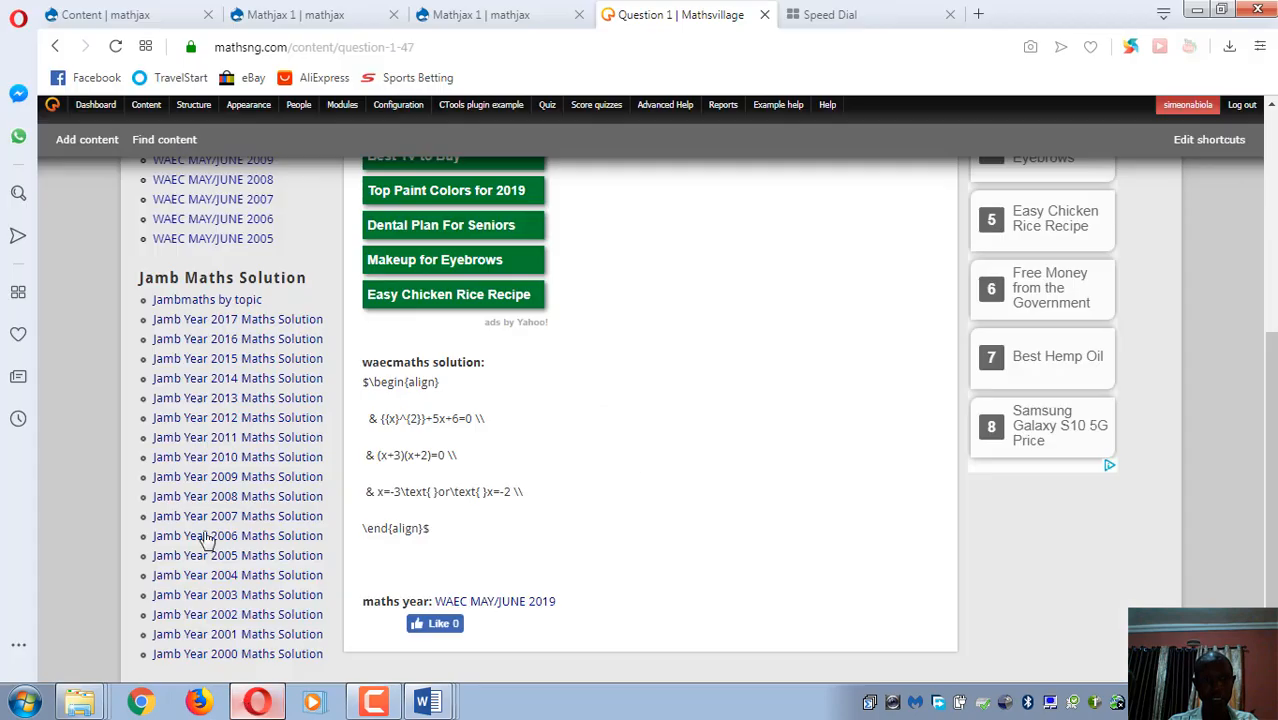
click(115, 18)
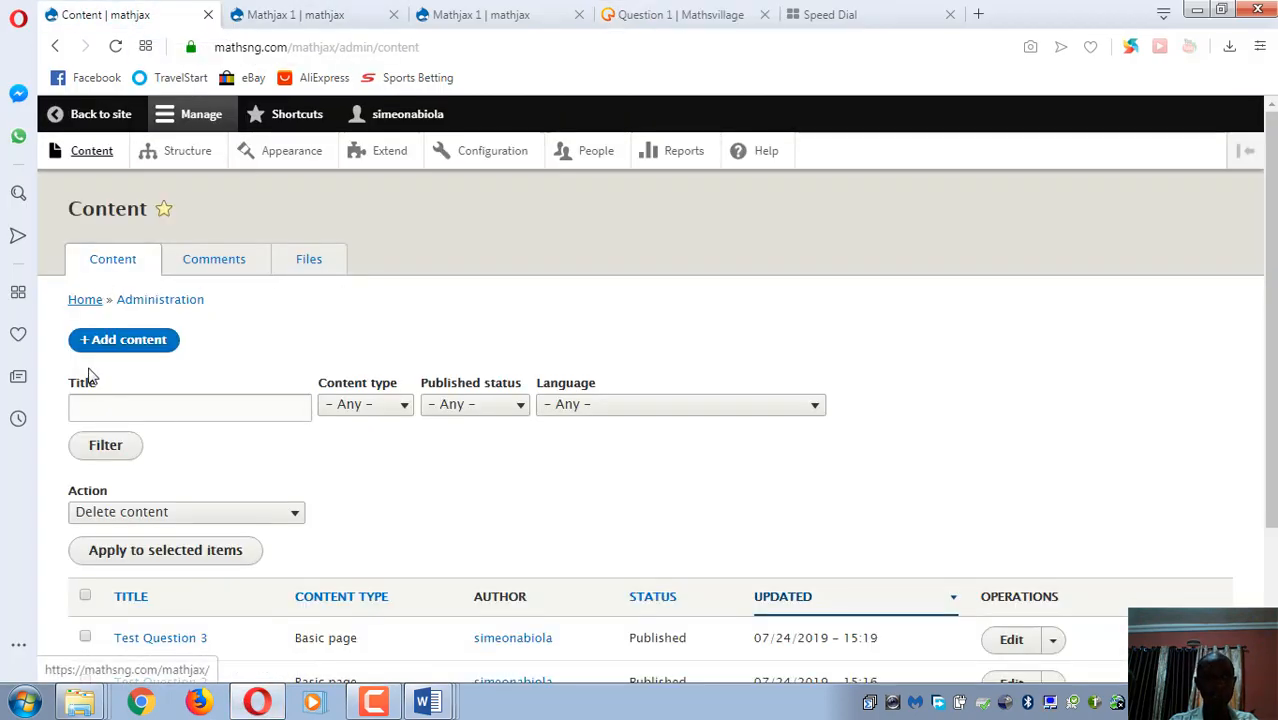
- Start a new Basic page and title it "Binomial Theorem"
click(108, 342)
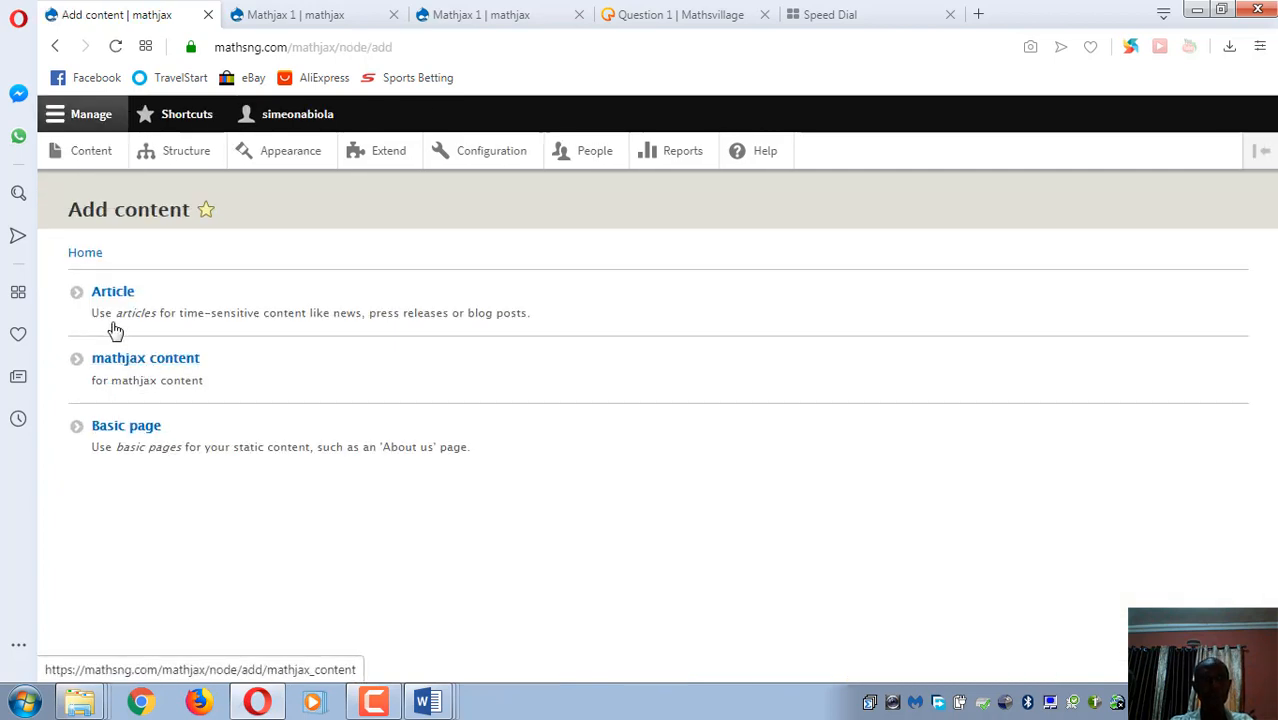
click(126, 428)
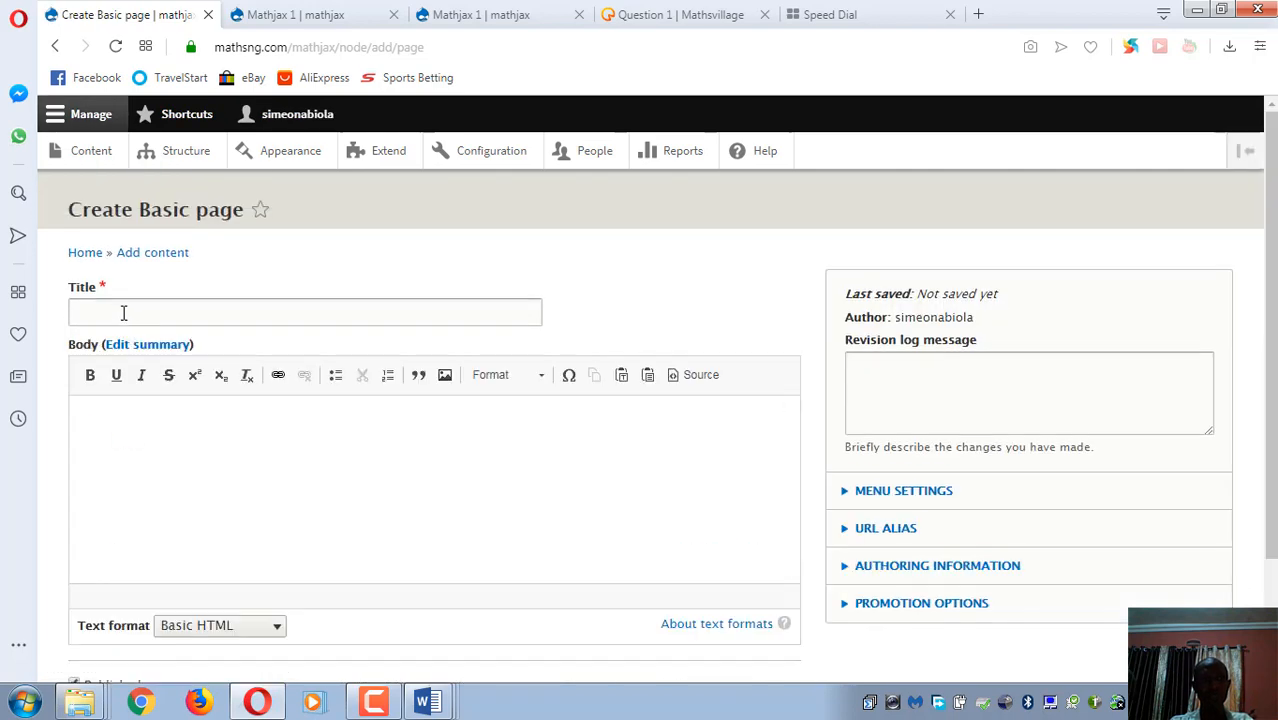
click(123, 311)
text(Bion)
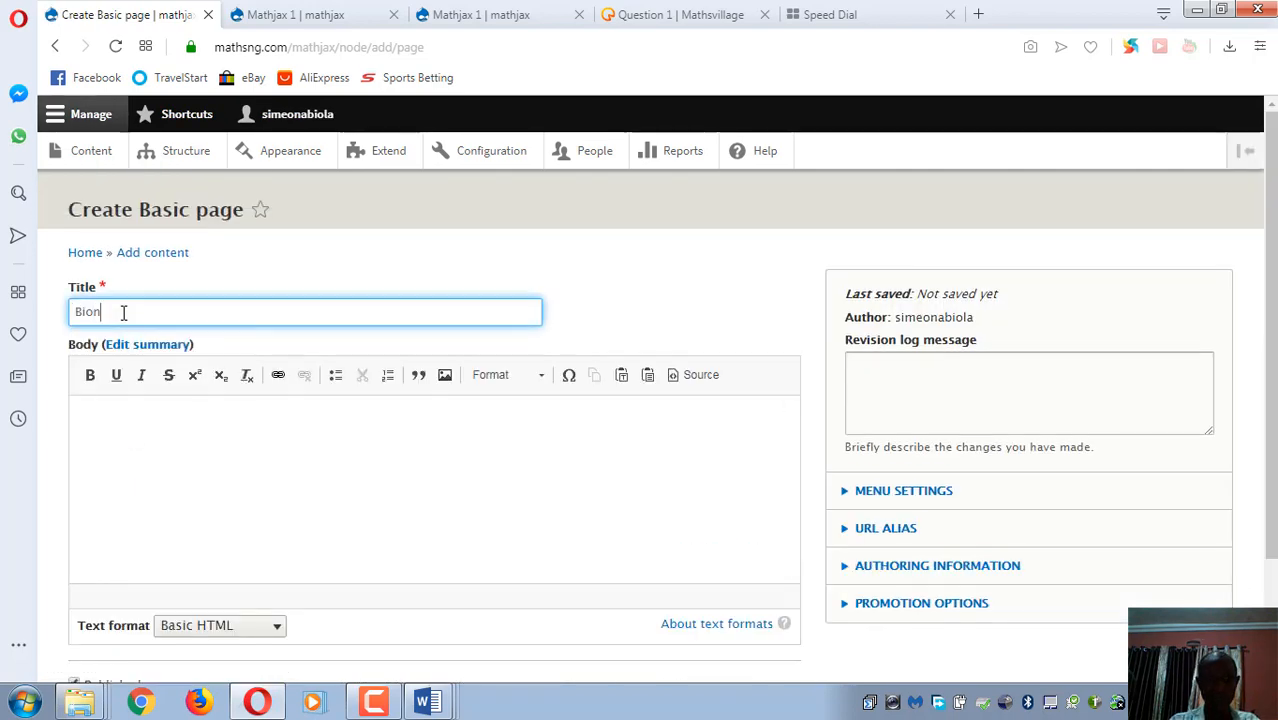
key(BackSpace)
key(BackSpace)
text(nomial)
text( Theroe)
text(e)
text(orew)
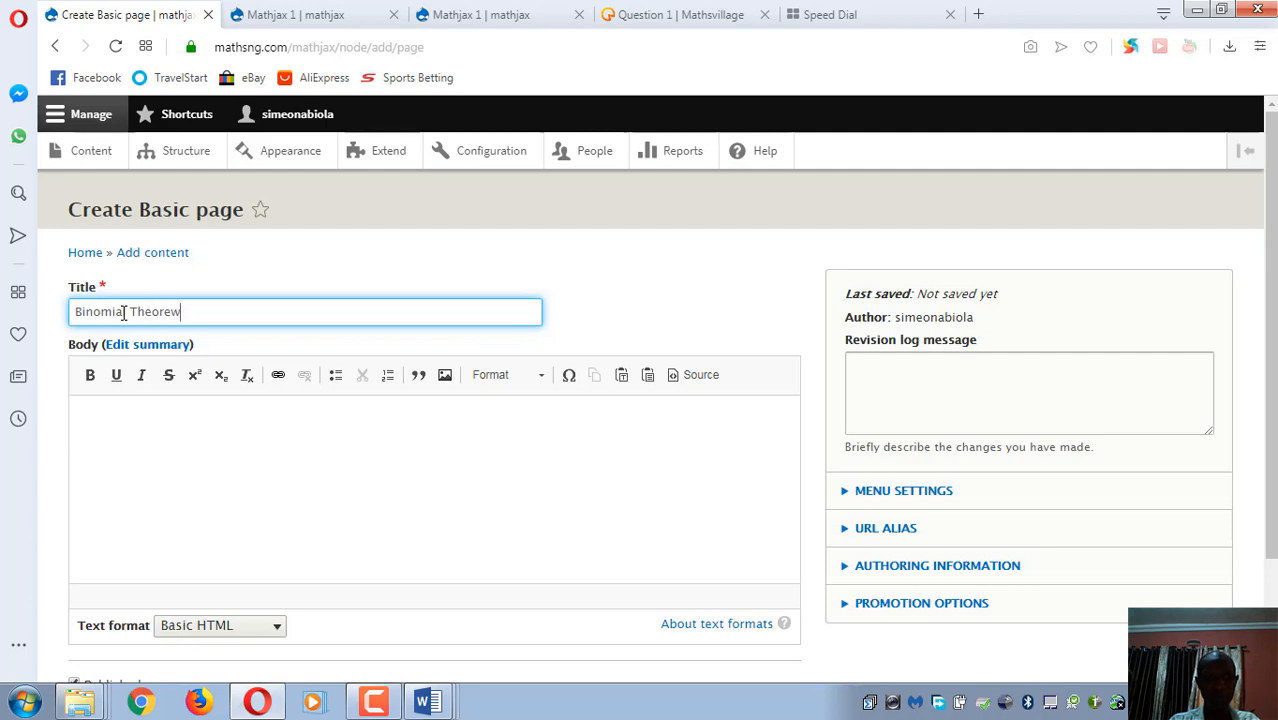
key(BackSpace)
text(m)
- Paste the converted Word text into the page body with Word formatting cleaned, and save the page as published
click(93, 432)
key(ctrl+v)
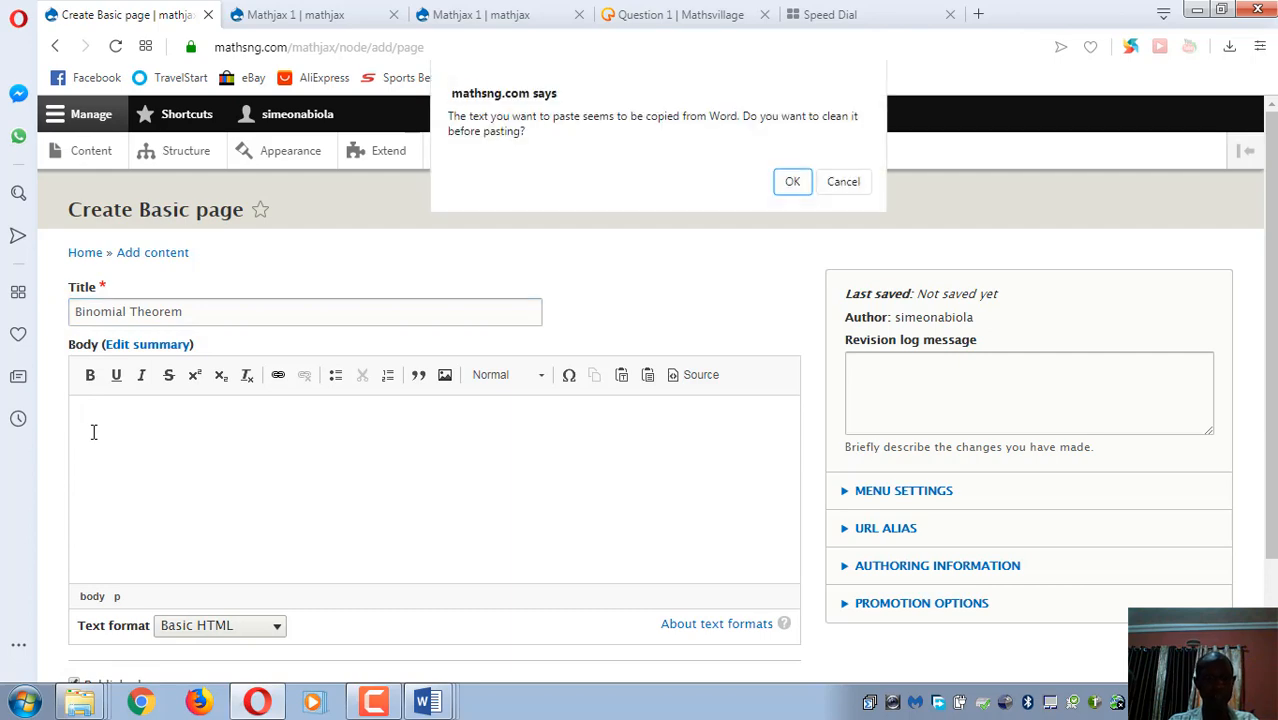
click(791, 184)
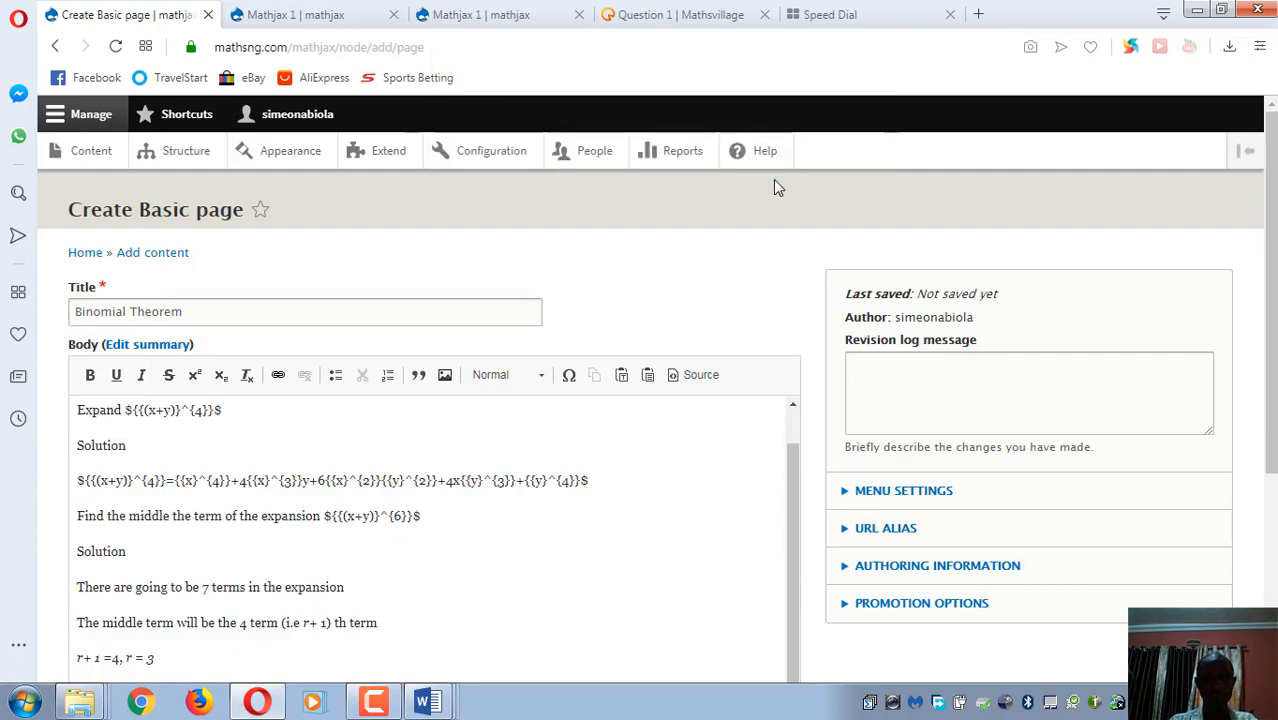
scroll(1273, 285, down, 4)
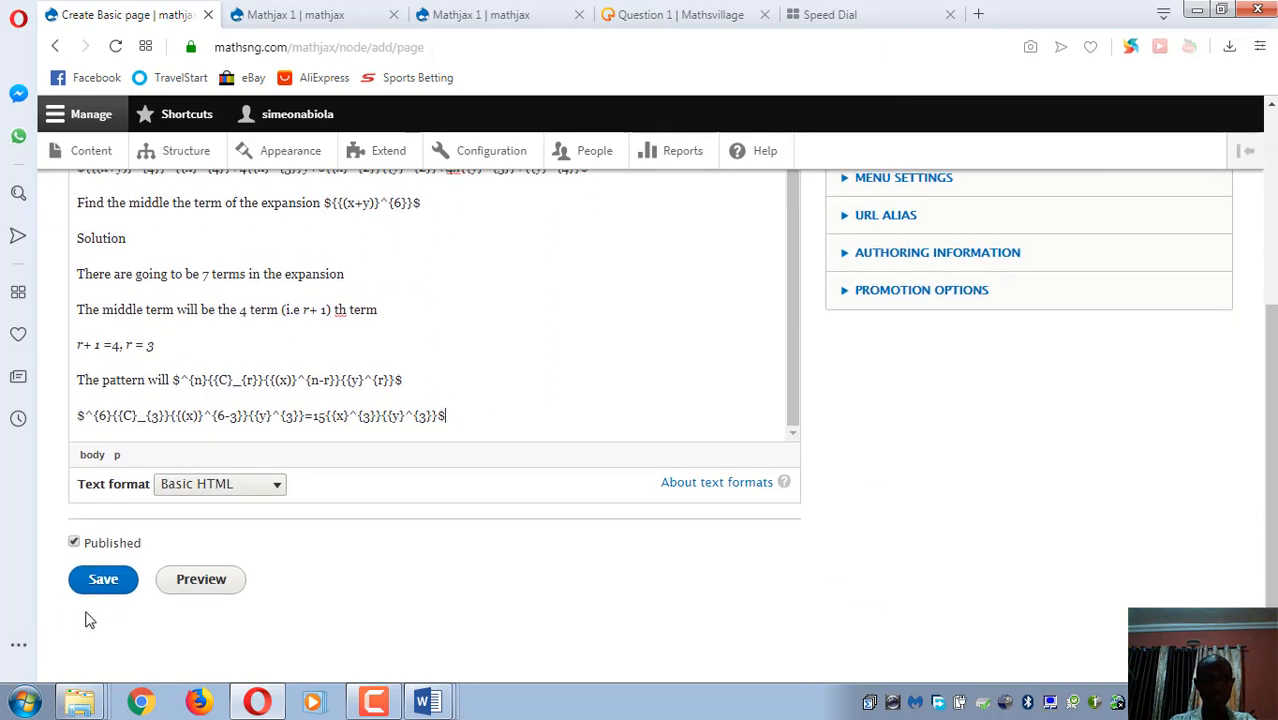
click(100, 582)
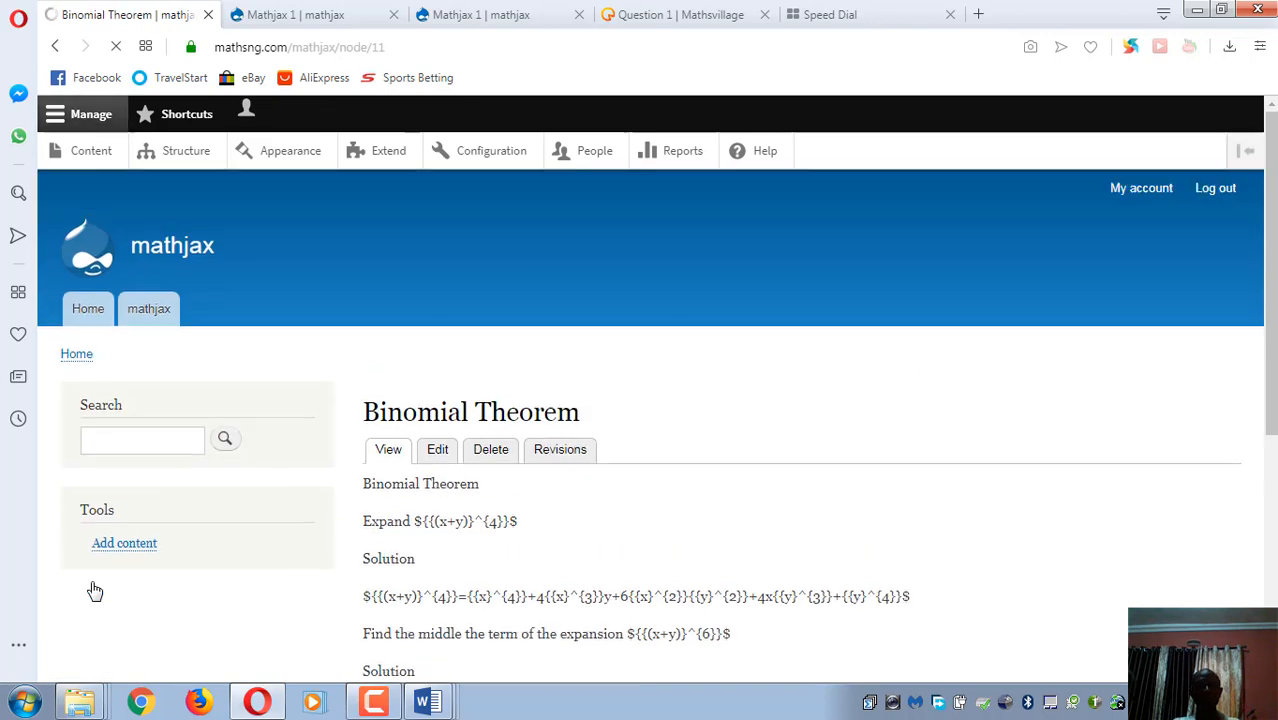
- Examine the whole saved Binomial Theorem page to check how its equations render
scroll(92, 590, down, 5)
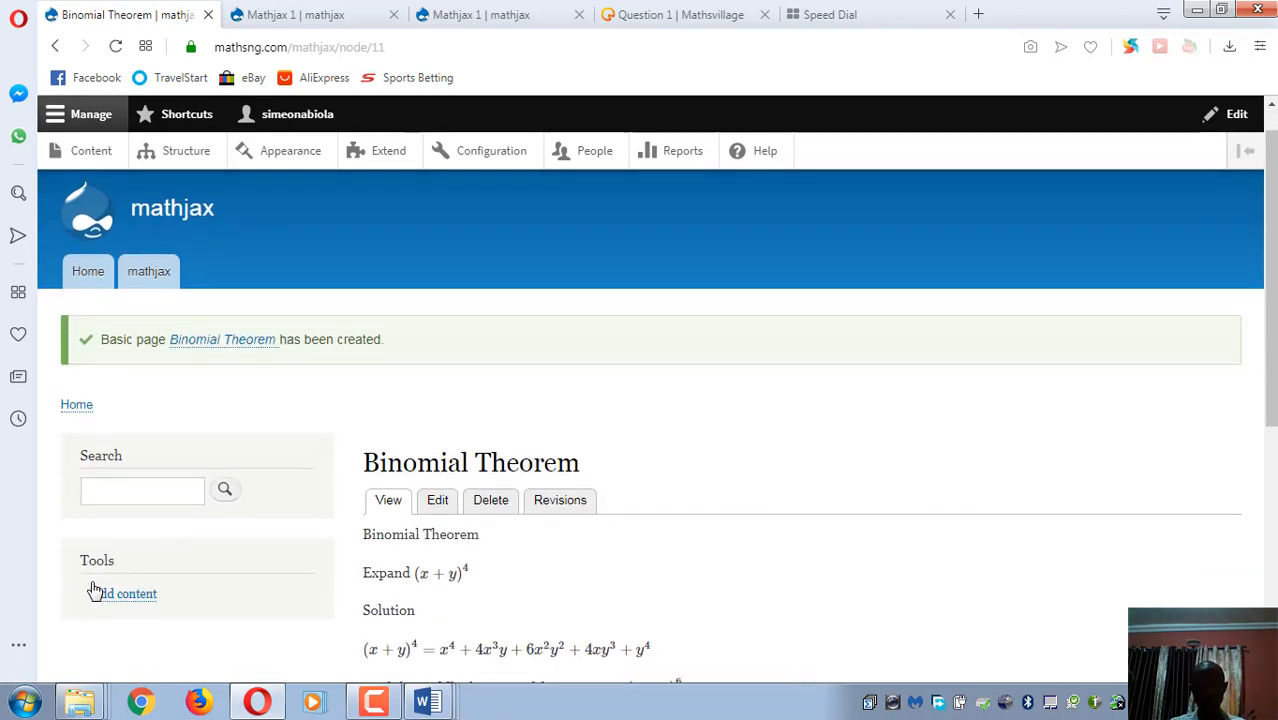
scroll(92, 590, up, 3)
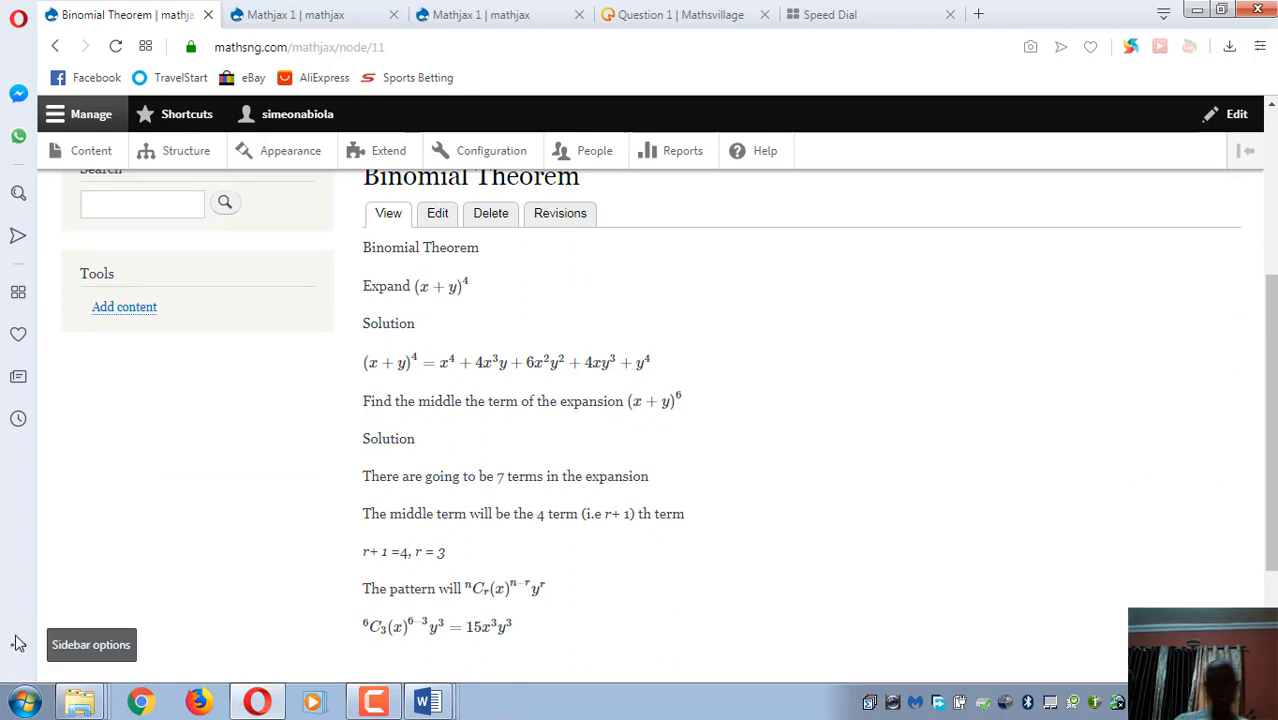
scroll(450, 678, down, 1)
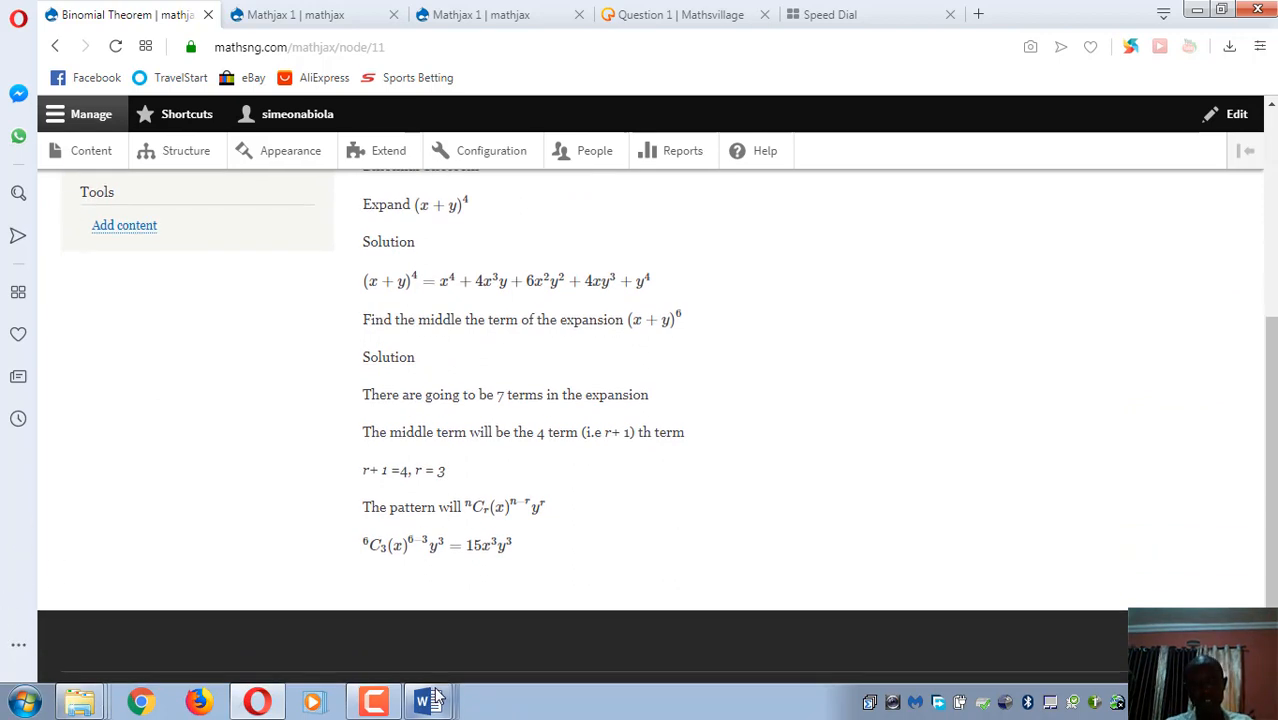
scroll(450, 678, up, 4)
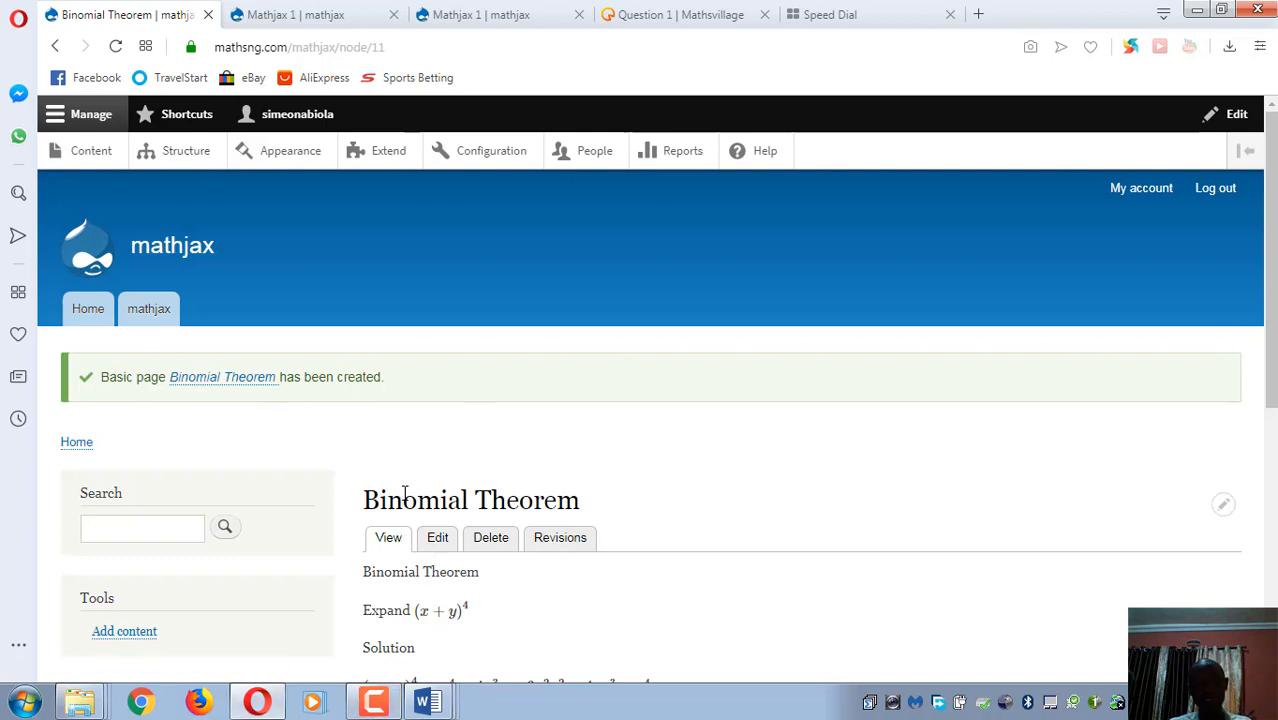
click(427, 701)
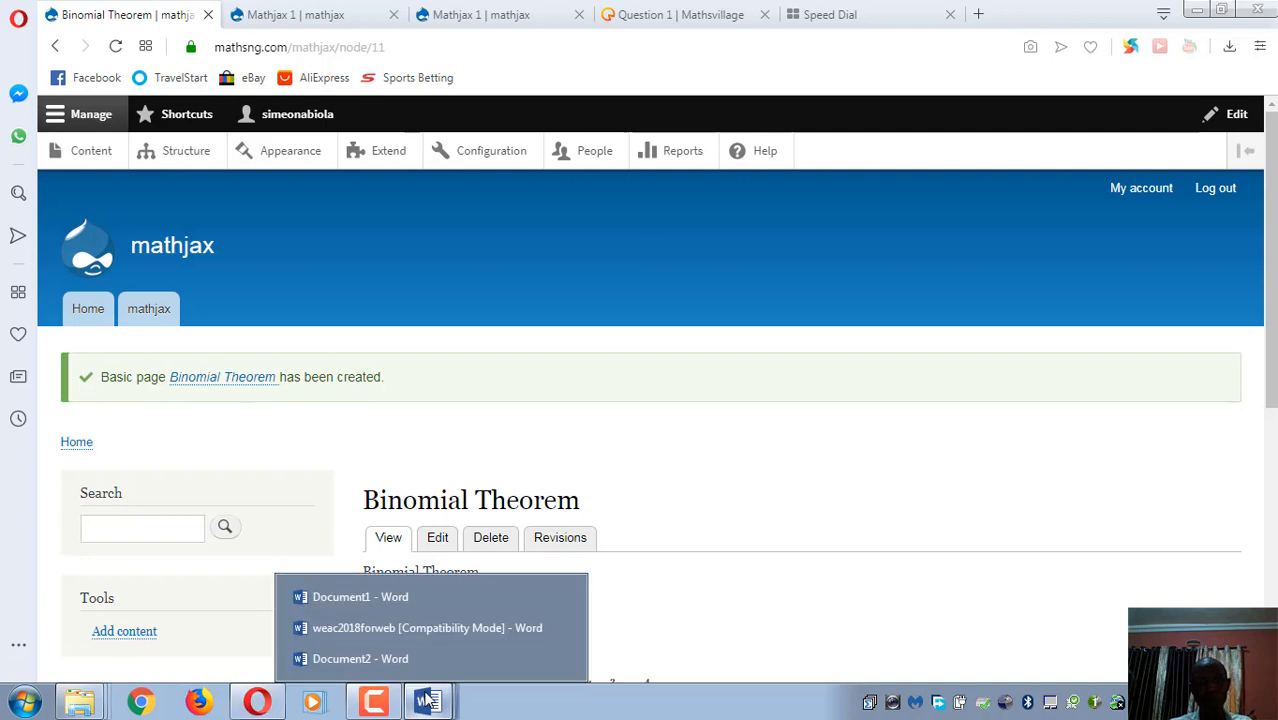
click(765, 428)
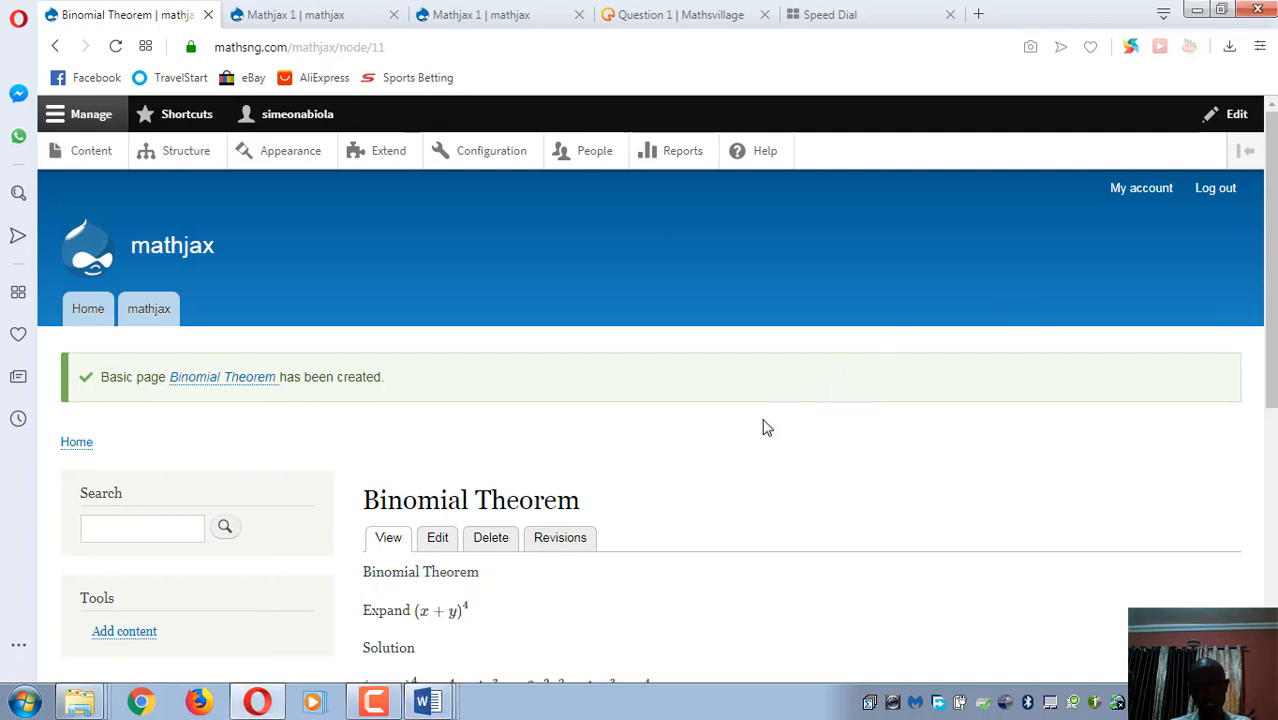